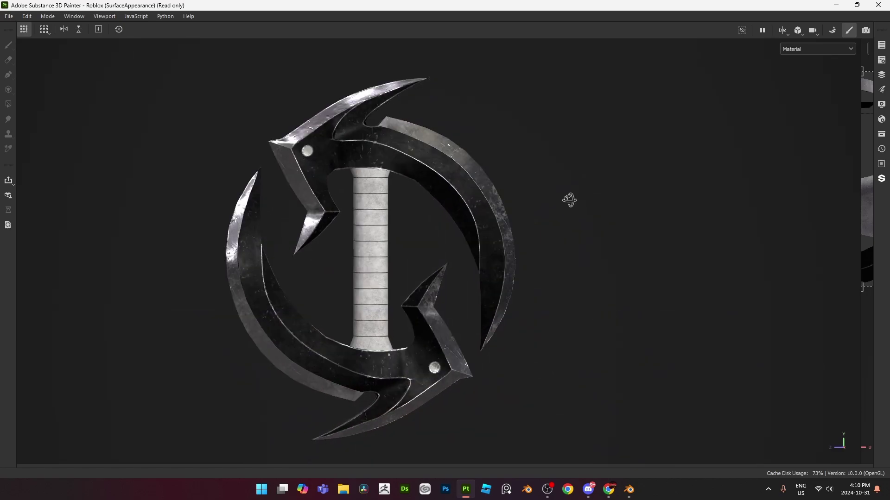
pyautogui.keyDown('shift'); pyautogui.moveTo(651, 202); pyautogui.dragTo(702, 195, button='right'); pyautogui.keyUp('shift')
pyautogui.keyDown('alt'); pyautogui.moveTo(608, 203); pyautogui.dragTo(649, 201); pyautogui.keyUp('alt')
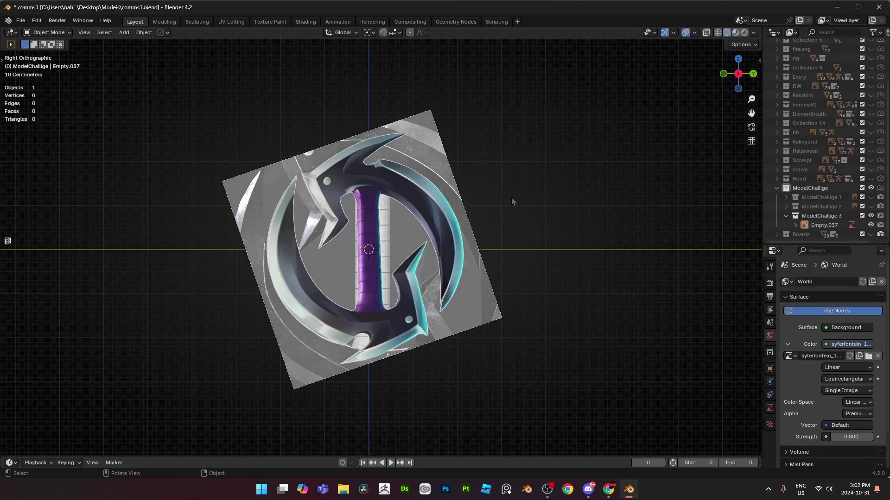
# - Examine the curved double-blade reference image up close and from an angle
pyautogui.scroll(3, 511, 198)
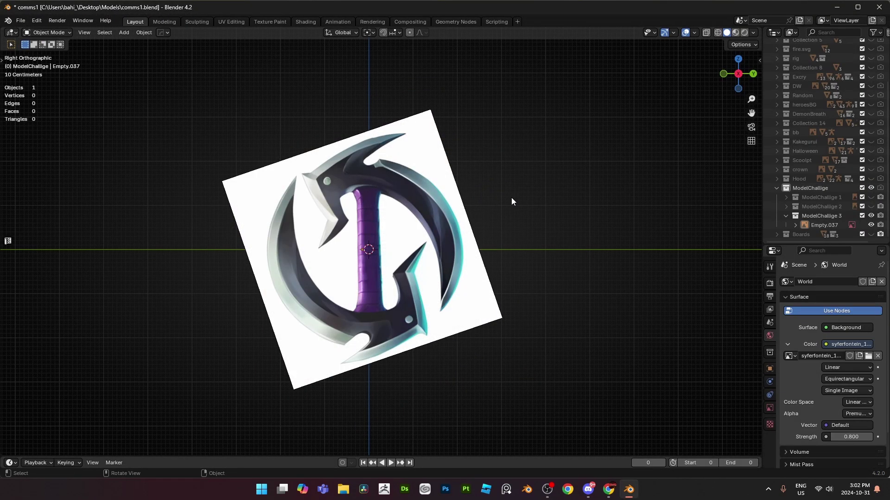
pyautogui.click(505, 183)
pyautogui.keyDown('shift'); pyautogui.moveTo(501, 176); pyautogui.dragTo(503, 191, button='middle'); pyautogui.keyUp('shift')
pyautogui.click(504, 192)
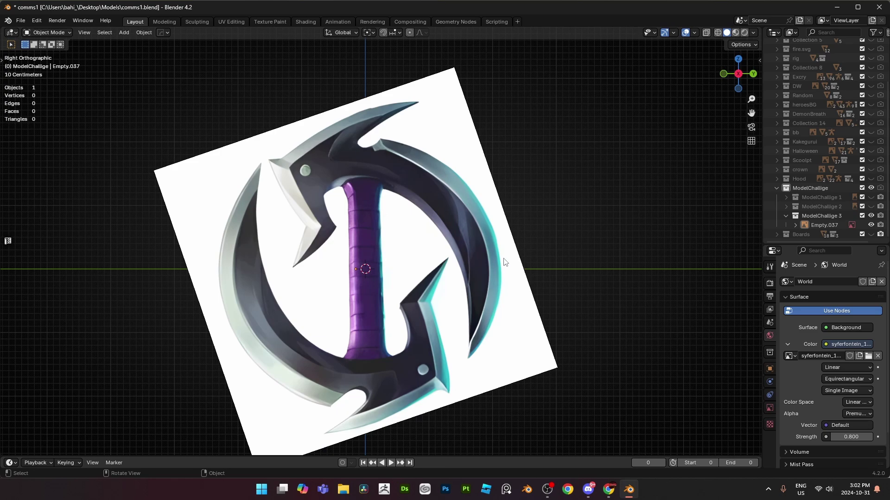
pyautogui.scroll(-2, 368, 317)
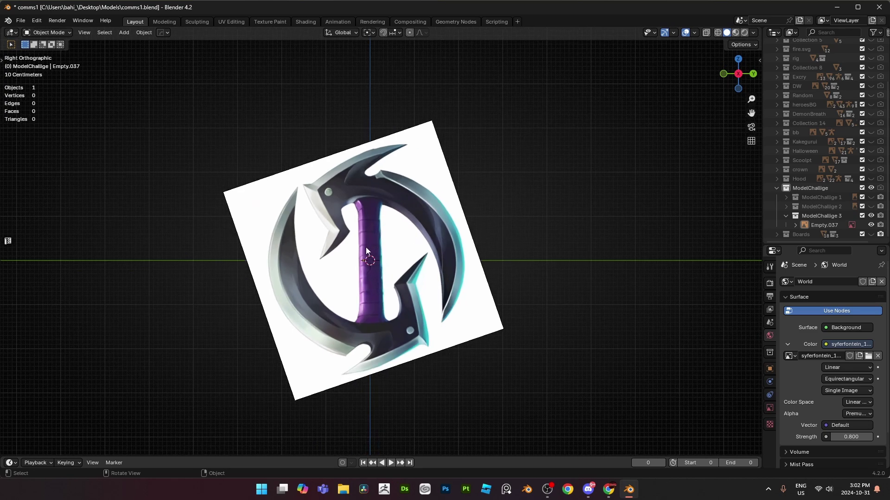
pyautogui.scroll(3, 365, 248)
pyautogui.scroll(-2, 369, 246)
pyautogui.press('a')
pyautogui.press('a')
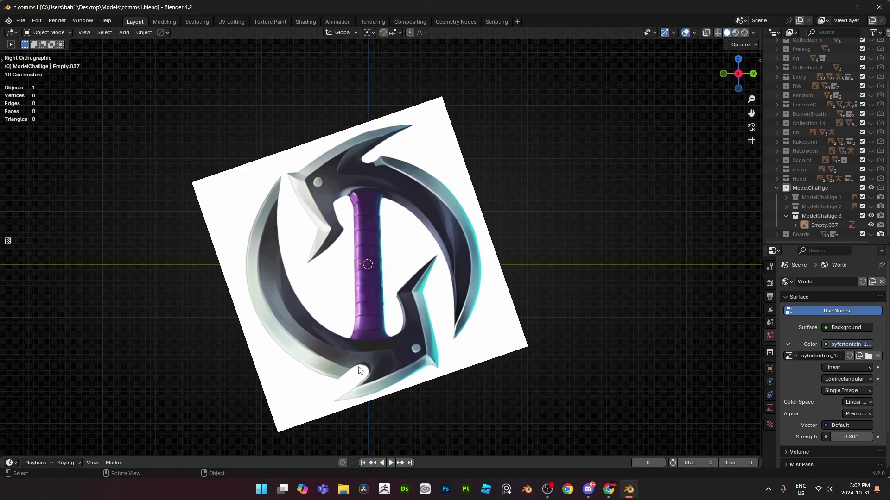
pyautogui.scroll(-2, 310, 341)
pyautogui.moveTo(457, 302); pyautogui.dragTo(497, 321, button='middle')
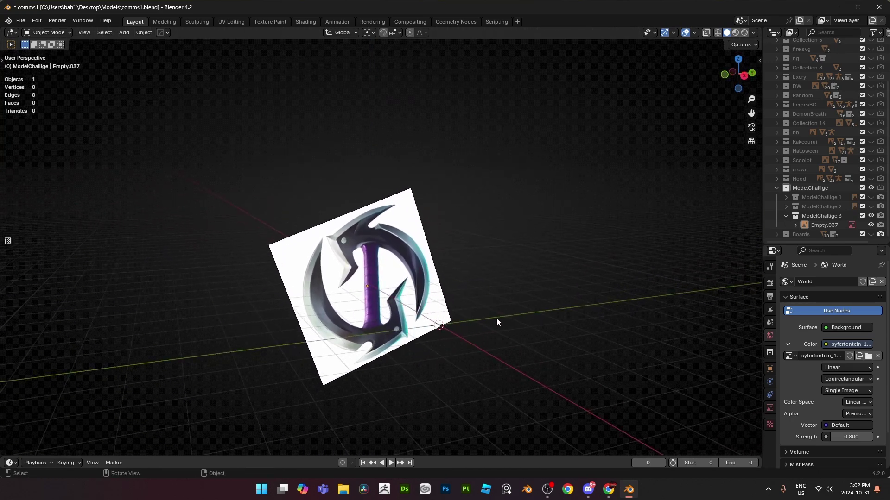
# - Add a plane mesh in the right orthographic view and rotate it 90° about the Y axis
pyautogui.press('KP_3')
pyautogui.scroll(2, 483, 247)
pyautogui.hotkey('shift', 'a')
pyautogui.moveTo(404, 212)
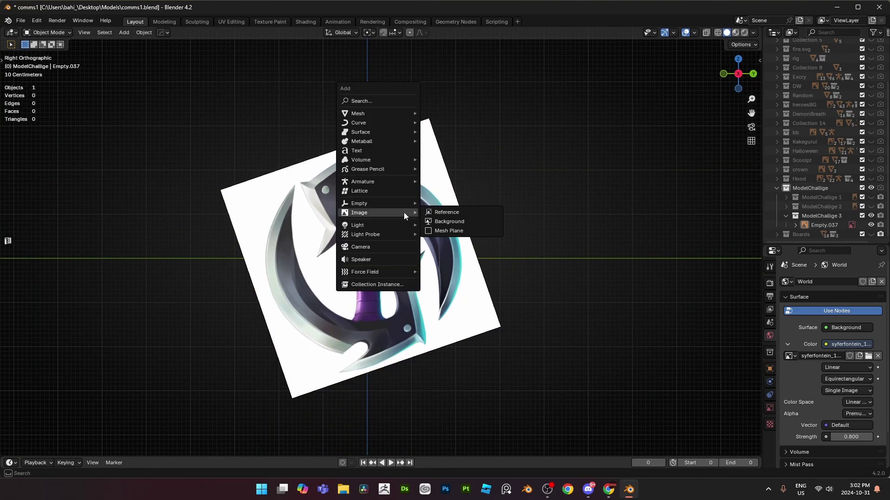
pyautogui.moveTo(384, 111)
pyautogui.click(468, 114)
pyautogui.press('r')
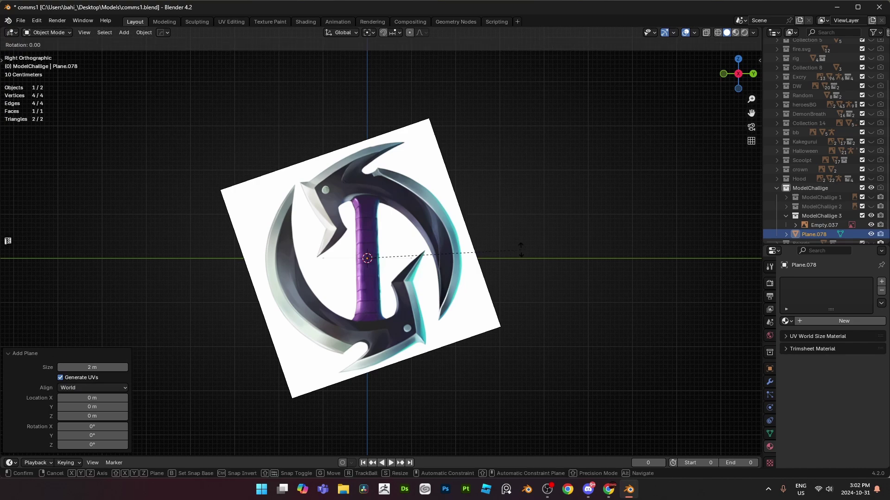
pyautogui.press('y')
pyautogui.press('9')
pyautogui.press('0')
pyautogui.press('Return')
# - Scale the plane down to about 0.238 and move it up about 1.68 m along Z onto the blade above the handle
pyautogui.scroll(2, 608, 291)
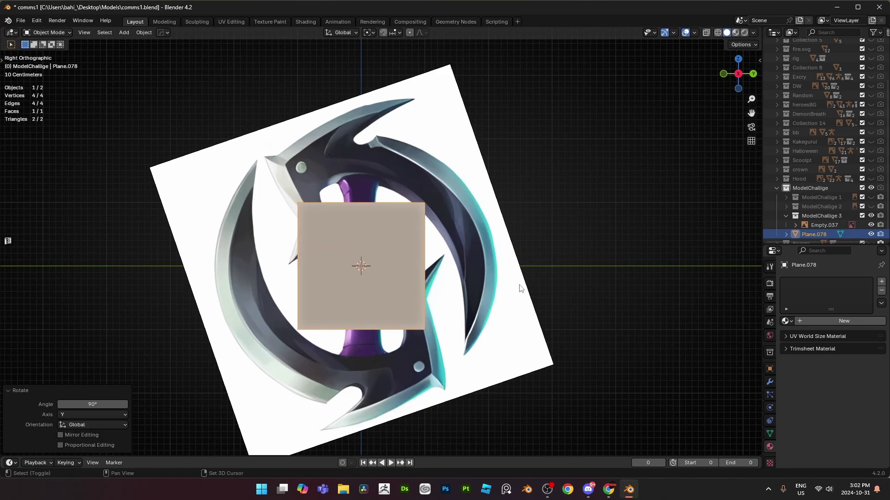
pyautogui.keyDown('shift'); pyautogui.moveTo(519, 285); pyautogui.dragTo(524, 277, button='middle'); pyautogui.keyUp('shift')
pyautogui.press('s')
pyautogui.click(419, 260)
pyautogui.press('g')
pyautogui.press('z')
pyautogui.click(435, 153)
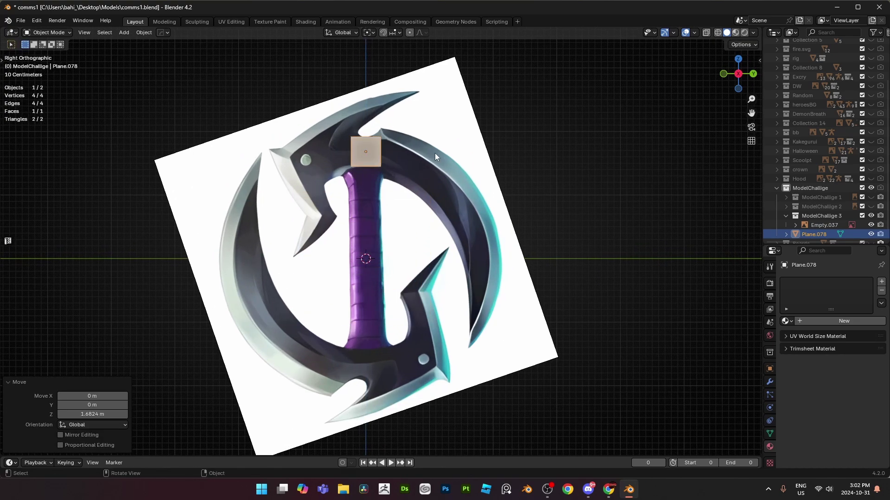
pyautogui.scroll(-2, 434, 153)
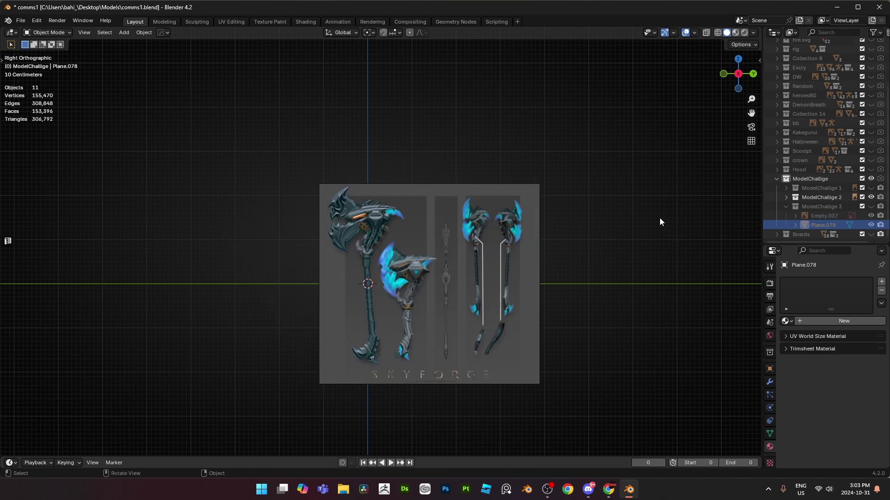
# - Inspect the axe model in ModelChallige 2 with the viewport overlays temporarily hidden
pyautogui.moveTo(639, 206); pyautogui.dragTo(657, 209, button='middle')
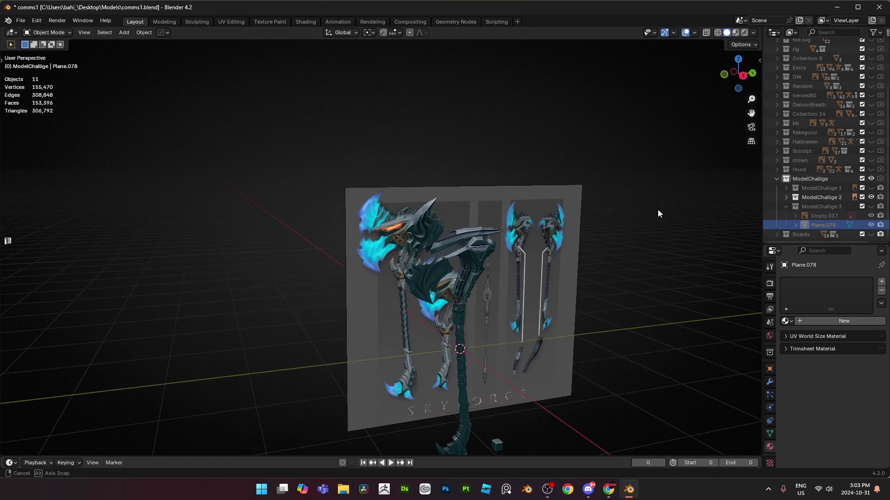
pyautogui.click(684, 33)
pyautogui.keyDown('shift'); pyautogui.moveTo(581, 214); pyautogui.dragTo(495, 181, button='middle'); pyautogui.keyUp('shift')
pyautogui.keyDown('ctrl'); pyautogui.moveTo(499, 193); pyautogui.dragTo(518, 164, button='middle'); pyautogui.keyUp('ctrl')
pyautogui.scroll(2, 519, 164)
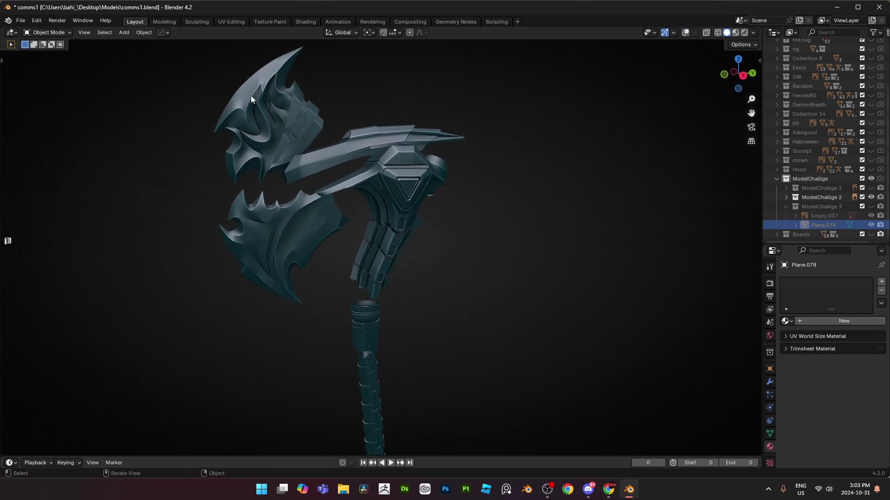
pyautogui.keyDown('shift'); pyautogui.moveTo(331, 103); pyautogui.dragTo(360, 163, button='middle'); pyautogui.keyUp('shift')
pyautogui.scroll(-4, 360, 163)
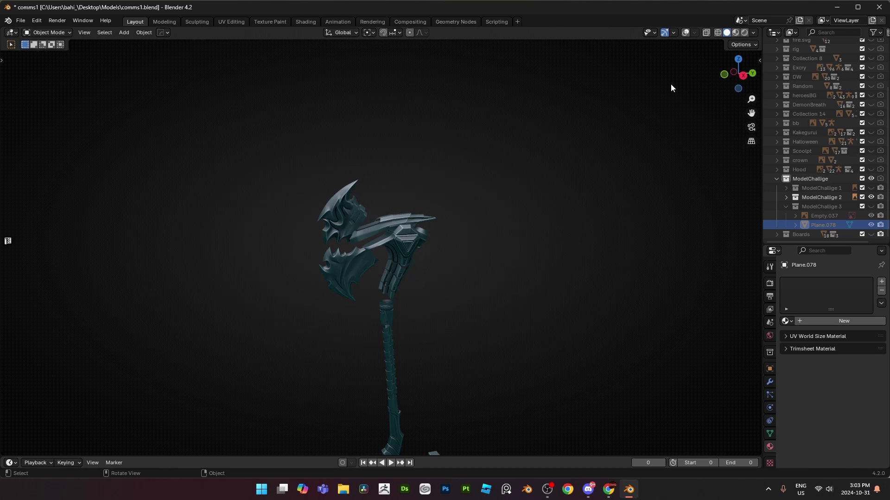
pyautogui.moveTo(671, 88)
pyautogui.mouseDown(button='middle')
pyautogui.moveTo(610, 152)
pyautogui.moveTo(658, 93)
pyautogui.mouseUp(button='middle')
pyautogui.click(685, 32)
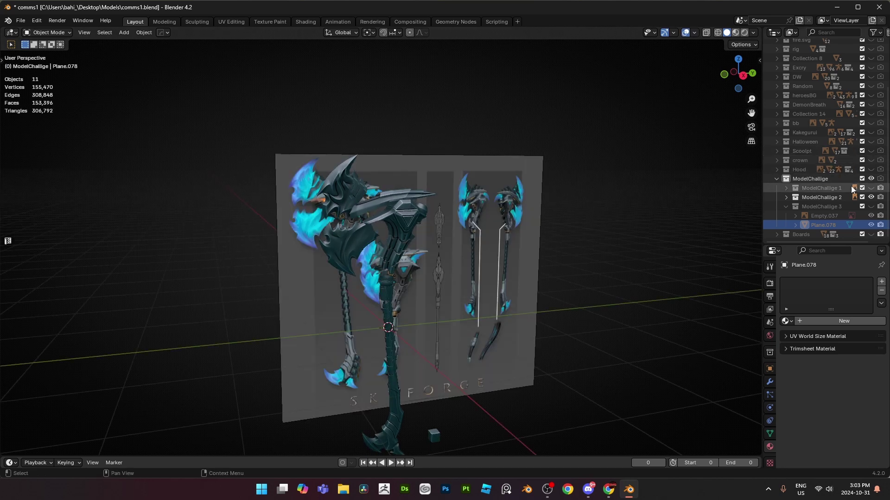
# - Hide the ModelChallige 2 collection, show ModelChallige 3 and return to the right orthographic view
pyautogui.click(870, 197)
pyautogui.click(871, 206)
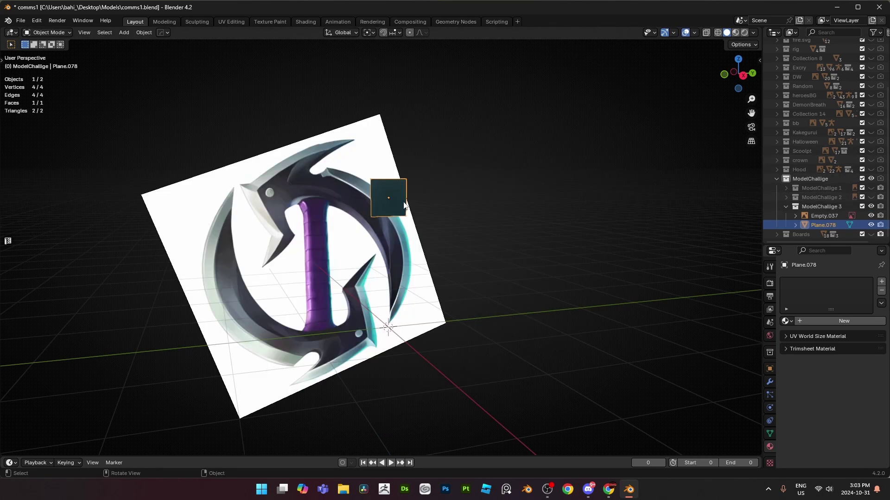
pyautogui.press('KP_3')
pyautogui.keyDown('shift'); pyautogui.moveTo(365, 208); pyautogui.dragTo(430, 200, button='middle'); pyautogui.keyUp('shift')
pyautogui.scroll(2, 421, 251)
pyautogui.scroll(-1, 445, 236)
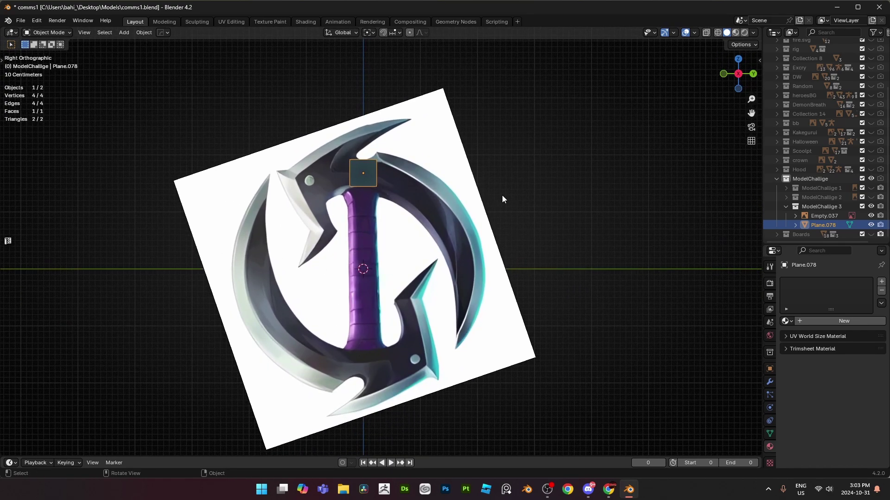
pyautogui.keyDown('shift'); pyautogui.moveTo(502, 195); pyautogui.dragTo(508, 209, button='middle'); pyautogui.keyUp('shift')
# - Change the viewport's MatCap to the matte beige clay sphere and review the remaining shading options
pyautogui.click(755, 32)
pyautogui.click(744, 132)
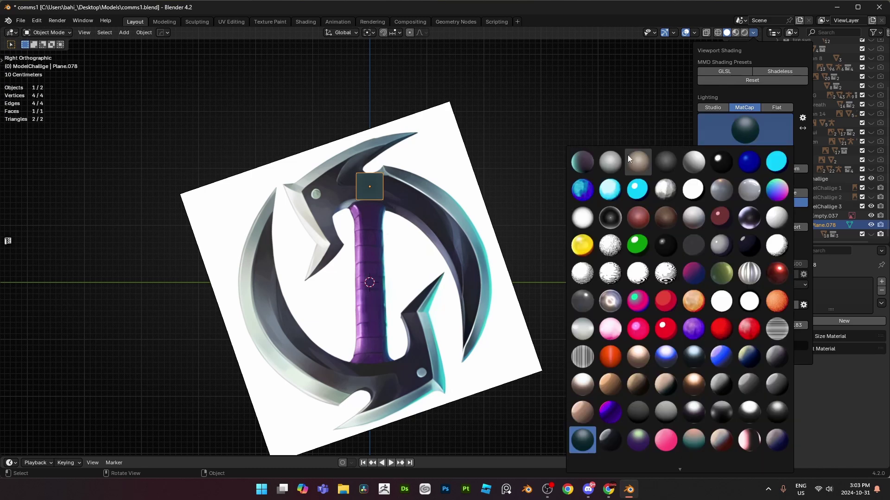
pyautogui.click(636, 159)
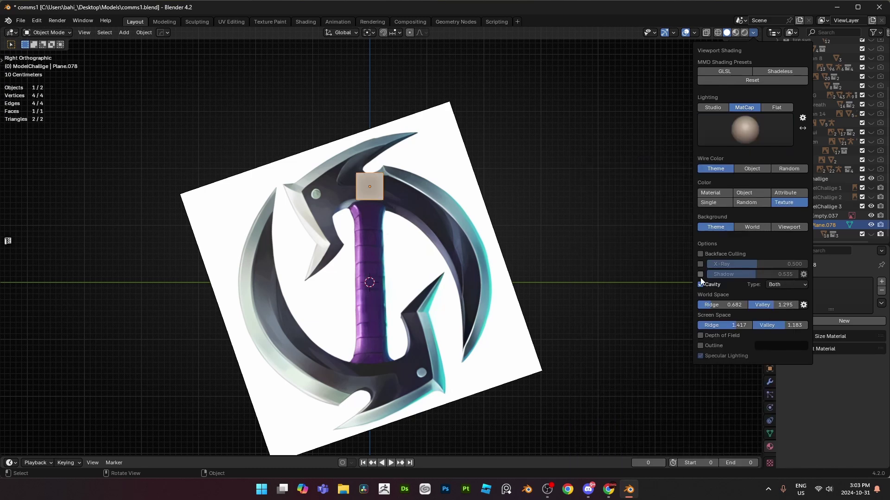
pyautogui.keyDown('shift'); pyautogui.moveTo(369, 181); pyautogui.dragTo(351, 268, button='middle'); pyautogui.keyUp('shift')
pyautogui.scroll(4, 344, 269)
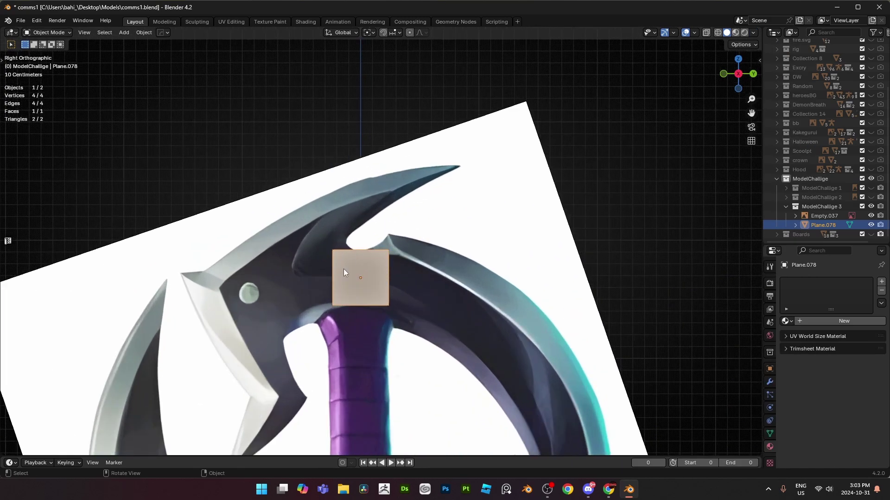
pyautogui.click(755, 33)
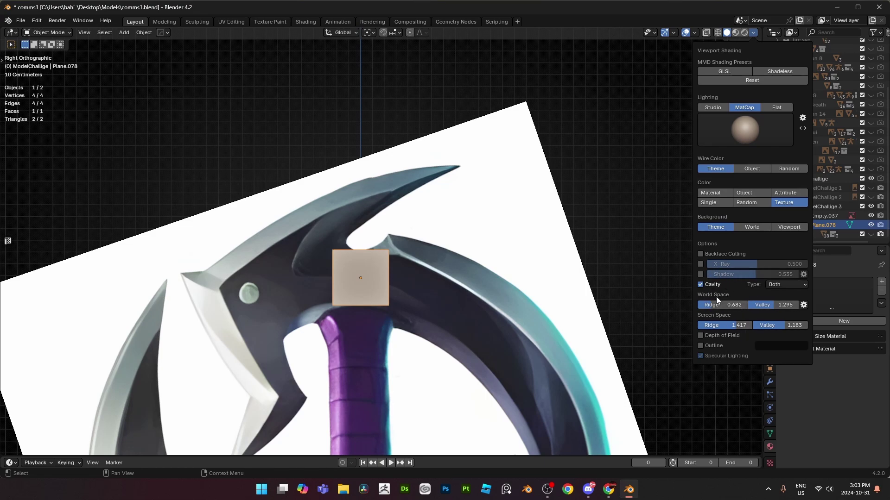
pyautogui.keyDown('shift'); pyautogui.moveTo(598, 257); pyautogui.dragTo(582, 236, button='middle'); pyautogui.keyUp('shift')
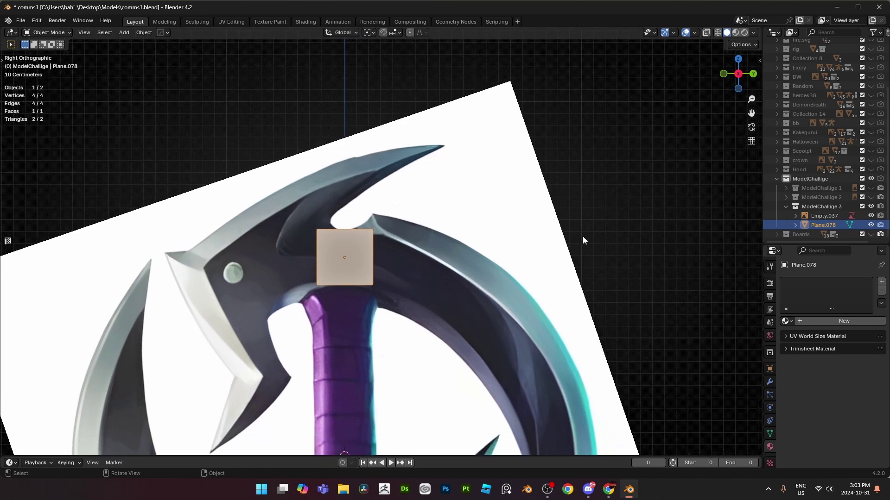
# - Enable the Screencast Keys display and save the file
pyautogui.press('n')
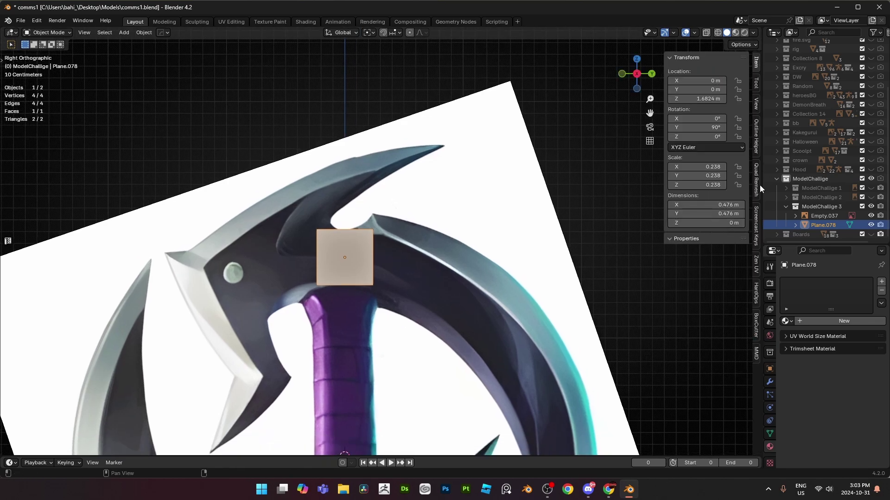
pyautogui.click(756, 230)
pyautogui.click(676, 57)
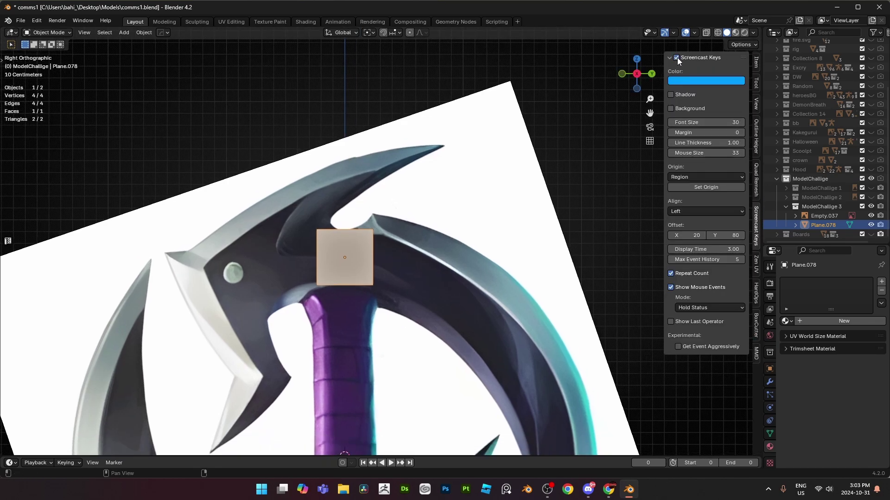
pyautogui.scroll(-2, 393, 196)
pyautogui.keyDown('shift'); pyautogui.moveTo(392, 197); pyautogui.dragTo(403, 129, button='middle'); pyautogui.keyUp('shift')
pyautogui.click(507, 199)
pyautogui.scroll(1, 473, 244)
pyautogui.keyDown('shift'); pyautogui.scroll(2, 451, 235); pyautogui.keyUp('shift')
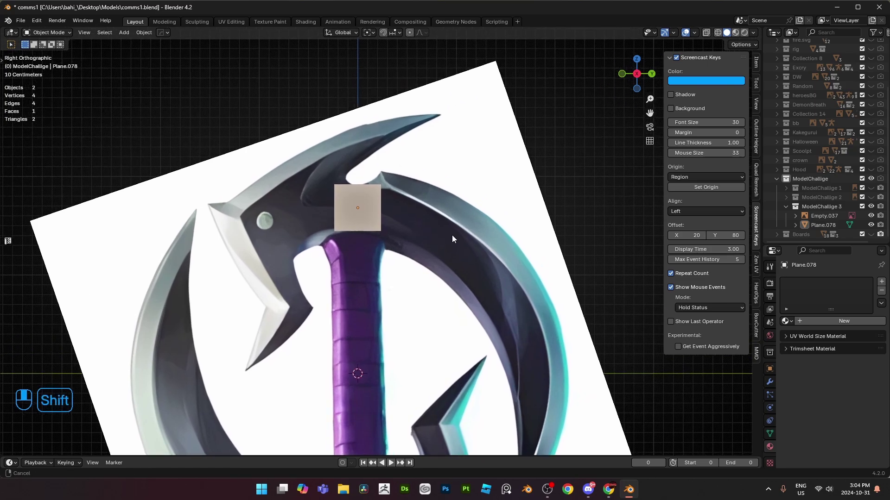
pyautogui.press('n')
pyautogui.hotkey('ctrl', 's')
# - Add a level 1 Subdivision modifier to the plane and show its modifier settings
pyautogui.click(366, 212)
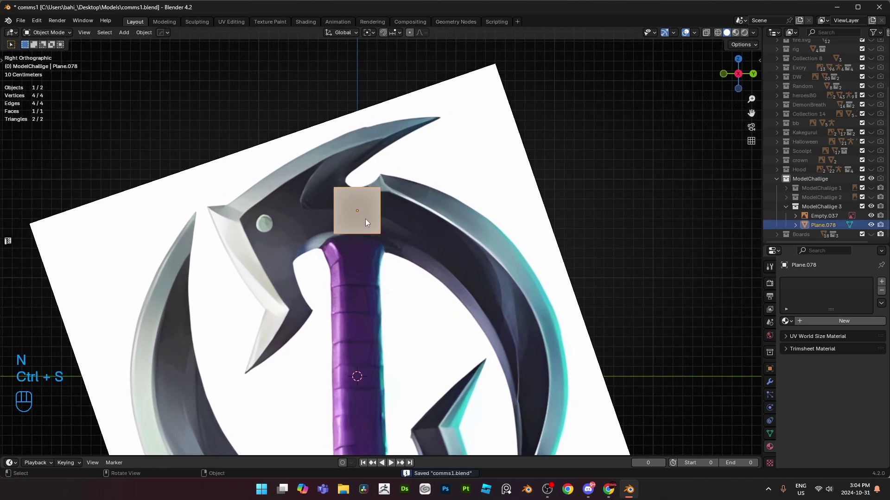
pyautogui.scroll(-3, 365, 219)
pyautogui.scroll(3, 365, 219)
pyautogui.hotkey('ctrl', '1')
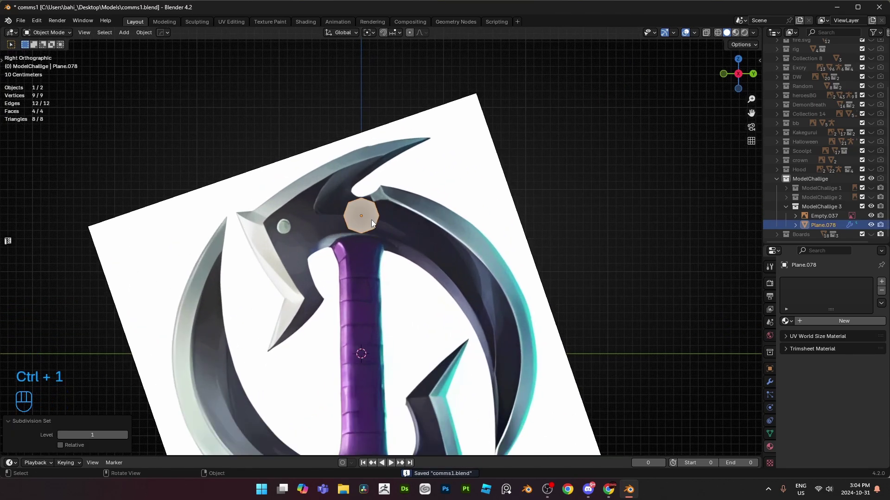
pyautogui.moveTo(372, 222); pyautogui.dragTo(488, 280, button='middle')
pyautogui.click(769, 381)
pyautogui.keyDown('shift'); pyautogui.moveTo(755, 346); pyautogui.dragTo(576, 342, button='middle'); pyautogui.keyUp('shift')
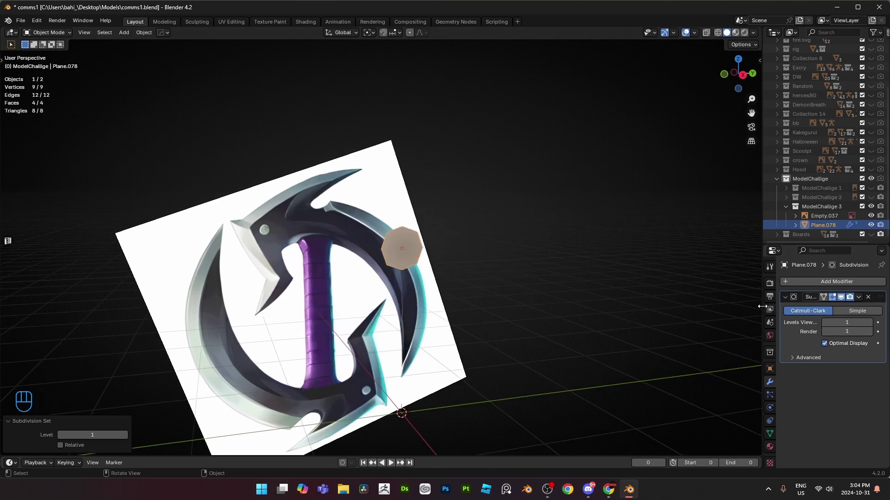
pyautogui.moveTo(762, 306); pyautogui.dragTo(759, 306)
pyautogui.moveTo(487, 234); pyautogui.dragTo(528, 253, button='middle')
pyautogui.scroll(-3, 527, 253)
pyautogui.press('KP_3')
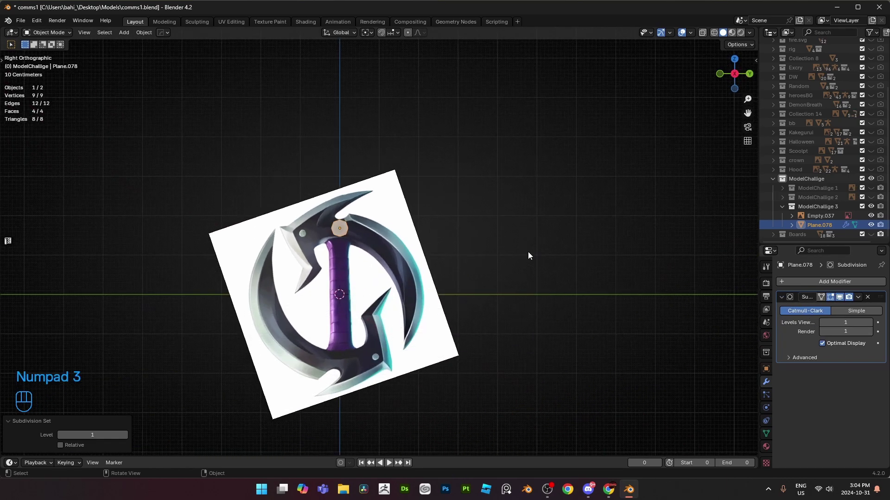
# - Edit the plane's mesh with X-ray on, moving its two lower vertices down toward the blade's inner edge at the handle
pyautogui.press('Tab')
pyautogui.hotkey('alt', 'z')
pyautogui.scroll(7, 463, 248)
pyautogui.keyDown('shift'); pyautogui.moveTo(247, 219); pyautogui.dragTo(313, 233, button='middle'); pyautogui.keyUp('shift')
pyautogui.moveTo(299, 218); pyautogui.dragTo(373, 263)
pyautogui.scroll(-2, 372, 263)
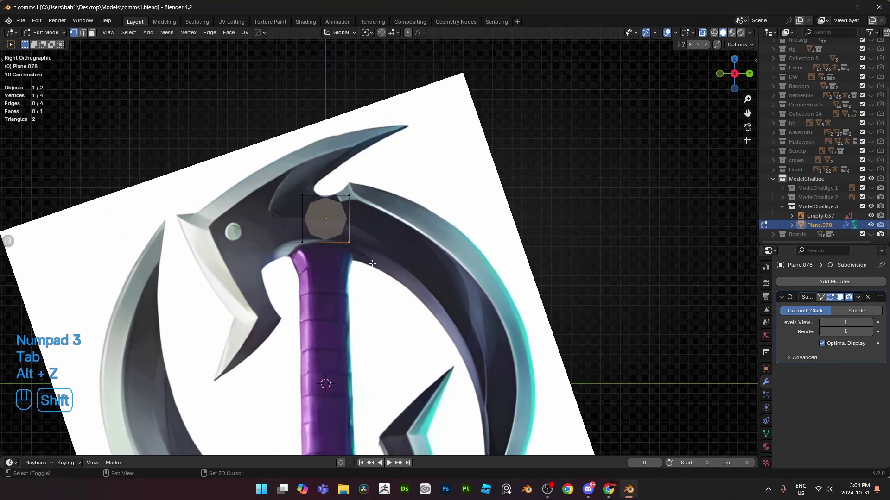
pyautogui.scroll(-2, 373, 263)
pyautogui.scroll(3, 373, 263)
pyautogui.press('g')
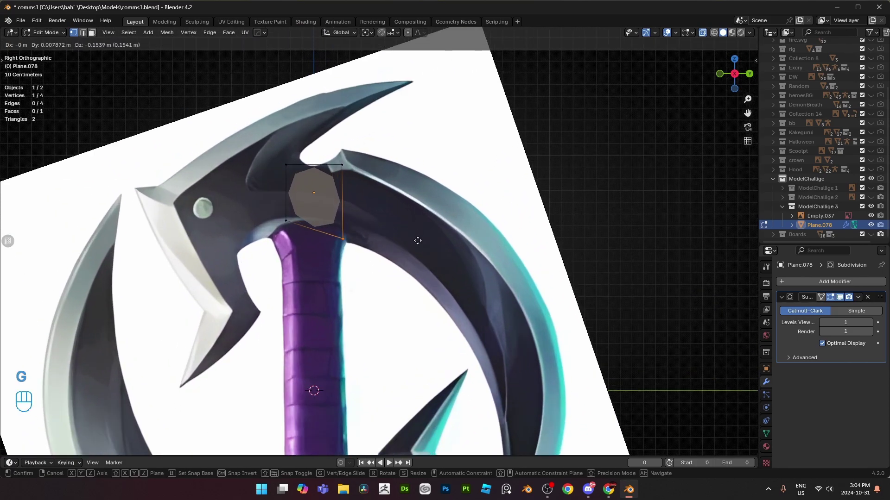
pyautogui.click(418, 242)
pyautogui.moveTo(272, 210); pyautogui.dragTo(301, 238)
pyautogui.press('g')
pyautogui.click(294, 256)
# - Move the plane's corner vertices inward to form a narrow strip across the blade between the notch and the handle
pyautogui.moveTo(274, 147); pyautogui.dragTo(301, 184)
pyautogui.press('g')
pyautogui.click(327, 186)
pyautogui.moveTo(220, 216); pyautogui.dragTo(318, 259)
pyautogui.press('g')
pyautogui.keyDown('shift'); pyautogui.click(427, 258); pyautogui.keyUp('shift')
pyautogui.moveTo(336, 156); pyautogui.dragTo(360, 178)
pyautogui.press('g')
pyautogui.keyDown('shift'); pyautogui.click(249, 217); pyautogui.keyUp('shift')
pyautogui.moveTo(336, 225); pyautogui.dragTo(361, 260)
pyautogui.press('g')
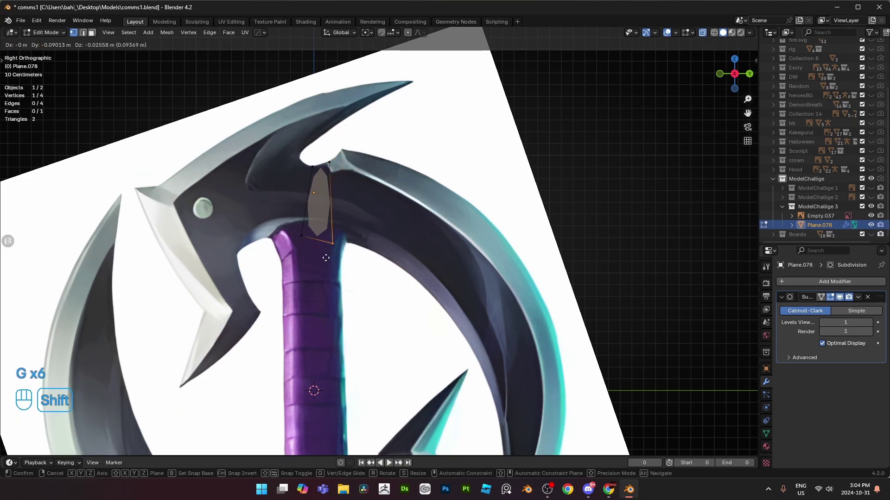
pyautogui.keyDown('shift'); pyautogui.click(316, 255); pyautogui.keyUp('shift')
# - Extrude the strip's right edge to the notch tip and move its lower vertex onto the blade's inner edge
pyautogui.press('2')
pyautogui.click(341, 205)
pyautogui.keyDown('shift'); pyautogui.moveTo(341, 204); pyautogui.dragTo(332, 213, button='middle'); pyautogui.keyUp('shift')
pyautogui.press('e')
pyautogui.keyDown('shift'); pyautogui.click(349, 196); pyautogui.keyUp('shift')
pyautogui.press('1')
pyautogui.press('g')
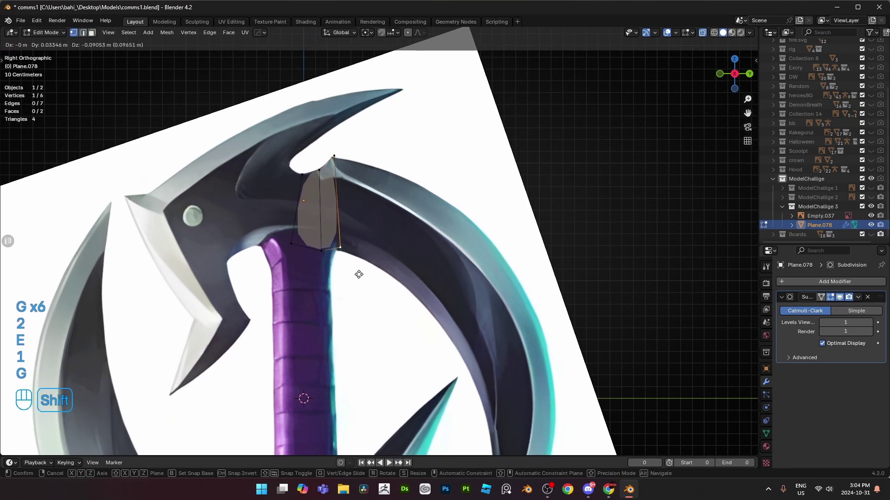
pyautogui.keyDown('shift'); pyautogui.click(360, 279); pyautogui.keyUp('shift')
# - Extrude the end edge further along the right blade and fit its two vertices to the blade's inner and outer outlines
pyautogui.press('2')
pyautogui.click(346, 215)
pyautogui.press('e')
pyautogui.click(423, 236)
pyautogui.press('1')
pyautogui.moveTo(387, 244); pyautogui.dragTo(441, 297)
pyautogui.press('g')
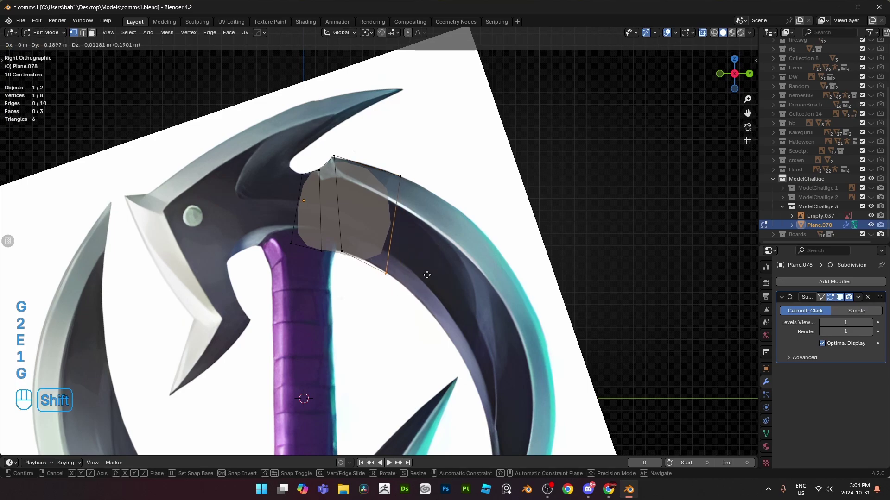
pyautogui.keyDown('shift'); pyautogui.click(428, 274); pyautogui.keyUp('shift')
pyautogui.moveTo(413, 188); pyautogui.dragTo(390, 165)
pyautogui.press('g')
pyautogui.keyDown('shift'); pyautogui.click(392, 166); pyautogui.keyUp('shift')
# - Extrude the end edge further down the right blade and move its two vertices onto the blade's inner and outer outlines
pyautogui.press('2')
pyautogui.click(399, 211)
pyautogui.keyDown('shift'); pyautogui.moveTo(436, 227); pyautogui.dragTo(372, 169, button='middle'); pyautogui.keyUp('shift')
pyautogui.press('e')
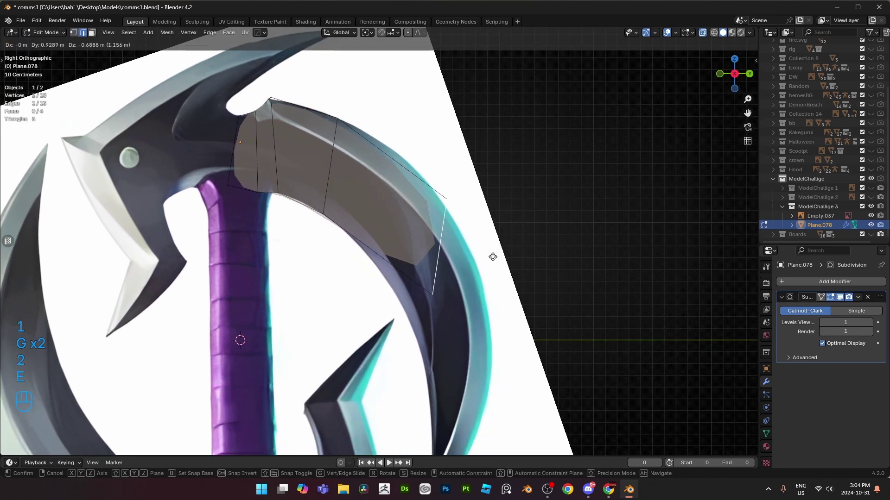
pyautogui.click(506, 271)
pyautogui.press('1')
pyautogui.moveTo(406, 269); pyautogui.dragTo(495, 347)
pyautogui.press('g')
pyautogui.keyDown('shift'); pyautogui.click(444, 326); pyautogui.keyUp('shift')
pyautogui.moveTo(439, 195); pyautogui.dragTo(482, 249)
pyautogui.press('g')
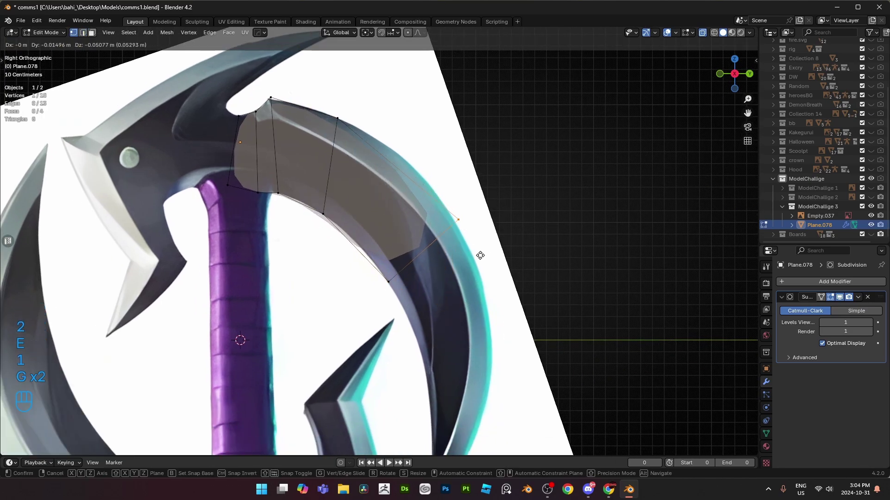
pyautogui.click(480, 256)
# - Extrude another segment to where the right blade begins to narrow and fit its inner and outer vertices to the outlines
pyautogui.press('2')
pyautogui.click(424, 250)
pyautogui.keyDown('shift'); pyautogui.moveTo(450, 275); pyautogui.dragTo(431, 198, button='middle'); pyautogui.keyUp('shift')
pyautogui.press('e')
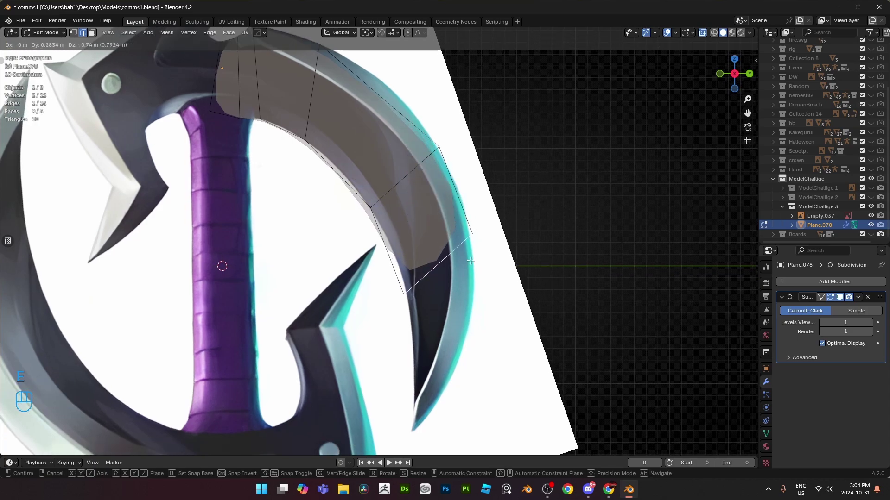
pyautogui.click(468, 265)
pyautogui.press('1')
pyautogui.moveTo(379, 264); pyautogui.dragTo(422, 316)
pyautogui.press('g')
pyautogui.click(422, 297)
pyautogui.moveTo(448, 206); pyautogui.dragTo(499, 296)
pyautogui.press('g')
pyautogui.click(502, 315)
# - Extrude the end edge toward the blade tip, rotating it and scaling it to about 0.46 to span the narrowing blade
pyautogui.press('2')
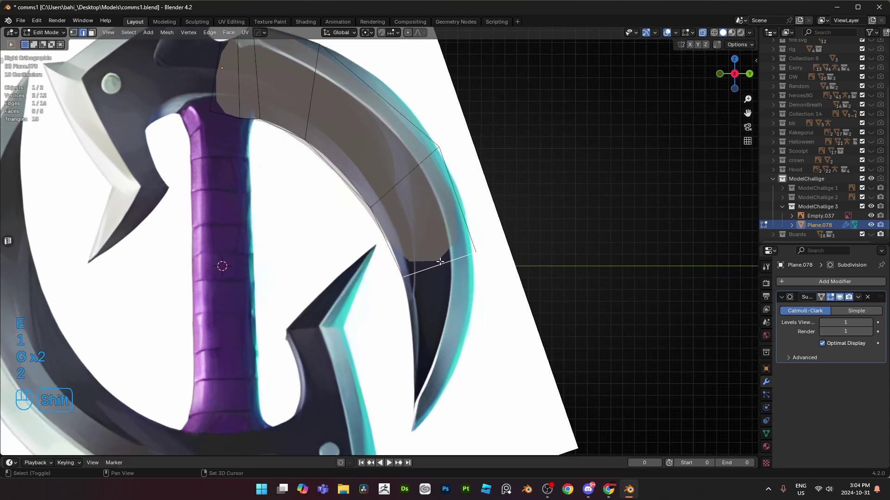
pyautogui.keyDown('shift'); pyautogui.moveTo(461, 284); pyautogui.dragTo(434, 214, button='middle'); pyautogui.keyUp('shift')
pyautogui.press('e')
pyautogui.click(429, 306)
pyautogui.press('r')
pyautogui.click(518, 308)
pyautogui.press('s')
pyautogui.click(460, 296)
pyautogui.press('g')
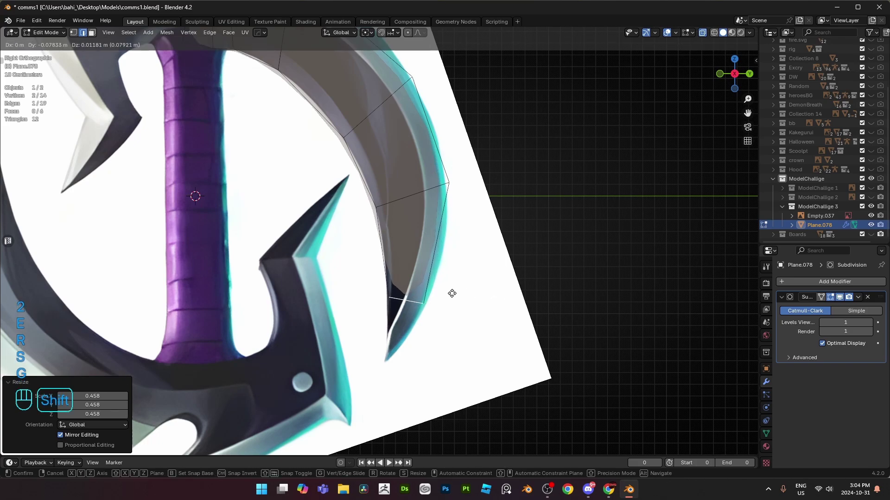
pyautogui.click(450, 294)
# - Fine-tune the rotation and size of the end edge to match the blade's width near the tip
pyautogui.press('s')
pyautogui.click(506, 306)
pyautogui.press('r')
pyautogui.click(517, 320)
pyautogui.press('s')
pyautogui.click(521, 317)
# - Extrude the last edge to the blade's tip, merge its two vertices into one, and place that vertex on the tip
pyautogui.press('e')
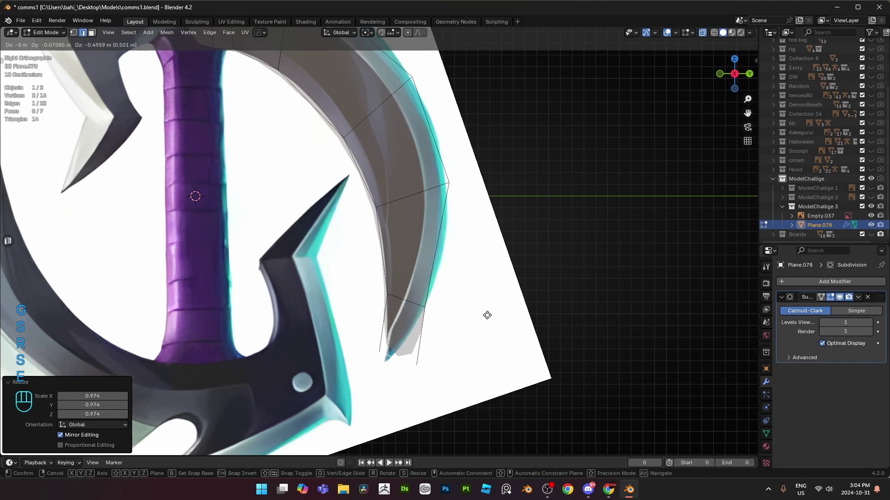
pyautogui.click(483, 319)
pyautogui.press('s')
pyautogui.click(483, 320)
pyautogui.press('m')
pyautogui.press('1')
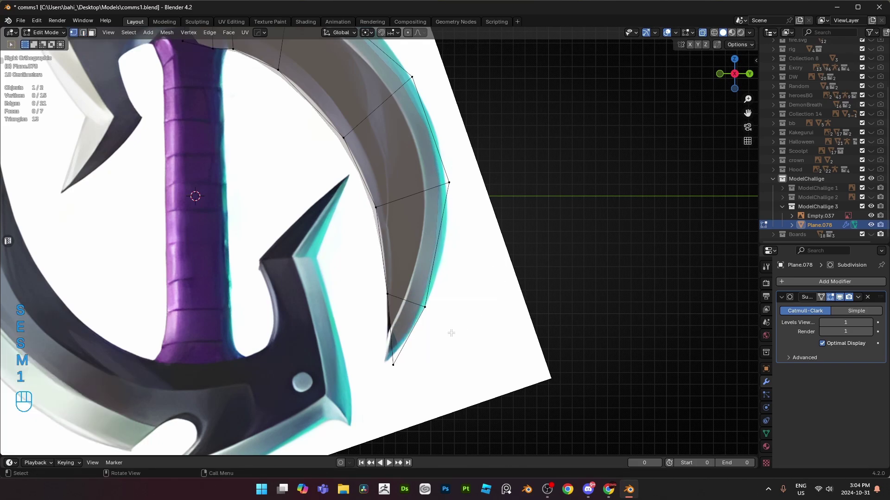
pyautogui.press('g')
pyautogui.click(359, 373)
pyautogui.scroll(-1, 359, 325)
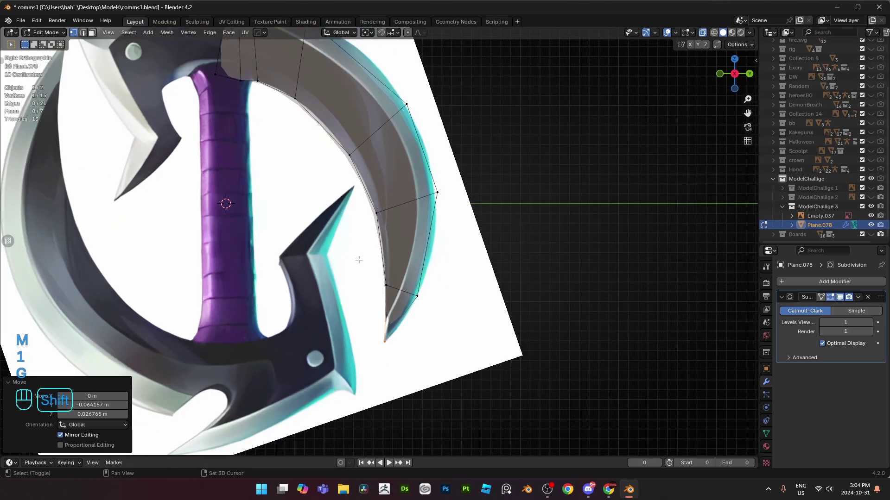
# - Nudge the vertices along the lower and outer side of the right blade so the smoothed surface follows the outline
pyautogui.keyDown('shift'); pyautogui.moveTo(358, 260); pyautogui.dragTo(412, 299, button='middle'); pyautogui.keyUp('shift')
pyautogui.press('2')
pyautogui.click(490, 232)
pyautogui.press('g')
pyautogui.press('g')
pyautogui.press('g')
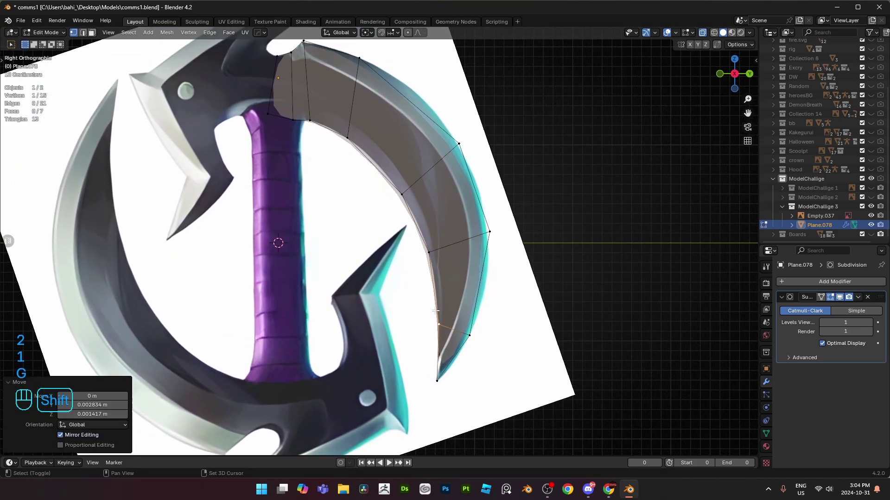
pyautogui.click(504, 219)
pyautogui.click(459, 142)
pyautogui.press('g')
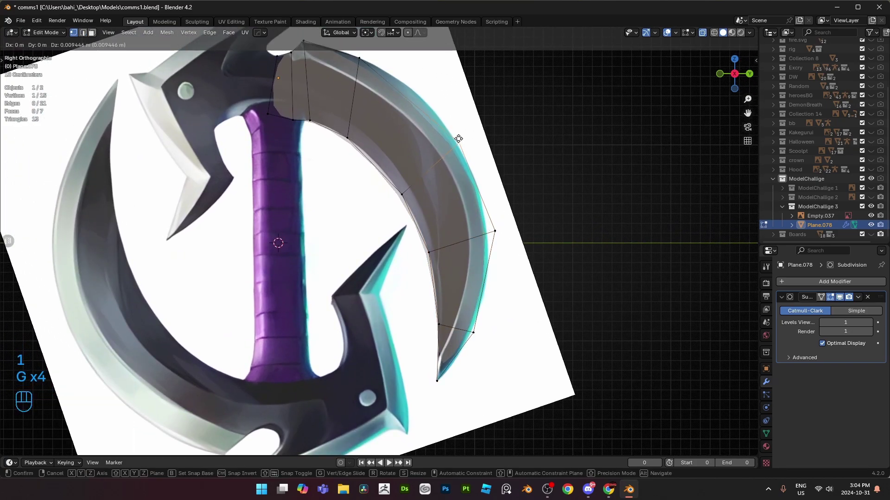
pyautogui.click(459, 137)
# - Add a loop cut across the upper right blade and move its outer vertex outward to follow the blade's outer edge
pyautogui.hotkey('ctrl', 'r')
pyautogui.doubleClick(408, 105)
pyautogui.click(409, 98)
pyautogui.press('g')
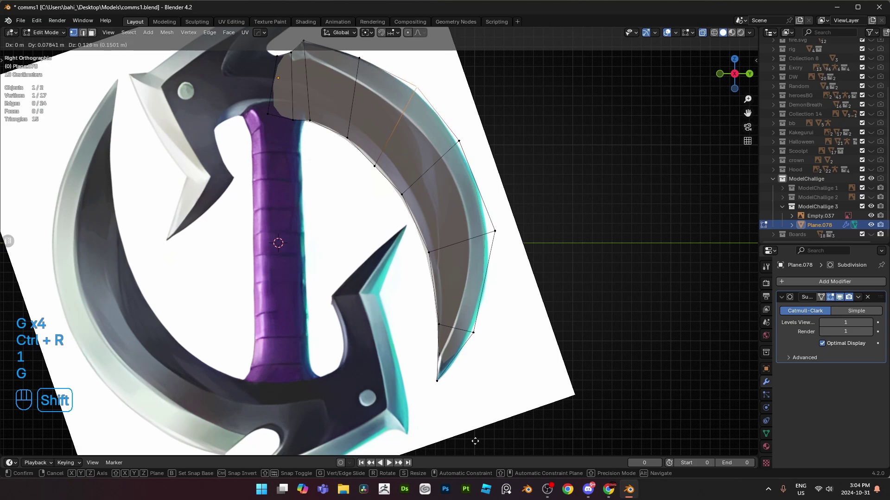
pyautogui.click(475, 440)
# - Adjust the outer and inner vertices at the middle of the right blade to fit its outlines
pyautogui.click(486, 246)
pyautogui.press('g')
pyautogui.keyDown('shift'); pyautogui.click(495, 244); pyautogui.keyUp('shift')
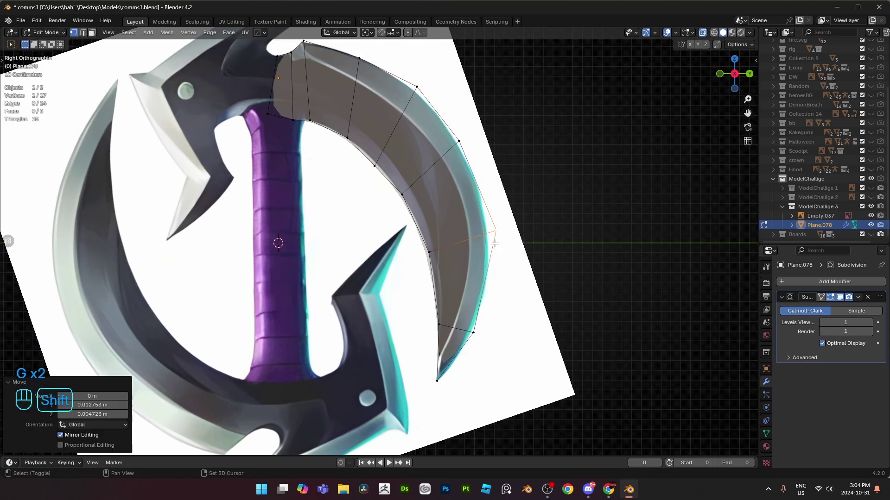
pyautogui.click(432, 246)
pyautogui.press('g')
pyautogui.keyDown('shift'); pyautogui.click(446, 239); pyautogui.keyUp('shift')
# - Reposition the notch tip vertex and the next outer vertex so the surface reaches the blade's upper edge
pyautogui.keyDown('shift'); pyautogui.moveTo(338, 130); pyautogui.dragTo(436, 320, button='middle'); pyautogui.keyUp('shift')
pyautogui.scroll(3, 436, 320)
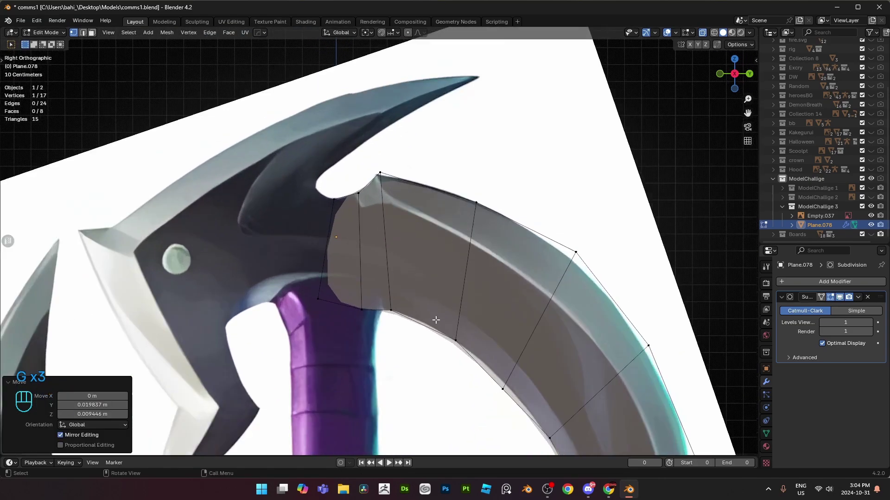
pyautogui.click(386, 179)
pyautogui.press('g')
pyautogui.keyDown('shift'); pyautogui.click(358, 158); pyautogui.keyUp('shift')
pyautogui.click(497, 207)
pyautogui.press('g')
pyautogui.keyDown('shift'); pyautogui.click(497, 196); pyautogui.keyUp('shift')
# - Move the right blade's inner vertices, from the handle down to mid-blade, onto the blade's inner edge
pyautogui.keyDown('shift'); pyautogui.moveTo(519, 302); pyautogui.dragTo(487, 161, button='middle'); pyautogui.keyUp('shift')
pyautogui.click(455, 172)
pyautogui.press('g')
pyautogui.click(433, 193)
pyautogui.press('g')
pyautogui.keyDown('shift'); pyautogui.click(406, 166); pyautogui.keyUp('shift')
pyautogui.click(475, 254)
pyautogui.press('g')
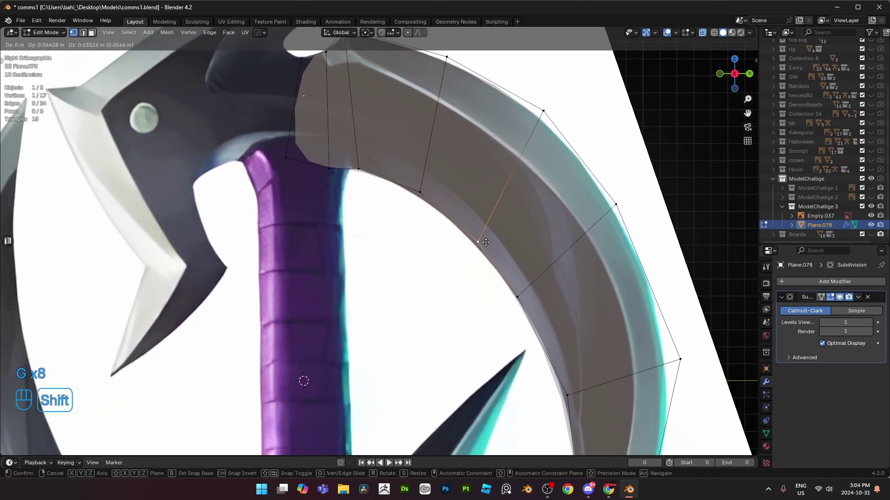
pyautogui.keyDown('shift'); pyautogui.click(459, 246); pyautogui.keyUp('shift')
pyautogui.keyDown('shift'); pyautogui.moveTo(529, 321); pyautogui.dragTo(454, 173, button='middle'); pyautogui.keyUp('shift')
pyautogui.click(497, 246)
pyautogui.press('g')
pyautogui.keyDown('shift'); pyautogui.click(511, 244); pyautogui.keyUp('shift')
# - Add a loop cut across the mid-lower right blade and slide the edge below it further down toward the tip
pyautogui.scroll(-1, 511, 244)
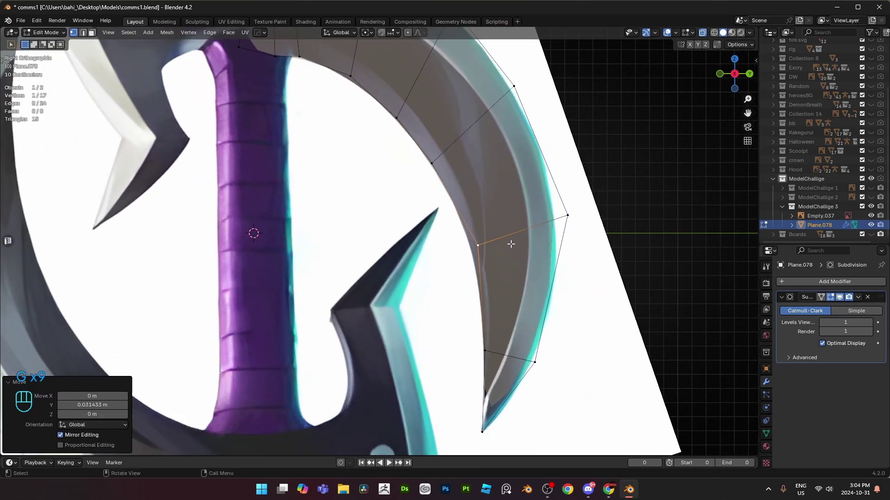
pyautogui.hotkey('ctrl', 'r')
pyautogui.doubleClick(537, 179)
pyautogui.press('2')
pyautogui.click(537, 223)
pyautogui.press('g')
pyautogui.press('g')
pyautogui.click(533, 250)
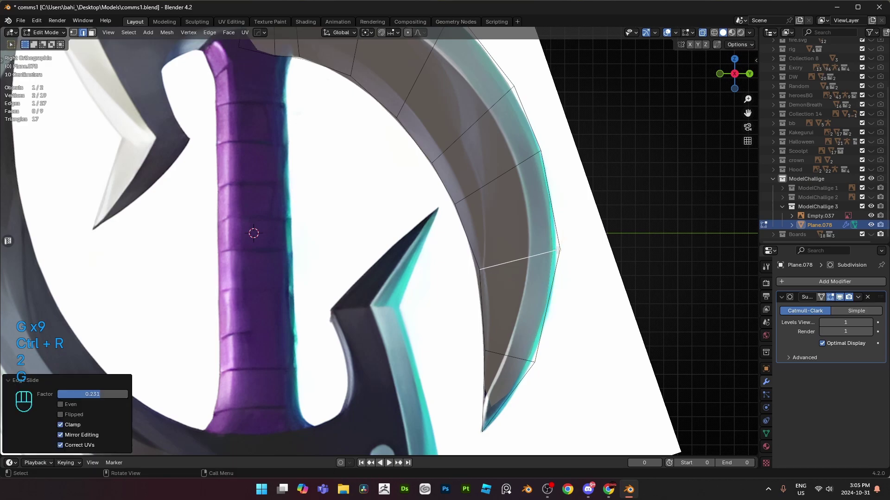
# - Move the slid edge's outer and inner vertices to match the blade's outlines
pyautogui.press('1')
pyautogui.click(558, 250)
pyautogui.press('g')
pyautogui.click(571, 253)
pyautogui.click(489, 270)
pyautogui.press('g')
pyautogui.keyDown('shift'); pyautogui.click(493, 270); pyautogui.keyUp('shift')
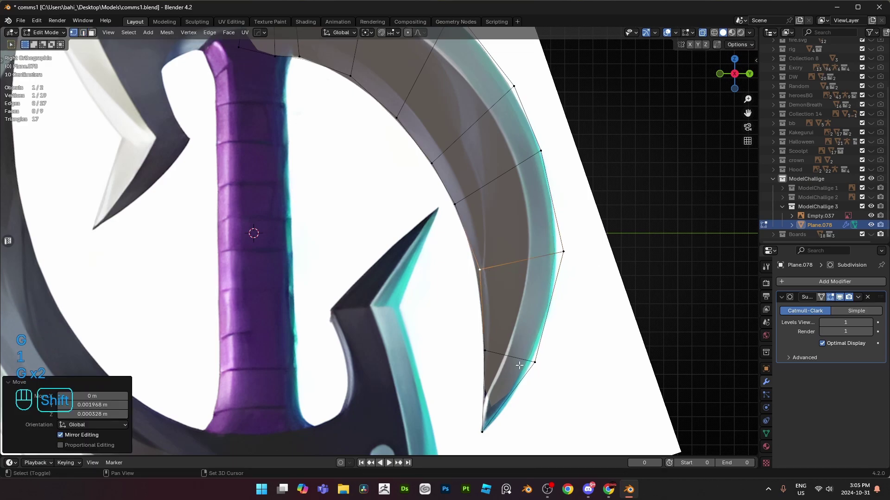
# - Crease the two edges meeting at the blade tip with a factor of 1 to sharpen the point
pyautogui.keyDown('shift'); pyautogui.moveTo(519, 366); pyautogui.dragTo(496, 281, button='middle'); pyautogui.keyUp('shift')
pyautogui.press('2')
pyautogui.click(462, 310)
pyautogui.keyDown('shift'); pyautogui.click(487, 311); pyautogui.keyUp('shift')
pyautogui.hotkey('shift', 'e')
pyautogui.click(572, 294)
# - Show the item properties in the sidebar and check the crease value of a tip edge
pyautogui.keyDown('shift'); pyautogui.moveTo(542, 234); pyautogui.dragTo(545, 309, button='middle'); pyautogui.keyUp('shift')
pyautogui.press('n')
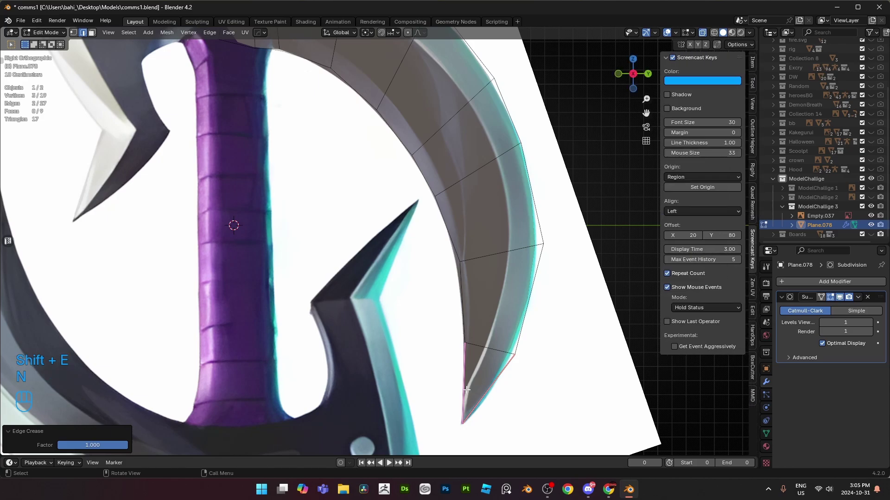
pyautogui.click(752, 63)
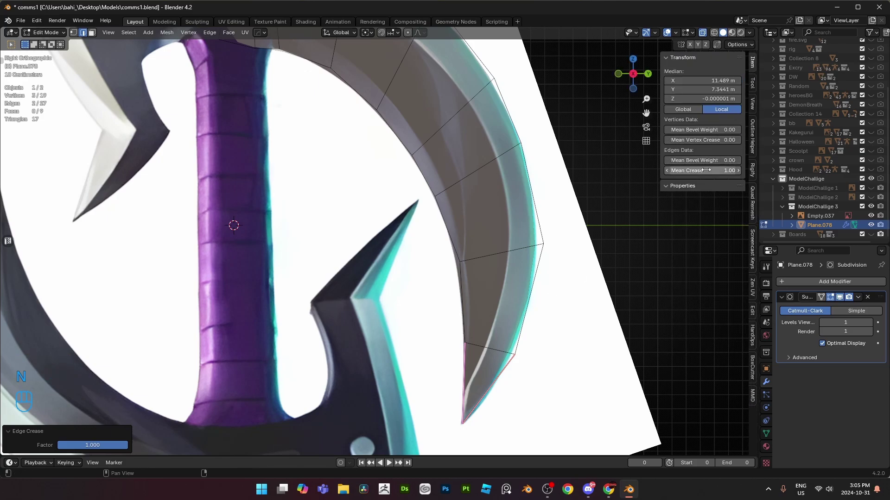
pyautogui.click(468, 371)
pyautogui.scroll(-1, 483, 385)
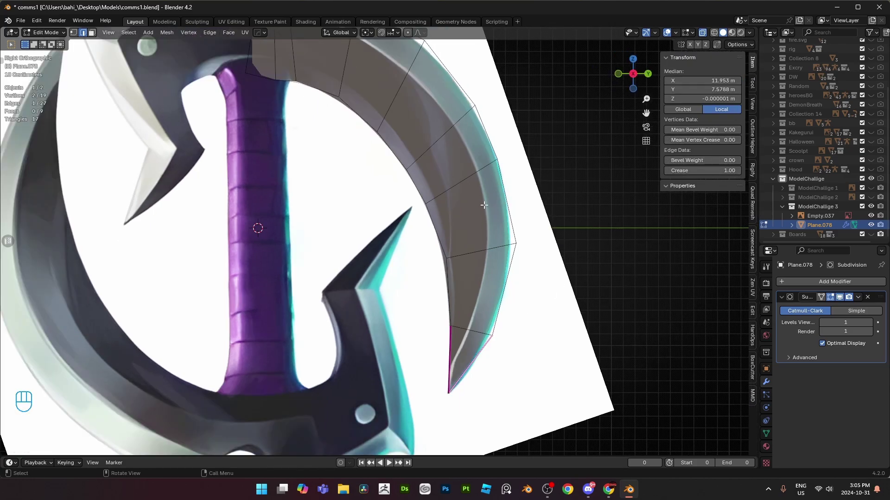
# - Try moving the blade shape aside in Object Mode to view it next to the reference, and undo the move
pyautogui.keyDown('shift'); pyautogui.moveTo(417, 178); pyautogui.dragTo(443, 278, button='middle'); pyautogui.keyUp('shift')
pyautogui.press('Tab')
pyautogui.scroll(-2, 417, 266)
pyautogui.press('g')
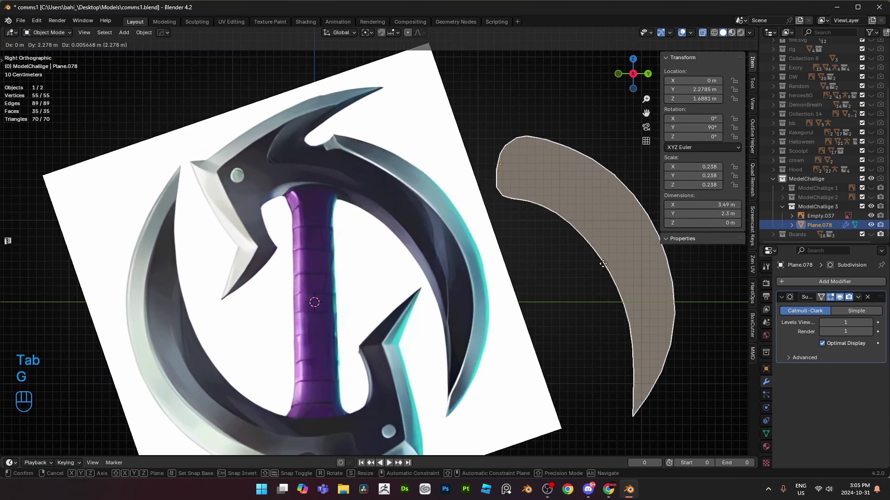
pyautogui.click(602, 264)
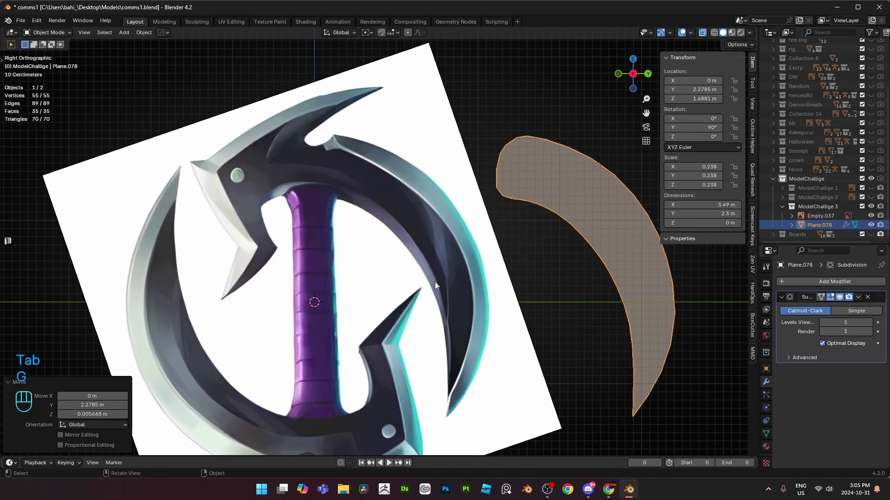
pyautogui.keyDown('shift'); pyautogui.moveTo(442, 329); pyautogui.dragTo(450, 262, button='middle'); pyautogui.keyUp('shift')
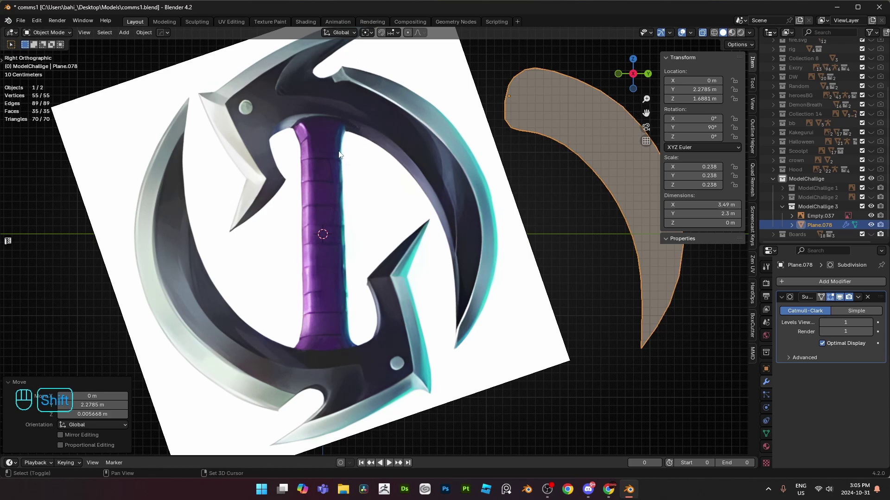
pyautogui.keyDown('shift'); pyautogui.moveTo(320, 60); pyautogui.dragTo(320, 73, button='middle'); pyautogui.keyUp('shift')
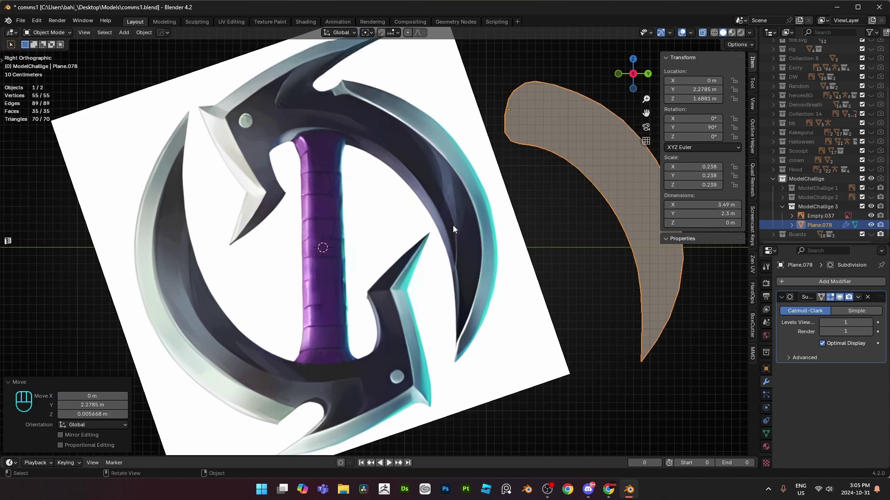
pyautogui.hotkey('ctrl', 'z')
pyautogui.press('Tab')
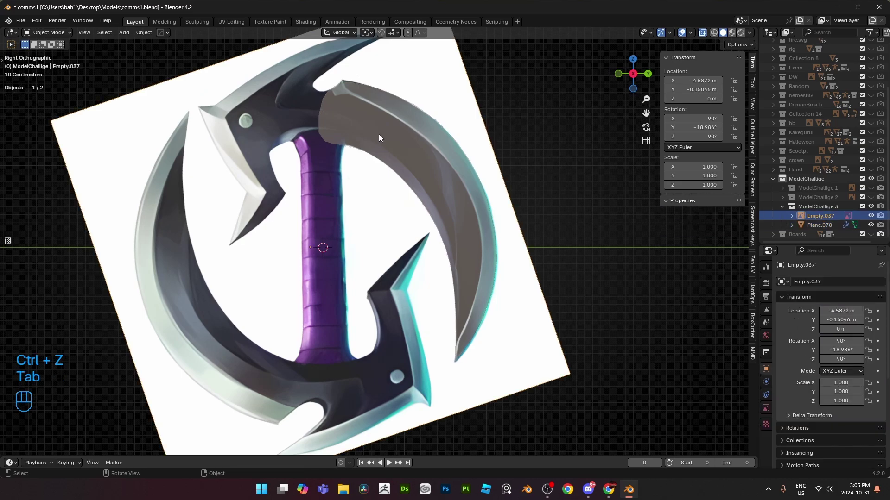
# - Extrude the mesh's open edge by the notch toward the axe head and fit its lower vertex to the handle top
pyautogui.scroll(2, 358, 209)
pyautogui.press('Tab')
pyautogui.press('2')
pyautogui.click(318, 186)
pyautogui.keyDown('shift'); pyautogui.moveTo(317, 182); pyautogui.dragTo(384, 198, button='middle'); pyautogui.keyUp('shift')
pyautogui.scroll(1, 349, 184)
pyautogui.press('e')
pyautogui.click(400, 199)
pyautogui.press('1')
pyautogui.click(347, 243)
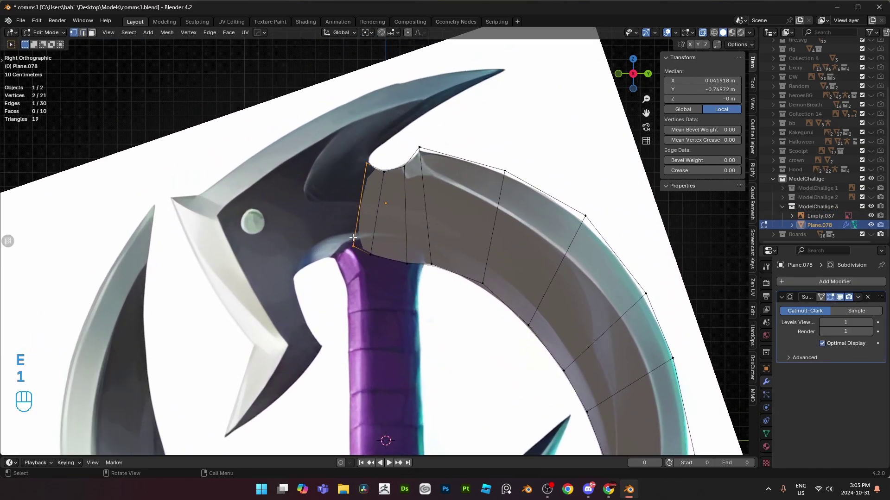
pyautogui.press('g')
pyautogui.click(316, 245)
# - Extrude the edge further into the axe head, placing its lower vertex on the inner curve and raising its upper vertex
pyautogui.press('2')
pyautogui.click(343, 217)
pyautogui.press('e')
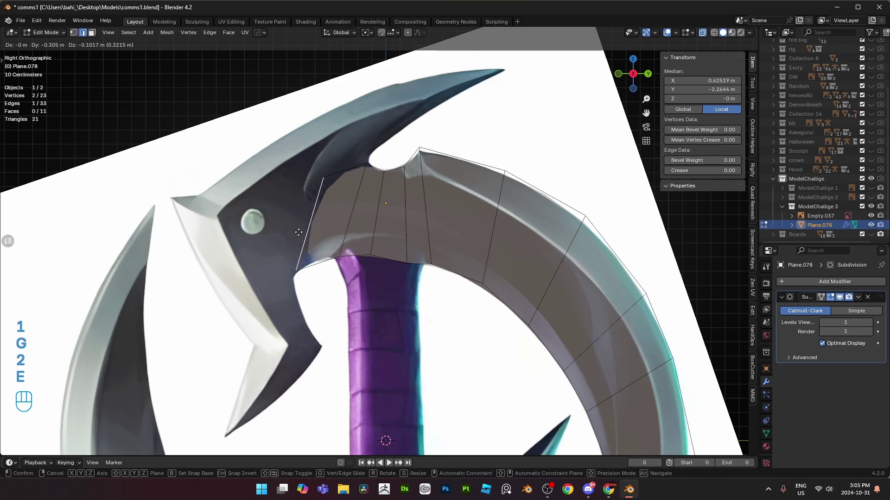
pyautogui.click(300, 230)
pyautogui.press('1')
pyautogui.click(316, 271)
pyautogui.press('g')
pyautogui.click(325, 267)
pyautogui.click(332, 182)
pyautogui.press('g')
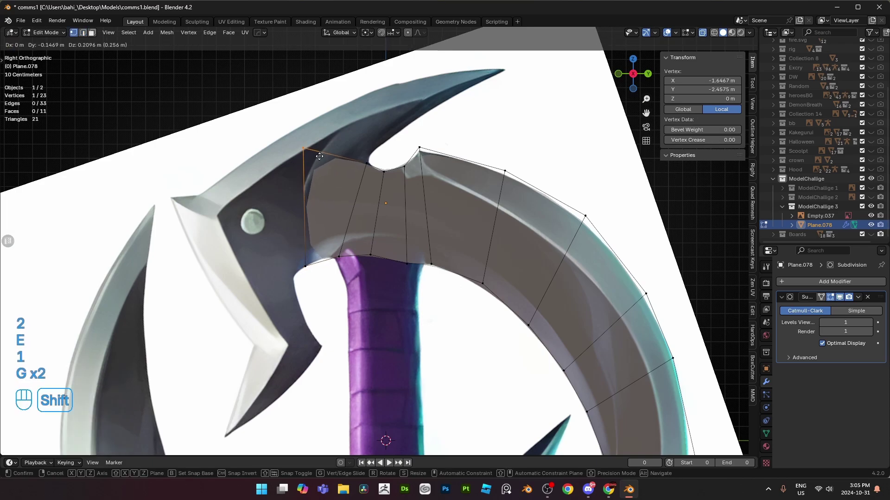
pyautogui.click(317, 155)
# - Extrude the open edge toward the front of the axe head, placing its upper vertex near the front corner and its lower vertex on the inner curve
pyautogui.press('2')
pyautogui.click(309, 190)
pyautogui.keyDown('shift'); pyautogui.moveTo(309, 193); pyautogui.dragTo(356, 153, button='middle'); pyautogui.keyUp('shift')
pyautogui.press('e')
pyautogui.click(329, 180)
pyautogui.press('1')
pyautogui.click(325, 159)
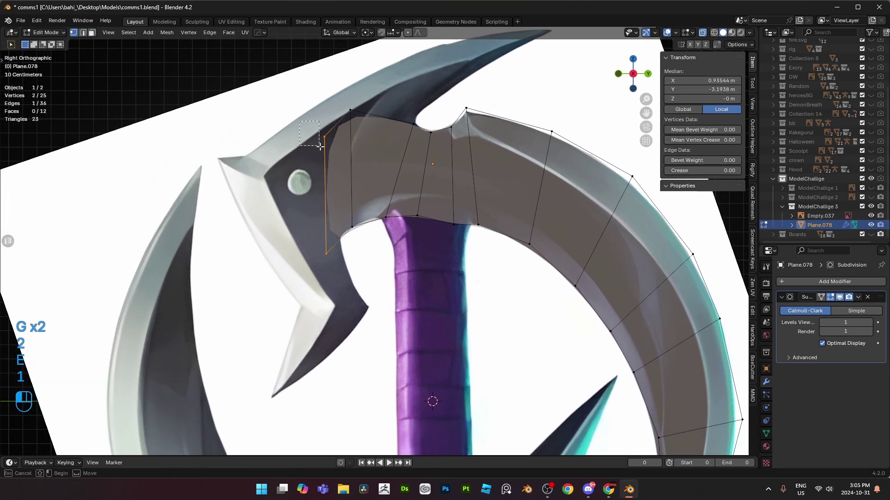
pyautogui.press('g')
pyautogui.click(260, 197)
pyautogui.click(330, 261)
pyautogui.press('g')
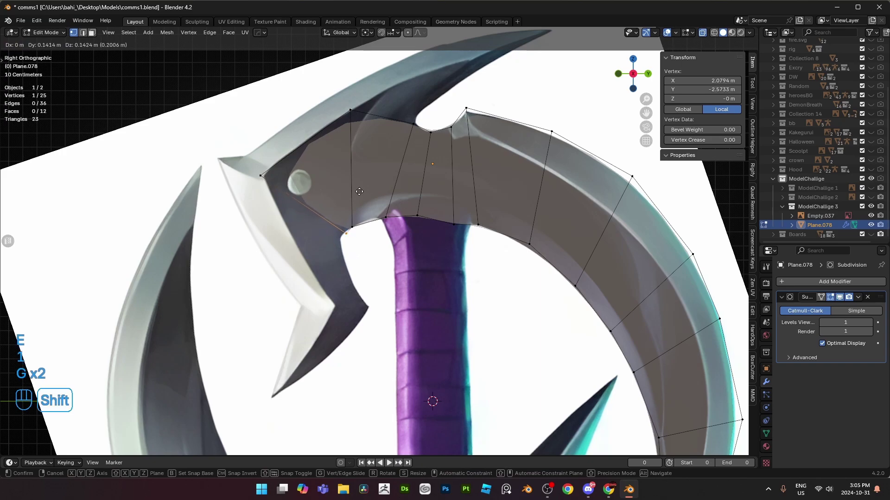
pyautogui.click(340, 211)
# - Nudge the vertices on the inner curve beside the handle and the front corner vertex to follow the reference
pyautogui.keyDown('shift'); pyautogui.click(360, 230); pyautogui.keyUp('shift')
pyautogui.click(368, 228)
pyautogui.click(366, 227)
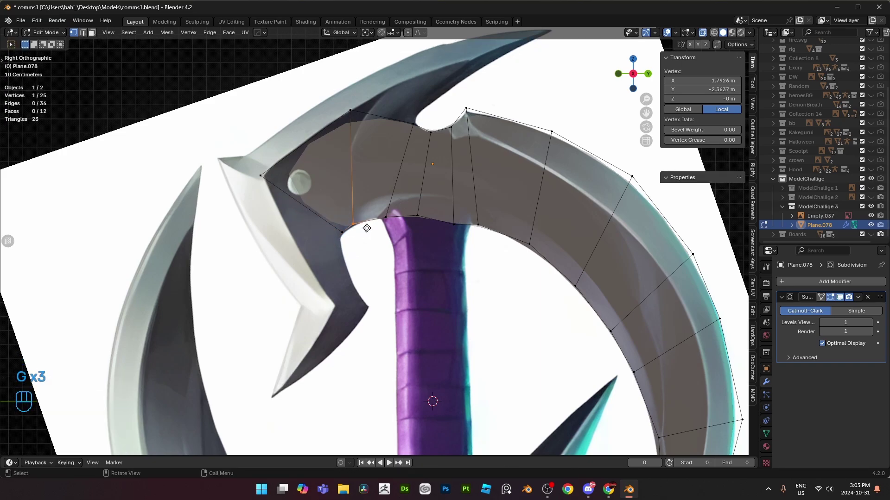
pyautogui.press('g')
pyautogui.click(370, 223)
pyautogui.press('g')
pyautogui.moveTo(325, 218); pyautogui.dragTo(349, 253)
pyautogui.press('g')
pyautogui.click(348, 258)
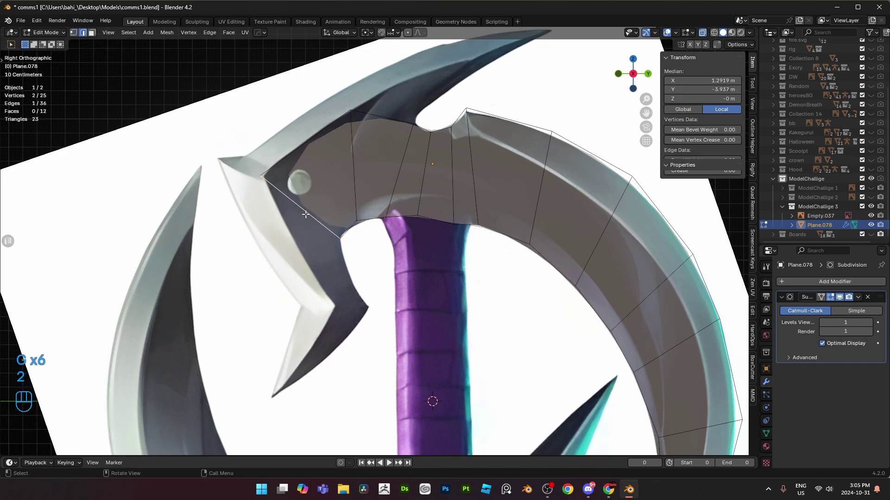
pyautogui.click(265, 178)
pyautogui.press('g')
pyautogui.click(270, 181)
# - Extrude the head's slanted open edge downward toward the lower prong
pyautogui.press('2')
pyautogui.click(299, 205)
pyautogui.keyDown('shift'); pyautogui.moveTo(322, 220); pyautogui.dragTo(314, 175, button='middle'); pyautogui.keyUp('shift')
pyautogui.press('e')
pyautogui.click(330, 224)
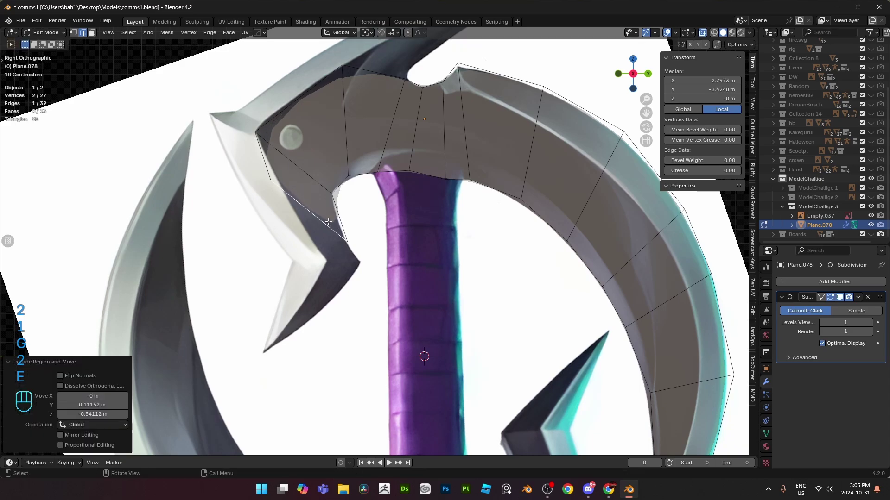
# - Move the head's top, front and lower front vertices outward onto the blade's outer silhouette, with the front one at the pointed corner
pyautogui.press('1')
pyautogui.moveTo(286, 200); pyautogui.dragTo(263, 159)
pyautogui.keyDown('shift'); pyautogui.moveTo(272, 146); pyautogui.dragTo(313, 255, button='middle'); pyautogui.keyUp('shift')
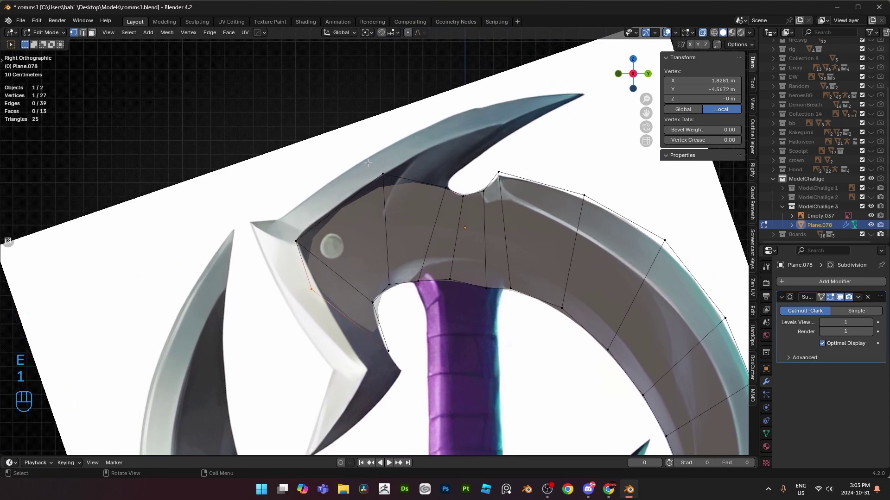
pyautogui.moveTo(394, 191); pyautogui.dragTo(395, 193)
pyautogui.press('g')
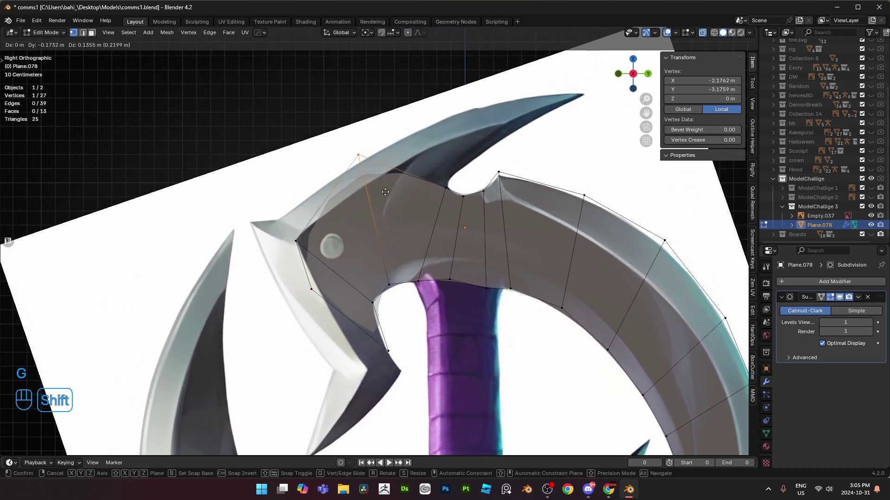
pyautogui.click(371, 181)
pyautogui.press('g')
pyautogui.moveTo(314, 230); pyautogui.dragTo(315, 306)
pyautogui.click(191, 264)
pyautogui.press('g')
pyautogui.click(296, 340)
pyautogui.keyDown('shift'); pyautogui.moveTo(303, 343); pyautogui.dragTo(286, 198, button='middle'); pyautogui.keyUp('shift')
# - Fit the inner vertex of the lowest open edge to the curve of the cutout beside the handle
pyautogui.press('2')
pyautogui.press('1')
pyautogui.moveTo(357, 196); pyautogui.dragTo(389, 223)
pyautogui.press('g')
pyautogui.press('2')
pyautogui.click(345, 197)
pyautogui.press('1')
pyautogui.press('g')
pyautogui.keyDown('shift'); pyautogui.click(382, 198); pyautogui.keyUp('shift')
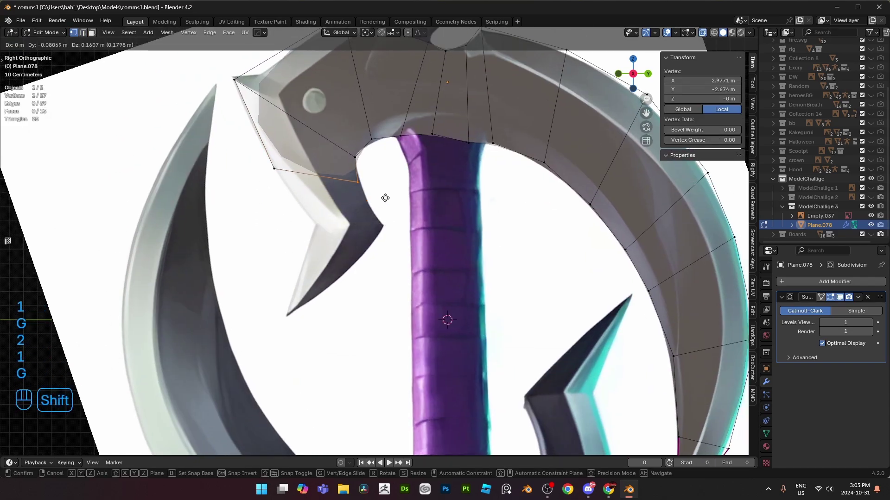
# - Extrude the lowest edge down to the prong's bend, with one vertex on the inner point and the other on the front notch
pyautogui.press('2')
pyautogui.click(336, 179)
pyautogui.press('e')
pyautogui.click(360, 226)
pyautogui.press('1')
pyautogui.moveTo(286, 203); pyautogui.dragTo(311, 226)
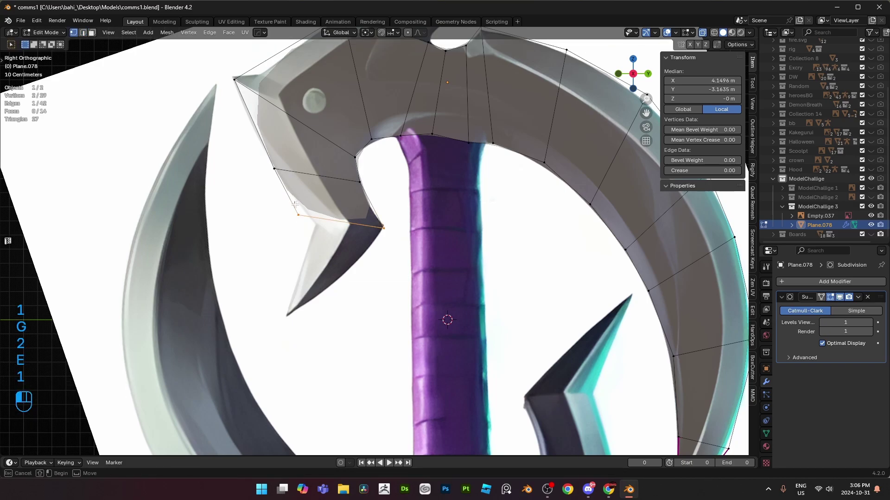
pyautogui.press('g')
pyautogui.keyDown('shift'); pyautogui.click(339, 241); pyautogui.keyUp('shift')
# - Extrude the bend edge partway down the lower prong, then rotate, scale and move it to span the prong's width
pyautogui.press('2')
pyautogui.click(350, 227)
pyautogui.keyDown('shift'); pyautogui.moveTo(423, 225); pyautogui.dragTo(419, 192, button='middle'); pyautogui.keyUp('shift')
pyautogui.press('e')
pyautogui.click(388, 242)
pyautogui.press('r')
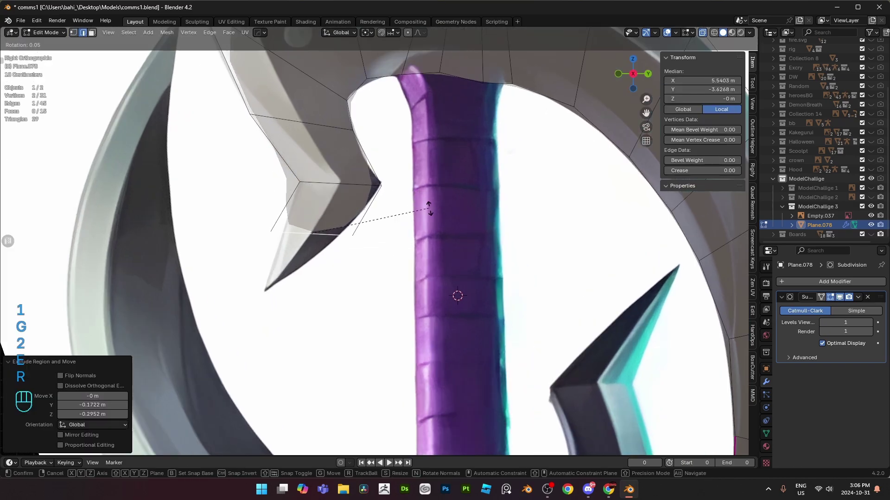
pyautogui.click(482, 240)
pyautogui.press('s')
pyautogui.click(402, 237)
pyautogui.press('g')
pyautogui.click(401, 236)
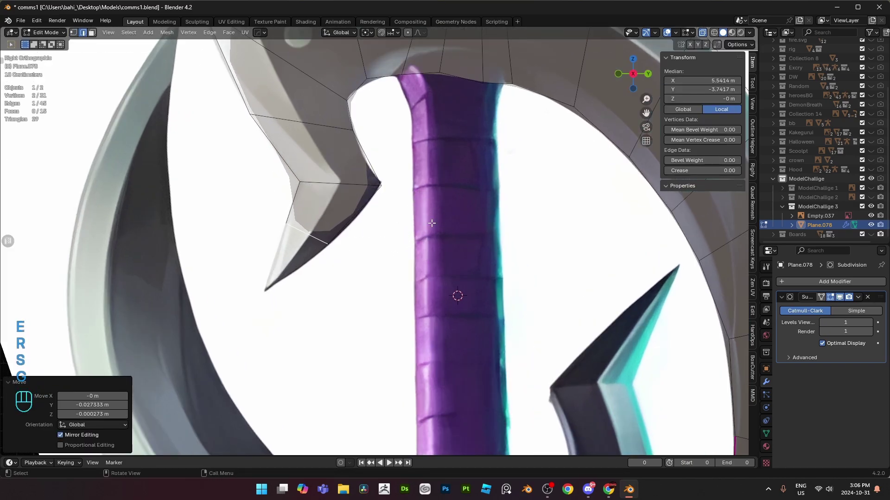
# - Extrude the edge to the lower prong's tip, scale it to 0, merge its vertices at center and fit the tip vertex to the reference
pyautogui.press('e')
pyautogui.click(390, 280)
pyautogui.press('s')
pyautogui.press('0')
pyautogui.click(391, 281)
pyautogui.press('m')
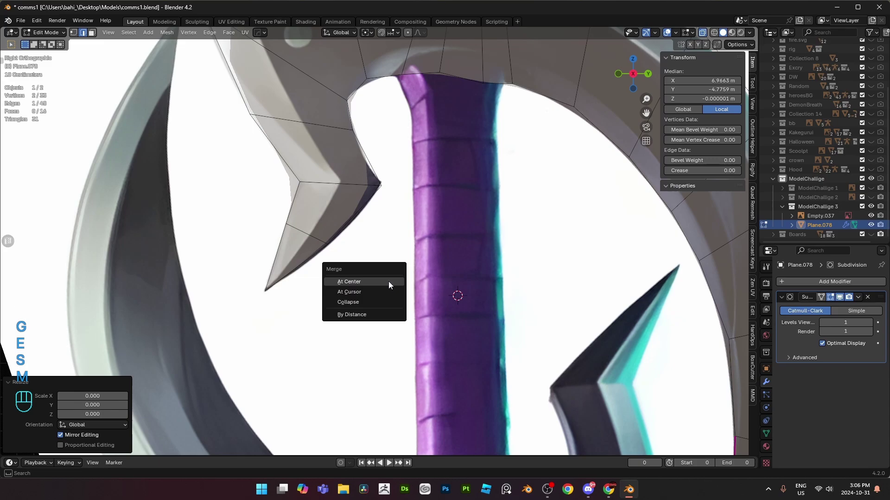
pyautogui.click(349, 282)
pyautogui.press('1')
pyautogui.press('g')
pyautogui.click(321, 285)
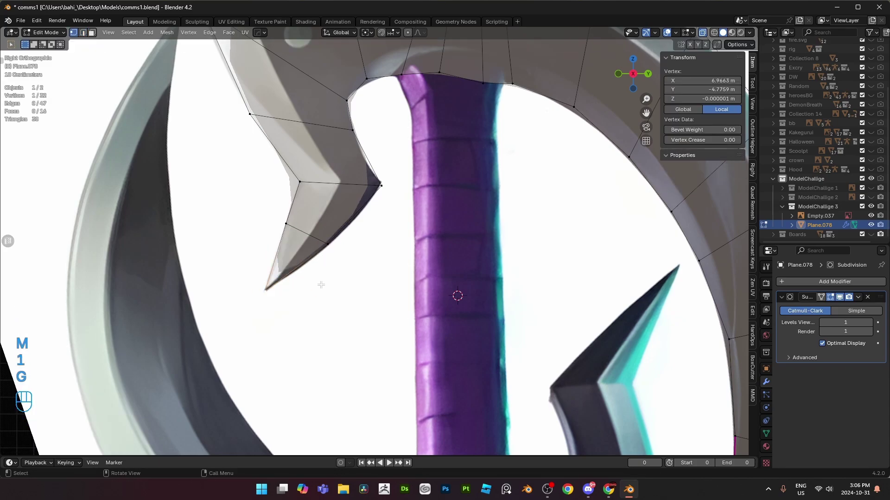
# - Crease the two edges that meet at the lower prong's tip
pyautogui.press('2')
pyautogui.click(307, 260)
pyautogui.keyDown('shift'); pyautogui.click(277, 260); pyautogui.keyUp('shift')
pyautogui.hotkey('shift', 'e')
pyautogui.click(411, 266)
# - Refine the prong's inner point and the vertices above it so the inner contour follows the reference
pyautogui.scroll(-2, 411, 267)
pyautogui.click(356, 227)
pyautogui.press('1')
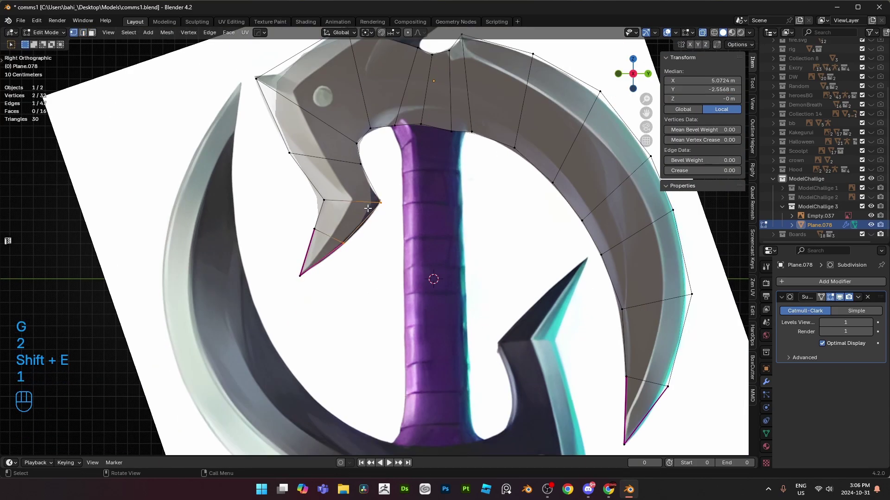
pyautogui.click(381, 204)
pyautogui.press('g')
pyautogui.keyDown('shift'); pyautogui.click(408, 212); pyautogui.keyUp('shift')
pyautogui.click(379, 179)
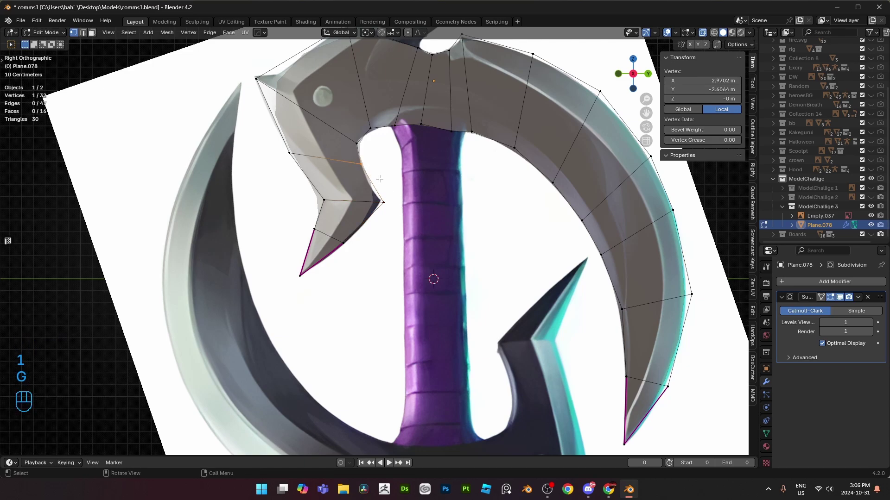
pyautogui.press('g')
pyautogui.click(378, 179)
pyautogui.click(349, 142)
pyautogui.press('g')
pyautogui.click(345, 143)
# - Extrude the head's top edge into the base of the upper spike, rotate it about 22.8° and scale it down to the spike's width
pyautogui.keyDown('shift'); pyautogui.moveTo(428, 75); pyautogui.dragTo(388, 271, button='middle'); pyautogui.keyUp('shift')
pyautogui.scroll(2, 389, 271)
pyautogui.press('2')
pyautogui.click(361, 221)
pyautogui.keyDown('shift'); pyautogui.moveTo(358, 200); pyautogui.dragTo(351, 227, button='middle'); pyautogui.keyUp('shift')
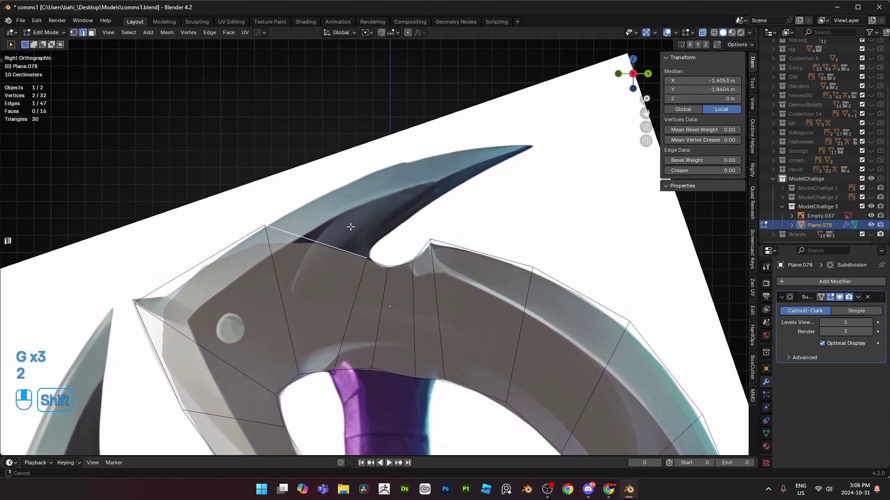
pyautogui.press('e')
pyautogui.click(398, 184)
pyautogui.press('r')
pyautogui.click(512, 201)
pyautogui.press('s')
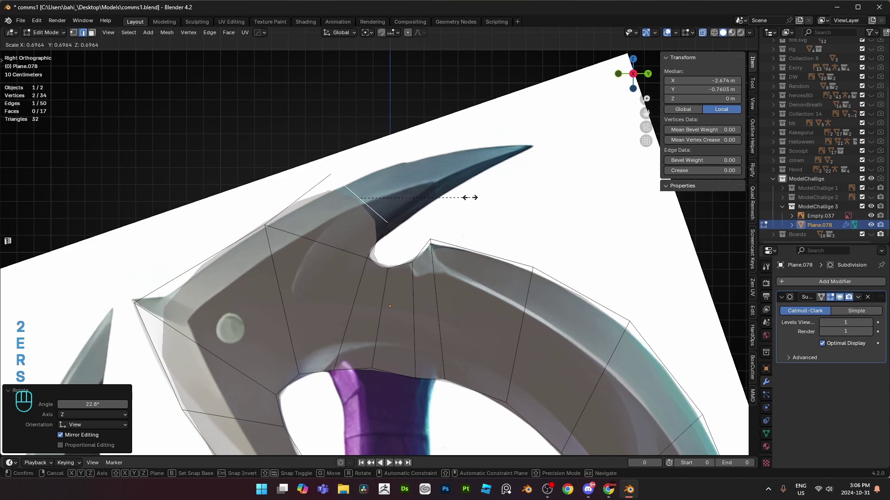
pyautogui.click(500, 202)
# - Shift the new spike edge into place and move its outer vertex onto the spike's outer outline
pyautogui.press('g')
pyautogui.click(485, 214)
pyautogui.press('1')
pyautogui.click(339, 183)
pyautogui.press('g')
pyautogui.click(401, 183)
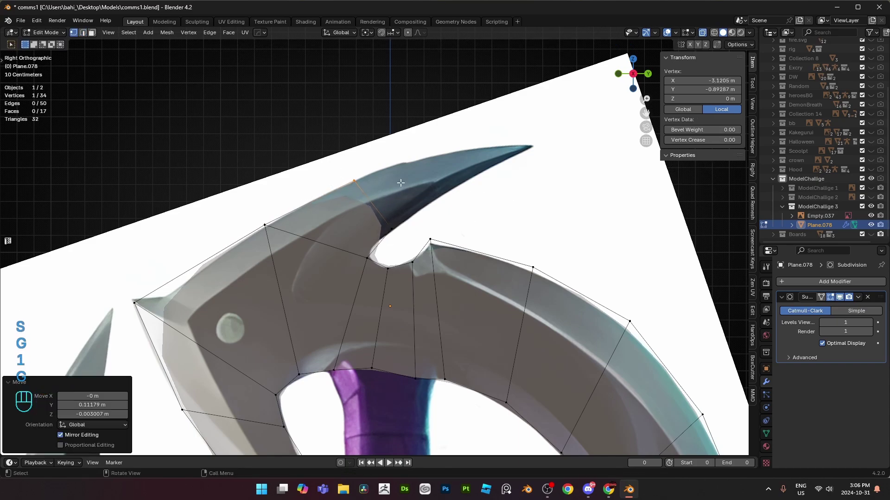
# - Extrude two more sections along the upper spike, scaling each end edge to the narrowing width, the second by about 0.523
pyautogui.press('2')
pyautogui.click(373, 205)
pyautogui.press('e')
pyautogui.click(431, 181)
pyautogui.press('s')
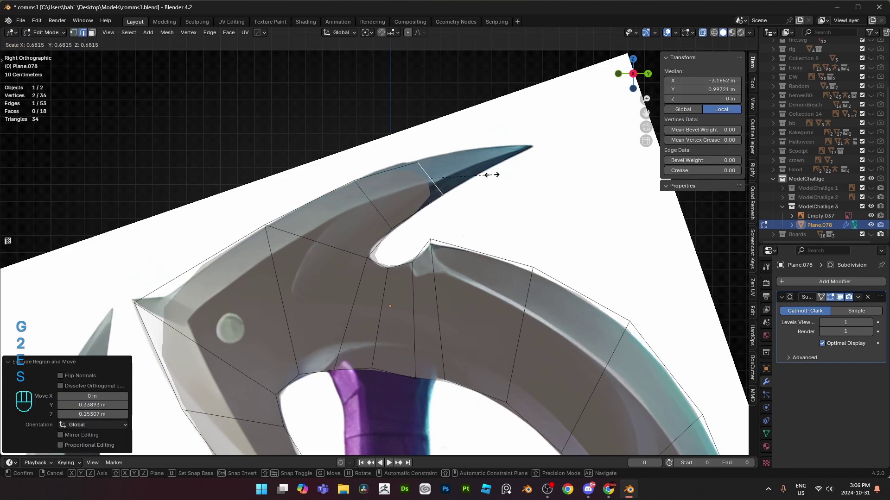
pyautogui.click(493, 175)
pyautogui.press('e')
pyautogui.click(553, 153)
pyautogui.press('s')
pyautogui.click(528, 156)
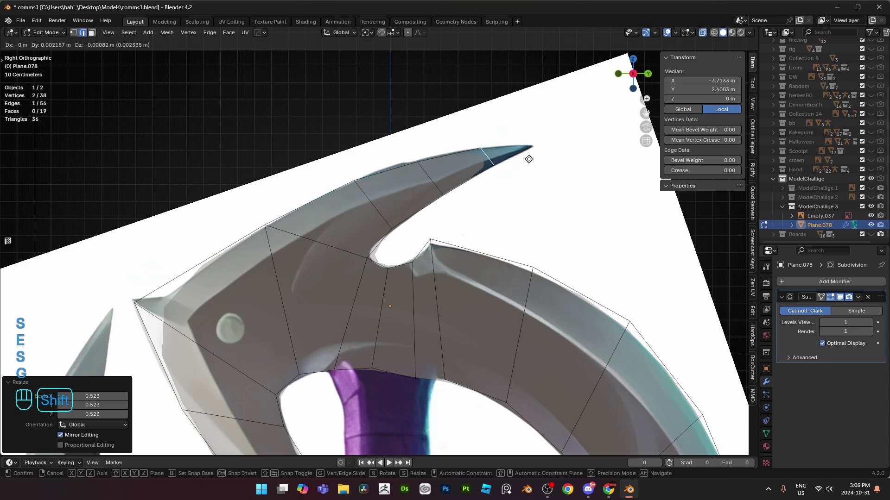
# - Extrude the spike's end edge to its tip, scale it to 0 and merge the vertices at center
pyautogui.press('e')
pyautogui.click(583, 149)
pyautogui.press('s')
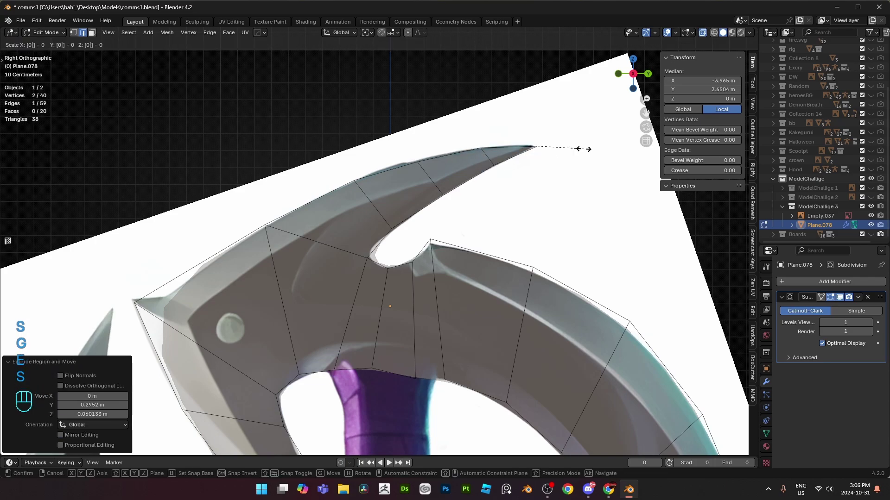
pyautogui.click(579, 149)
pyautogui.press('m')
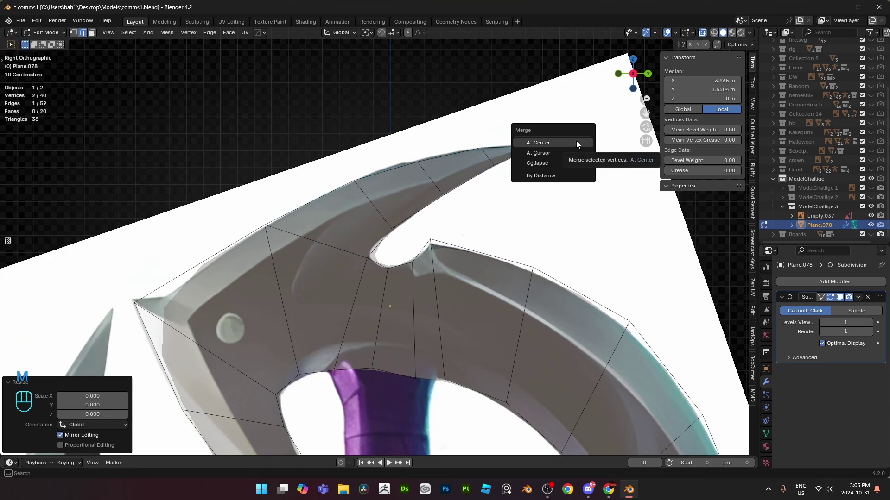
pyautogui.click(576, 140)
pyautogui.scroll(-4, 429, 260)
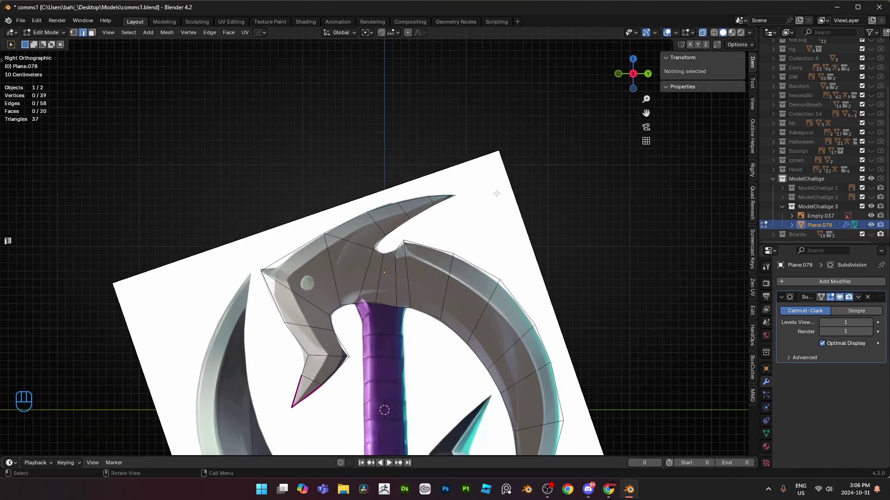
# - Move the upper spike's tip vertex to match the tip in the reference image
pyautogui.scroll(2, 497, 193)
pyautogui.press('1')
pyautogui.moveTo(472, 153); pyautogui.dragTo(512, 191)
pyautogui.press('g')
pyautogui.click(534, 185)
# - Crease the two edges that meet at the upper spike's tip and save the file
pyautogui.press('2')
pyautogui.click(475, 174)
pyautogui.keyDown('shift'); pyautogui.click(480, 186); pyautogui.keyUp('shift')
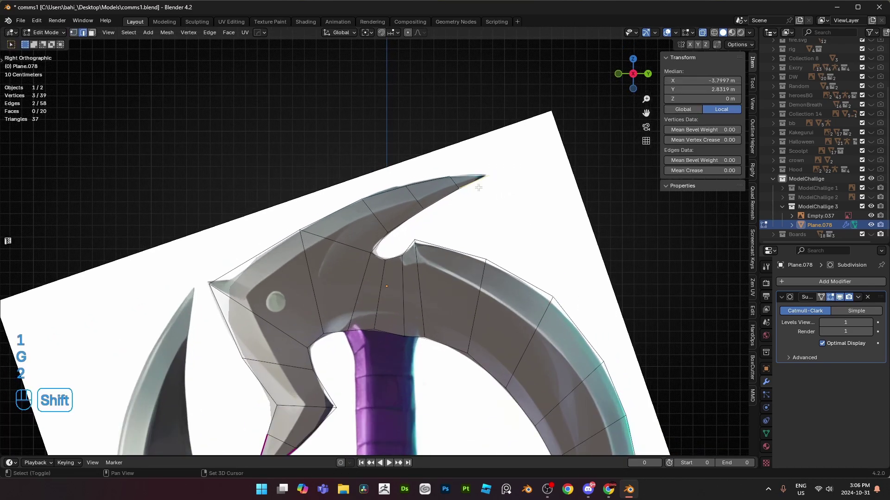
pyautogui.hotkey('shift', 'e')
pyautogui.click(504, 211)
pyautogui.scroll(-3, 466, 213)
pyautogui.click(429, 218)
pyautogui.keyDown('shift'); pyautogui.moveTo(395, 237); pyautogui.dragTo(406, 200, button='middle'); pyautogui.keyUp('shift')
pyautogui.hotkey('ctrl', 's')
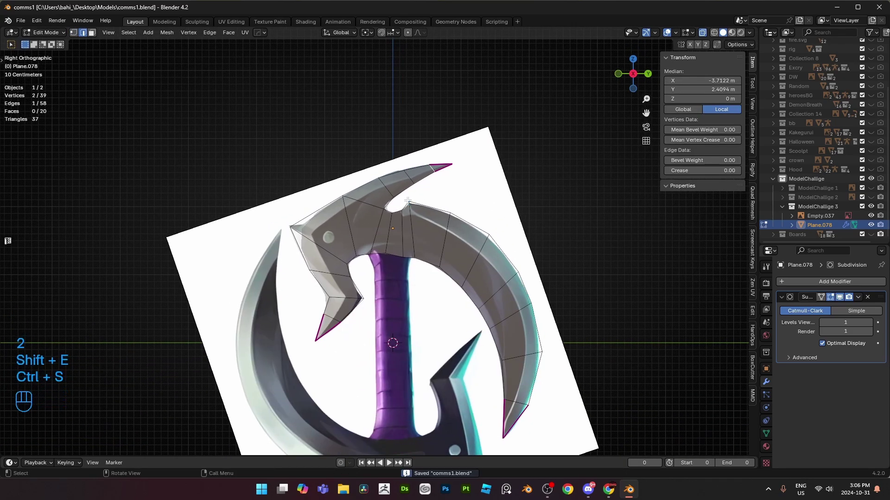
# - Compare the traced upper blade with the lower blade in the reference image
pyautogui.keyDown('shift'); pyautogui.moveTo(385, 266); pyautogui.dragTo(386, 185, button='middle'); pyautogui.keyUp('shift')
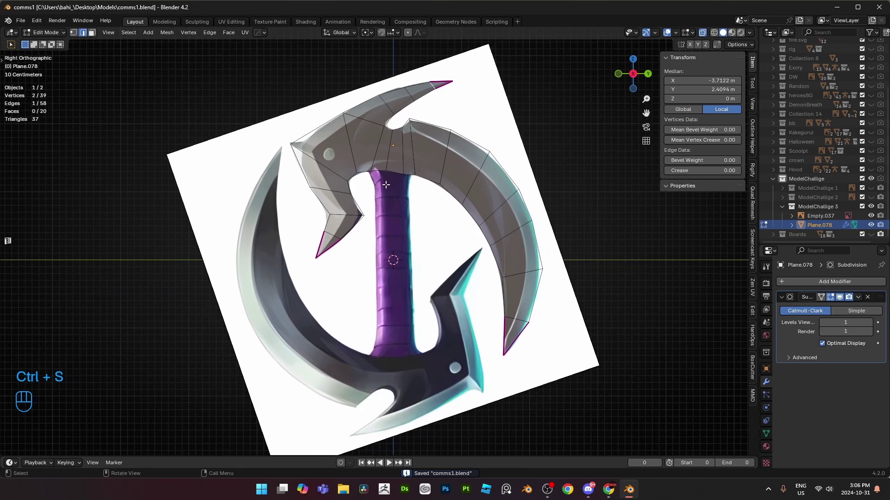
pyautogui.scroll(2, 386, 184)
pyautogui.keyDown('shift'); pyautogui.moveTo(532, 186); pyautogui.dragTo(469, 102, button='middle'); pyautogui.keyUp('shift')
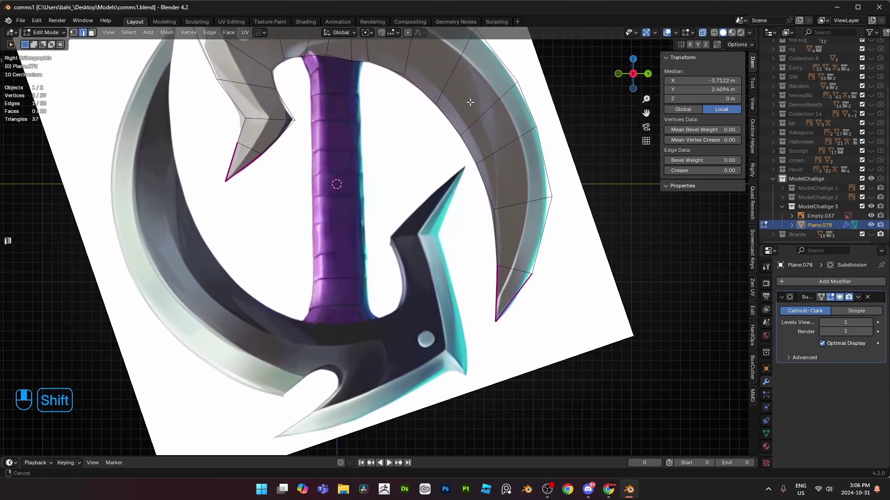
pyautogui.scroll(-4, 470, 102)
pyautogui.scroll(2, 433, 98)
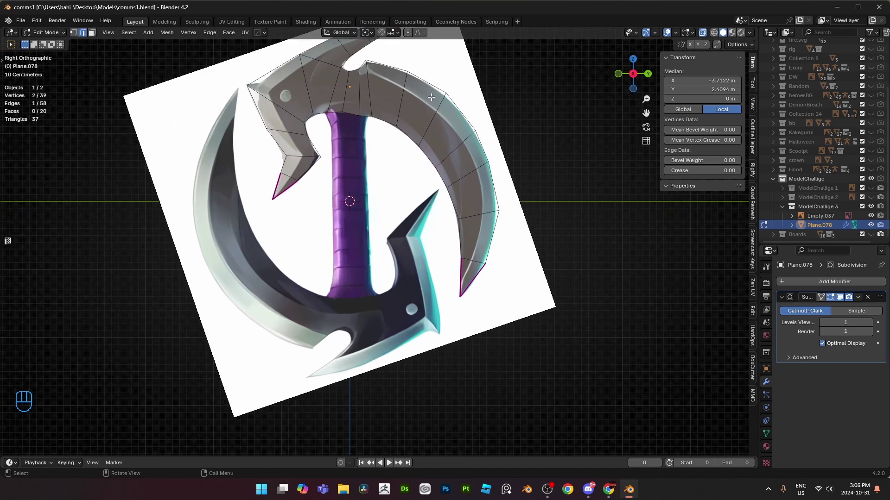
pyautogui.keyDown('shift'); pyautogui.moveTo(431, 98); pyautogui.dragTo(439, 191, button='middle'); pyautogui.keyUp('shift')
pyautogui.scroll(2, 440, 191)
pyautogui.scroll(-2, 427, 174)
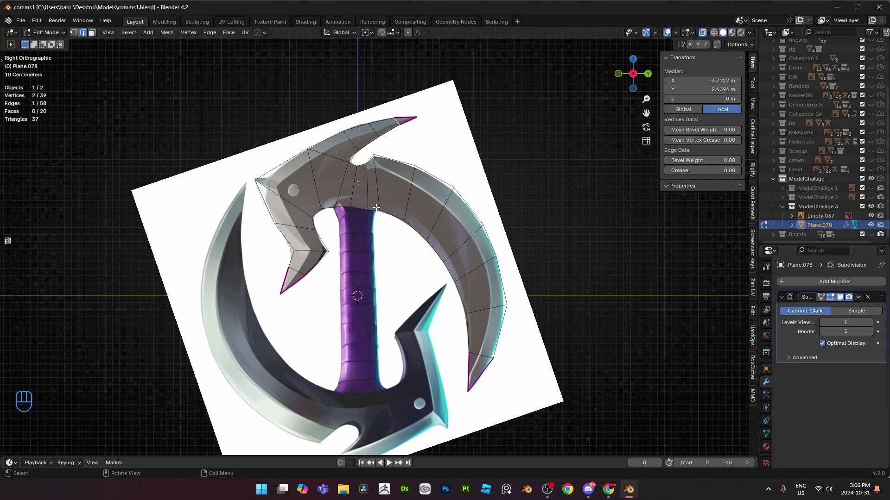
pyautogui.moveTo(364, 324)
pyautogui.keyDown('shift'); pyautogui.mouseDown(button='middle')
pyautogui.moveTo(365, 273)
pyautogui.moveTo(360, 328)
pyautogui.mouseUp(button='middle'); pyautogui.keyUp('shift')
pyautogui.scroll(1, 360, 328)
# - In Object Mode, rotate the reference image about 182° so its other blade lies under the traced mesh
pyautogui.press('Tab')
pyautogui.click(362, 273)
pyautogui.press('r')
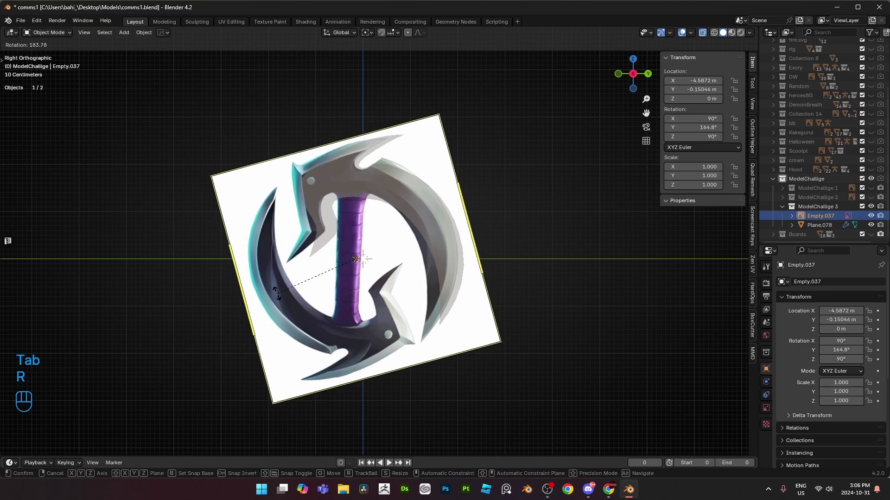
pyautogui.click(275, 297)
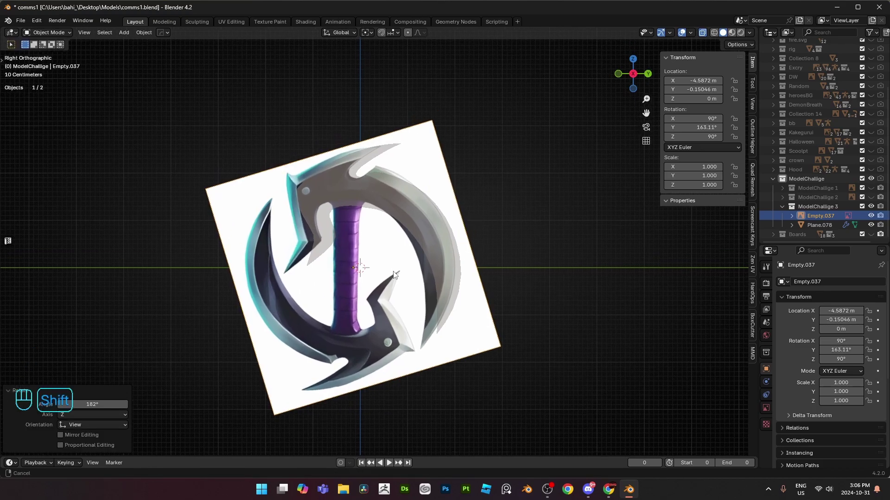
pyautogui.scroll(7, 382, 283)
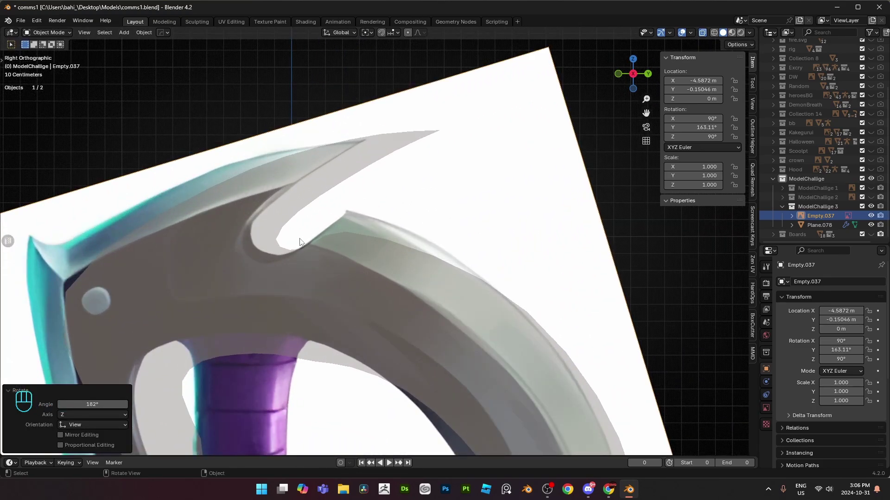
# - Undo the reference image's last rotation and return to vertex editing of the blade mesh
pyautogui.scroll(-4, 323, 237)
pyautogui.hotkey('ctrl', 'z')
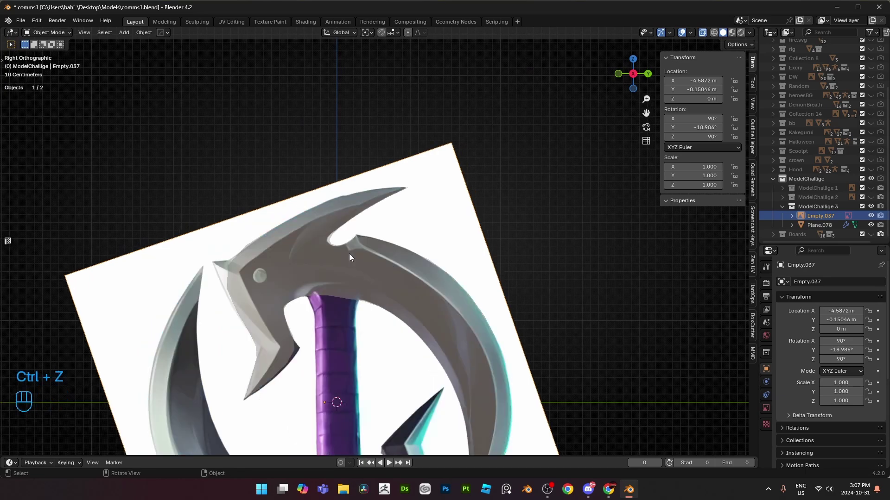
pyautogui.press('Tab')
pyautogui.scroll(2, 357, 248)
pyautogui.press('1')
pyautogui.hotkey('ctrl', 'r')
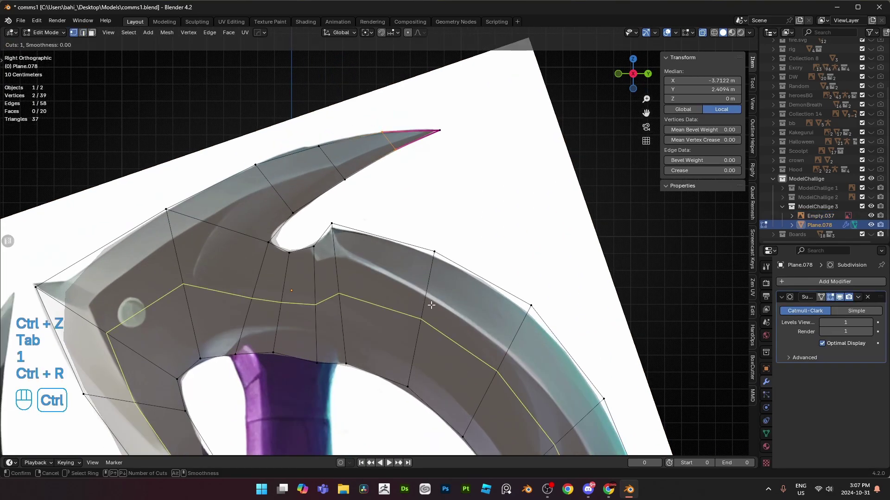
pyautogui.click(430, 303)
pyautogui.moveTo(430, 303); pyautogui.dragTo(451, 286)
pyautogui.rightClick(452, 286)
pyautogui.scroll(-4, 440, 291)
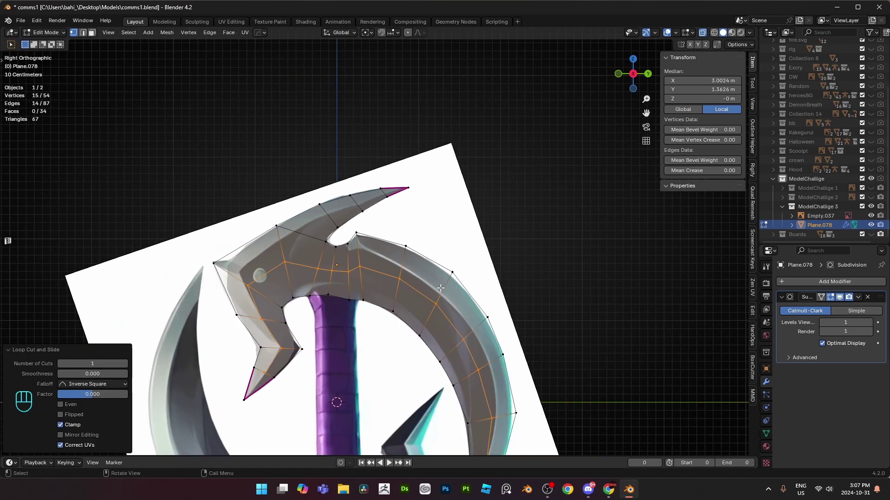
pyautogui.keyDown('shift'); pyautogui.moveTo(424, 296); pyautogui.dragTo(432, 250, button='middle'); pyautogui.keyUp('shift')
pyautogui.hotkey('ctrl', 'z')
# - Add one lengthwise loop cut through the blade and slide it toward the outer edge by a factor of about 0.349
pyautogui.hotkey('ctrl', 'r')
pyautogui.click(425, 245)
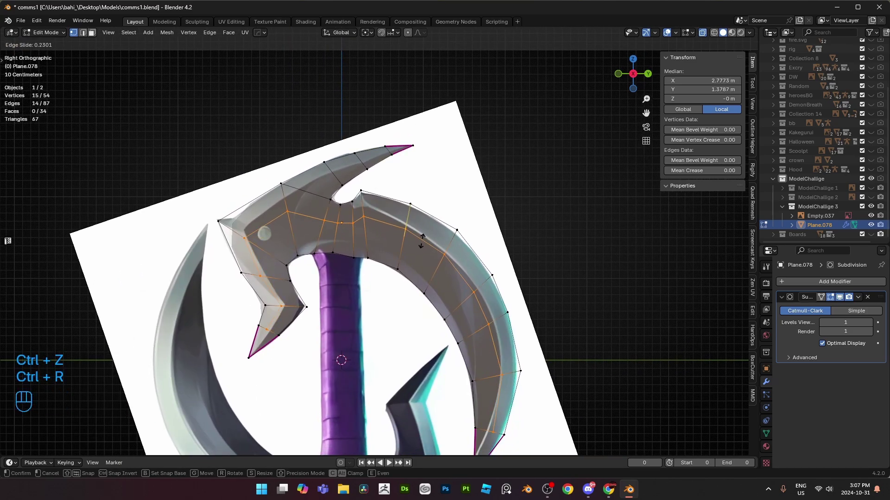
pyautogui.press('shift')
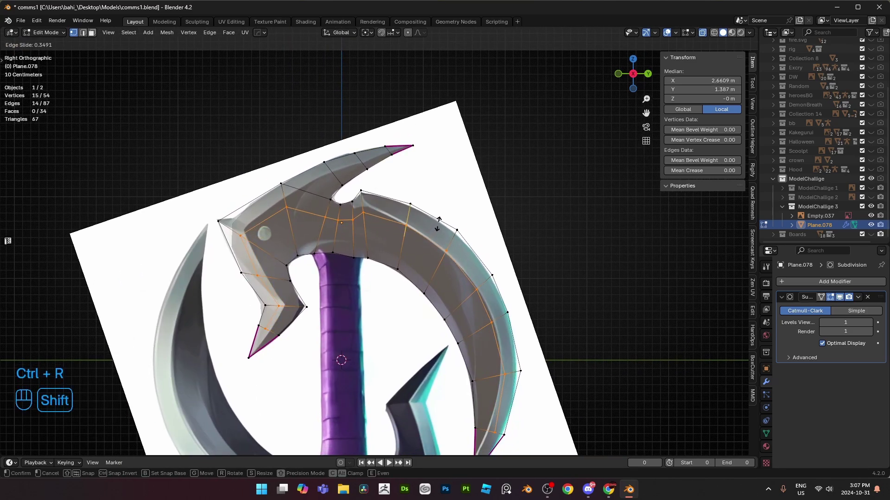
pyautogui.click(437, 223)
# - Slide the loop's end vertex near the large blade's lower tip by a factor of about 0.359, onto the bevel line
pyautogui.keyDown('shift'); pyautogui.moveTo(524, 374); pyautogui.dragTo(498, 249, button='middle'); pyautogui.keyUp('shift')
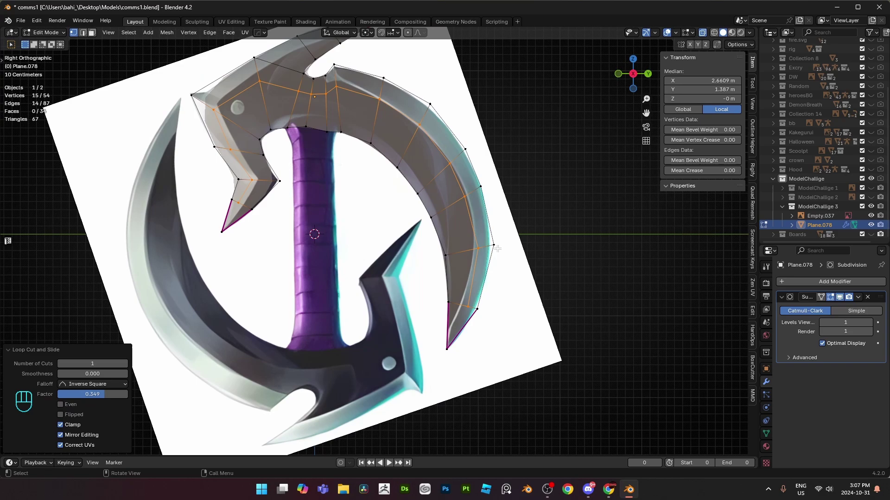
pyautogui.click(470, 299)
pyautogui.keyDown('shift'); pyautogui.moveTo(493, 301); pyautogui.dragTo(471, 294, button='middle'); pyautogui.keyUp('shift')
pyautogui.scroll(1, 471, 294)
pyautogui.press('g')
pyautogui.press('g')
pyautogui.click(500, 290)
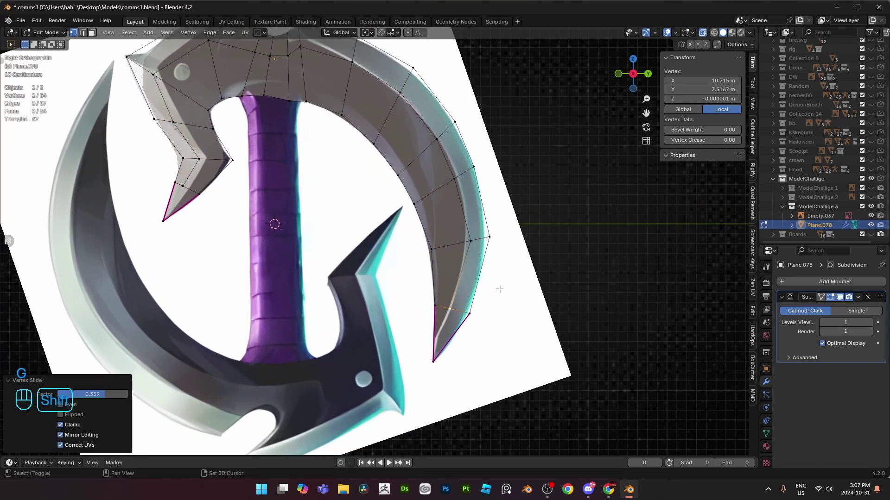
# - Fit the large blade's lower tip vertex to the reference tip and connect it to the loop's end vertex
pyautogui.keyDown('shift'); pyautogui.moveTo(449, 346); pyautogui.dragTo(448, 282, button='middle'); pyautogui.keyUp('shift')
pyautogui.scroll(1, 448, 282)
pyautogui.press('g')
pyautogui.press('g')
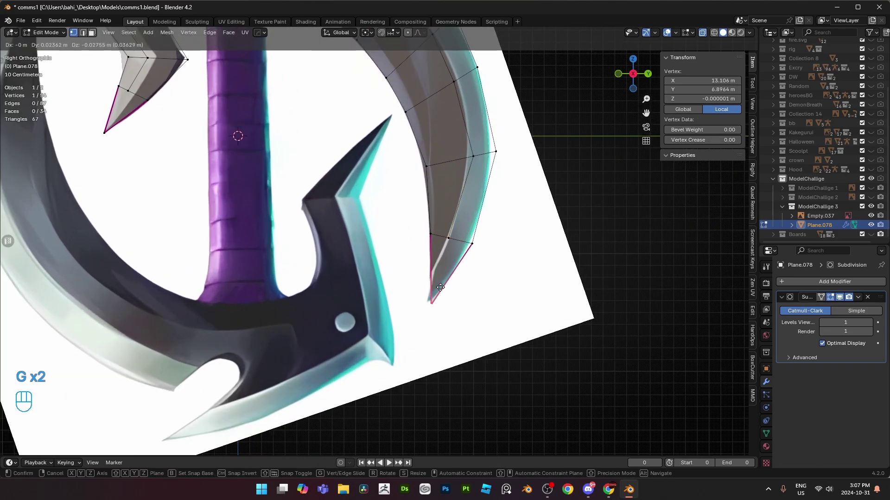
pyautogui.keyDown('shift'); pyautogui.click(433, 298); pyautogui.keyUp('shift')
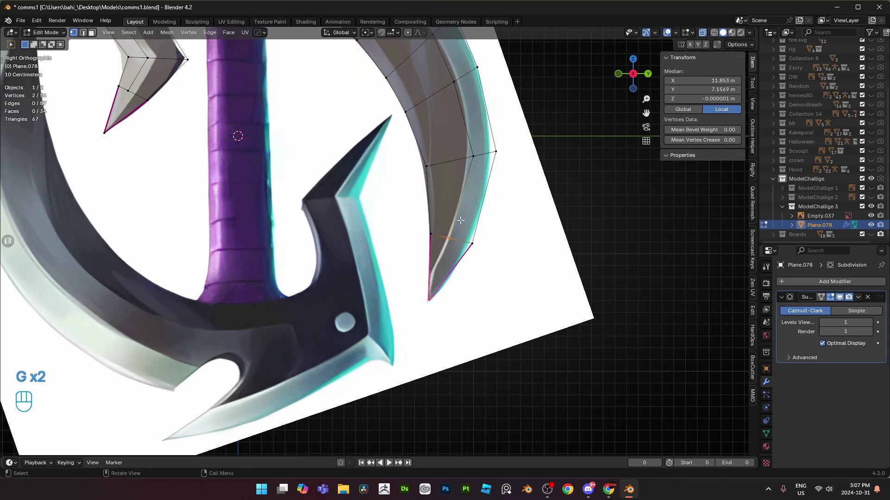
pyautogui.press('j')
pyautogui.keyDown('shift'); pyautogui.moveTo(417, 251); pyautogui.dragTo(387, 296, button='middle'); pyautogui.keyUp('shift')
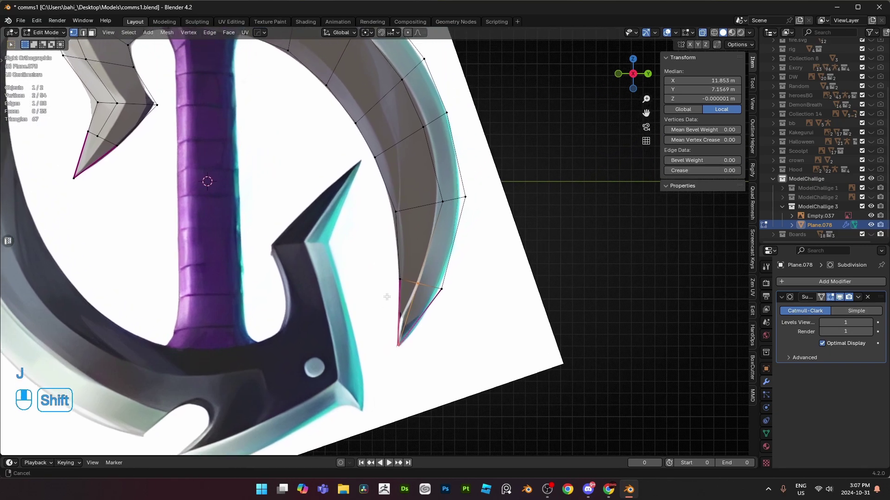
pyautogui.click(397, 345)
pyautogui.press('g')
pyautogui.click(396, 351)
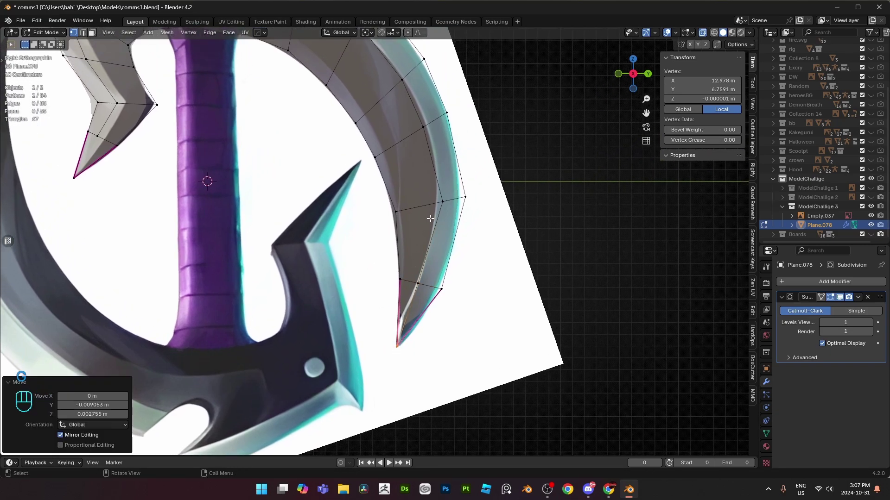
# - Move the loop's vertices along the large curved blade onto the bevel line in the reference image
pyautogui.click(440, 203)
pyautogui.press('g')
pyautogui.click(434, 204)
pyautogui.keyDown('shift'); pyautogui.moveTo(418, 119); pyautogui.dragTo(424, 205, button='middle'); pyautogui.keyUp('shift')
pyautogui.click(363, 109)
pyautogui.press('g')
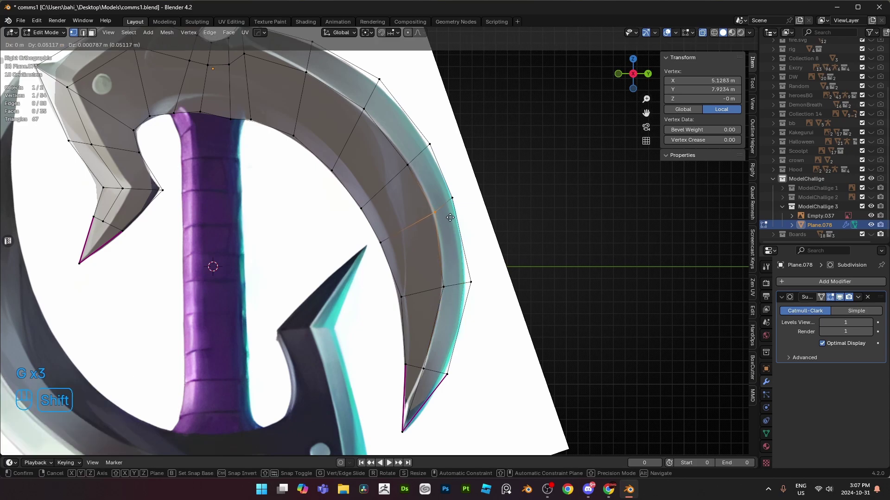
pyautogui.click(365, 111)
pyautogui.keyDown('shift'); pyautogui.moveTo(370, 121); pyautogui.dragTo(429, 238, button='middle'); pyautogui.keyUp('shift')
pyautogui.press('g')
pyautogui.click(427, 239)
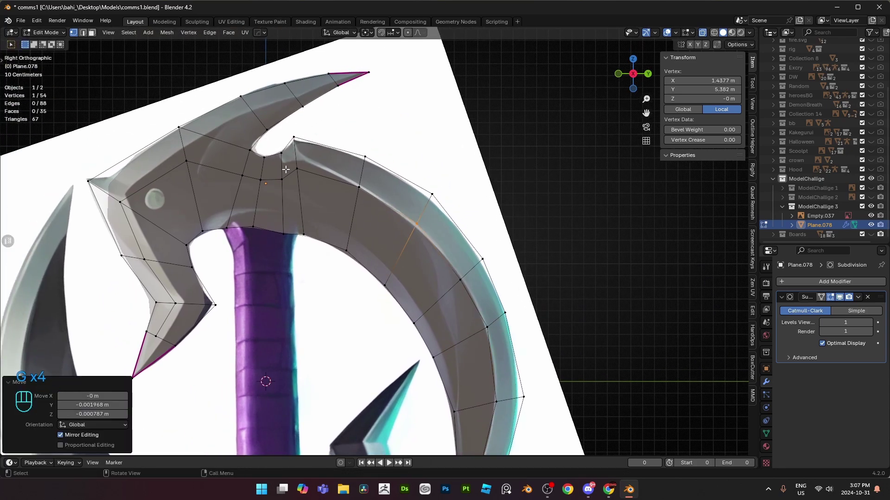
# - Reposition the loop's vertices around the blade head, beside the round rivet, to follow the bevel line
pyautogui.scroll(2, 314, 177)
pyautogui.keyDown('shift'); pyautogui.moveTo(315, 177); pyautogui.dragTo(473, 183, button='middle'); pyautogui.keyUp('shift')
pyautogui.keyDown('shift'); pyautogui.moveTo(355, 199); pyautogui.dragTo(379, 211, button='middle'); pyautogui.keyUp('shift')
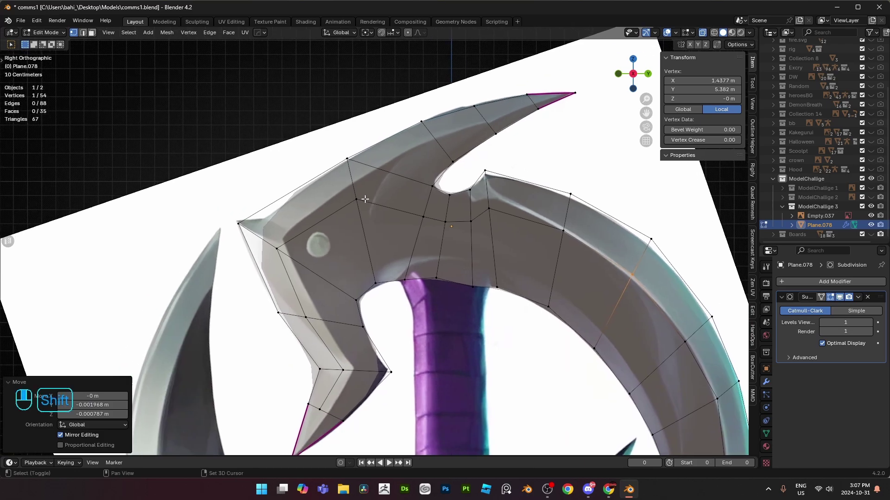
pyautogui.click(352, 191)
pyautogui.press('g')
pyautogui.press('g')
pyautogui.click(371, 193)
pyautogui.keyDown('shift'); pyautogui.moveTo(293, 223); pyautogui.dragTo(312, 202, button='middle'); pyautogui.keyUp('shift')
pyautogui.click(276, 231)
pyautogui.press('g')
pyautogui.click(284, 220)
# - Move the two loop vertices along the small hooked spike onto its bevel ridge
pyautogui.keyDown('shift'); pyautogui.moveTo(305, 306); pyautogui.dragTo(321, 273, button='middle'); pyautogui.keyUp('shift')
pyautogui.click(325, 280)
pyautogui.press('g')
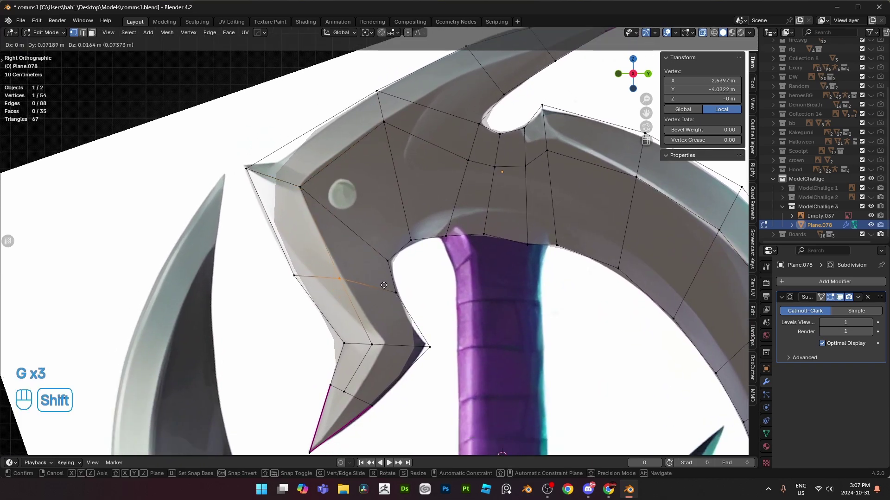
pyautogui.click(340, 277)
pyautogui.click(371, 345)
pyautogui.press('g')
pyautogui.click(385, 343)
# - Slide the loop's last vertex on the hooked spike onto the ridge and connect it to the spike's tip vertex
pyautogui.keyDown('shift'); pyautogui.moveTo(370, 375); pyautogui.dragTo(388, 283, button='middle'); pyautogui.keyUp('shift')
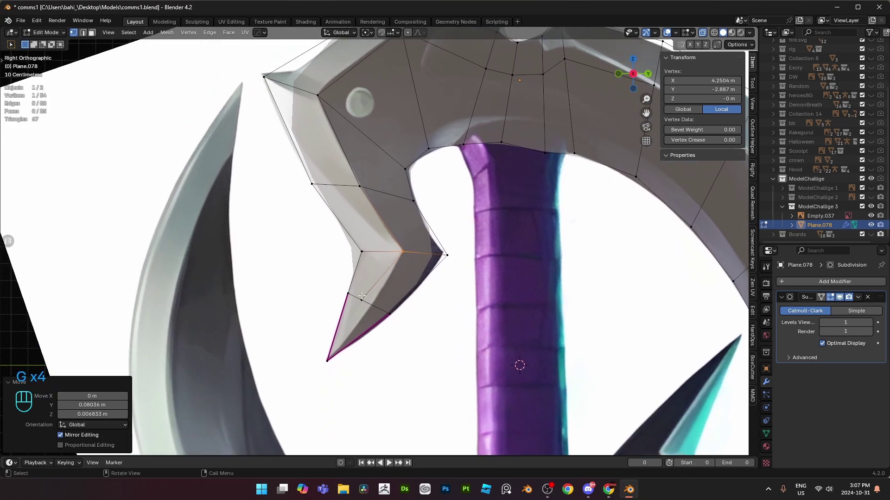
pyautogui.click(363, 298)
pyautogui.press('g')
pyautogui.press('g')
pyautogui.click(378, 299)
pyautogui.keyDown('shift'); pyautogui.click(330, 358); pyautogui.keyUp('shift')
pyautogui.press('j')
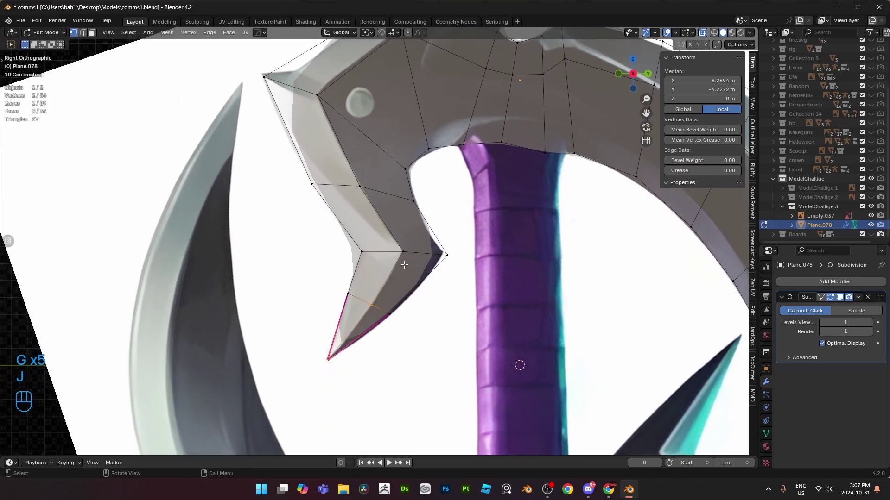
# - Add a centred loop cut lengthwise through the upper spike and down across the blade head
pyautogui.scroll(-2, 352, 333)
pyautogui.keyDown('shift'); pyautogui.moveTo(393, 168); pyautogui.dragTo(311, 306, button='middle'); pyautogui.keyUp('shift')
pyautogui.scroll(1, 311, 305)
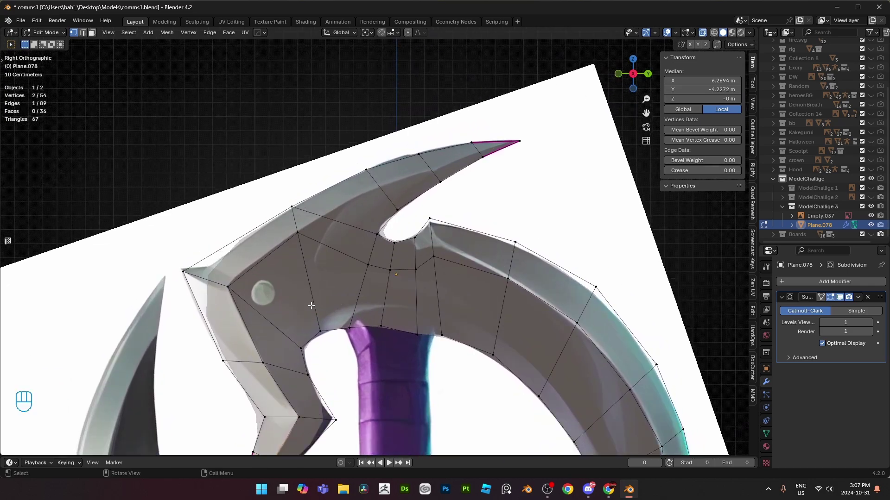
pyautogui.keyDown('shift'); pyautogui.moveTo(311, 236); pyautogui.dragTo(307, 254, button='middle'); pyautogui.keyUp('shift')
pyautogui.hotkey('ctrl', 'r')
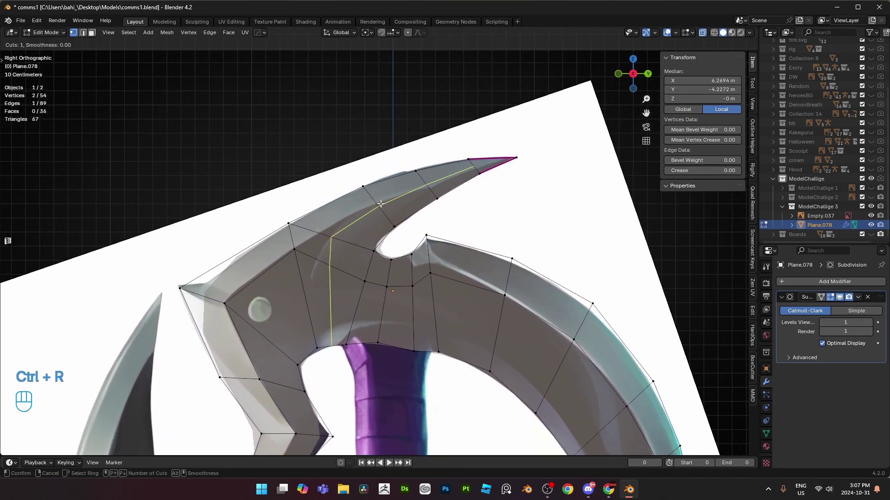
pyautogui.rightClick(380, 204)
pyautogui.scroll(1, 368, 209)
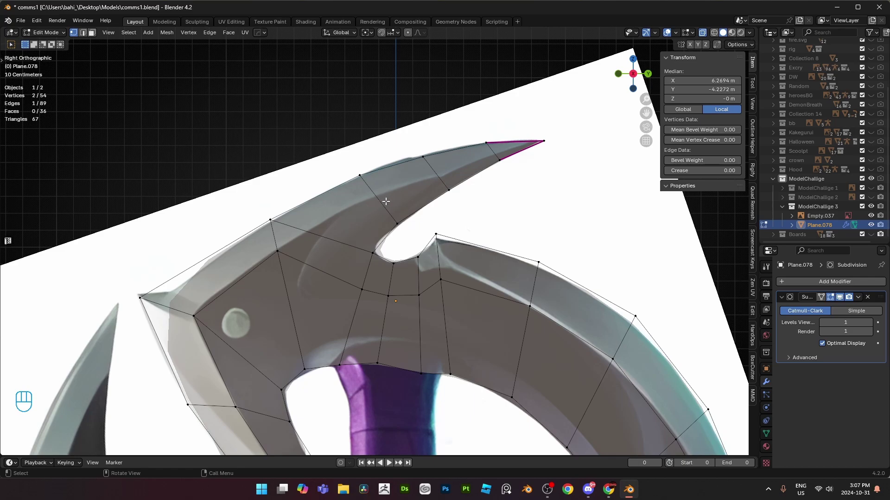
pyautogui.hotkey('ctrl', 'r')
pyautogui.click(387, 200)
pyautogui.rightClick(389, 200)
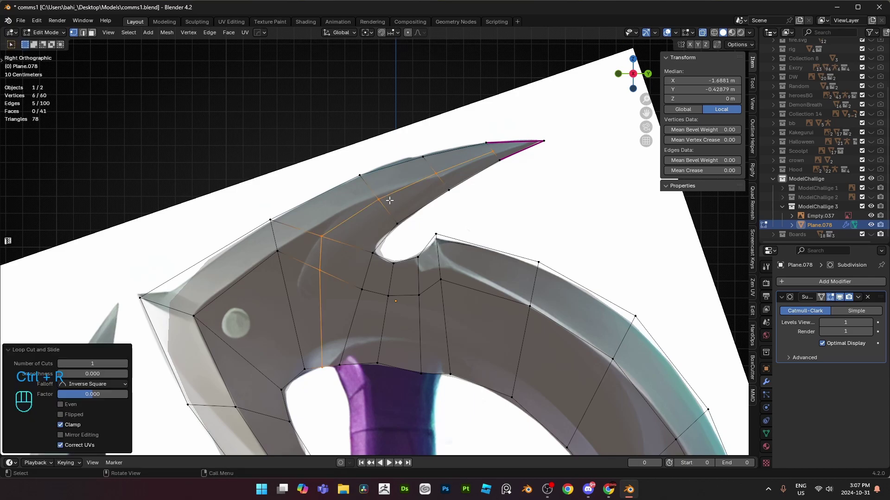
# - Slide the new loop's two vertices in the blade head onto their neighbours and merge the mesh by distance at 0.0001 m
pyautogui.click(337, 264)
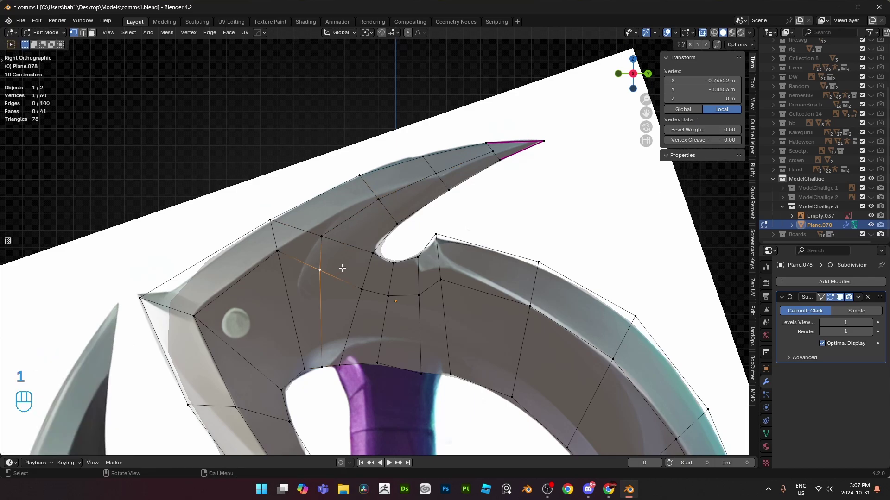
pyautogui.press('g')
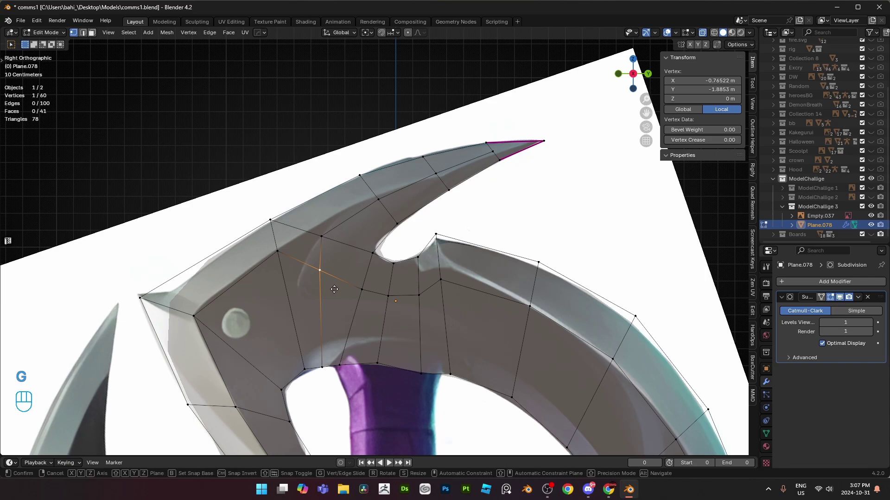
pyautogui.click(329, 373)
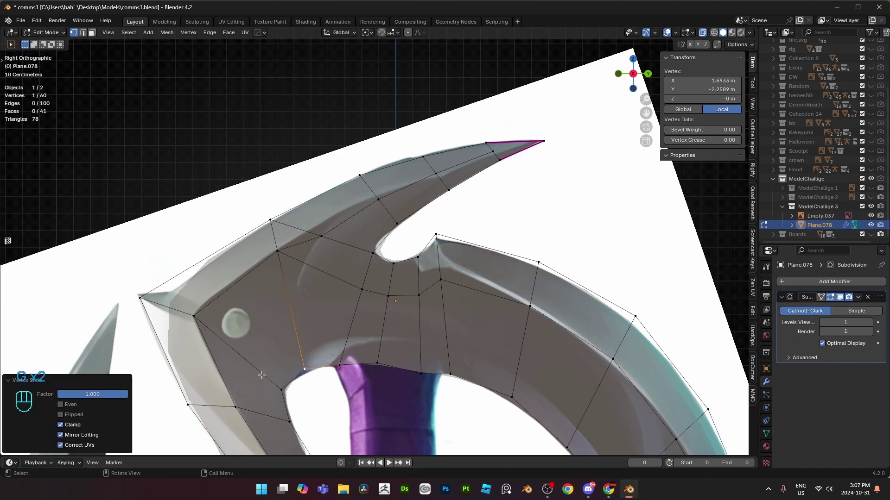
pyautogui.press('a')
pyautogui.press('m')
pyautogui.click(365, 440)
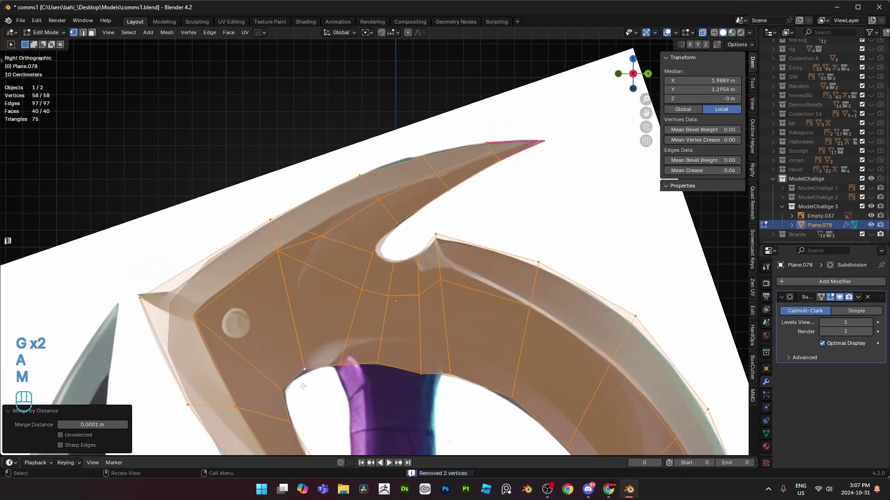
pyautogui.click(309, 365)
pyautogui.click(281, 253)
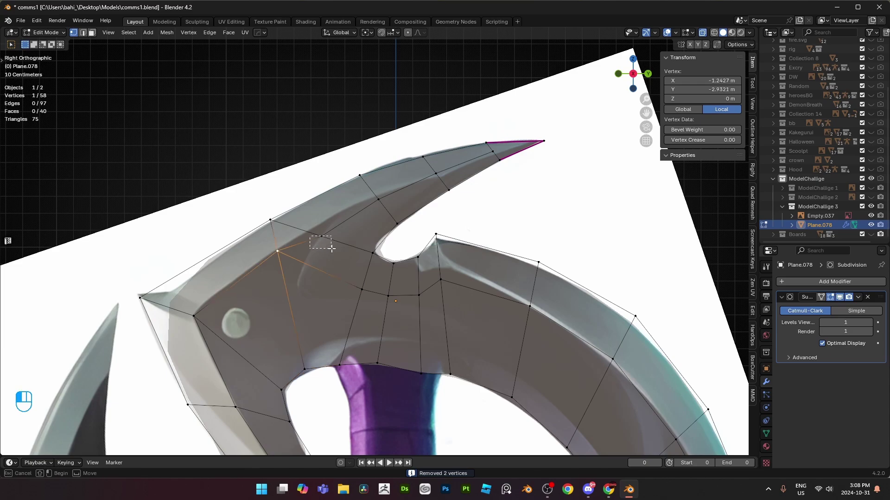
# - Move the three loop vertices along the upper spike onto the bevel line in the reference image
pyautogui.click(322, 241)
pyautogui.press('g')
pyautogui.click(313, 226)
pyautogui.click(383, 202)
pyautogui.press('g')
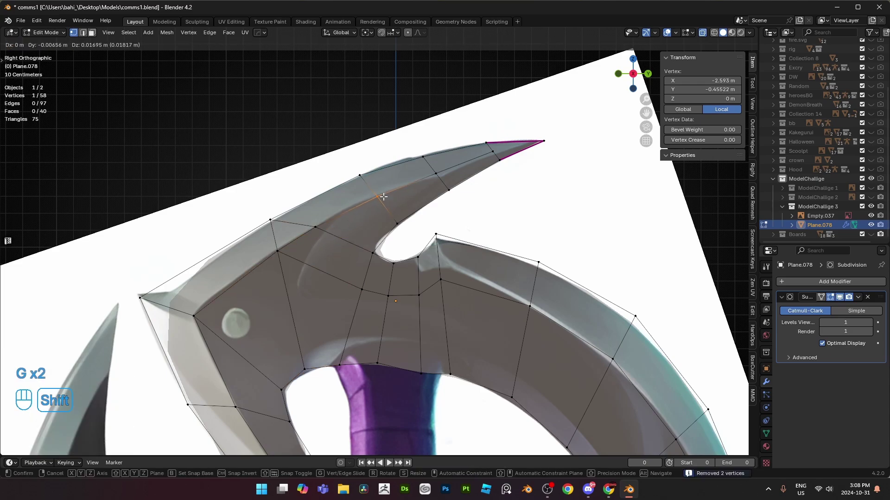
pyautogui.click(383, 197)
pyautogui.click(439, 172)
pyautogui.press('g')
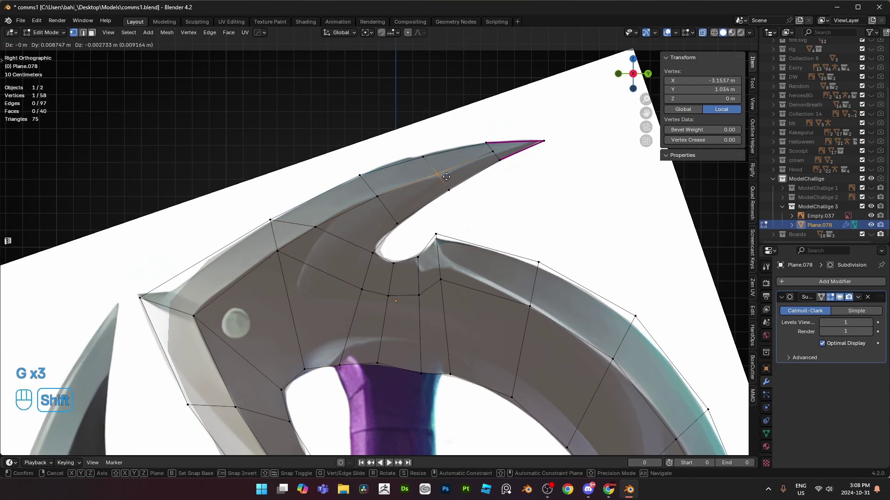
pyautogui.click(442, 173)
# - Connect the loop's end vertex in the upper spike to the spike's tip vertex
pyautogui.click(495, 151)
pyautogui.keyDown('shift'); pyautogui.click(544, 139); pyautogui.keyUp('shift')
pyautogui.press('j')
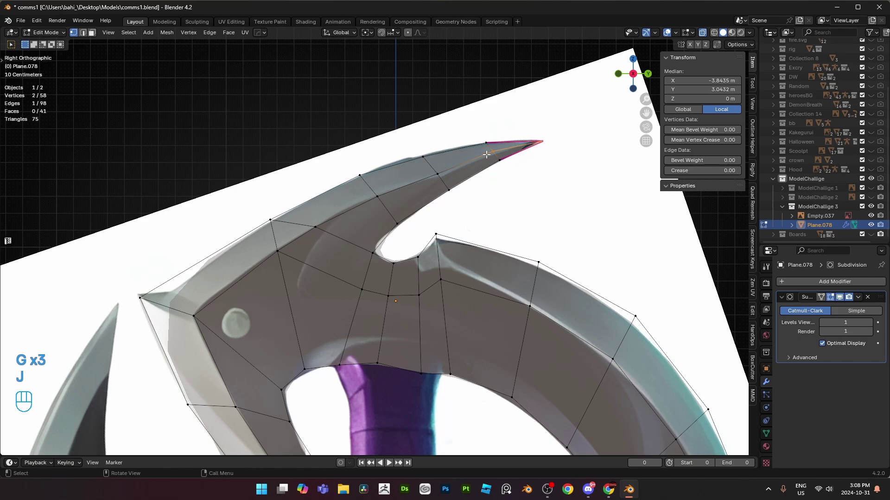
# - Subdivide the outer edge above the upper spike's base to add a vertex at its midpoint
pyautogui.keyDown('shift'); pyautogui.moveTo(381, 215); pyautogui.dragTo(438, 193, button='middle'); pyautogui.keyUp('shift')
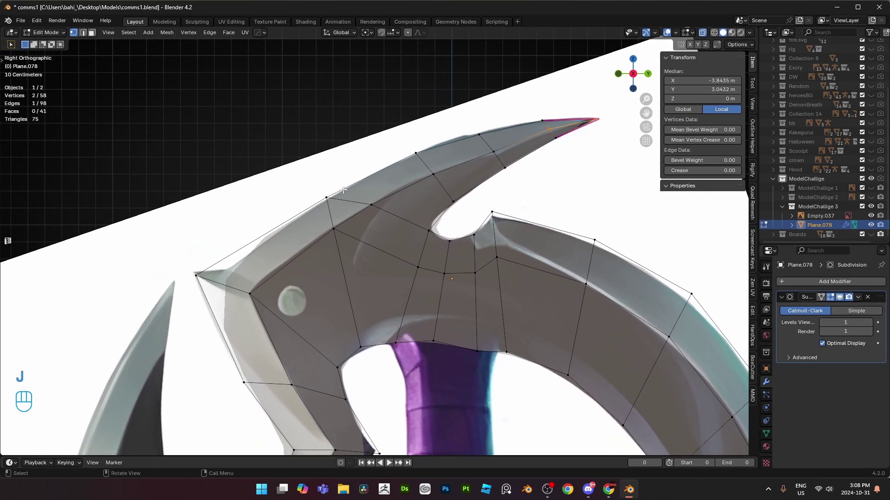
pyautogui.rightClick(496, 160)
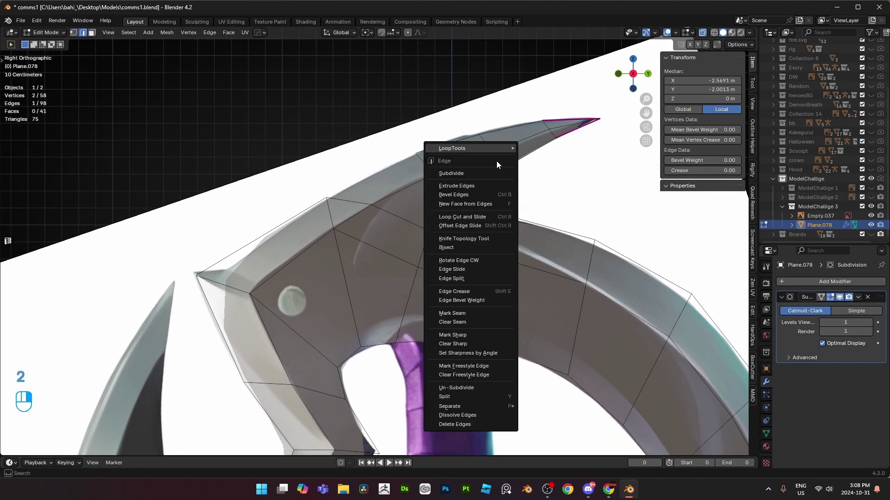
pyautogui.rightClick(451, 181)
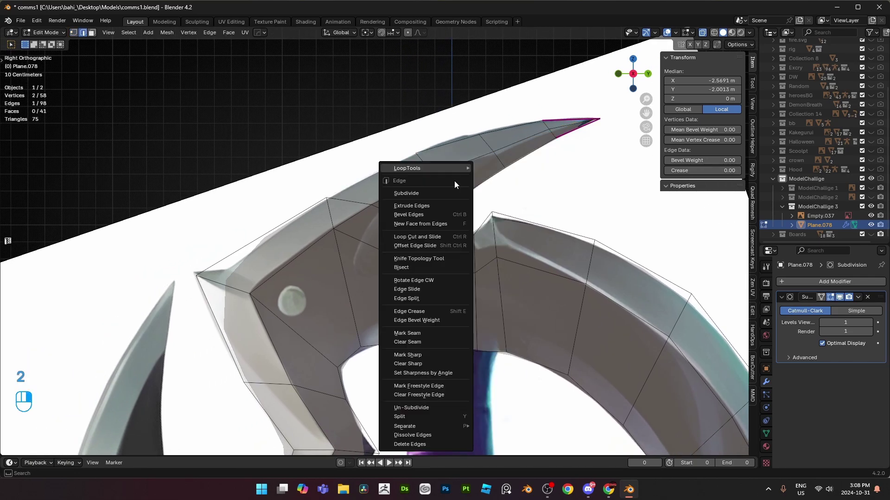
pyautogui.click(415, 193)
pyautogui.press('g')
pyautogui.press('g')
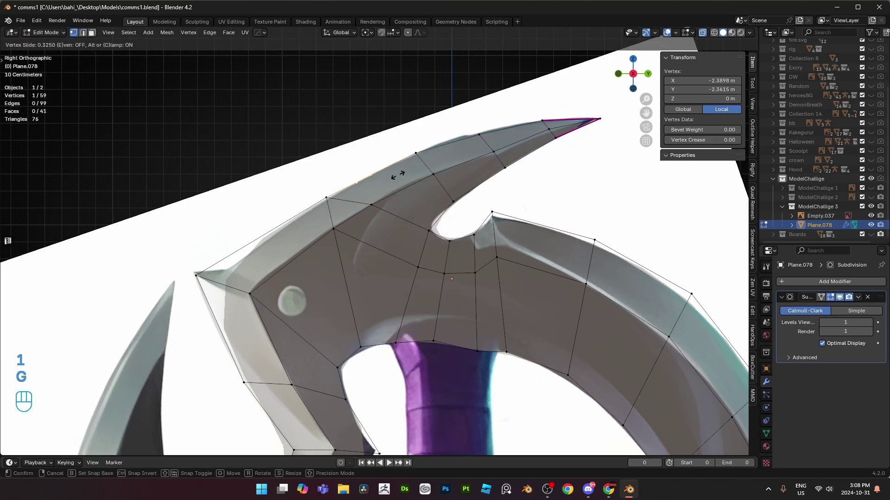
pyautogui.click(397, 175)
# - Connect the new outer-edge vertex to the bevel-line vertex below it
pyautogui.scroll(2, 392, 184)
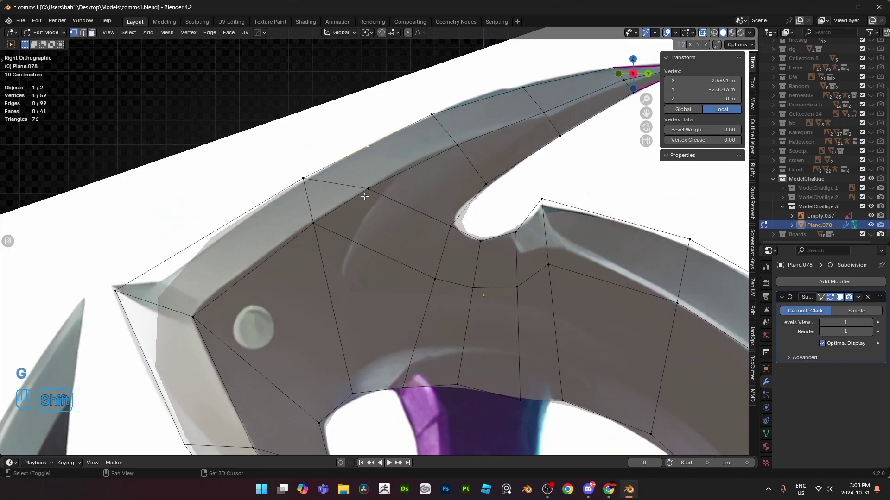
pyautogui.keyDown('shift'); pyautogui.click(367, 146); pyautogui.keyUp('shift')
pyautogui.press('j')
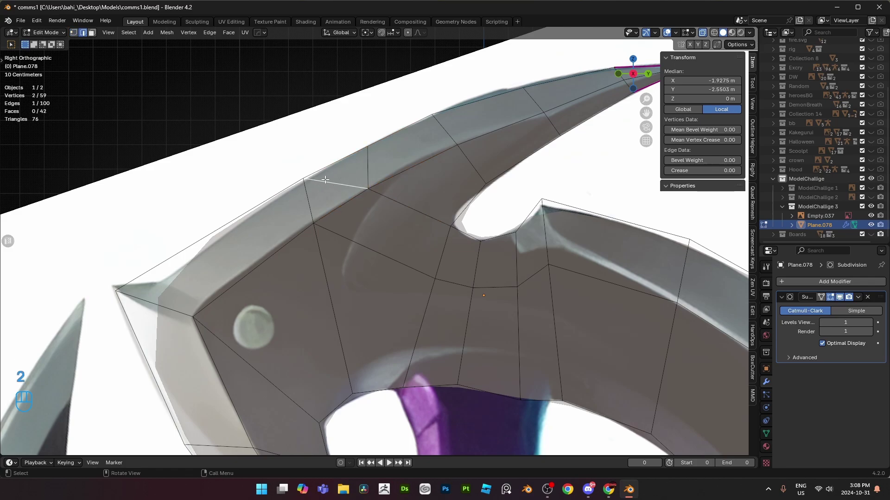
# - Delete the diagonal edge below the upper spike's outer outline and fill the gap with a single four-sided face
pyautogui.press('x')
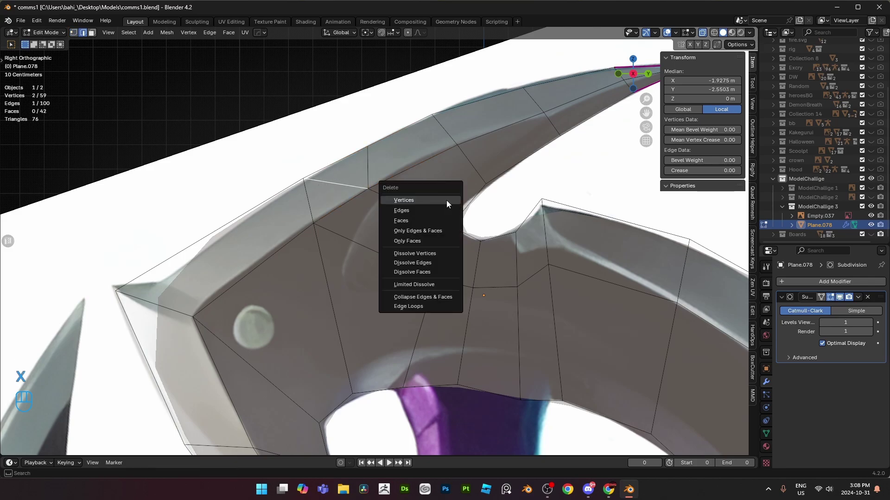
pyautogui.click(417, 209)
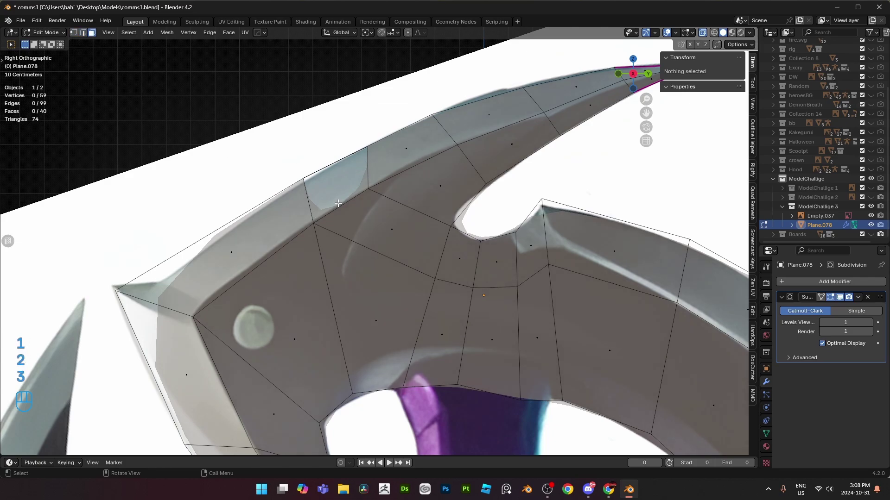
pyautogui.press('1')
pyautogui.click(369, 189)
pyautogui.keyDown('shift'); pyautogui.click(368, 148); pyautogui.keyUp('shift')
pyautogui.keyDown('shift'); pyautogui.click(304, 179); pyautogui.keyUp('shift')
pyautogui.keyDown('shift'); pyautogui.click(314, 223); pyautogui.keyUp('shift')
pyautogui.press('f')
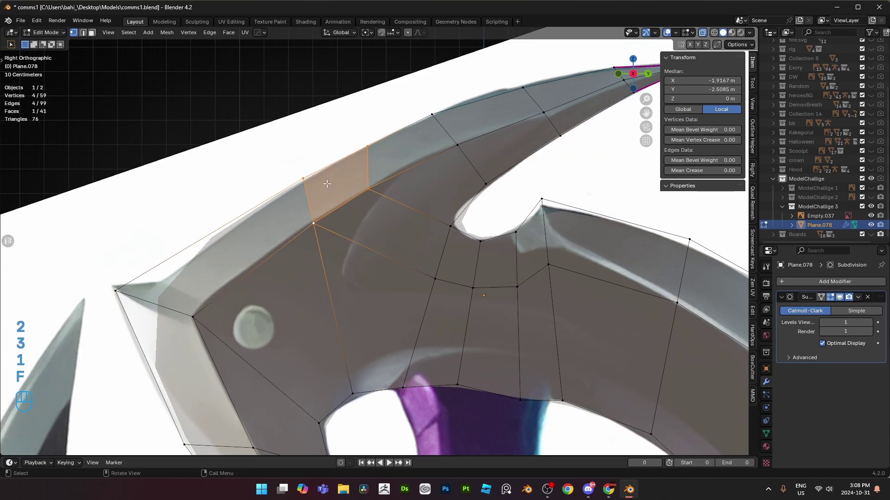
# - Move the new face's lower cross edge along the bevel and rotate it by about -6.85° to follow the reference
pyautogui.scroll(-2, 327, 199)
pyautogui.press('2')
pyautogui.press('g')
pyautogui.click(320, 209)
pyautogui.press('r')
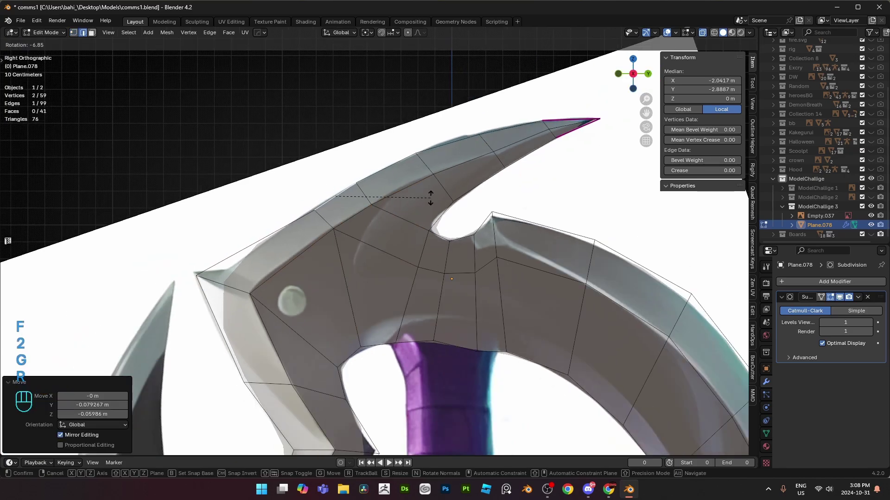
pyautogui.click(386, 216)
pyautogui.scroll(-1, 387, 216)
pyautogui.keyDown('shift'); pyautogui.moveTo(387, 216); pyautogui.dragTo(370, 135, button='middle'); pyautogui.keyUp('shift')
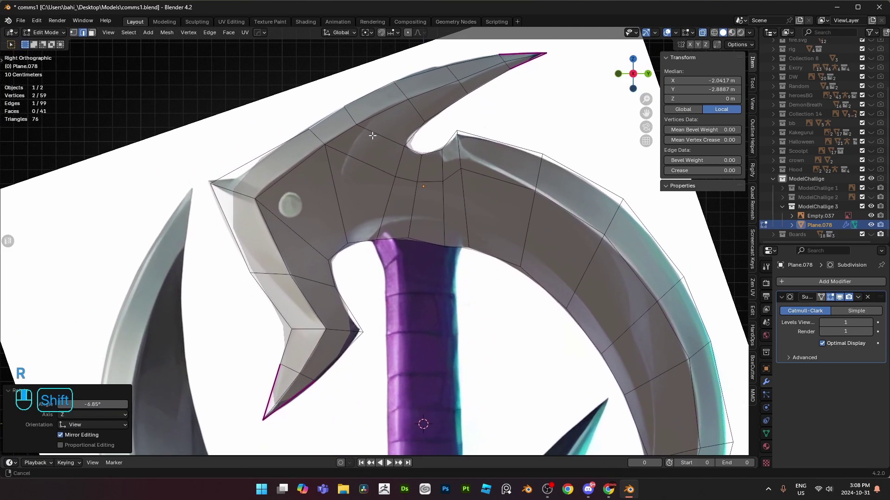
pyautogui.keyDown('shift'); pyautogui.moveTo(361, 244); pyautogui.dragTo(361, 227, button='middle'); pyautogui.keyUp('shift')
pyautogui.scroll(-1, 361, 226)
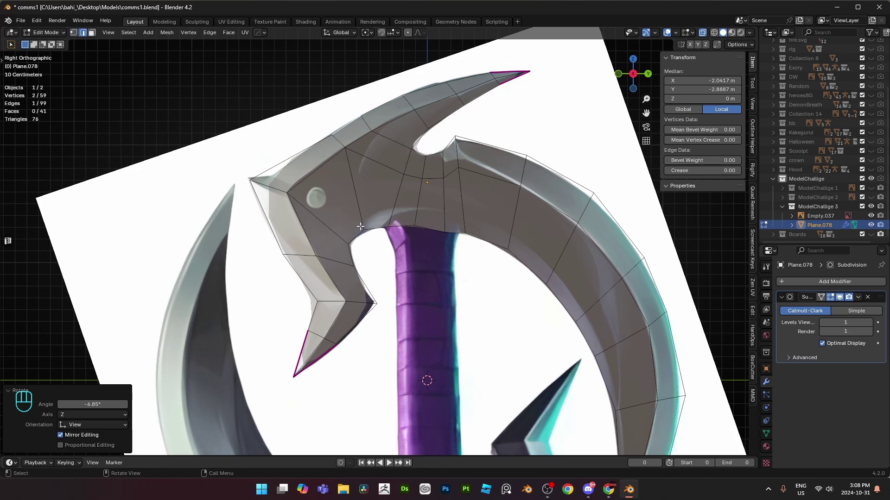
pyautogui.keyDown('alt'); pyautogui.click(299, 224); pyautogui.keyUp('alt')
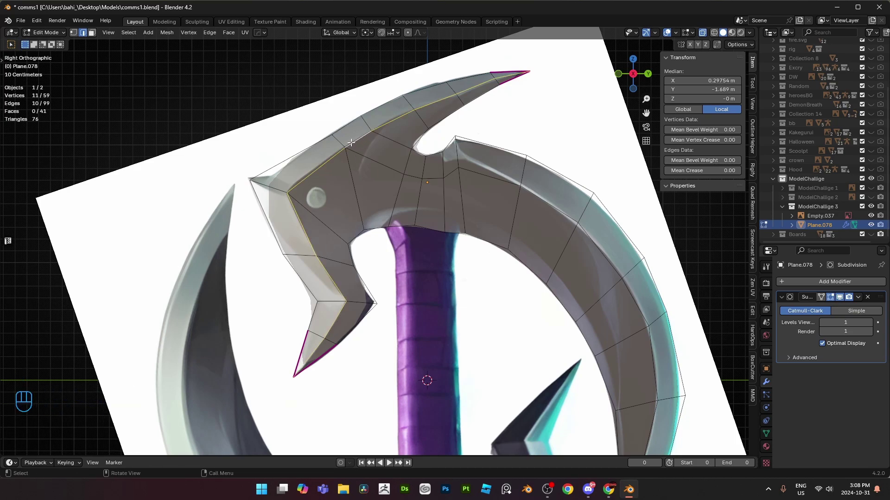
pyautogui.keyDown('alt'); pyautogui.keyDown('shift'); pyautogui.click(498, 181); pyautogui.keyUp('shift'); pyautogui.keyUp('alt')
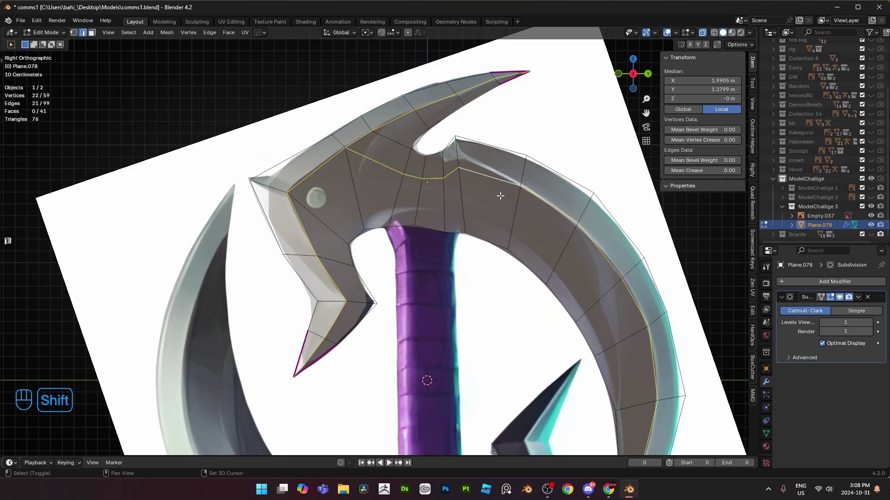
pyautogui.keyDown('shift'); pyautogui.moveTo(498, 180); pyautogui.dragTo(413, 163, button='middle'); pyautogui.keyUp('shift')
pyautogui.hotkey('ctrl', 'z')
# - Connect the notch's outline vertex to the long blade's first bevel-line vertex, and slide that vertex toward the blade's corner by about 0.267
pyautogui.press('1')
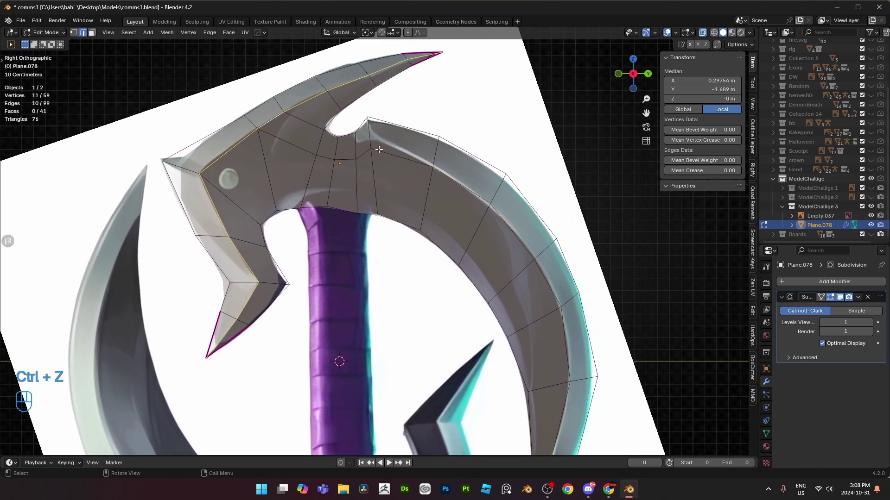
pyautogui.scroll(3, 371, 201)
pyautogui.keyDown('shift'); pyautogui.click(347, 172); pyautogui.keyUp('shift')
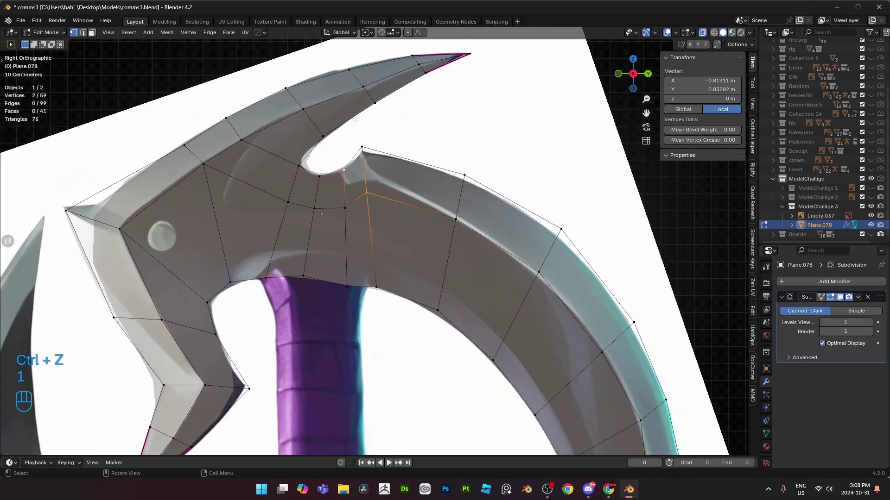
pyautogui.press('j')
pyautogui.press('g')
pyautogui.press('g')
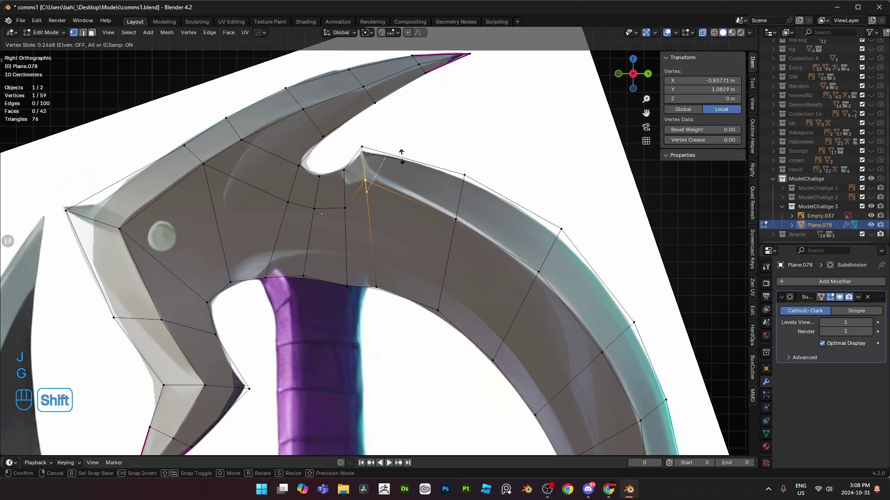
pyautogui.click(401, 156)
# - Nudge the two bevel-line vertices near the upper spike's base onto the bevel line in the reference image
pyautogui.scroll(-5, 352, 278)
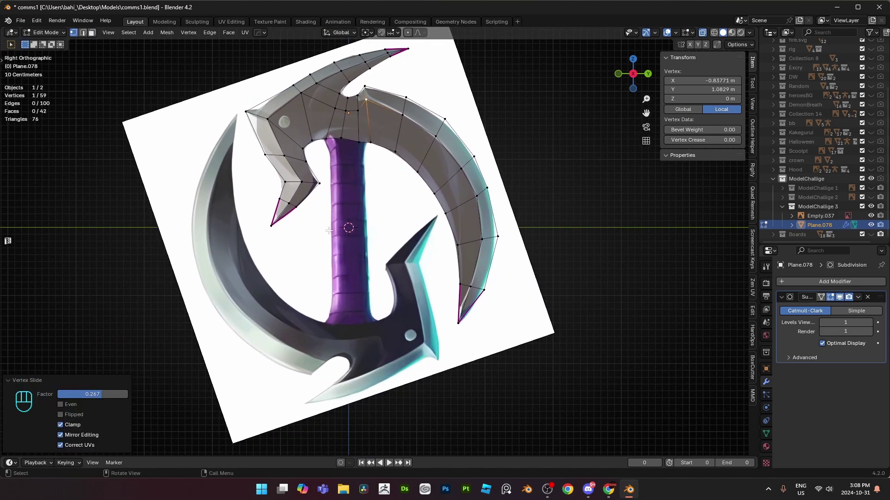
pyautogui.scroll(1, 326, 229)
pyautogui.scroll(1, 315, 225)
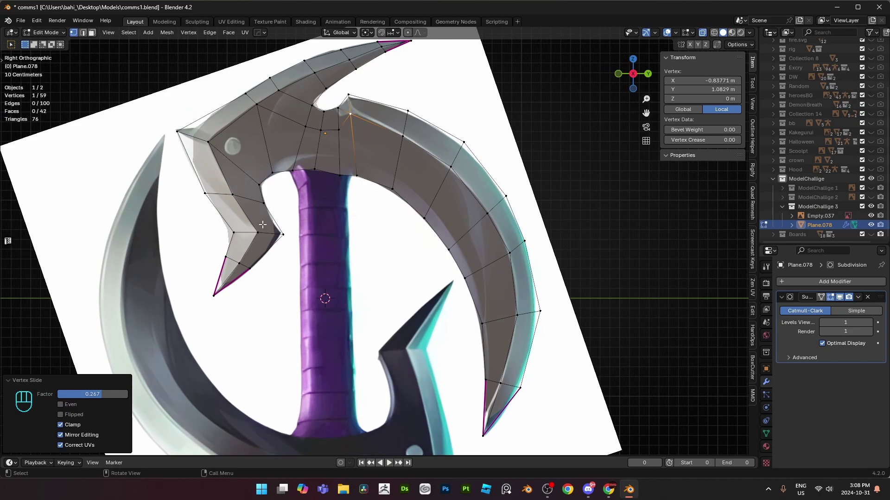
pyautogui.keyDown('shift'); pyautogui.moveTo(342, 176); pyautogui.dragTo(336, 284, button='middle'); pyautogui.keyUp('shift')
pyautogui.scroll(1, 335, 283)
pyautogui.keyDown('shift'); pyautogui.moveTo(290, 237); pyautogui.dragTo(321, 257, button='middle'); pyautogui.keyUp('shift')
pyautogui.scroll(1, 295, 239)
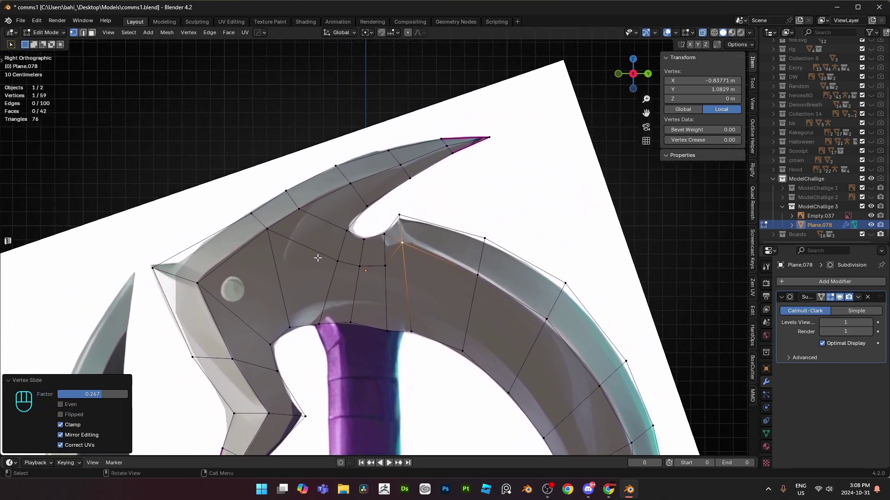
pyautogui.scroll(2, 323, 231)
pyautogui.click(340, 161)
pyautogui.press('g')
pyautogui.click(341, 163)
pyautogui.click(270, 188)
pyautogui.press('g')
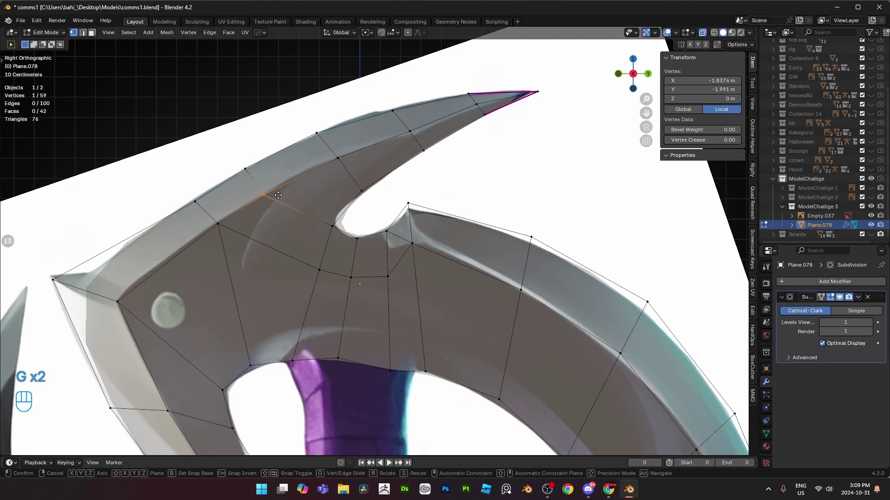
pyautogui.click(265, 181)
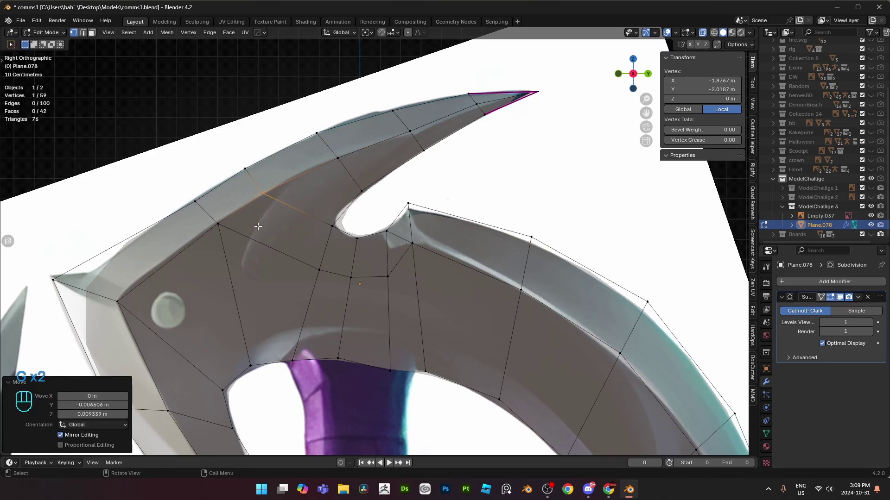
# - Crease the bevel-line edges of the long blade and both spikes, plus the short notch edge, to 1 and mark them sharp
pyautogui.scroll(-2, 373, 280)
pyautogui.keyDown('shift'); pyautogui.moveTo(388, 282); pyautogui.dragTo(362, 239, button='middle'); pyautogui.keyUp('shift')
pyautogui.keyDown('alt'); pyautogui.click(389, 199); pyautogui.keyUp('alt')
pyautogui.scroll(-2, 389, 199)
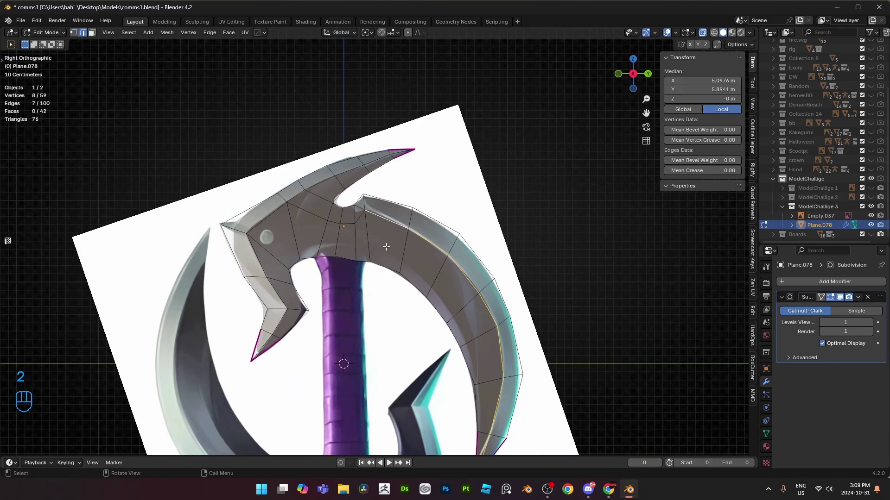
pyautogui.keyDown('shift'); pyautogui.moveTo(388, 199); pyautogui.dragTo(354, 237, button='middle'); pyautogui.keyUp('shift')
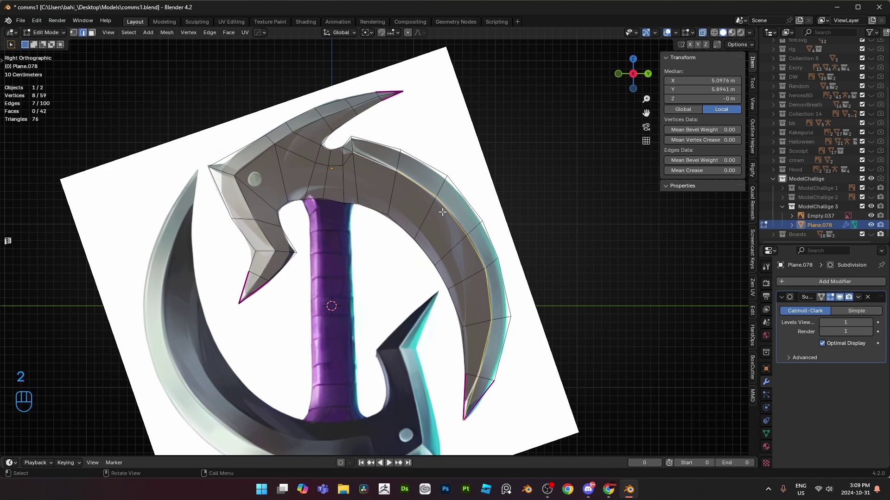
pyautogui.keyDown('alt'); pyautogui.keyDown('shift'); pyautogui.click(289, 139); pyautogui.keyUp('shift'); pyautogui.keyUp('alt')
pyautogui.scroll(3, 348, 217)
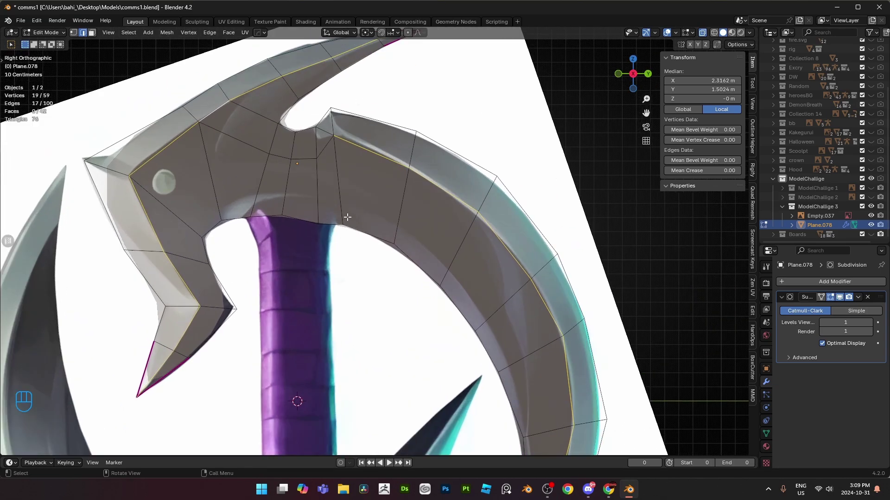
pyautogui.keyDown('shift'); pyautogui.click(330, 132); pyautogui.keyUp('shift')
pyautogui.scroll(-4, 347, 219)
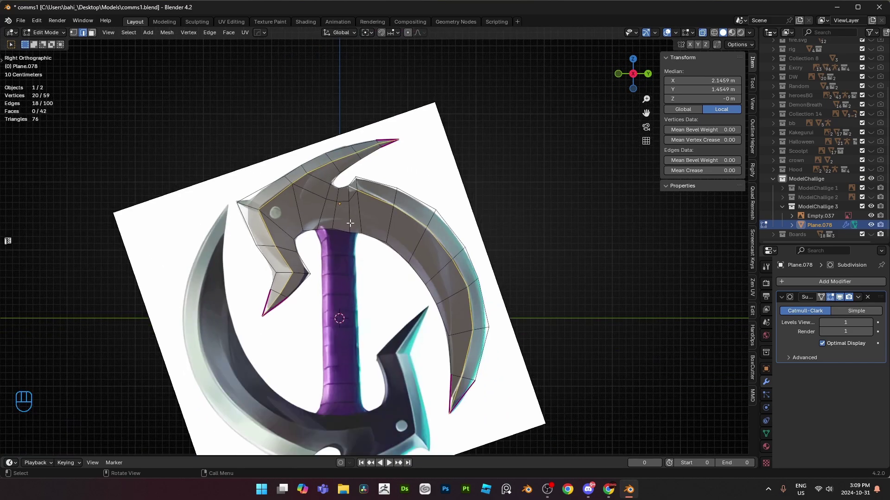
pyautogui.scroll(1, 351, 218)
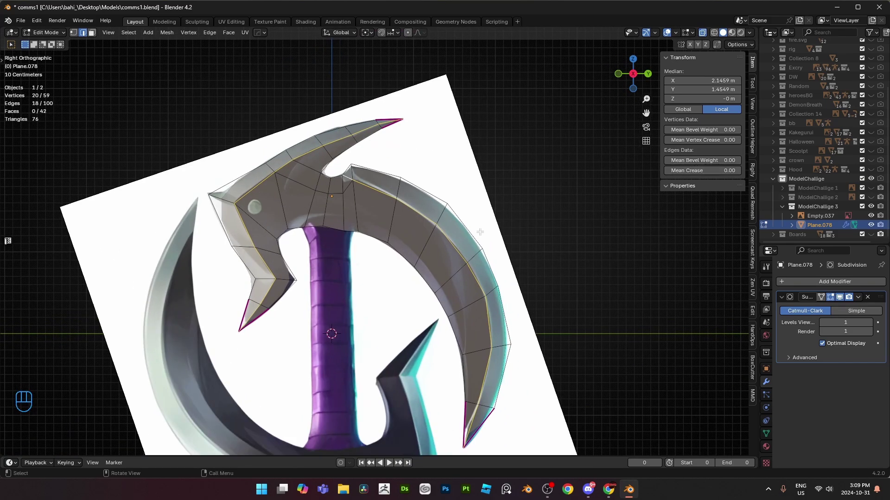
pyautogui.hotkey('shift', 'e')
pyautogui.click(583, 267)
pyautogui.rightClick(531, 338)
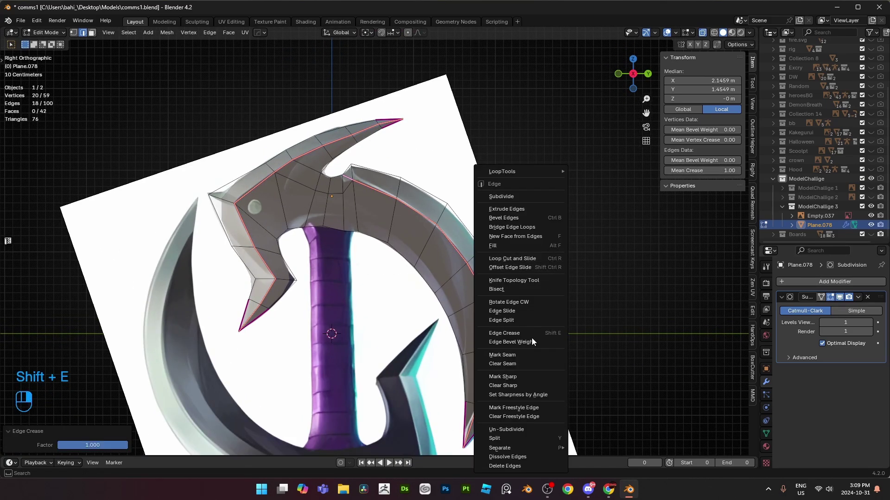
pyautogui.click(502, 376)
# - Turn off X-ray and deselect the vertices at the blade and spike tips, keeping the inner bevel-line vertices selected
pyautogui.moveTo(501, 376)
pyautogui.mouseDown(button='middle')
pyautogui.moveTo(468, 286)
pyautogui.moveTo(463, 296)
pyautogui.moveTo(396, 279)
pyautogui.mouseUp(button='middle')
pyautogui.hotkey('alt', 'z')
pyautogui.press('1')
pyautogui.keyDown('ctrl'); pyautogui.moveTo(479, 396); pyautogui.dragTo(519, 426); pyautogui.keyUp('ctrl')
pyautogui.keyDown('ctrl'); pyautogui.moveTo(454, 50); pyautogui.dragTo(468, 68); pyautogui.keyUp('ctrl')
pyautogui.moveTo(468, 69); pyautogui.dragTo(482, 180, button='middle')
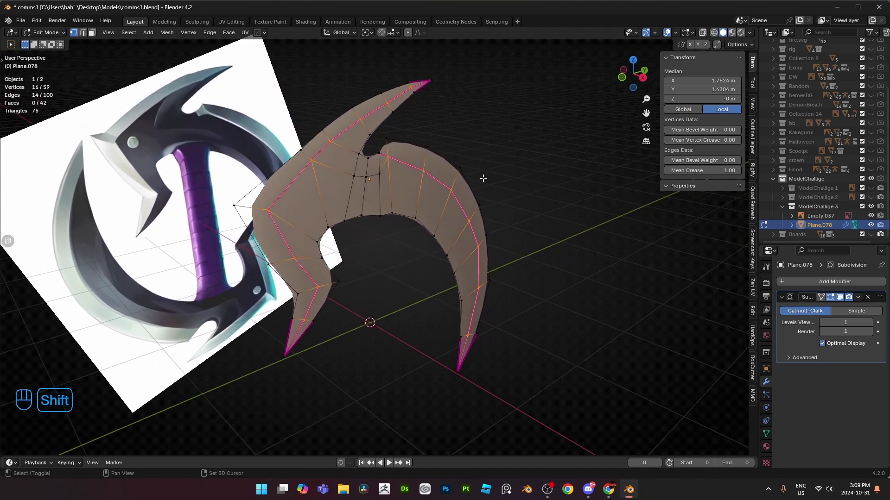
pyautogui.press('g')
pyautogui.press('x')
pyautogui.rightClick(492, 179)
# - Add the middle vertices between the two bevel lines to the selection and move it about 0.23 m along global X
pyautogui.keyDown('shift'); pyautogui.click(359, 178); pyautogui.keyUp('shift')
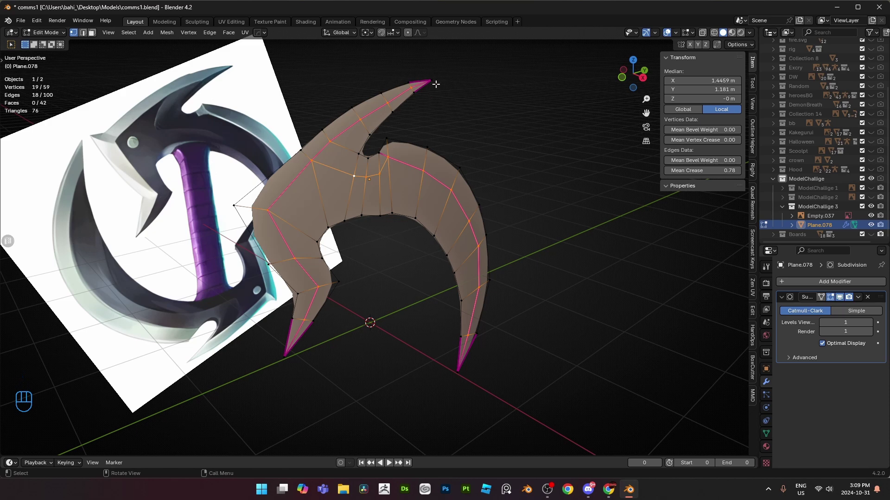
pyautogui.moveTo(432, 207); pyautogui.dragTo(443, 214, button='middle')
pyautogui.press('g')
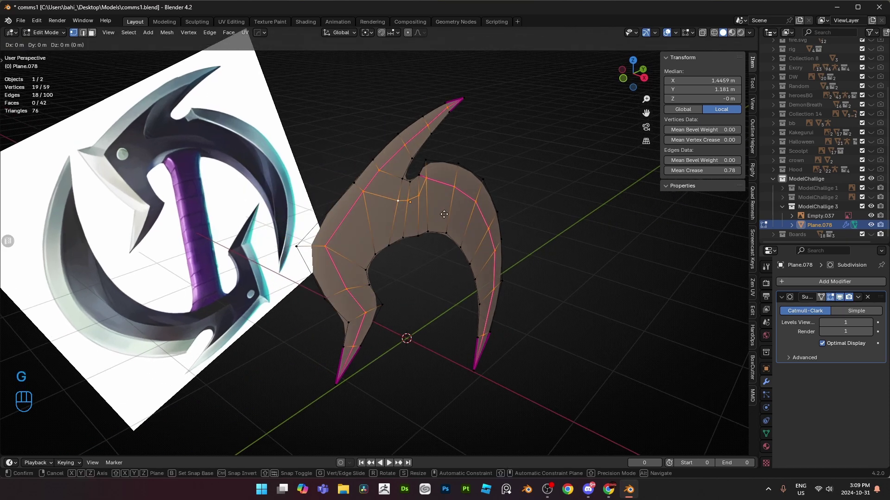
pyautogui.press('x')
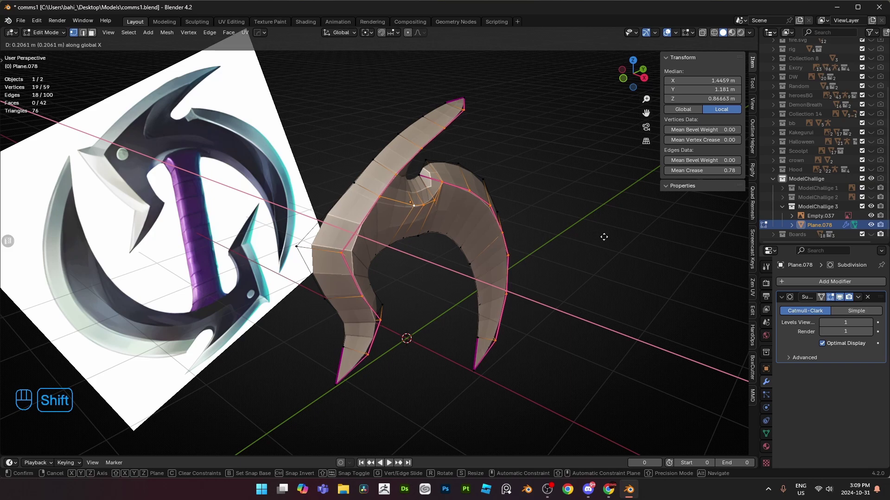
pyautogui.click(599, 230)
# - Leave mesh editing and apply Shade Auto Smooth to the blade
pyautogui.press('Tab')
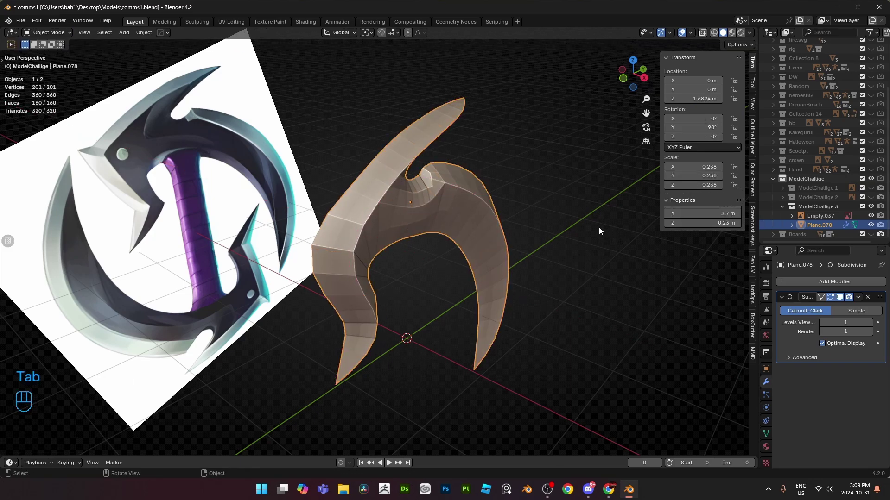
pyautogui.moveTo(598, 227); pyautogui.dragTo(558, 229, button='middle')
pyautogui.rightClick(533, 213)
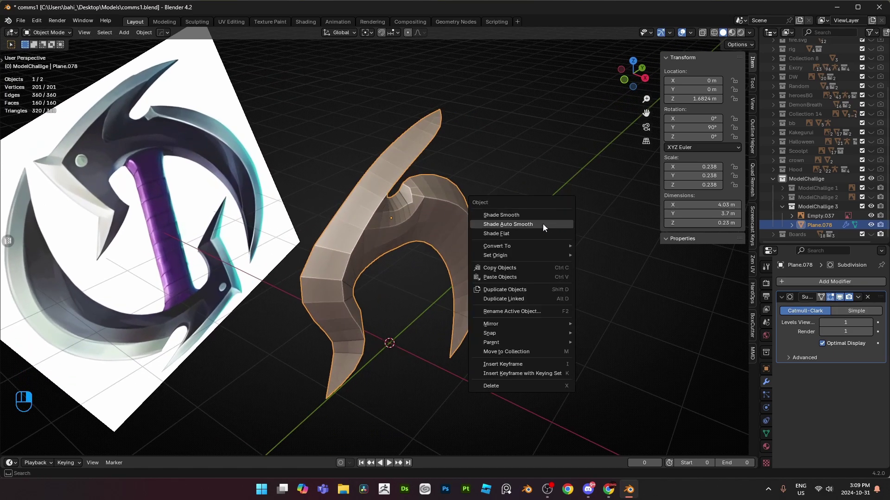
pyautogui.click(543, 224)
pyautogui.moveTo(533, 224); pyautogui.dragTo(559, 221, button='middle')
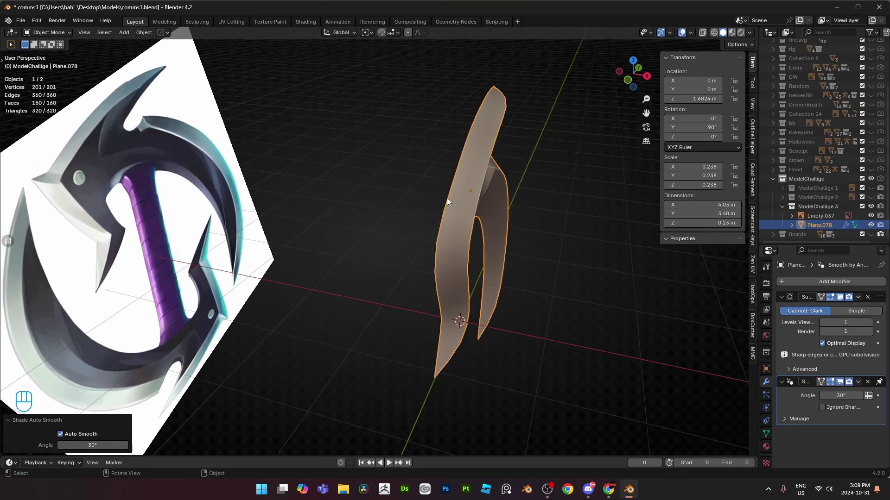
# - Add a Mirror modifier to the blade that mirrors it on the Z axis only
pyautogui.moveTo(447, 202); pyautogui.dragTo(533, 204, button='middle')
pyautogui.click(787, 282)
pyautogui.write('m')
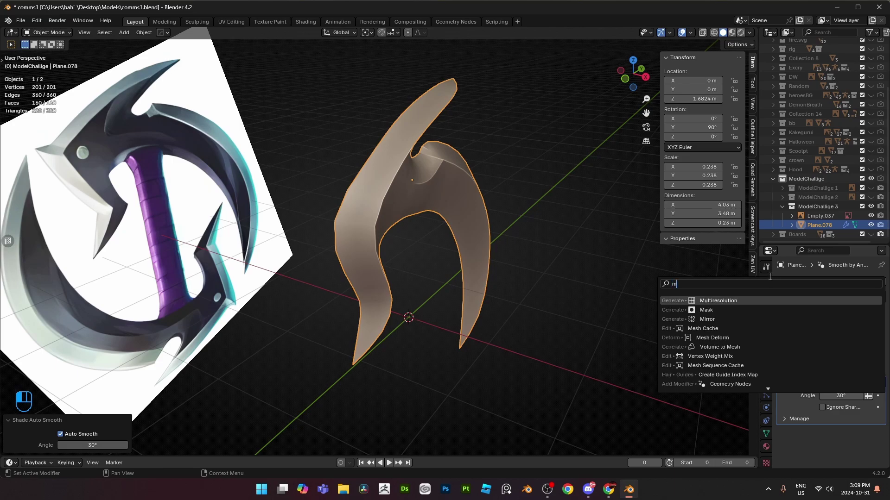
pyautogui.click(714, 319)
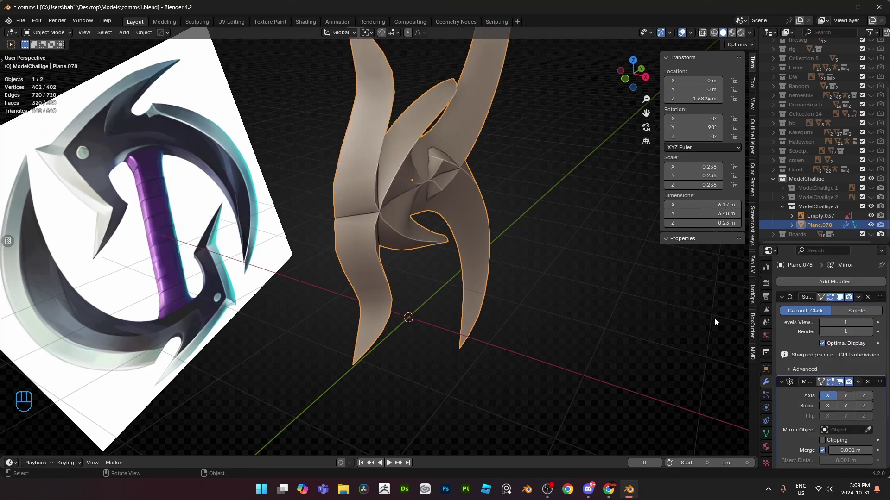
pyautogui.click(863, 396)
pyautogui.click(827, 395)
# - Scale the mirrored blade to about 0.72 along global X to thin it, and save the file
pyautogui.moveTo(648, 296); pyautogui.dragTo(575, 237, button='middle')
pyautogui.press('s')
pyautogui.press('x')
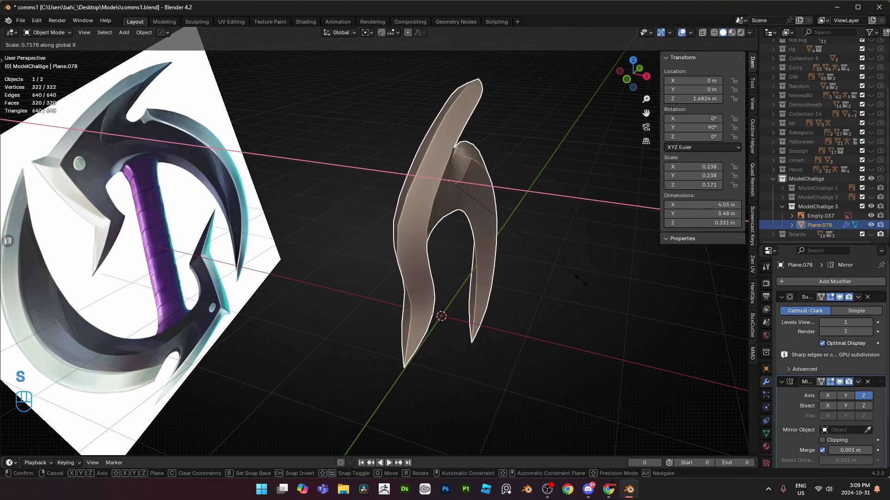
pyautogui.click(581, 280)
pyautogui.moveTo(581, 281); pyautogui.dragTo(515, 238, button='middle')
pyautogui.hotkey('ctrl', 's')
# - In the right orthographic view, select the blade mesh's outer outline edge loop and crease it to 1
pyautogui.click(366, 215)
pyautogui.press('KP_3')
pyautogui.press('Tab')
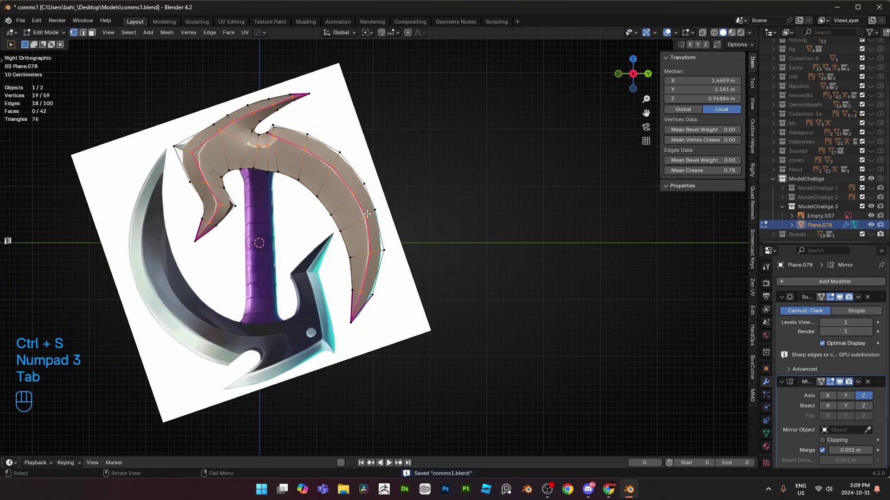
pyautogui.keyDown('shift'); pyautogui.moveTo(284, 142); pyautogui.dragTo(431, 238, button='middle'); pyautogui.keyUp('shift')
pyautogui.hotkey('alt', 'z')
pyautogui.scroll(6, 431, 238)
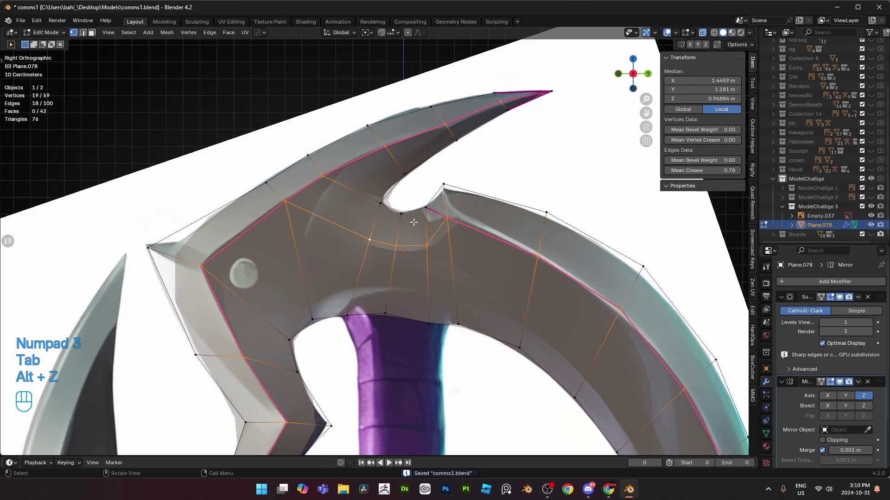
pyautogui.press('2')
pyautogui.keyDown('alt'); pyautogui.click(414, 219); pyautogui.keyUp('alt')
pyautogui.scroll(-6, 414, 220)
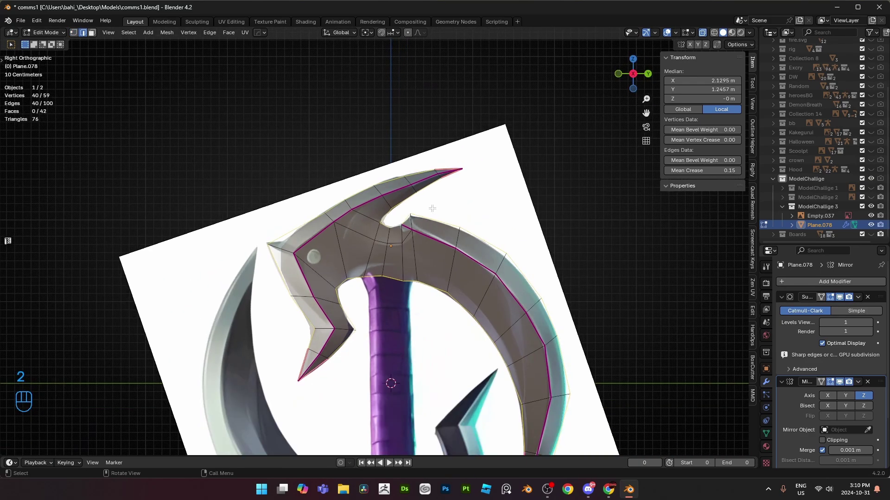
pyautogui.hotkey('alt', 'z')
pyautogui.scroll(2, 479, 229)
pyautogui.hotkey('shift', 'e')
pyautogui.click(164, 299)
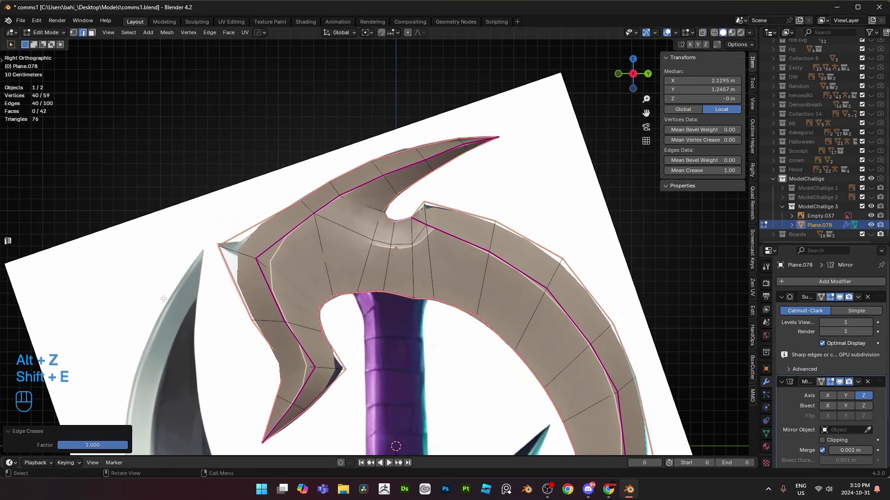
# - Crease the edge joining the blade's outer corner point to the bevel line's corner to 1
pyautogui.keyDown('shift'); pyautogui.moveTo(345, 244); pyautogui.dragTo(347, 197, button='middle'); pyautogui.keyUp('shift')
pyautogui.scroll(1, 348, 198)
pyautogui.hotkey('alt', 'z')
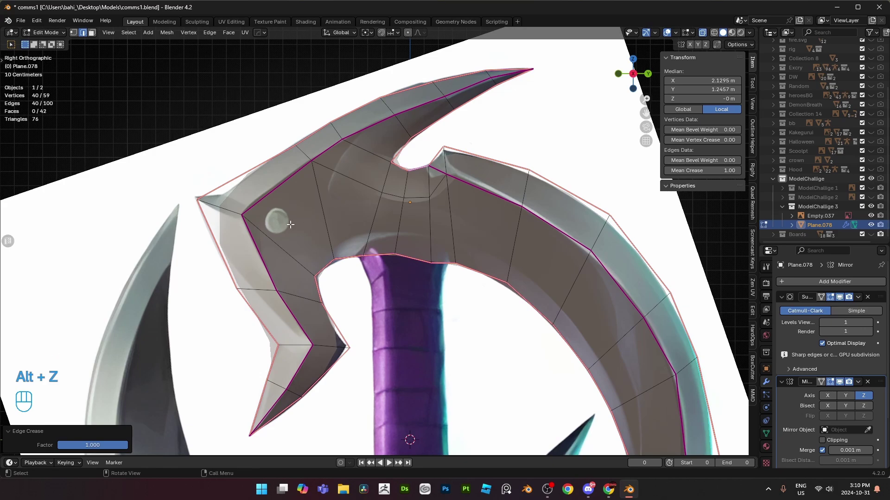
pyautogui.press('1')
pyautogui.press('Tab')
pyautogui.press('g')
pyautogui.press('Tab')
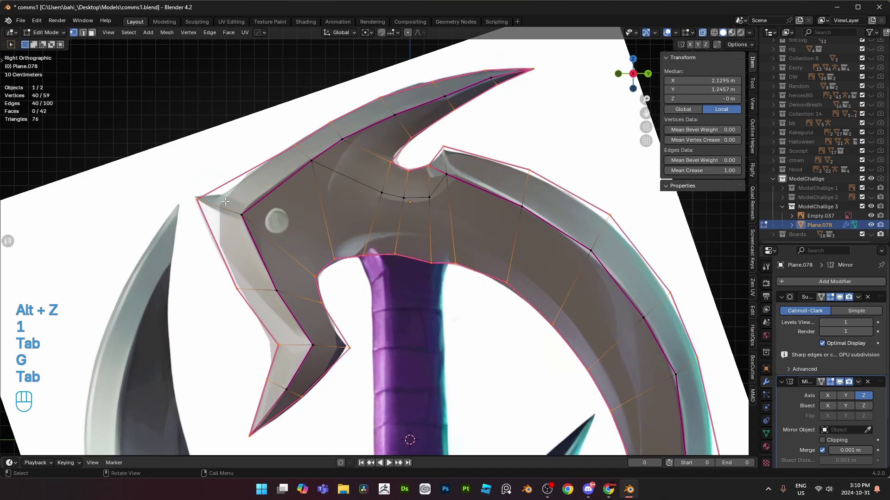
pyautogui.press('1')
pyautogui.press('2')
pyautogui.click(245, 214)
pyautogui.hotkey('shift', 'e')
pyautogui.click(314, 298)
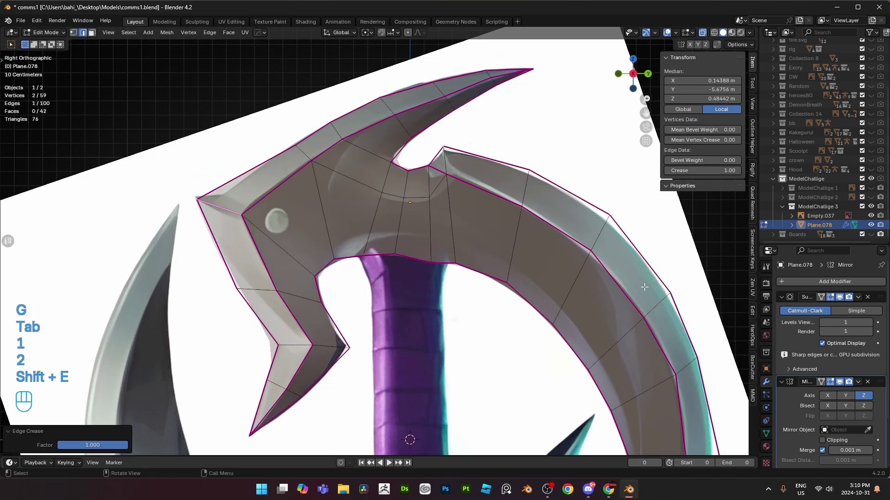
# - Crease the cross edges at the bend of the lower hooked spike, from outer outline to inner point
pyautogui.hotkey('alt', 'z')
pyautogui.keyDown('shift'); pyautogui.moveTo(314, 298); pyautogui.dragTo(354, 206, button='middle'); pyautogui.keyUp('shift')
pyautogui.hotkey('alt', 'z')
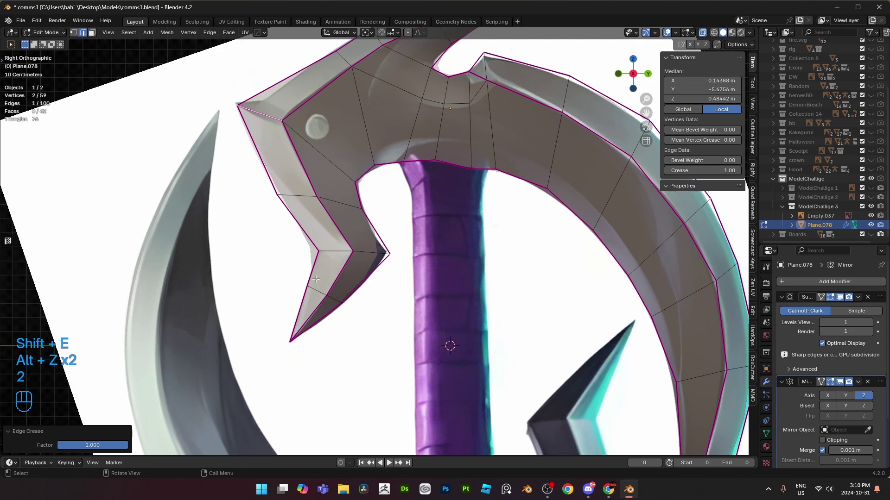
pyautogui.press('1')
pyautogui.click(316, 256)
pyautogui.press('g')
pyautogui.rightClick(319, 258)
pyautogui.press('2')
pyautogui.click(338, 254)
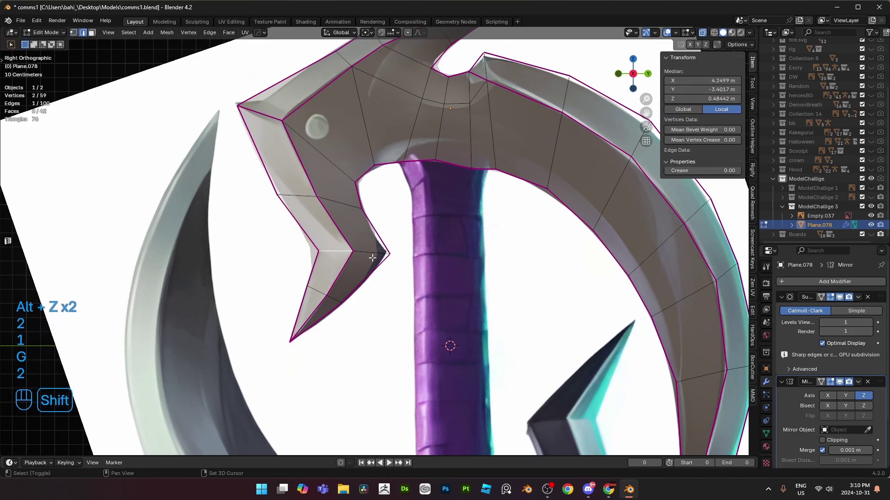
pyautogui.hotkey('shift', 'e')
pyautogui.click(524, 268)
# - Move the hooked spike's inner point and the outline vertex above it to match the reference contour
pyautogui.press('1')
pyautogui.click(402, 257)
pyautogui.press('g')
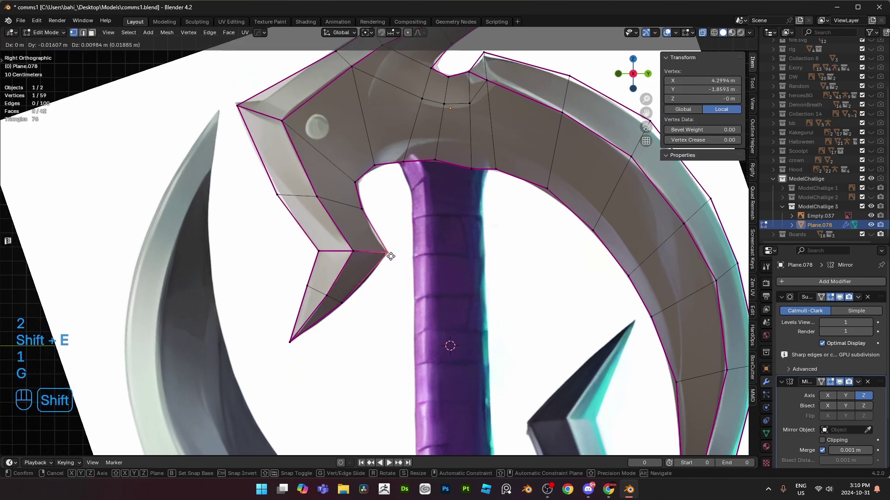
pyautogui.click(391, 257)
pyautogui.click(358, 211)
pyautogui.press('g')
pyautogui.click(372, 222)
# - Crease the short edge joining the large curved blade's notch tip to the start of its bevel line
pyautogui.keyDown('shift'); pyautogui.moveTo(587, 290); pyautogui.dragTo(477, 354, button='middle'); pyautogui.keyUp('shift')
pyautogui.keyDown('shift'); pyautogui.moveTo(399, 181); pyautogui.dragTo(438, 243, button='middle'); pyautogui.keyUp('shift')
pyautogui.scroll(2, 438, 243)
pyautogui.press('2')
pyautogui.click(389, 177)
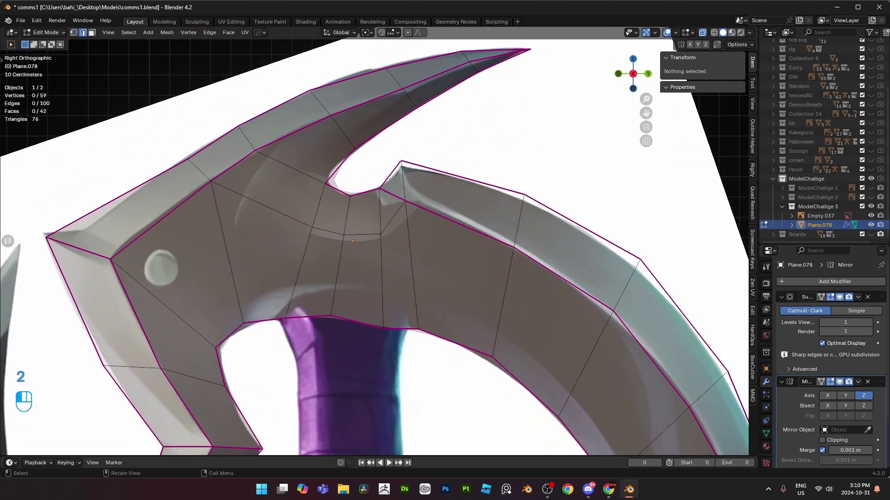
pyautogui.click(401, 183)
pyautogui.hotkey('shift', 'e')
pyautogui.click(656, 216)
# - Move the notch tip vertex and the bevel line vertex below it slightly to fit the reference
pyautogui.press('1')
pyautogui.click(406, 159)
pyautogui.press('g')
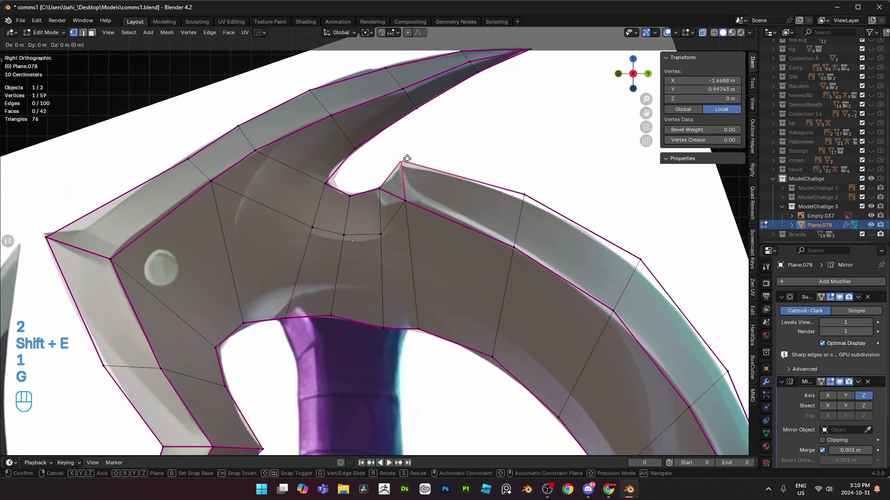
pyautogui.click(406, 161)
pyautogui.click(407, 200)
pyautogui.press('g')
pyautogui.click(413, 199)
# - Leave mesh editing and apply Shade Smooth to the blade
pyautogui.hotkey('alt', 'z')
pyautogui.press('Tab')
pyautogui.scroll(-4, 482, 222)
pyautogui.rightClick(510, 234)
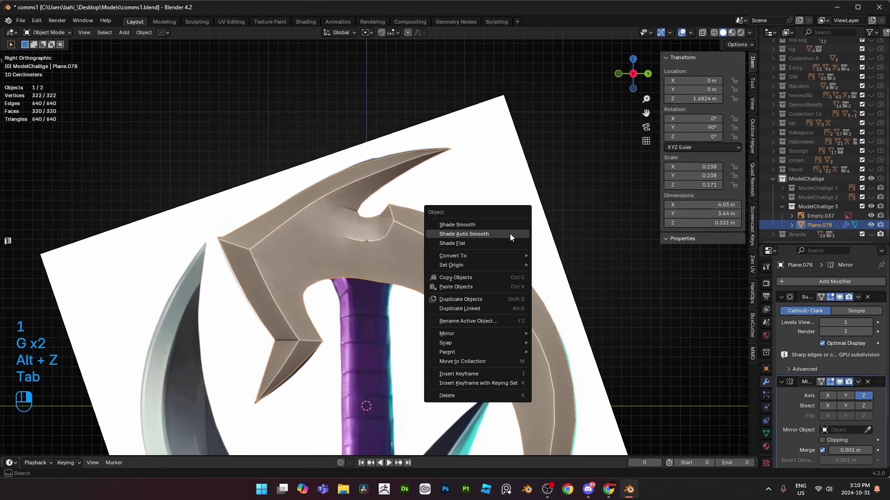
pyautogui.click(458, 225)
pyautogui.scroll(2, 391, 231)
pyautogui.moveTo(393, 237)
pyautogui.mouseDown(button='middle')
pyautogui.moveTo(383, 230)
pyautogui.moveTo(424, 244)
pyautogui.mouseUp(button='middle')
# - Mark the blade's outer outline edge loop as sharp, leave mesh editing and save the file
pyautogui.press('Tab')
pyautogui.press('2')
pyautogui.keyDown('alt'); pyautogui.click(328, 152); pyautogui.keyUp('alt')
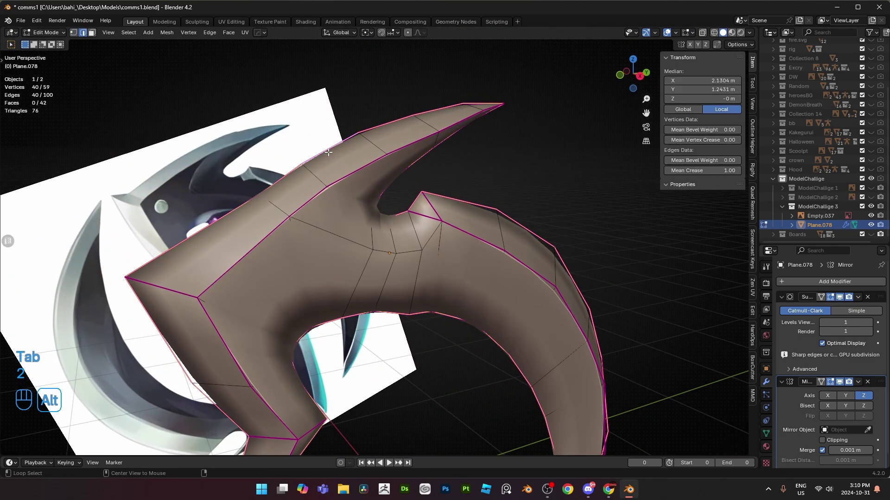
pyautogui.rightClick(573, 232)
pyautogui.click(574, 232)
pyautogui.scroll(-3, 570, 228)
pyautogui.press('Tab')
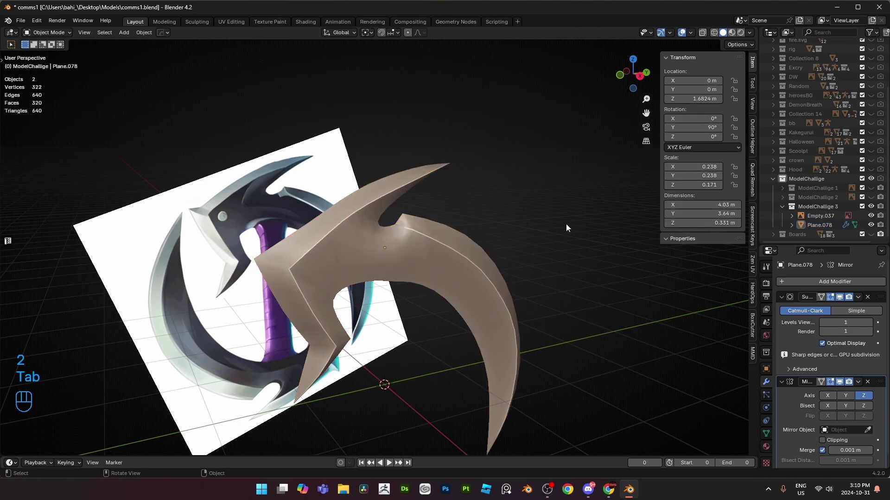
pyautogui.moveTo(565, 224); pyautogui.dragTo(526, 221, button='middle')
pyautogui.hotkey('ctrl', 's')
# - Try moving the blade off the reference image to inspect the shading beneath it, and undo the move
pyautogui.press('KP_3')
pyautogui.scroll(2, 448, 241)
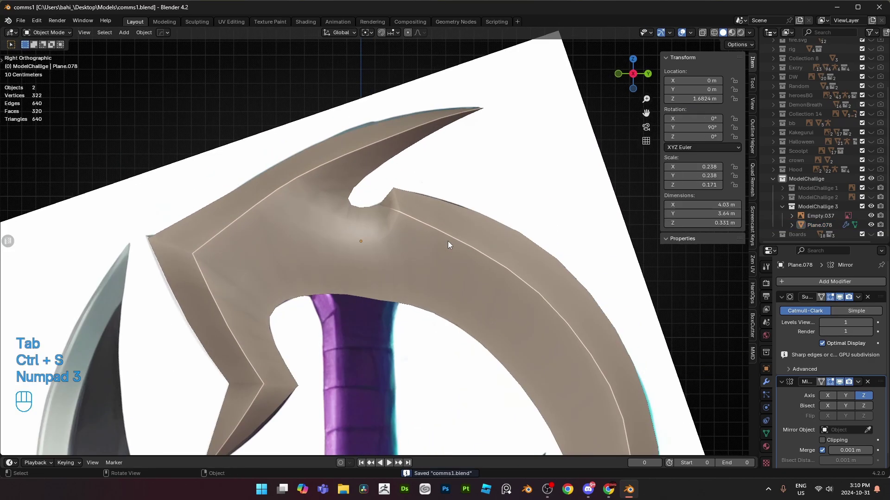
pyautogui.press('Tab')
pyautogui.hotkey('alt', 'z')
pyautogui.keyDown('shift'); pyautogui.moveTo(461, 296); pyautogui.dragTo(368, 166, button='middle'); pyautogui.keyUp('shift')
pyautogui.scroll(-3, 367, 163)
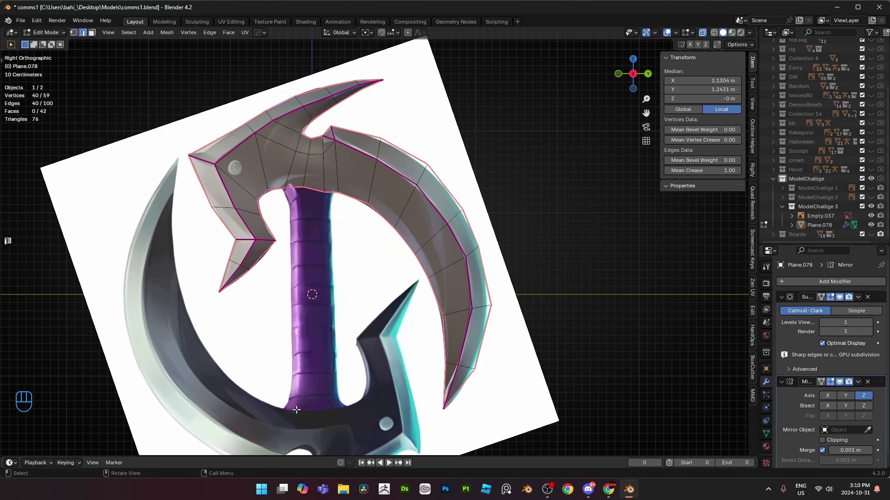
pyautogui.scroll(3, 377, 245)
pyautogui.hotkey('alt', 'z')
pyautogui.press('Tab')
pyautogui.press('g')
pyautogui.press('g')
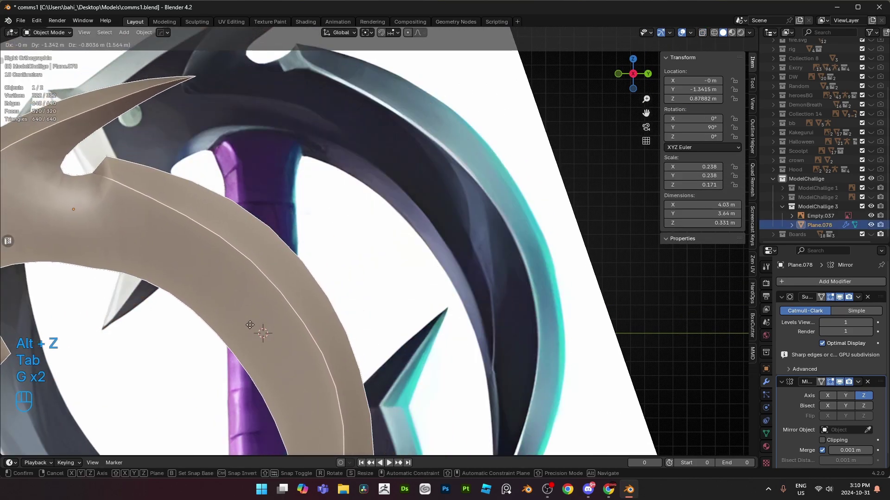
pyautogui.click(327, 149)
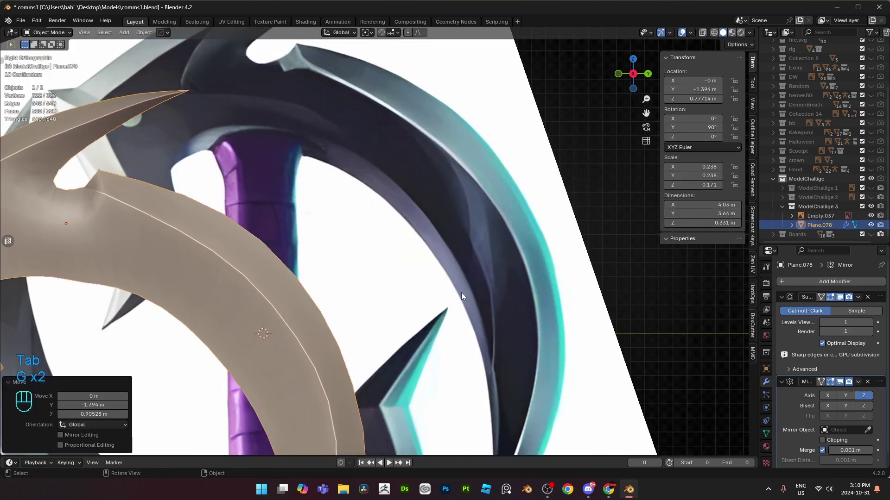
pyautogui.hotkey('ctrl', 'z')
# - Knife-cut a curved line below the upper spike's bevel, following the reference shading and ending at the nearest interior vertex
pyautogui.press('Tab')
pyautogui.hotkey('alt', 'z')
pyautogui.keyDown('shift'); pyautogui.moveTo(444, 212); pyautogui.dragTo(483, 294, button='middle'); pyautogui.keyUp('shift')
pyautogui.keyDown('shift'); pyautogui.moveTo(261, 99); pyautogui.dragTo(287, 131, button='middle'); pyautogui.keyUp('shift')
pyautogui.press('1')
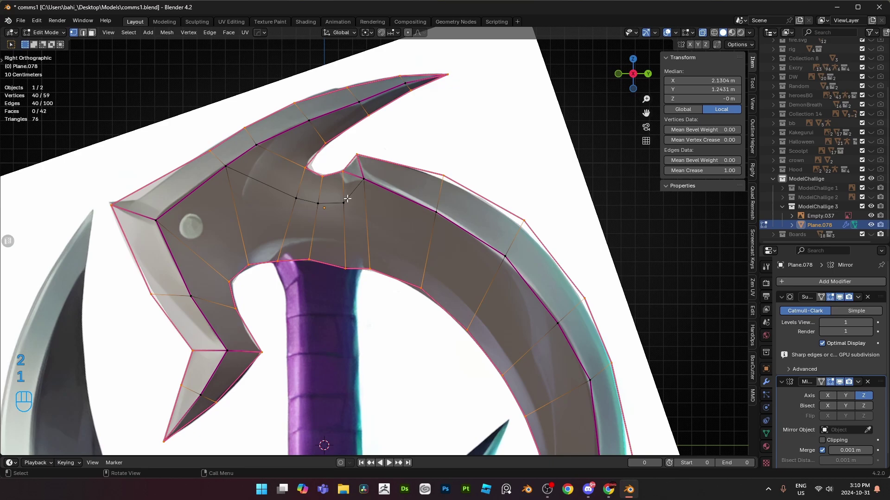
pyautogui.keyDown('shift'); pyautogui.moveTo(454, 269); pyautogui.dragTo(476, 324, button='middle'); pyautogui.keyUp('shift')
pyautogui.scroll(1, 330, 277)
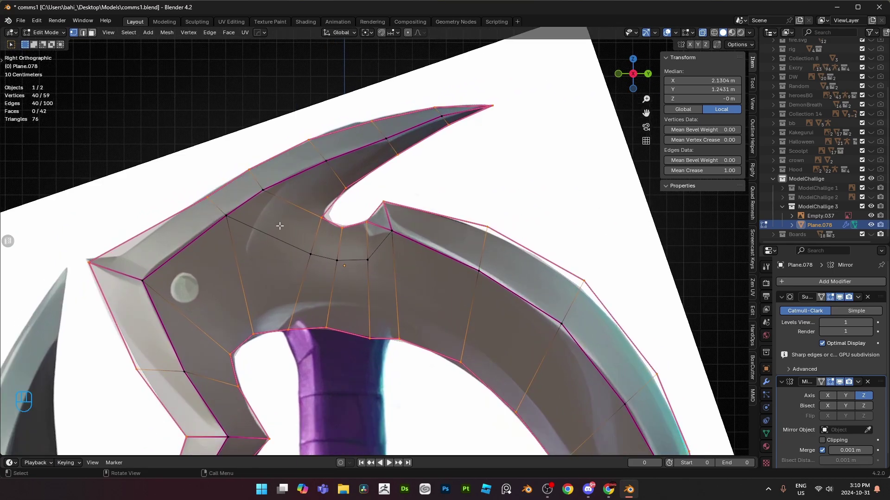
pyautogui.press('k')
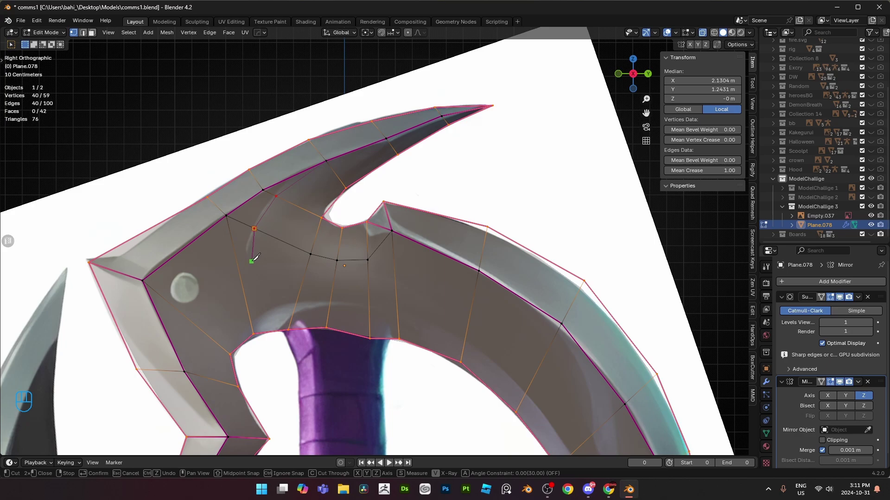
pyautogui.click(310, 254)
pyautogui.press('Return')
# - Subdivide the short outline edge beside the handle's top and connect its midpoint to the new cut's corner vertex
pyautogui.keyDown('shift'); pyautogui.moveTo(264, 278); pyautogui.dragTo(296, 238, button='middle'); pyautogui.keyUp('shift')
pyautogui.click(285, 222)
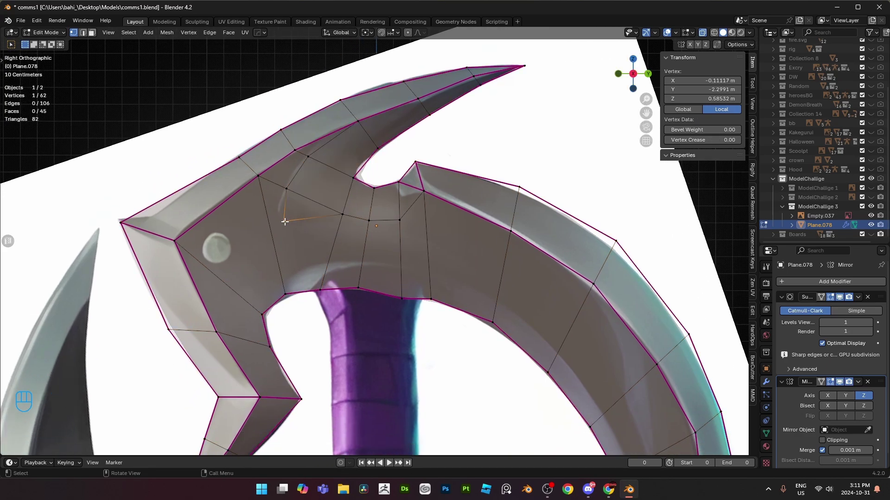
pyautogui.press('2')
pyautogui.click(302, 288)
pyautogui.rightClick(509, 222)
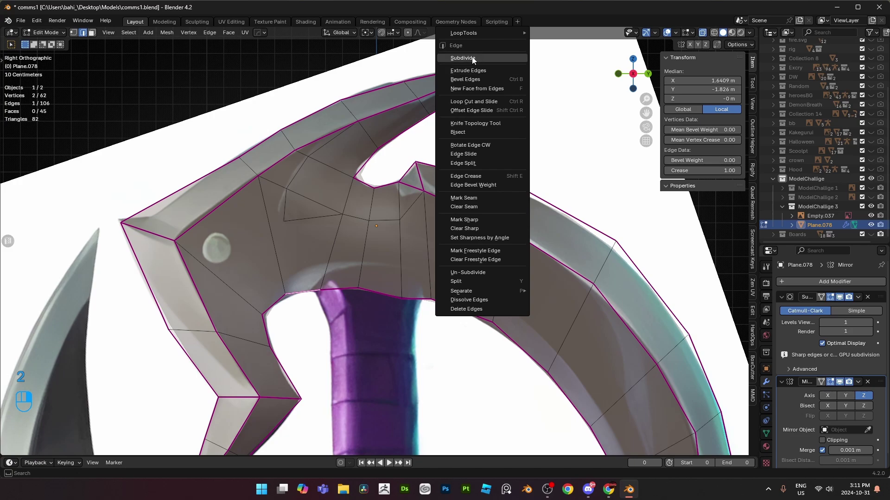
pyautogui.click(474, 58)
pyautogui.press('1')
pyautogui.keyDown('shift'); pyautogui.click(284, 222); pyautogui.keyUp('shift')
pyautogui.press('j')
# - Move the new cut's corner vertex about 0.025 m along global Y
pyautogui.click(284, 222)
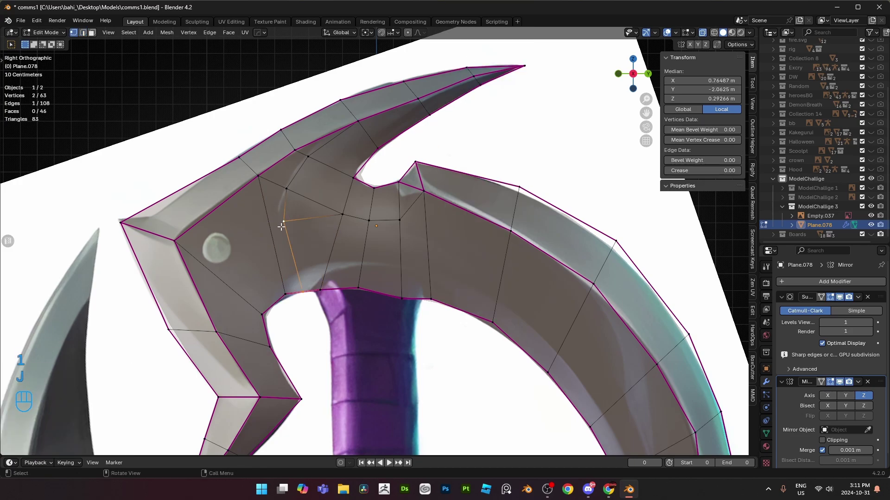
pyautogui.press('g')
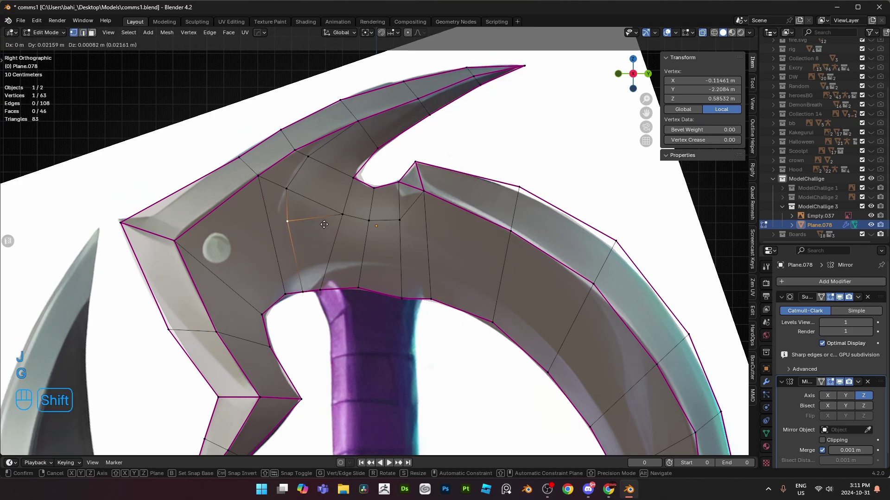
pyautogui.click(326, 226)
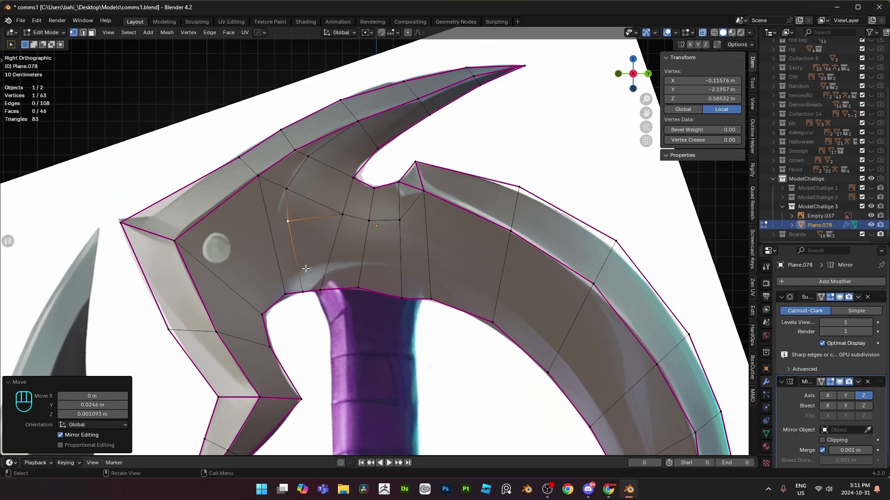
pyautogui.keyDown('shift'); pyautogui.moveTo(291, 223); pyautogui.dragTo(308, 218, button='middle'); pyautogui.keyUp('shift')
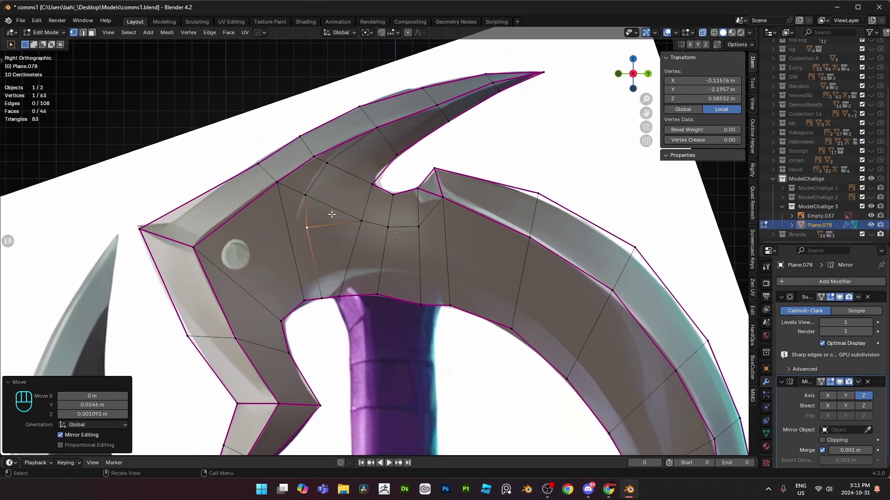
# - Slide the added outline vertex onto its neighbour away from the handle and merge all vertices by distance
pyautogui.click(325, 299)
pyautogui.press('g')
pyautogui.press('g')
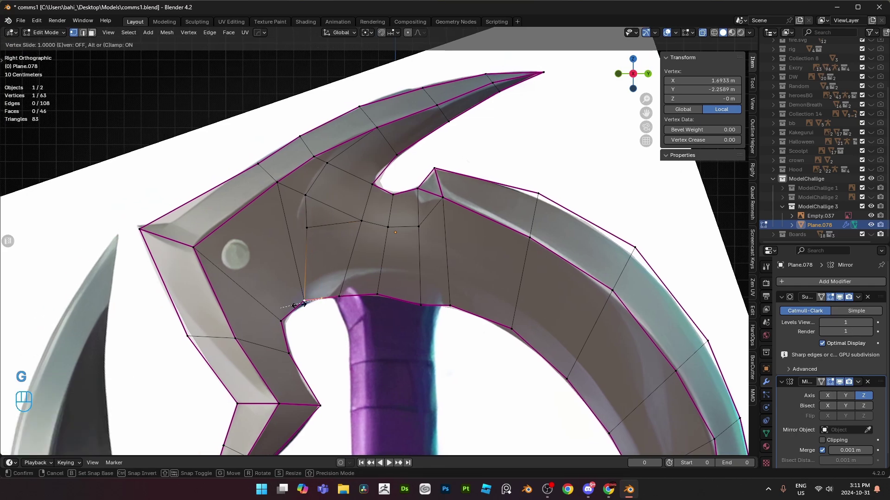
pyautogui.click(314, 305)
pyautogui.press('a')
pyautogui.press('m')
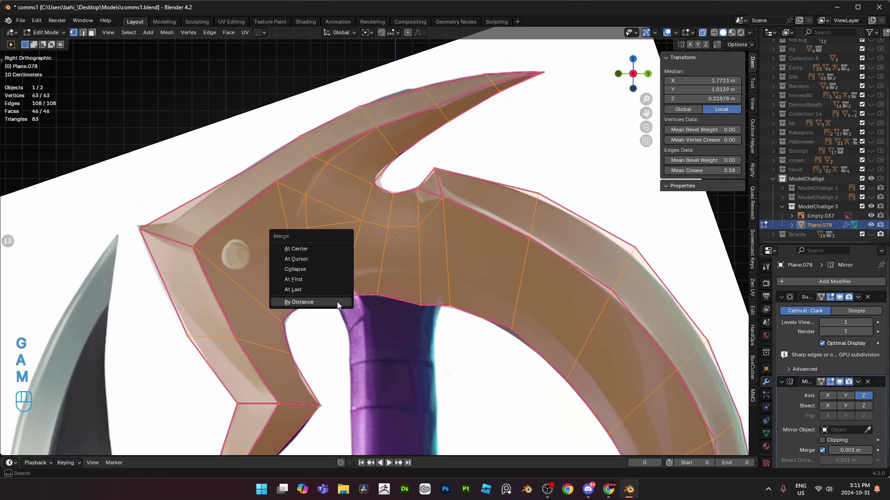
pyautogui.click(339, 302)
pyautogui.click(320, 227)
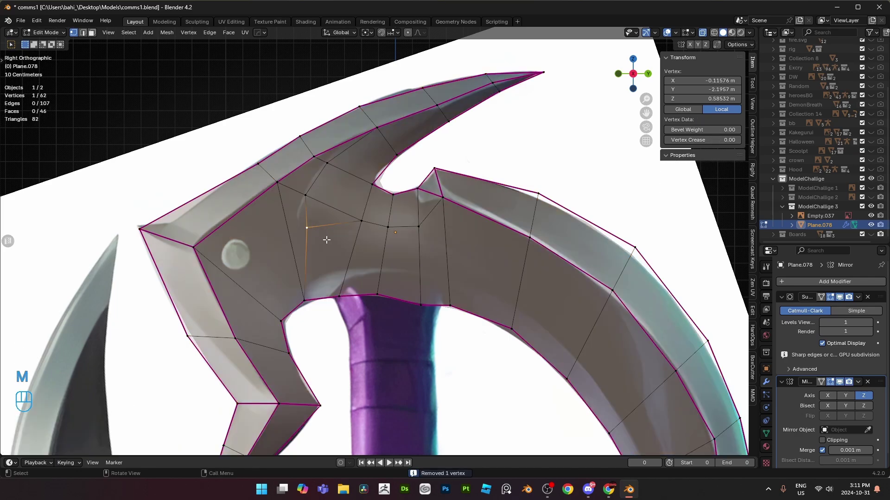
pyautogui.hotkey('alt', 'z')
pyautogui.press('2')
pyautogui.keyDown('alt'); pyautogui.click(307, 209); pyautogui.keyUp('alt')
pyautogui.hotkey('alt', 'z')
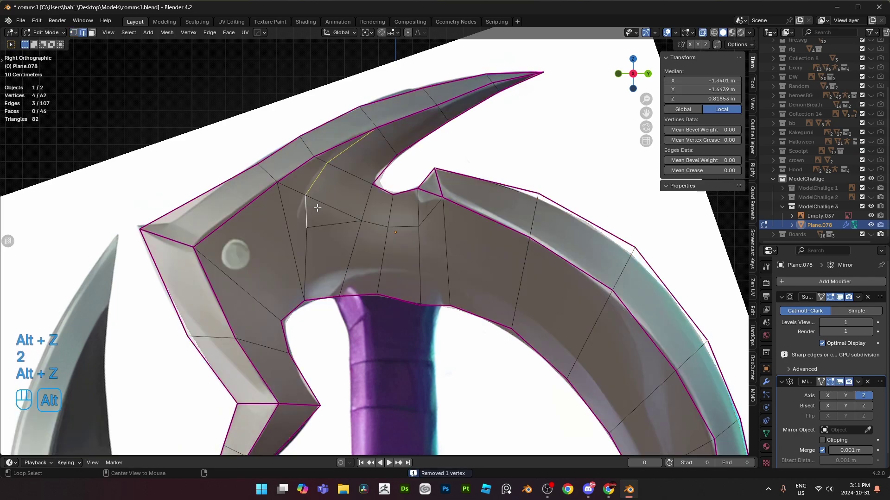
# - Knife-cut a line from the interior vertex below the notch along the large curved blade's middle to its inner outline
pyautogui.press('1')
pyautogui.click(419, 223)
pyautogui.scroll(-2, 418, 223)
pyautogui.keyDown('shift'); pyautogui.moveTo(430, 235); pyautogui.dragTo(338, 158, button='middle'); pyautogui.keyUp('shift')
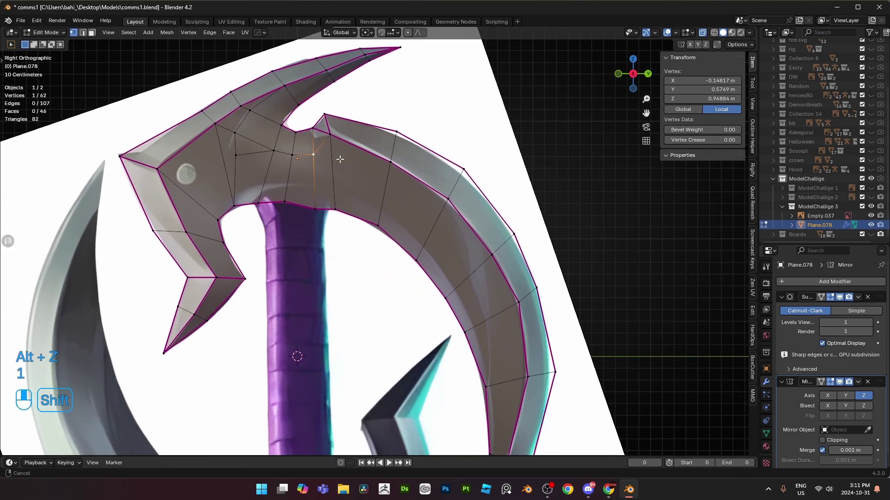
pyautogui.press('k')
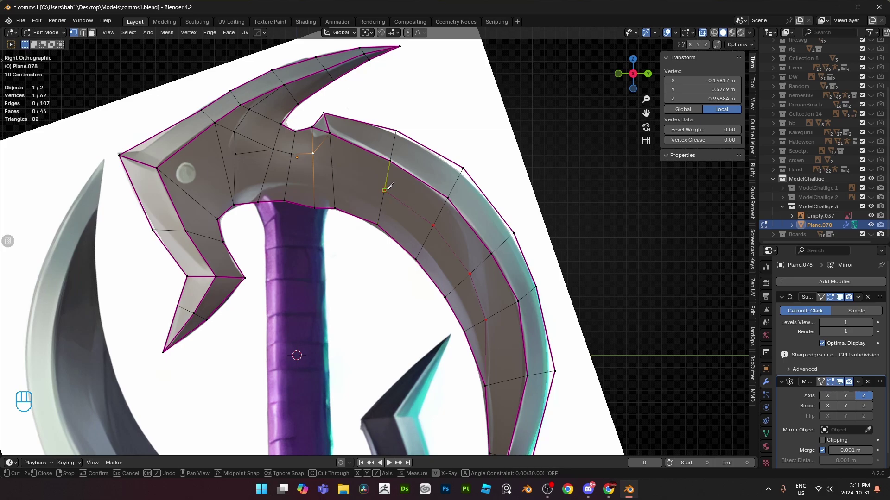
pyautogui.press('Return')
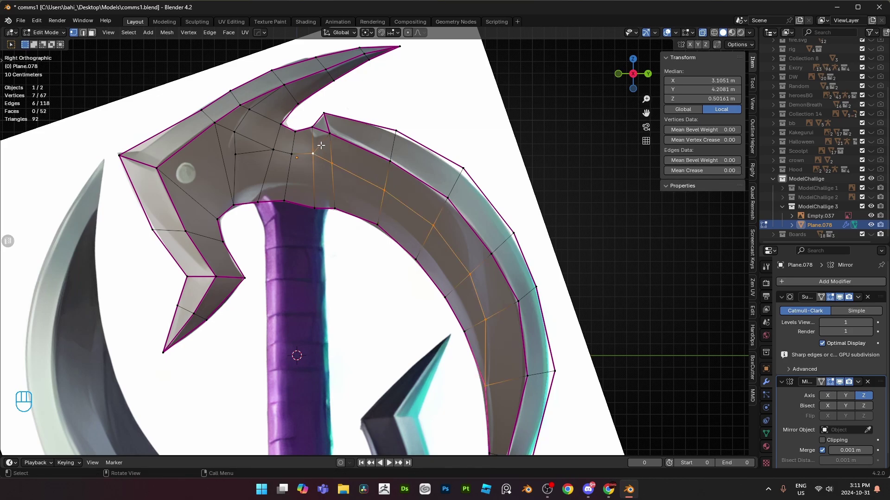
# - Dissolve the short edge joining the interior vertex below the notch to the large blade's creased outer outline
pyautogui.keyDown('shift'); pyautogui.moveTo(321, 148); pyautogui.dragTo(321, 158, button='middle'); pyautogui.keyUp('shift')
pyautogui.press('2')
pyautogui.click(322, 153)
pyautogui.press('x')
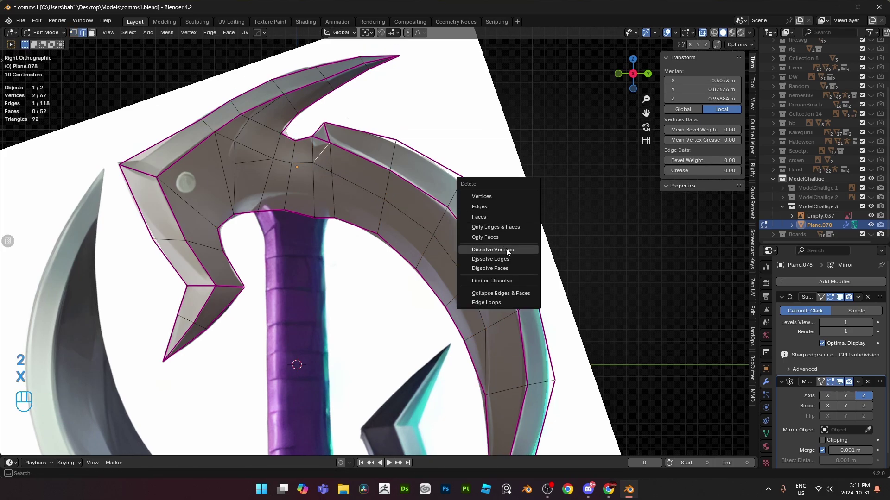
pyautogui.click(490, 259)
# - Set a mean crease of 1.00 on the edge line running from the upper spike along the large blade's middle
pyautogui.press('2')
pyautogui.keyDown('alt'); pyautogui.click(371, 195); pyautogui.keyUp('alt')
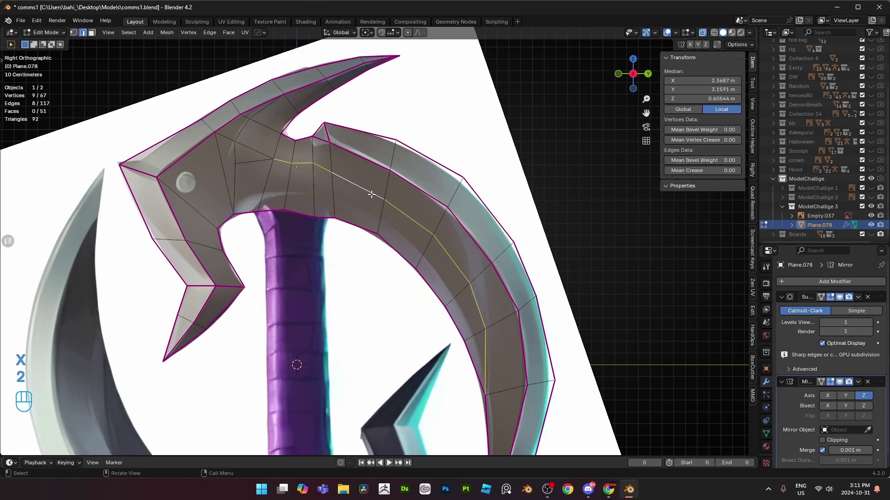
pyautogui.keyDown('shift'); pyautogui.moveTo(292, 178); pyautogui.dragTo(391, 241, button='middle'); pyautogui.keyUp('shift')
pyautogui.scroll(1, 391, 241)
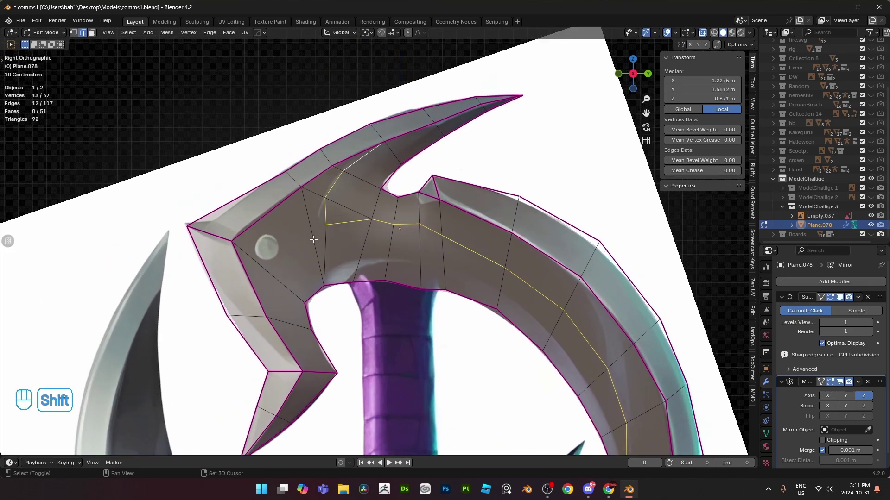
pyautogui.keyDown('shift'); pyautogui.moveTo(371, 250); pyautogui.dragTo(332, 209, button='middle'); pyautogui.keyUp('shift')
pyautogui.scroll(-2, 333, 209)
pyautogui.hotkey('alt', 'z')
pyautogui.moveTo(426, 237); pyautogui.dragTo(449, 247, button='middle')
pyautogui.hotkey('shift', 'e')
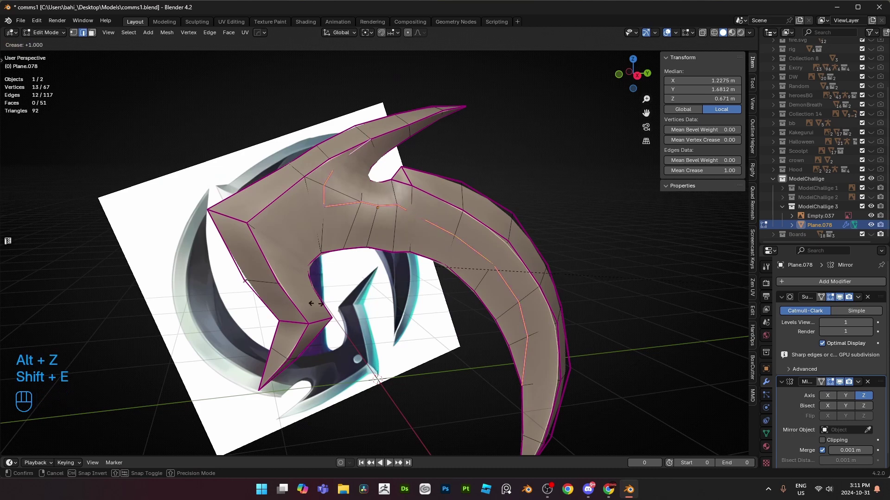
pyautogui.click(316, 303)
pyautogui.rightClick(463, 196)
pyautogui.click(463, 395)
# - Dissolve the diagonal edge inside the face between the creased line's bend and the notch
pyautogui.moveTo(454, 377); pyautogui.dragTo(406, 317, button='middle')
pyautogui.press('KP_3')
pyautogui.press('Tab')
pyautogui.scroll(2, 459, 293)
pyautogui.keyDown('shift'); pyautogui.moveTo(459, 294); pyautogui.dragTo(440, 301, button='middle'); pyautogui.keyUp('shift')
pyautogui.press('Tab')
pyautogui.hotkey('alt', 'z')
pyautogui.keyDown('shift'); pyautogui.moveTo(344, 199); pyautogui.dragTo(380, 236, button='middle'); pyautogui.keyUp('shift')
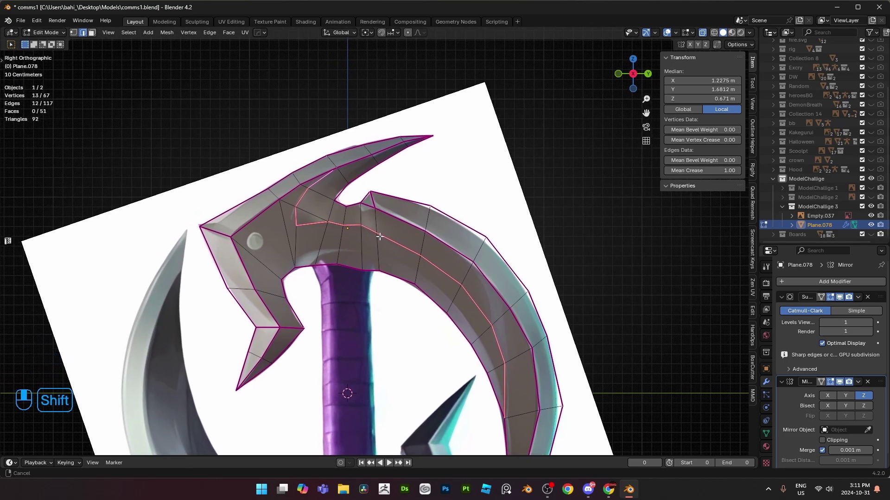
pyautogui.scroll(3, 302, 140)
pyautogui.click(306, 262)
pyautogui.press('x')
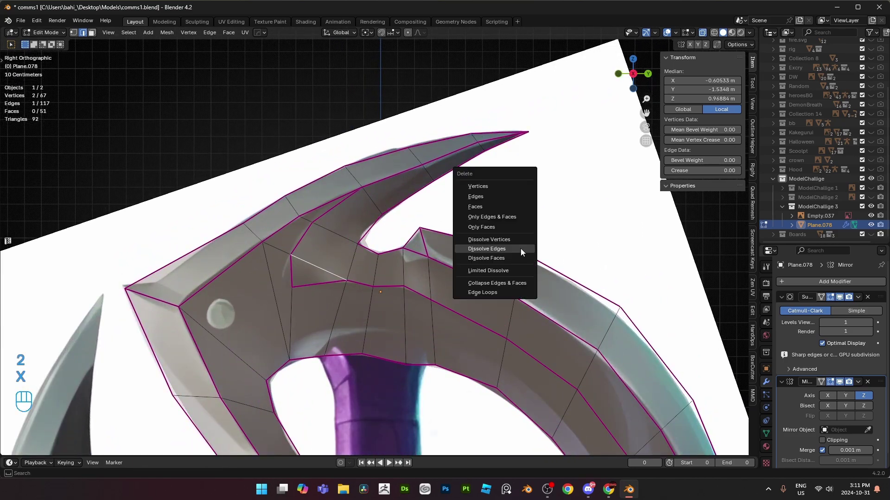
pyautogui.click(521, 248)
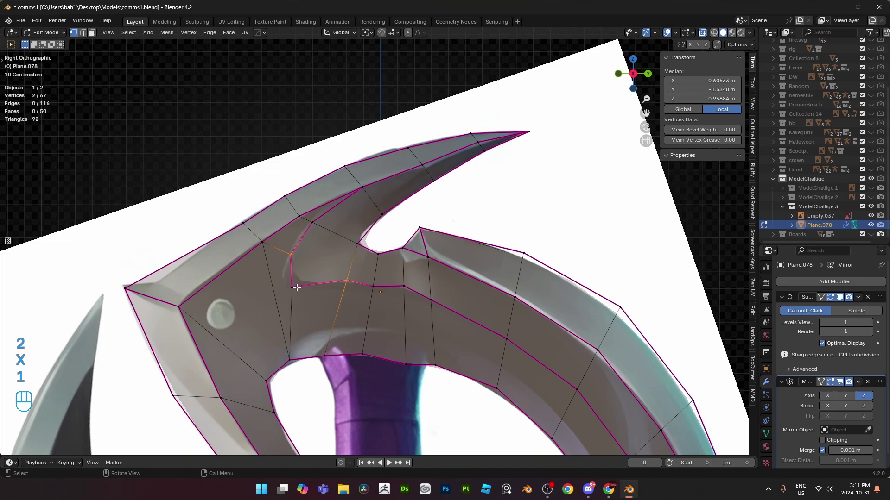
# - Connect the creased line's lower corner vertex to the outline vertex where the upper spike meets the notch
pyautogui.click(293, 287)
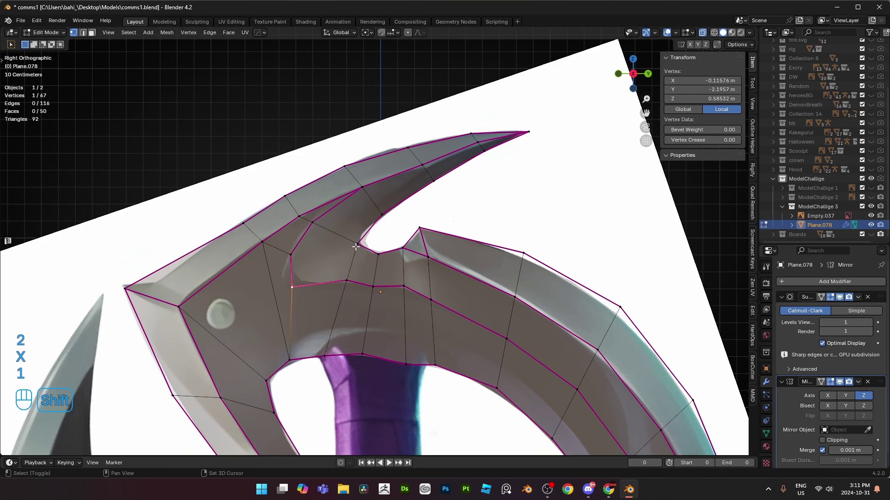
pyautogui.keyDown('shift'); pyautogui.click(358, 243); pyautogui.keyUp('shift')
pyautogui.press('j')
pyautogui.hotkey('alt', 'z')
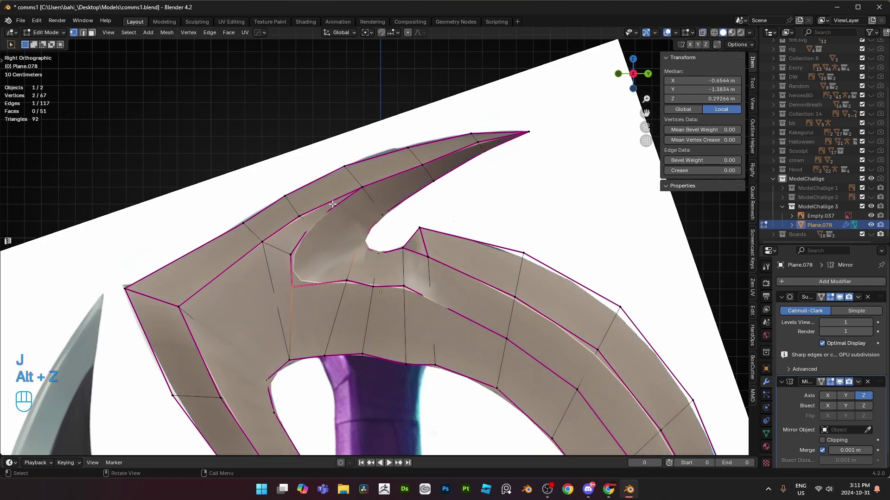
pyautogui.press('Tab')
pyautogui.press('Tab')
pyautogui.hotkey('alt', 'z')
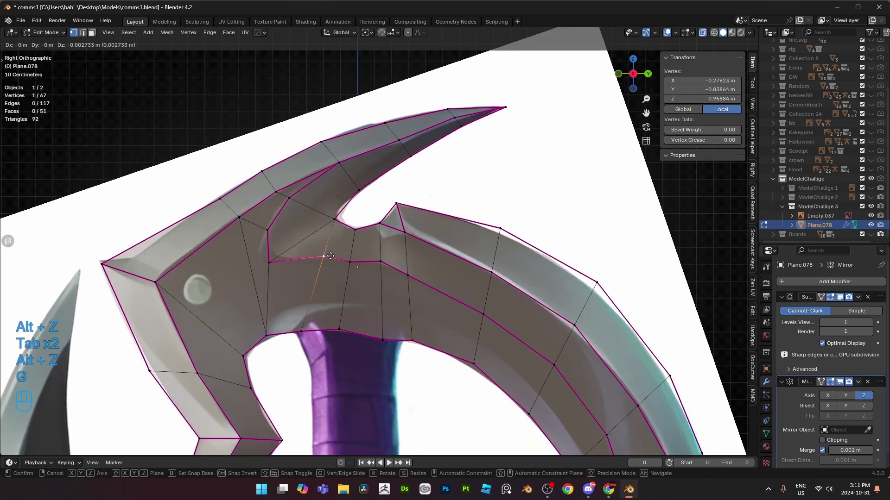
# - Slide the creased middle line's vertex directly below the notch slightly toward the handle to smooth the curve
pyautogui.click(380, 261)
pyautogui.press('g')
pyautogui.press('g')
pyautogui.click(378, 291)
pyautogui.click(407, 276)
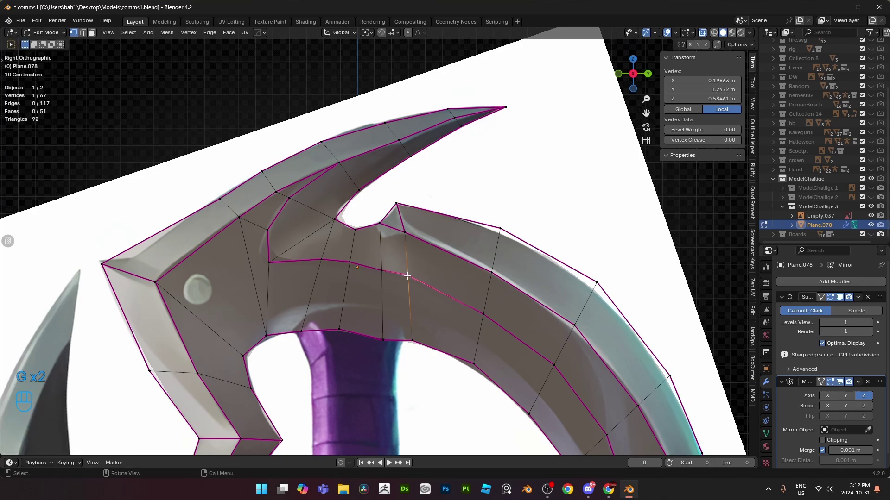
pyautogui.hotkey('ctrl', 'z')
pyautogui.keyDown('shift'); pyautogui.moveTo(409, 276); pyautogui.dragTo(395, 227, button='middle'); pyautogui.keyUp('shift')
pyautogui.press('g')
pyautogui.click(398, 231)
pyautogui.click(402, 227)
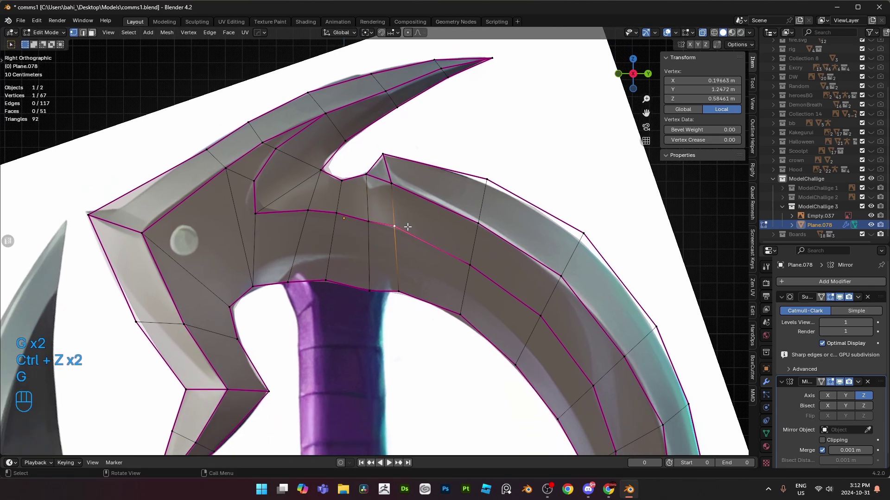
# - Nudge the next two vertices of the creased line along the large blade to even out its curve
pyautogui.press('g')
pyautogui.click(410, 233)
pyautogui.click(472, 268)
pyautogui.press('g')
pyautogui.click(474, 271)
pyautogui.keyDown('shift'); pyautogui.moveTo(474, 271); pyautogui.dragTo(431, 268, button='middle'); pyautogui.keyUp('shift')
pyautogui.hotkey('alt', 'z')
pyautogui.hotkey('alt', 'z')
pyautogui.press('2')
pyautogui.click(262, 149)
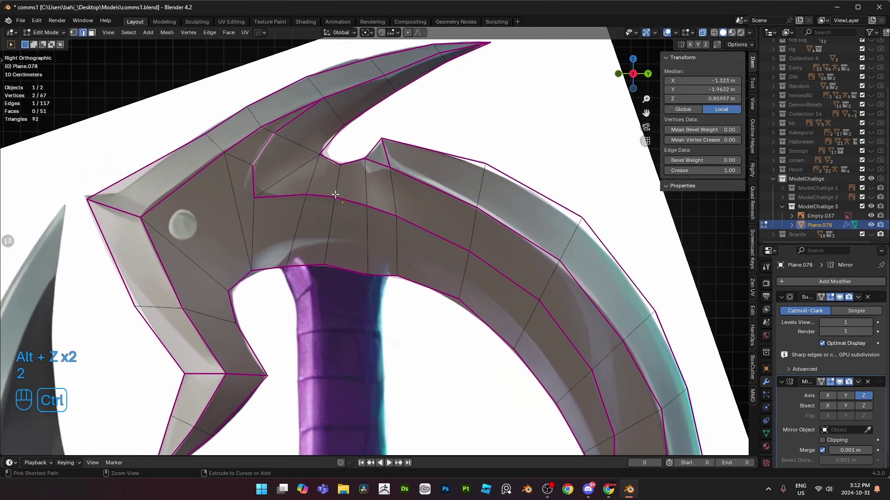
pyautogui.keyDown('ctrl'); pyautogui.click(279, 196); pyautogui.keyUp('ctrl')
pyautogui.keyDown('ctrl'); pyautogui.click(434, 234); pyautogui.keyUp('ctrl')
pyautogui.keyDown('shift'); pyautogui.moveTo(469, 253); pyautogui.dragTo(351, 145, button='middle'); pyautogui.keyUp('shift')
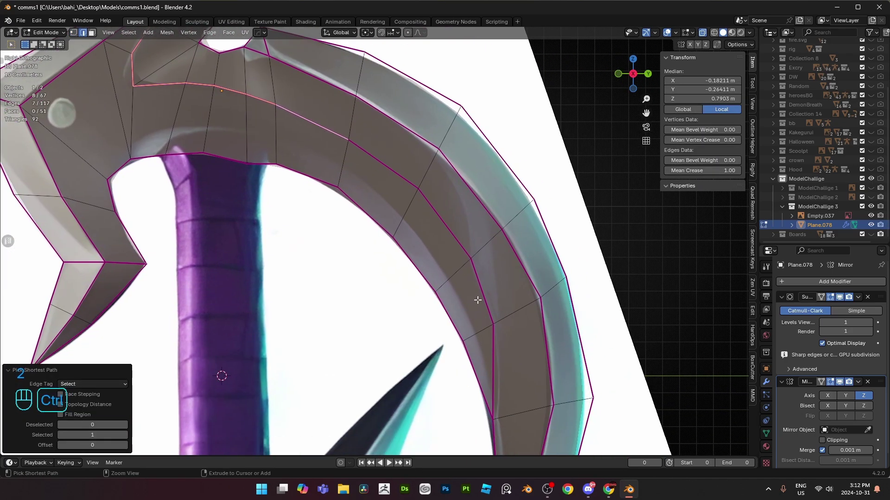
pyautogui.keyDown('ctrl'); pyautogui.click(477, 301); pyautogui.keyUp('ctrl')
# - Select the creased middle line including its two bend edges near the upper spike and move it outward from the blade's surface
pyautogui.scroll(-4, 476, 301)
pyautogui.moveTo(297, 179); pyautogui.dragTo(415, 259, button='middle')
pyautogui.hotkey('alt', 'z')
pyautogui.click(245, 206)
pyautogui.keyDown('ctrl'); pyautogui.click(434, 296); pyautogui.keyUp('ctrl')
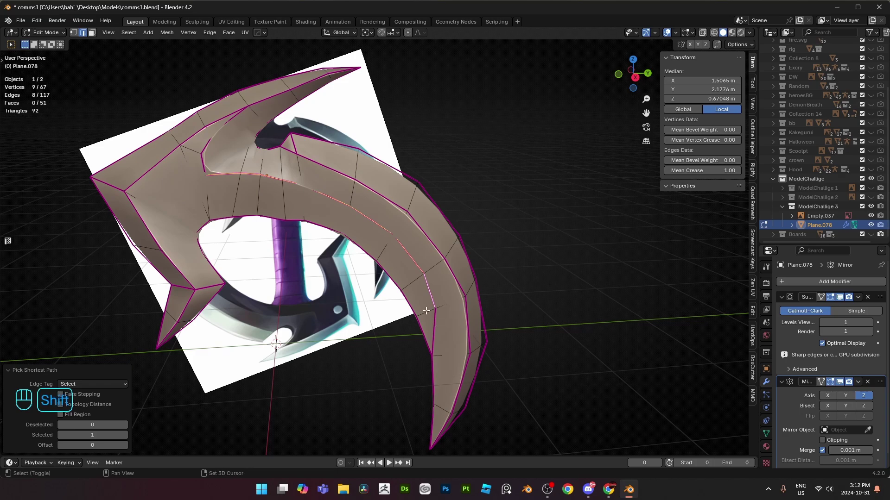
pyautogui.hotkey('alt', 'z')
pyautogui.keyDown('shift'); pyautogui.click(204, 161); pyautogui.keyUp('shift')
pyautogui.keyDown('shift'); pyautogui.click(207, 146); pyautogui.keyUp('shift')
pyautogui.hotkey('alt', 'z')
pyautogui.moveTo(218, 151); pyautogui.dragTo(465, 201, button='middle')
pyautogui.press('g')
pyautogui.click(444, 202)
pyautogui.press('Tab')
pyautogui.moveTo(368, 200); pyautogui.dragTo(422, 205, button='middle')
pyautogui.press('KP_3')
pyautogui.press('Tab')
pyautogui.scroll(-2, 421, 204)
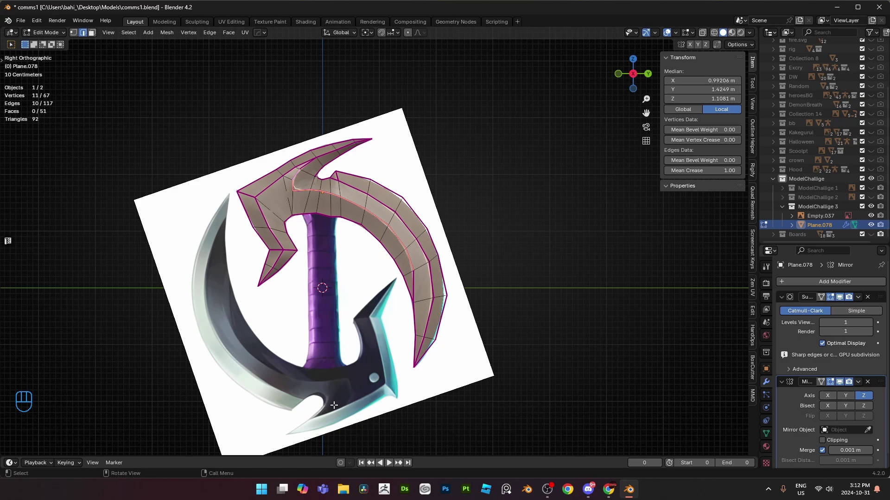
# - Try to rotate the reference image by about 175° and shift it so its other blade lies over the mesh
pyautogui.press('Tab')
pyautogui.click(317, 351)
pyautogui.press('r')
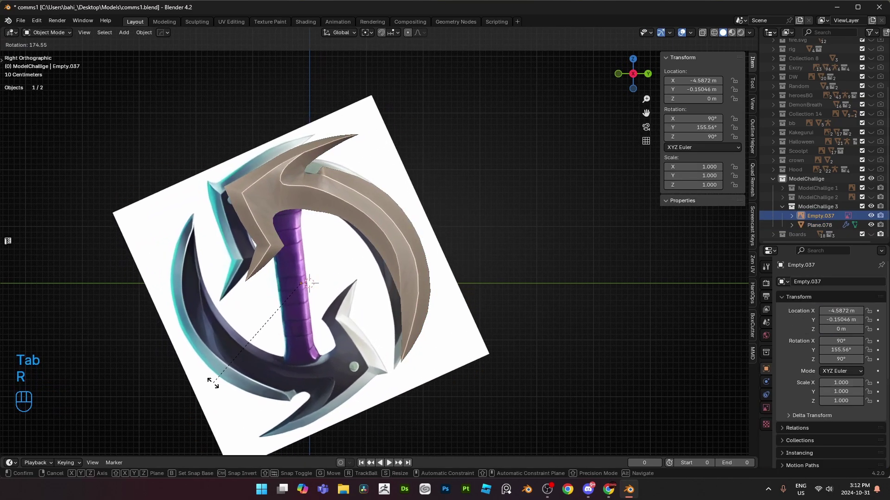
pyautogui.click(212, 383)
pyautogui.press('g')
pyautogui.click(230, 380)
pyautogui.press('r')
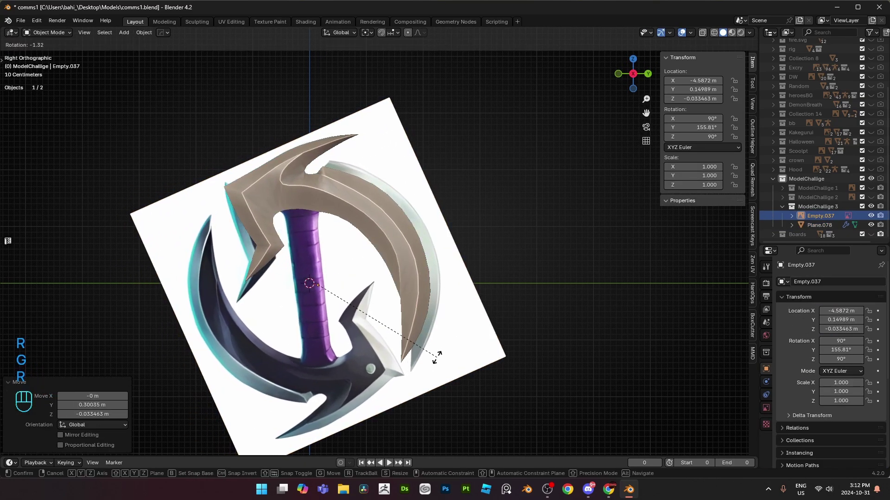
pyautogui.click(437, 358)
pyautogui.press('g')
pyautogui.click(427, 348)
pyautogui.hotkey('alt', 'z')
pyautogui.scroll(1, 400, 304)
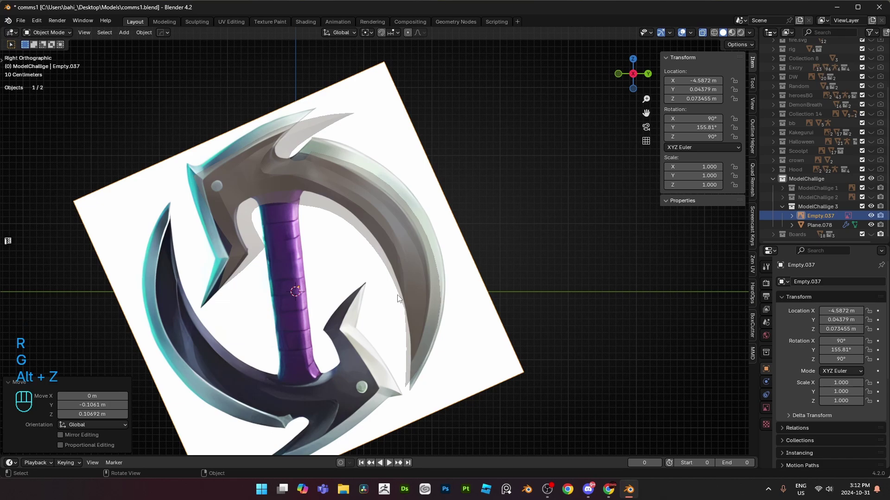
pyautogui.hotkey('alt', 'z')
pyautogui.scroll(-3, 402, 273)
# - Undo the reference image's rotations and moves
pyautogui.hotkey('ctrl', 'z')
pyautogui.hotkey('ctrl', 'z')
pyautogui.hotkey('ctrl', 'z')
pyautogui.hotkey('ctrl', 'z')
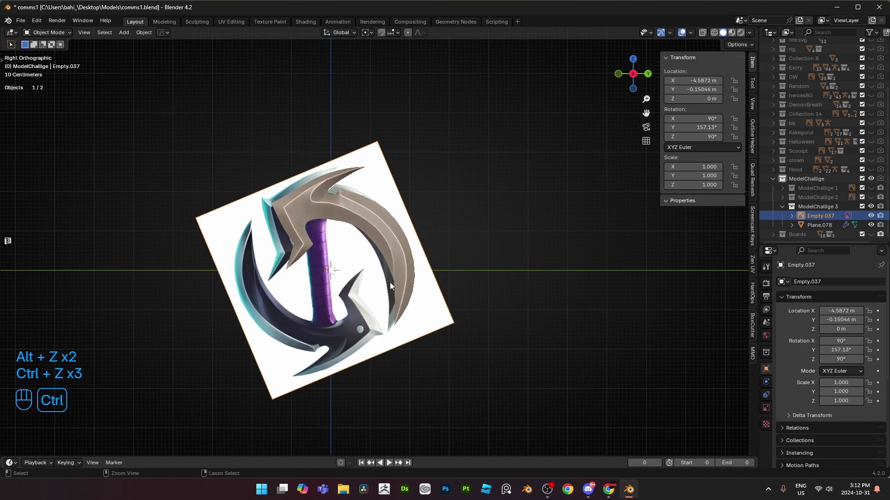
pyautogui.hotkey('ctrl', 'z')
# - Duplicate the reference image in place and hide the copy
pyautogui.scroll(1, 373, 298)
pyautogui.press('g')
pyautogui.hotkey('shift', 'd')
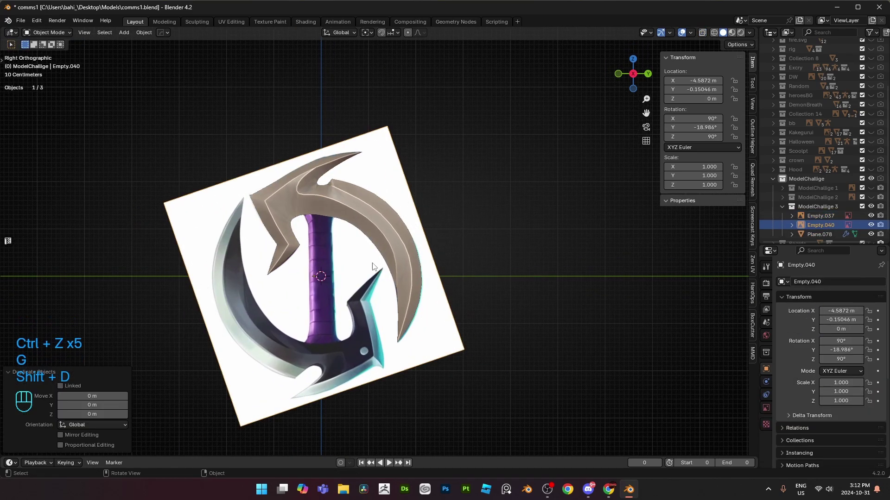
pyautogui.click(870, 225)
# - Rotate the original reference image to about 158° on Y and move it so its other blade overlaps the mesh
pyautogui.click(820, 216)
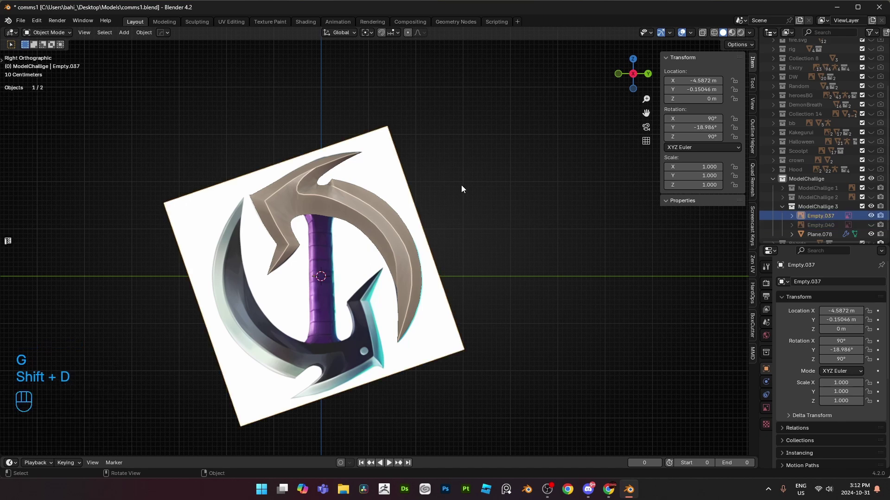
pyautogui.press('r')
pyautogui.click(279, 307)
pyautogui.press('g')
pyautogui.click(303, 294)
pyautogui.press('r')
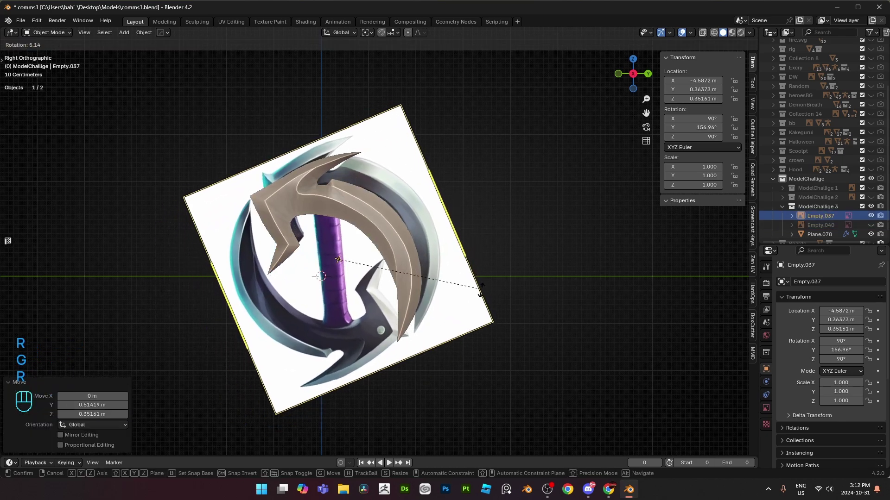
pyautogui.click(479, 298)
pyautogui.press('g')
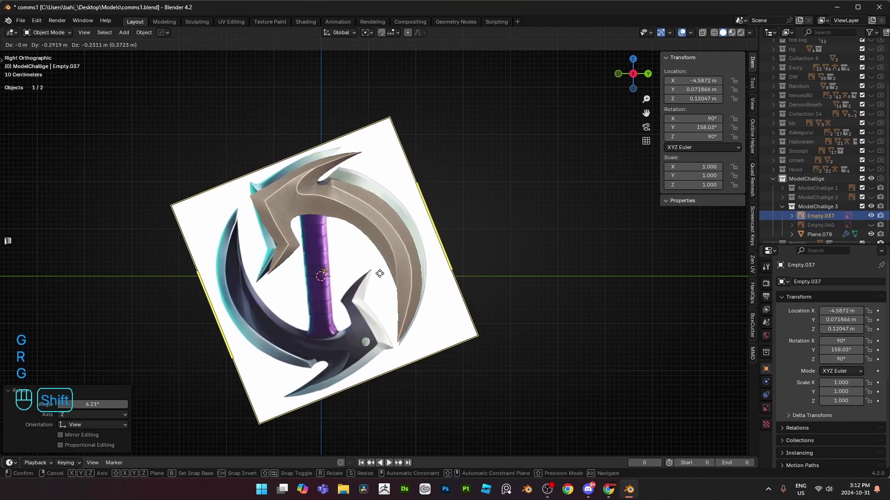
pyautogui.click(449, 291)
# - Adjust the reference image in see-through display to about 155.4° on Y, located near Y 0.204 m and Z 0.090 m
pyautogui.scroll(1, 449, 291)
pyautogui.hotkey('alt', 'z')
pyautogui.scroll(1, 449, 291)
pyautogui.press('g')
pyautogui.click(435, 283)
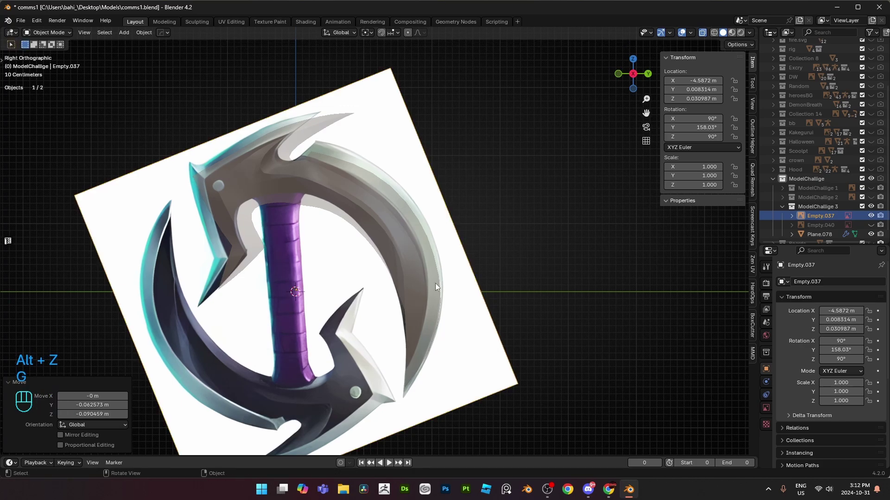
pyautogui.press('g')
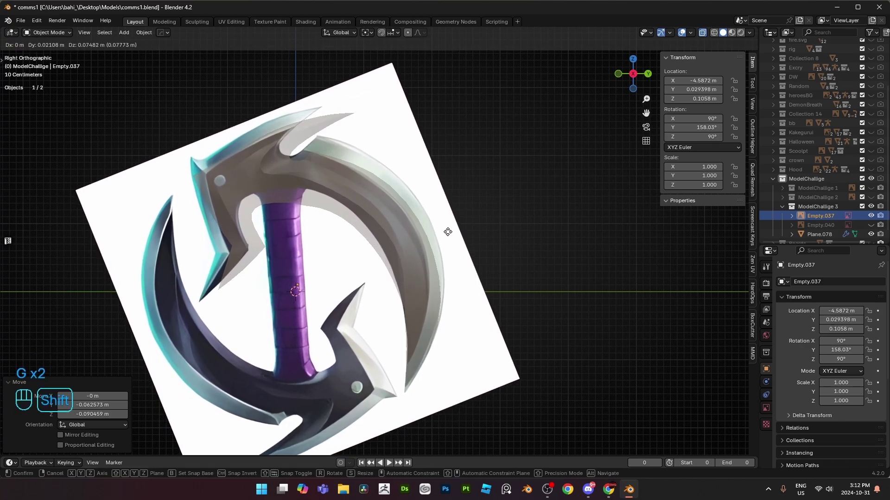
pyautogui.press('r')
pyautogui.press('g')
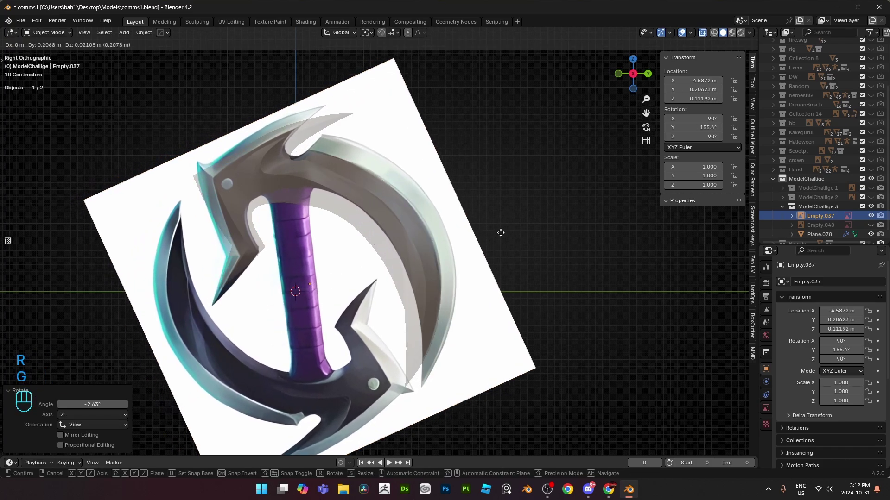
pyautogui.click(498, 247)
# - Move the reference image to about Y 0.236 m and Z 0.302 m and rotate it slightly to follow the mesh blade
pyautogui.hotkey('alt', 'z')
pyautogui.hotkey('alt', 'z')
pyautogui.scroll(-1, 490, 247)
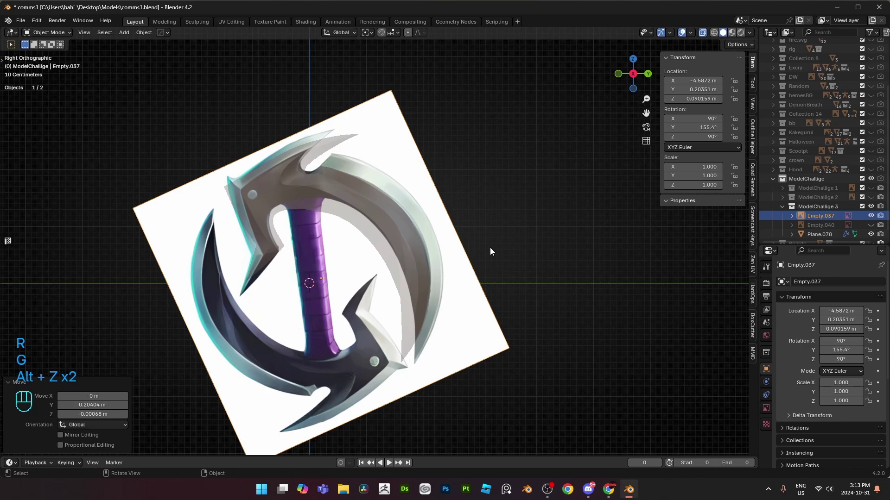
pyautogui.hotkey('alt', 'z')
pyautogui.press('g')
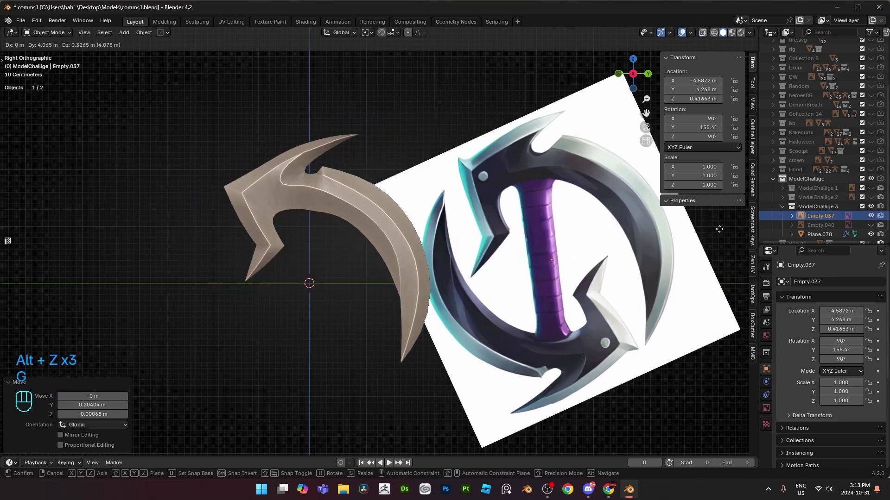
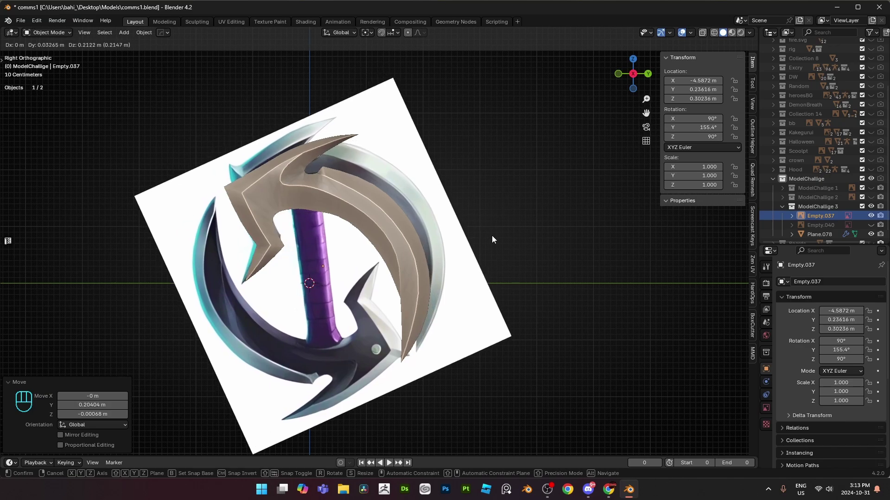
pyautogui.press('r')
pyautogui.click(485, 244)
# - Hide the blade mesh, rotate the reference image to about 160.65° on Y and shift it to about Y 0.252 m, Z 0.241 m
pyautogui.click(385, 212)
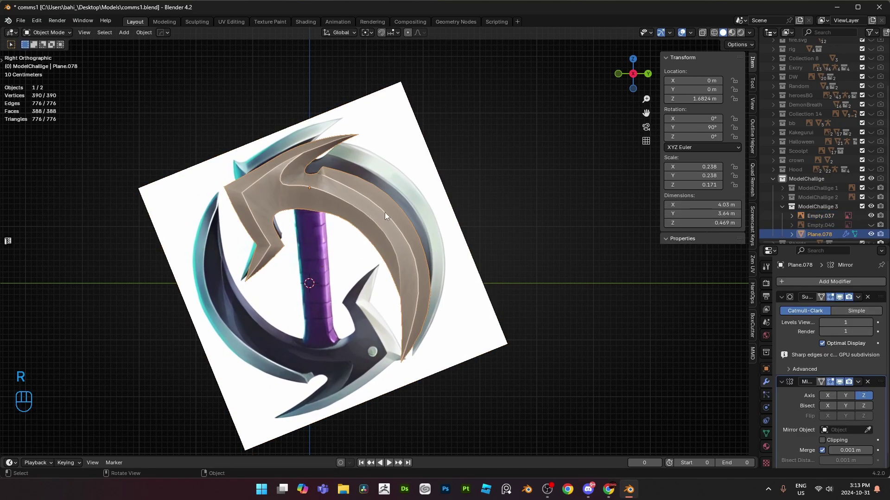
pyautogui.click(871, 235)
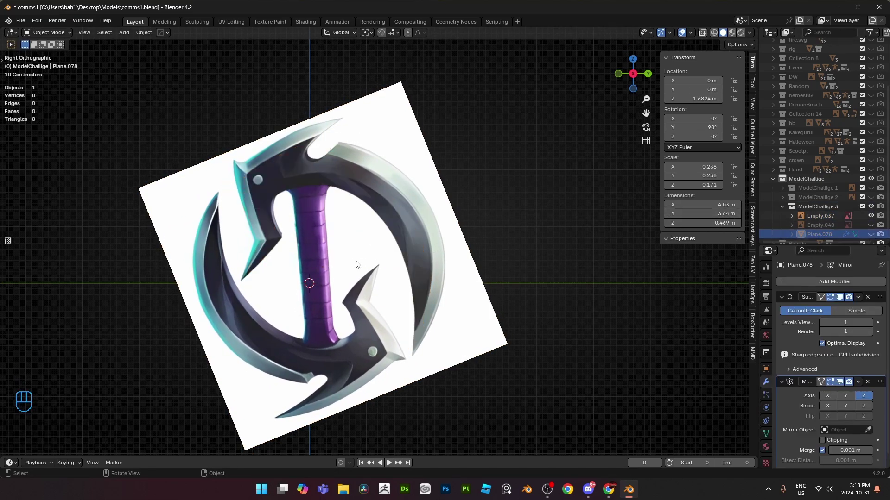
pyautogui.click(357, 265)
pyautogui.press('r')
pyautogui.click(477, 282)
pyautogui.press('g')
pyautogui.click(483, 297)
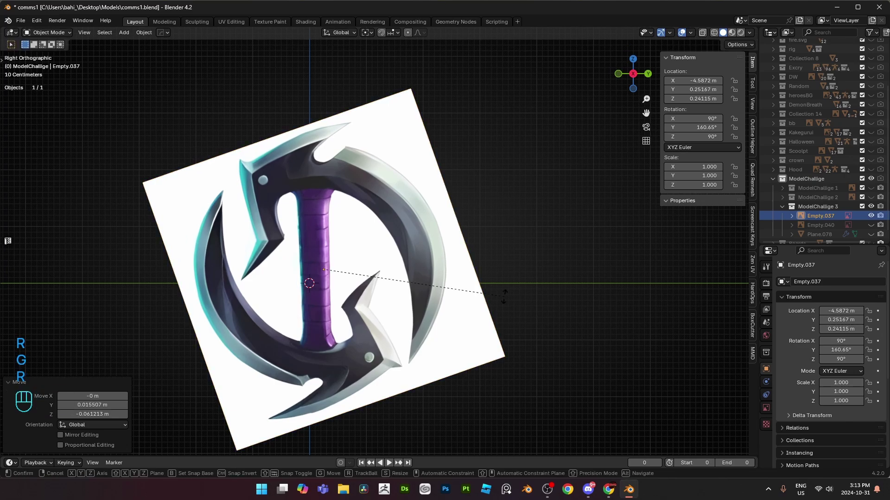
# - Fine-tune the reference image to about 160.68° rotation on Y and a Y location of about 0.230 m
pyautogui.press('r')
pyautogui.keyDown('shift'); pyautogui.click(504, 300); pyautogui.keyUp('shift')
pyautogui.press('g')
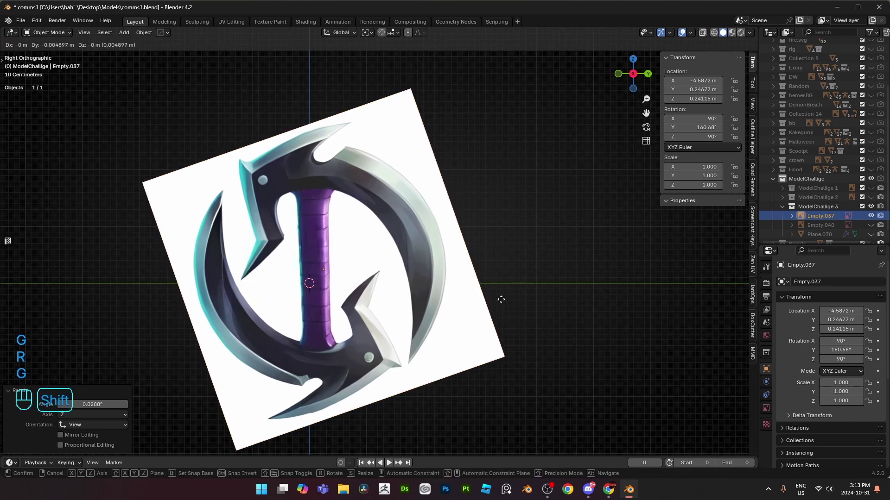
pyautogui.keyDown('shift'); pyautogui.click(493, 300); pyautogui.keyUp('shift')
pyautogui.press('r')
pyautogui.middleClick(515, 259)
pyautogui.rightClick(476, 297)
pyautogui.moveTo(474, 260); pyautogui.dragTo(485, 297, button='middle')
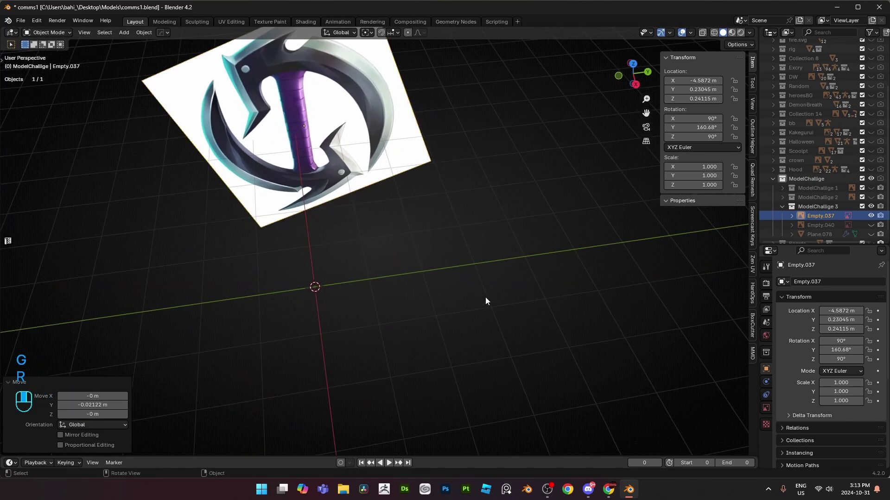
# - Rotate the reference image by about 7.87° around the global Z axis and return to the right side view
pyautogui.press('r')
pyautogui.middleClick(484, 260)
pyautogui.click(482, 247)
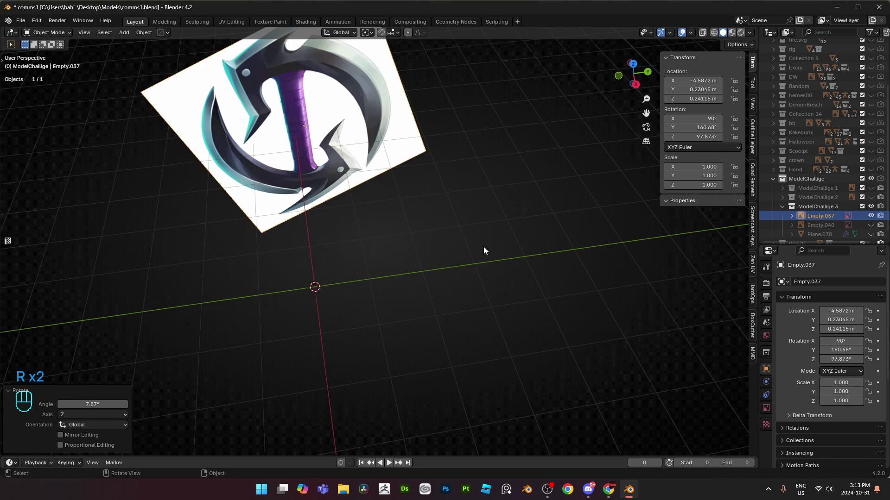
pyautogui.press('KP_3')
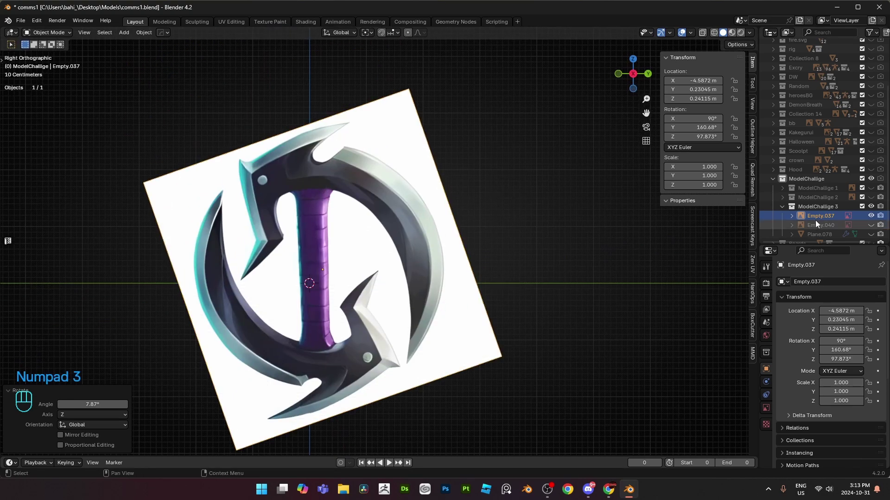
# - Compare the two reference images and the blade mesh by switching the visibility of Empty.037, Empty.040 and Plane.078
pyautogui.click(870, 217)
pyautogui.click(870, 225)
pyautogui.click(869, 214)
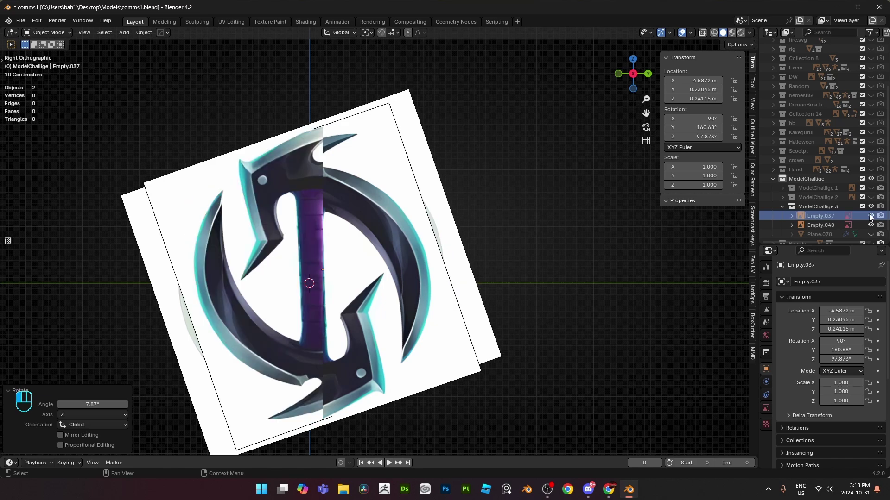
pyautogui.click(869, 224)
pyautogui.click(870, 224)
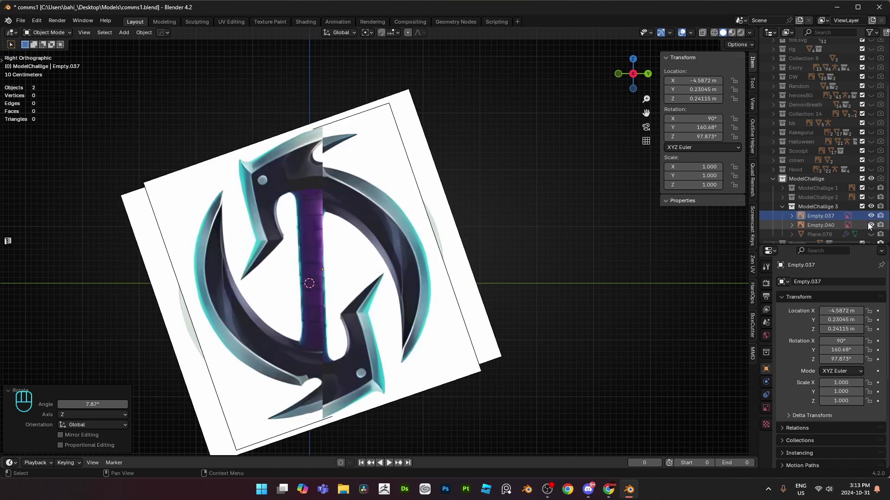
pyautogui.click(869, 216)
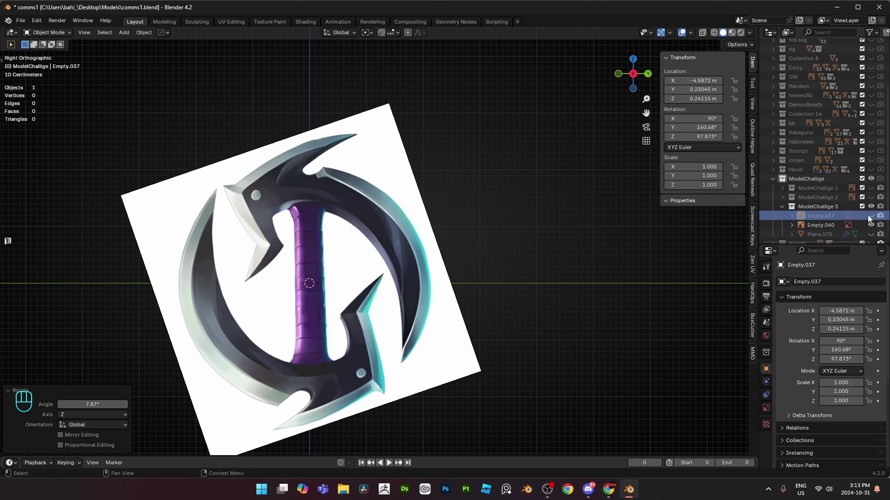
pyautogui.click(868, 215)
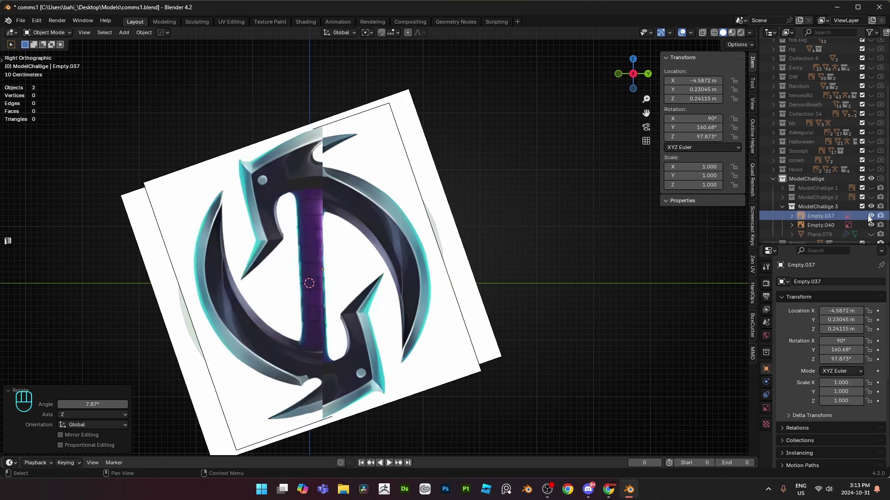
pyautogui.click(869, 221)
pyautogui.click(871, 234)
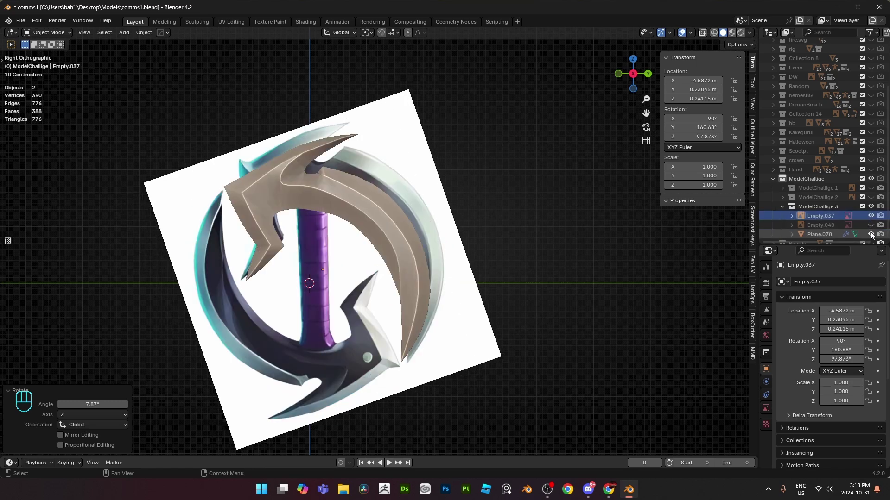
pyautogui.click(871, 234)
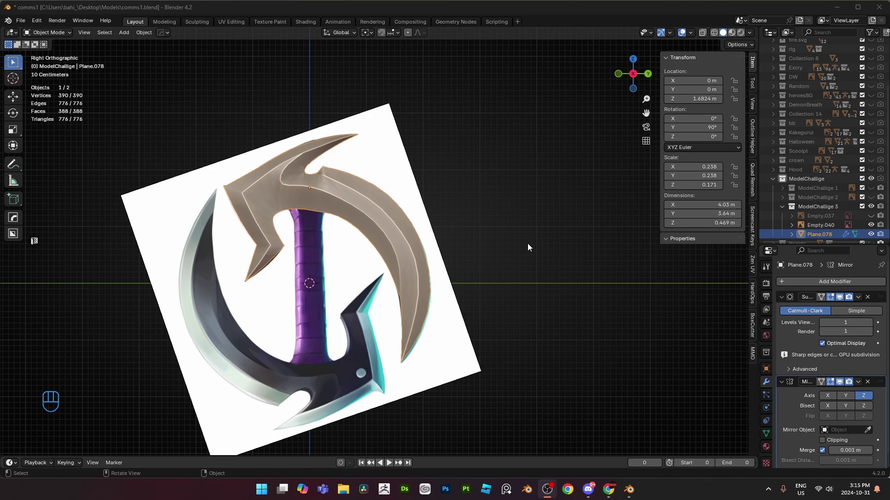
# - Edit the blade mesh and nudge two vertices around the notch at the long curved blade's base to match the reference
pyautogui.keyDown('shift'); pyautogui.moveTo(527, 243); pyautogui.dragTo(546, 220, button='middle'); pyautogui.keyUp('shift')
pyautogui.click(527, 243)
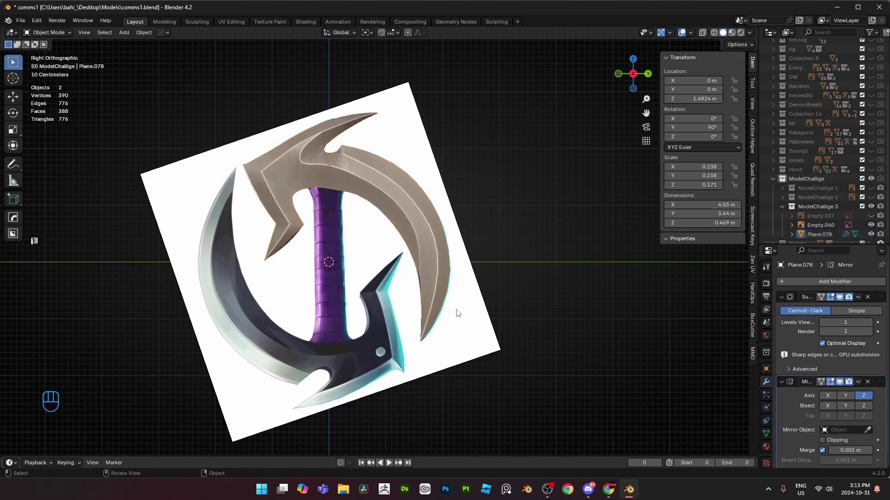
pyautogui.scroll(1, 457, 312)
pyautogui.keyDown('shift'); pyautogui.moveTo(368, 284); pyautogui.dragTo(376, 357, button='middle'); pyautogui.keyUp('shift')
pyautogui.press('Tab')
pyautogui.hotkey('alt', 'z')
pyautogui.scroll(4, 371, 208)
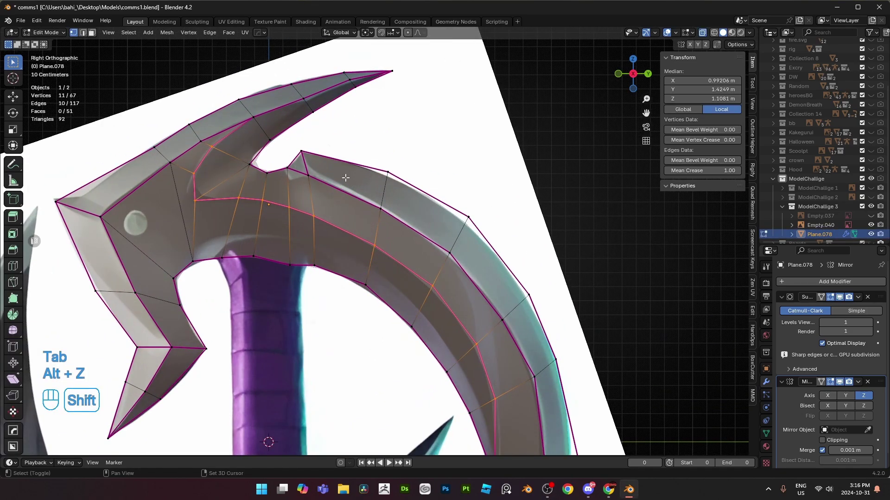
pyautogui.scroll(2, 373, 238)
pyautogui.press('1')
pyautogui.keyDown('shift'); pyautogui.moveTo(346, 178); pyautogui.dragTo(359, 204, button='middle'); pyautogui.keyUp('shift')
pyautogui.click(285, 213)
pyautogui.press('g')
pyautogui.click(272, 240)
pyautogui.hotkey('alt', 'z')
pyautogui.scroll(-2, 362, 240)
pyautogui.hotkey('alt', 'z')
pyautogui.click(340, 203)
pyautogui.press('g')
pyautogui.click(342, 204)
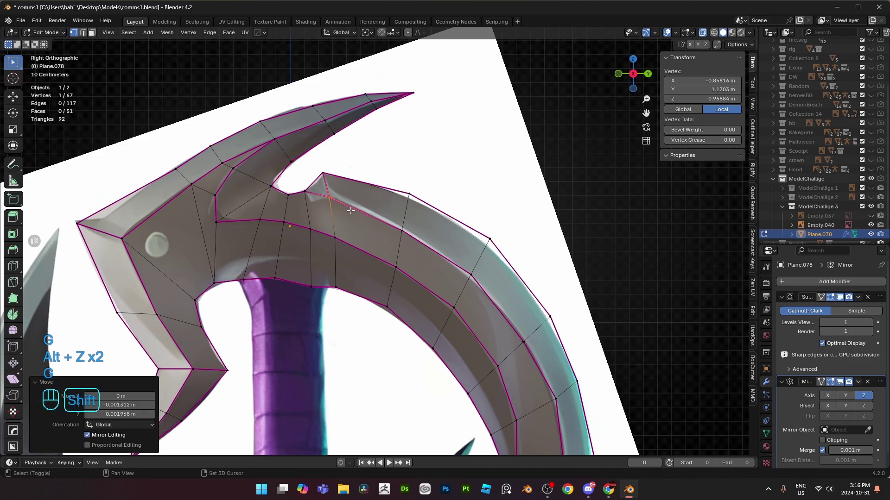
# - Move the next two bevel-line vertices of the long blade, shifting the second about 0.042 m on Y and 0.039 m on Z
pyautogui.hotkey('alt', 'z')
pyautogui.keyDown('shift'); pyautogui.moveTo(412, 237); pyautogui.dragTo(359, 164, button='middle'); pyautogui.keyUp('shift')
pyautogui.hotkey('alt', 'z')
pyautogui.click(356, 162)
pyautogui.hotkey('alt', 'z')
pyautogui.press('g')
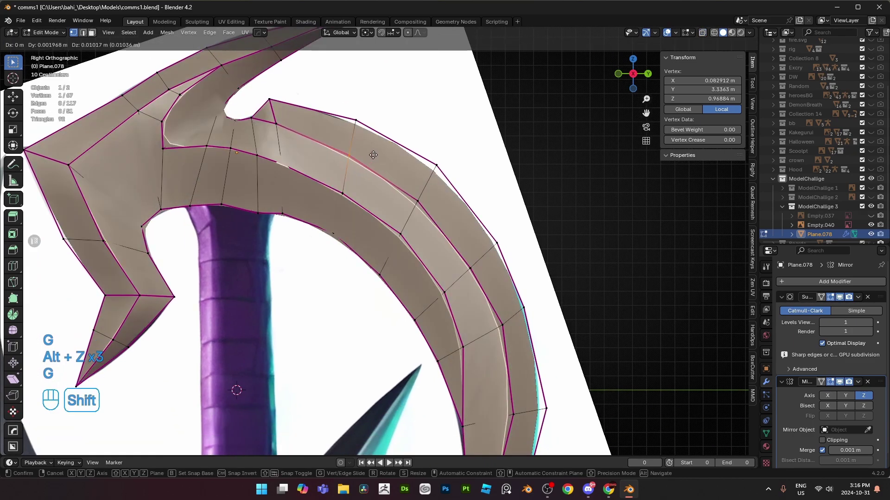
pyautogui.click(392, 126)
pyautogui.hotkey('alt', 'z')
pyautogui.click(429, 208)
pyautogui.hotkey('alt', 'z')
pyautogui.press('g')
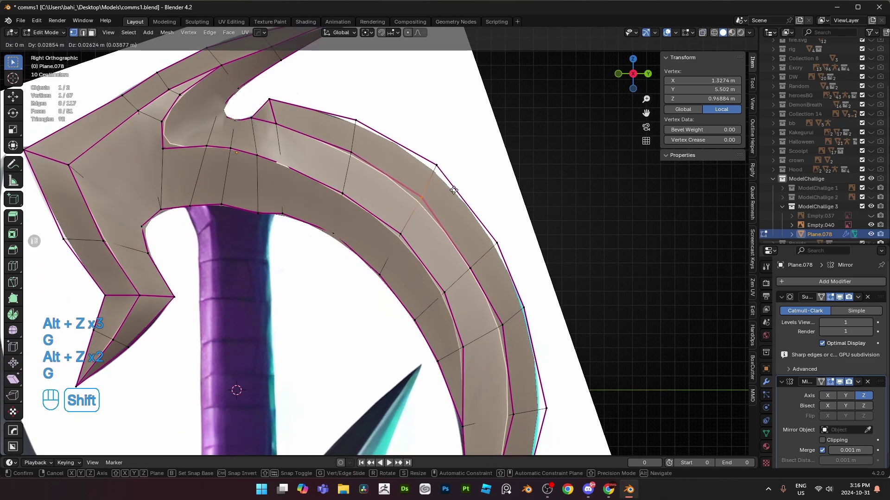
pyautogui.click(452, 192)
# - Shift the following bevel-line vertex outward to follow the reference, leave mesh editing and save the file
pyautogui.hotkey('alt', 'z')
pyautogui.hotkey('alt', 'z')
pyautogui.keyDown('shift'); pyautogui.moveTo(455, 220); pyautogui.dragTo(400, 140, button='middle'); pyautogui.keyUp('shift')
pyautogui.hotkey('alt', 'z')
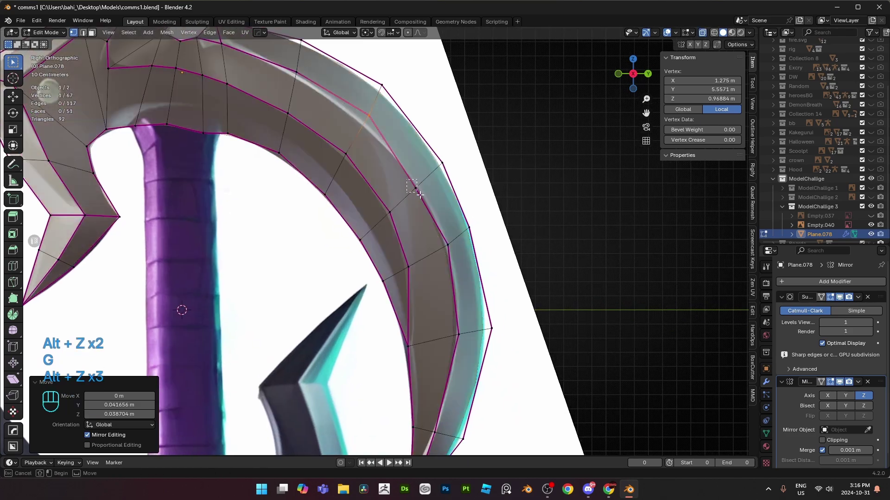
pyautogui.click(416, 189)
pyautogui.hotkey('alt', 'z')
pyautogui.press('g')
pyautogui.click(439, 185)
pyautogui.scroll(-5, 426, 190)
pyautogui.press('Tab')
pyautogui.click(404, 186)
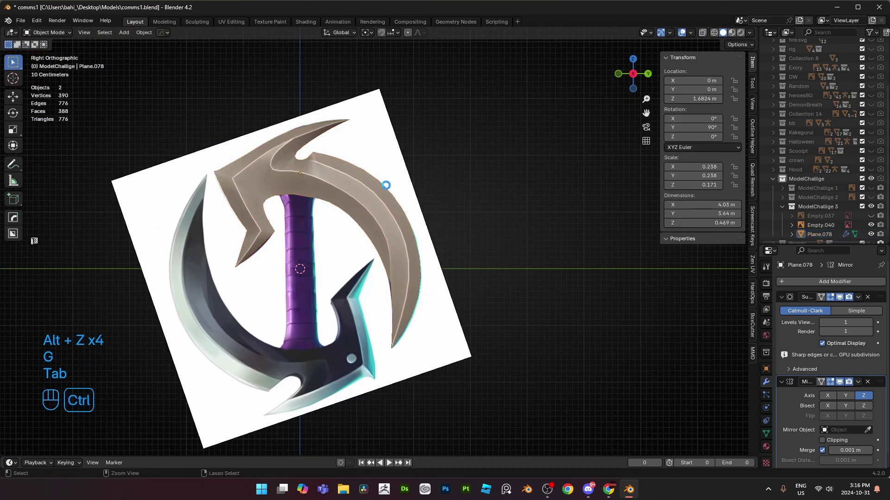
pyautogui.hotkey('ctrl', 's')
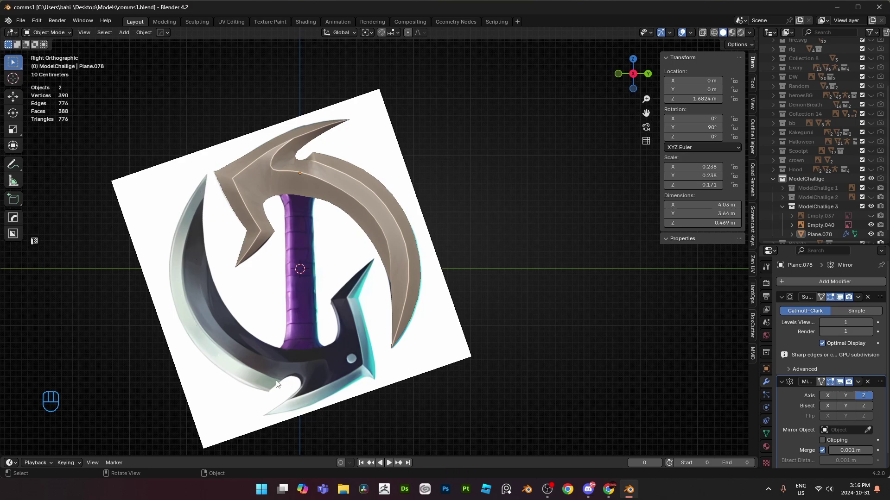
# - Move the two bevel-line vertices nearest the long blade's lower tip outward to narrow its sharpened edge
pyautogui.press('Tab')
pyautogui.hotkey('alt', 'z')
pyautogui.scroll(4, 377, 261)
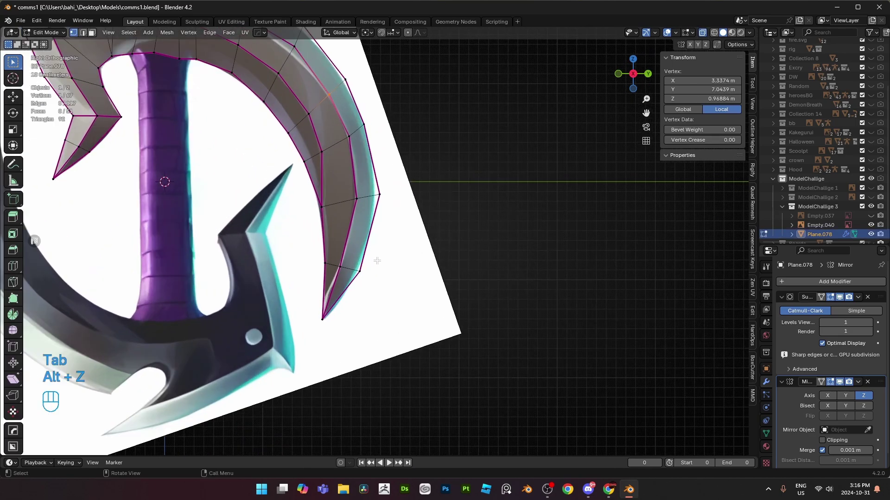
pyautogui.hotkey('alt', 'z')
pyautogui.click(341, 269)
pyautogui.press('g')
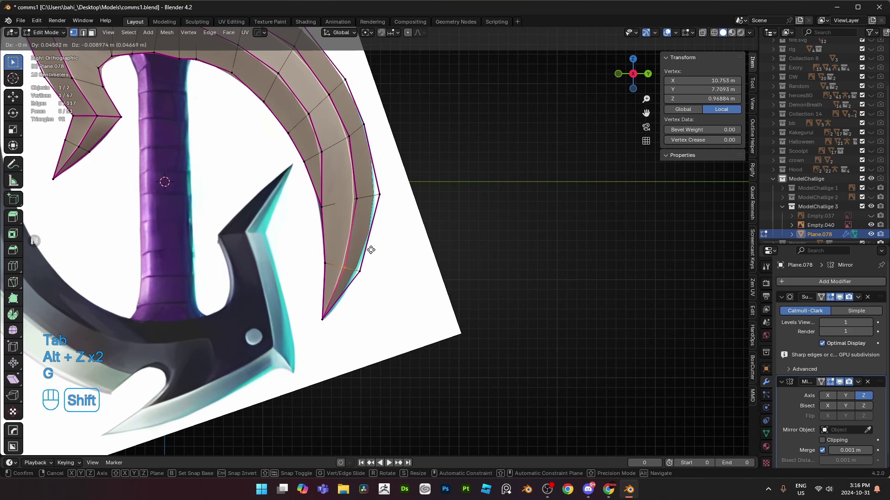
pyautogui.click(372, 250)
pyautogui.keyDown('shift'); pyautogui.moveTo(371, 250); pyautogui.dragTo(390, 270, button='middle'); pyautogui.keyUp('shift')
pyautogui.hotkey('alt', 'z')
pyautogui.click(376, 220)
pyautogui.hotkey('alt', 'z')
pyautogui.press('g')
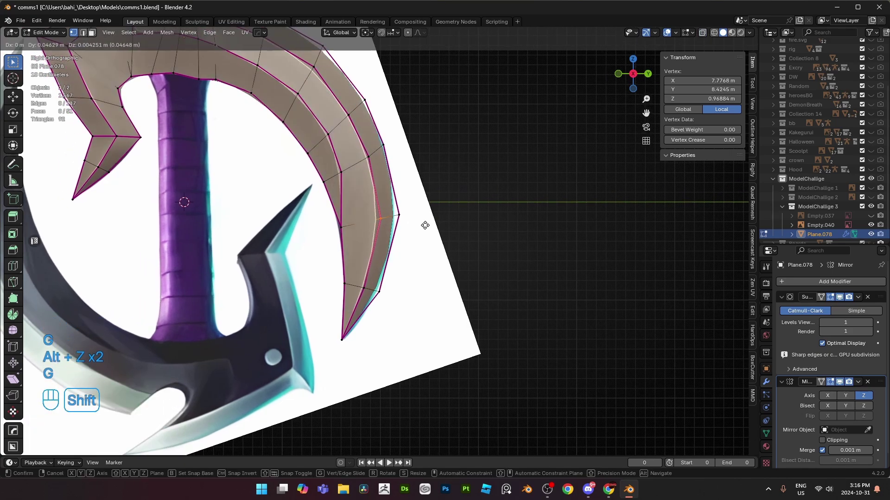
pyautogui.click(426, 226)
# - Fine-tune the last bevel-line vertex and shift the one above it about 0.012 m on Y and 0.017 m on Z
pyautogui.press('Tab')
pyautogui.keyDown('shift'); pyautogui.moveTo(422, 227); pyautogui.dragTo(449, 252, button='middle'); pyautogui.keyUp('shift')
pyautogui.scroll(-1, 438, 244)
pyautogui.press('Tab')
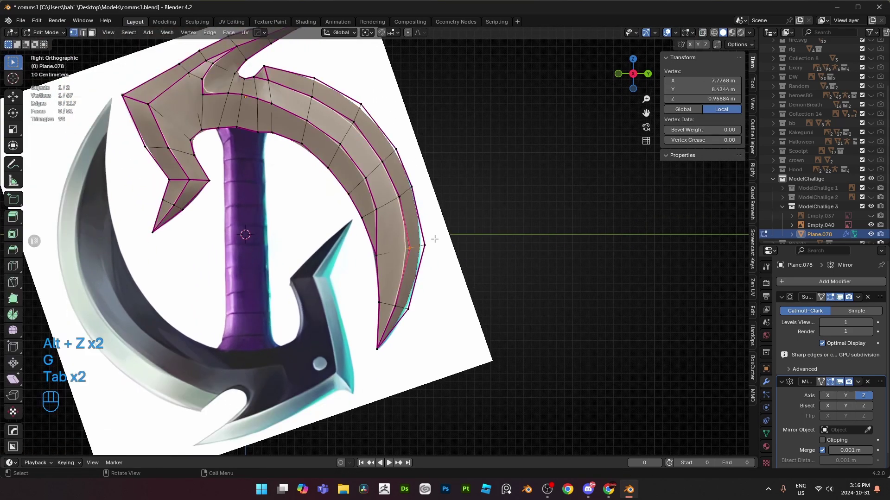
pyautogui.press('g')
pyautogui.click(435, 238)
pyautogui.hotkey('alt', 'z')
pyautogui.click(400, 197)
pyautogui.hotkey('alt', 'z')
pyautogui.press('g')
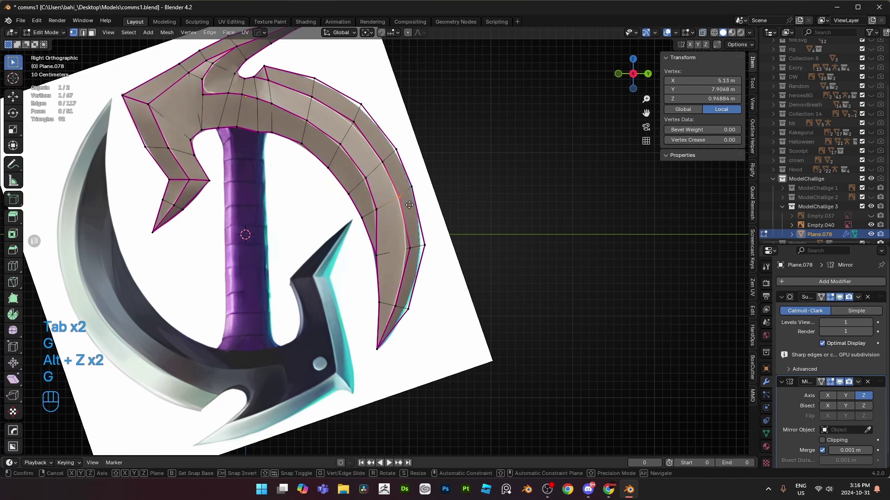
pyautogui.press('shift')
pyautogui.click(419, 199)
pyautogui.keyDown('shift'); pyautogui.moveTo(352, 155); pyautogui.dragTo(394, 198, button='middle'); pyautogui.keyUp('shift')
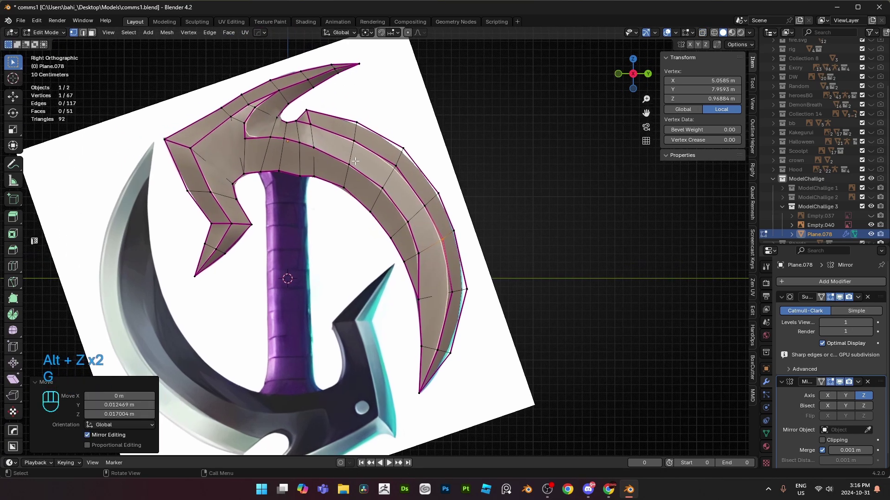
# - Crease the short edge between the notch and the long blade's bevel line to 1.00
pyautogui.press('Tab')
pyautogui.press('Tab')
pyautogui.keyDown('shift'); pyautogui.moveTo(332, 130); pyautogui.dragTo(322, 168, button='middle'); pyautogui.keyUp('shift')
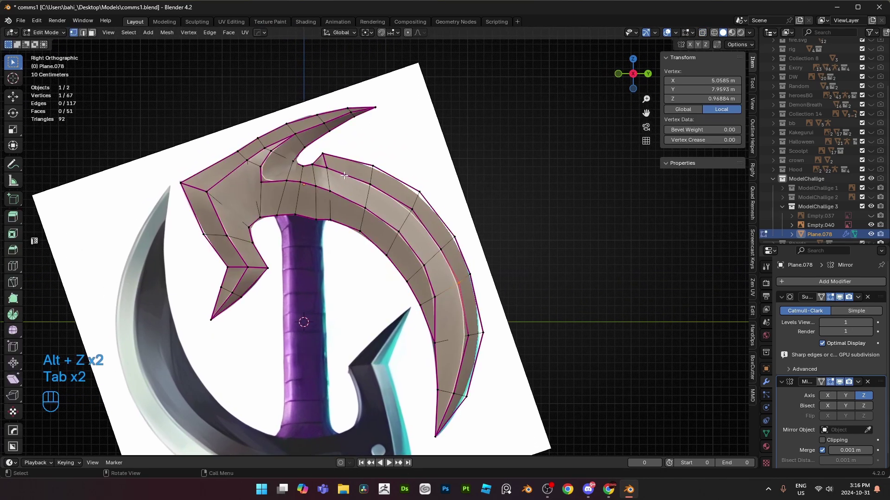
pyautogui.press('2')
pyautogui.click(322, 168)
pyautogui.rightClick(483, 210)
pyautogui.click(482, 211)
pyautogui.press('Tab')
pyautogui.keyDown('shift'); pyautogui.moveTo(416, 195); pyautogui.dragTo(452, 181, button='middle'); pyautogui.keyUp('shift')
pyautogui.scroll(7, 454, 255)
pyautogui.press('Tab')
pyautogui.press('1')
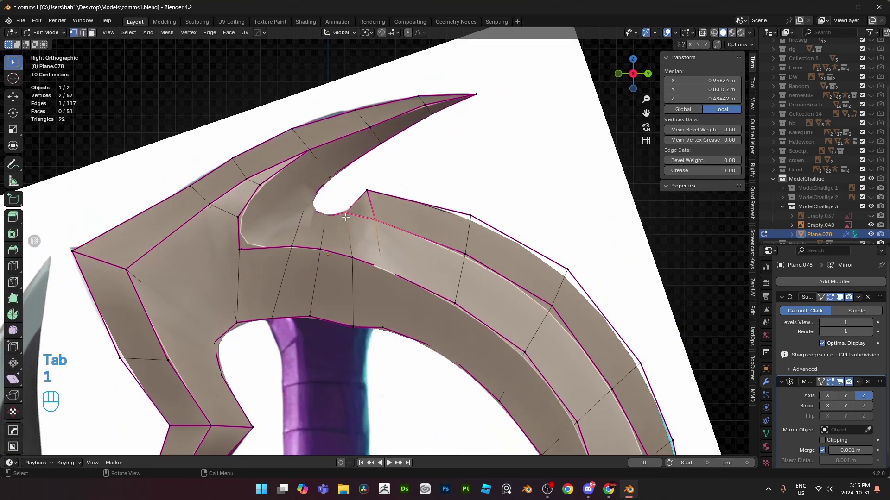
# - Select the chain of rim vertices running from the notch along the inner edge of the upper hook
pyautogui.hotkey('alt', 'z')
pyautogui.click(345, 213)
pyautogui.keyDown('ctrl'); pyautogui.click(332, 172); pyautogui.keyUp('ctrl')
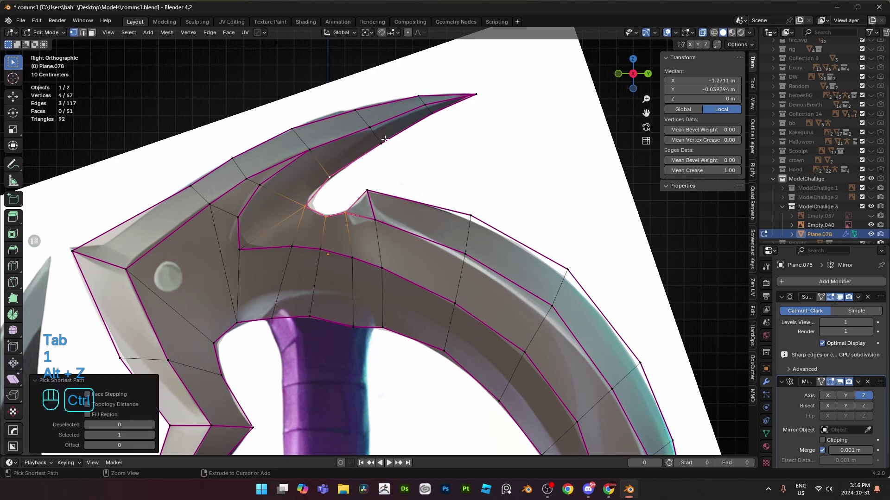
pyautogui.keyDown('ctrl'); pyautogui.click(430, 115); pyautogui.keyUp('ctrl')
pyautogui.hotkey('alt', 'z')
pyautogui.scroll(-4, 408, 176)
pyautogui.keyDown('shift'); pyautogui.moveTo(392, 212); pyautogui.dragTo(387, 271, button='middle'); pyautogui.keyUp('shift')
pyautogui.scroll(3, 387, 260)
pyautogui.hotkey('alt', 'z')
pyautogui.scroll(1, 390, 219)
pyautogui.hotkey('alt', 'z')
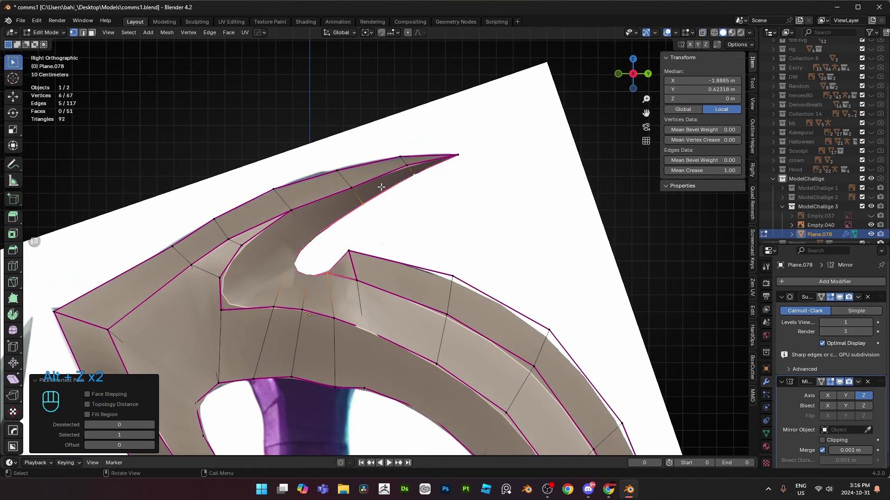
pyautogui.press('Tab')
pyautogui.press('g')
pyautogui.rightClick(372, 198)
pyautogui.press('Tab')
pyautogui.hotkey('alt', 'z')
pyautogui.press('Tab')
pyautogui.press('g')
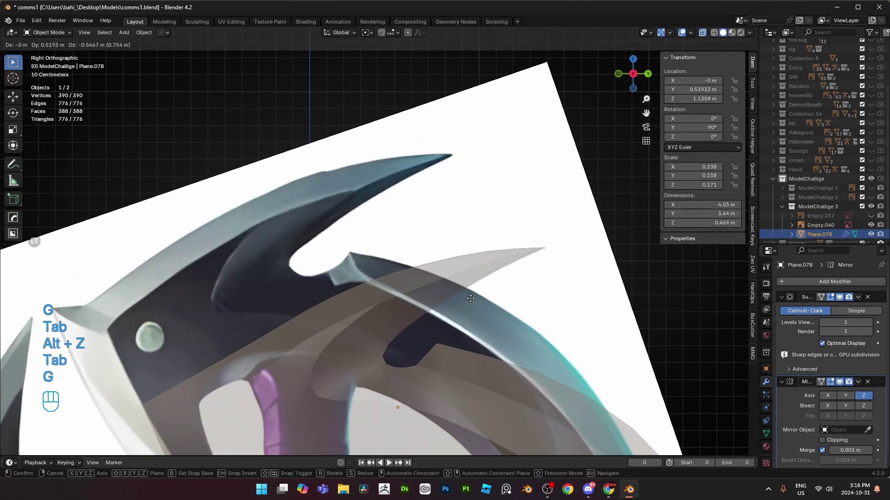
pyautogui.rightClick(364, 202)
pyautogui.press('Tab')
pyautogui.hotkey('alt', 'z')
pyautogui.keyDown('shift'); pyautogui.moveTo(362, 203); pyautogui.dragTo(399, 207, button='middle'); pyautogui.keyUp('shift')
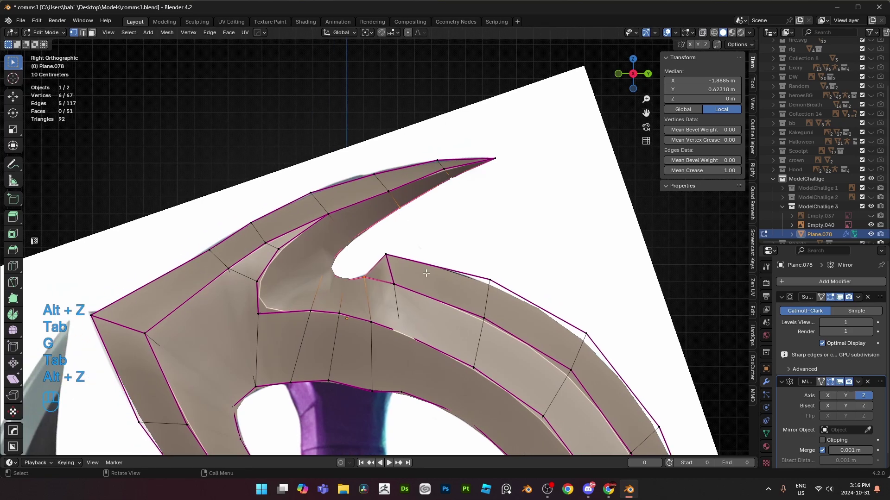
# - Turn off Merge in the Mirror modifier and move the selected rim vertices outward along the global X axis
pyautogui.click(822, 450)
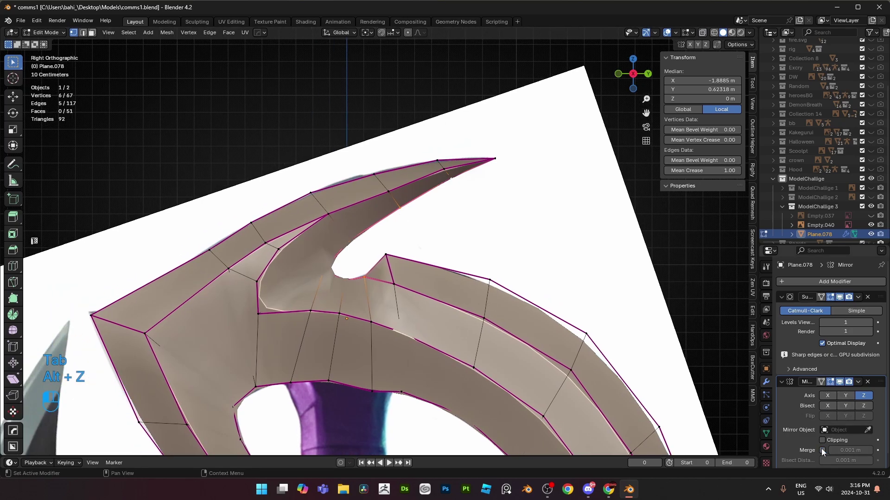
pyautogui.moveTo(547, 259); pyautogui.dragTo(471, 272, button='middle')
pyautogui.press('g')
pyautogui.press('shift')
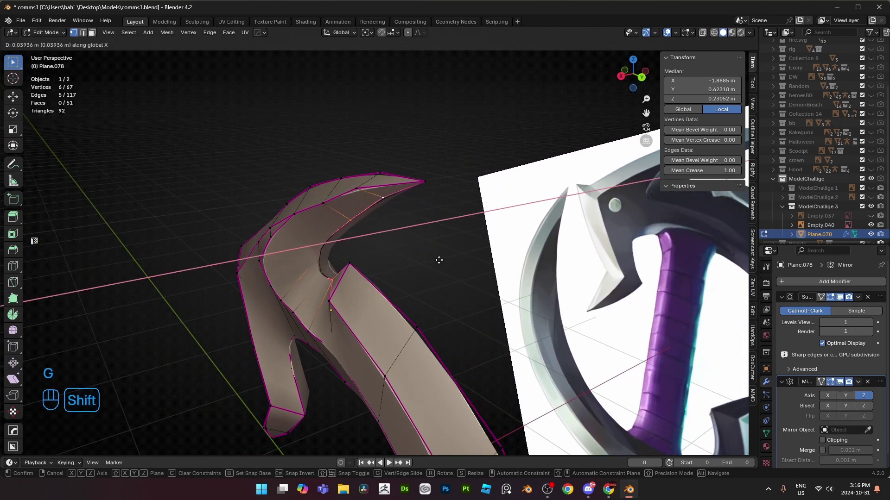
pyautogui.click(326, 260)
# - With Clipping enabled in the Mirror modifier, extrude the rim, including the hook tip and long blade's corner, along X to the mirror plane
pyautogui.moveTo(327, 260); pyautogui.dragTo(428, 181, button='middle')
pyautogui.keyDown('shift'); pyautogui.click(406, 268); pyautogui.keyUp('shift')
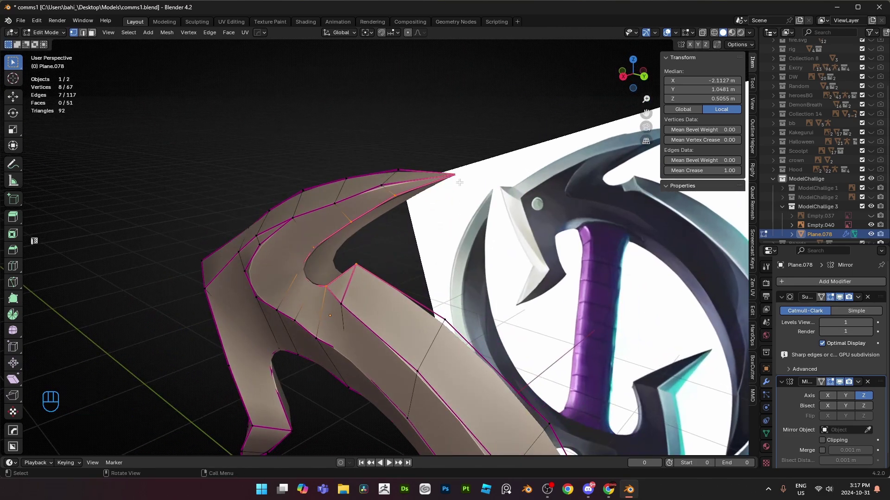
pyautogui.keyDown('shift'); pyautogui.click(425, 174); pyautogui.keyUp('shift')
pyautogui.click(822, 441)
pyautogui.scroll(-1, 814, 420)
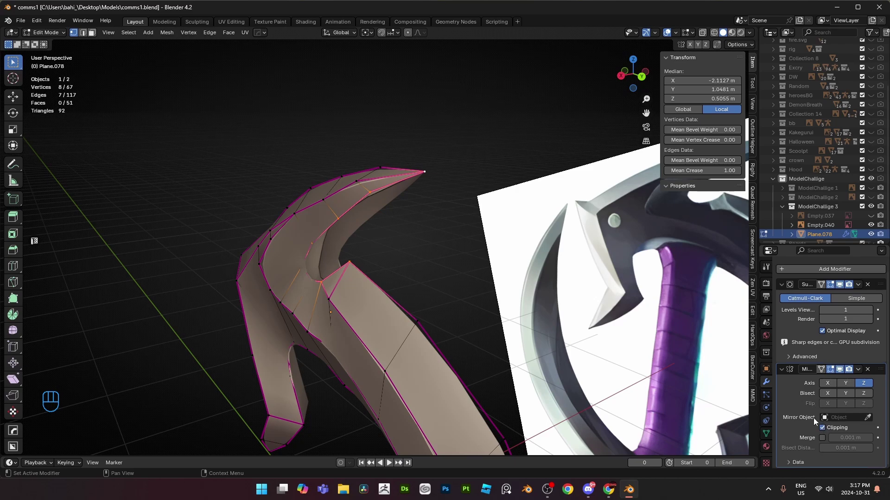
pyautogui.moveTo(348, 251); pyautogui.dragTo(341, 256, button='middle')
pyautogui.press('e')
pyautogui.press('x')
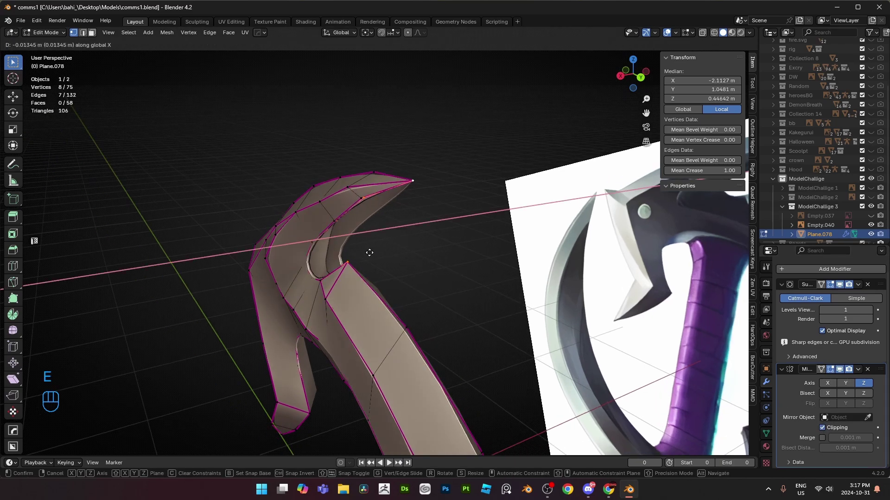
pyautogui.click(459, 270)
# - Merge all vertices of the blade mesh by distance with a 0.0001 m threshold
pyautogui.moveTo(463, 271); pyautogui.dragTo(430, 254, button='middle')
pyautogui.press('a')
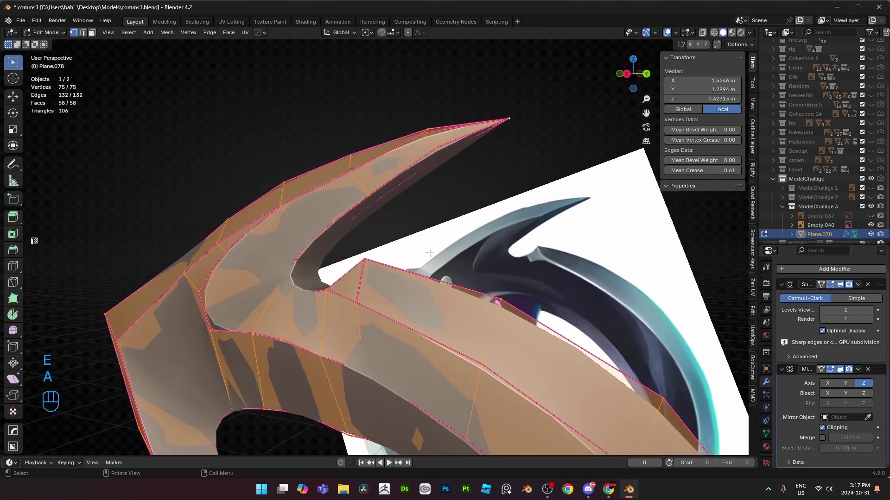
pyautogui.press('m')
pyautogui.click(429, 254)
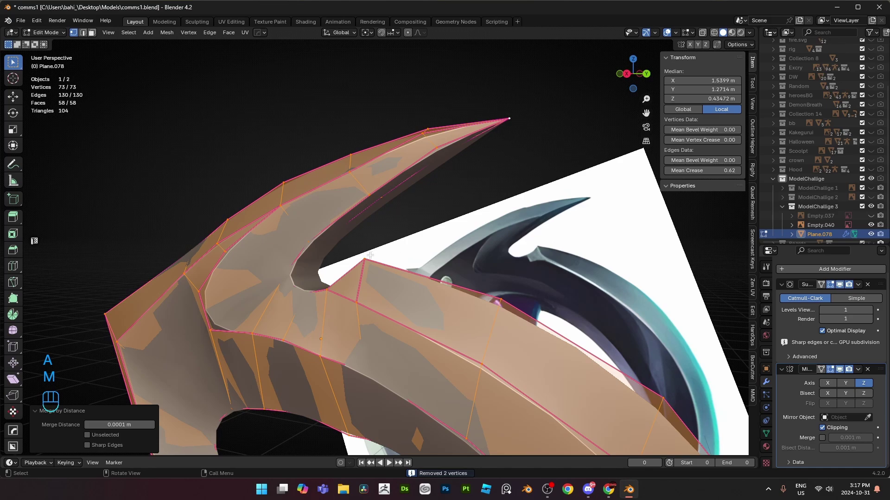
# - In right orthographic view, nudge the bevel-line vertex near the upper hook's tip onto the reference line
pyautogui.press('Tab')
pyautogui.moveTo(498, 137); pyautogui.dragTo(422, 253, button='middle')
pyautogui.press('KP_3')
pyautogui.scroll(-5, 422, 255)
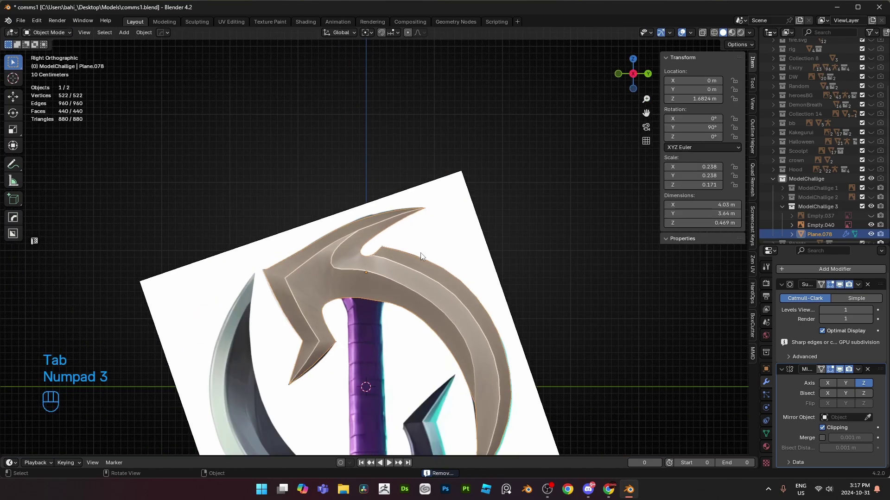
pyautogui.scroll(8, 436, 278)
pyautogui.scroll(3, 399, 259)
pyautogui.press('Tab')
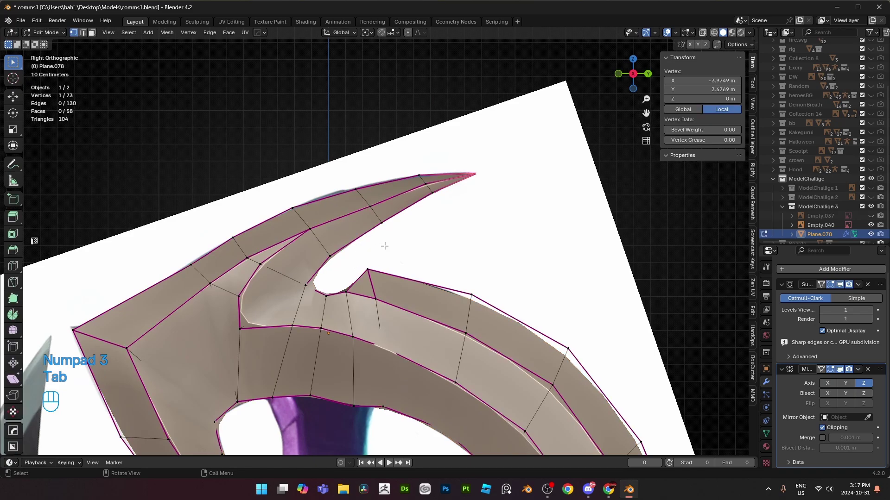
pyautogui.hotkey('alt', 'z')
pyautogui.press('g')
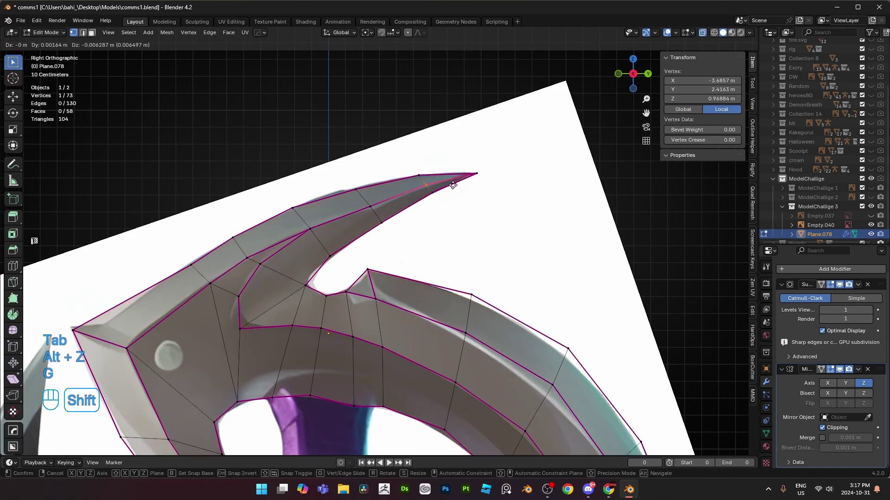
pyautogui.click(453, 185)
pyautogui.hotkey('alt', 'z')
pyautogui.press('Tab')
# - Compare the whole blade's silhouette and bevel lines with the reference image, solid and see-through
pyautogui.scroll(-3, 407, 234)
pyautogui.keyDown('shift'); pyautogui.moveTo(407, 234); pyautogui.dragTo(409, 90, button='middle'); pyautogui.keyUp('shift')
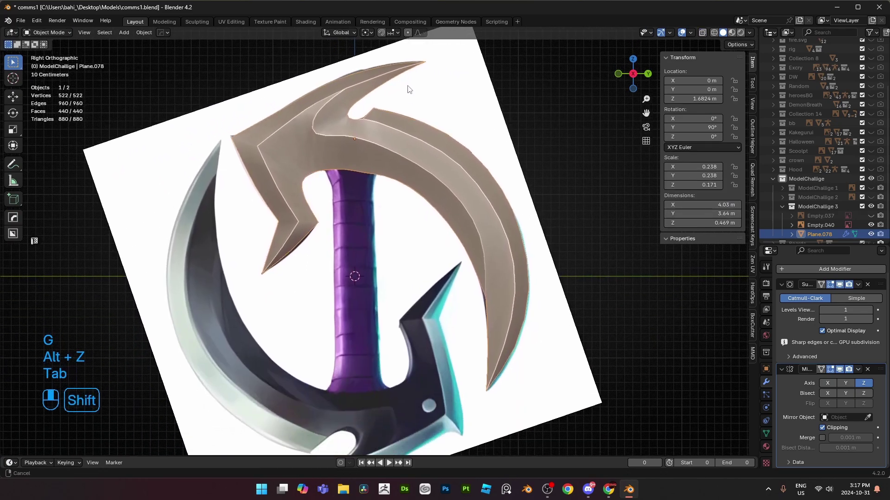
pyautogui.scroll(-1, 408, 90)
pyautogui.keyDown('shift'); pyautogui.moveTo(407, 276); pyautogui.dragTo(402, 225, button='middle'); pyautogui.keyUp('shift')
pyautogui.keyDown('shift'); pyautogui.moveTo(366, 139); pyautogui.dragTo(370, 204, button='middle'); pyautogui.keyUp('shift')
pyautogui.hotkey('alt', 'z')
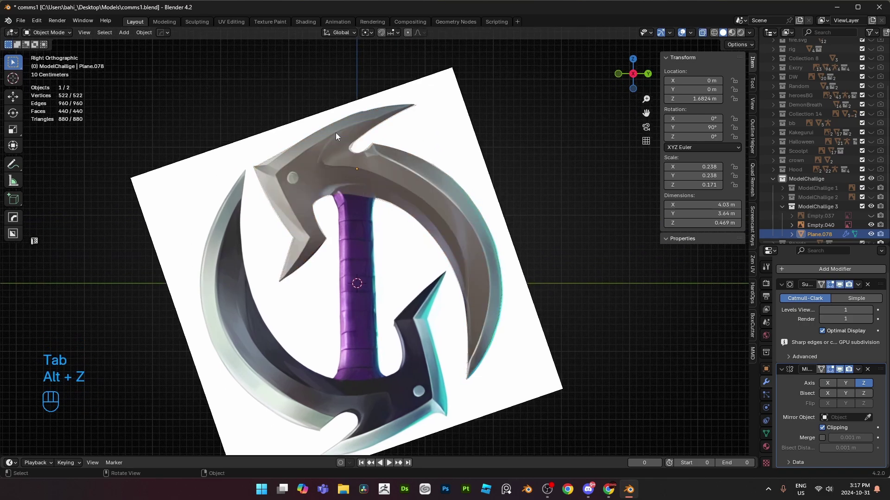
pyautogui.hotkey('alt', 'z')
pyautogui.keyDown('shift'); pyautogui.moveTo(349, 121); pyautogui.dragTo(357, 228, button='middle'); pyautogui.keyUp('shift')
pyautogui.scroll(3, 362, 244)
pyautogui.click(452, 234)
pyautogui.press('g')
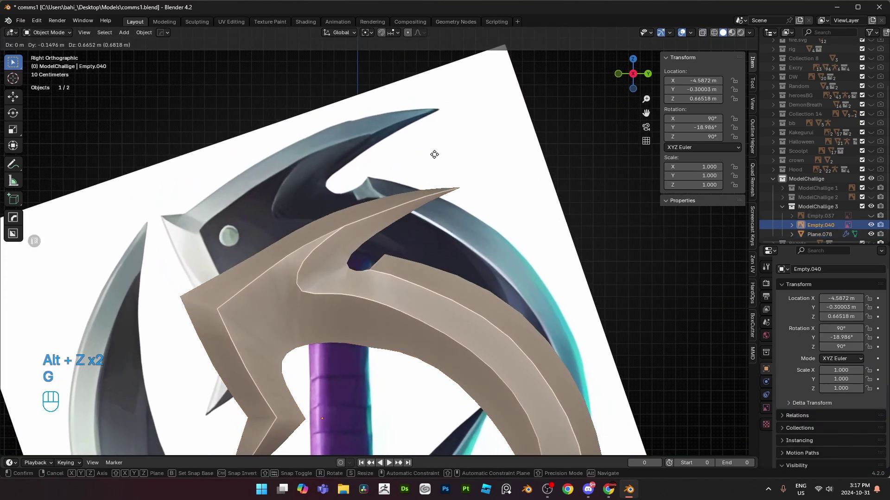
pyautogui.rightClick(434, 154)
pyautogui.press('g')
pyautogui.rightClick(423, 130)
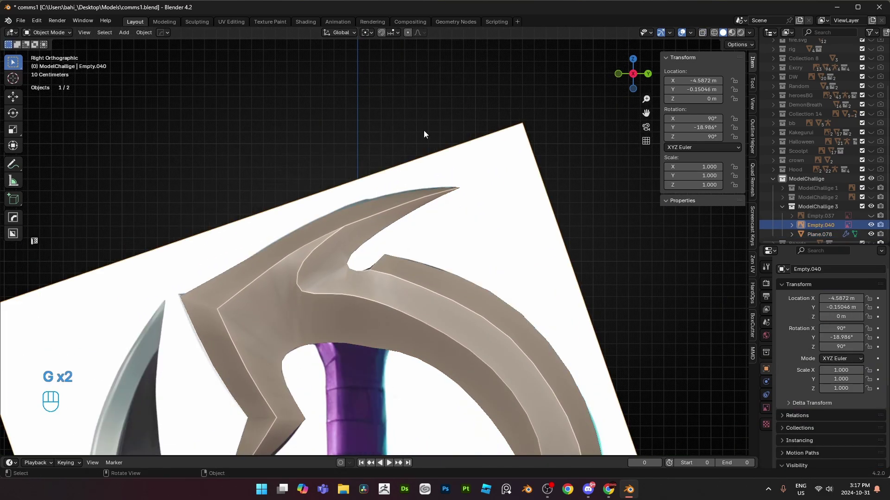
pyautogui.hotkey('alt', 'z')
pyautogui.scroll(1, 385, 232)
pyautogui.scroll(1, 383, 230)
pyautogui.hotkey('alt', 'z')
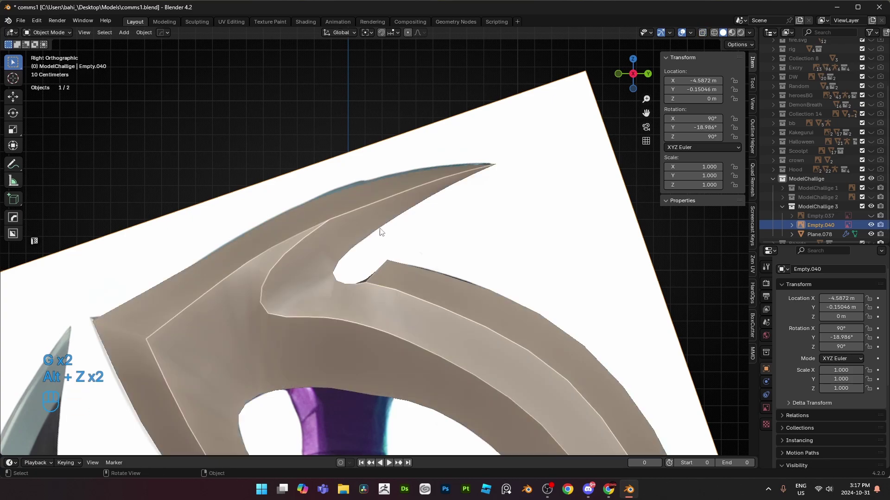
pyautogui.press('g')
pyautogui.rightClick(472, 165)
pyautogui.hotkey('alt', 'z')
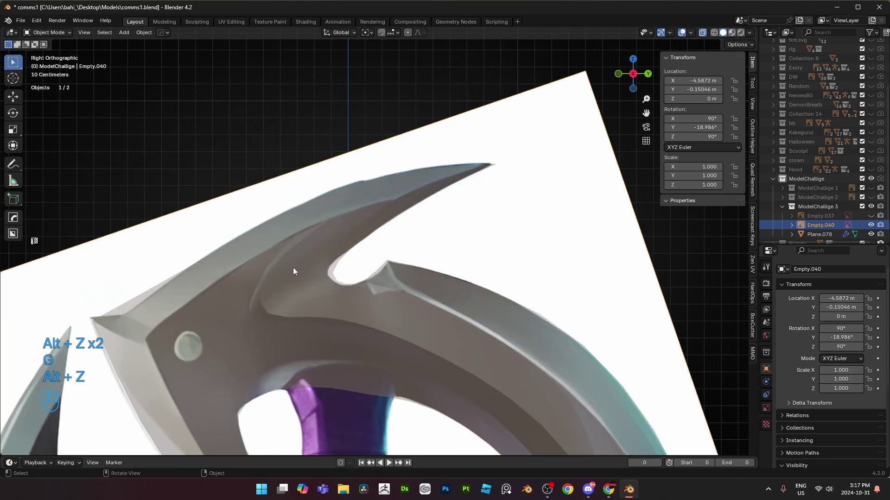
# - Examine the blade's edge layout against the reference around the outer corner, notch and long blade, previewing a loop cut
pyautogui.hotkey('alt', 'z')
pyautogui.click(283, 268)
pyautogui.press('Tab')
pyautogui.hotkey('alt', 'z')
pyautogui.keyDown('shift'); pyautogui.moveTo(281, 266); pyautogui.dragTo(323, 212, button='middle'); pyautogui.keyUp('shift')
pyautogui.scroll(1, 315, 232)
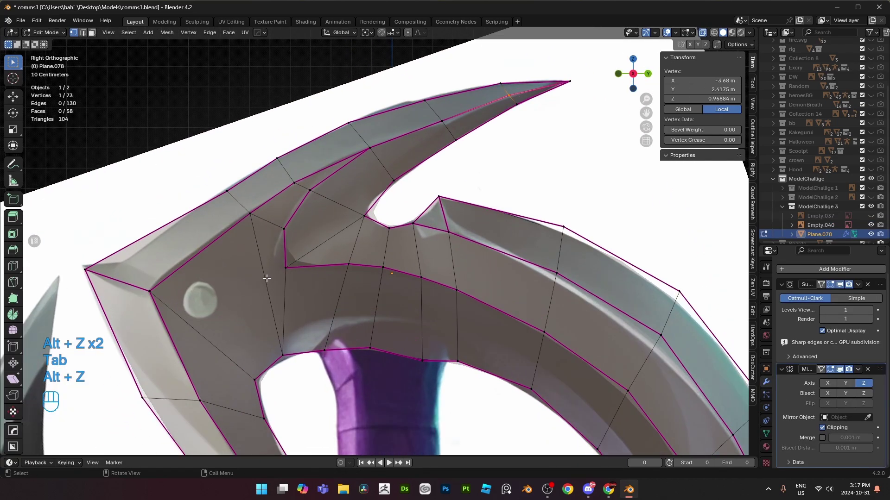
pyautogui.scroll(-1, 277, 258)
pyautogui.keyDown('shift'); pyautogui.moveTo(275, 256); pyautogui.dragTo(318, 159, button='middle'); pyautogui.keyUp('shift')
pyautogui.hotkey('ctrl', 'r')
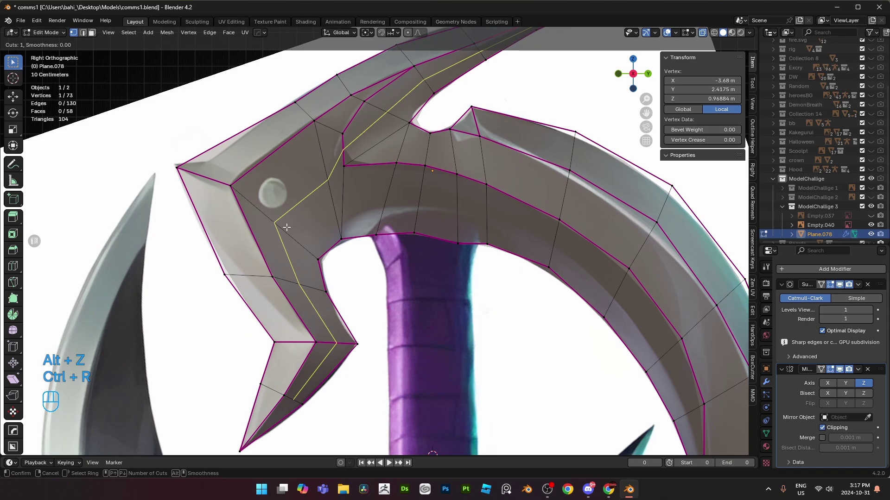
pyautogui.rightClick(287, 228)
pyautogui.scroll(-1, 305, 224)
pyautogui.keyDown('shift'); pyautogui.moveTo(410, 185); pyautogui.dragTo(440, 280, button='middle'); pyautogui.keyUp('shift')
pyautogui.scroll(1, 394, 272)
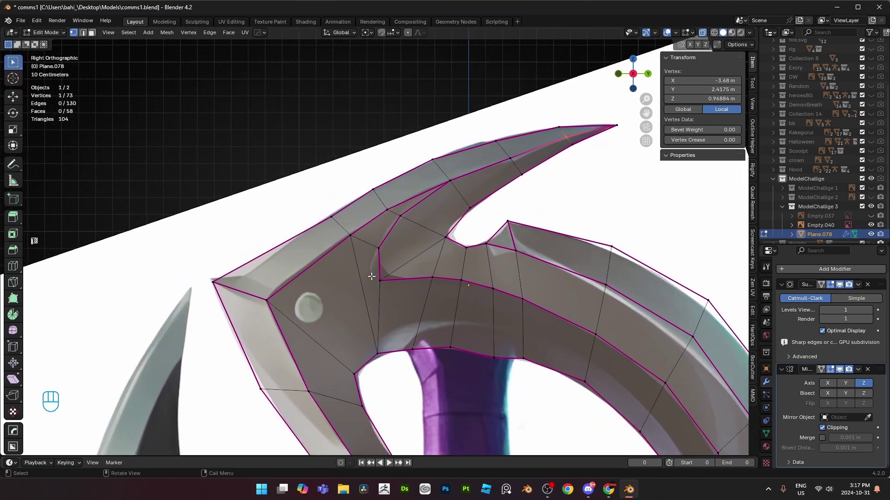
pyautogui.keyDown('shift'); pyautogui.moveTo(371, 276); pyautogui.dragTo(342, 159, button='middle'); pyautogui.keyUp('shift')
pyautogui.scroll(-3, 407, 214)
pyautogui.hotkey('alt', 'z')
pyautogui.press('Tab')
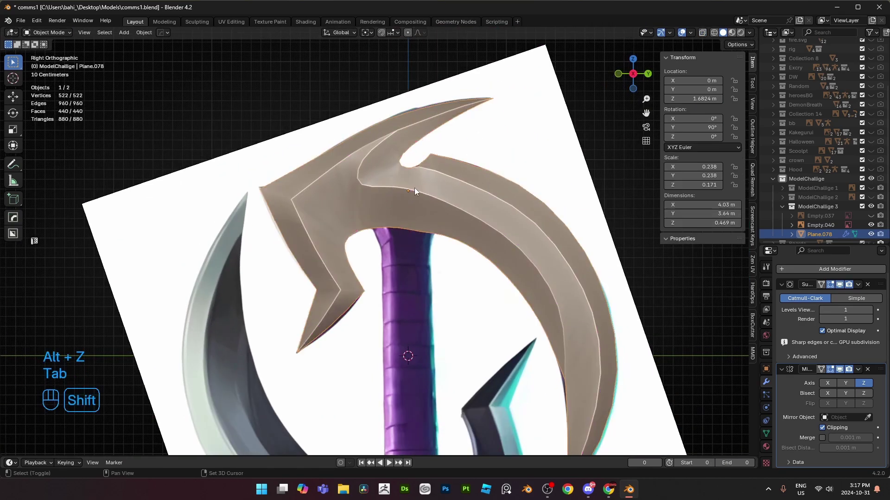
pyautogui.keyDown('shift'); pyautogui.moveTo(429, 226); pyautogui.dragTo(291, 185, button='middle'); pyautogui.keyUp('shift')
pyautogui.press('Tab')
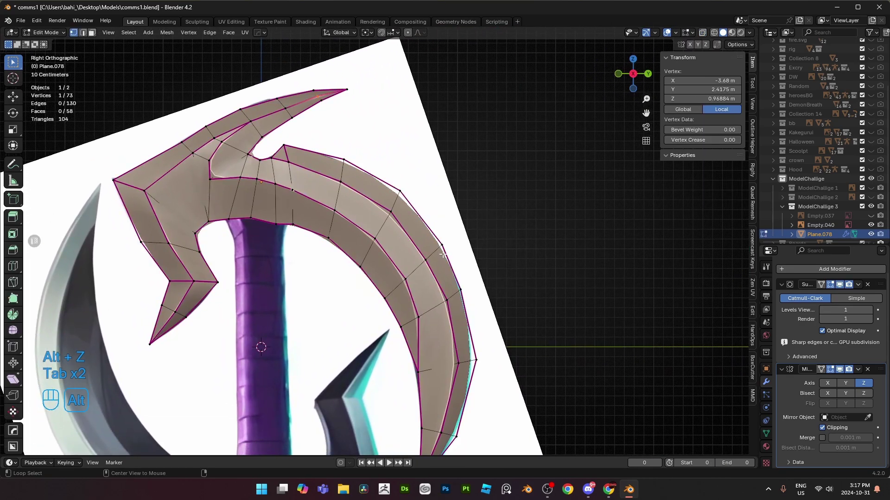
pyautogui.hotkey('alt', 'z')
pyautogui.scroll(-3, 443, 255)
pyautogui.hotkey('alt', 'z')
pyautogui.keyDown('shift'); pyautogui.moveTo(443, 255); pyautogui.dragTo(484, 166, button='middle'); pyautogui.keyUp('shift')
pyautogui.scroll(2, 484, 167)
pyautogui.press('Tab')
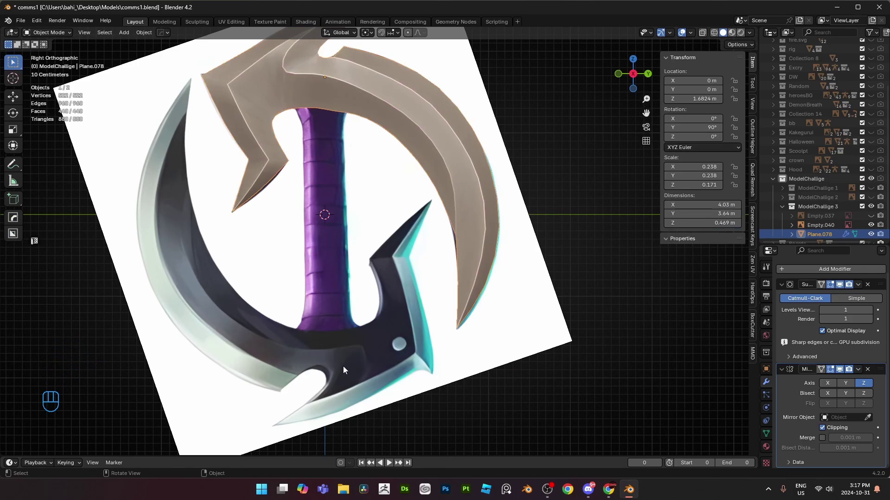
pyautogui.keyDown('shift'); pyautogui.scroll(2, 332, 146); pyautogui.keyUp('shift')
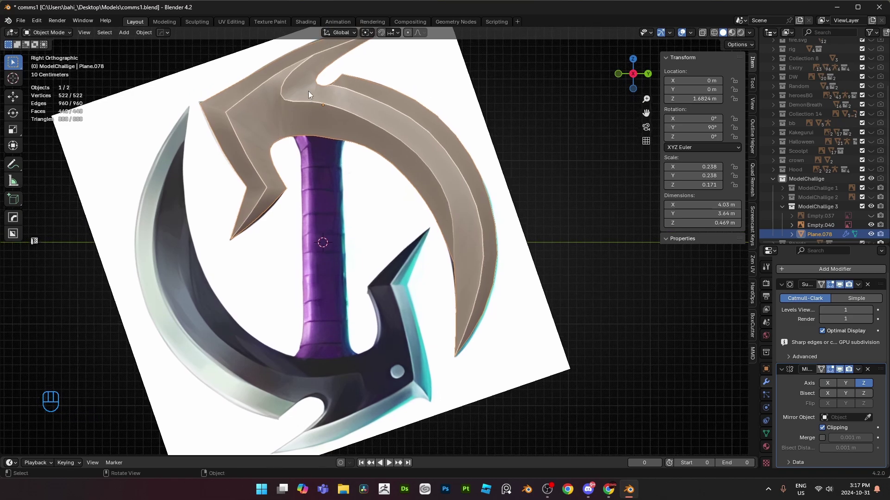
pyautogui.press('Tab')
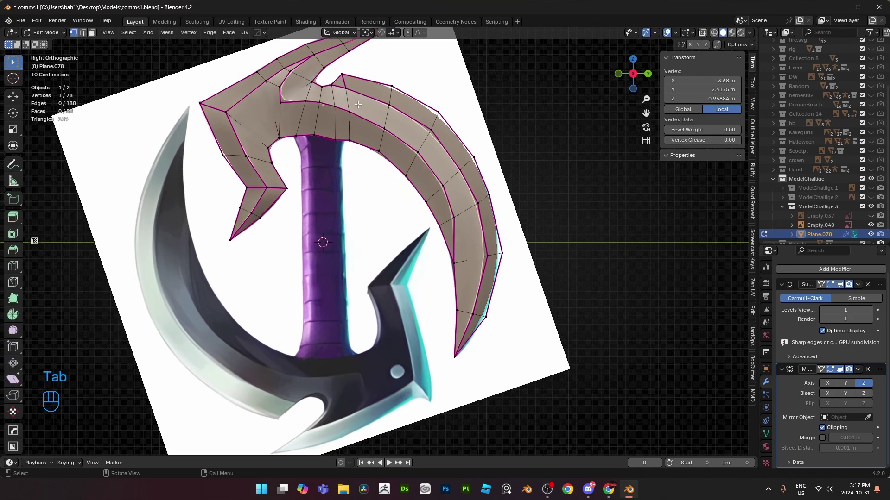
pyautogui.hotkey('alt', 'z')
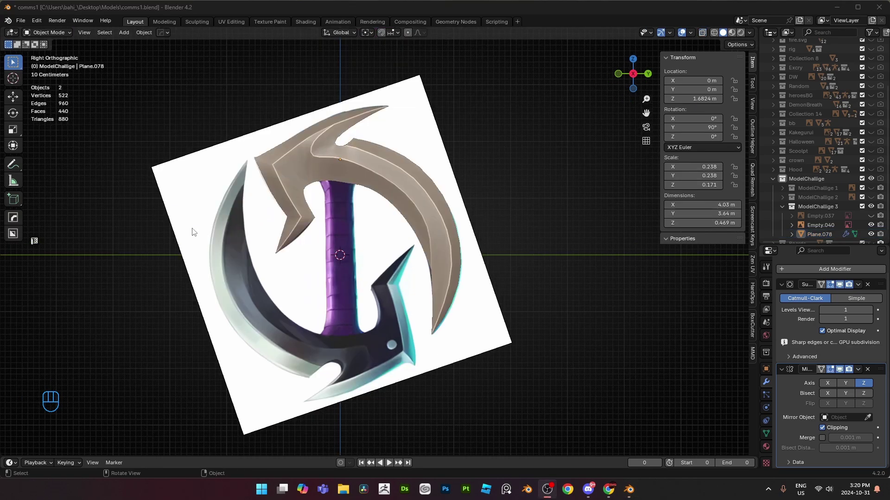
# - Move the vertex where the hook's inner bevel meets the long blade's bevel line outward to match the reference
pyautogui.press('Tab')
pyautogui.scroll(6, 327, 174)
pyautogui.hotkey('alt', 'z')
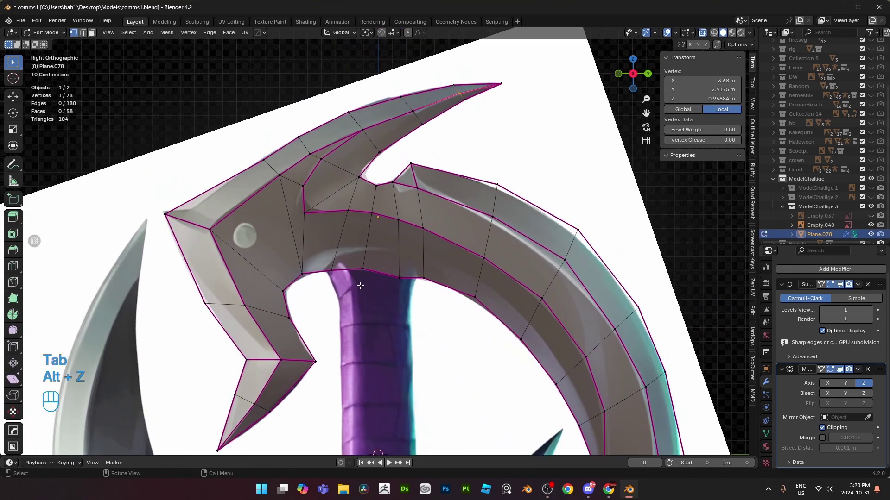
pyautogui.keyDown('shift'); pyautogui.moveTo(296, 183); pyautogui.dragTo(330, 206, button='middle'); pyautogui.keyUp('shift')
pyautogui.press('g')
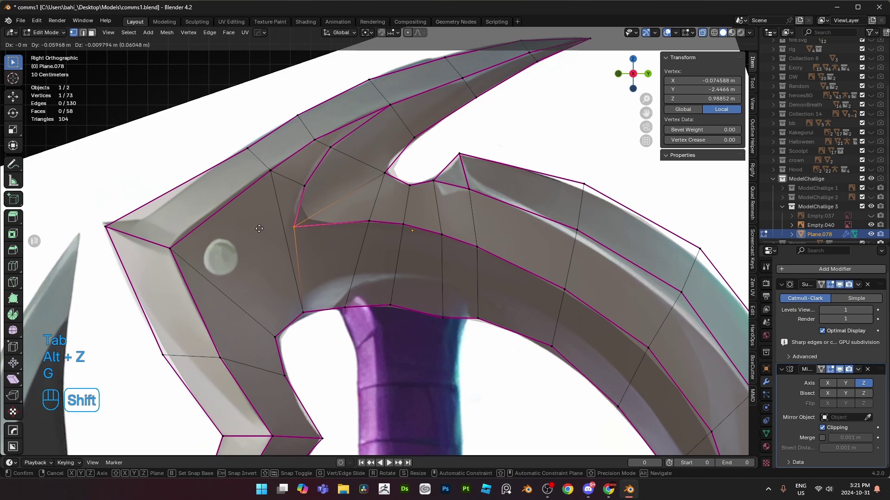
pyautogui.click(255, 231)
# - Add a single loop cut across the blade between the outer corner and the hook, slid towards the outer corner
pyautogui.keyDown('shift'); pyautogui.moveTo(252, 201); pyautogui.dragTo(234, 173, button='middle'); pyautogui.keyUp('shift')
pyautogui.hotkey('ctrl', 'r')
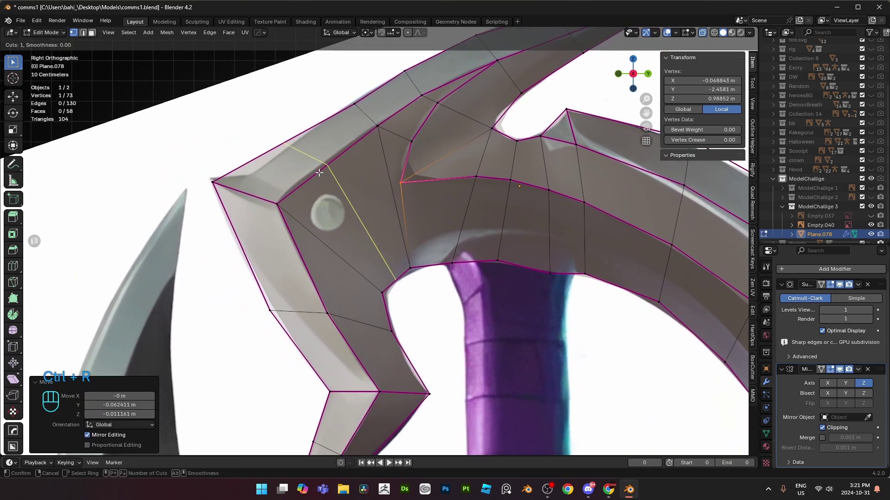
pyautogui.click(271, 173)
pyautogui.click(272, 169)
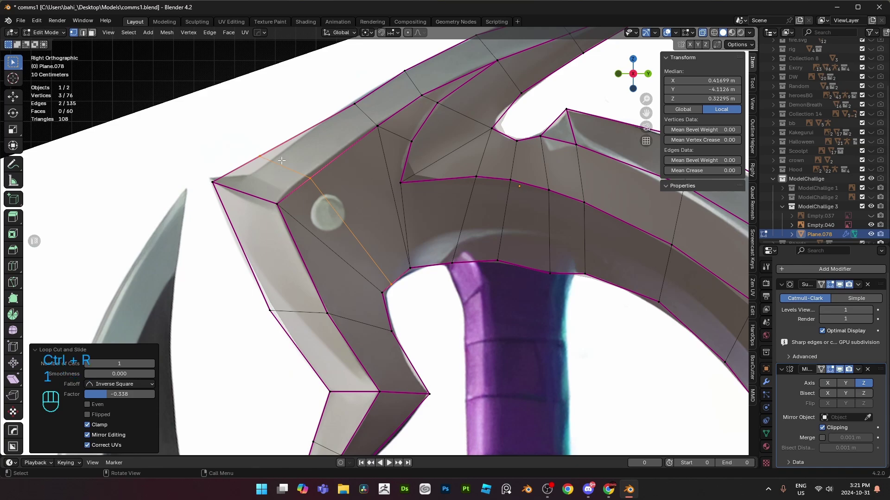
# - Move the new loop's bevel-line and outer-edge vertices towards the outer corner to follow the reference's small dip
pyautogui.click(309, 179)
pyautogui.press('g')
pyautogui.click(297, 179)
pyautogui.click(259, 157)
pyautogui.press('g')
pyautogui.click(249, 206)
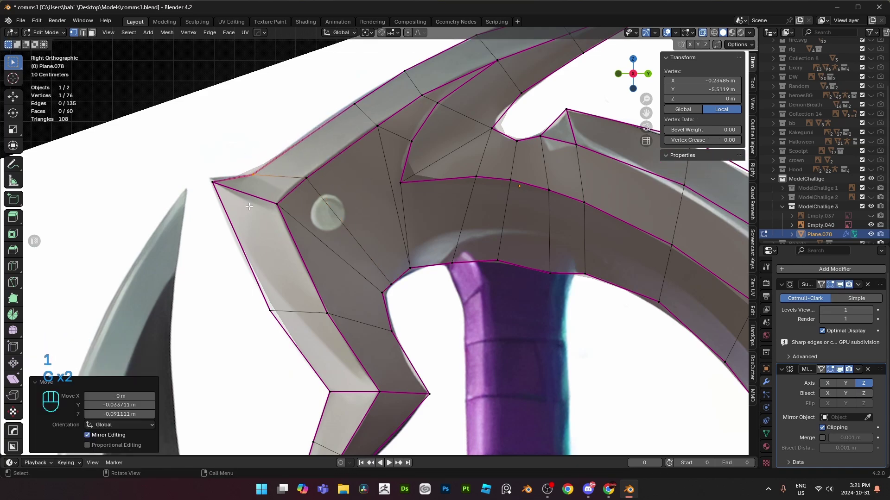
pyautogui.press('2')
pyautogui.press('1')
pyautogui.click(306, 180)
pyautogui.press('g')
pyautogui.click(293, 189)
# - Crease the new short edge joining the outer edge to the bevel line beside the blade's outer corner
pyautogui.press('2')
pyautogui.click(274, 183)
pyautogui.hotkey('alt', 'z')
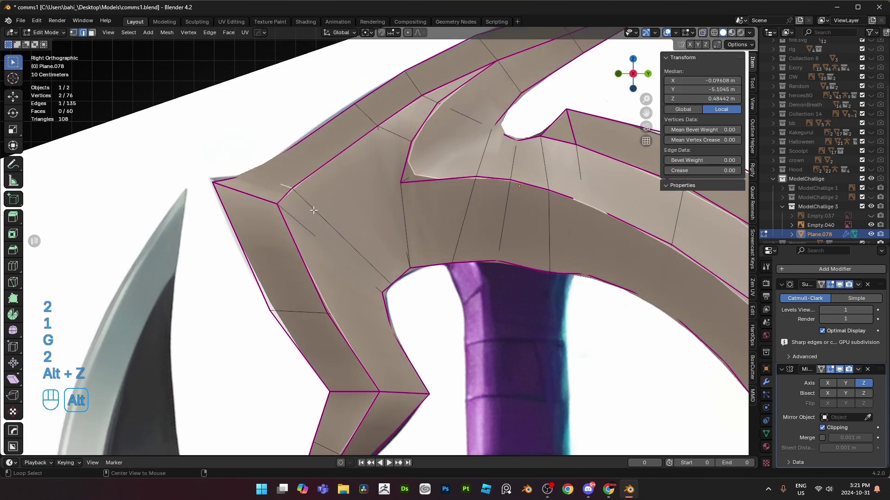
pyautogui.hotkey('shift', 'e')
pyautogui.click(512, 253)
pyautogui.rightClick(506, 239)
pyautogui.click(250, 195)
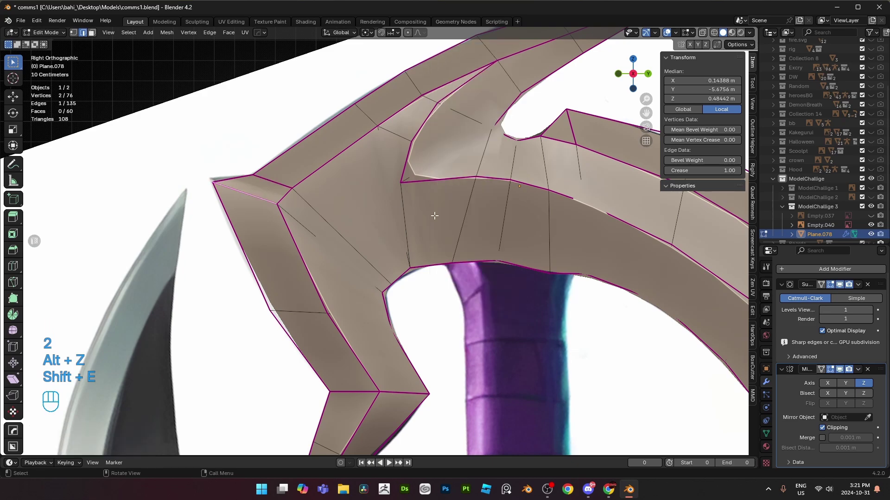
pyautogui.rightClick(492, 223)
pyautogui.click(492, 223)
# - Compare the reshaped outer corner and the lower spike with the reference, in smoothed and see-through display
pyautogui.press('Tab')
pyautogui.scroll(-3, 398, 213)
pyautogui.press('Tab')
pyautogui.hotkey('alt', 'z')
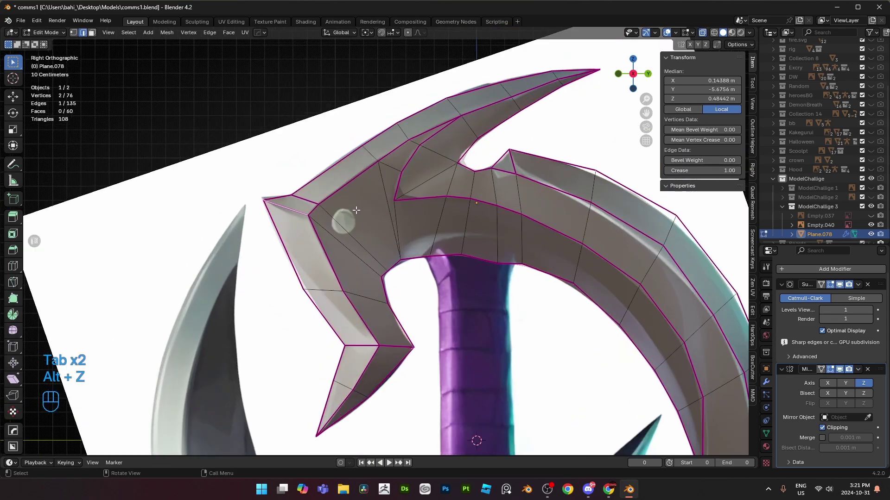
pyautogui.scroll(2, 399, 216)
pyautogui.press('2')
pyautogui.press('g')
pyautogui.press('Tab')
pyautogui.press('g')
pyautogui.rightClick(408, 240)
pyautogui.press('Tab')
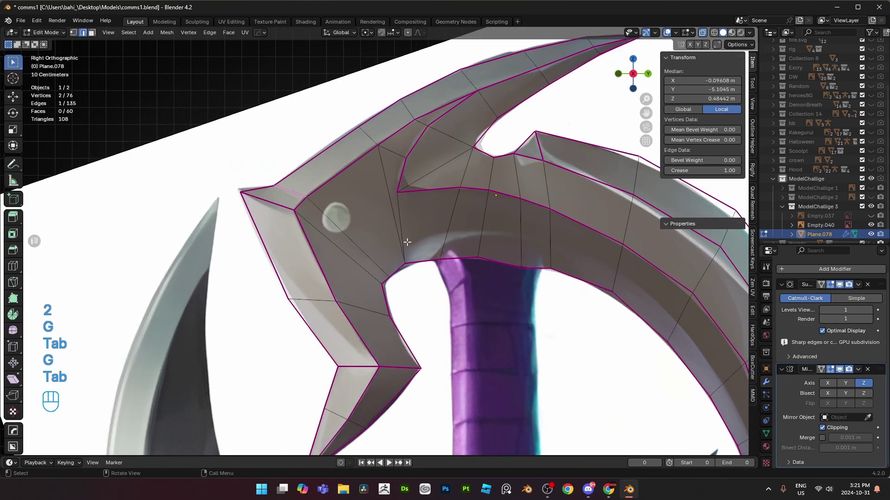
pyautogui.press('1')
pyautogui.hotkey('alt', 'z')
pyautogui.press('Tab')
pyautogui.scroll(-2, 370, 215)
pyautogui.scroll(6, 371, 216)
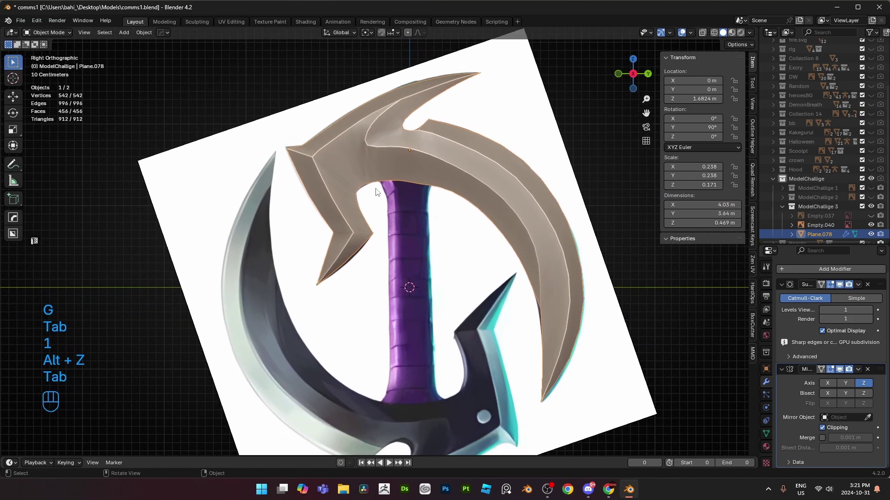
pyautogui.press('Tab')
pyautogui.hotkey('alt', 'z')
pyautogui.press('Tab')
pyautogui.press('g')
pyautogui.rightClick(419, 234)
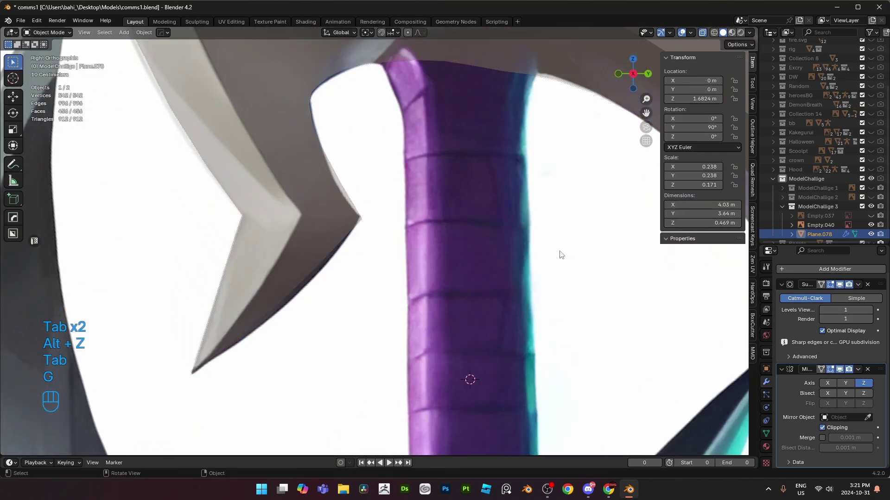
# - Mark the crosswise edge at the lower spike's inner corner as sharp
pyautogui.press('Tab')
pyautogui.press('2')
pyautogui.rightClick(527, 258)
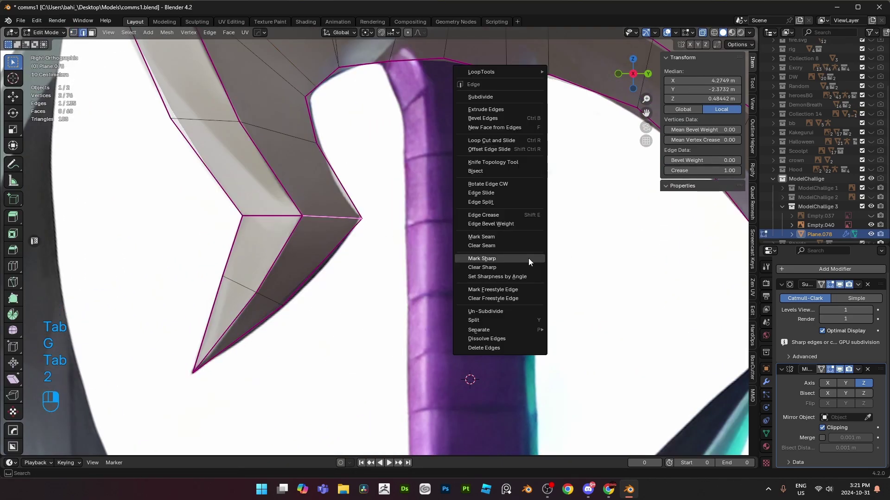
pyautogui.click(528, 258)
# - Move the inner-side vertex of the edge loop across the lower spike outward onto the reference outline
pyautogui.press('2')
pyautogui.keyDown('alt'); pyautogui.click(281, 299); pyautogui.keyUp('alt')
pyautogui.press('g')
pyautogui.click(375, 297)
pyautogui.press('1')
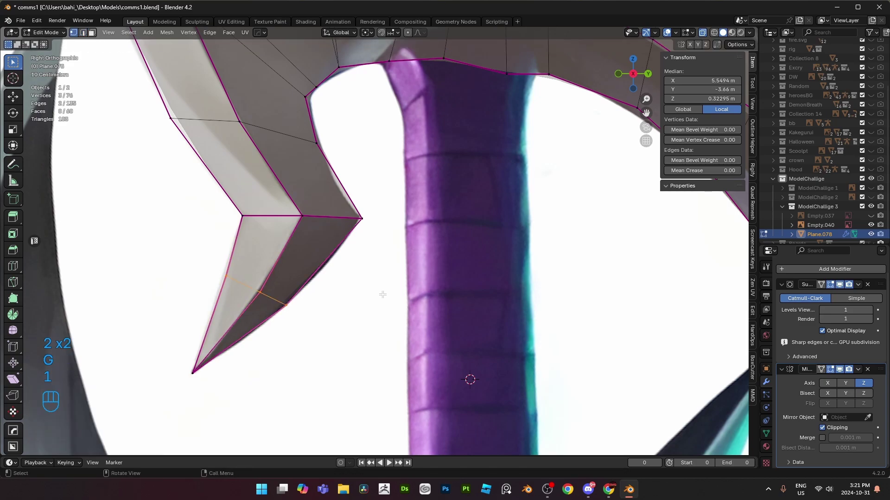
pyautogui.click(290, 303)
pyautogui.press('g')
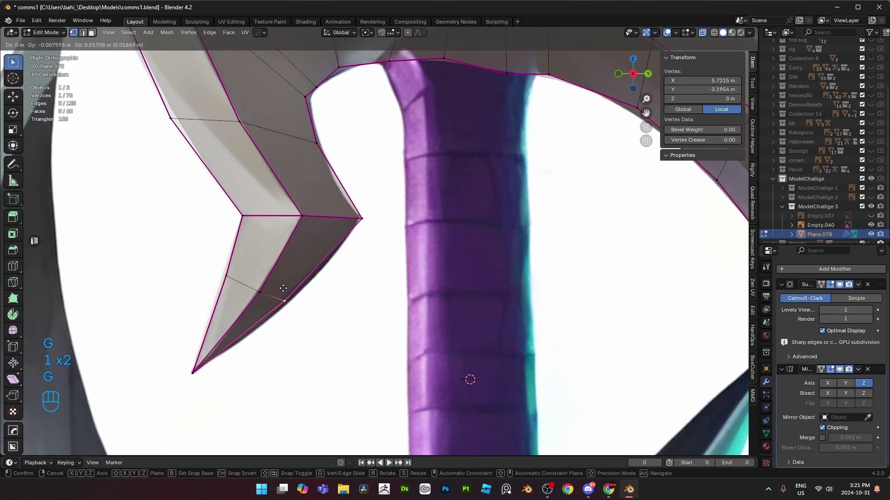
pyautogui.click(341, 269)
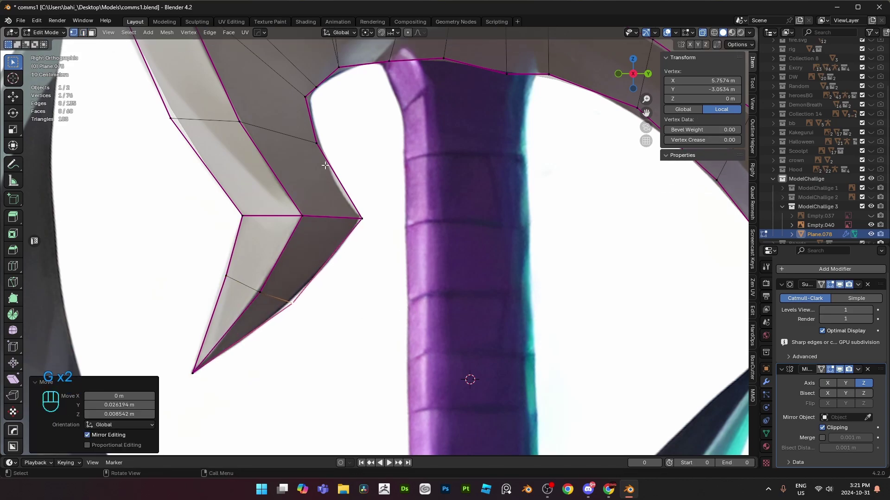
# - Move the inner-side vertex above the lower spike and the spike's inner corner vertex onto the reference outline
pyautogui.click(316, 142)
pyautogui.press('g')
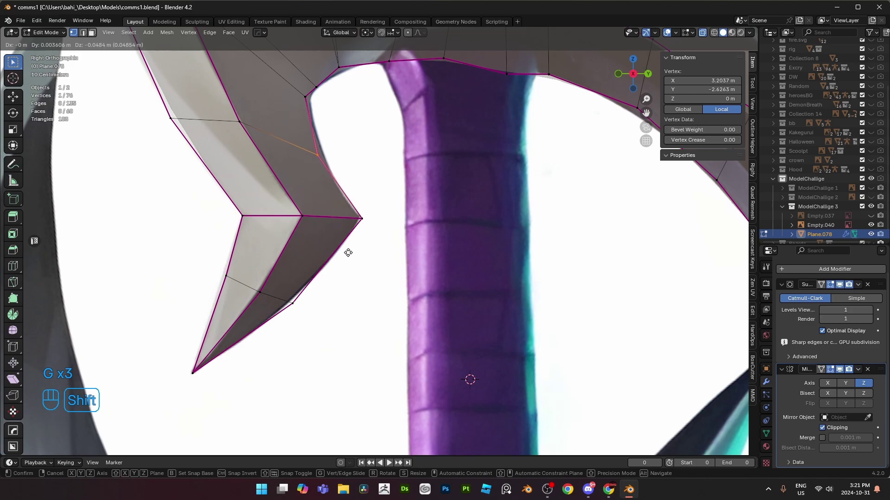
pyautogui.click(379, 284)
pyautogui.click(365, 223)
pyautogui.press('g')
pyautogui.click(364, 219)
pyautogui.press('g')
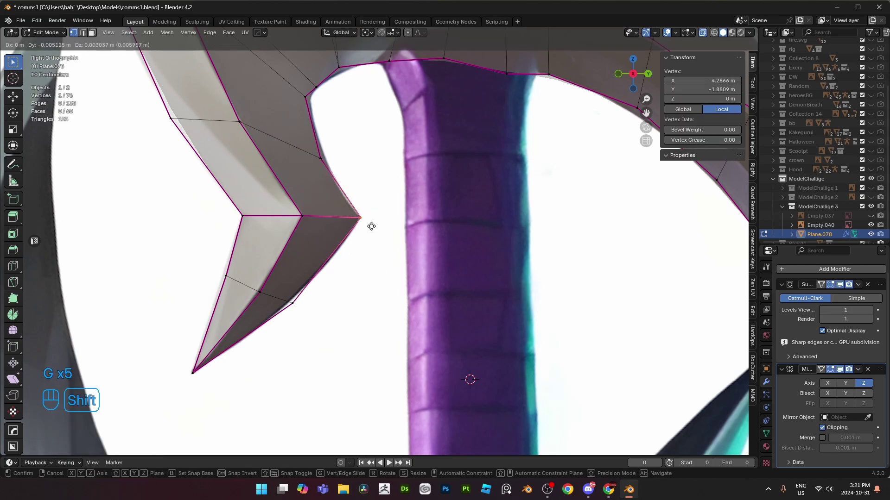
pyautogui.click(370, 225)
pyautogui.keyDown('shift'); pyautogui.moveTo(332, 174); pyautogui.dragTo(375, 303, button='middle'); pyautogui.keyUp('shift')
pyautogui.click(366, 220)
pyautogui.press('g')
pyautogui.click(370, 217)
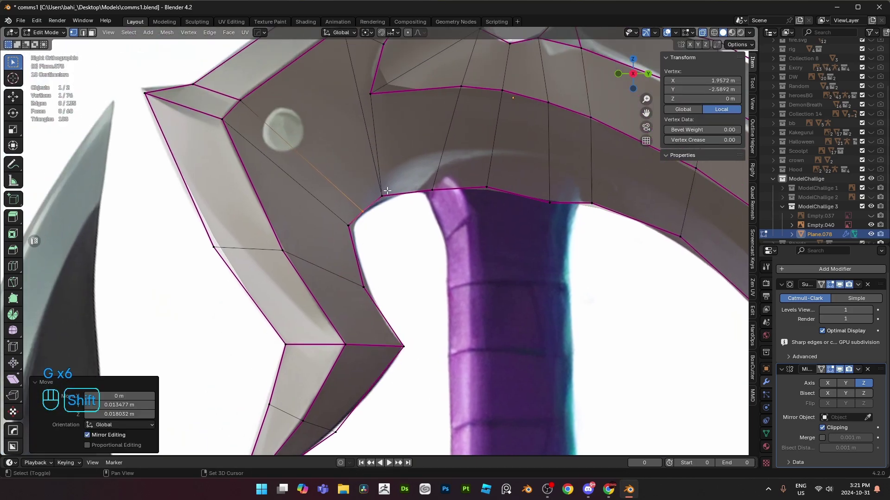
# - Align the vertices of the inner curve beside the handle with the reference outline, and save the file
pyautogui.click(355, 237)
pyautogui.press('g')
pyautogui.click(368, 255)
pyautogui.click(384, 200)
pyautogui.press('g')
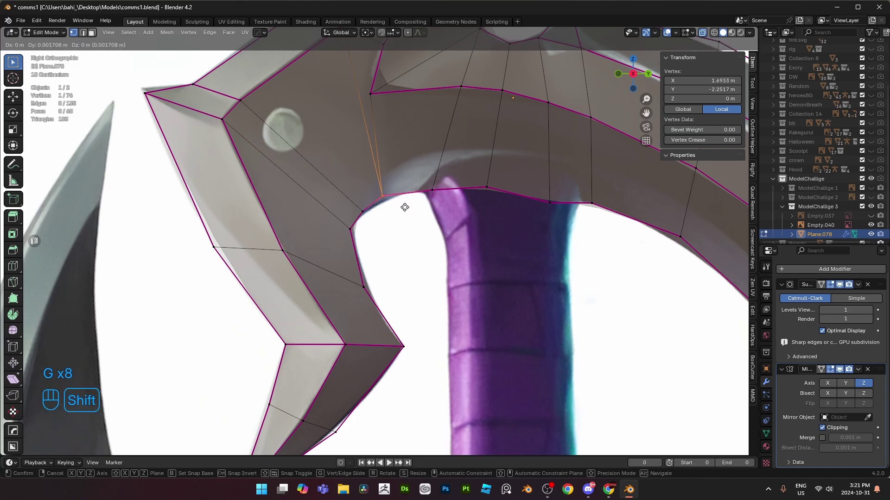
pyautogui.click(429, 217)
pyautogui.scroll(-5, 429, 216)
pyautogui.hotkey('alt', 'z')
pyautogui.press('Tab')
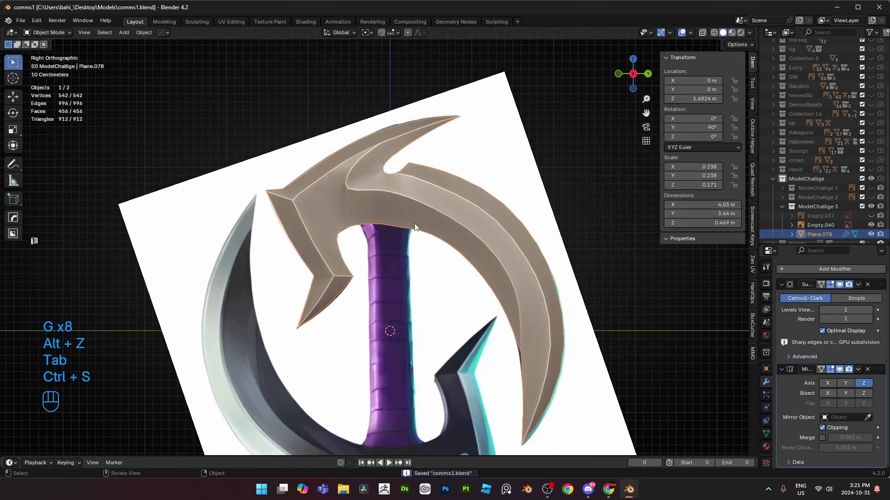
# - Select the run of edges along the long blade's outer front edge, from the notch to just before the tip
pyautogui.press('Tab')
pyautogui.scroll(2, 463, 223)
pyautogui.keyDown('shift'); pyautogui.moveTo(480, 215); pyautogui.dragTo(379, 220, button='middle'); pyautogui.keyUp('shift')
pyautogui.hotkey('alt', 'z')
pyautogui.keyDown('shift'); pyautogui.moveTo(450, 234); pyautogui.dragTo(374, 122, button='middle'); pyautogui.keyUp('shift')
pyautogui.hotkey('alt', 'z')
pyautogui.press('2')
pyautogui.keyDown('shift'); pyautogui.click(427, 252); pyautogui.keyUp('shift')
pyautogui.keyDown('shift'); pyautogui.moveTo(427, 251); pyautogui.dragTo(435, 344, button='middle'); pyautogui.keyUp('shift')
pyautogui.keyDown('ctrl'); pyautogui.click(249, 135); pyautogui.keyUp('ctrl')
pyautogui.moveTo(259, 151); pyautogui.dragTo(331, 178, button='middle')
pyautogui.keyDown('shift'); pyautogui.moveTo(332, 179); pyautogui.dragTo(333, 151, button='middle'); pyautogui.keyUp('shift')
pyautogui.moveTo(405, 343); pyautogui.dragTo(397, 338, button='middle')
pyautogui.press('1')
pyautogui.keyDown('ctrl'); pyautogui.moveTo(387, 408); pyautogui.dragTo(412, 431); pyautogui.keyUp('ctrl')
pyautogui.moveTo(417, 324); pyautogui.dragTo(396, 318, button='middle')
pyautogui.moveTo(318, 114); pyautogui.dragTo(367, 163, button='middle')
pyautogui.press('2')
pyautogui.press('v')
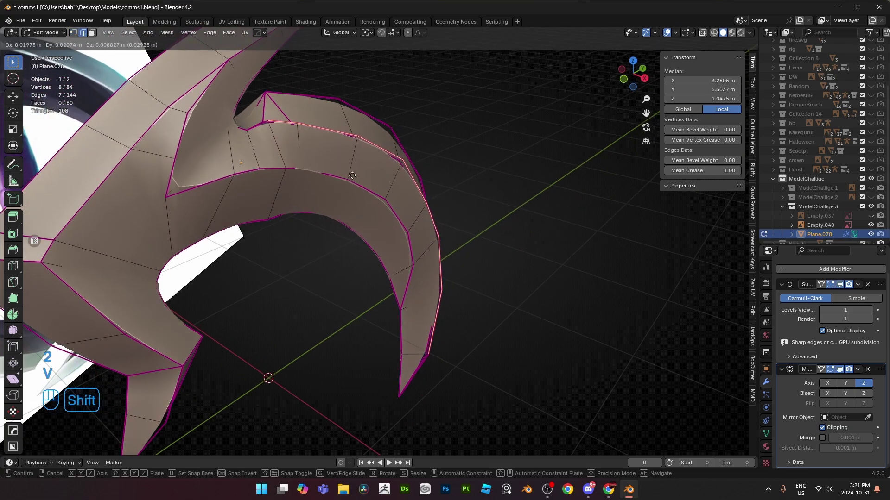
pyautogui.click(352, 175)
pyautogui.hotkey('ctrl', 'z')
pyautogui.press('v')
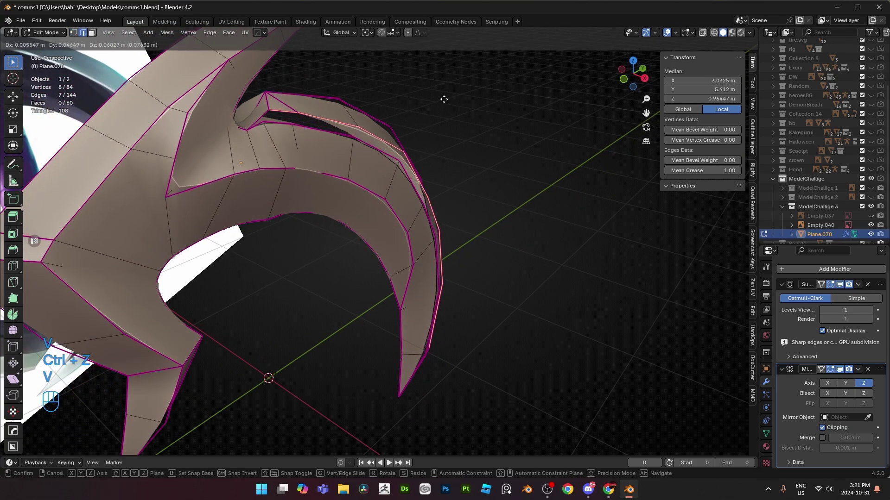
pyautogui.rightClick(455, 106)
pyautogui.moveTo(473, 208); pyautogui.dragTo(496, 225, button='middle')
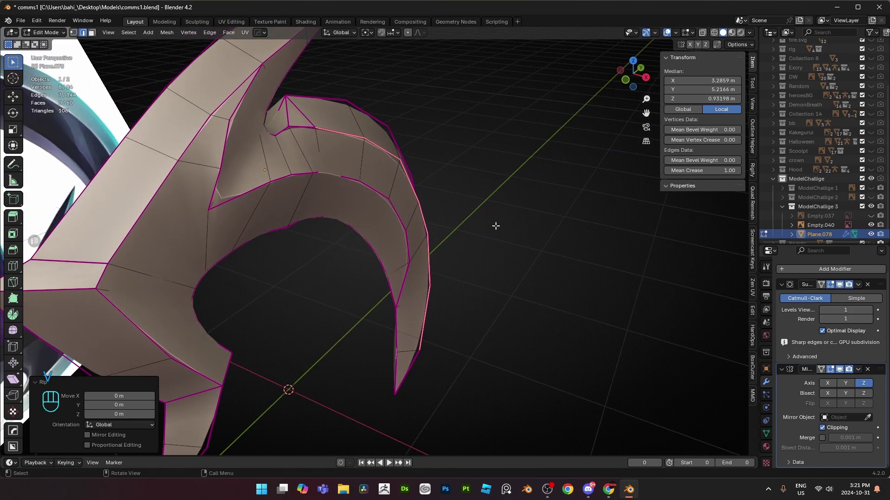
pyautogui.press('g')
pyautogui.press('x')
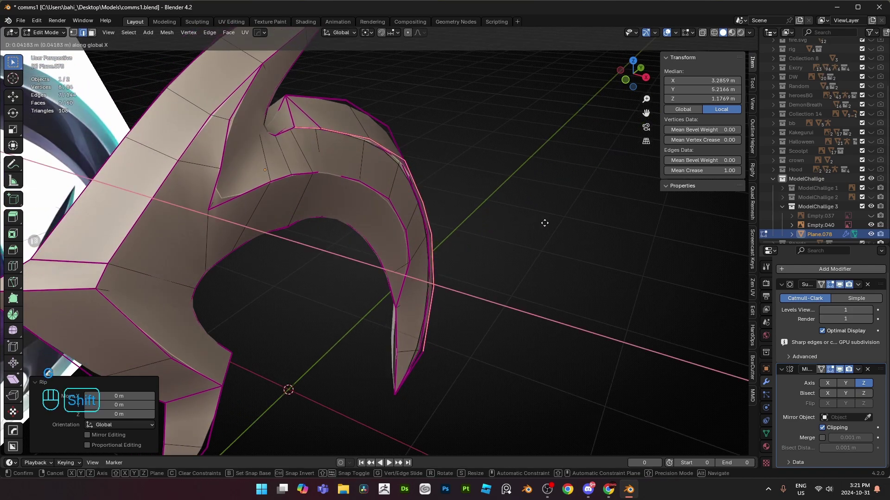
pyautogui.rightClick(541, 223)
pyautogui.hotkey('ctrl', 'z')
# - Rip the selected outer front edges loose from the long blade and move them outward along X
pyautogui.moveTo(422, 214); pyautogui.dragTo(416, 250, button='middle')
pyautogui.press('v')
pyautogui.rightClick(388, 204)
pyautogui.press('g')
pyautogui.press('x')
pyautogui.click(359, 202)
# - Fill a triangular face between the two split vertices and the long blade's tip
pyautogui.press('1')
pyautogui.hotkey('alt', 'z')
pyautogui.hotkey('alt', 'z')
pyautogui.keyDown('shift'); pyautogui.moveTo(496, 280); pyautogui.dragTo(434, 193, button='middle'); pyautogui.keyUp('shift')
pyautogui.click(437, 272)
pyautogui.keyDown('shift'); pyautogui.click(430, 266); pyautogui.keyUp('shift')
pyautogui.keyDown('shift'); pyautogui.click(354, 356); pyautogui.keyUp('shift')
pyautogui.press('f')
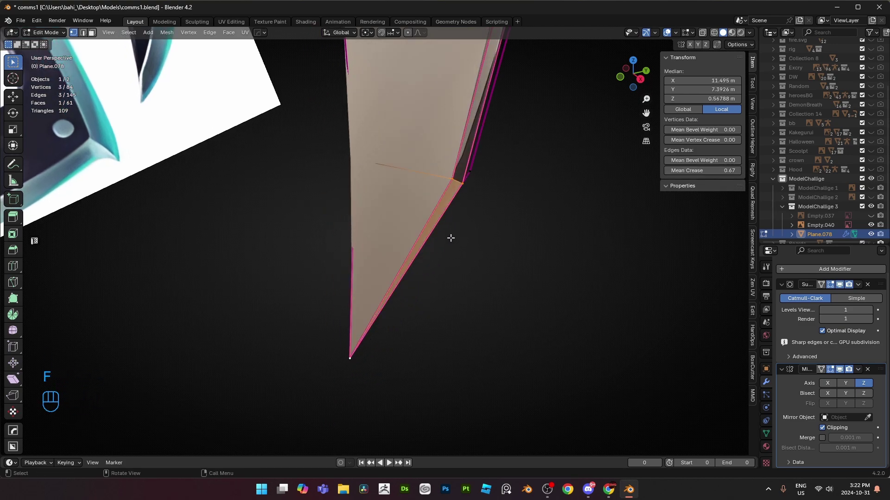
# - Fill the rest of the gap along the ripped edge of the long blade with faces
pyautogui.click(455, 183)
pyautogui.scroll(-8, 445, 227)
pyautogui.keyDown('shift'); pyautogui.moveTo(442, 206); pyautogui.dragTo(495, 277, button='middle'); pyautogui.keyUp('shift')
pyautogui.press('f')
pyautogui.press('f')
pyautogui.scroll(5, 505, 315)
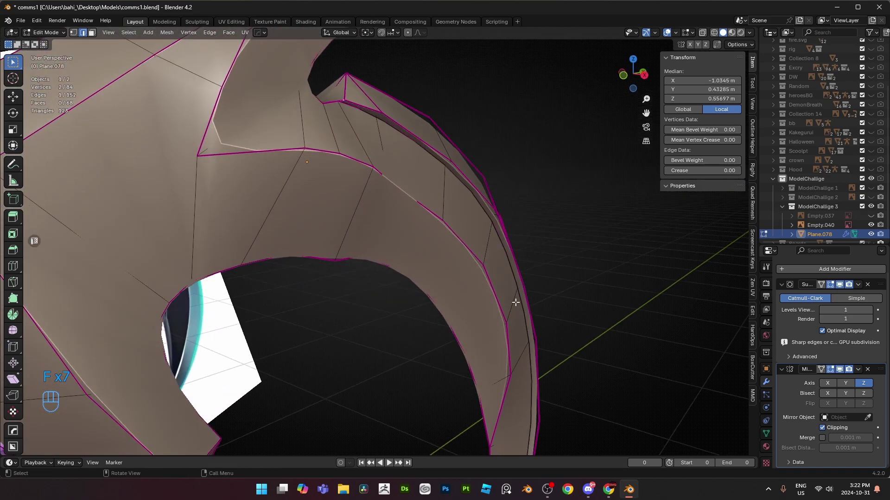
# - Slide the vertex at the notch end of the filled strip all the way along its edge to the neighbouring vertex
pyautogui.hotkey('alt', 'z')
pyautogui.moveTo(516, 302); pyautogui.dragTo(393, 215, button='middle')
pyautogui.click(316, 226)
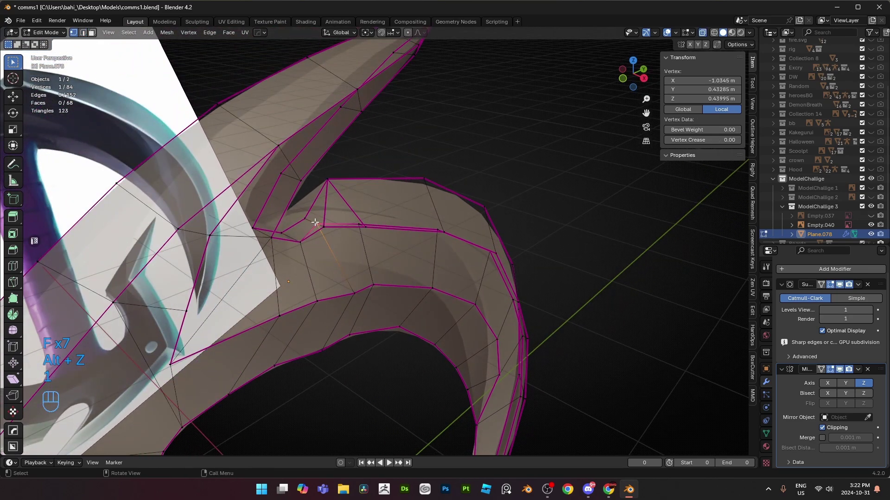
pyautogui.press('KP_Decimal')
pyautogui.scroll(-4, 419, 244)
pyautogui.hotkey('alt', 'z')
pyautogui.moveTo(419, 244); pyautogui.dragTo(389, 182, button='middle')
pyautogui.press('Tab')
pyautogui.scroll(-3, 417, 232)
pyautogui.scroll(4, 389, 183)
pyautogui.press('Tab')
pyautogui.press('g')
pyautogui.press('g')
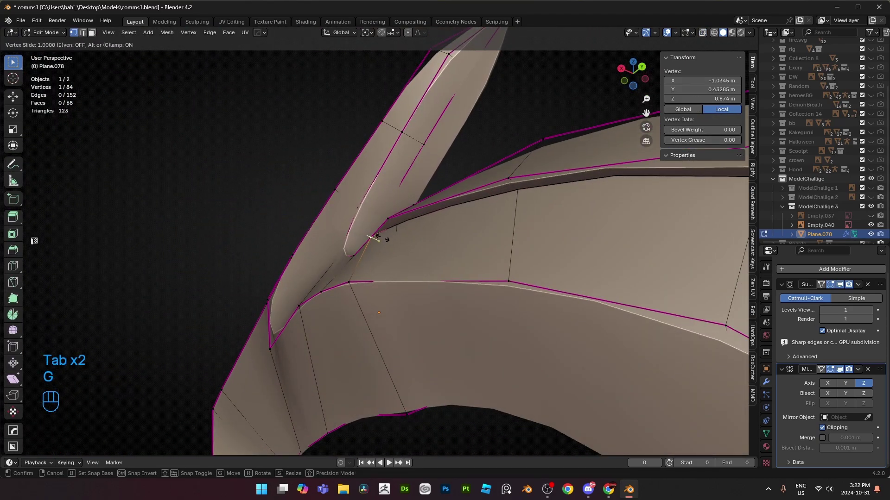
pyautogui.click(387, 241)
# - Merge the overlapping vertices of the blade mesh and check the smoothed blade against the reference
pyautogui.moveTo(387, 241); pyautogui.dragTo(406, 245, button='middle')
pyautogui.press('a')
pyautogui.press('m')
pyautogui.click(395, 249)
pyautogui.click(382, 239)
pyautogui.press('g')
pyautogui.rightClick(407, 238)
pyautogui.press('Tab')
pyautogui.scroll(-8, 406, 291)
pyautogui.moveTo(406, 244)
pyautogui.mouseDown(button='middle')
pyautogui.moveTo(511, 240)
pyautogui.moveTo(554, 249)
pyautogui.moveTo(365, 260)
pyautogui.moveTo(405, 190)
pyautogui.moveTo(399, 241)
pyautogui.mouseUp(button='middle')
pyautogui.scroll(4, 381, 198)
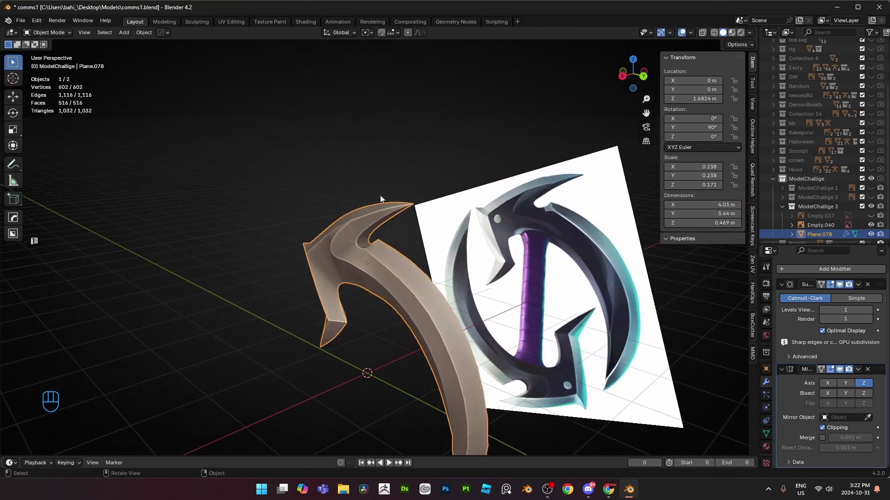
# - Move the edge loop nearest the upper spike's tip along X toward the mirror plane to thin the tip
pyautogui.press('Tab')
pyautogui.moveTo(393, 195); pyautogui.dragTo(358, 167, button='middle')
pyautogui.press('2')
pyautogui.keyDown('alt'); pyautogui.click(371, 166); pyautogui.keyUp('alt')
pyautogui.press('g')
pyautogui.middleClick(371, 166)
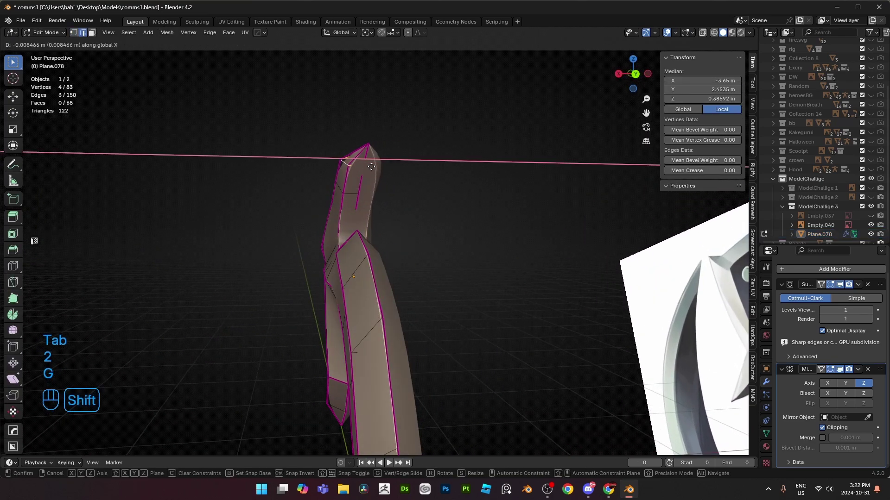
pyautogui.click(433, 173)
pyautogui.moveTo(433, 173); pyautogui.dragTo(355, 180, button='middle')
pyautogui.press('g')
pyautogui.middleClick(389, 164)
pyautogui.click(395, 165)
# - Move the next edge loop down the upper spike about -0.025 m along X, and readjust the loop nearest the tip along X
pyautogui.keyDown('alt'); pyautogui.click(351, 186); pyautogui.keyUp('alt')
pyautogui.press('g')
pyautogui.middleClick(383, 178)
pyautogui.click(400, 177)
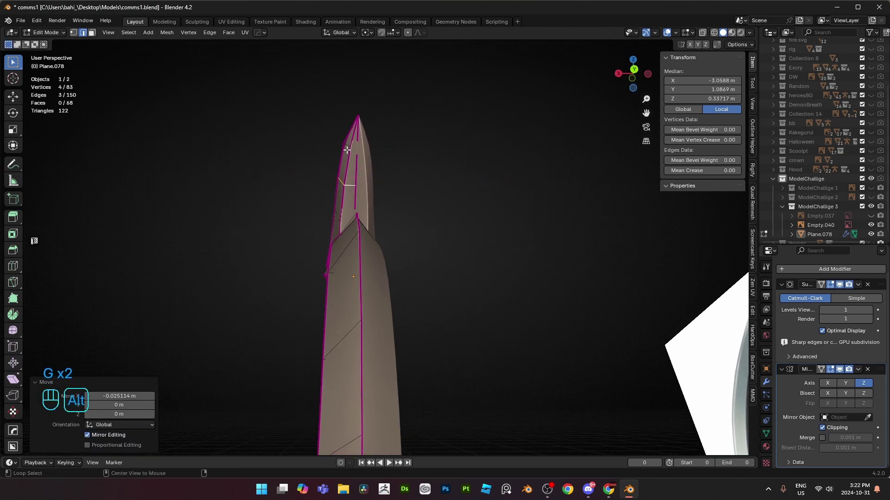
pyautogui.keyDown('alt'); pyautogui.click(348, 149); pyautogui.keyUp('alt')
pyautogui.press('g')
pyautogui.middleClick(421, 157)
pyautogui.click(409, 162)
pyautogui.press('Tab')
pyautogui.moveTo(407, 163); pyautogui.dragTo(420, 218, button='middle')
# - Mark the four edges along the upper spike's inner centre line, from its tip toward the notch, as sharp
pyautogui.press('Tab')
pyautogui.press('1')
pyautogui.hotkey('alt', 'z')
pyautogui.scroll(3, 419, 229)
pyautogui.hotkey('alt', 'z')
pyautogui.hotkey('alt', 'z')
pyautogui.press('2')
pyautogui.click(403, 162)
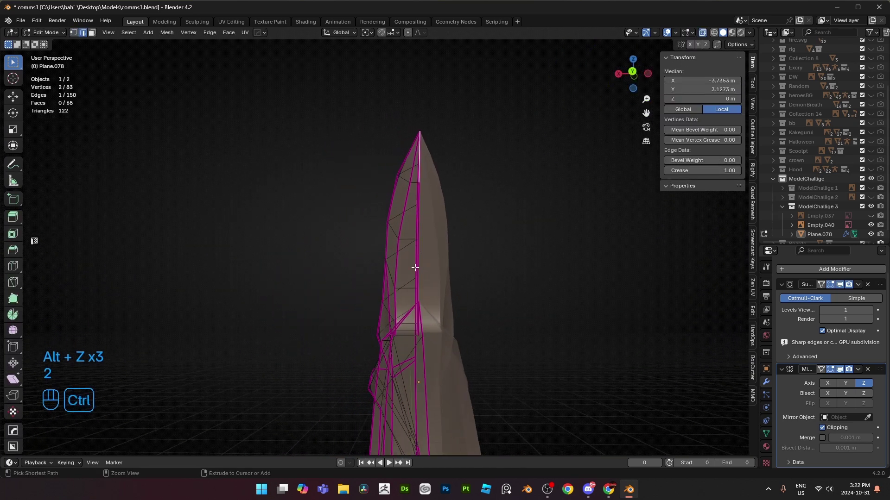
pyautogui.keyDown('ctrl'); pyautogui.click(415, 272); pyautogui.keyUp('ctrl')
pyautogui.moveTo(415, 272); pyautogui.dragTo(451, 270, button='middle')
pyautogui.hotkey('ctrl', 'z')
pyautogui.keyDown('ctrl'); pyautogui.click(390, 299); pyautogui.keyUp('ctrl')
pyautogui.hotkey('alt', 'z')
pyautogui.rightClick(580, 276)
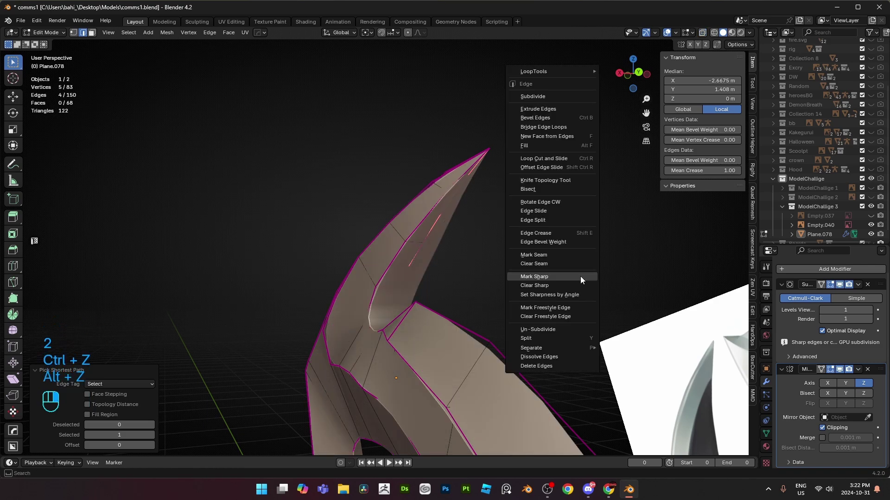
pyautogui.click(580, 277)
# - Enable merging in the blade's Mirror modifier and view the blade edge-on
pyautogui.press('Tab')
pyautogui.moveTo(580, 277); pyautogui.dragTo(602, 296, button='middle')
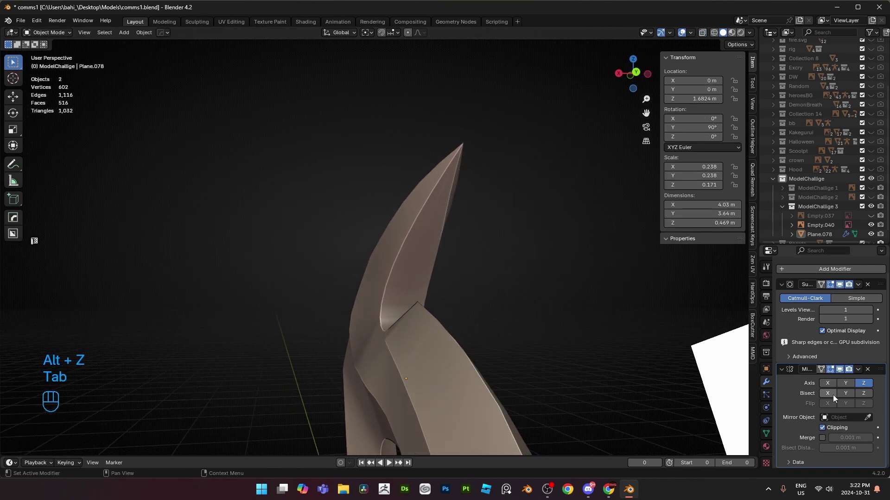
pyautogui.moveTo(748, 396); pyautogui.dragTo(324, 163, button='middle')
# - Thin the blade's lower tip by moving its nearest edge loop along X toward the mirror plane, finishing with an adjustment of about -0.008 m
pyautogui.press('Tab')
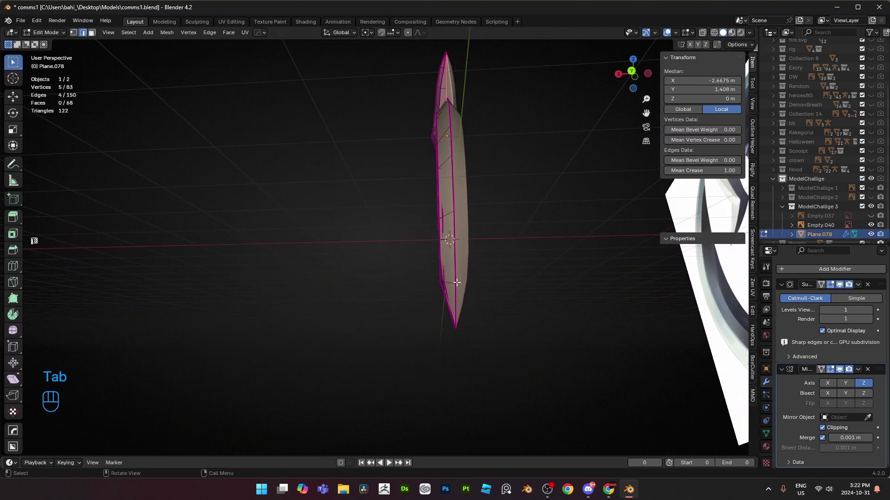
pyautogui.press('2')
pyautogui.press('g')
pyautogui.middleClick(478, 261)
pyautogui.moveTo(474, 264); pyautogui.dragTo(419, 59, button='middle')
pyautogui.click(509, 257)
pyautogui.press('Tab')
pyautogui.press('Tab')
pyautogui.press('g')
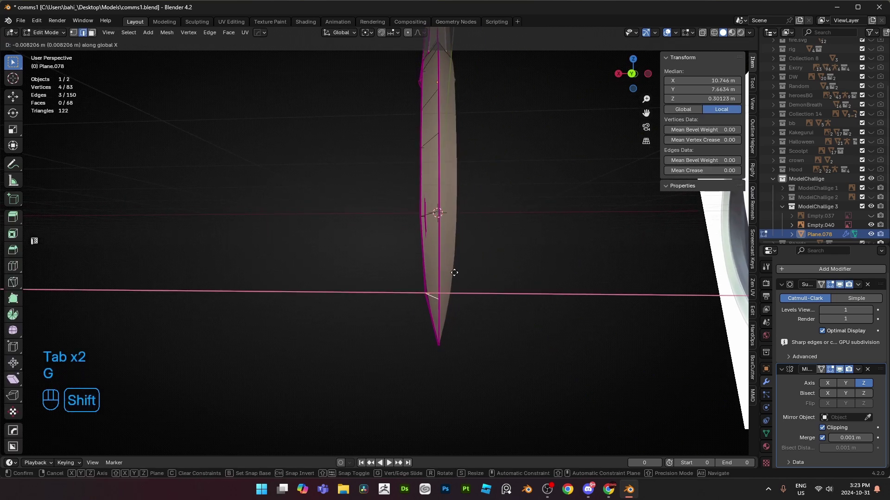
pyautogui.click(454, 273)
# - Move the next edge loop above the lower tip along X to even out the taper, leave mesh editing and save the file
pyautogui.keyDown('alt'); pyautogui.click(432, 214); pyautogui.keyUp('alt')
pyautogui.press('g')
pyautogui.moveTo(435, 217); pyautogui.dragTo(391, 201, button='middle')
pyautogui.middleClick(449, 231)
pyautogui.click(459, 231)
pyautogui.press('Tab')
pyautogui.hotkey('ctrl', 's')
# - Compare the blade's head and handle junction with the reference in the right-side view, using see-through display
pyautogui.press('KP_2')
pyautogui.press('KP_3')
pyautogui.scroll(5, 441, 201)
pyautogui.hotkey('alt', 'z')
pyautogui.scroll(1, 391, 200)
pyautogui.hotkey('alt', 'z')
pyautogui.keyDown('shift'); pyautogui.moveTo(357, 155); pyautogui.dragTo(366, 208, button='middle'); pyautogui.keyUp('shift')
pyautogui.scroll(2, 356, 229)
pyautogui.hotkey('alt', 'z')
pyautogui.click(370, 213)
pyautogui.press('g')
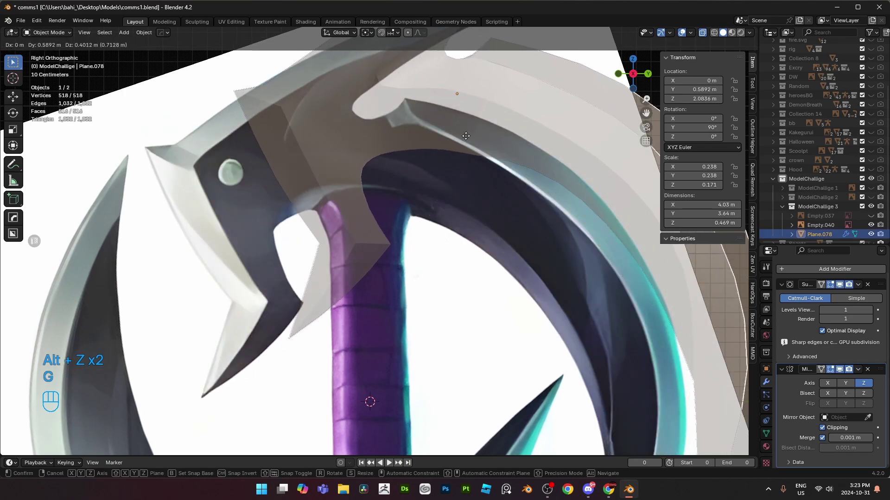
pyautogui.rightClick(414, 138)
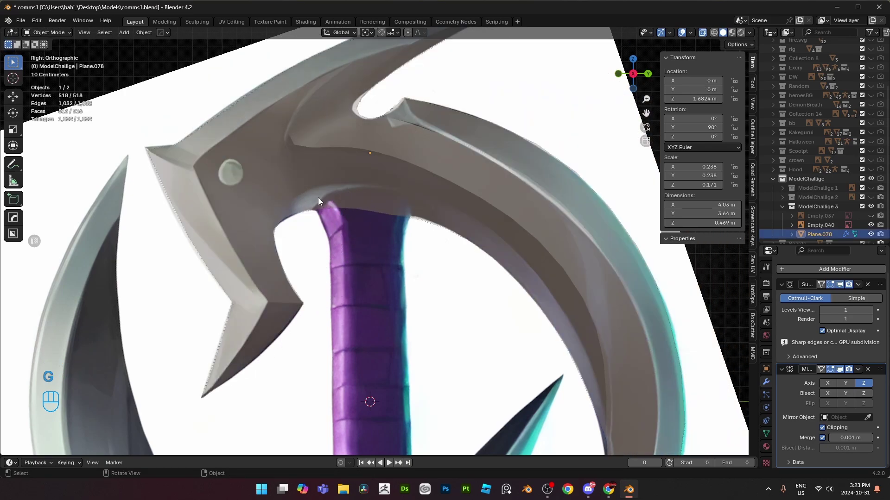
# - Disable clipping and merging in the Mirror modifier, and move the four inner-edge vertices above the handle away from the mirror plane
pyautogui.click(355, 197)
pyautogui.press('Tab')
pyautogui.hotkey('alt', 'z')
pyautogui.click(362, 203)
pyautogui.press('Tab')
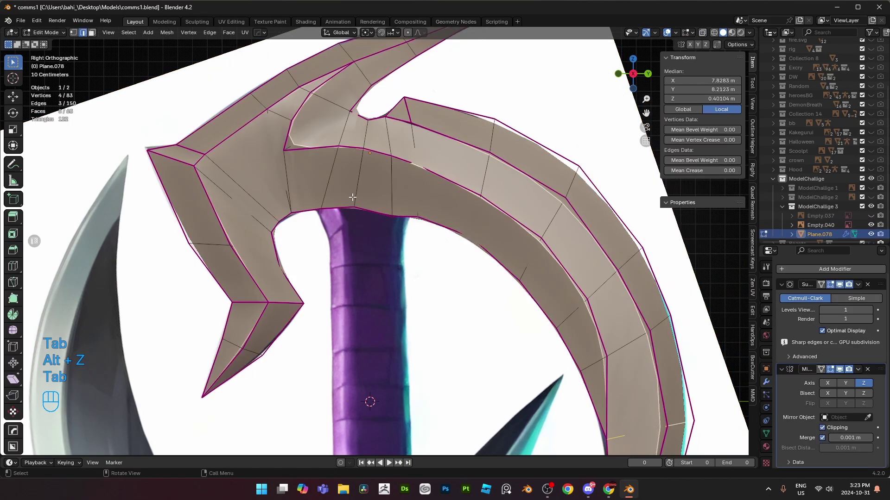
pyautogui.scroll(1, 353, 197)
pyautogui.hotkey('alt', 'z')
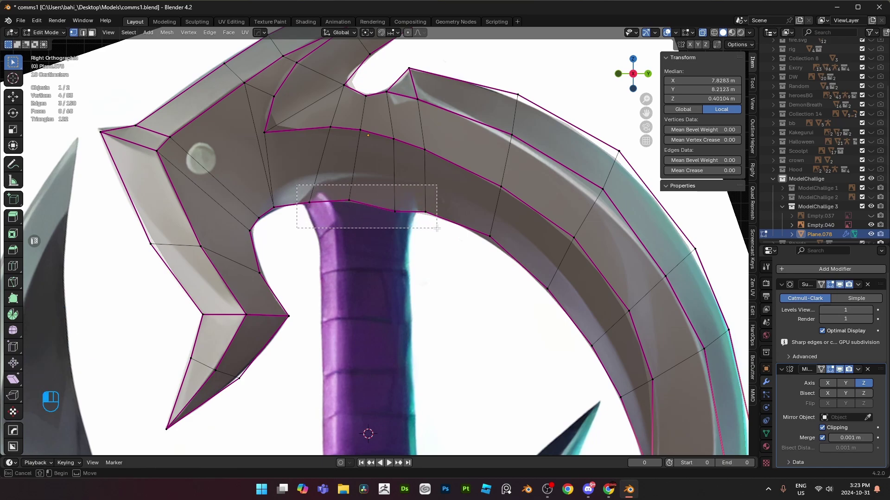
pyautogui.moveTo(437, 228); pyautogui.dragTo(437, 229)
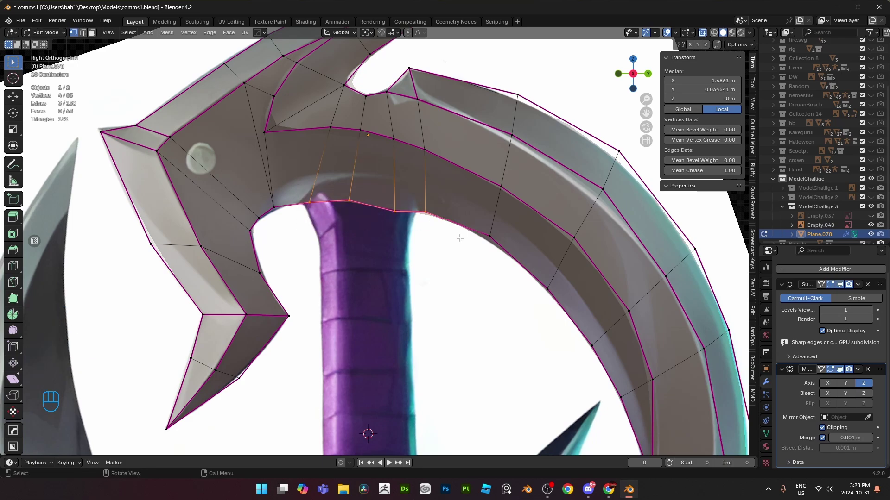
pyautogui.click(822, 439)
pyautogui.hotkey('alt', 'z')
pyautogui.moveTo(399, 259); pyautogui.dragTo(485, 232, button='middle')
pyautogui.hotkey('alt', 'z')
pyautogui.press('g')
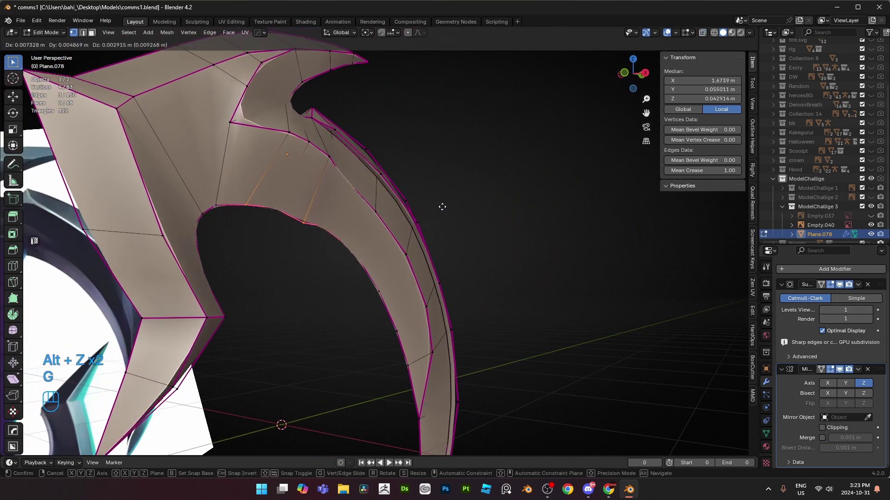
# - Reposition the vertices along the blade's inner edge above the handle to follow the reference outline
pyautogui.middleClick(447, 204)
pyautogui.click(532, 190)
pyautogui.moveTo(524, 192); pyautogui.dragTo(399, 218, button='middle')
pyautogui.press('KP_3')
pyautogui.hotkey('alt', 'z')
pyautogui.click(398, 217)
pyautogui.press('g')
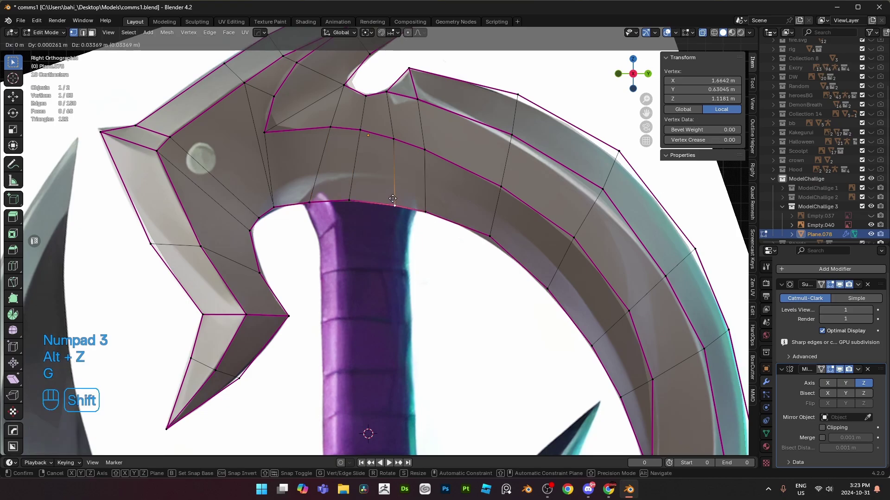
pyautogui.keyDown('shift'); pyautogui.click(394, 199); pyautogui.keyUp('shift')
pyautogui.hotkey('alt', 'z')
pyautogui.press('Tab')
# - Add a cube at the origin and scale it uniformly to about 0.267, matching the reference handle's width
pyautogui.scroll(-5, 394, 199)
pyautogui.hotkey('shift', 'a')
pyautogui.moveTo(396, 198)
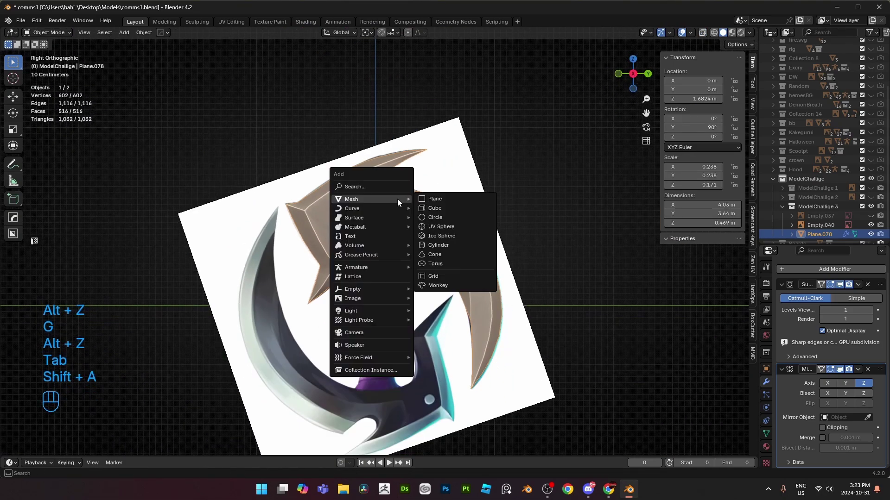
pyautogui.click(447, 207)
pyautogui.press('s')
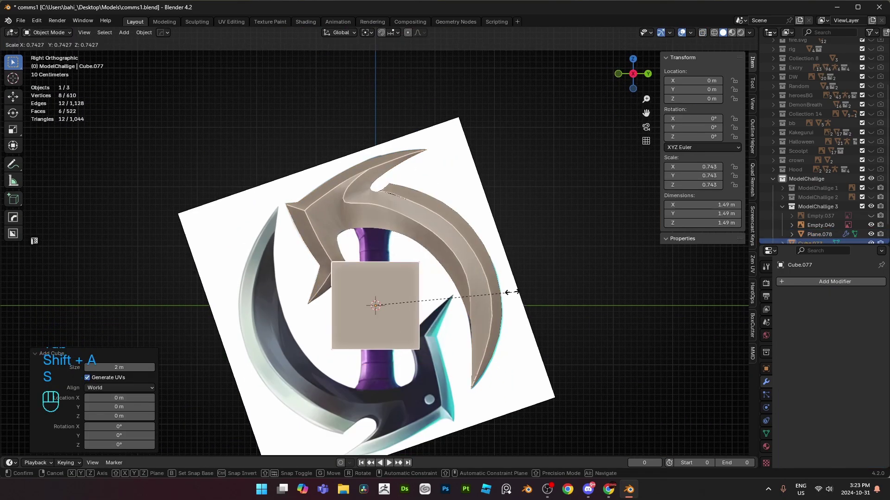
pyautogui.click(422, 291)
# - Stretch the cube along Z to about 2.51 m, covering the purple handle in the reference
pyautogui.keyDown('shift'); pyautogui.moveTo(419, 288); pyautogui.dragTo(413, 230, button='middle'); pyautogui.keyUp('shift')
pyautogui.scroll(2, 406, 228)
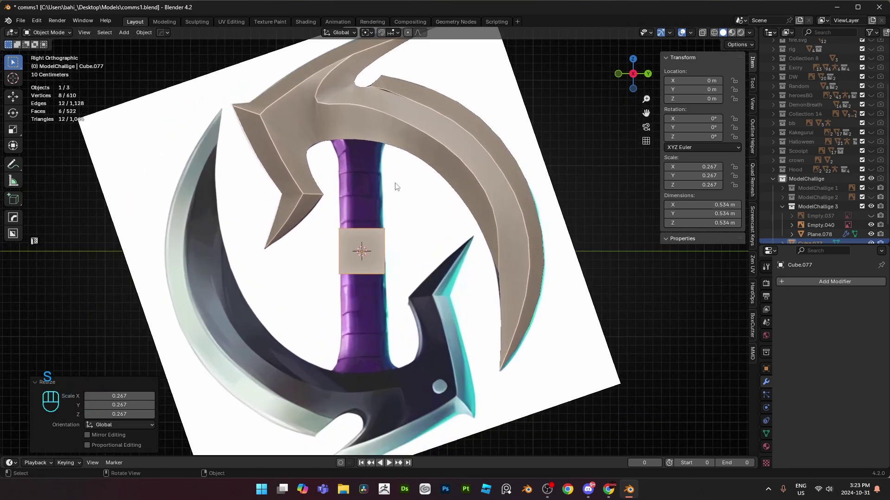
pyautogui.press('s')
pyautogui.press('z')
pyautogui.click(451, 61)
pyautogui.hotkey('alt', 'z')
pyautogui.press('s')
pyautogui.press('z')
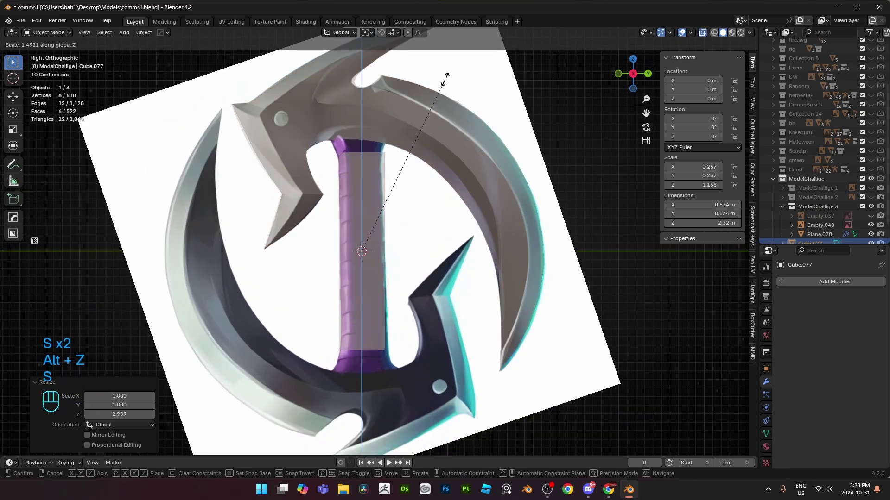
pyautogui.click(457, 66)
# - Cut one centered horizontal edge loop around the handle block and delete the vertices of its lower half
pyautogui.press('Tab')
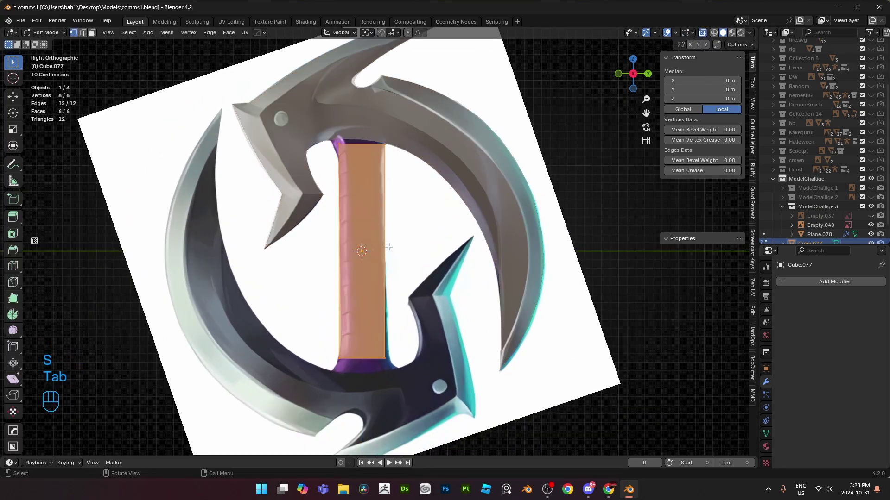
pyautogui.hotkey('ctrl', 'r')
pyautogui.click(375, 255)
pyautogui.rightClick(375, 254)
pyautogui.press('1')
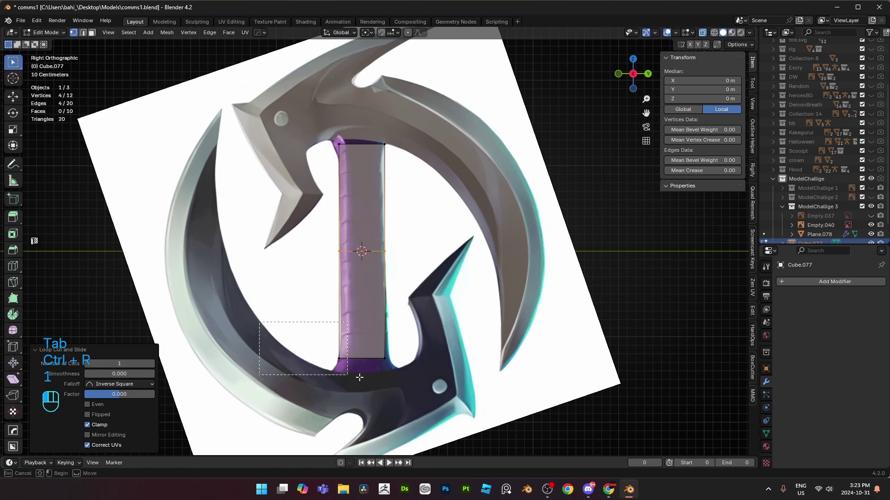
pyautogui.press('x')
pyautogui.click(465, 132)
pyautogui.hotkey('alt', 'z')
pyautogui.press('Tab')
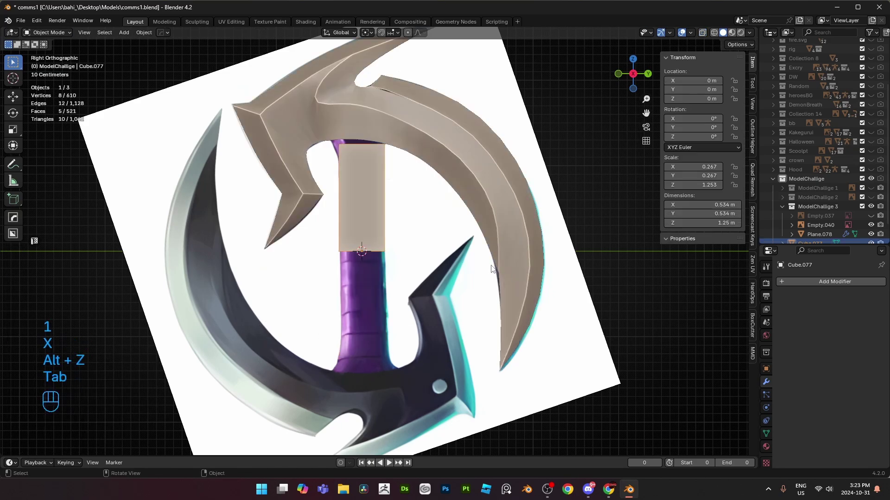
# - Add a Mirror modifier to the handle, mirroring across the Z axis only
pyautogui.click(818, 282)
pyautogui.click(786, 299)
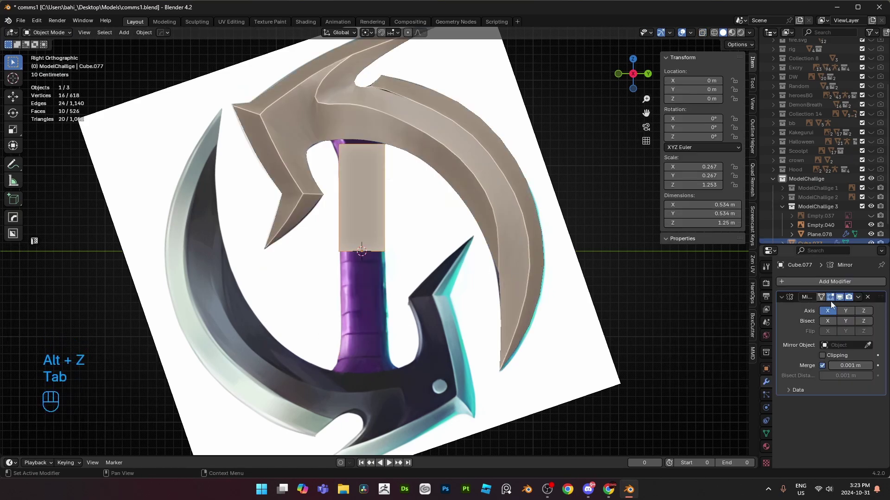
pyautogui.click(856, 311)
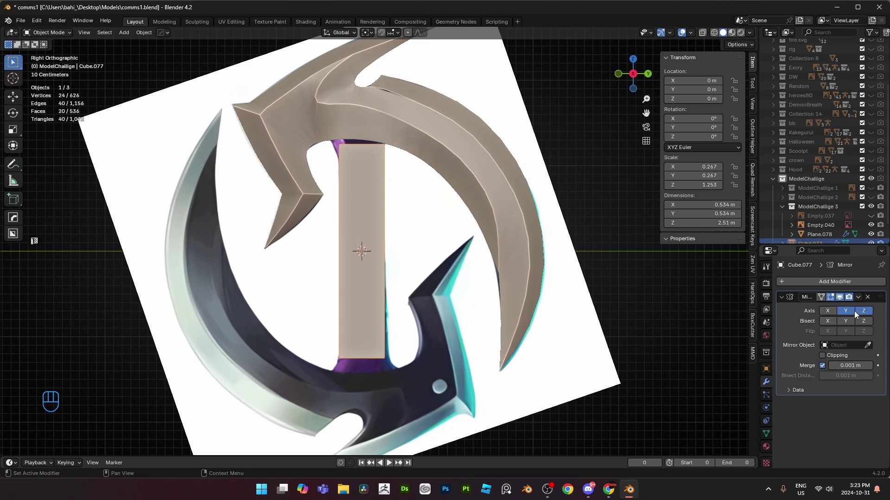
# - Raise the handle's top vertices along Z by about 0.188 m into the blade
pyautogui.press('Tab')
pyautogui.hotkey('alt', 'z')
pyautogui.press('3')
pyautogui.scroll(3, 366, 229)
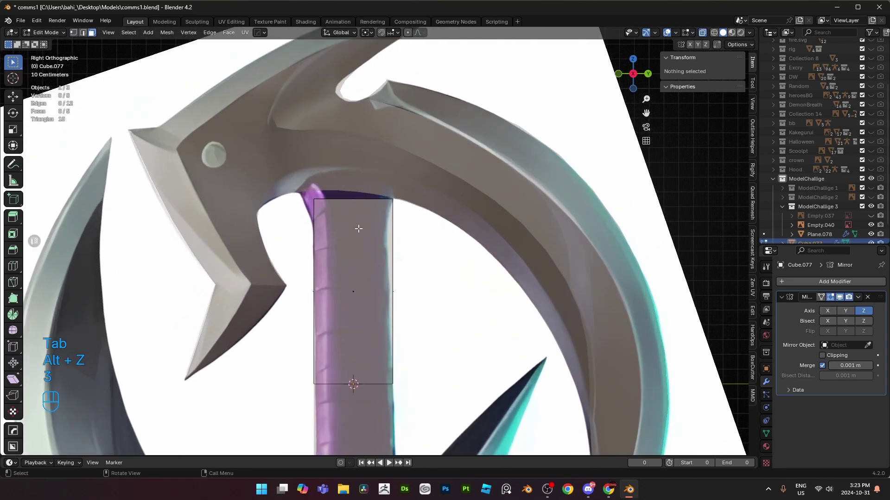
pyautogui.press('1')
pyautogui.press('g')
pyautogui.keyDown('shift'); pyautogui.click(423, 178); pyautogui.keyUp('shift')
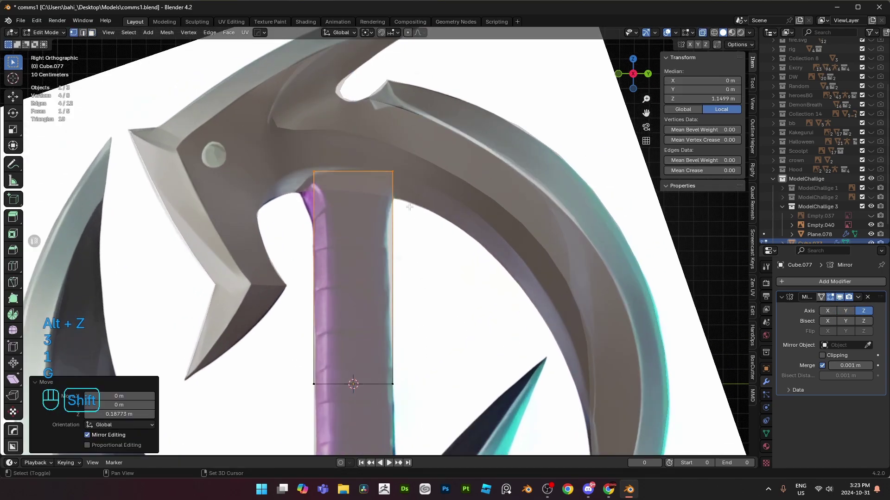
# - Apply the handle's scale and thin it along X to a factor of about 0.698
pyautogui.scroll(-4, 409, 207)
pyautogui.moveTo(411, 183); pyautogui.dragTo(467, 245, button='middle')
pyautogui.hotkey('alt', 'z')
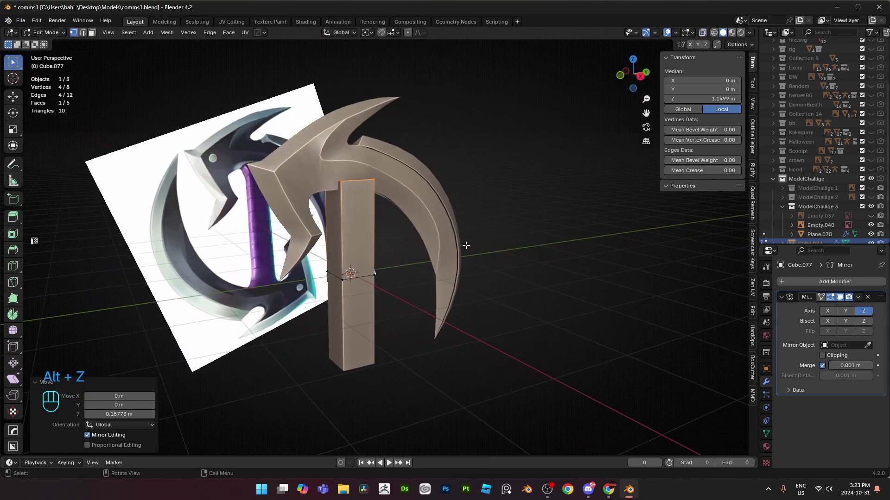
pyautogui.press('Tab')
pyautogui.hotkey('ctrl', 'a')
pyautogui.click(505, 261)
pyautogui.scroll(3, 433, 246)
pyautogui.press('s')
pyautogui.press('x')
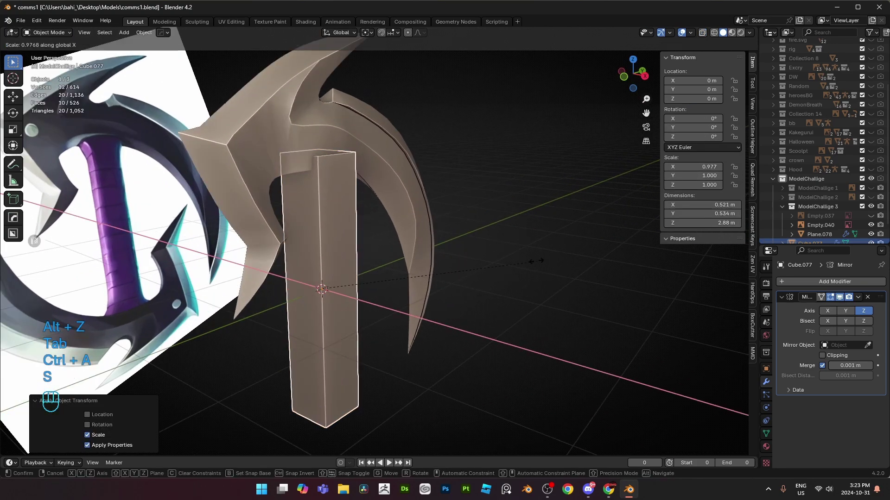
pyautogui.click(471, 247)
# - Lower the handle's top vertices along Z by about 0.274 m to where the grip starts to flare
pyautogui.press('KP_3')
pyautogui.press('Tab')
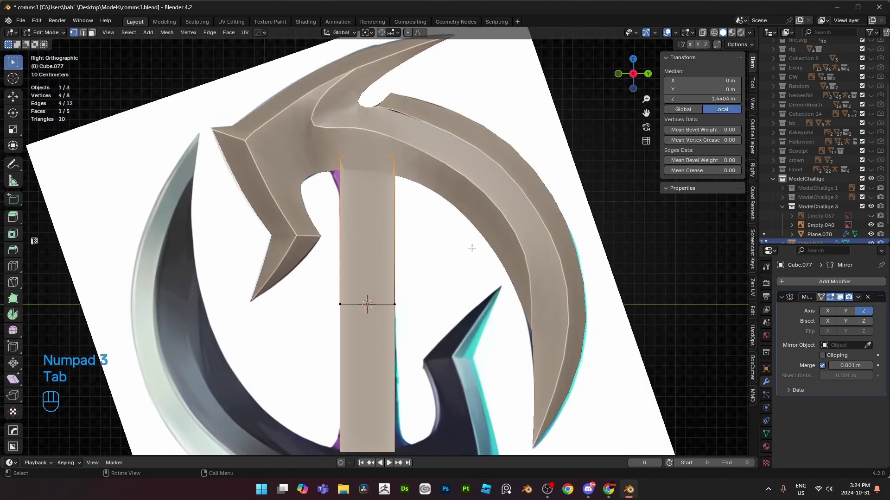
pyautogui.hotkey('alt', 'z')
pyautogui.keyDown('shift'); pyautogui.moveTo(443, 273); pyautogui.dragTo(449, 251, button='middle'); pyautogui.keyUp('shift')
pyautogui.scroll(1, 445, 241)
pyautogui.keyDown('shift'); pyautogui.scroll(2, 422, 229); pyautogui.keyUp('shift')
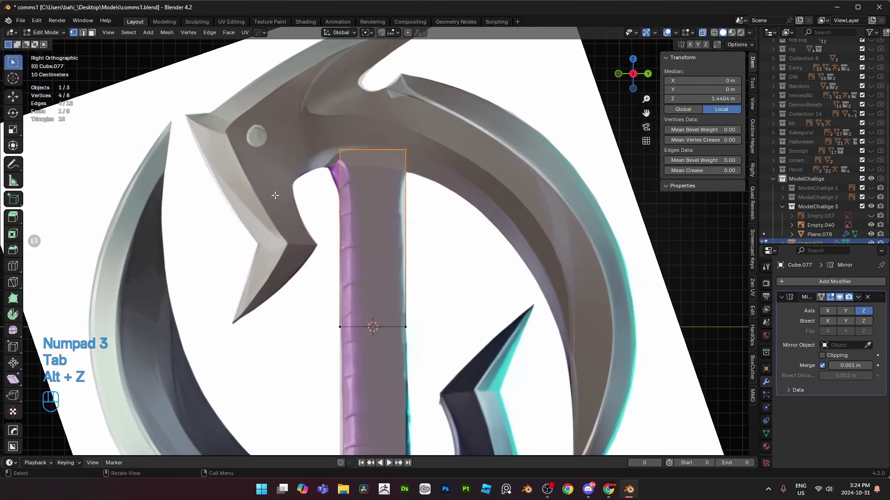
pyautogui.scroll(2, 381, 197)
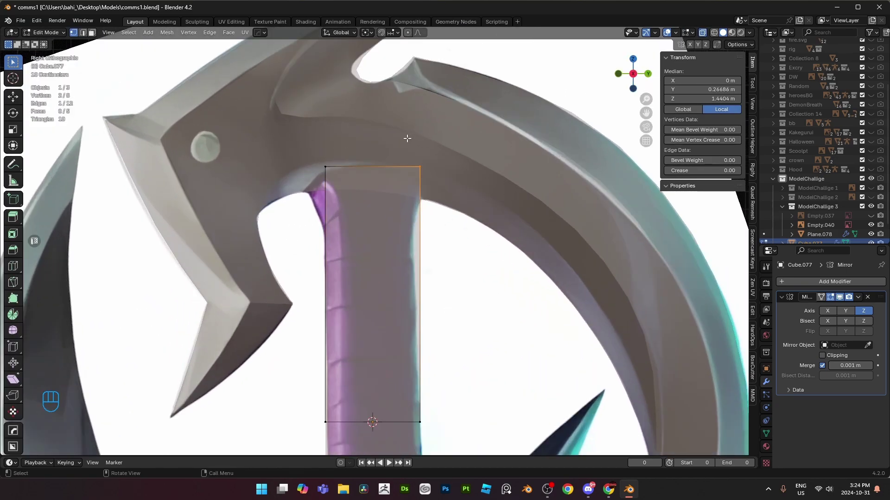
pyautogui.moveTo(289, 132); pyautogui.dragTo(519, 179)
pyautogui.press('g')
pyautogui.press('z')
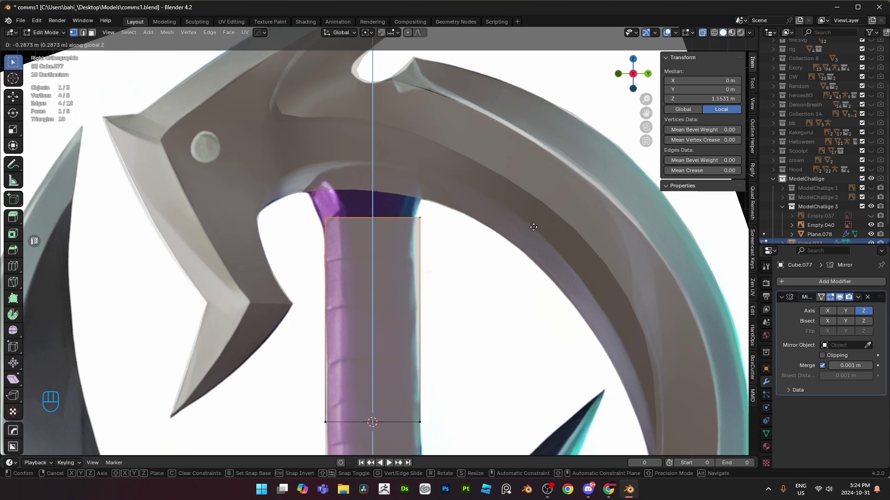
pyautogui.click(531, 223)
# - Extrude the handle's top face up about 0.282 m and flare it by a factor of 1.4, excluding the X axis
pyautogui.press('e')
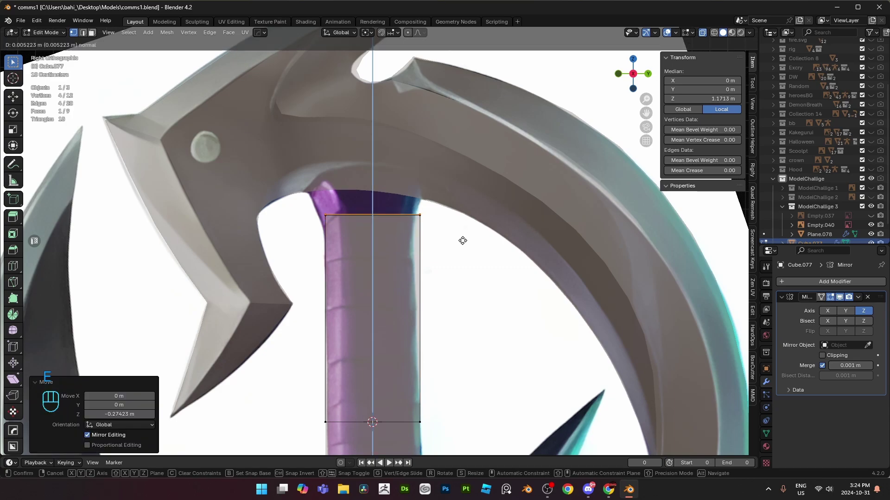
pyautogui.click(460, 194)
pyautogui.press('s')
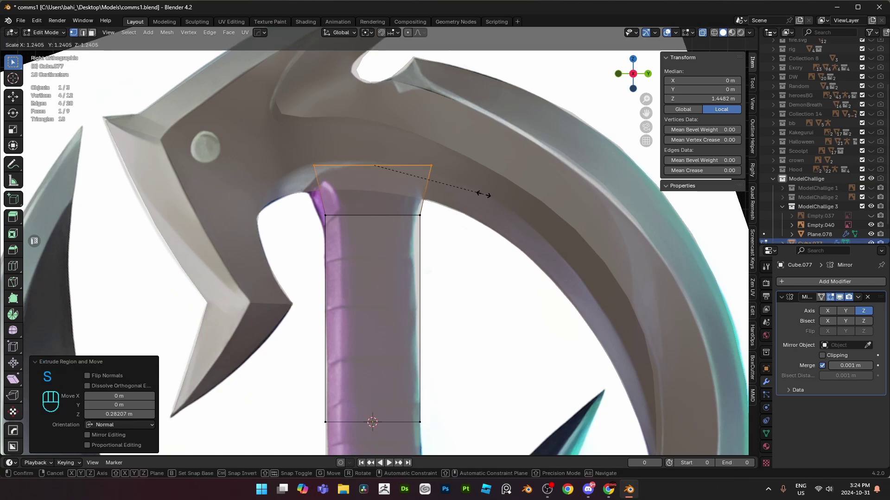
pyautogui.hotkey('alt', 'z')
pyautogui.keyDown('alt'); pyautogui.moveTo(484, 194); pyautogui.dragTo(502, 181, button='middle'); pyautogui.keyUp('alt')
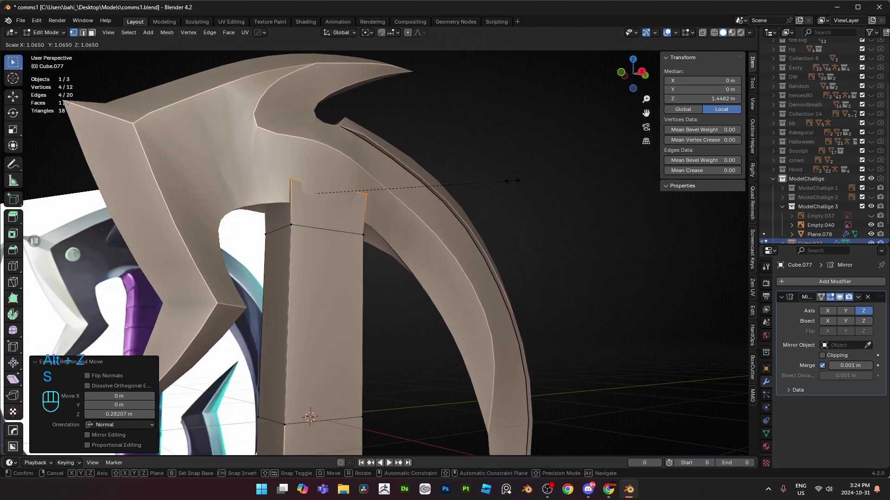
pyautogui.rightClick(507, 182)
pyautogui.press('s')
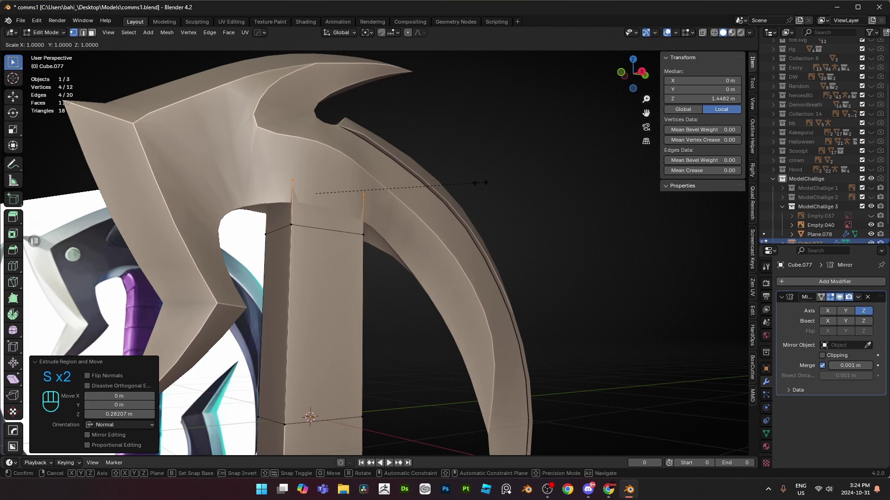
pyautogui.hotkey('shift', 'x')
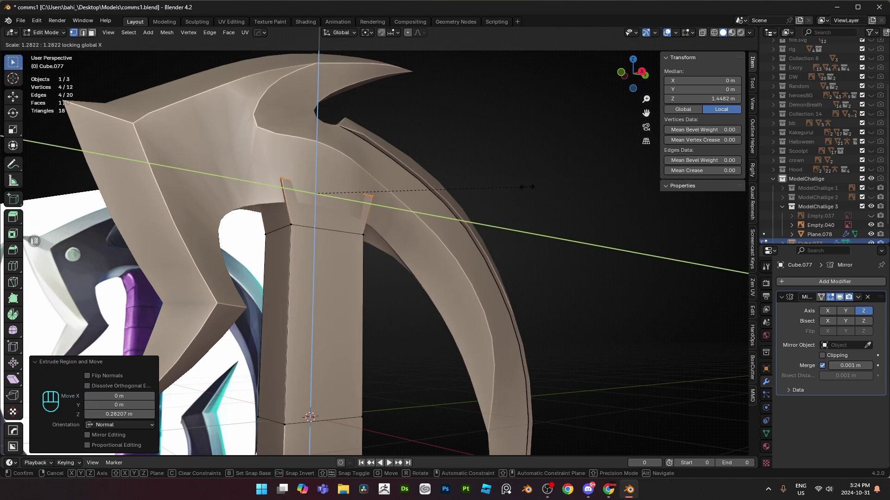
pyautogui.click(547, 196)
# - Widen the flared top slightly, by a factor of about 1.015 excluding X, to match the reference collar
pyautogui.press('KP_3')
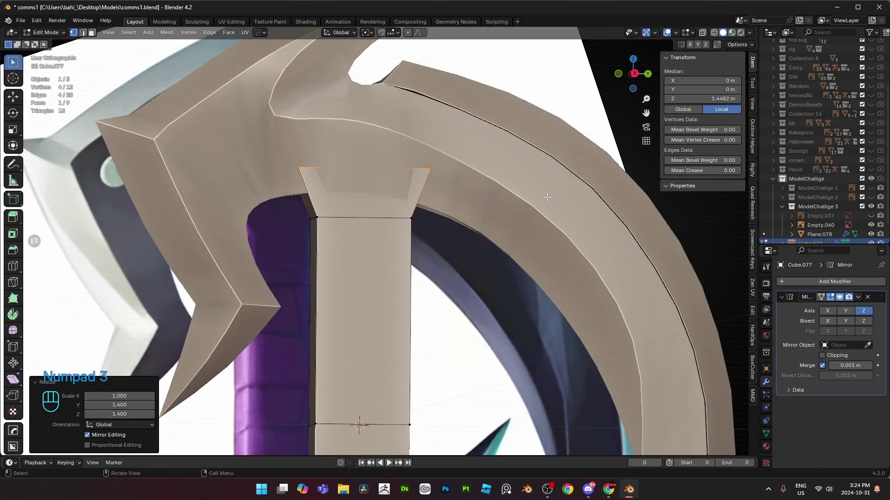
pyautogui.hotkey('alt', 'z')
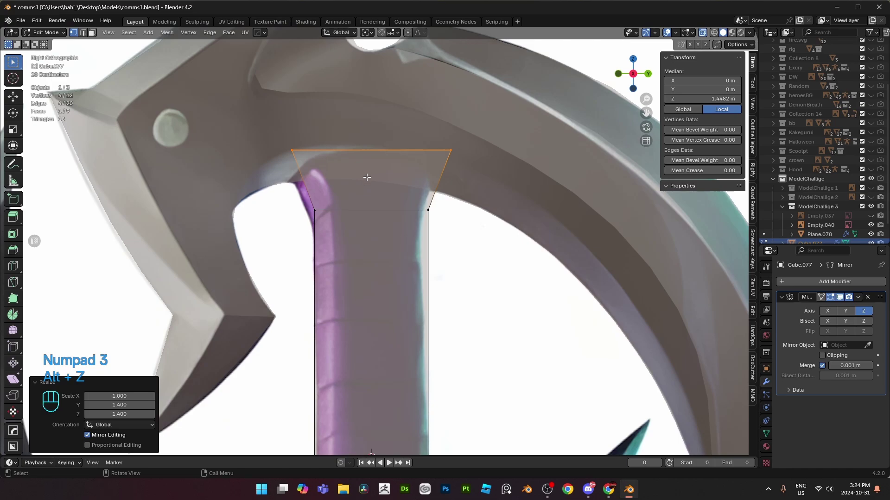
pyautogui.keyDown('shift'); pyautogui.moveTo(366, 177); pyautogui.dragTo(367, 206, button='middle'); pyautogui.keyUp('shift')
pyautogui.press('s')
pyautogui.hotkey('shift', 'x')
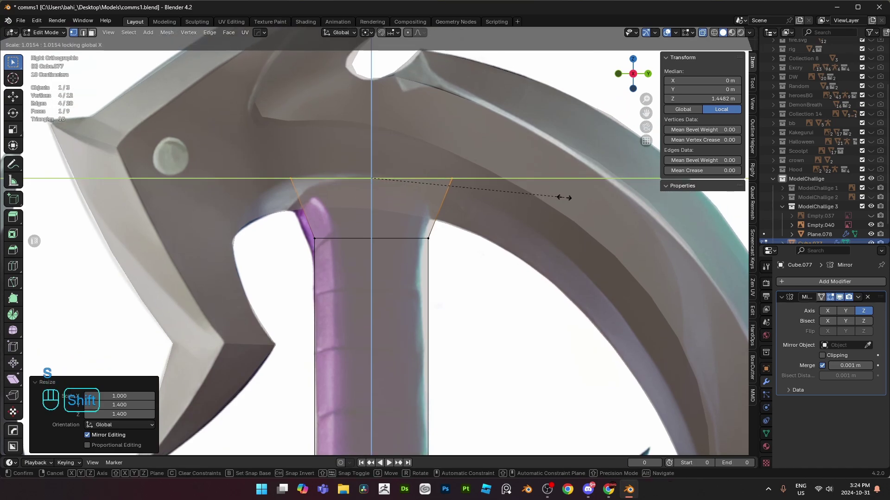
pyautogui.click(563, 197)
# - Apply the handle object's scale
pyautogui.hotkey('alt', 'z')
pyautogui.press('Tab')
pyautogui.scroll(-4, 486, 230)
pyautogui.hotkey('ctrl', 'a')
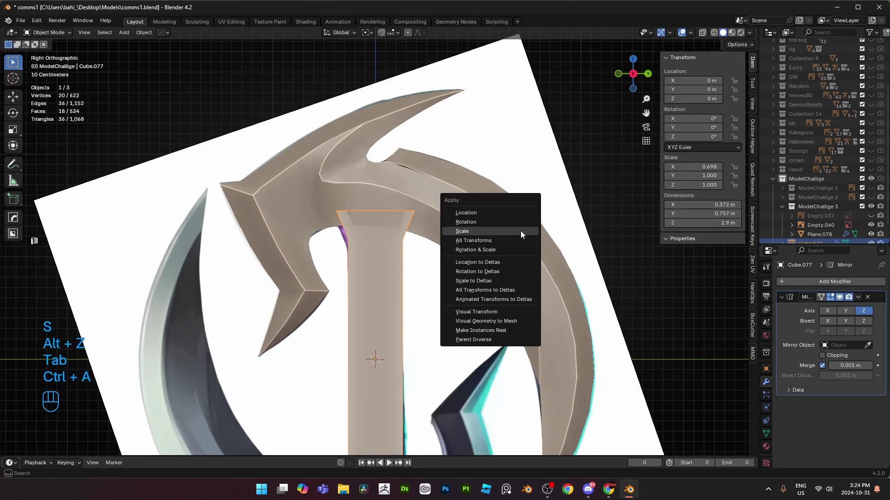
pyautogui.click(521, 231)
# - Delete the cap face at the flared top of the handle
pyautogui.moveTo(518, 230); pyautogui.dragTo(450, 236, button='middle')
pyautogui.press('Tab')
pyautogui.press('3')
pyautogui.press('x')
pyautogui.click(468, 247)
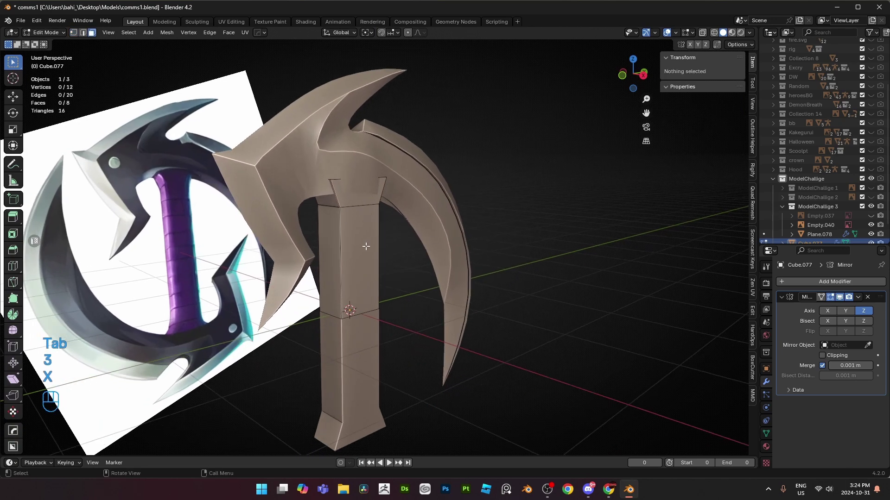
# - Bevel the handle's four vertical corner edge loops with 4 segments and a width of about 0.14 m
pyautogui.click(345, 258)
pyautogui.press('2')
pyautogui.keyDown('alt'); pyautogui.click(337, 236); pyautogui.keyUp('alt')
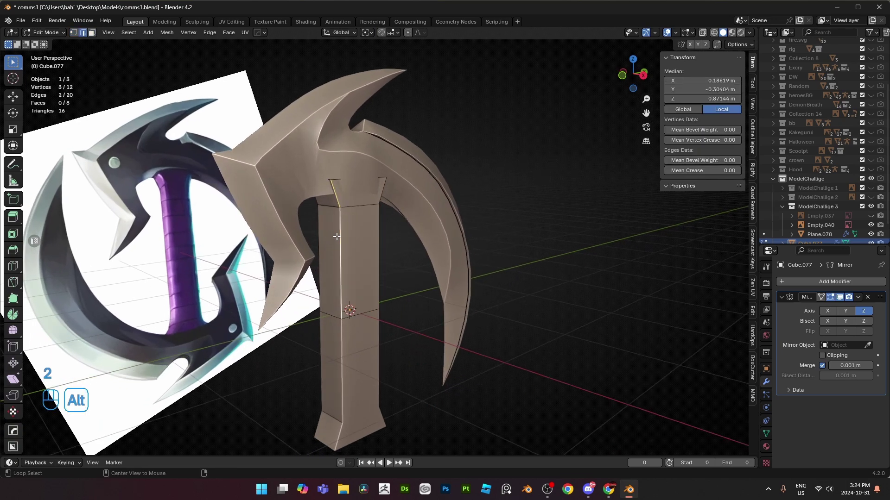
pyautogui.hotkey('alt', 'z')
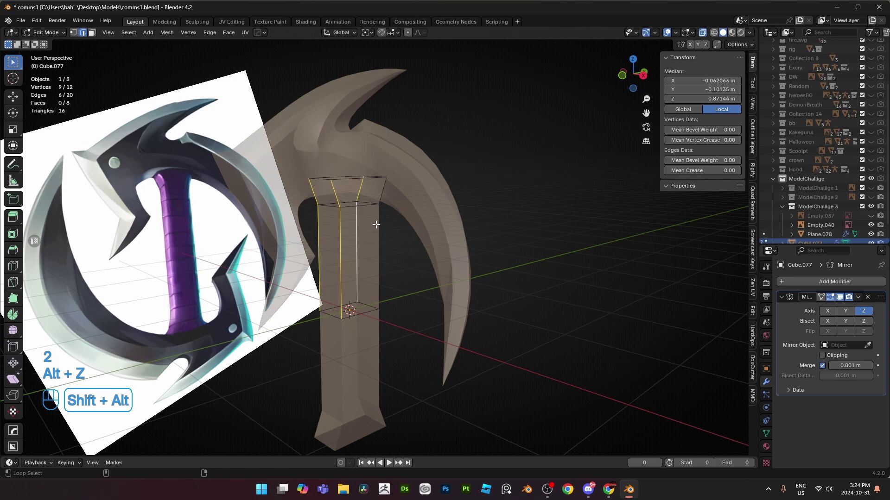
pyautogui.keyDown('alt'); pyautogui.keyDown('shift'); pyautogui.click(377, 225); pyautogui.keyUp('shift'); pyautogui.keyUp('alt')
pyautogui.hotkey('alt', 'z')
pyautogui.moveTo(474, 226)
pyautogui.mouseDown(button='middle')
pyautogui.moveTo(463, 224)
pyautogui.moveTo(477, 219)
pyautogui.mouseUp(button='middle')
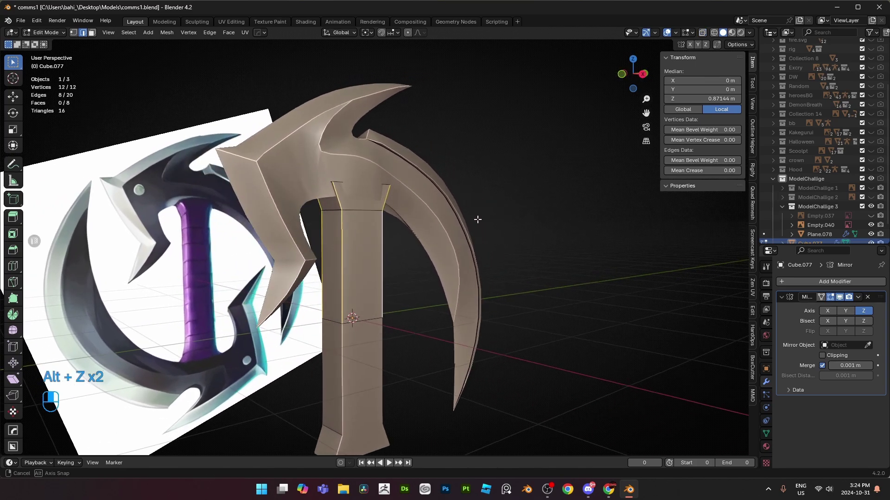
pyautogui.scroll(1, 477, 219)
pyautogui.hotkey('ctrl', 'b')
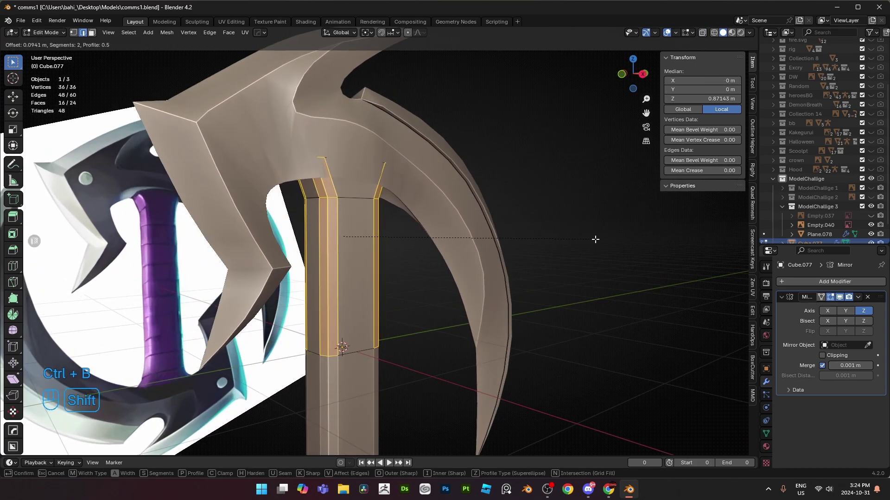
pyautogui.scroll(1, 597, 239)
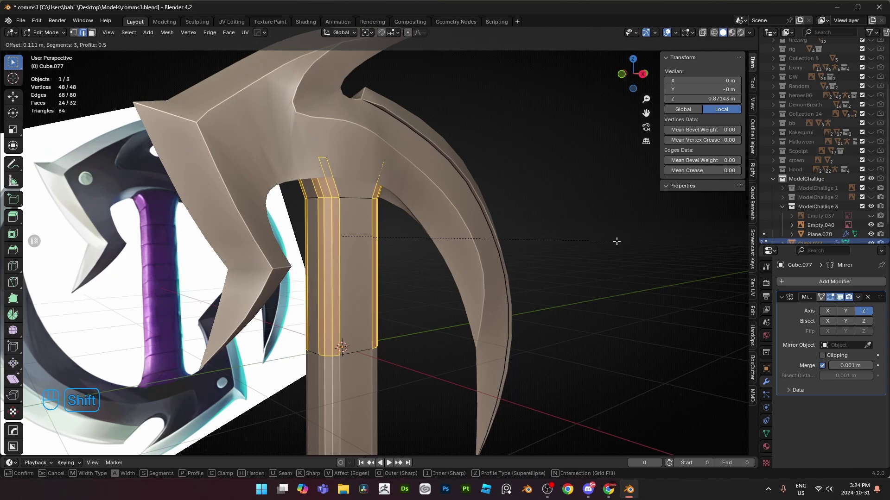
pyautogui.scroll(1, 619, 241)
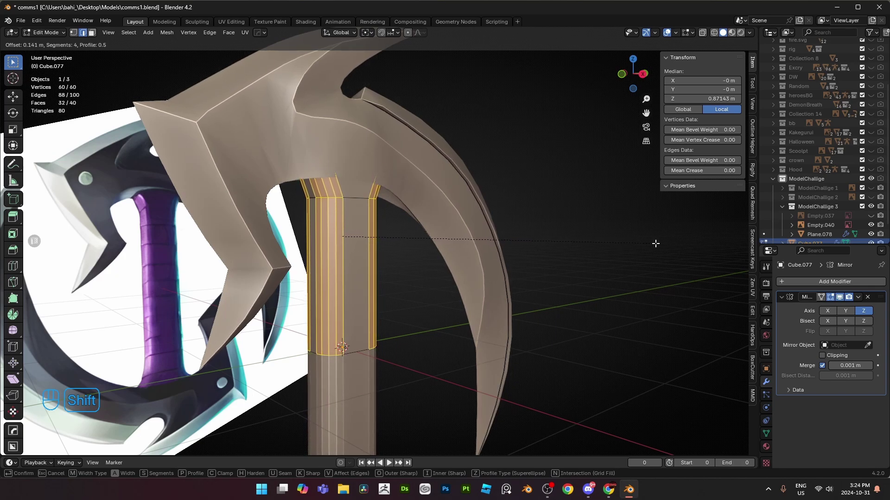
pyautogui.click(648, 243)
pyautogui.press('Tab')
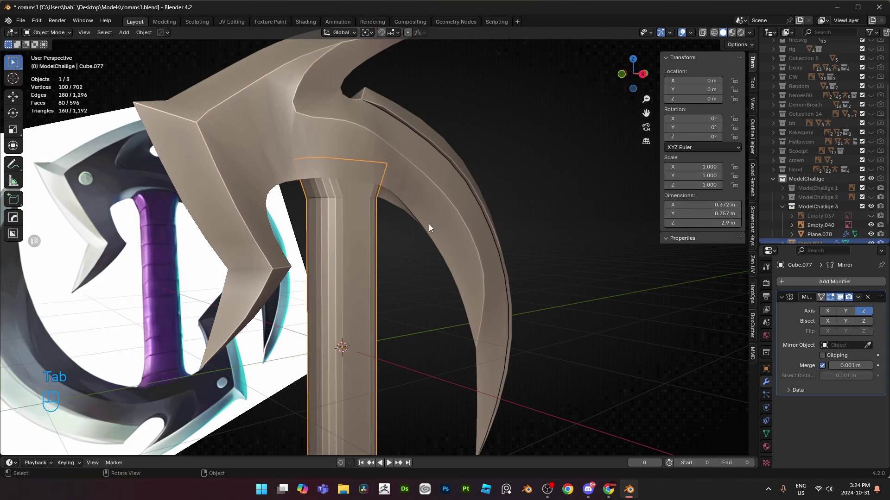
# - Shade the bevelled handle smooth and compare it with the reference from the right side
pyautogui.rightClick(430, 223)
pyautogui.click(431, 224)
pyautogui.press('KP_3')
pyautogui.hotkey('alt', 'z')
pyautogui.hotkey('alt', 'z')
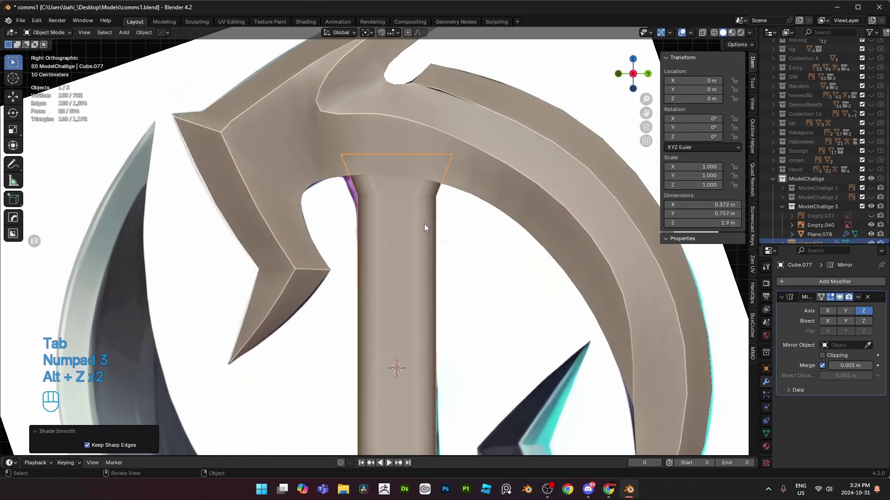
# - Undo the smooth shading and the corner bevel, and shade the unbevelled handle smooth instead
pyautogui.hotkey('ctrl', 'z')
pyautogui.hotkey('ctrl', 'z')
pyautogui.hotkey('ctrl', 'z')
pyautogui.press('Tab')
pyautogui.rightClick(497, 214)
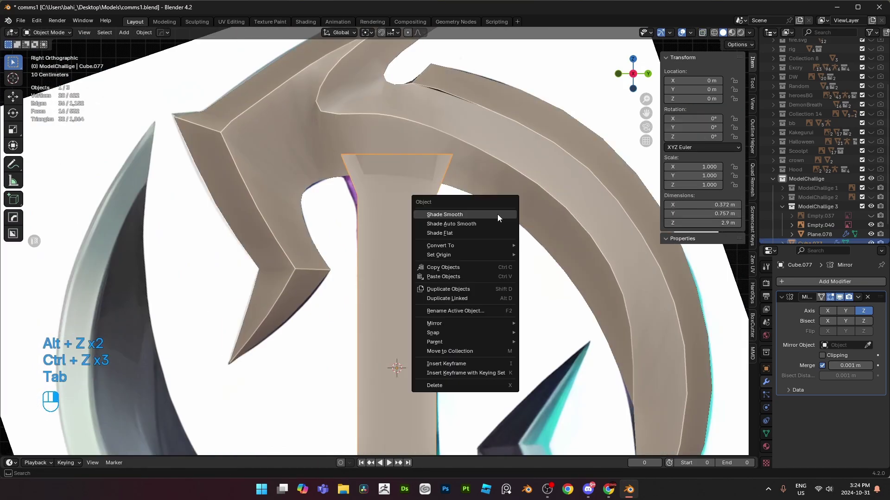
pyautogui.click(496, 214)
# - Bevel the handle's vertical corner edge loops with 4 segments and a width of about 0.103 m, and inspect the rounding
pyautogui.press('Tab')
pyautogui.hotkey('alt', 'z')
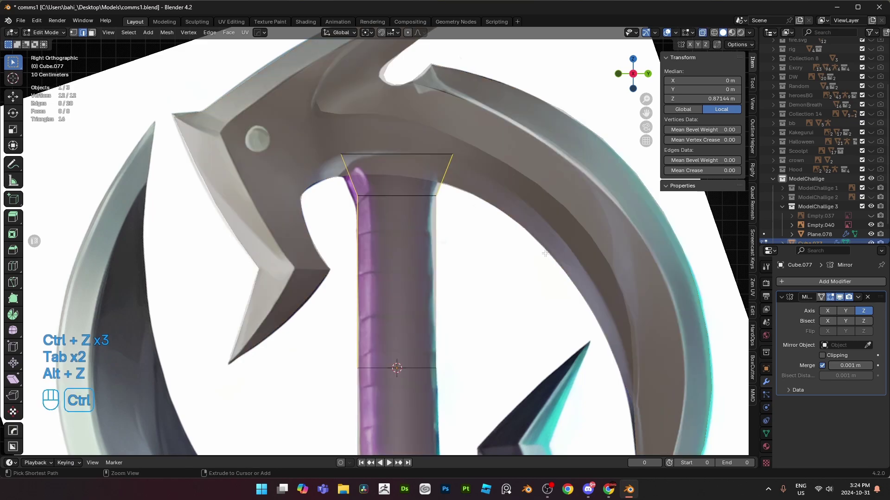
pyautogui.hotkey('ctrl', 'b')
pyautogui.keyDown('shift'); pyautogui.click(569, 253); pyautogui.keyUp('shift')
pyautogui.hotkey('alt', 'z')
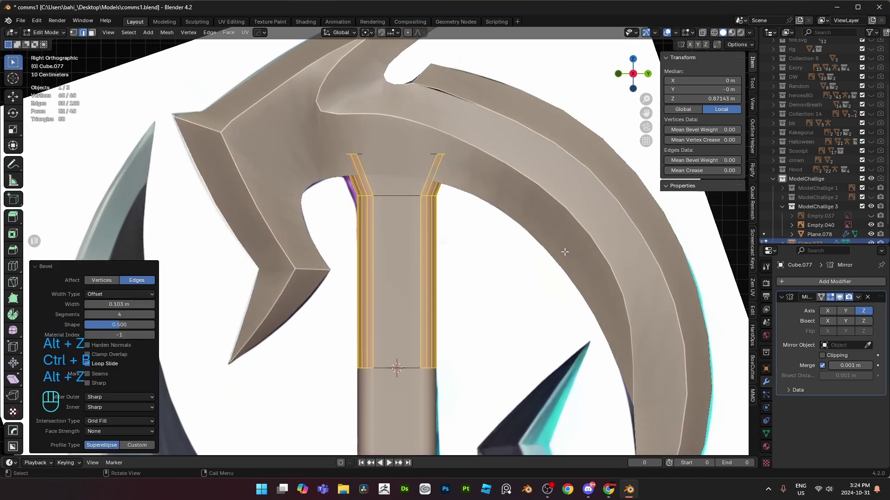
pyautogui.press('Tab')
pyautogui.scroll(-4, 562, 256)
pyautogui.moveTo(473, 232); pyautogui.dragTo(529, 237, button='middle')
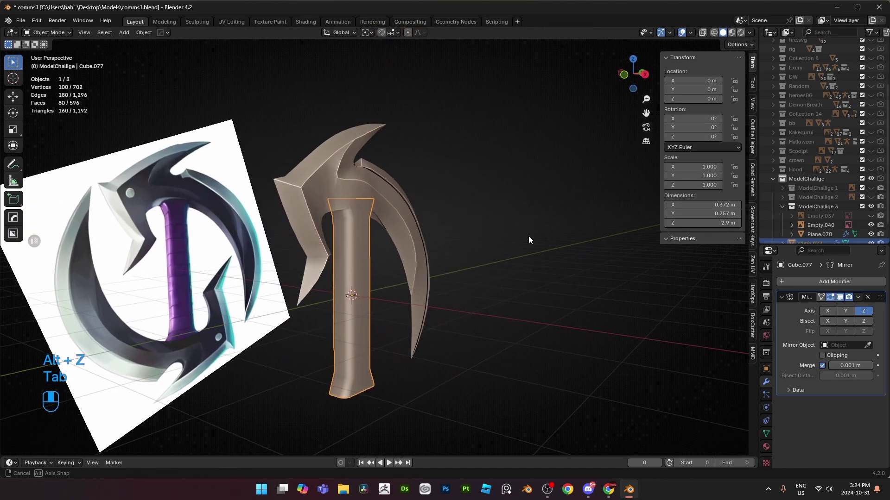
pyautogui.scroll(3, 528, 237)
pyautogui.press('Tab')
pyautogui.scroll(2, 472, 229)
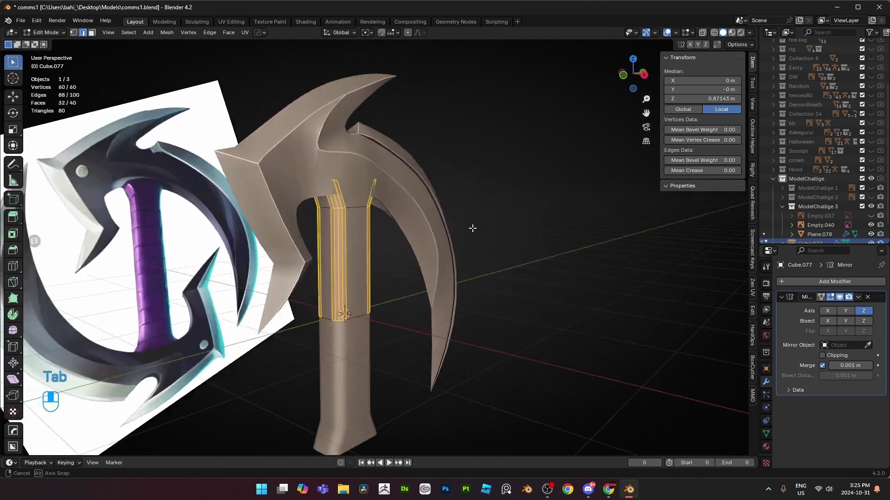
pyautogui.scroll(5, 472, 229)
# - Undo the corner bevel on the handle
pyautogui.hotkey('ctrl', 'z')
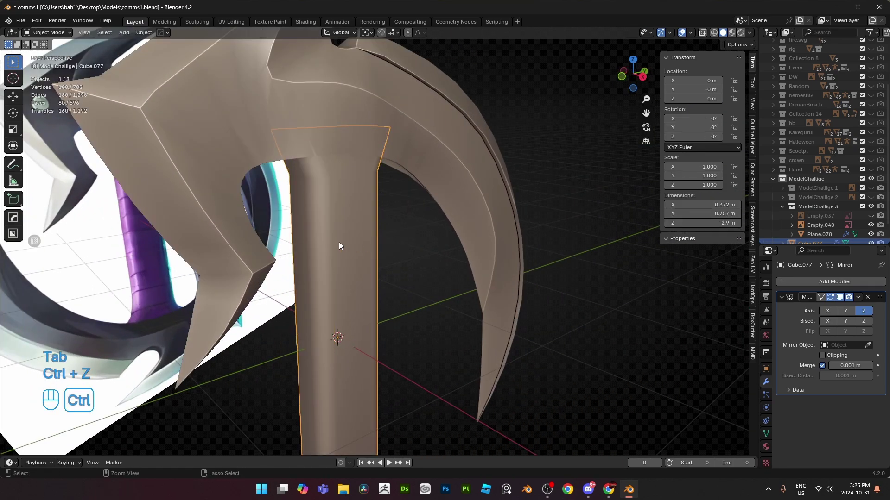
pyautogui.hotkey('ctrl', 'z')
pyautogui.hotkey('ctrl', 'z')
# - Insert a vertical loop cut down the centre of each narrow side face of the handle
pyautogui.hotkey('ctrl', 'r')
pyautogui.click(306, 177)
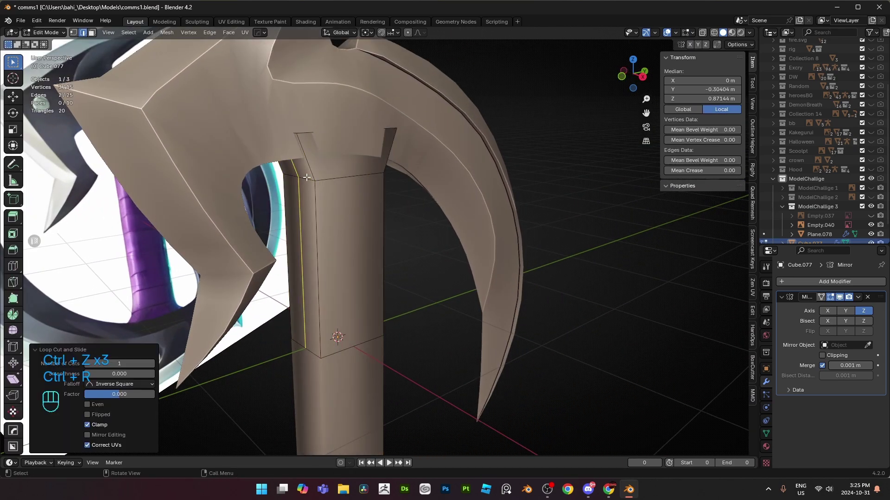
pyautogui.moveTo(306, 177); pyautogui.dragTo(455, 197, button='middle')
pyautogui.hotkey('ctrl', 'r')
pyautogui.click(454, 197)
# - Select both side centre loops and scale them outward along Y by about 1.067 and again by about 1.042
pyautogui.hotkey('alt', 'z')
pyautogui.moveTo(441, 244); pyautogui.dragTo(320, 268, button='middle')
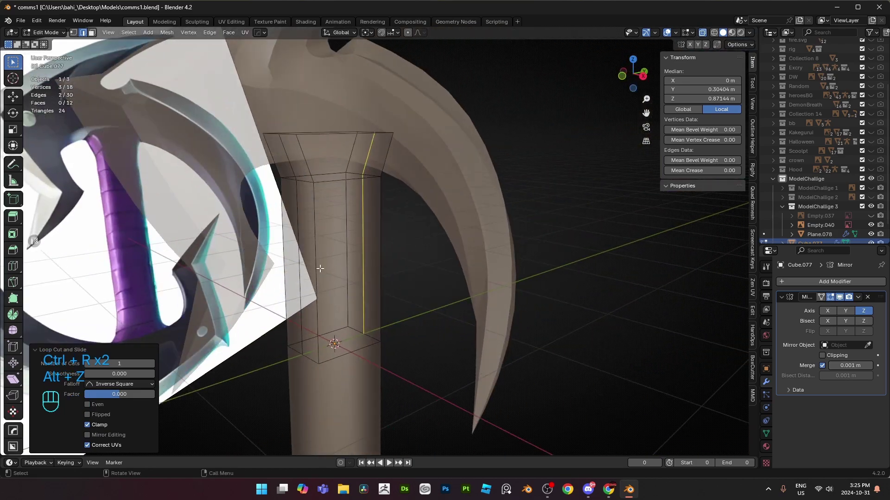
pyautogui.keyDown('alt'); pyautogui.keyDown('shift'); pyautogui.click(299, 230); pyautogui.keyUp('shift'); pyautogui.keyUp('alt')
pyautogui.moveTo(298, 231); pyautogui.dragTo(466, 240, button='middle')
pyautogui.hotkey('alt', 'z')
pyautogui.press('s')
pyautogui.press('s')
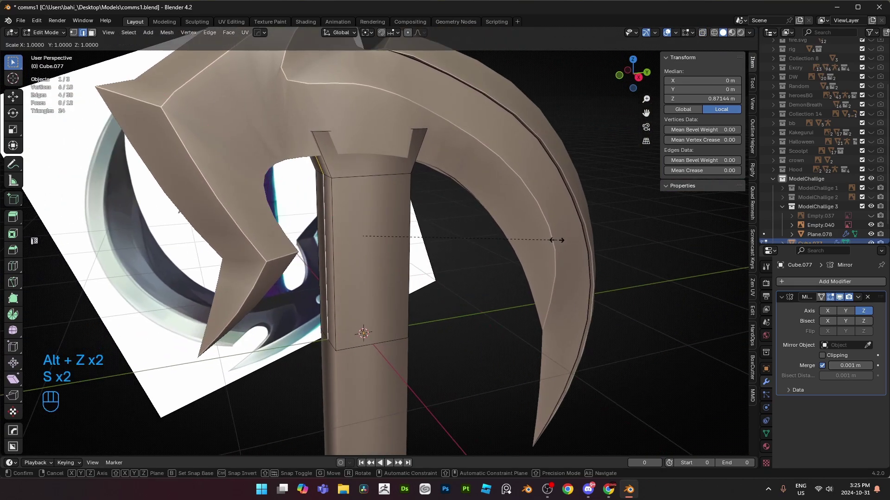
pyautogui.click(569, 239)
pyautogui.press('KP_3')
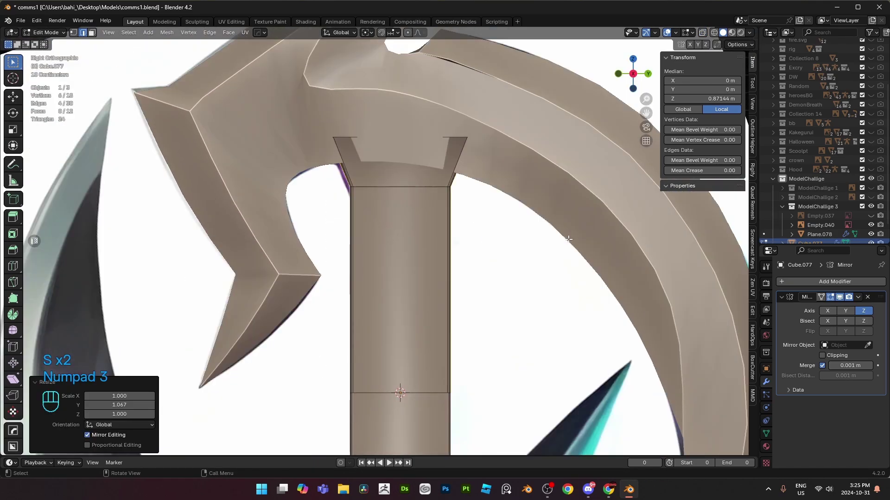
pyautogui.press('s')
pyautogui.click(571, 237)
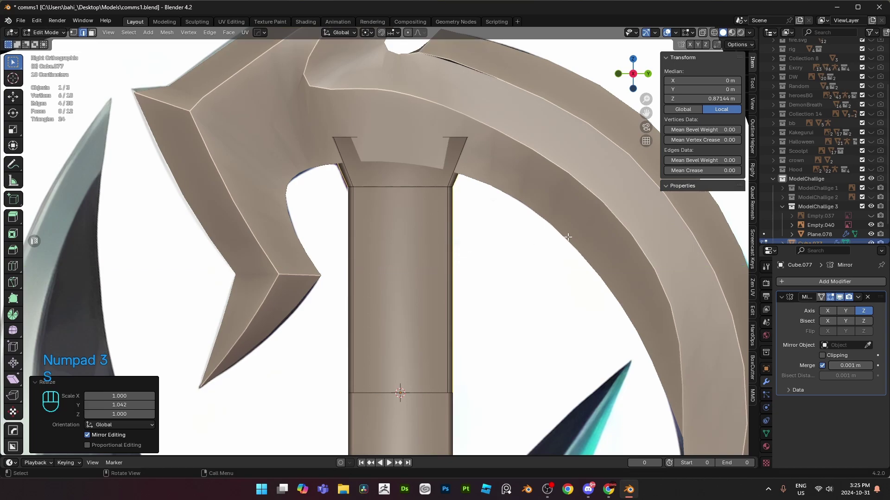
# - Narrow the whole handle mesh along Y by a factor of about 0.855 to match the reference grip
pyautogui.hotkey('alt', 'z')
pyautogui.hotkey('alt', 'z')
pyautogui.hotkey('alt', 'z')
pyautogui.press('a')
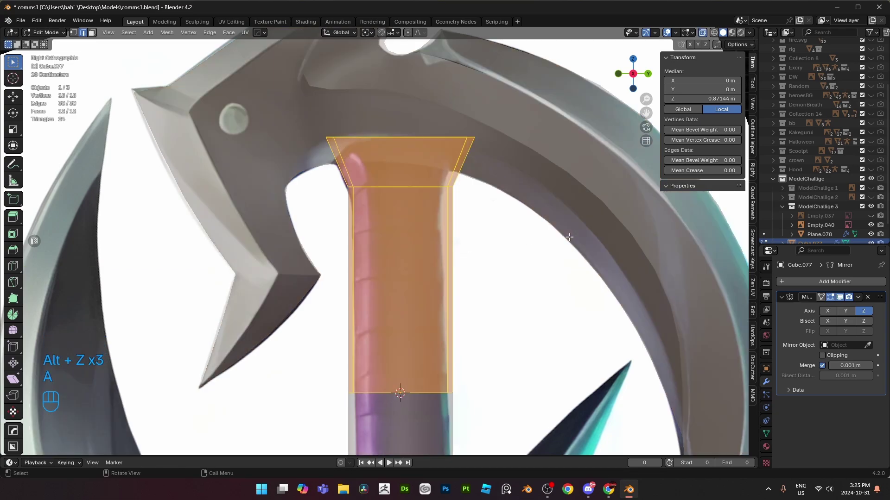
pyautogui.press('s')
pyautogui.middleClick(568, 237)
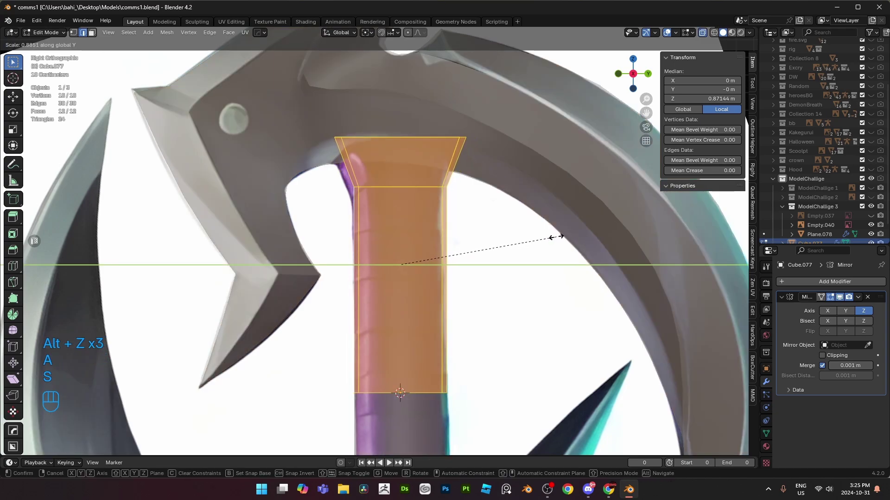
pyautogui.click(549, 237)
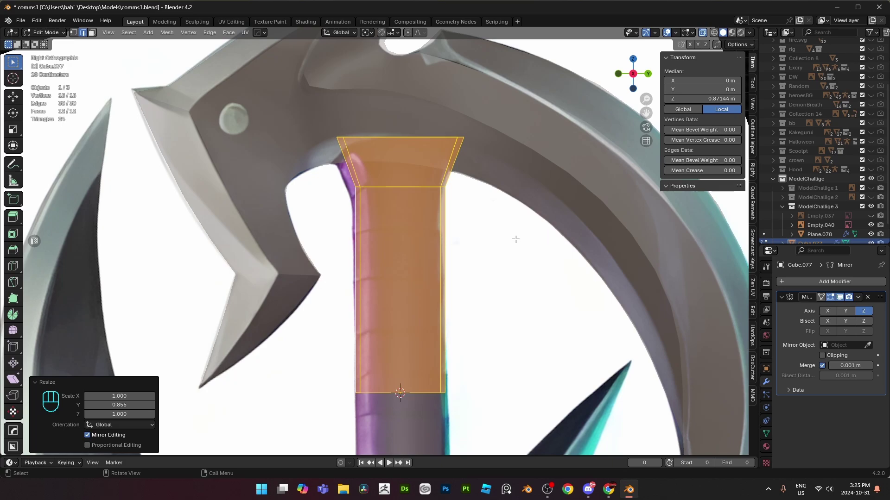
# - Select the handle's four vertical corner edge loops and bevel them with 3 segments and a width of about 0.12 m
pyautogui.moveTo(515, 239); pyautogui.dragTo(440, 251, button='middle')
pyautogui.hotkey('alt', 'z')
pyautogui.scroll(-3, 401, 237)
pyautogui.moveTo(371, 237); pyautogui.dragTo(404, 230, button='middle')
pyautogui.scroll(2, 369, 249)
pyautogui.click(345, 209)
pyautogui.keyDown('shift'); pyautogui.click(341, 176); pyautogui.keyUp('shift')
pyautogui.hotkey('alt', 'z')
pyautogui.keyDown('alt'); pyautogui.keyDown('shift'); pyautogui.click(300, 209); pyautogui.keyUp('shift'); pyautogui.keyUp('alt')
pyautogui.moveTo(301, 208); pyautogui.dragTo(183, 211, button='middle')
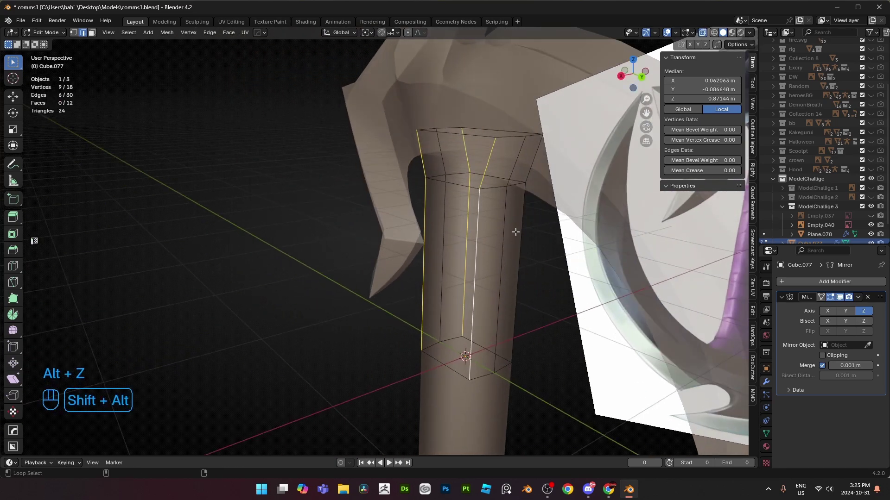
pyautogui.hotkey('alt', 'z')
pyautogui.moveTo(457, 234); pyautogui.dragTo(562, 223, button='middle')
pyautogui.hotkey('ctrl', 'b')
pyautogui.scroll(3, 603, 241)
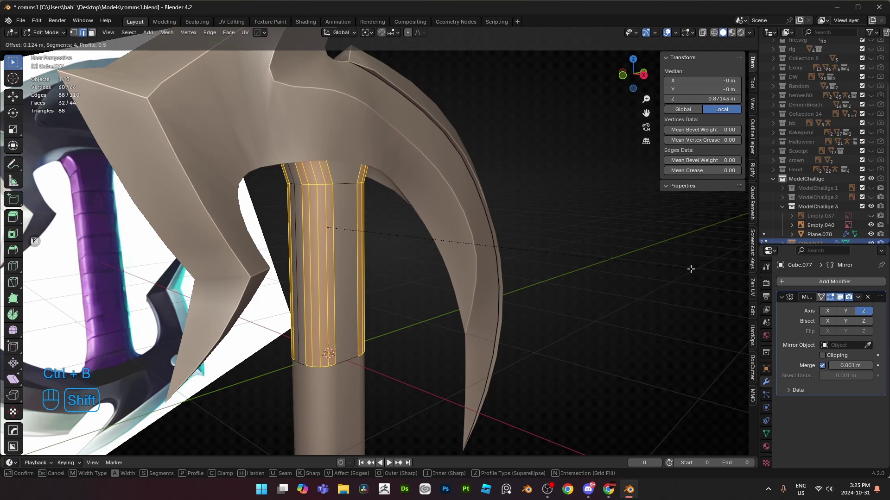
pyautogui.scroll(-1, 681, 268)
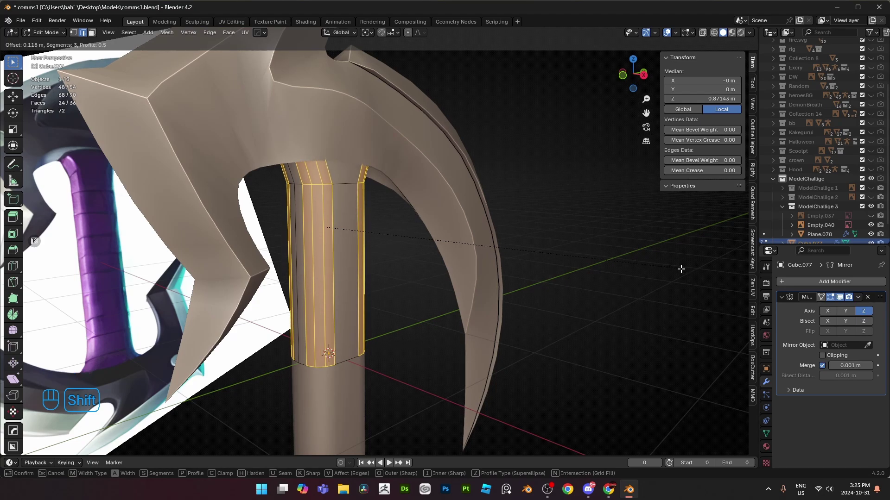
pyautogui.click(671, 267)
pyautogui.press('Tab')
pyautogui.moveTo(671, 267); pyautogui.dragTo(624, 260, button='middle')
# - Insert 4 evenly spaced horizontal loop cuts across the straight part of the handle below the flare
pyautogui.press('KP_3')
pyautogui.press('Tab')
pyautogui.hotkey('alt', 'z')
pyautogui.scroll(8, 423, 169)
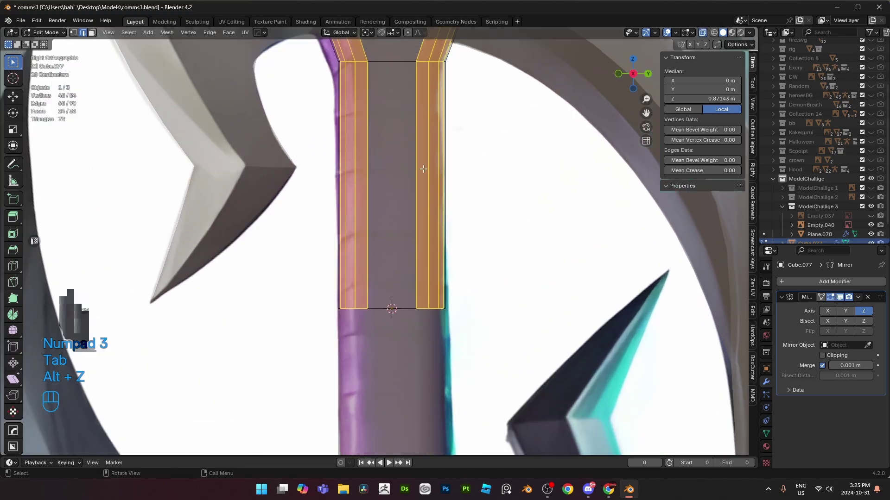
pyautogui.keyDown('shift'); pyautogui.moveTo(423, 170); pyautogui.dragTo(420, 199, button='middle'); pyautogui.keyUp('shift')
pyautogui.hotkey('ctrl', 'r')
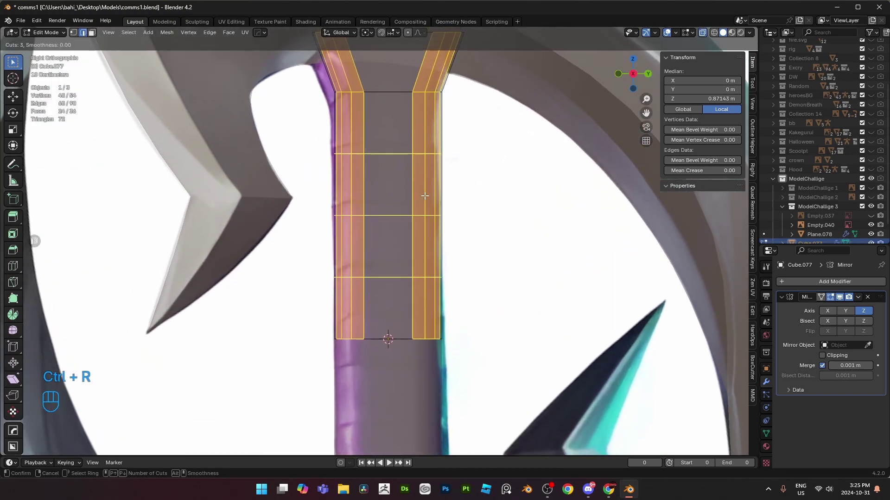
pyautogui.scroll(1, 424, 195)
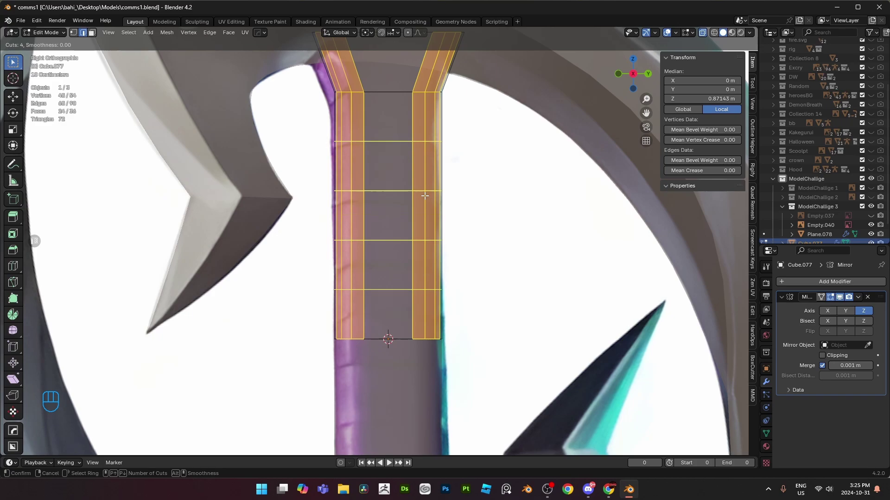
pyautogui.click(424, 195)
pyautogui.rightClick(424, 195)
pyautogui.scroll(-2, 424, 195)
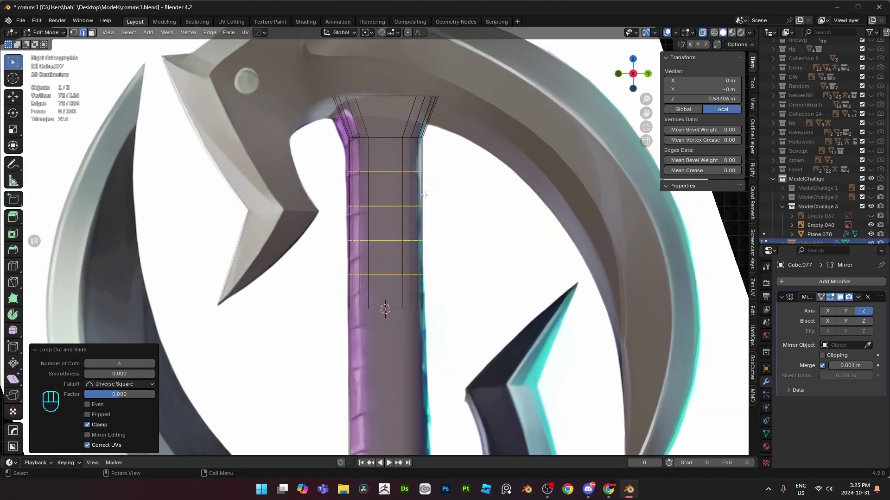
# - Add the loop at the base of the flare to the selection and bevel all five loops by 0.00696 m with 2 segments
pyautogui.keyDown('alt'); pyautogui.keyDown('shift'); pyautogui.click(379, 138); pyautogui.keyUp('shift'); pyautogui.keyUp('alt')
pyautogui.scroll(3, 468, 213)
pyautogui.hotkey('ctrl', 'b')
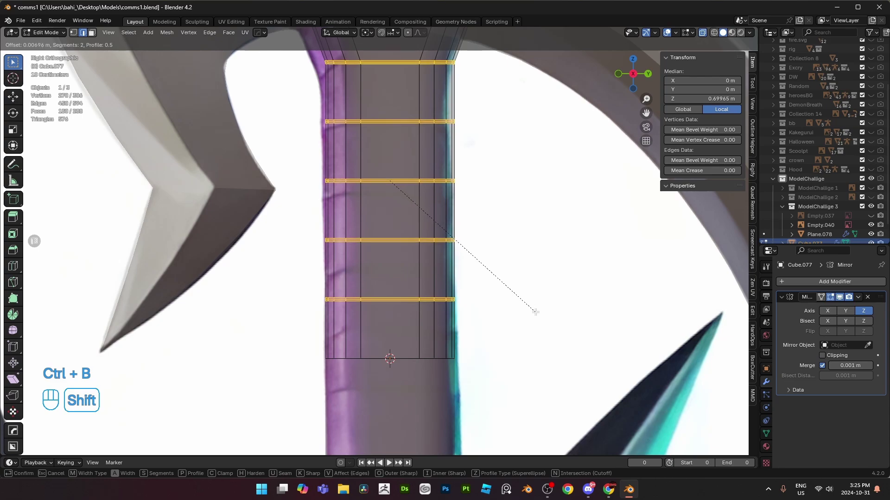
pyautogui.click(535, 312)
pyautogui.keyDown('shift'); pyautogui.moveTo(534, 312); pyautogui.dragTo(505, 299, button='middle'); pyautogui.keyUp('shift')
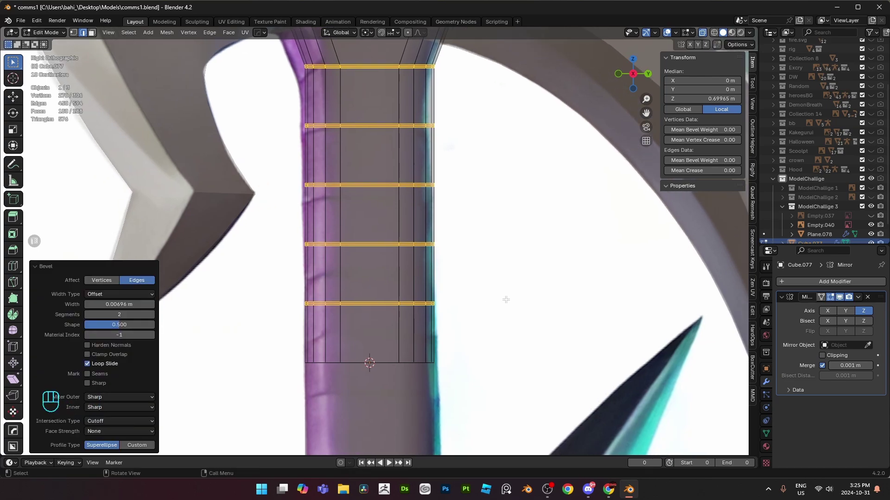
# - Reduce the selection to the centre loops of the five bevels and scale them inward by 0.955 excluding Z to form grooves
pyautogui.press('ctrl+KP_Subtract')
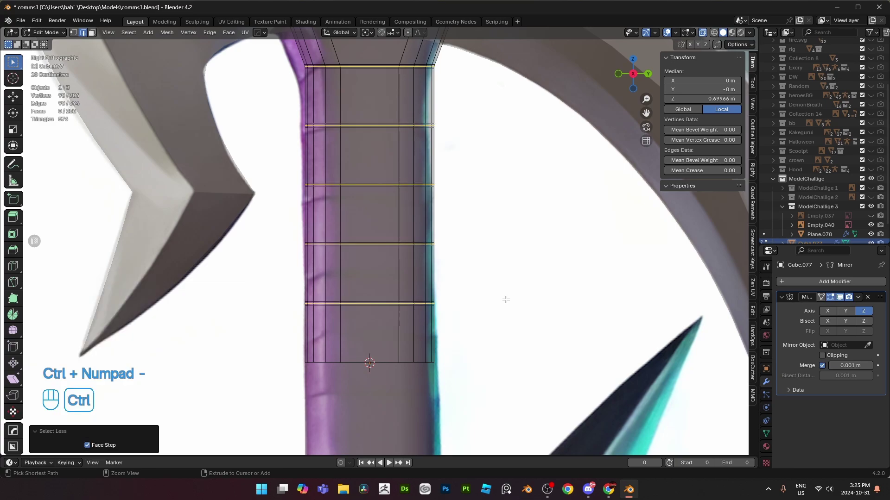
pyautogui.scroll(3, 491, 301)
pyautogui.scroll(-3, 401, 199)
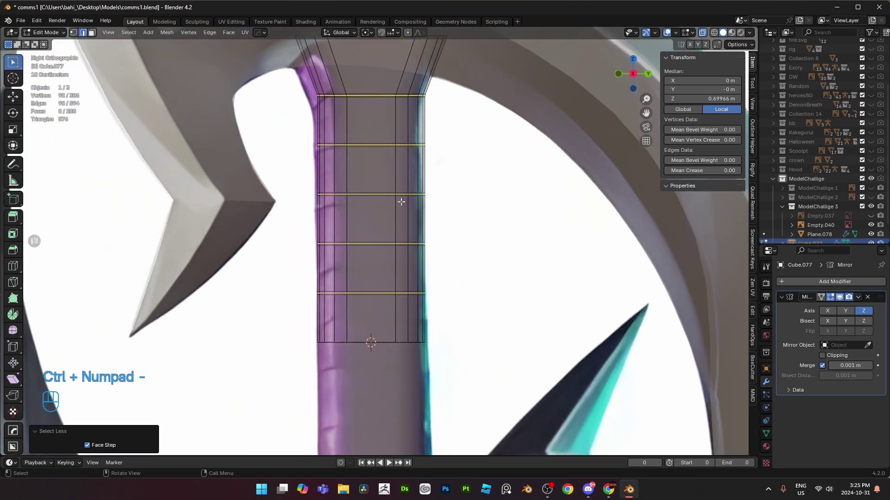
pyautogui.scroll(4, 371, 184)
pyautogui.scroll(-2, 354, 128)
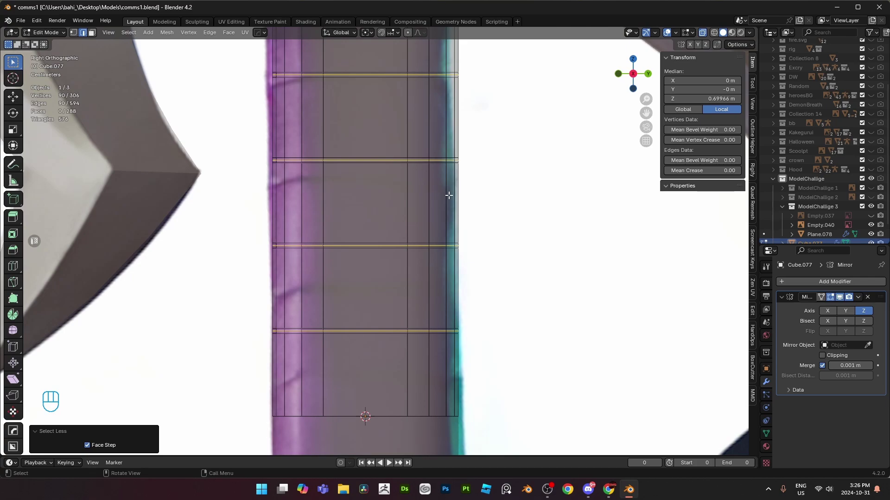
pyautogui.hotkey('alt', 'z')
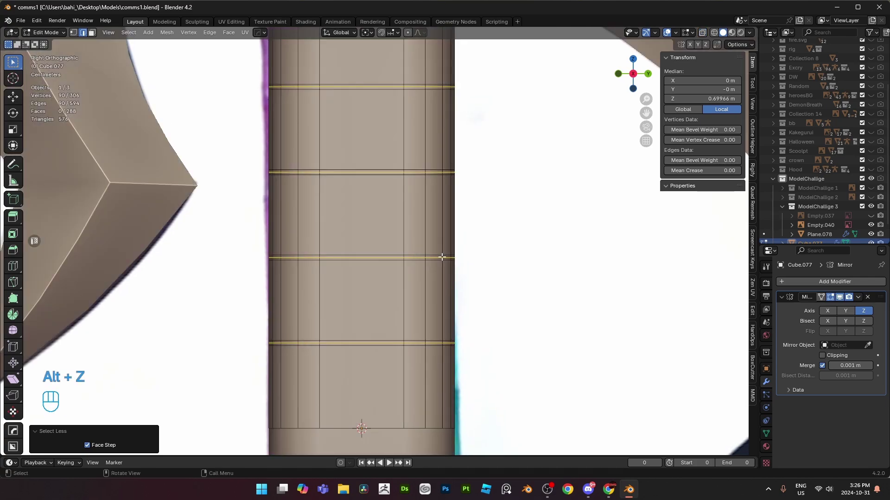
pyautogui.moveTo(440, 258); pyautogui.dragTo(460, 265, button='middle')
pyautogui.press('s')
pyautogui.hotkey('shift', 'z')
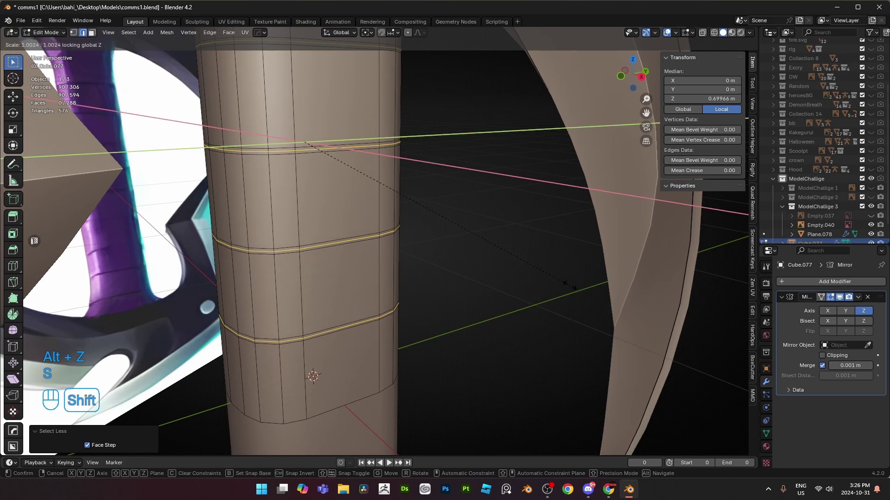
pyautogui.click(425, 249)
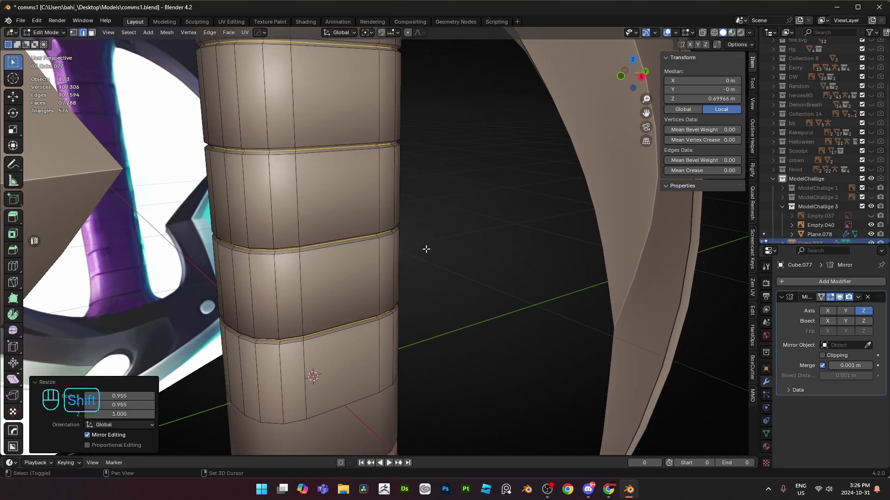
# - Mark the recessed centre loops of the handle grooves as sharp
pyautogui.moveTo(425, 248); pyautogui.dragTo(584, 275, button='middle')
pyautogui.rightClick(584, 275)
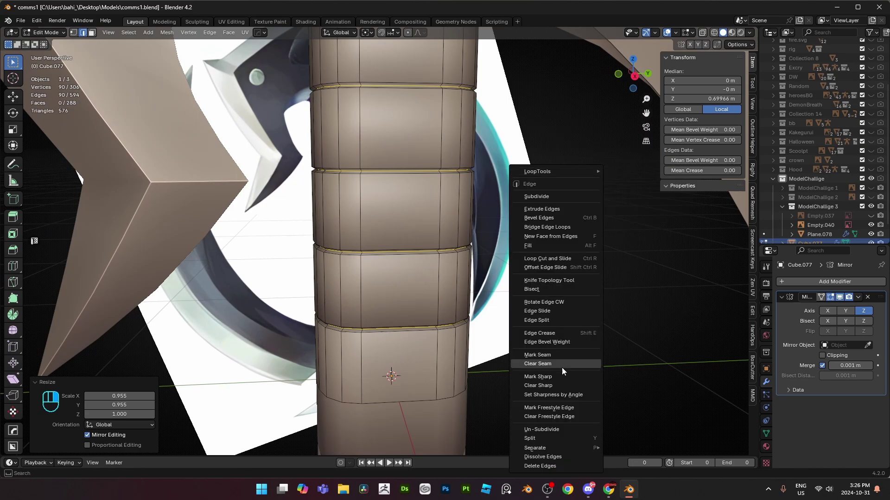
pyautogui.click(560, 377)
# - Select the upper and lower rim edge loops of all five handle grooves and mark them sharp
pyautogui.scroll(1, 436, 340)
pyautogui.press('2')
pyautogui.keyDown('alt'); pyautogui.click(418, 353); pyautogui.keyUp('alt')
pyautogui.keyDown('alt'); pyautogui.keyDown('shift'); pyautogui.click(418, 358); pyautogui.keyUp('shift'); pyautogui.keyUp('alt')
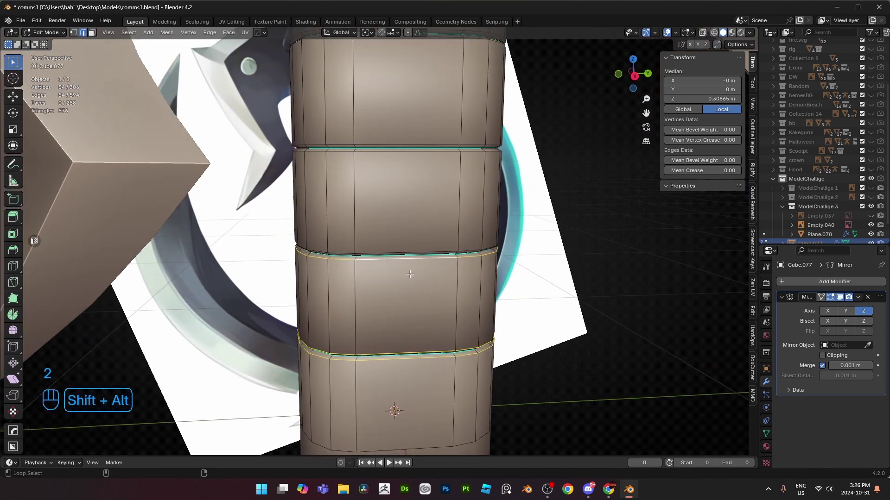
pyautogui.keyDown('alt'); pyautogui.keyDown('shift'); pyautogui.click(404, 249); pyautogui.keyUp('shift'); pyautogui.keyUp('alt')
pyautogui.keyDown('shift'); pyautogui.moveTo(401, 238); pyautogui.dragTo(392, 280, button='middle'); pyautogui.keyUp('shift')
pyautogui.keyDown('alt'); pyautogui.keyDown('shift'); pyautogui.click(401, 200); pyautogui.keyUp('shift'); pyautogui.keyUp('alt')
pyautogui.keyDown('alt'); pyautogui.keyDown('shift'); pyautogui.click(401, 182); pyautogui.keyUp('shift'); pyautogui.keyUp('alt')
pyautogui.keyDown('shift'); pyautogui.moveTo(400, 197); pyautogui.dragTo(394, 308, button='middle'); pyautogui.keyUp('shift')
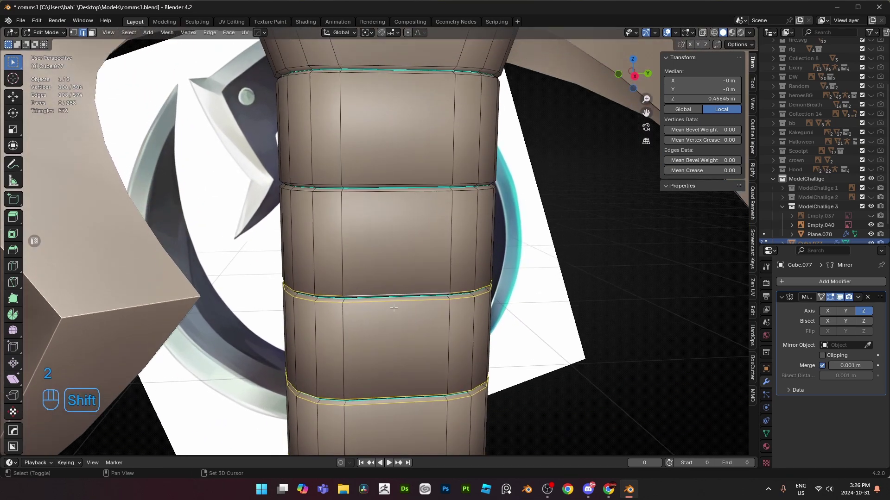
pyautogui.keyDown('alt'); pyautogui.keyDown('shift'); pyautogui.click(400, 185); pyautogui.keyUp('shift'); pyautogui.keyUp('alt')
pyautogui.keyDown('alt'); pyautogui.keyDown('shift'); pyautogui.click(393, 63); pyautogui.keyUp('shift'); pyautogui.keyUp('alt')
pyautogui.press('Tab')
pyautogui.scroll(-6, 391, 192)
pyautogui.moveTo(391, 192); pyautogui.dragTo(391, 218, button='middle')
pyautogui.scroll(2, 390, 218)
pyautogui.press('Tab')
pyautogui.rightClick(550, 277)
pyautogui.click(549, 276)
pyautogui.press('Tab')
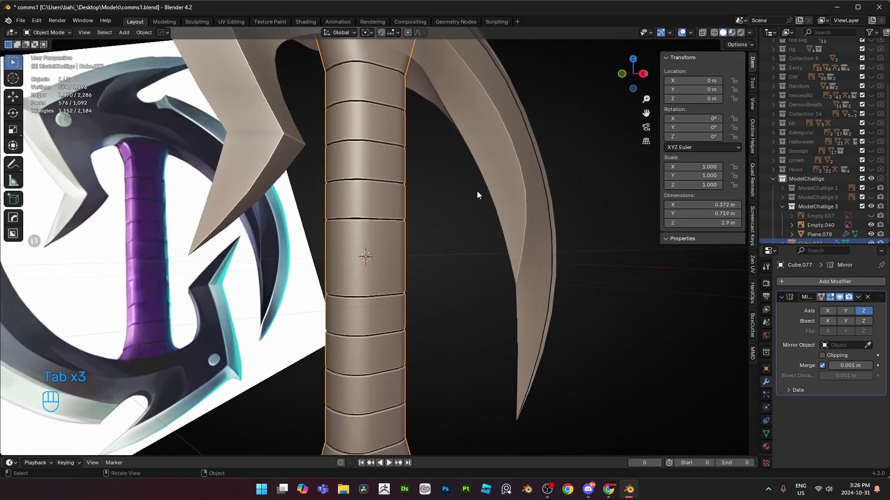
# - Add an edge loop on the handle about 0.004 m above the mirror seam and mark it sharp
pyautogui.press('KP_3')
pyautogui.press('Tab')
pyautogui.scroll(5, 474, 208)
pyautogui.hotkey('ctrl', 'r')
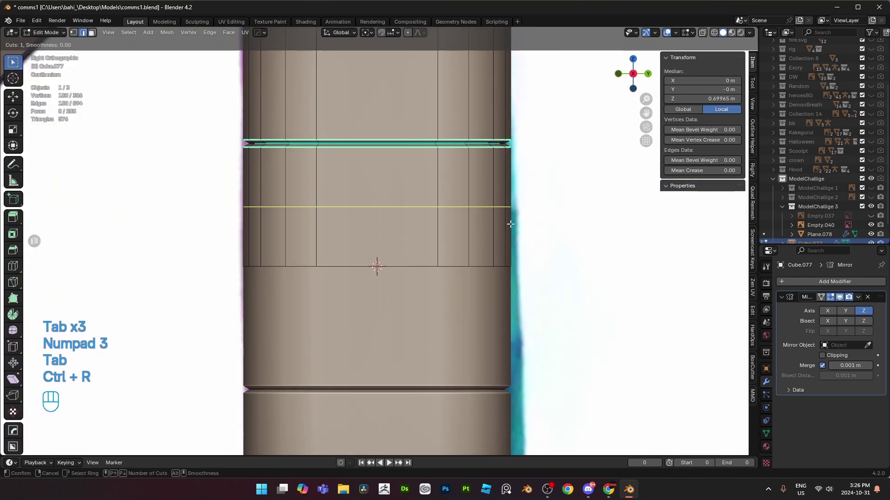
pyautogui.click(512, 241)
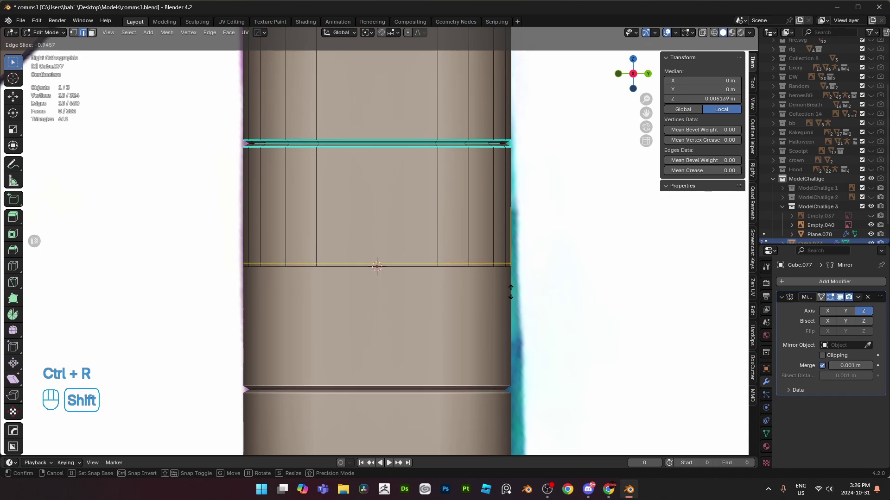
pyautogui.click(540, 308)
pyautogui.scroll(2, 541, 309)
pyautogui.rightClick(655, 308)
pyautogui.click(655, 307)
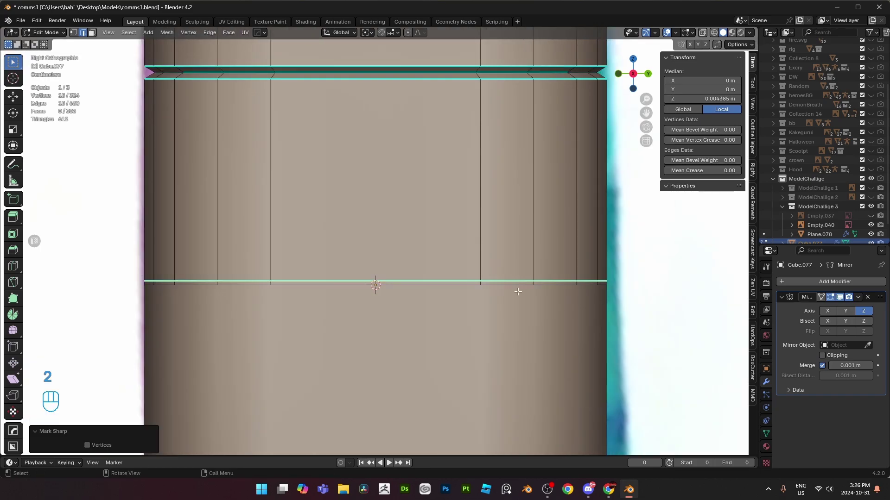
# - Mark the handle's centre seam loop sharp and scale it inward by about 0.97 excluding Z to form a middle groove
pyautogui.rightClick(705, 312)
pyautogui.click(705, 312)
pyautogui.press('KP_8')
pyautogui.press('s')
pyautogui.hotkey('shift', 'z')
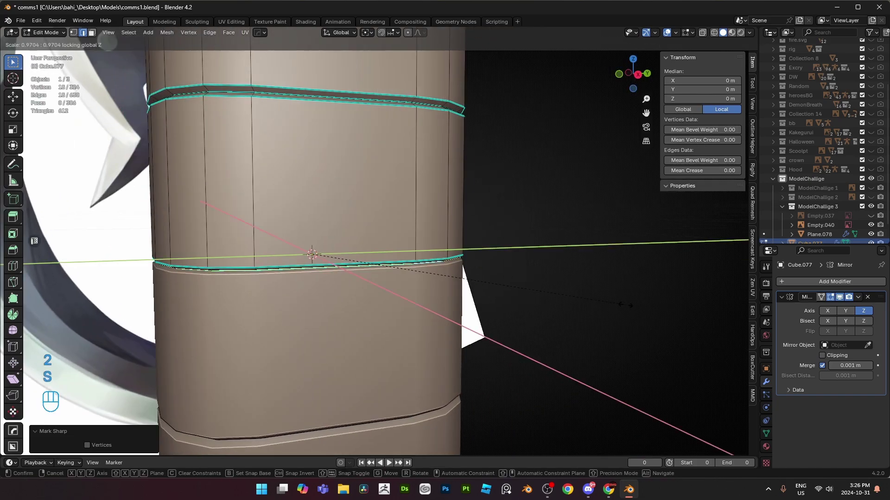
pyautogui.click(630, 306)
pyautogui.press('Tab')
pyautogui.scroll(-4, 577, 294)
pyautogui.moveTo(577, 295); pyautogui.dragTo(415, 254, button='middle')
pyautogui.scroll(1, 415, 254)
# - Widen the middle groove by raising its rim loop along Z, first by 0.002831 m and then slightly more, and save the file
pyautogui.press('Tab')
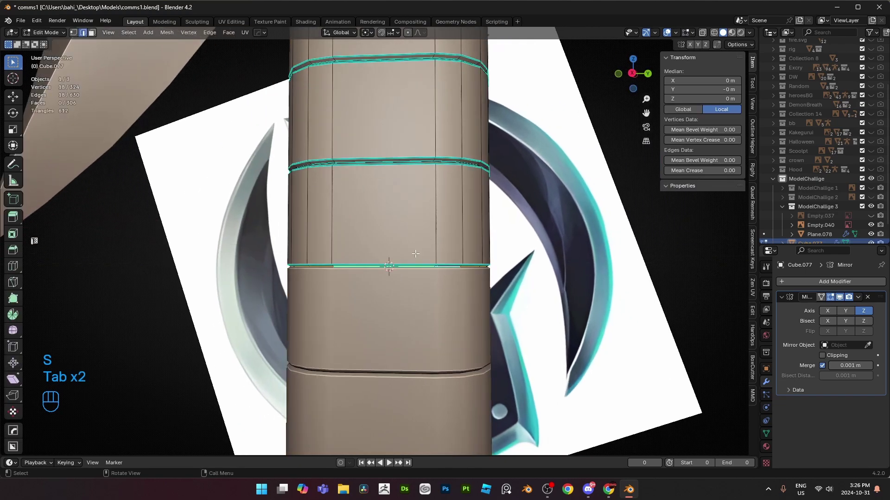
pyautogui.press('g')
pyautogui.press('z')
pyautogui.click(477, 249)
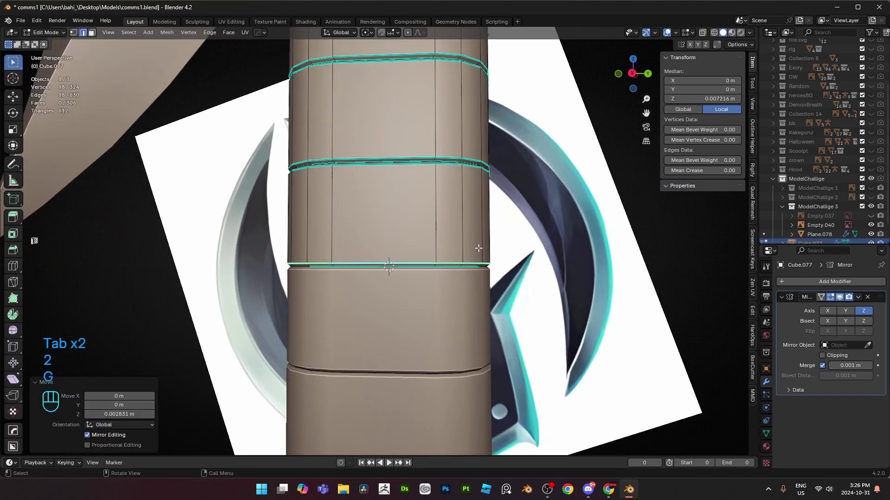
pyautogui.press('Tab')
pyautogui.scroll(-5, 464, 248)
pyautogui.moveTo(439, 248); pyautogui.dragTo(477, 248, button='middle')
pyautogui.press('Tab')
pyautogui.press('g')
pyautogui.press('z')
pyautogui.click(479, 245)
pyautogui.press('Tab')
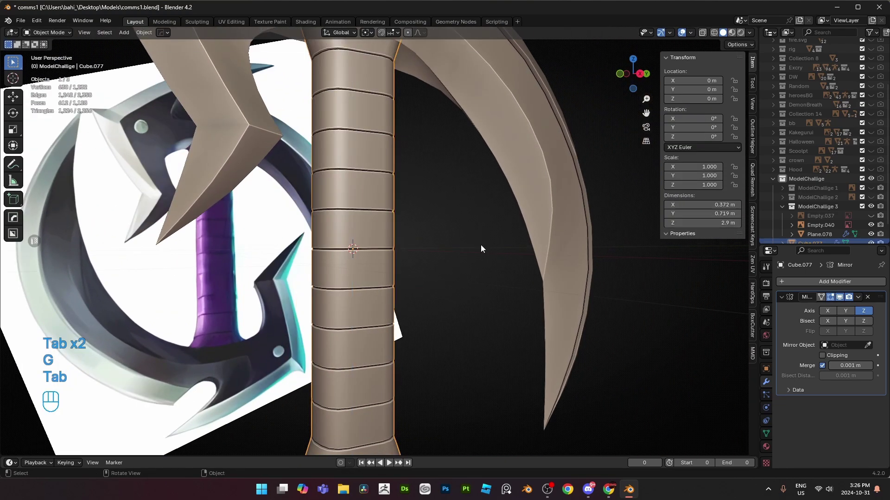
pyautogui.scroll(-6, 479, 245)
pyautogui.hotkey('ctrl', 's')
# - On the blade mesh, select the path of lower-edge vertices running from the notch across the handle's top into the long blade's inner curve
pyautogui.scroll(6, 373, 146)
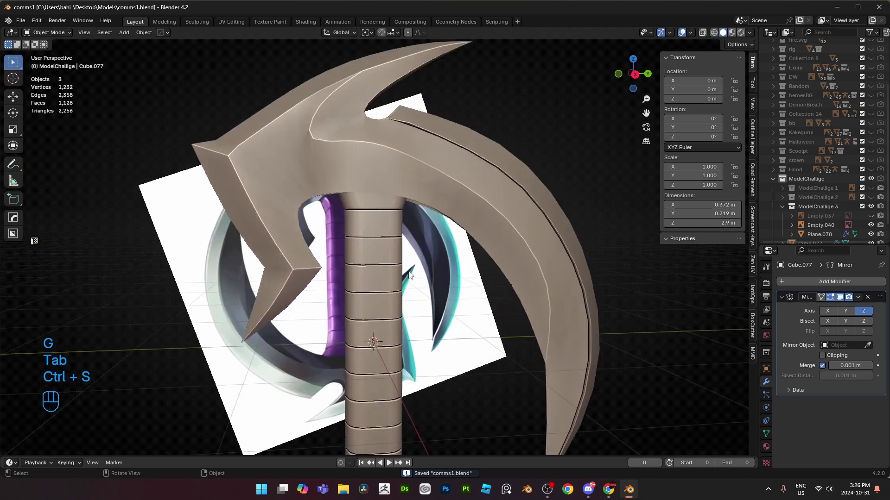
pyautogui.click(373, 146)
pyautogui.press('KP_3')
pyautogui.hotkey('alt', 'z')
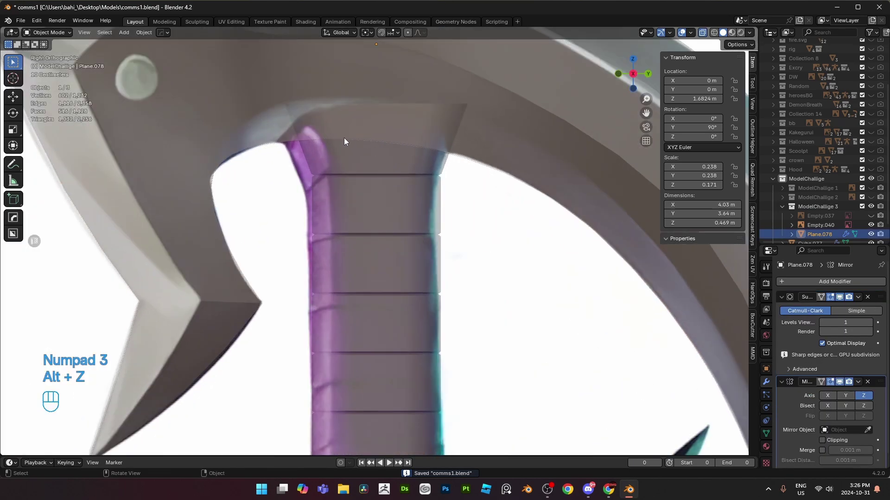
pyautogui.hotkey('alt', 'z')
pyautogui.press('Tab')
pyautogui.moveTo(462, 144); pyautogui.dragTo(473, 241, button='middle')
pyautogui.hotkey('alt', 'z')
pyautogui.press('2')
pyautogui.keyDown('alt'); pyautogui.click(457, 265); pyautogui.keyUp('alt')
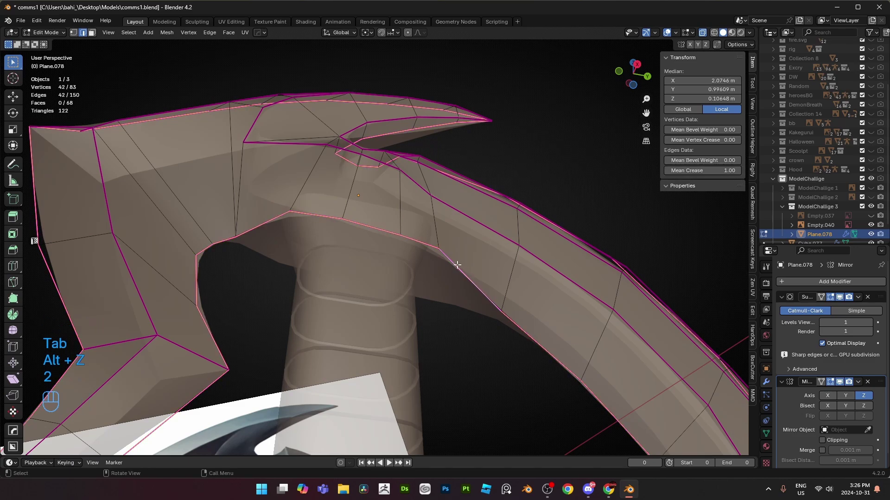
pyautogui.hotkey('alt', 'z')
pyautogui.press('1')
pyautogui.hotkey('alt', 'z')
pyautogui.click(228, 235)
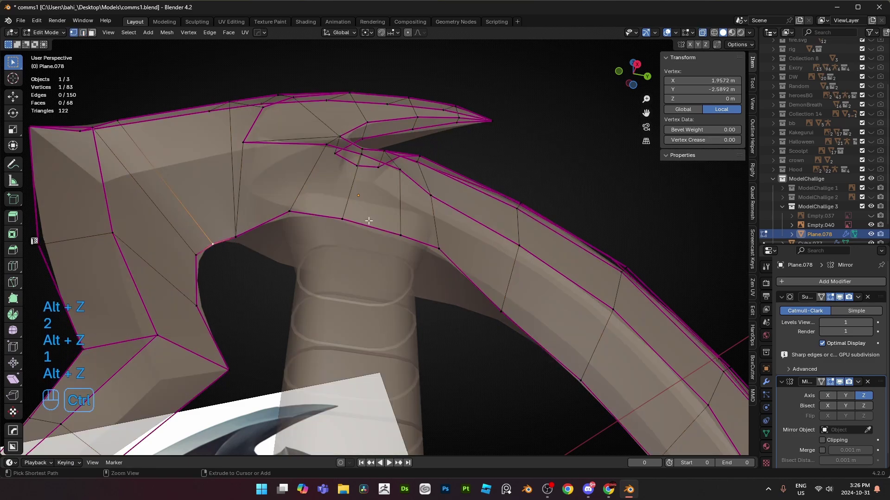
pyautogui.keyDown('ctrl'); pyautogui.click(513, 314); pyautogui.keyUp('ctrl')
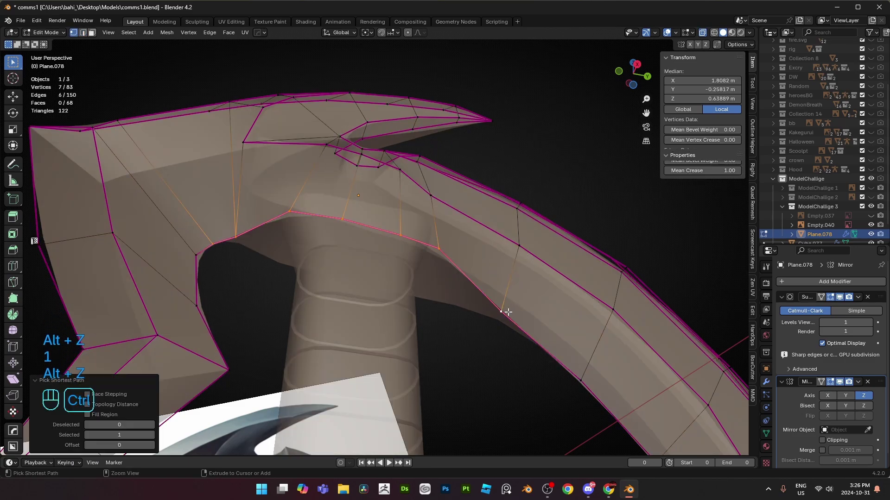
pyautogui.keyDown('ctrl'); pyautogui.click(582, 376); pyautogui.keyUp('ctrl')
# - Enable Clipping and Merge on the blade's Mirror modifier and extrude the selected vertices along X to the mirror plane
pyautogui.hotkey('alt', 'z')
pyautogui.moveTo(466, 290); pyautogui.dragTo(503, 314, button='middle')
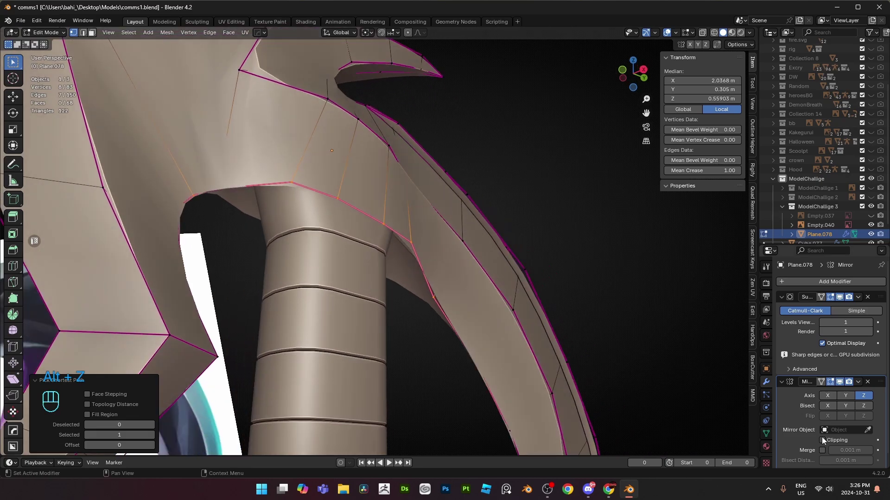
pyautogui.press('e')
pyautogui.press('x')
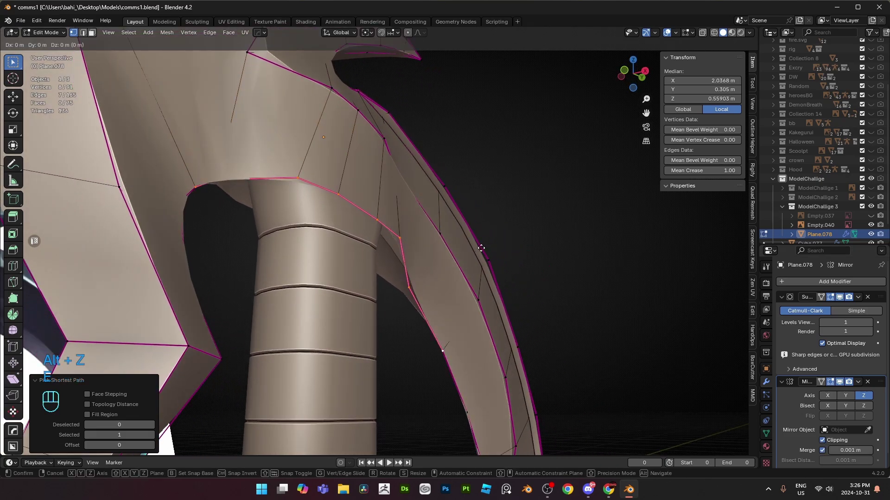
pyautogui.click(285, 246)
# - Merge overlapping vertices across the whole blade mesh and save the file
pyautogui.press('a')
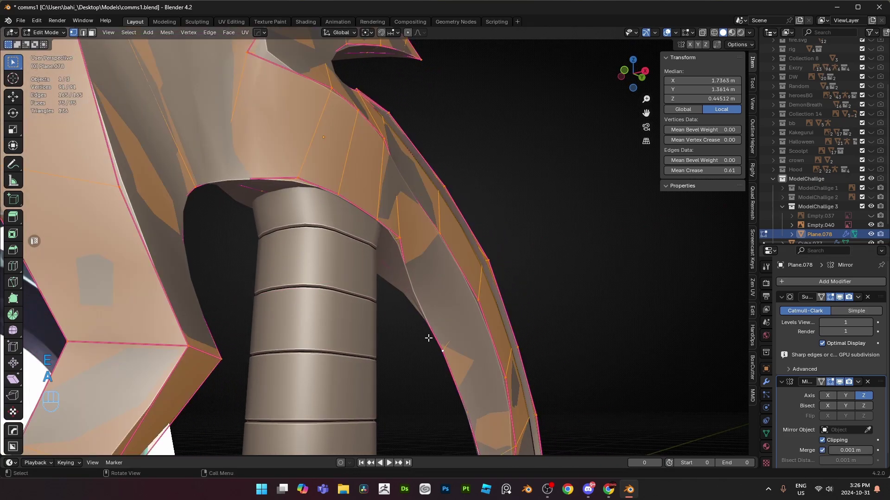
pyautogui.press('m')
pyautogui.click(428, 338)
pyautogui.press('Tab')
pyautogui.moveTo(428, 338); pyautogui.dragTo(396, 334, button='middle')
pyautogui.hotkey('ctrl', 's')
pyautogui.scroll(-4, 432, 318)
pyautogui.scroll(-5, 396, 334)
pyautogui.click(596, 304)
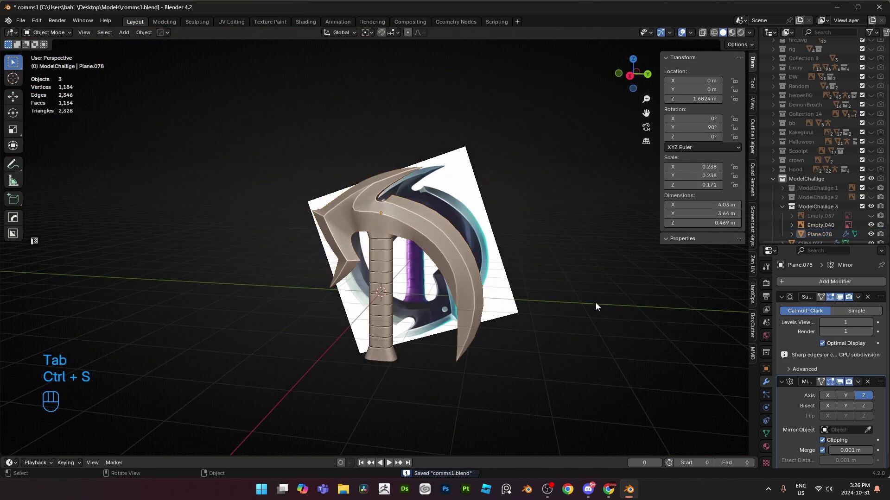
# - Examine the blade and its join with the handle from several angles, and compare the side outline with the reference image
pyautogui.moveTo(596, 304); pyautogui.dragTo(487, 275, button='middle')
pyautogui.scroll(6, 319, 255)
pyautogui.moveTo(181, 204); pyautogui.dragTo(274, 198, button='middle')
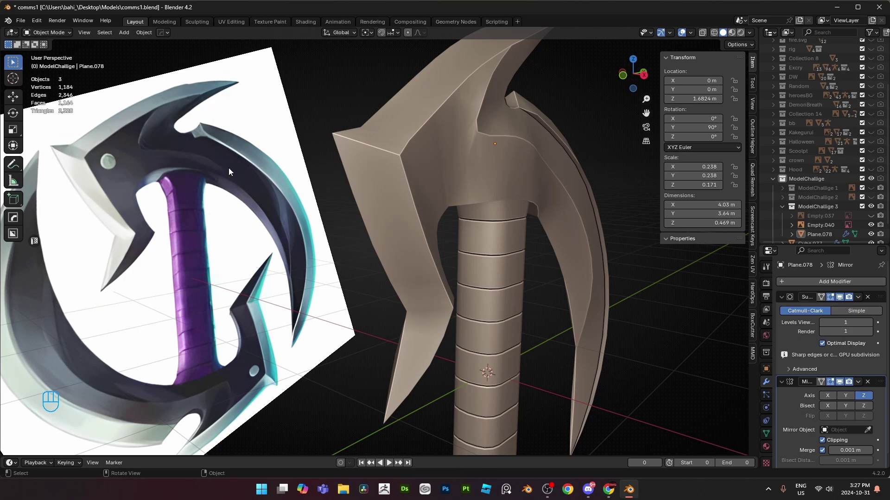
pyautogui.press('KP_2')
pyautogui.press('KP_2')
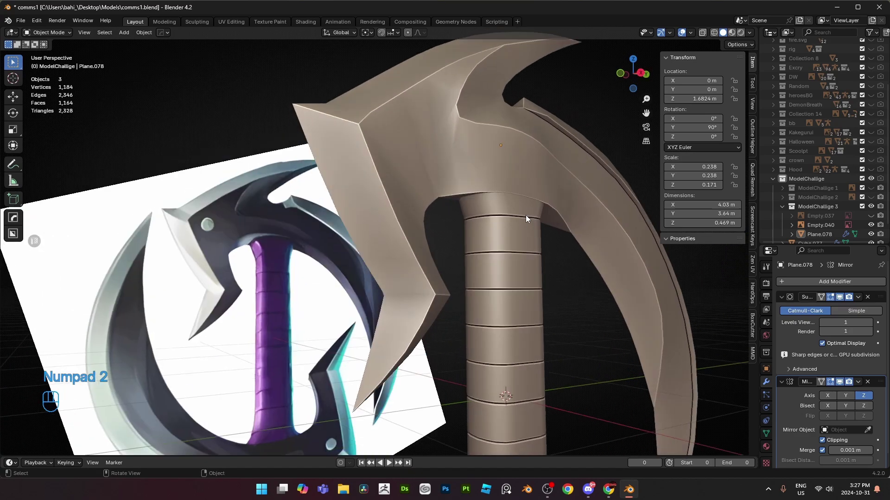
pyautogui.hotkey('alt', 'z')
pyautogui.press('KP_3')
pyautogui.hotkey('alt', 'z')
pyautogui.hotkey('alt', 'z')
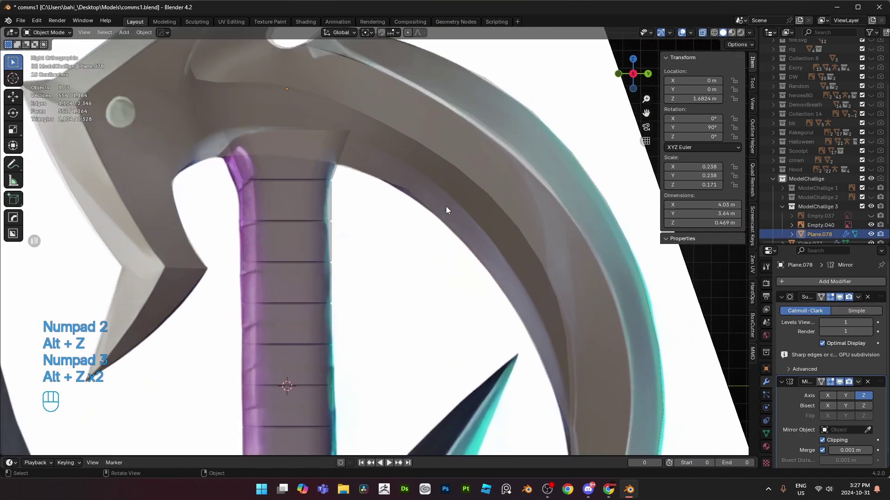
# - Move the blade's inner-edge vertex just beyond the handle by -0.01989 m in Y and -0.01071 m in Z to follow the reference
pyautogui.press('Tab')
pyautogui.press('1')
pyautogui.click(403, 171)
pyautogui.press('g')
pyautogui.click(421, 185)
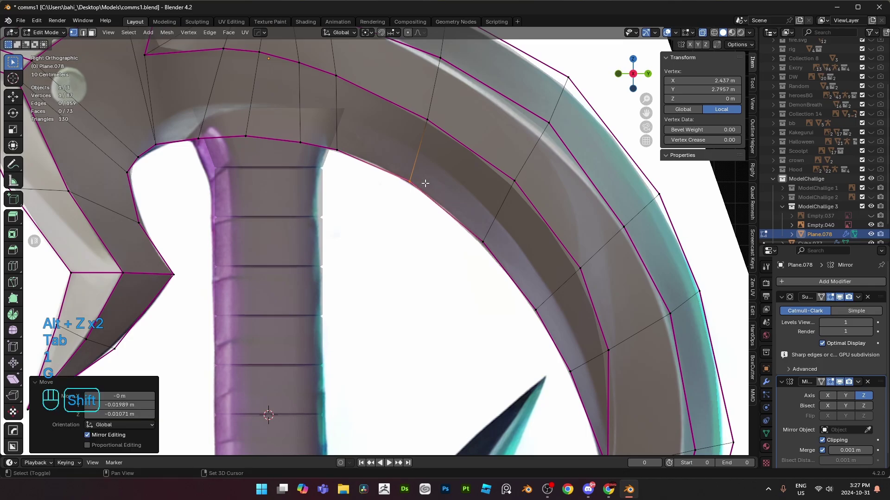
pyautogui.hotkey('alt', 'z')
pyautogui.hotkey('alt', 'z')
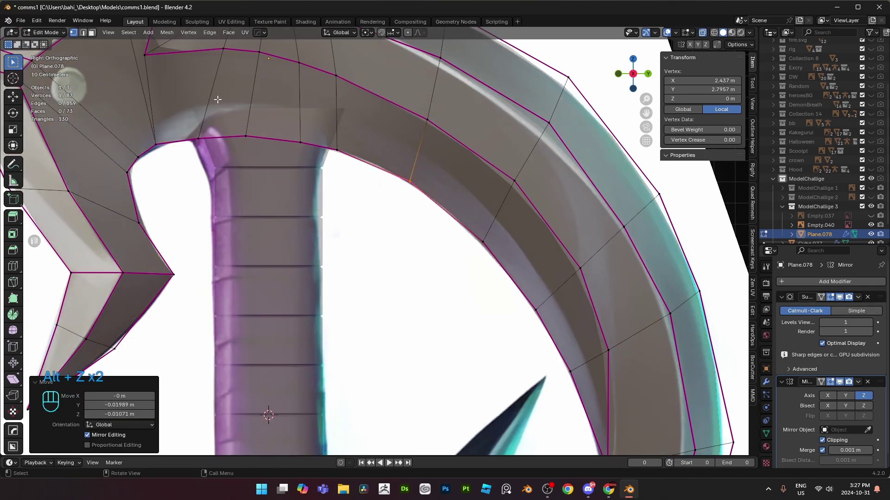
pyautogui.hotkey('alt', 'z')
# - Move the reference image -2.0622 m in Y and -0.16618 m in Z to compare it with the model, and undo the move
pyautogui.press('Tab')
pyautogui.keyDown('shift'); pyautogui.moveTo(201, 131); pyautogui.dragTo(302, 176, button='middle'); pyautogui.keyUp('shift')
pyautogui.scroll(-3, 324, 195)
pyautogui.click(433, 284)
pyautogui.press('g')
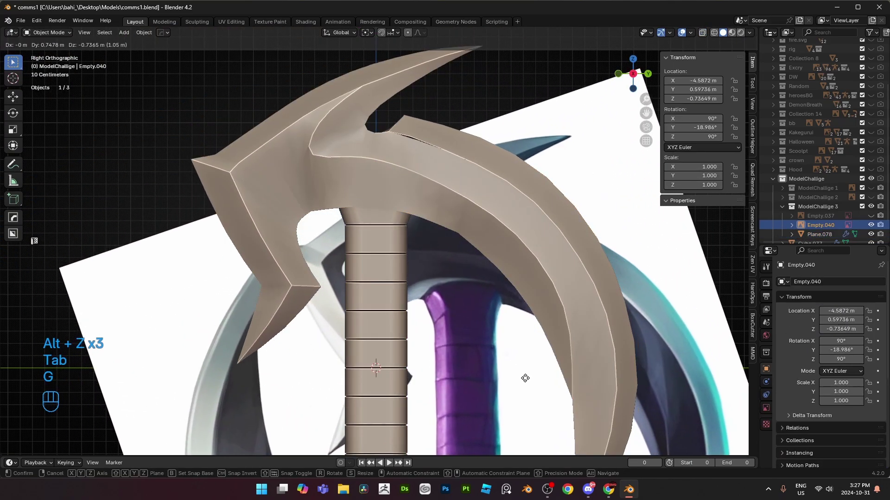
pyautogui.rightClick(433, 287)
pyautogui.keyDown('shift'); pyautogui.moveTo(431, 284); pyautogui.dragTo(553, 280, button='middle'); pyautogui.keyUp('shift')
pyautogui.press('g')
pyautogui.click(302, 294)
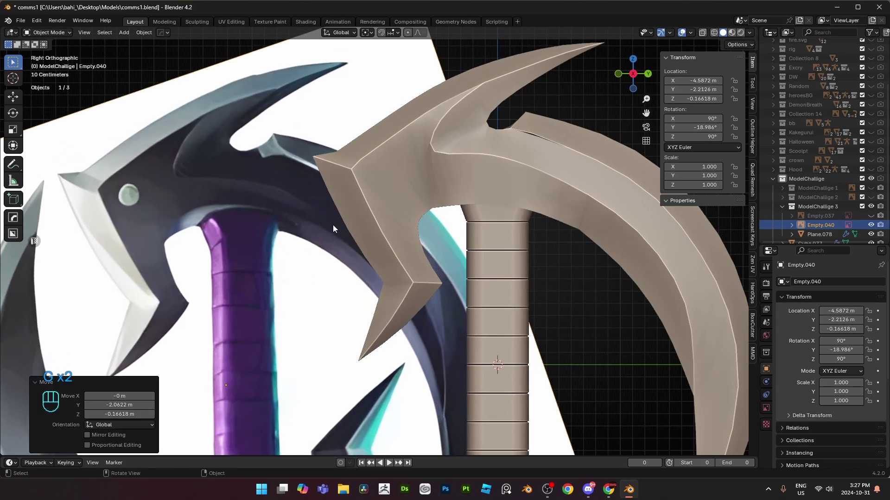
pyautogui.scroll(-3, 218, 217)
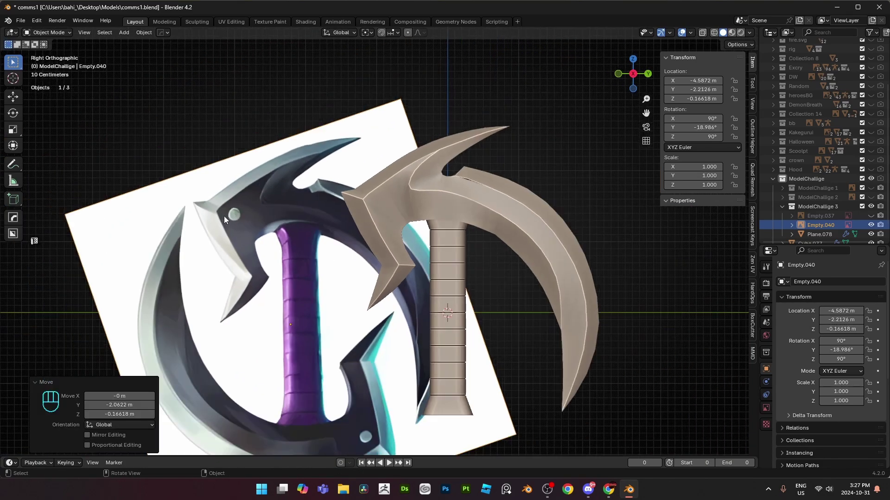
pyautogui.keyDown('shift'); pyautogui.moveTo(296, 417); pyautogui.dragTo(296, 415, button='middle'); pyautogui.keyUp('shift')
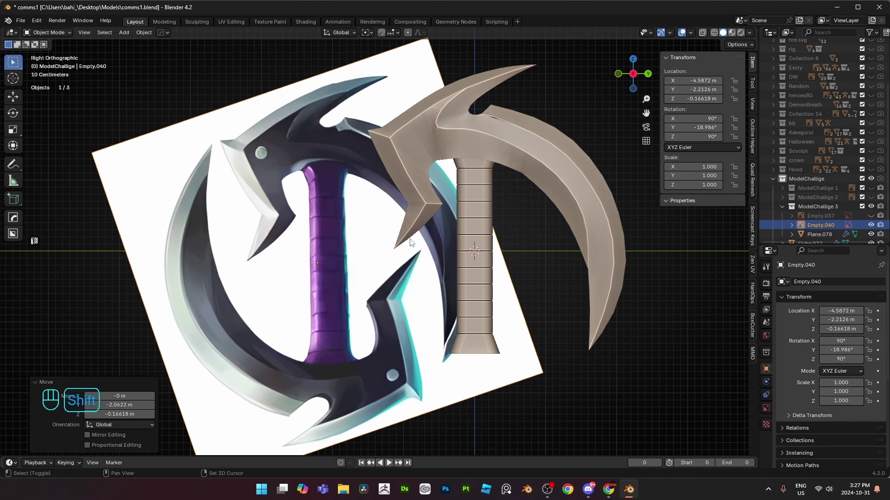
pyautogui.keyDown('shift'); pyautogui.moveTo(412, 243); pyautogui.dragTo(336, 284, button='middle'); pyautogui.keyUp('shift')
pyautogui.scroll(2, 354, 270)
pyautogui.hotkey('ctrl', 'z')
# - Select the blade's mirror-seam edges running across the handle's top, crease them, and save the file
pyautogui.click(488, 173)
pyautogui.press('Tab')
pyautogui.scroll(3, 438, 211)
pyautogui.hotkey('alt', 'z')
pyautogui.press('1')
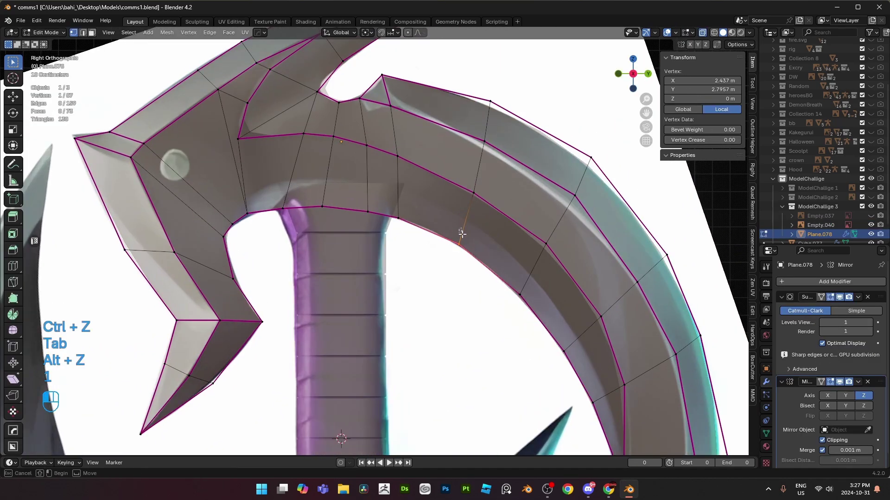
pyautogui.moveTo(461, 233); pyautogui.dragTo(450, 198, button='middle')
pyautogui.hotkey('alt', 'z')
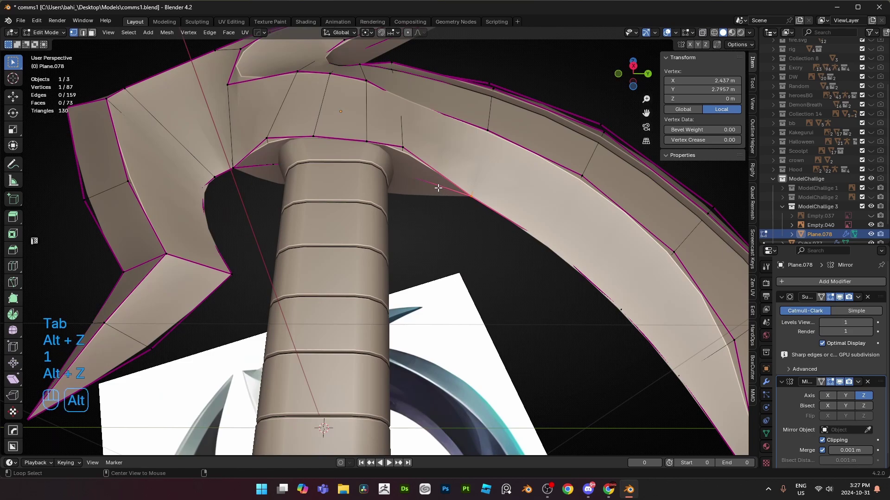
pyautogui.hotkey('alt', 'z')
pyautogui.press('2')
pyautogui.click(421, 180)
pyautogui.keyDown('ctrl'); pyautogui.click(255, 166); pyautogui.keyUp('ctrl')
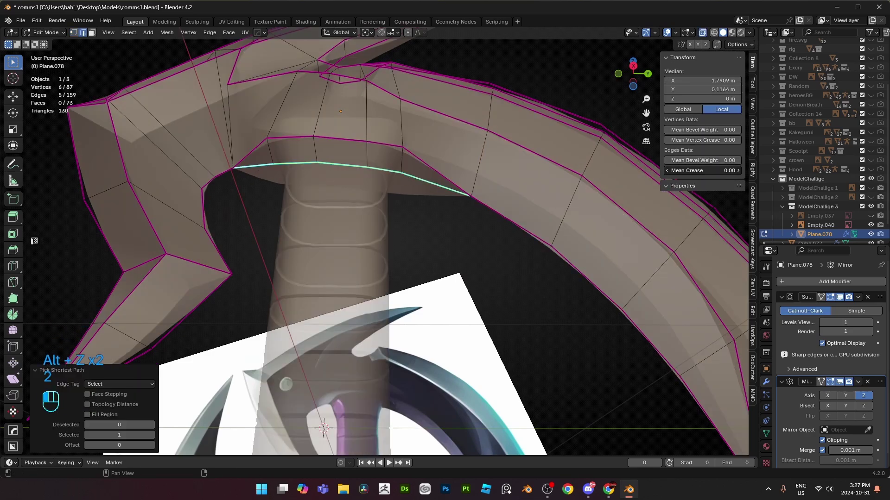
pyautogui.hotkey('ctrl', 'e')
pyautogui.press('Tab')
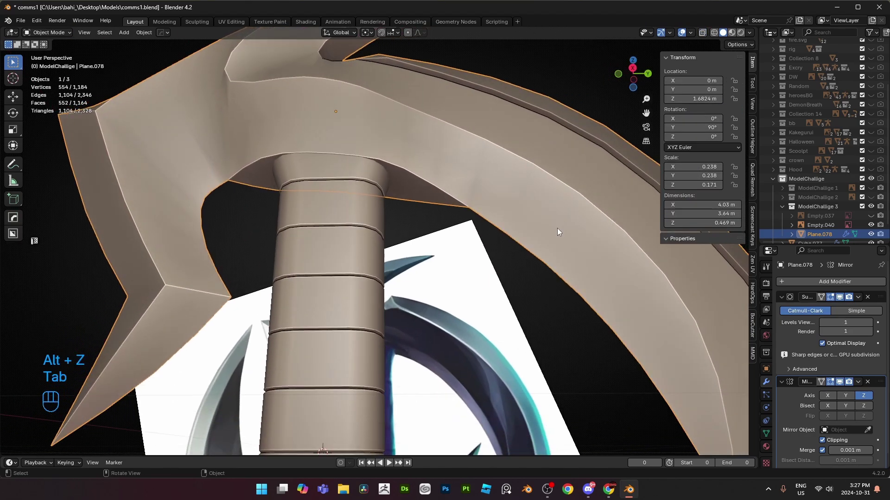
pyautogui.press('KP_3')
pyautogui.hotkey('ctrl', 's')
# - Nudge the blade's lower-edge vertices beside the handle on the long-blade side by 0.000787 m in Y and 0.000525 m in Z
pyautogui.press('Tab')
pyautogui.hotkey('alt', 'z')
pyautogui.press('1')
pyautogui.hotkey('alt', 'z')
pyautogui.keyDown('shift'); pyautogui.click(398, 218); pyautogui.keyUp('shift')
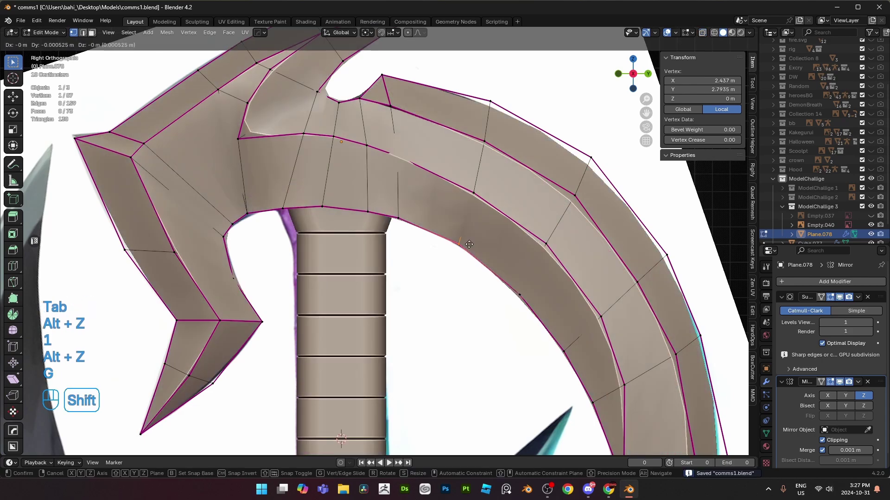
pyautogui.press('g')
pyautogui.hotkey('alt', 'z')
pyautogui.hotkey('alt', 'z')
pyautogui.press('g')
pyautogui.click(411, 231)
pyautogui.hotkey('alt', 'z')
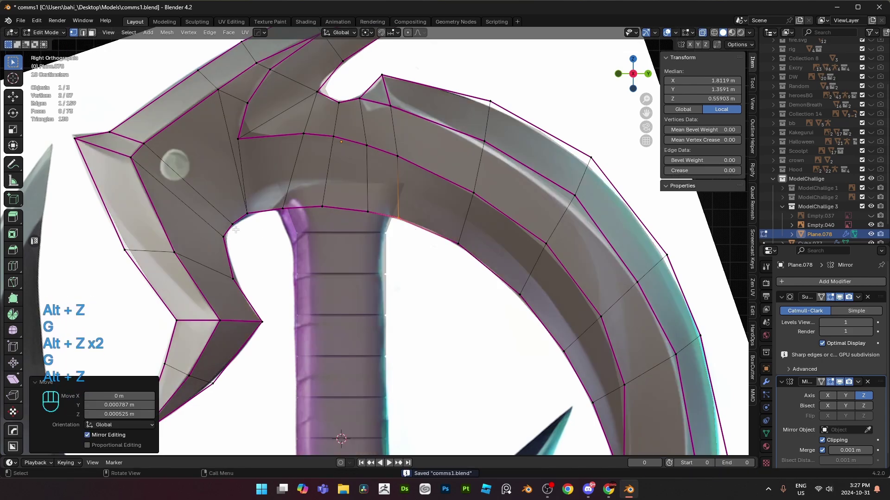
# - Adjust the individual vertices around the rounded notch on the handle's short-blade side to match the reference outline
pyautogui.keyDown('shift'); pyautogui.moveTo(411, 230); pyautogui.dragTo(488, 245, button='middle'); pyautogui.keyUp('shift')
pyautogui.scroll(1, 488, 245)
pyautogui.click(329, 233)
pyautogui.press('g')
pyautogui.click(328, 232)
pyautogui.press('g')
pyautogui.click(279, 255)
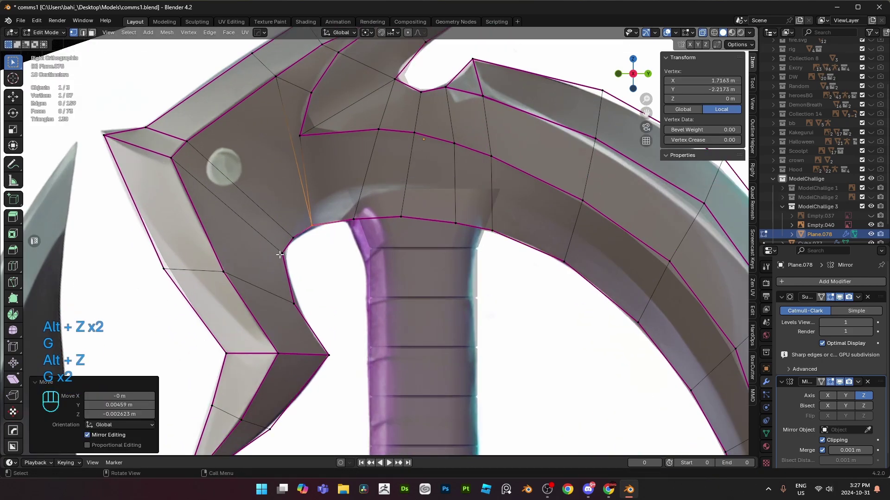
pyautogui.press('g')
pyautogui.click(294, 241)
pyautogui.press('g')
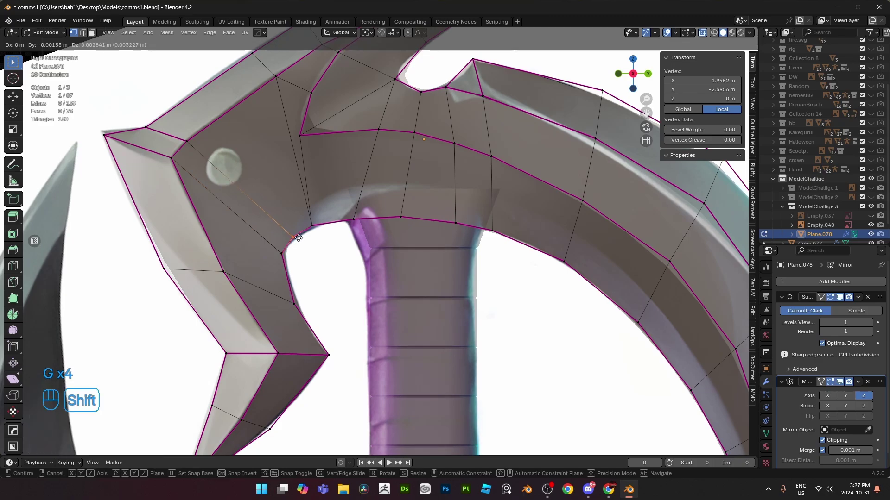
pyautogui.click(298, 240)
# - Move the corner vertex where the upper spike's ridge meets the blade's ridge by 0.006776 m in Y and -0.018797 m in Z
pyautogui.hotkey('alt', 'z')
pyautogui.press('Tab')
pyautogui.scroll(-3, 341, 203)
pyautogui.press('Tab')
pyautogui.hotkey('alt', 'z')
pyautogui.keyDown('shift'); pyautogui.moveTo(326, 175); pyautogui.dragTo(329, 224, button='middle'); pyautogui.keyUp('shift')
pyautogui.scroll(3, 329, 225)
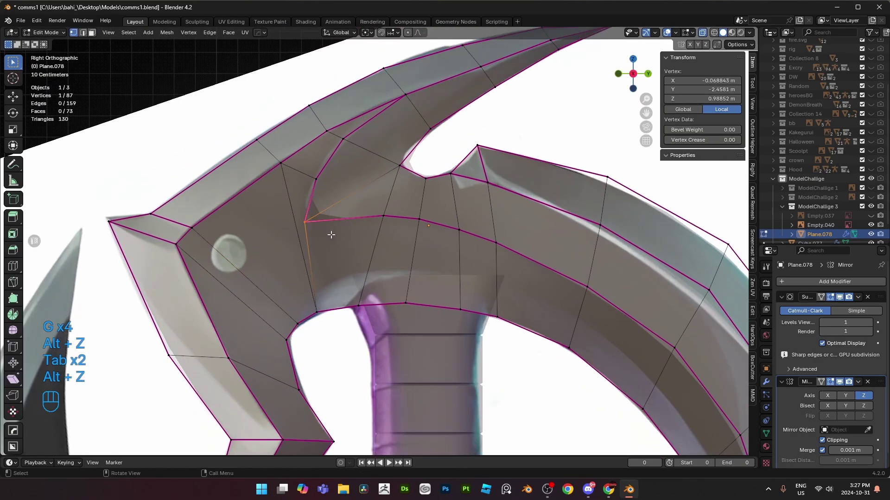
pyautogui.press('g')
pyautogui.click(337, 261)
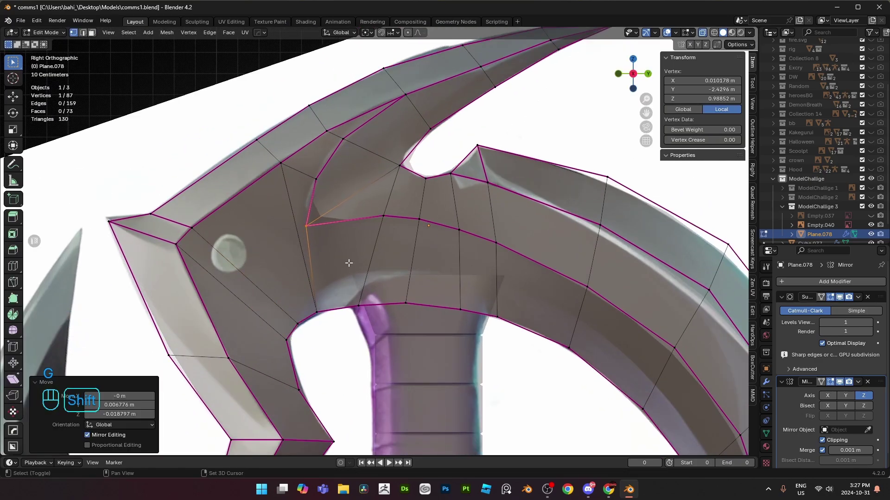
# - Subdivide the cross edges along the inner face strip of the short blade, from the ridge corner down to the lower spike
pyautogui.keyDown('shift'); pyautogui.moveTo(346, 262); pyautogui.dragTo(364, 133, button='middle'); pyautogui.keyUp('shift')
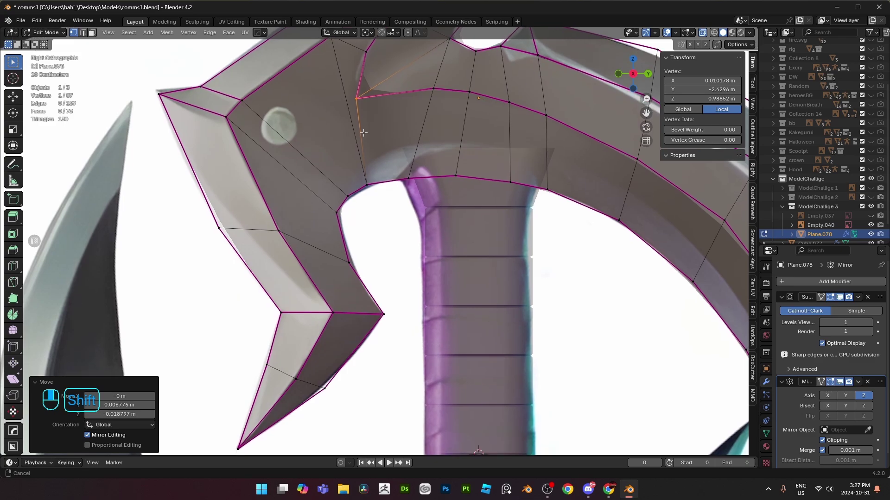
pyautogui.hotkey('ctrl', 'r')
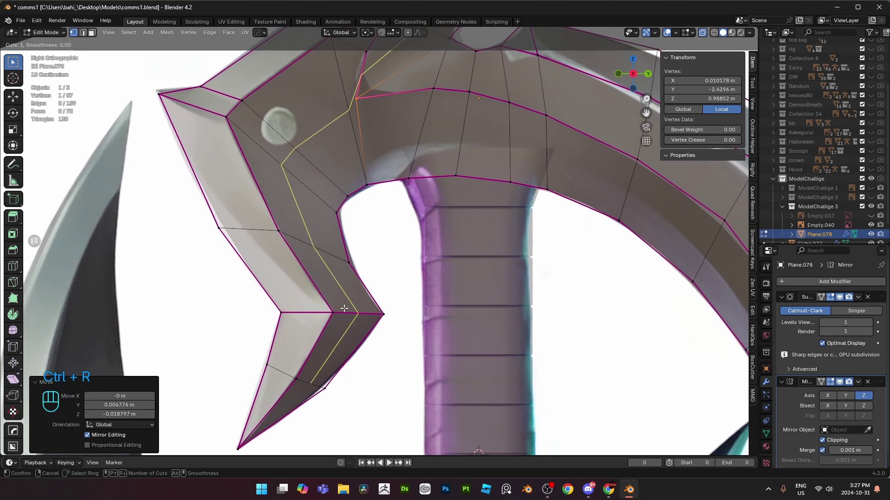
pyautogui.rightClick(344, 308)
pyautogui.press('2')
pyautogui.click(341, 105)
pyautogui.keyDown('shift'); pyautogui.click(307, 163); pyautogui.keyUp('shift')
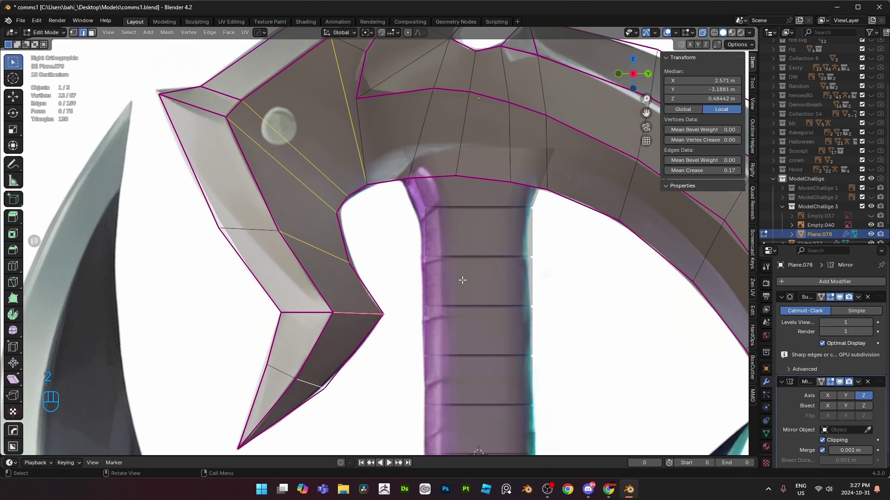
pyautogui.rightClick(524, 210)
pyautogui.click(515, 51)
# - Connect the new midpoint vertices into an edge line from the lower spike up to the upper spike's ridge corner
pyautogui.press('1')
pyautogui.click(310, 384)
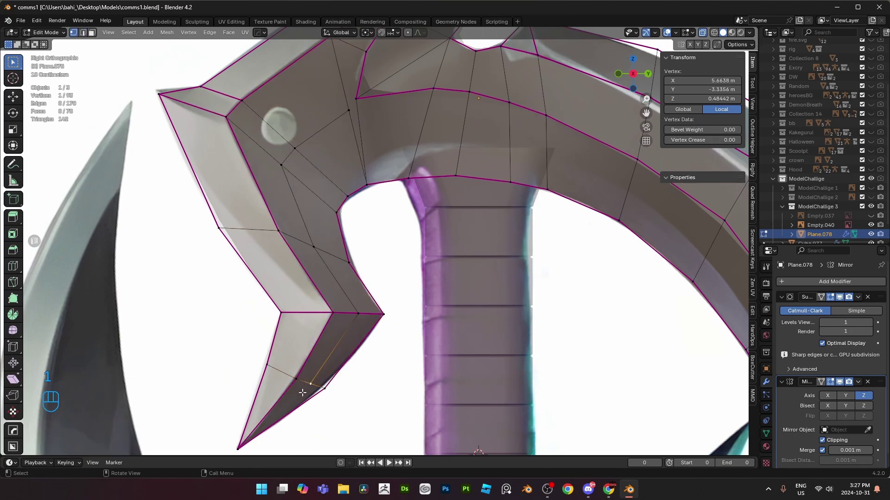
pyautogui.keyDown('shift'); pyautogui.click(349, 110); pyautogui.keyUp('shift')
pyautogui.press('j')
pyautogui.press('j')
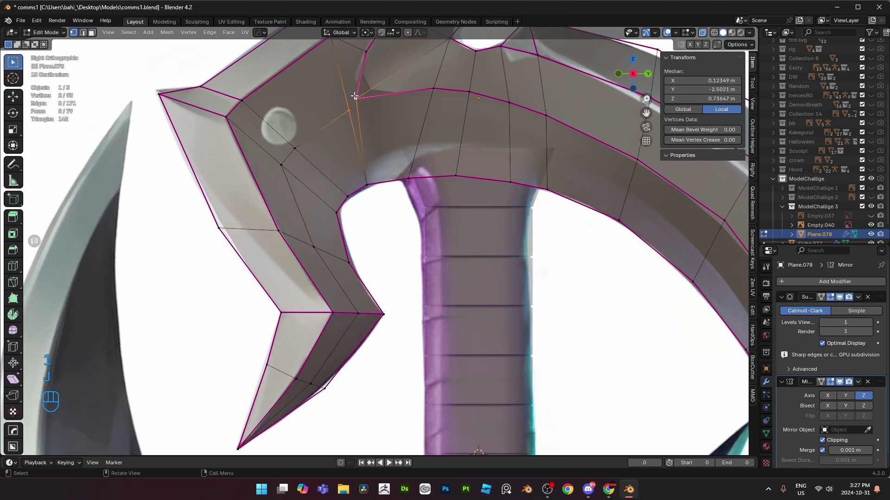
# - Merge the new midpoint with the ridge corner vertex at center, then move it by -0.041746 m in Y and 0.008306 m in Z
pyautogui.keyDown('shift'); pyautogui.moveTo(357, 93); pyautogui.dragTo(365, 157, button='middle'); pyautogui.keyUp('shift')
pyautogui.keyDown('shift'); pyautogui.click(364, 157); pyautogui.keyUp('shift')
pyautogui.press('m')
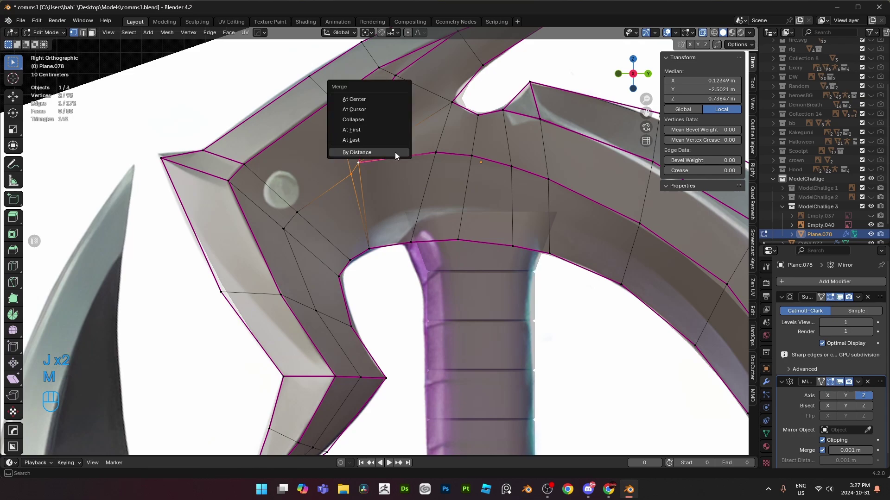
pyautogui.click(350, 97)
pyautogui.press('g')
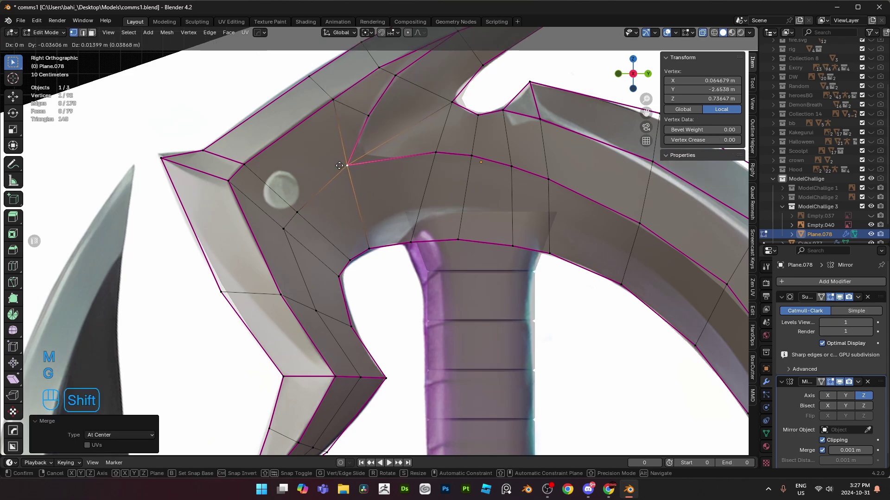
pyautogui.click(328, 177)
# - Slide the short blade's inner vertex beside the round hole toward the ridge corner by a factor of 0.282
pyautogui.keyDown('shift'); pyautogui.moveTo(296, 219); pyautogui.dragTo(306, 206, button='middle'); pyautogui.keyUp('shift')
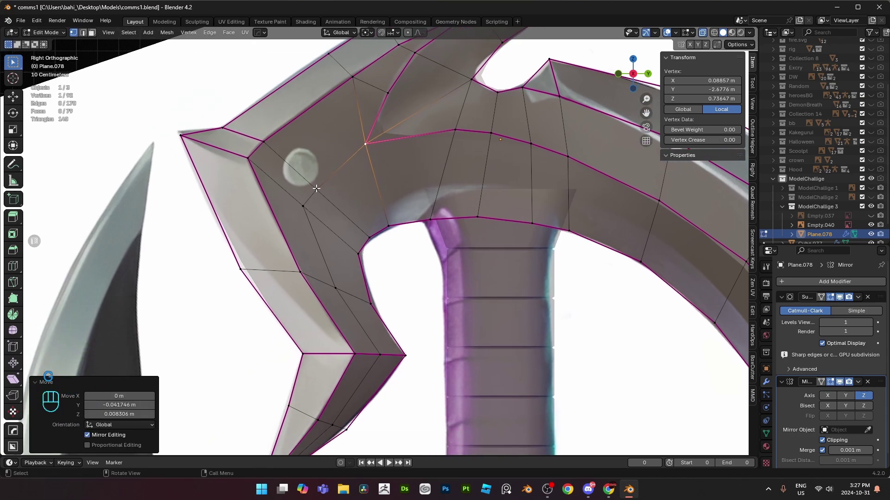
pyautogui.press('g')
pyautogui.press('g')
pyautogui.click(429, 88)
# - Raise the blade's viewport subdivision level to 2 and check the smoothed shape in Object Mode
pyautogui.hotkey('alt', 'z')
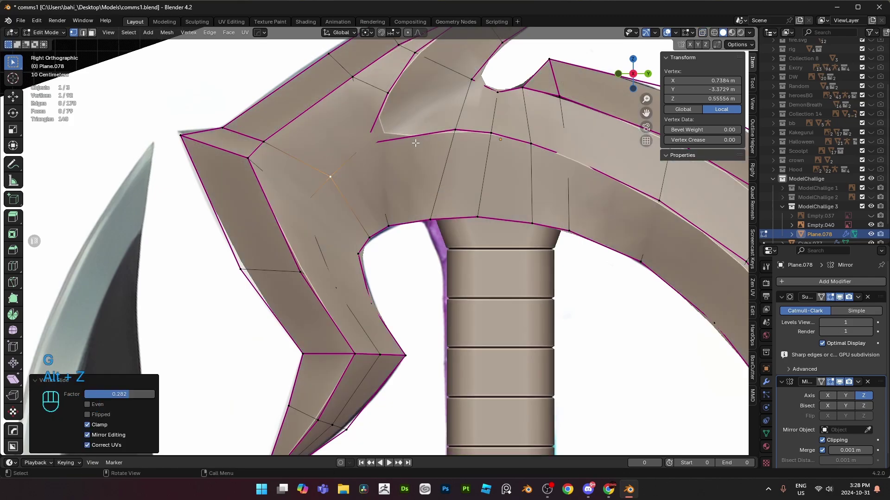
pyautogui.keyDown('shift'); pyautogui.moveTo(414, 143); pyautogui.dragTo(379, 186, button='middle'); pyautogui.keyUp('shift')
pyautogui.press('Tab')
pyautogui.scroll(-5, 378, 187)
pyautogui.keyDown('shift'); pyautogui.moveTo(466, 231); pyautogui.dragTo(433, 217, button='middle'); pyautogui.keyUp('shift')
pyautogui.scroll(2, 434, 218)
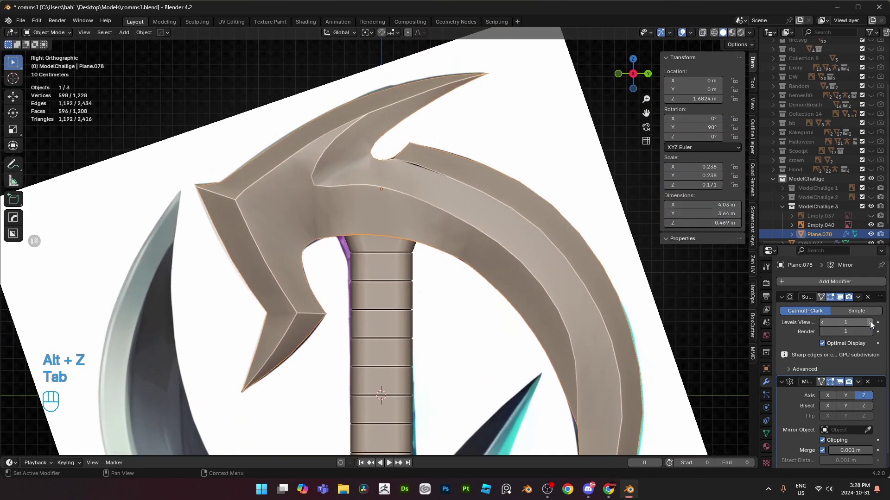
pyautogui.scroll(-3, 481, 246)
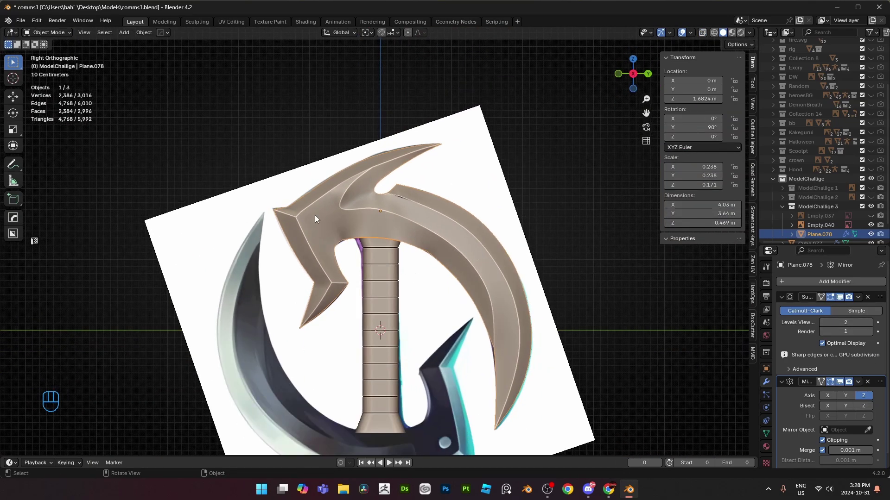
# - Adjust the blade's lower-edge vertex above the handle along its thickness
pyautogui.scroll(4, 487, 282)
pyautogui.press('Tab')
pyautogui.hotkey('alt', 'z')
pyautogui.scroll(1, 342, 202)
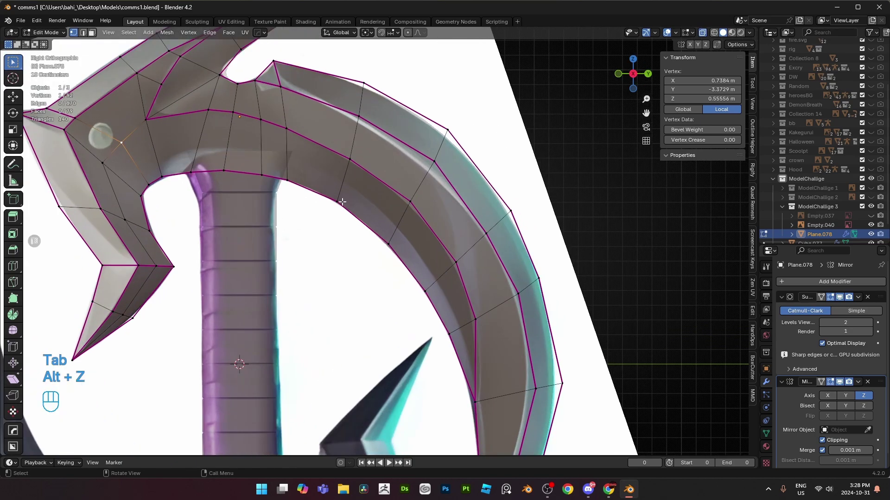
pyautogui.click(340, 202)
pyautogui.hotkey('alt', 'z')
pyautogui.press('g')
pyautogui.click(341, 202)
pyautogui.moveTo(342, 202); pyautogui.dragTo(381, 158, button='middle')
pyautogui.click(285, 75)
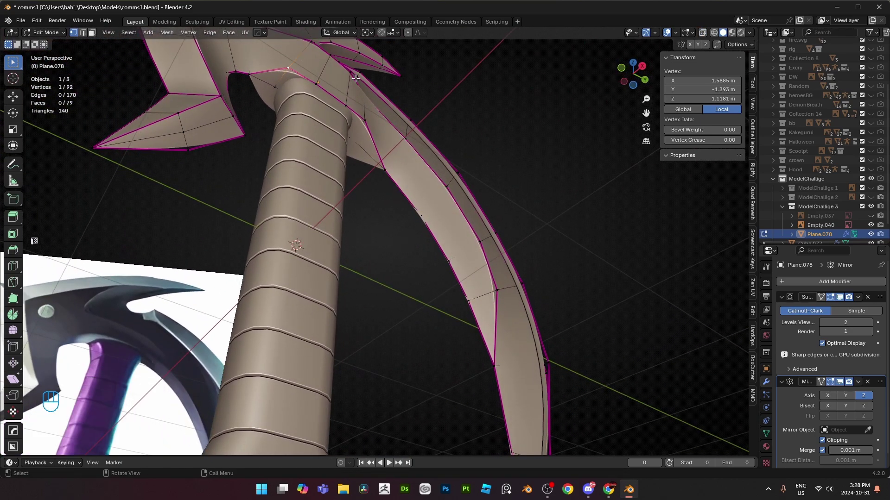
pyautogui.press('g')
pyautogui.middleClick(283, 77)
pyautogui.keyDown('shift'); pyautogui.click(281, 81); pyautogui.keyUp('shift')
# - Reposition the creased lower-border edge of the blade over the handle's top
pyautogui.press('2')
pyautogui.click(331, 100)
pyautogui.keyDown('shift'); pyautogui.moveTo(334, 107); pyautogui.dragTo(332, 167, button='middle'); pyautogui.keyUp('shift')
pyautogui.scroll(2, 331, 168)
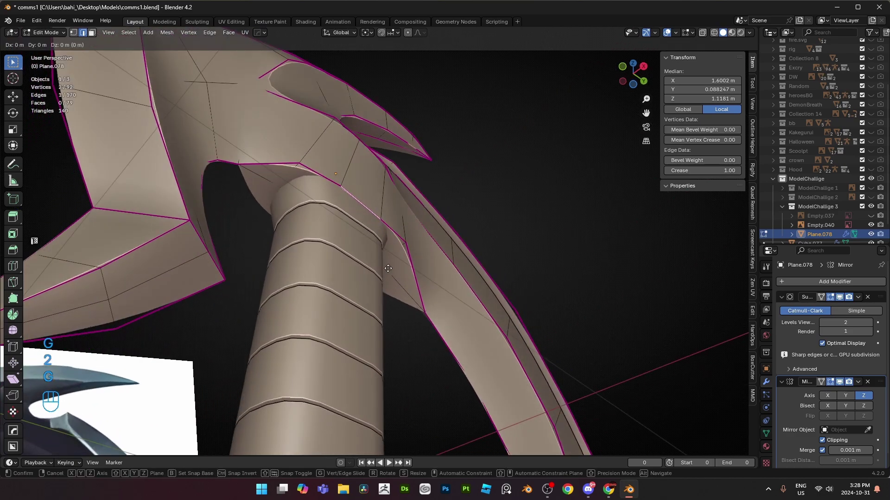
pyautogui.press('g')
pyautogui.click(402, 257)
# - Move the lower-edge vertex just past the handle on the long-blade side by -0.026861 m in X, then save the file
pyautogui.press('1')
pyautogui.click(407, 242)
pyautogui.press('g')
pyautogui.middleClick(422, 243)
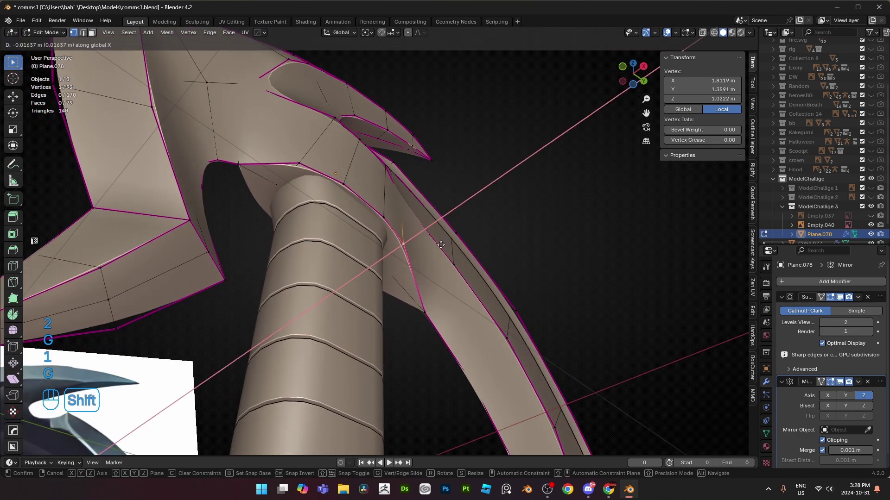
pyautogui.click(422, 250)
pyautogui.scroll(-4, 423, 251)
pyautogui.press('KP_7')
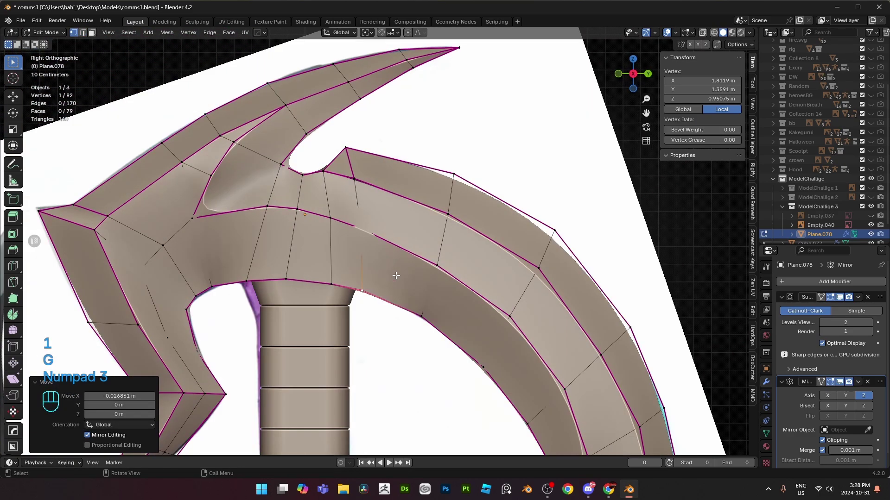
pyautogui.press('KP_3')
pyautogui.press('Tab')
pyautogui.hotkey('ctrl', 's')
# - Move the long blade's ridge vertex beside the rounded notch by -0.00653 m in X
pyautogui.scroll(3, 371, 196)
pyautogui.moveTo(371, 196); pyautogui.dragTo(441, 145, button='middle')
pyautogui.press('Tab')
pyautogui.press('1')
pyautogui.click(415, 154)
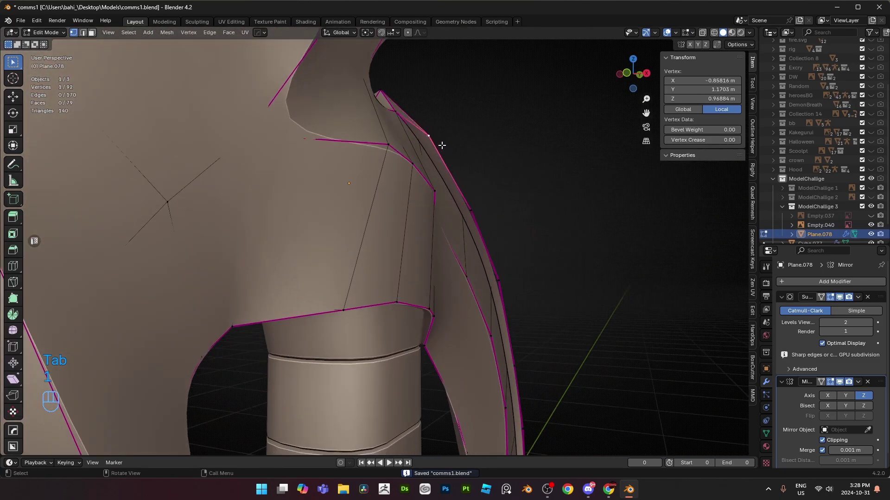
pyautogui.press('g')
pyautogui.middleClick(477, 149)
pyautogui.click(462, 148)
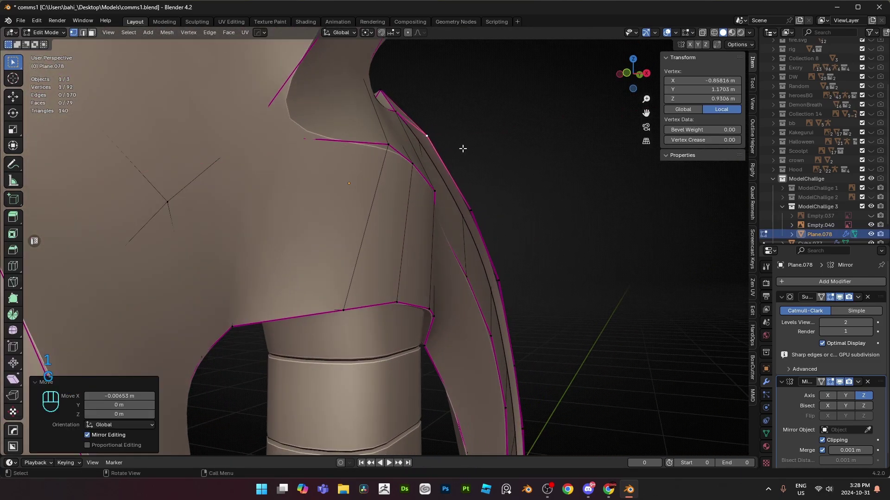
# - Add a centered loop cut along the long blade's middle strip and another along the upper spike's inner strip
pyautogui.press('KP_3')
pyautogui.hotkey('alt', 'z')
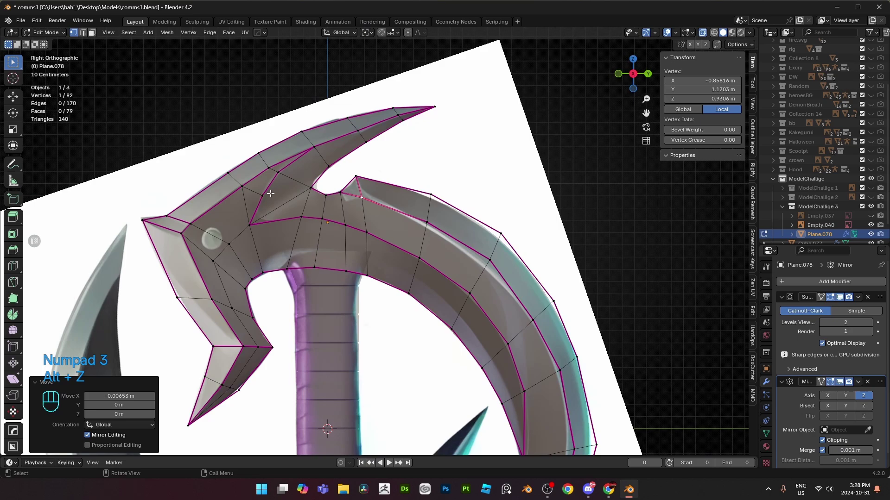
pyautogui.hotkey('ctrl', 'r')
pyautogui.click(380, 218)
pyautogui.rightClick(380, 218)
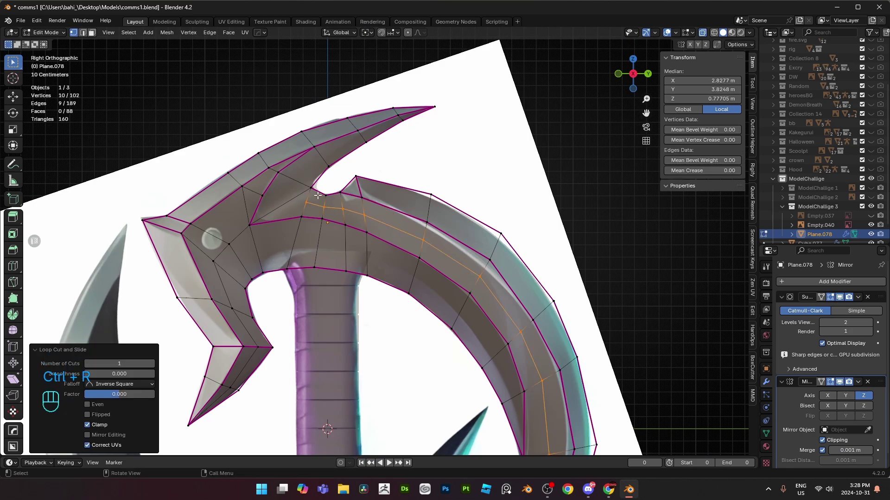
pyautogui.hotkey('ctrl', 'r')
pyautogui.click(305, 186)
pyautogui.rightClick(305, 186)
# - Subdivide the edges between the ridge corner and the rounded notch, and connect the new vertices to the loop ends
pyautogui.scroll(2, 297, 185)
pyautogui.press('2')
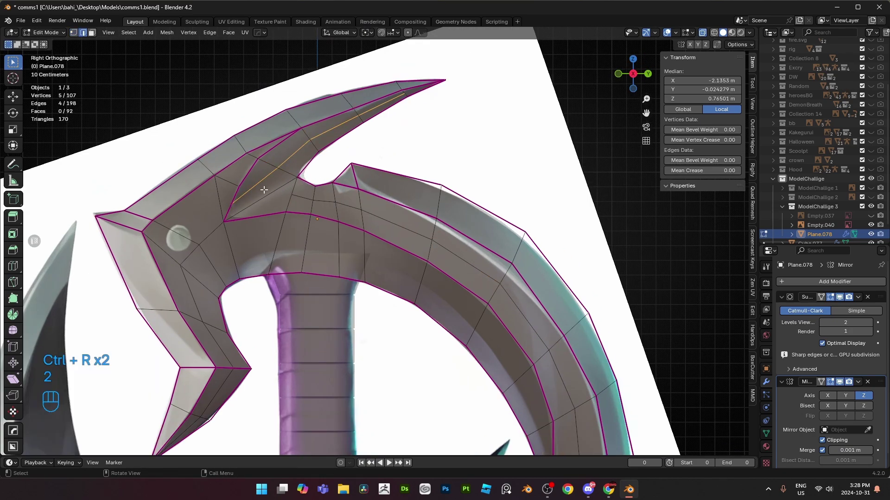
pyautogui.rightClick(443, 178)
pyautogui.hotkey('ctrl', 'z')
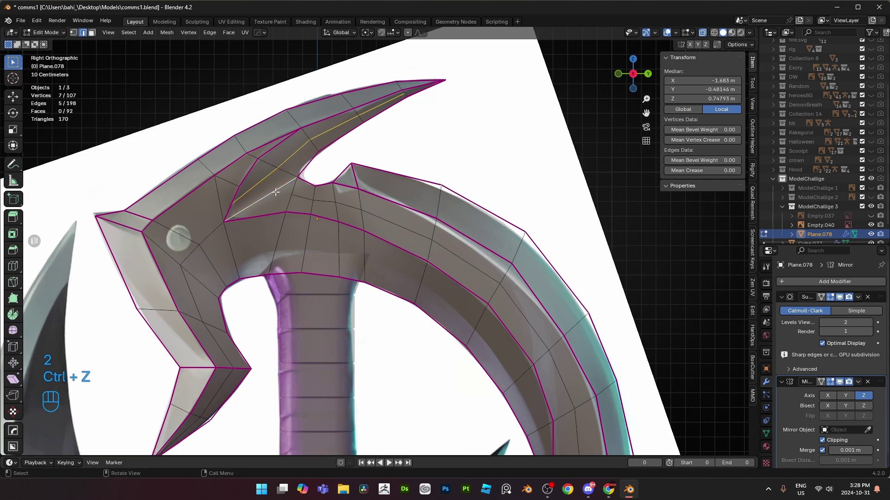
pyautogui.keyDown('shift'); pyautogui.click(270, 190); pyautogui.keyUp('shift')
pyautogui.rightClick(456, 170)
pyautogui.click(456, 171)
pyautogui.press('1')
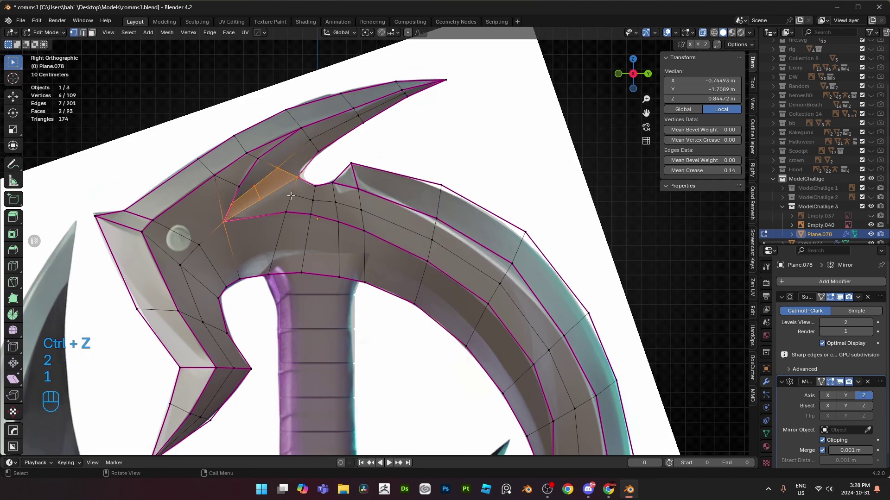
pyautogui.click(273, 197)
pyautogui.press('j')
# - Slide the extra vertex at the upper spike's base onto its neighbor with factor 1.000 and merge all vertices by distance
pyautogui.press('g')
pyautogui.press('g')
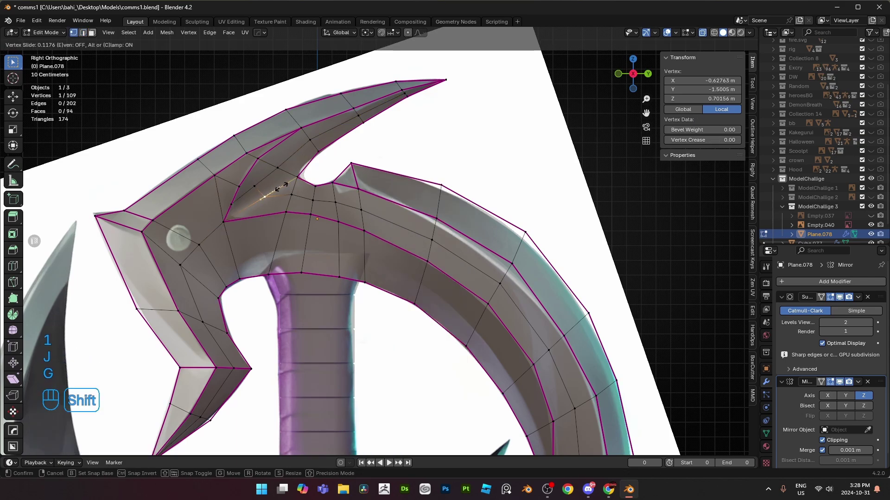
pyautogui.click(238, 202)
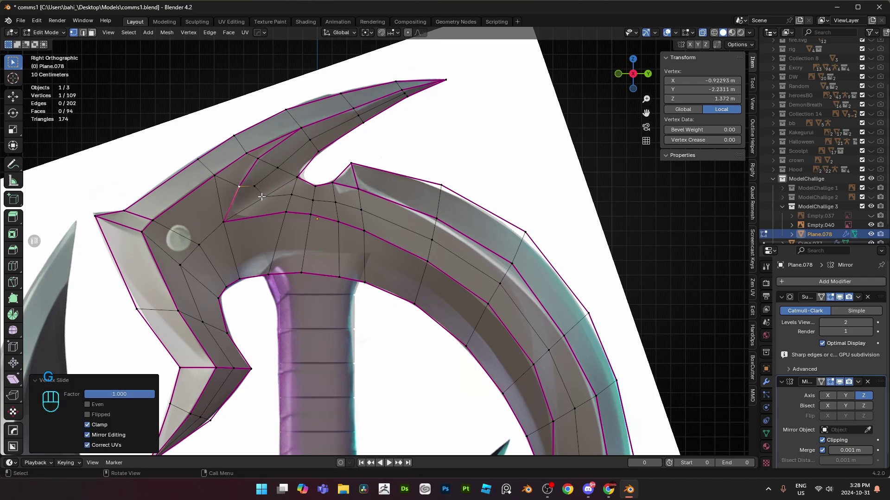
pyautogui.press('a')
pyautogui.press('m')
pyautogui.click(254, 285)
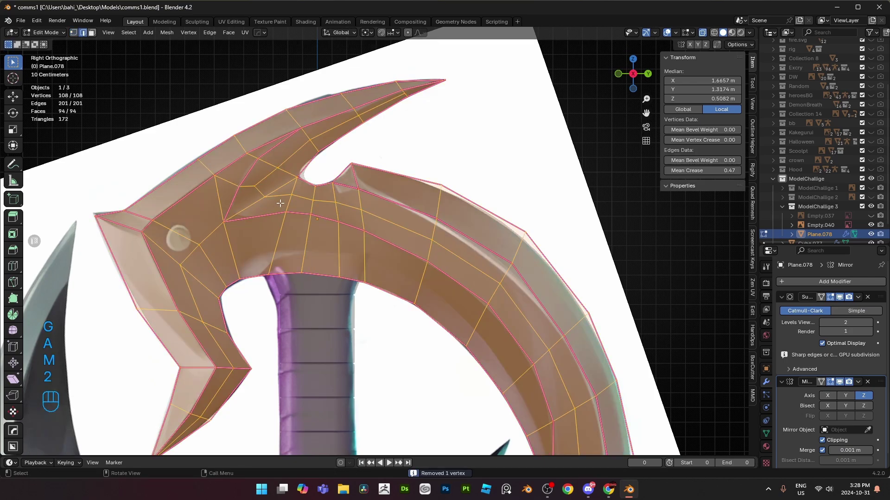
# - Connect the last vertex of the upper spike's center loop to the spike's tip
pyautogui.press('2')
pyautogui.keyDown('alt'); pyautogui.click(266, 181); pyautogui.keyUp('alt')
pyautogui.click(404, 91)
pyautogui.keyDown('shift'); pyautogui.click(446, 80); pyautogui.keyUp('shift')
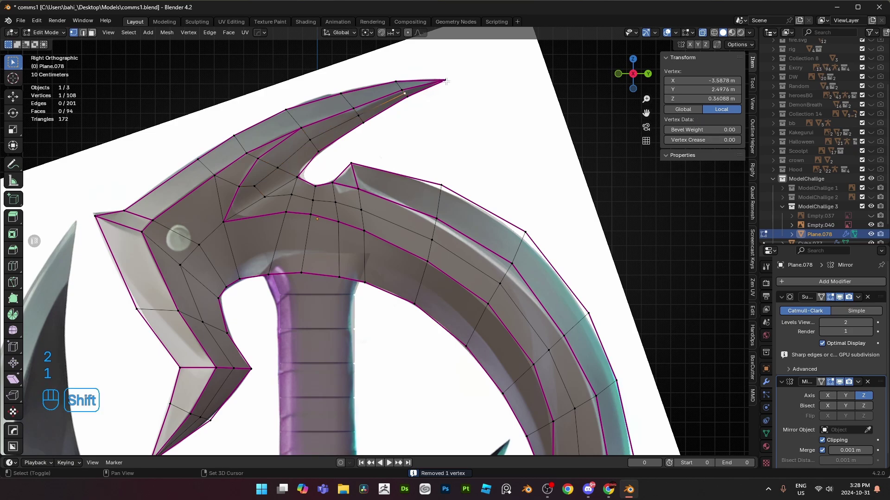
pyautogui.press('j')
# - Select the new center loop's vertices along the long blade and shift them along X, then check the smoothed shape
pyautogui.keyDown('ctrl'); pyautogui.moveTo(297, 197); pyautogui.dragTo(556, 283, button='middle'); pyautogui.keyUp('ctrl')
pyautogui.keyDown('ctrl'); pyautogui.click(464, 273); pyautogui.keyUp('ctrl')
pyautogui.hotkey('alt', 'z')
pyautogui.press('g')
pyautogui.press('x')
pyautogui.click(453, 254)
pyautogui.press('Tab')
pyautogui.press('Tab')
# - Dissolve the added center edge loops on the long blade and the upper spike
pyautogui.press('2')
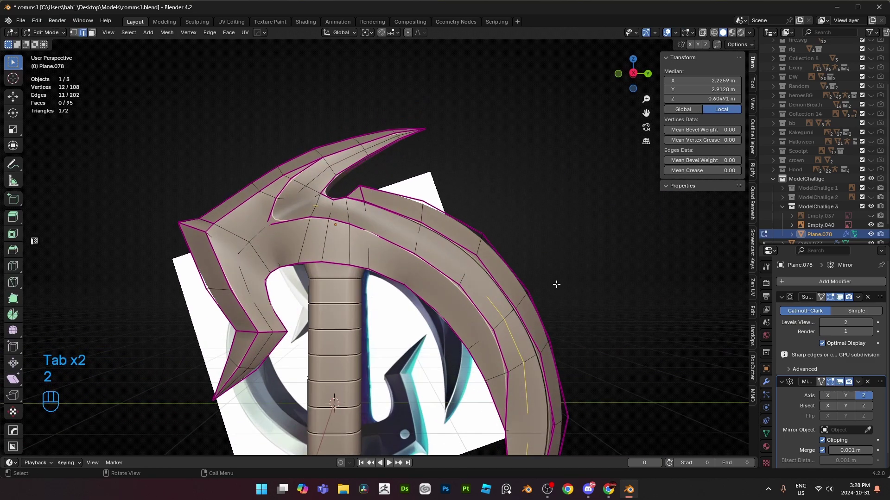
pyautogui.press('x')
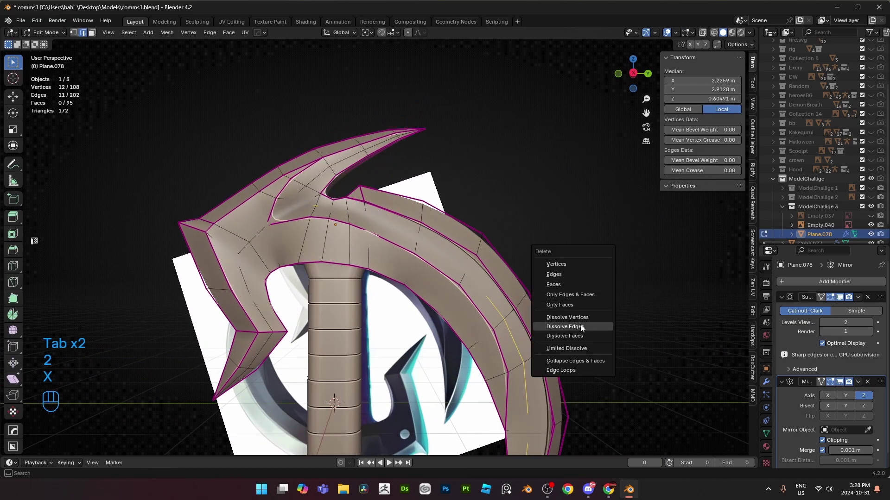
pyautogui.click(580, 324)
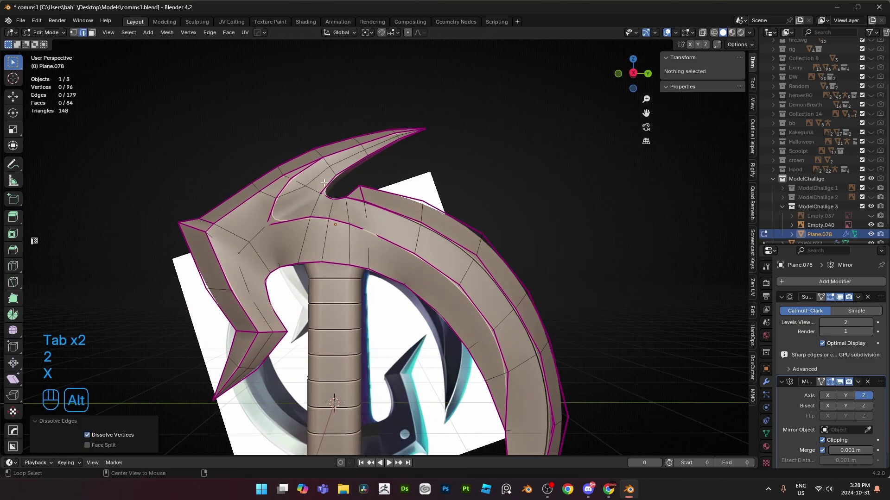
pyautogui.keyDown('alt'); pyautogui.click(482, 215); pyautogui.keyUp('alt')
pyautogui.press('x')
pyautogui.click(506, 222)
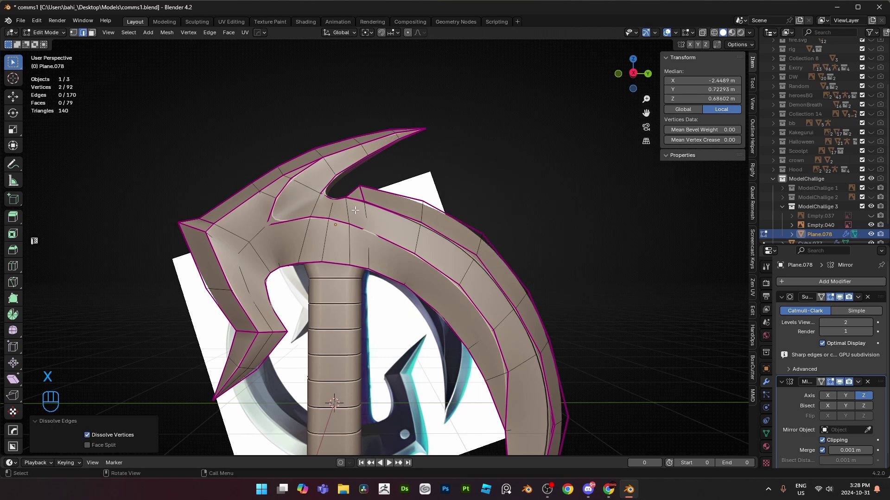
# - Dissolve the short cross edge between the blade's outer ridge and the upper spike's curved ridge
pyautogui.press('1')
pyautogui.hotkey('alt', 'z')
pyautogui.press('KP_3')
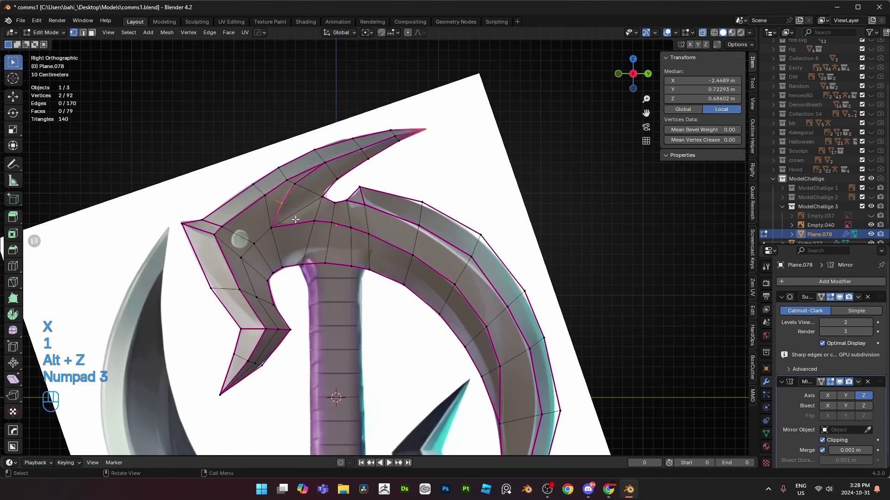
pyautogui.scroll(2, 295, 219)
pyautogui.press('2')
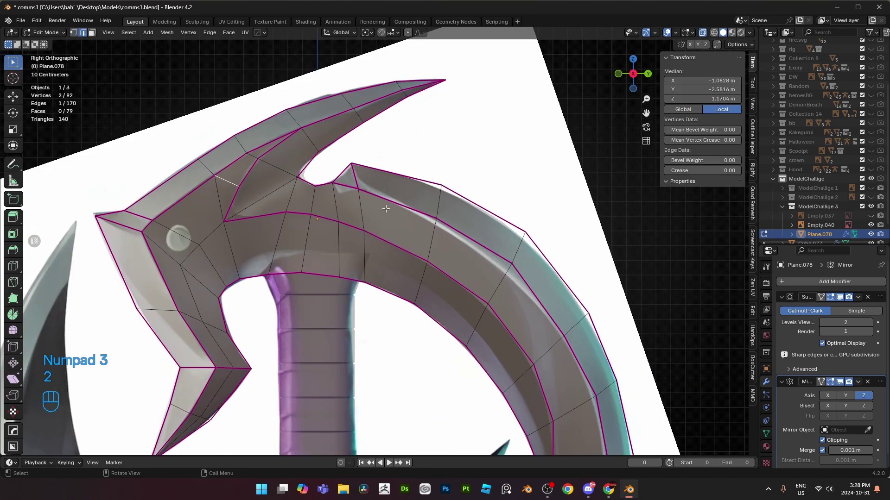
pyautogui.press('x')
pyautogui.click(385, 209)
pyautogui.scroll(-1, 371, 248)
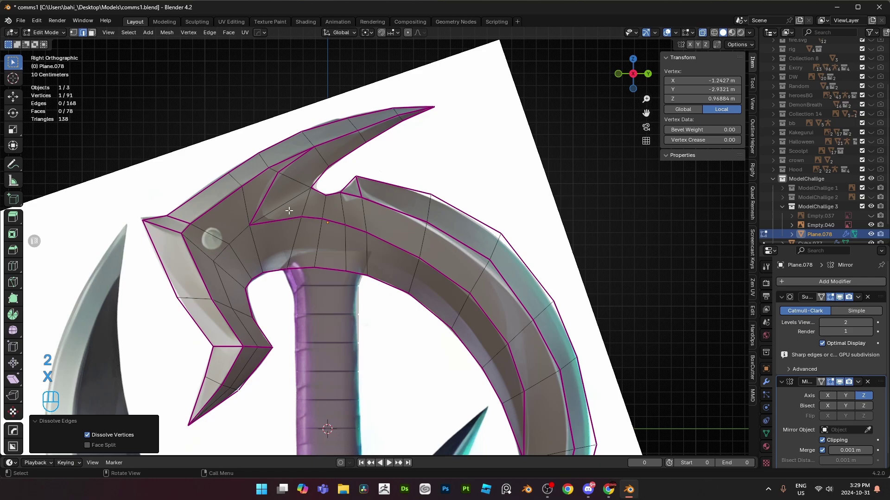
pyautogui.press('1')
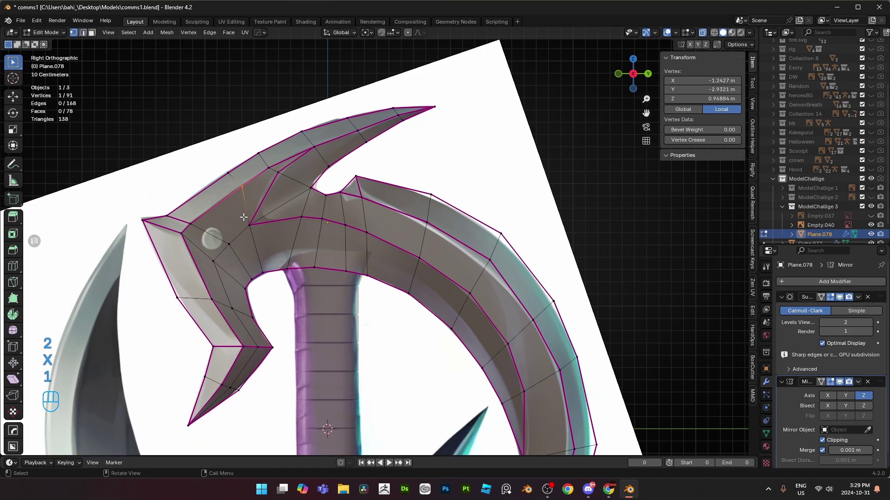
# - Reposition the ridge corner vertex at the upper spike's base, check the smoothed shape, and set the Subdivision render level to 2
pyautogui.press('g')
pyautogui.click(268, 243)
pyautogui.hotkey('alt', 'z')
pyautogui.press('Tab')
pyautogui.scroll(-3, 268, 244)
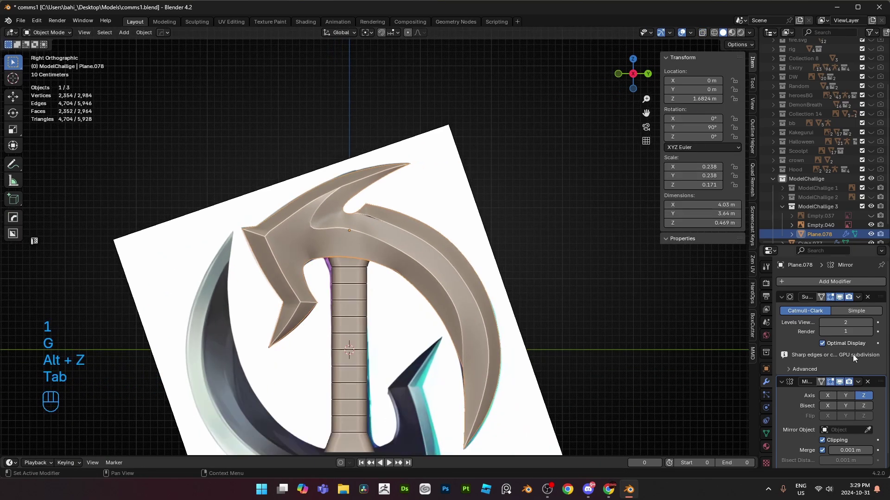
pyautogui.scroll(3, 437, 311)
pyautogui.keyDown('shift'); pyautogui.moveTo(437, 311); pyautogui.dragTo(494, 292, button='middle'); pyautogui.keyUp('shift')
pyautogui.press('Tab')
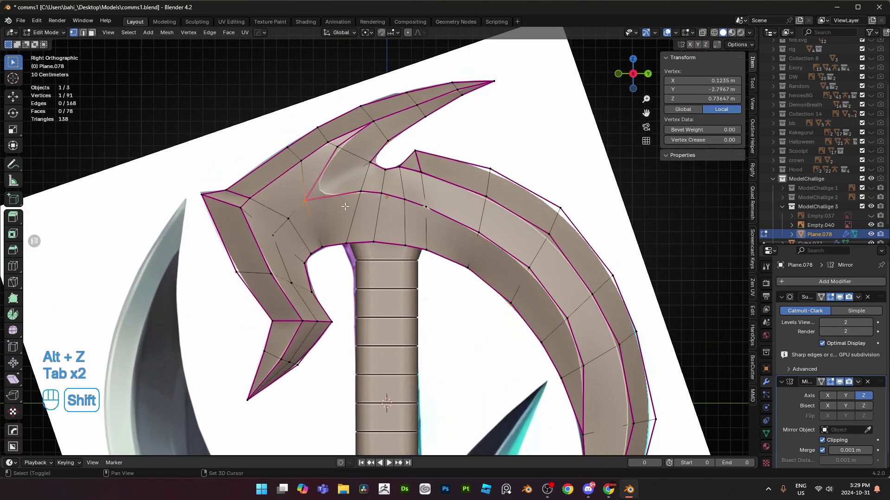
# - Refine the ridge corner vertex below the upper spike in both the side view and the perspective view
pyautogui.keyDown('shift'); pyautogui.moveTo(343, 206); pyautogui.dragTo(383, 257, button='middle'); pyautogui.keyUp('shift')
pyautogui.scroll(2, 384, 256)
pyautogui.press('1')
pyautogui.hotkey('alt', 'z')
pyautogui.moveTo(322, 243); pyautogui.dragTo(345, 264)
pyautogui.hotkey('alt', 'z')
pyautogui.press('g')
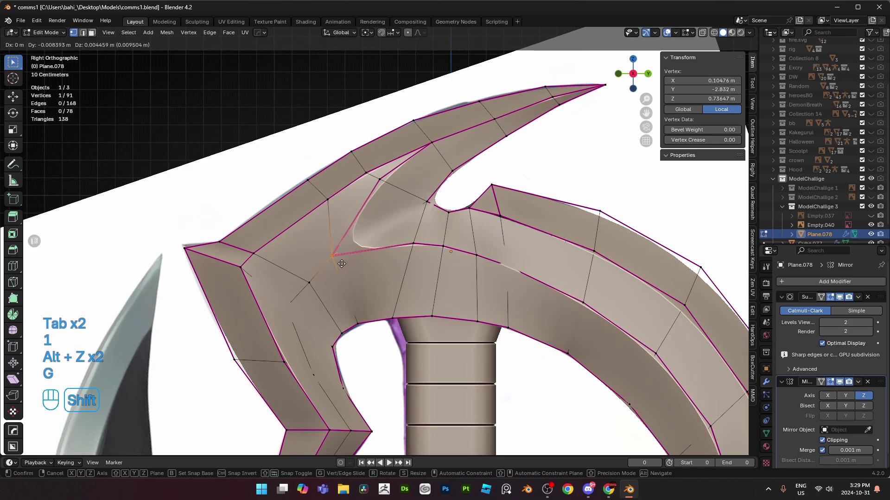
pyautogui.click(341, 264)
pyautogui.moveTo(341, 263); pyautogui.dragTo(384, 255, button='middle')
pyautogui.press('g')
pyautogui.middleClick(426, 260)
pyautogui.click(468, 257)
# - Save the file and compare the smoothed blade with the reference image around the round rivet
pyautogui.press('KP_3')
pyautogui.press('Tab')
pyautogui.scroll(-3, 454, 336)
pyautogui.keyDown('shift'); pyautogui.moveTo(454, 335); pyautogui.dragTo(436, 316, button='middle'); pyautogui.keyUp('shift')
pyautogui.scroll(5, 441, 326)
pyautogui.hotkey('alt', 'z')
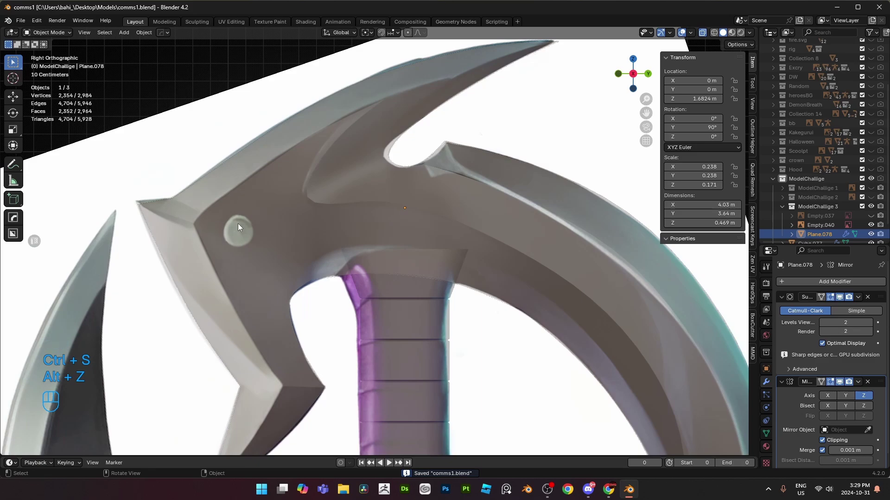
pyautogui.hotkey('alt', 'z')
pyautogui.scroll(-3, 237, 223)
# - Add a cylinder mesh and rotate it 90° about the Y axis
pyautogui.hotkey('shift', 'a')
pyautogui.moveTo(442, 218)
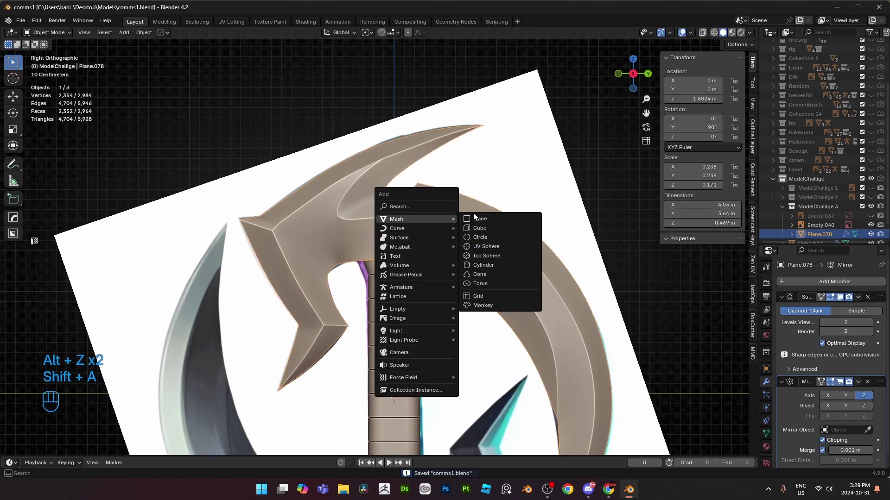
pyautogui.click(494, 265)
pyautogui.scroll(-3, 487, 269)
pyautogui.keyDown('shift'); pyautogui.moveTo(480, 276); pyautogui.dragTo(470, 205, button='middle'); pyautogui.keyUp('shift')
pyautogui.scroll(2, 468, 208)
pyautogui.write('r')
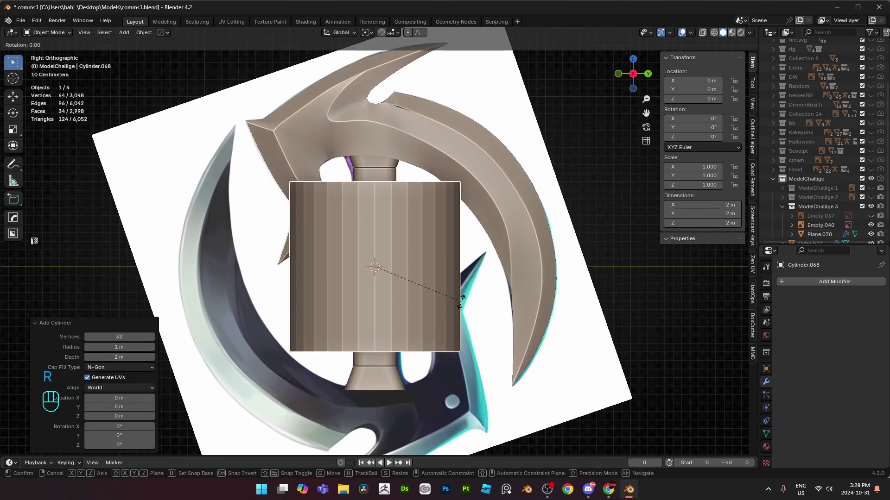
pyautogui.write('y90')
pyautogui.press('Return')
# - Scale the cylinder down to about 0.167 m across and position it over the rivet in the reference image
pyautogui.press('s')
pyautogui.click(407, 285)
pyautogui.press('g')
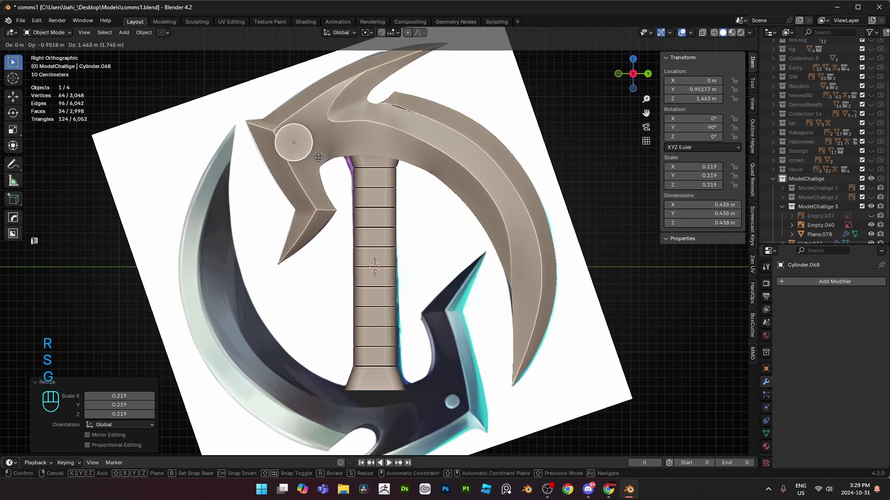
pyautogui.click(319, 160)
pyautogui.hotkey('alt', 'z')
pyautogui.scroll(3, 352, 259)
pyautogui.press('s')
pyautogui.click(371, 261)
pyautogui.scroll(2, 376, 252)
pyautogui.press('s')
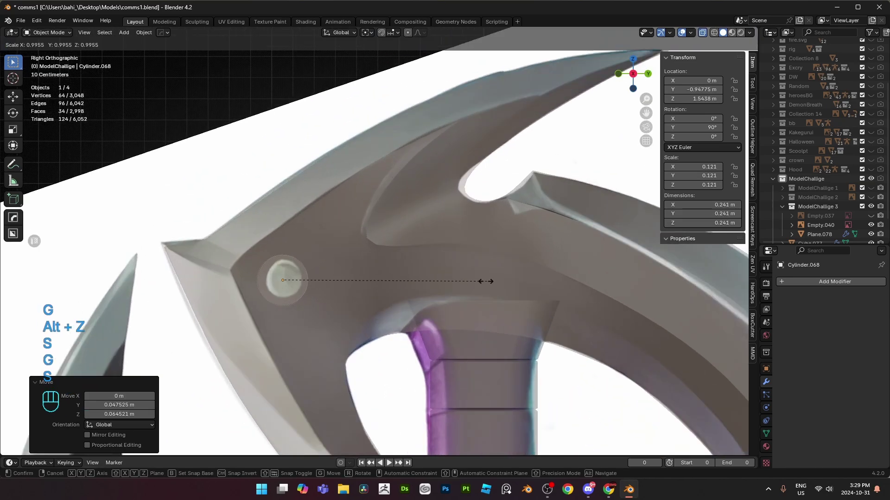
pyautogui.click(426, 277)
pyautogui.hotkey('alt', 'z')
# - Move the cylinder about 0.147 m along X so it sits on the blade's surface
pyautogui.moveTo(425, 277); pyautogui.dragTo(481, 288, button='middle')
pyautogui.press('g')
pyautogui.press('x')
pyautogui.click(511, 288)
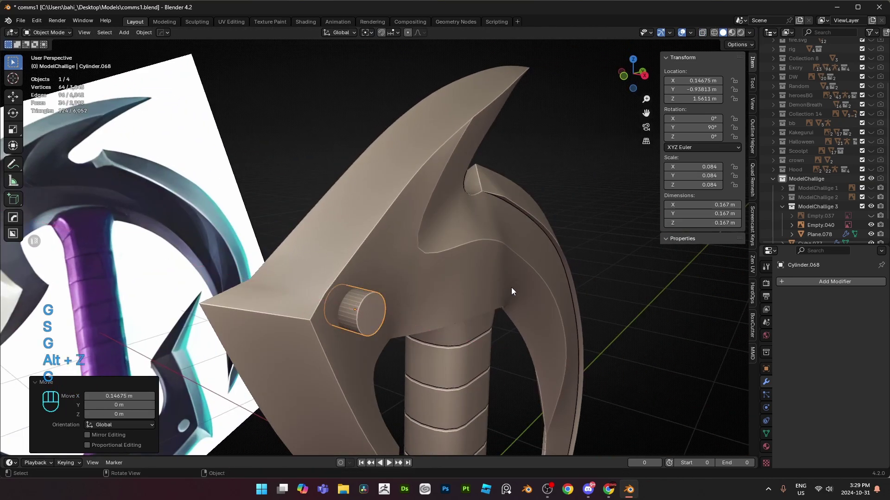
# - Apply auto smooth shading to the cylinder and flatten it along X to about 0.045 m thick
pyautogui.rightClick(520, 291)
pyautogui.click(524, 296)
pyautogui.moveTo(524, 311); pyautogui.dragTo(503, 278, button='middle')
pyautogui.press('s')
pyautogui.press('x')
pyautogui.click(441, 277)
# - Delete the cylinder's back cap face on the blade side
pyautogui.press('Tab')
pyautogui.hotkey('alt', 'z')
pyautogui.moveTo(436, 279); pyautogui.dragTo(403, 288, button='middle')
pyautogui.press('3')
pyautogui.click(457, 282)
pyautogui.scroll(3, 435, 290)
pyautogui.press('x')
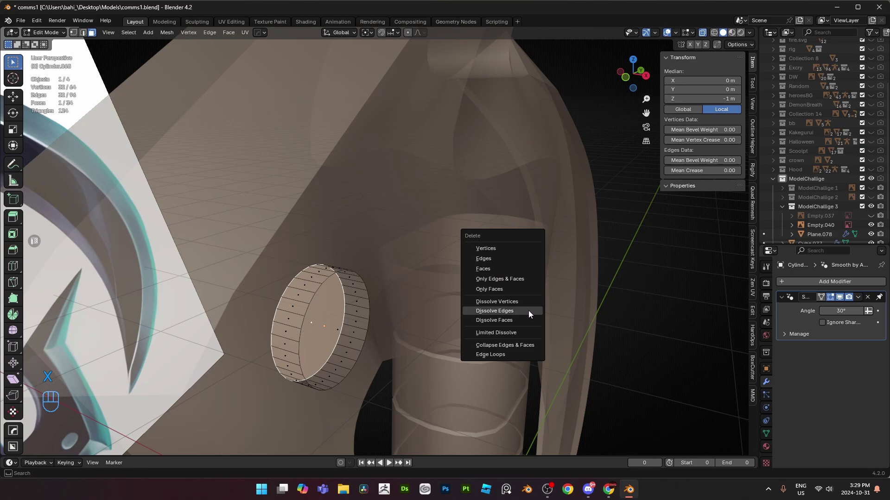
pyautogui.click(503, 279)
pyautogui.hotkey('alt', 'z')
# - Shift all of the cylinder's geometry along X, closer into the blade's surface
pyautogui.press('a')
pyautogui.moveTo(388, 297); pyautogui.dragTo(359, 297, button='middle')
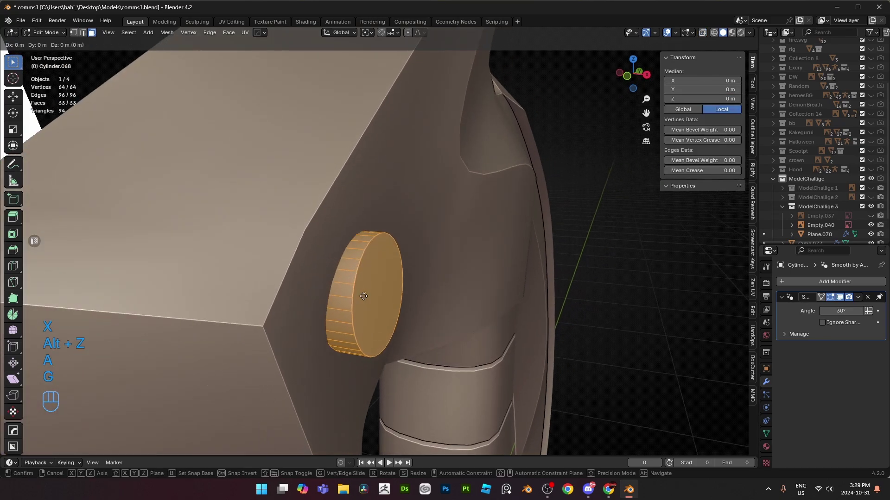
pyautogui.press('g')
pyautogui.press('x')
pyautogui.click(295, 287)
pyautogui.press('Tab')
# - Apply the rivet cylinder's scale and bevel the rim of its front cap
pyautogui.hotkey('ctrl', 'a')
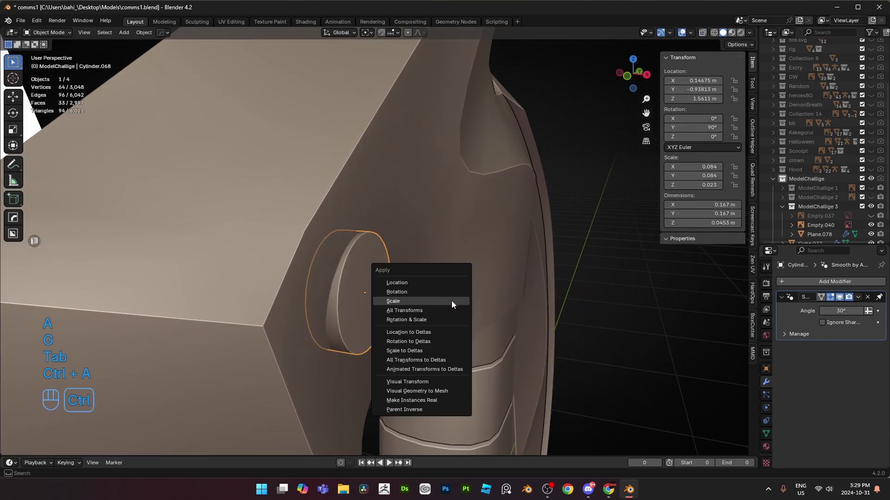
pyautogui.click(451, 301)
pyautogui.press('Tab')
pyautogui.press('3')
pyautogui.click(366, 297)
pyautogui.hotkey('ctrl', 'b')
pyautogui.press('shift')
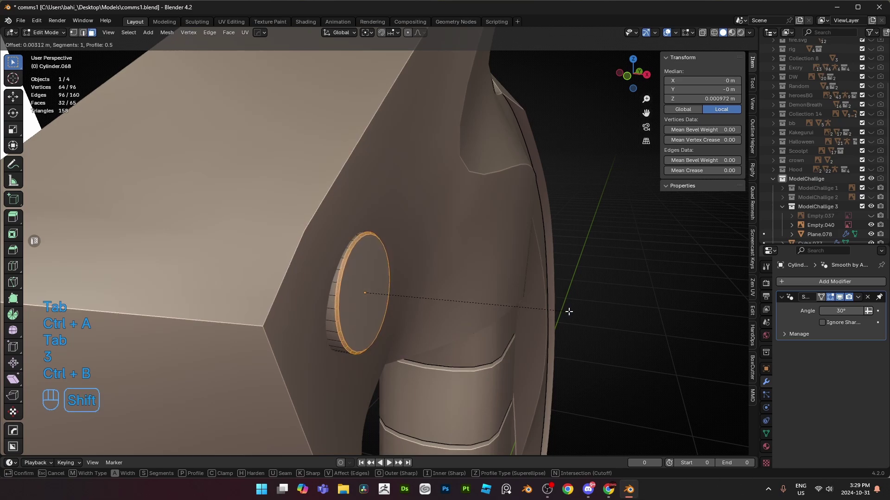
pyautogui.click(588, 308)
pyautogui.press('Tab')
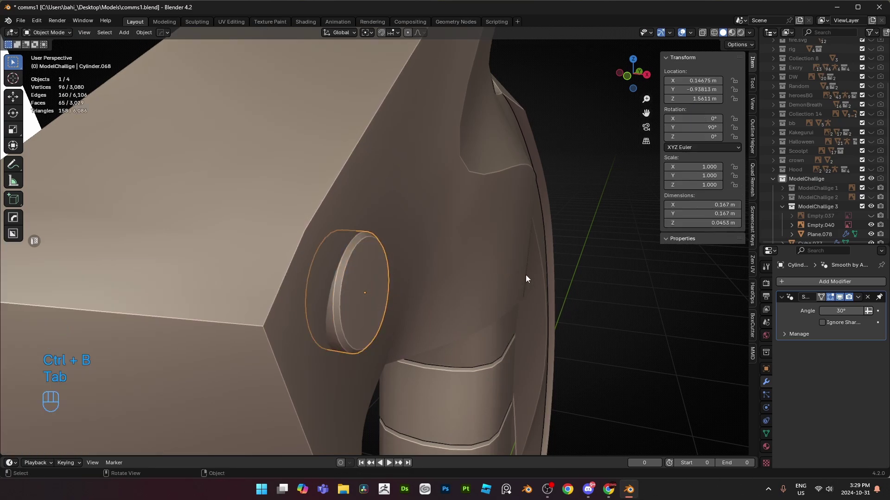
# - Tilt the rivet about Y to 97.977° and move it along X to 0.1428 m to follow the blade's surface
pyautogui.press('r')
pyautogui.press('y')
pyautogui.click(531, 290)
pyautogui.press('g')
pyautogui.press('x')
pyautogui.click(520, 289)
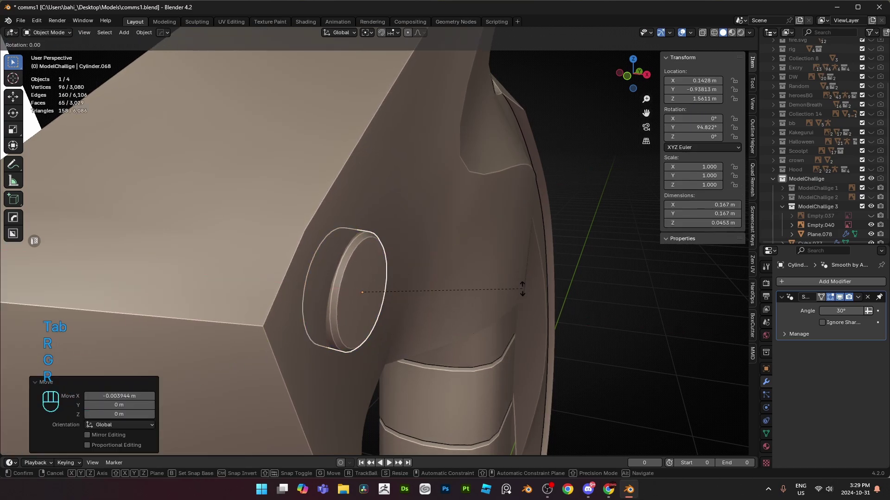
pyautogui.press('r')
pyautogui.press('y')
pyautogui.click(523, 301)
pyautogui.moveTo(523, 301); pyautogui.dragTo(457, 314, button='middle')
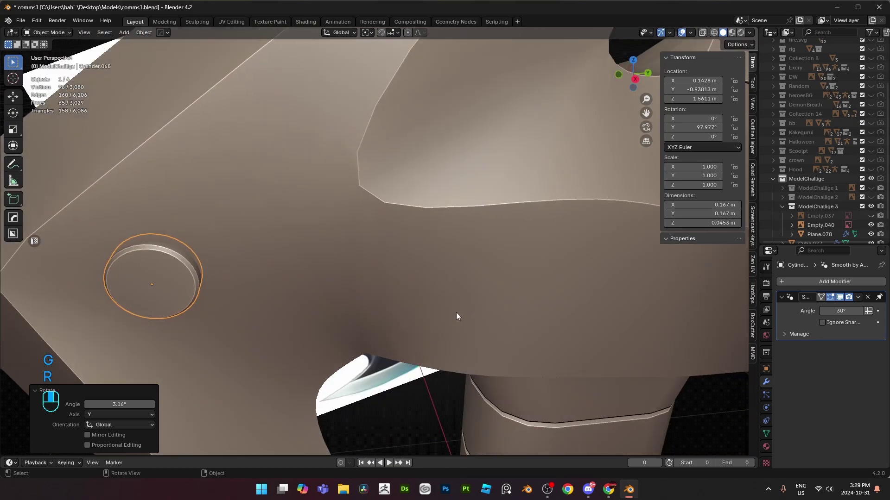
# - Rotate the rivet 3.86° about Z and sink it along X to about 0.136 m
pyautogui.press('r')
pyautogui.press('z')
pyautogui.click(496, 293)
pyautogui.press('g')
pyautogui.press('y')
pyautogui.rightClick(489, 282)
pyautogui.press('g')
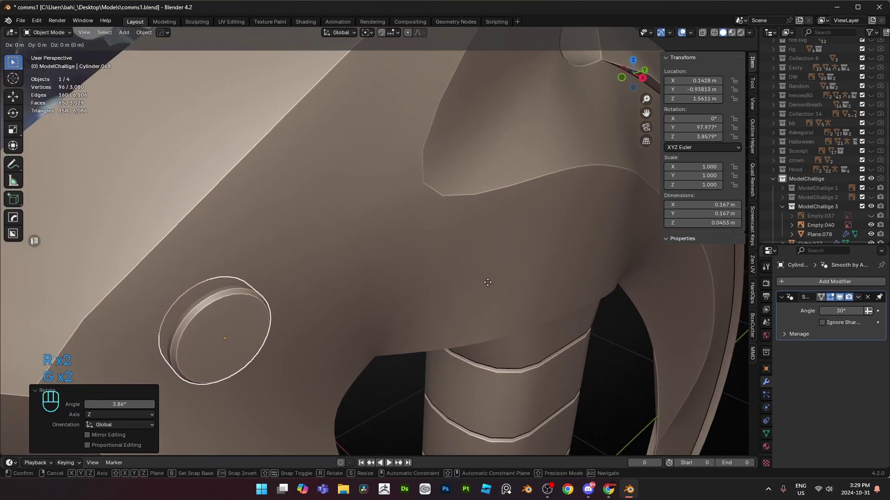
pyautogui.press('x')
pyautogui.click(491, 282)
# - Rotate the rivet another 1.63° about Z to align it with the sloped surface
pyautogui.moveTo(448, 281); pyautogui.dragTo(369, 287, button='middle')
pyautogui.press('r')
pyautogui.press('z')
pyautogui.click(372, 281)
pyautogui.press('g')
pyautogui.press('x')
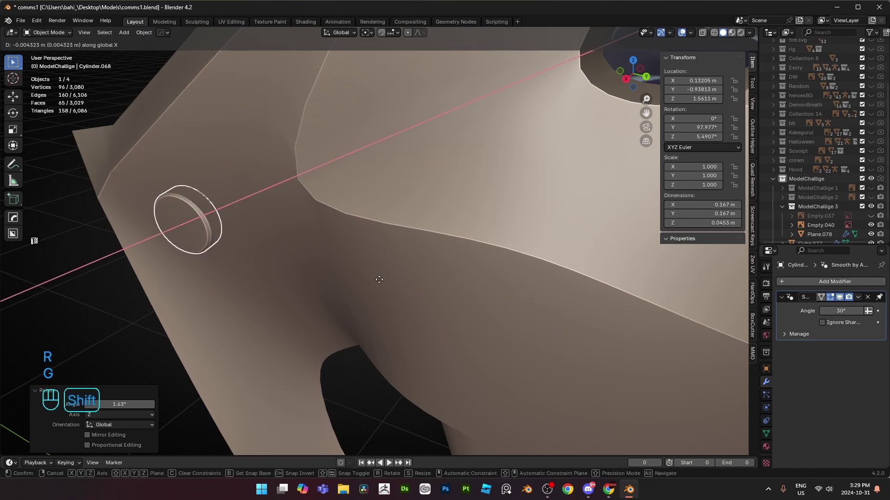
pyautogui.rightClick(379, 279)
# - Fine-tune the rivet's rotation to about -0.59° X, 98.93° Y and 4.91° Z, then deselect it and save the file
pyautogui.moveTo(363, 288); pyautogui.dragTo(464, 232, button='middle')
pyautogui.press('r')
pyautogui.press('x')
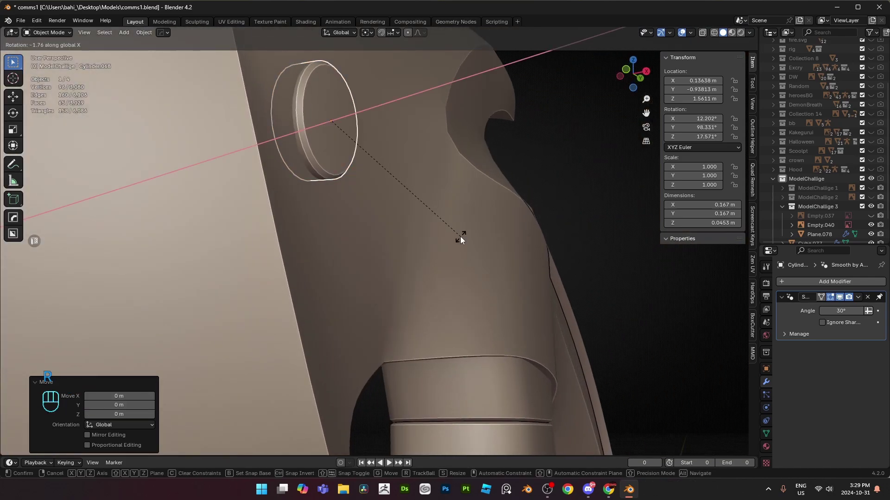
pyautogui.press('r')
pyautogui.press('y')
pyautogui.click(440, 269)
pyautogui.scroll(-10, 438, 270)
pyautogui.click(517, 255)
pyautogui.moveTo(517, 254); pyautogui.dragTo(465, 283, button='middle')
pyautogui.hotkey('ctrl', 's')
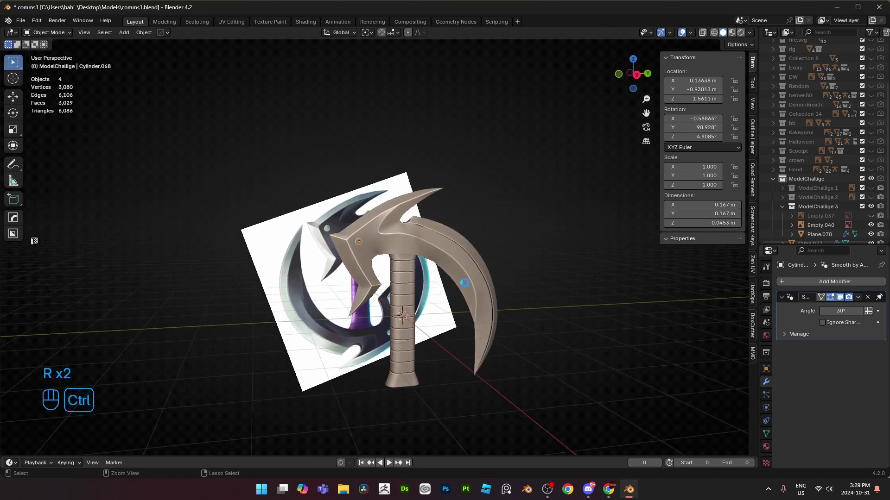
# - Select all visible objects and move them into the ModelChallige 3 collection
pyautogui.press('KP_3')
pyautogui.scroll(3, 460, 284)
pyautogui.scroll(-3, 421, 293)
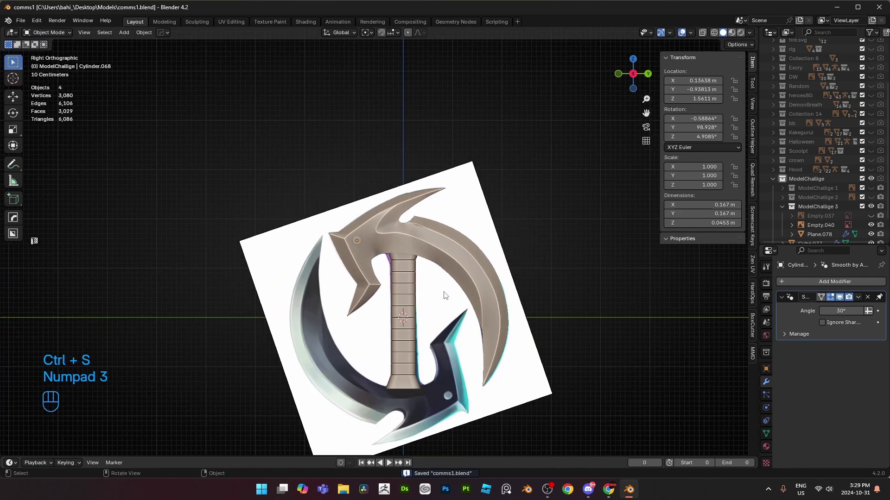
pyautogui.scroll(5, 446, 288)
pyautogui.scroll(-2, 446, 288)
pyautogui.keyDown('shift'); pyautogui.moveTo(446, 292); pyautogui.dragTo(414, 292, button='middle'); pyautogui.keyUp('shift')
pyautogui.scroll(-3, 819, 182)
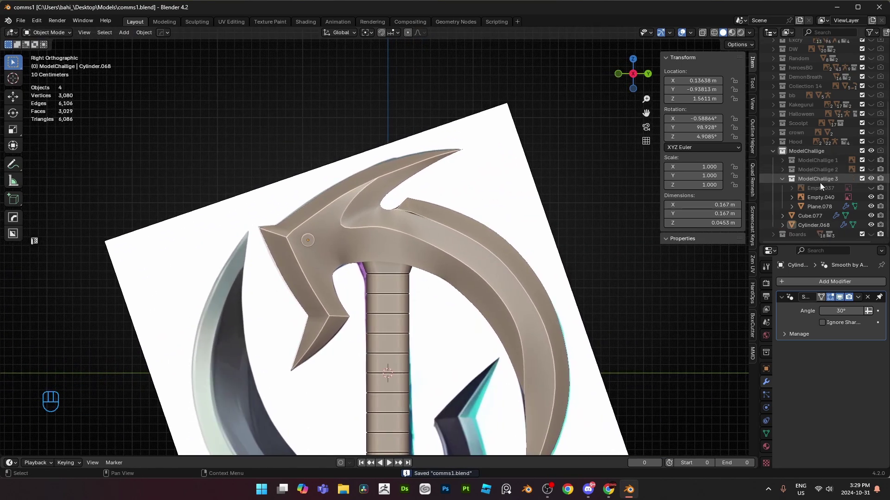
pyautogui.scroll(-3, 145, 223)
pyautogui.moveTo(145, 223); pyautogui.dragTo(241, 229, button='middle')
pyautogui.scroll(-3, 241, 228)
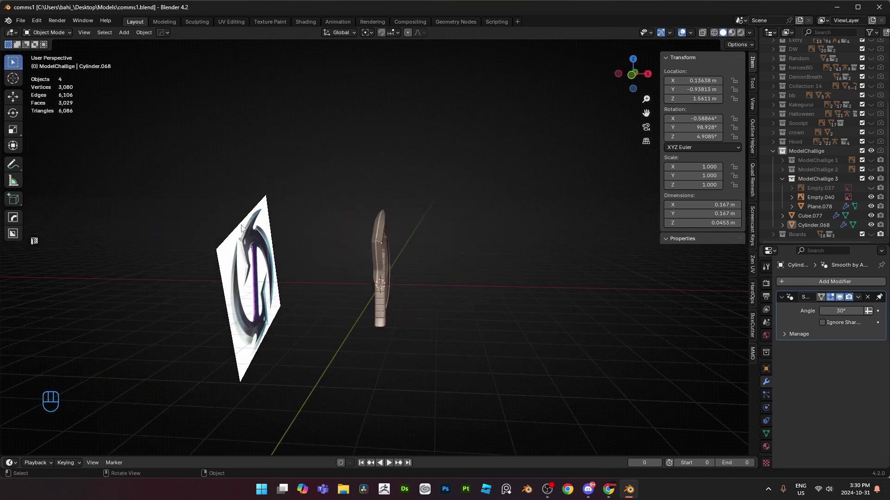
pyautogui.press('a')
pyautogui.moveTo(815, 197); pyautogui.dragTo(813, 179)
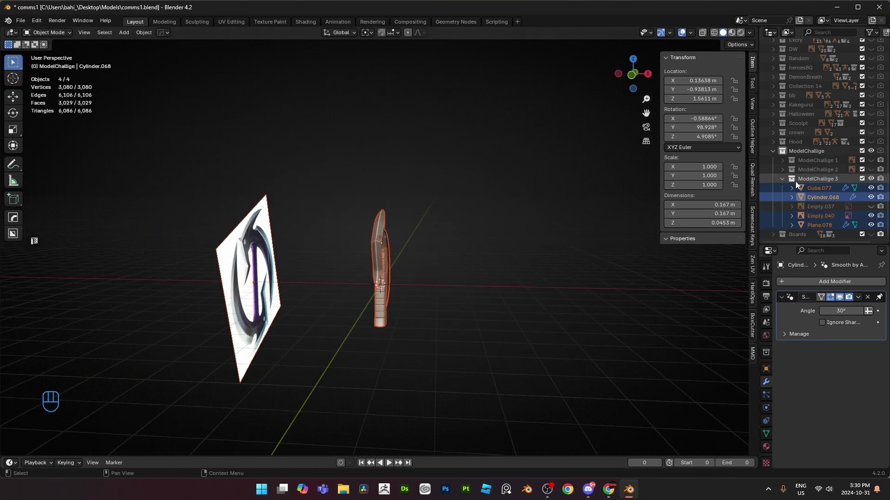
# - Delete the hidden Empty.037 object from the ModelChallige 3 collection
pyautogui.click(822, 207)
pyautogui.press('x')
pyautogui.click(540, 248)
pyautogui.scroll(5, 506, 241)
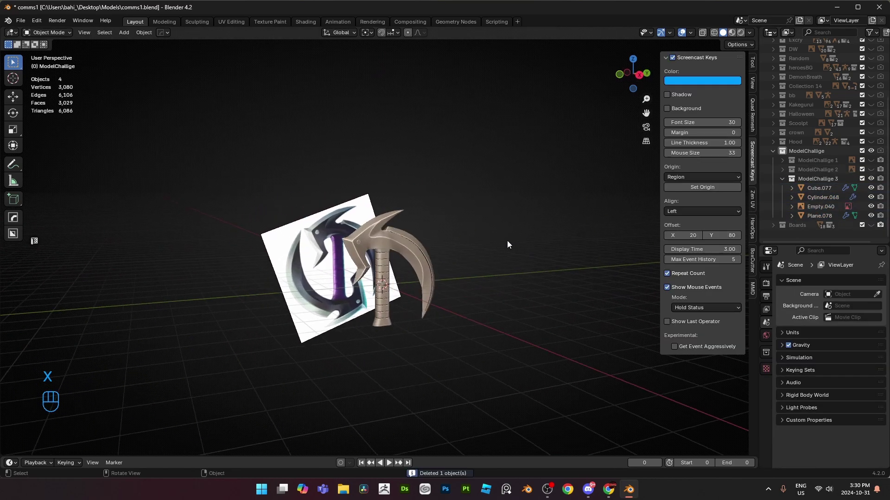
pyautogui.moveTo(385, 245); pyautogui.dragTo(403, 259, button='middle')
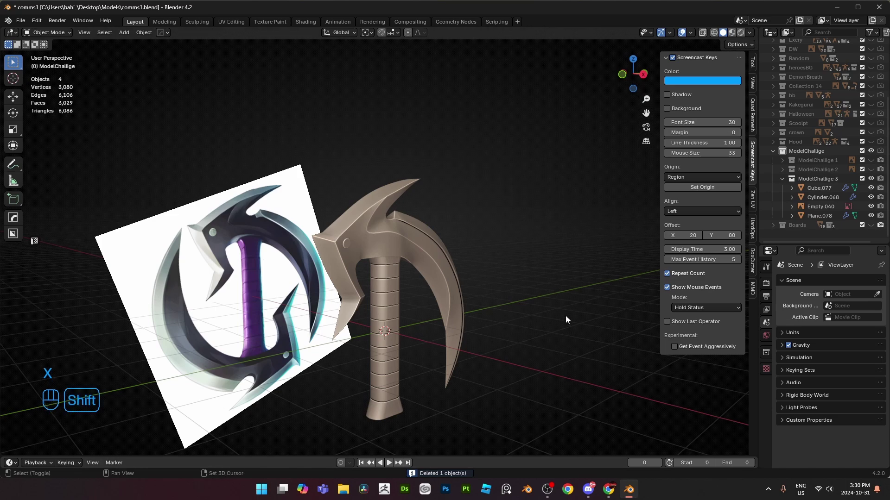
pyautogui.keyDown('shift'); pyautogui.moveTo(565, 316); pyautogui.dragTo(527, 315, button='middle'); pyautogui.keyUp('shift')
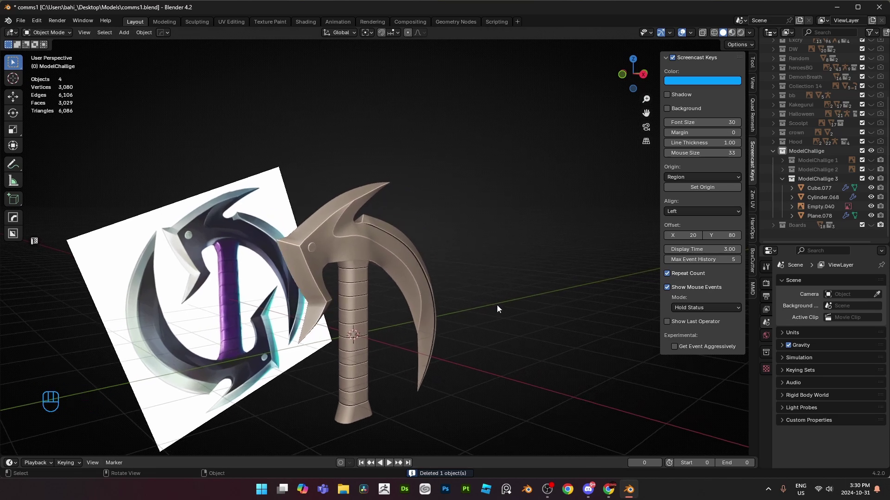
# - Create a new collection inside ModelChallige 3 and name it IP
pyautogui.click(385, 255)
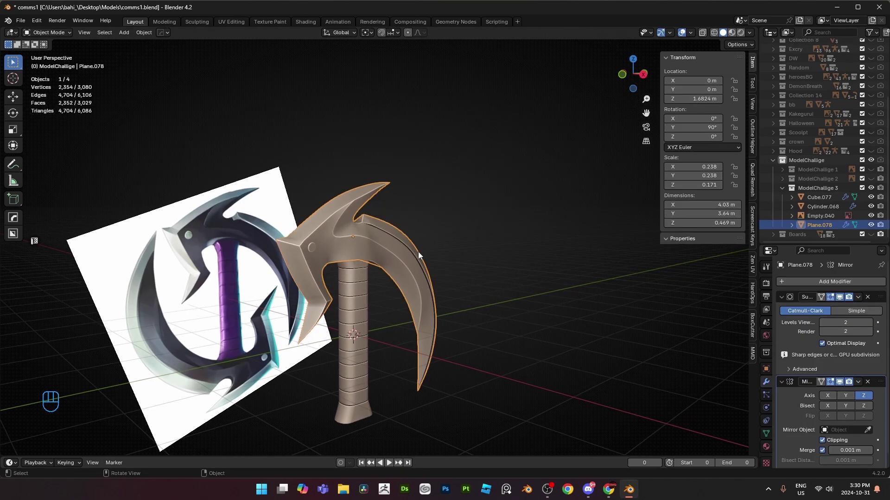
pyautogui.press('KP_3')
pyautogui.scroll(1, 876, 53)
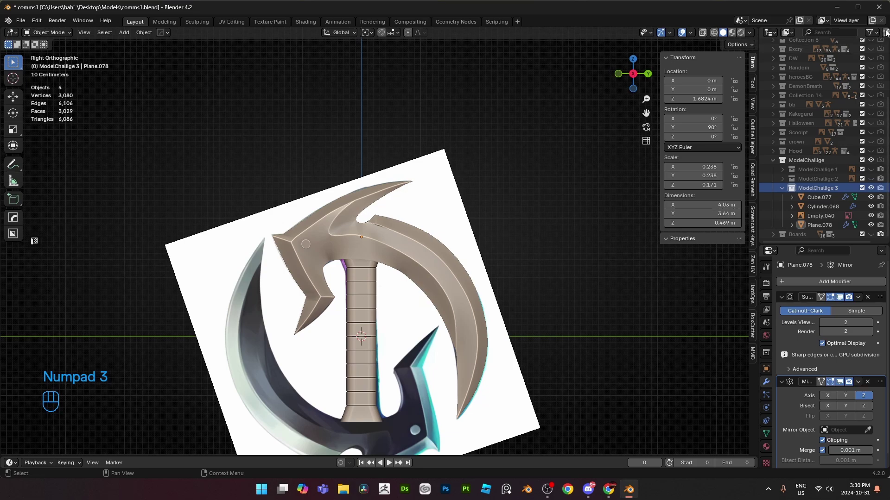
pyautogui.click(886, 32)
pyautogui.doubleClick(829, 195)
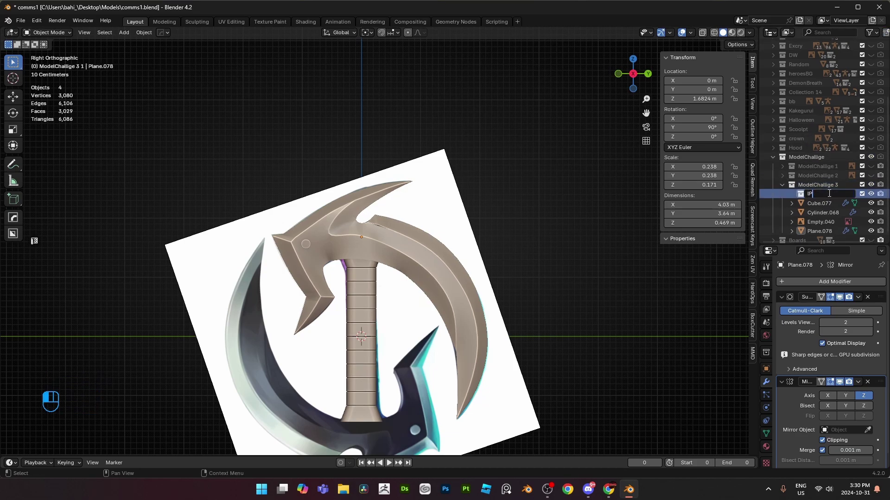
pyautogui.press('Return')
# - Create a second collection inside ModelChallige 3 and name it hp
pyautogui.click(818, 184)
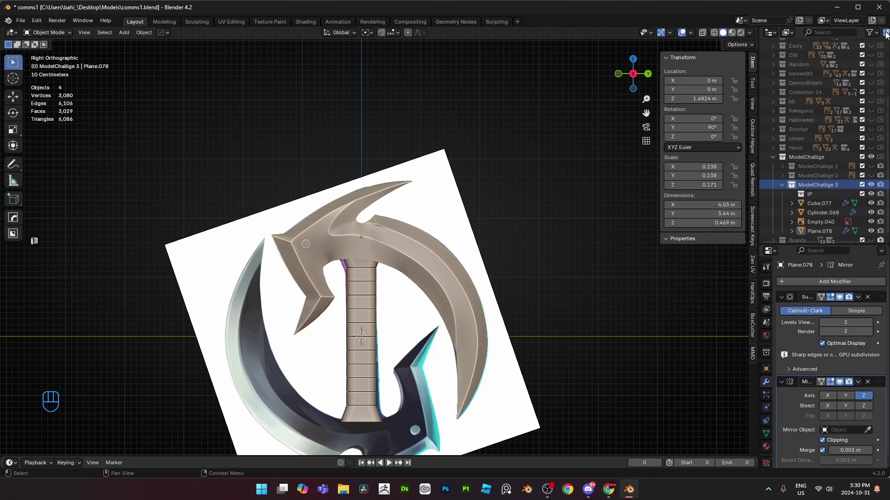
pyautogui.click(886, 32)
pyautogui.doubleClick(818, 203)
pyautogui.press('Return')
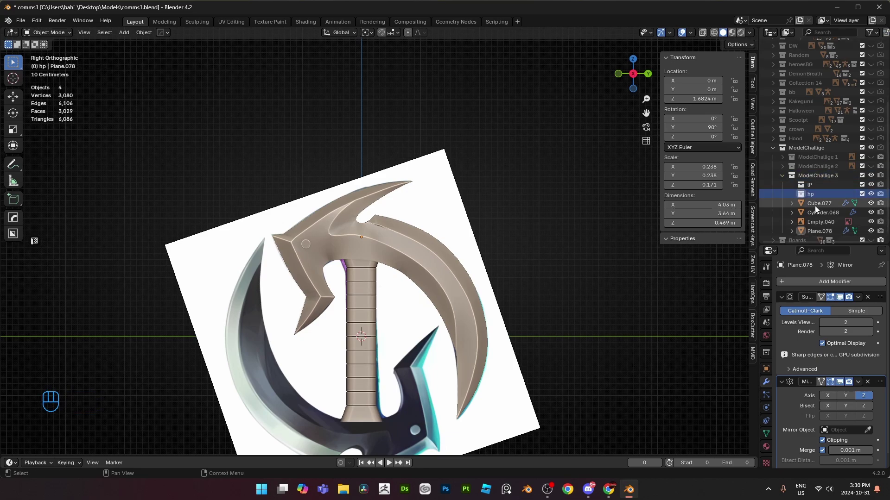
# - Select all objects, move them into the hp collection, and save the file
pyautogui.scroll(-2, 250, 262)
pyautogui.moveTo(151, 163); pyautogui.dragTo(201, 160, button='middle')
pyautogui.press('a')
pyautogui.moveTo(818, 203); pyautogui.dragTo(803, 195)
pyautogui.click(381, 295)
pyautogui.hotkey('ctrl', 's')
# - Duplicate the handle and the blade in place, keeping the copies at the original position
pyautogui.scroll(2, 380, 295)
pyautogui.moveTo(365, 290); pyautogui.dragTo(384, 288, button='middle')
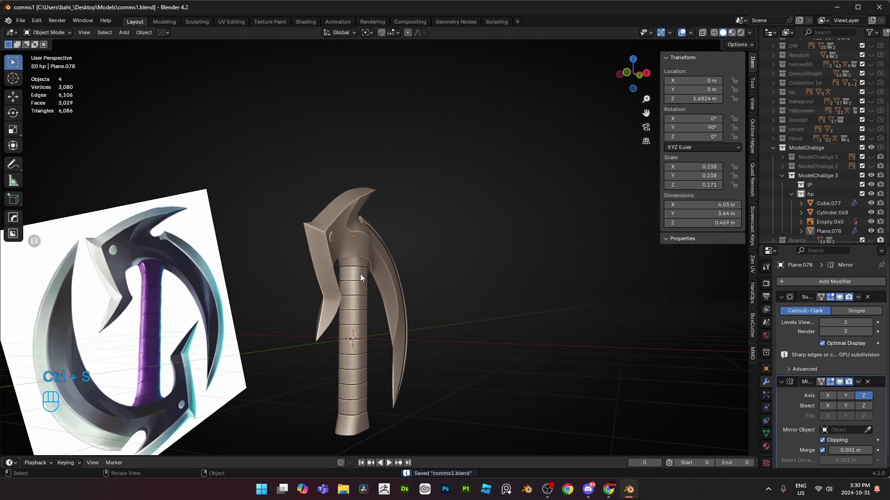
pyautogui.click(359, 274)
pyautogui.keyDown('shift'); pyautogui.click(383, 267); pyautogui.keyUp('shift')
pyautogui.hotkey('shift', 'd')
pyautogui.rightClick(505, 238)
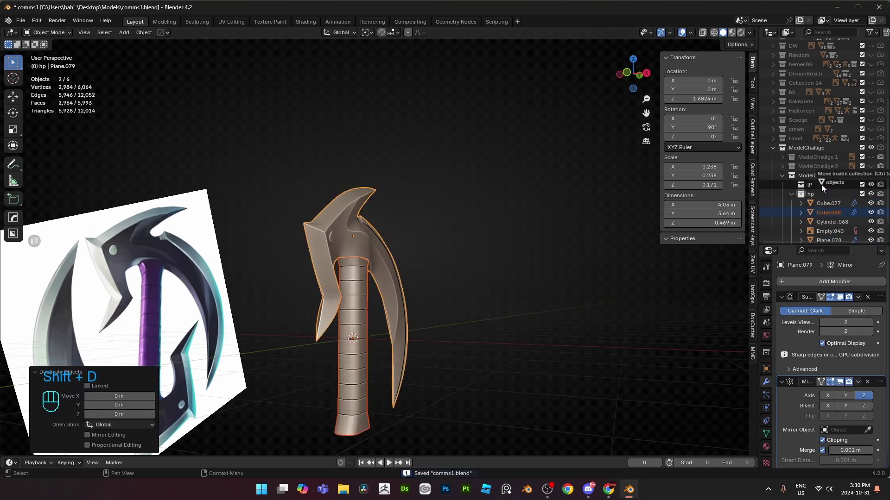
# - Move the duplicated handle and blade into the IP collection and hide that collection in the viewport
pyautogui.moveTo(822, 186); pyautogui.dragTo(821, 186)
pyautogui.scroll(1, 496, 295)
pyautogui.moveTo(496, 295); pyautogui.dragTo(459, 297, button='middle')
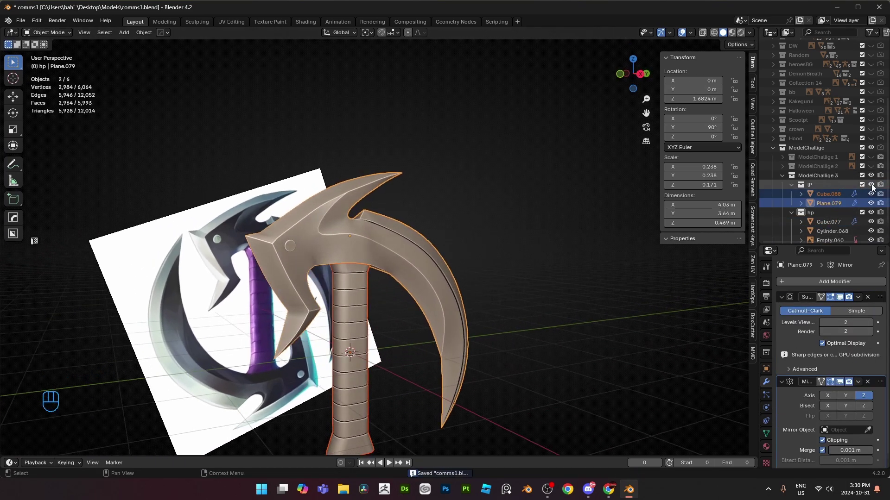
pyautogui.click(871, 185)
# - Select the blade in the hp collection, set its viewport subdivision level to 3, and view it from the right
pyautogui.keyDown('shift'); pyautogui.moveTo(378, 368); pyautogui.dragTo(438, 309, button='middle'); pyautogui.keyUp('shift')
pyautogui.click(429, 193)
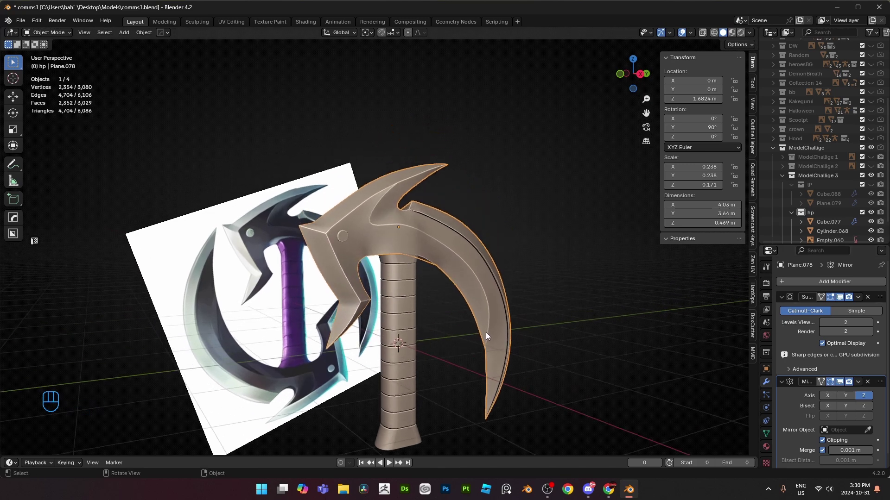
pyautogui.scroll(2, 486, 332)
pyautogui.moveTo(486, 332); pyautogui.dragTo(474, 313, button='middle')
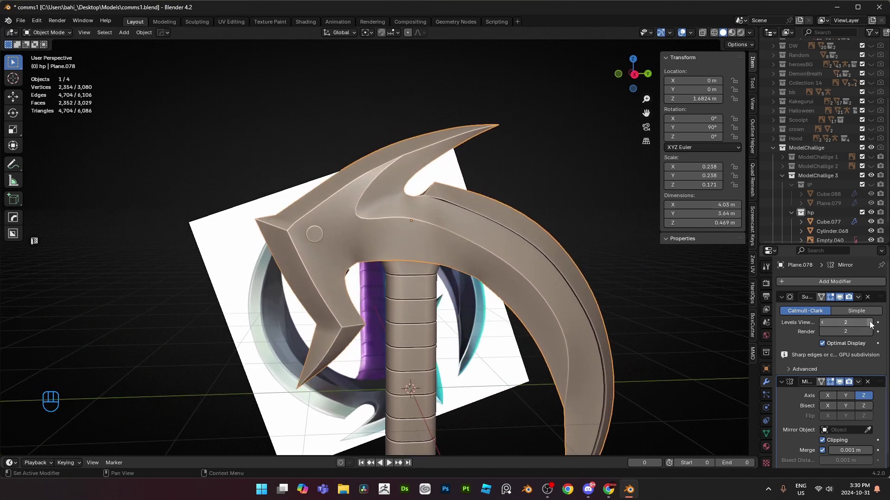
pyautogui.press('KP_3')
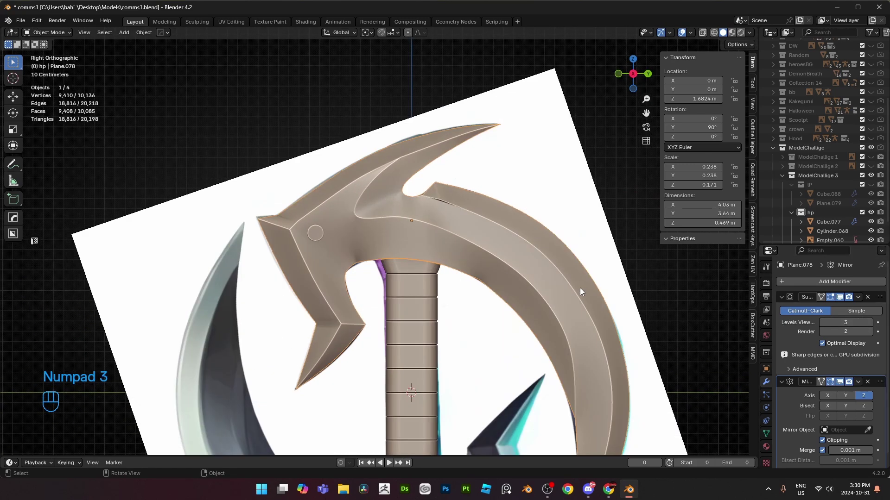
# - Examine the blade's smoothed outline and edge layout against the reference, including the crease across the lower spike
pyautogui.press('Tab')
pyautogui.hotkey('alt', 'z')
pyautogui.scroll(2, 345, 333)
pyautogui.press('2')
pyautogui.click(308, 353)
pyautogui.hotkey('alt', 'z')
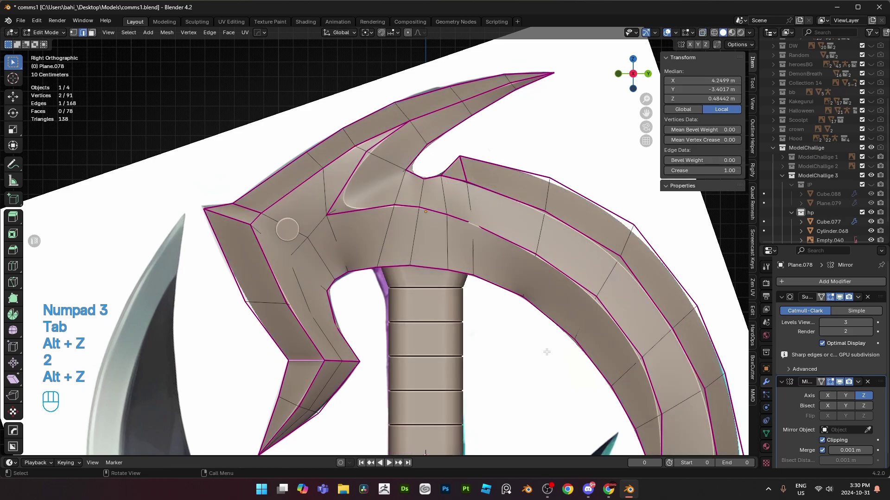
pyautogui.rightClick(547, 352)
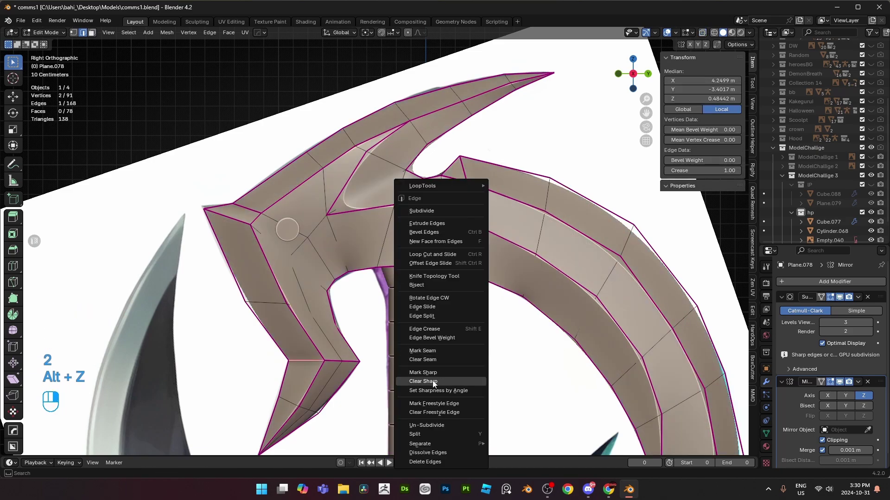
pyautogui.rightClick(509, 363)
pyautogui.click(510, 363)
pyautogui.press('Tab')
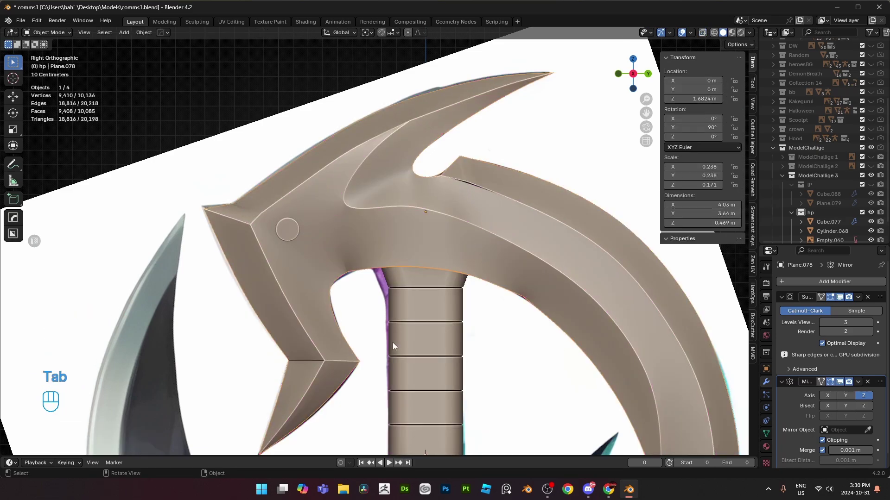
pyautogui.press('Tab')
pyautogui.rightClick(519, 329)
pyautogui.click(484, 340)
pyautogui.press('Tab')
pyautogui.keyDown('shift'); pyautogui.moveTo(484, 341); pyautogui.dragTo(329, 234, button='middle'); pyautogui.keyUp('shift')
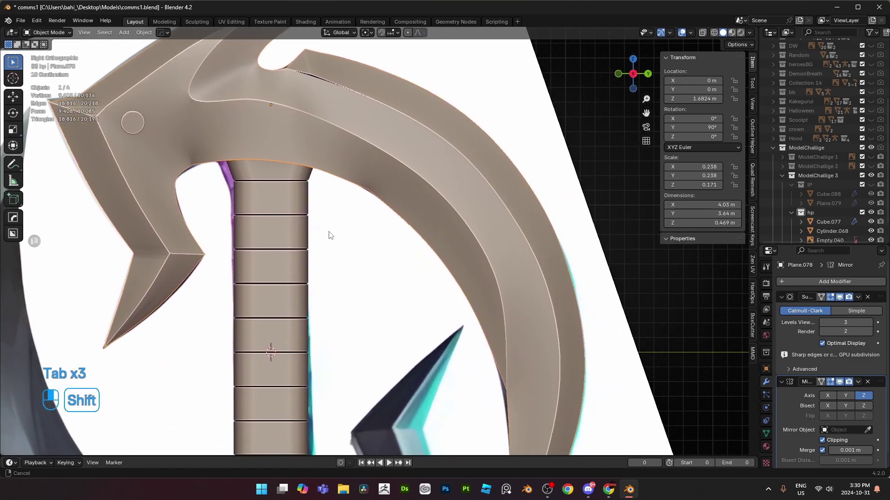
pyautogui.scroll(-3, 327, 232)
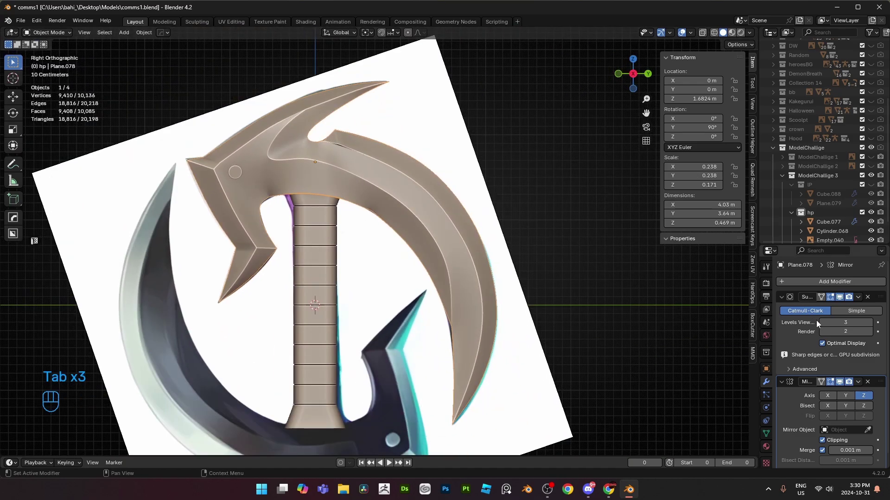
# - Set the blade's viewport subdivision level to 2 and shift the inner ridge corner and notch vertices toward the reference outline
pyautogui.press('Tab')
pyautogui.scroll(5, 530, 341)
pyautogui.hotkey('alt', 'z')
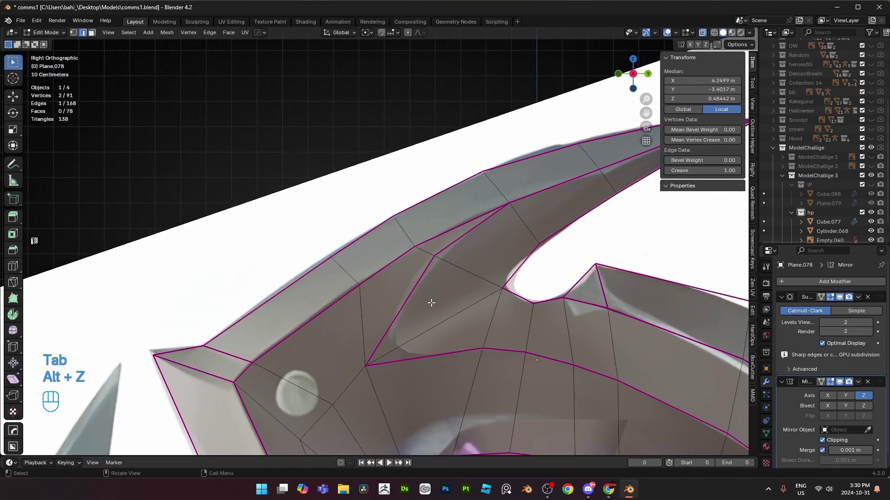
pyautogui.moveTo(372, 372); pyautogui.dragTo(376, 374)
pyautogui.press('g')
pyautogui.click(389, 376)
pyautogui.keyDown('shift'); pyautogui.moveTo(386, 363); pyautogui.dragTo(310, 295, button='middle'); pyautogui.keyUp('shift')
pyautogui.moveTo(412, 213); pyautogui.dragTo(433, 230)
pyautogui.press('g')
pyautogui.click(406, 224)
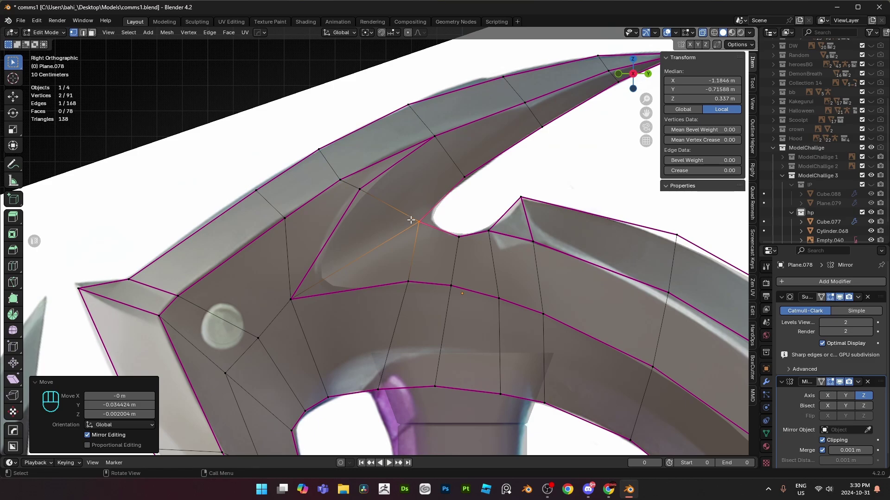
# - Reposition the inner ridge's upper vertex and the vertices along the notch to follow the reference
pyautogui.keyDown('shift'); pyautogui.moveTo(456, 231); pyautogui.dragTo(438, 233, button='middle'); pyautogui.keyUp('shift')
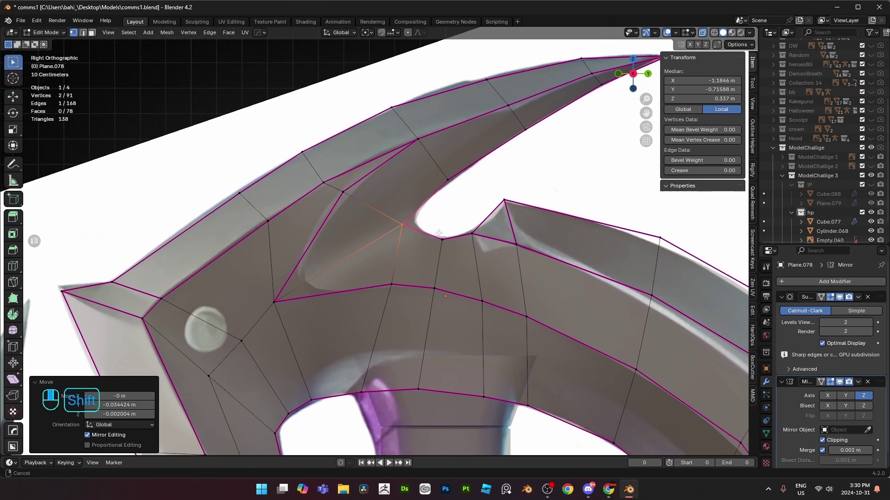
pyautogui.click(340, 189)
pyautogui.press('g')
pyautogui.click(335, 181)
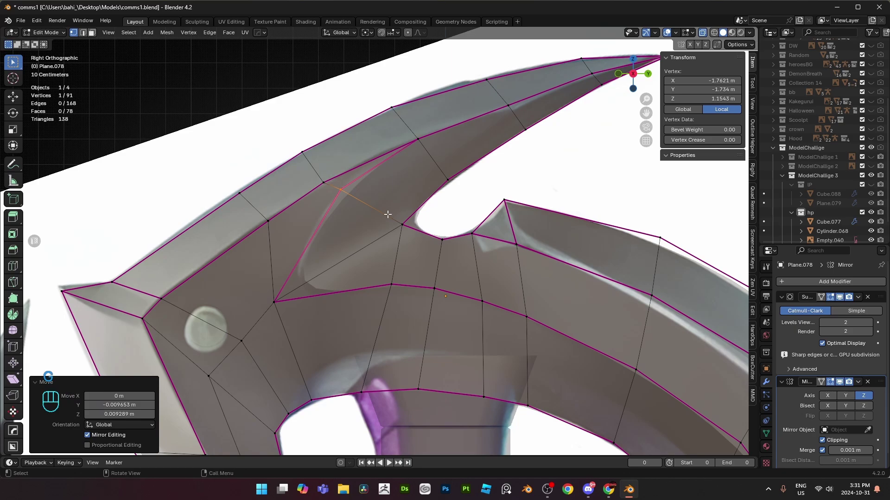
pyautogui.keyDown('shift'); pyautogui.click(446, 243); pyautogui.keyUp('shift')
pyautogui.press('g')
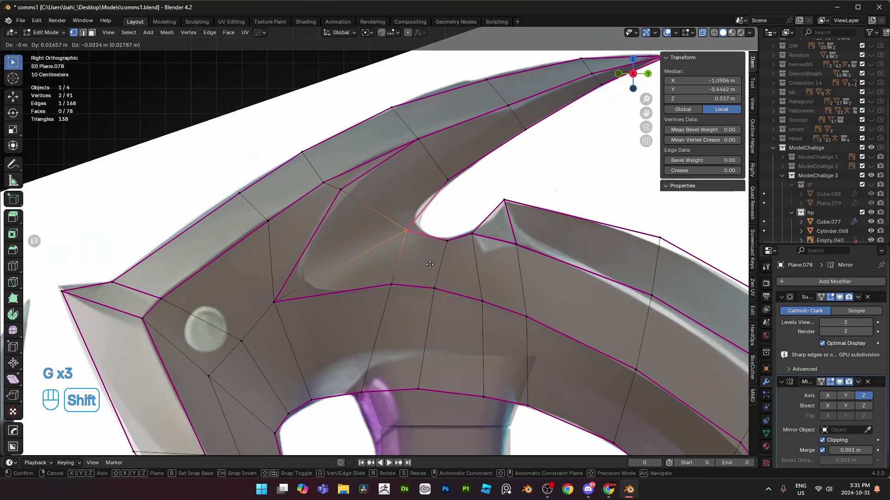
pyautogui.click(438, 280)
# - Subdivide the three edges running from the inner ridge across the recess to the notch
pyautogui.press('2')
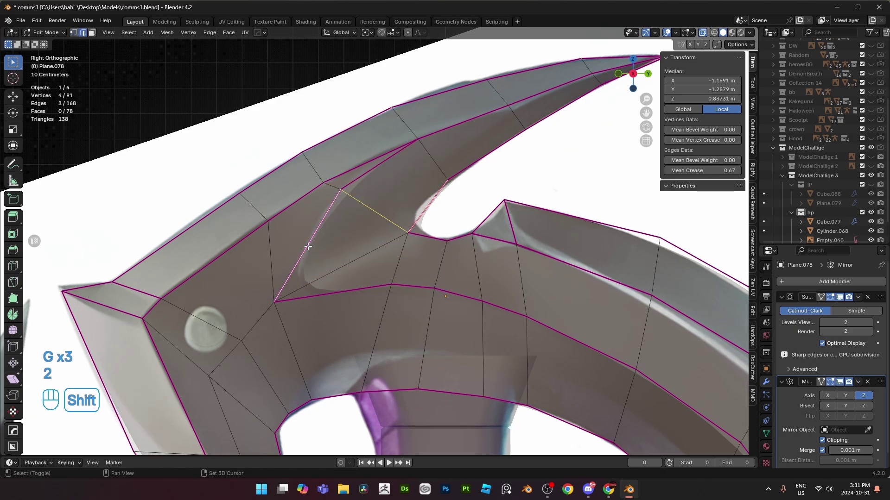
pyautogui.hotkey('ctrl', 'e')
pyautogui.click(458, 51)
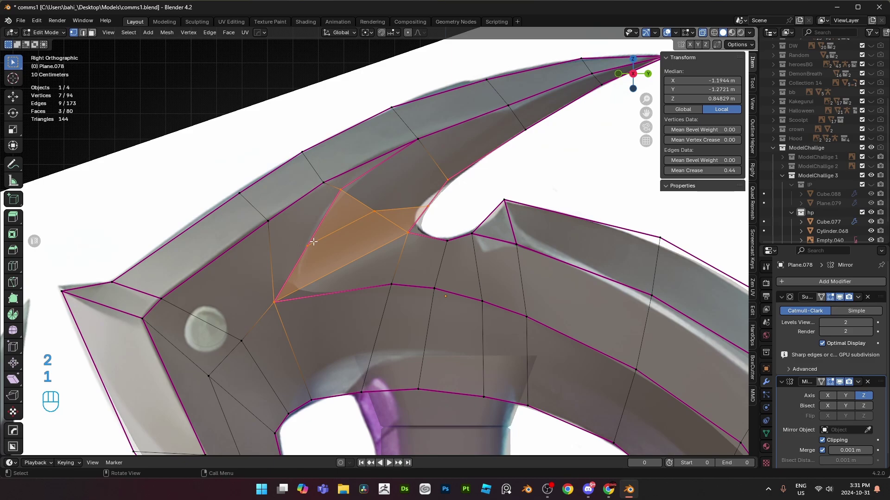
# - Connect the new inner ridge vertex to the upper bevel and dissolve the old edge running to the ridge corner
pyautogui.click(274, 302)
pyautogui.keyDown('shift'); pyautogui.click(267, 221); pyautogui.keyUp('shift')
pyautogui.press('j')
pyautogui.keyDown('shift'); pyautogui.moveTo(464, 259); pyautogui.dragTo(480, 256, button='middle'); pyautogui.keyUp('shift')
pyautogui.press('2')
pyautogui.press('x')
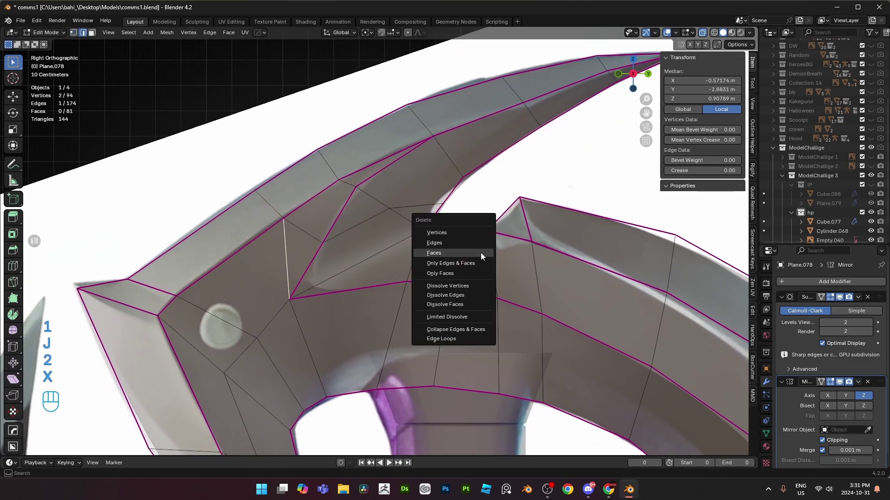
pyautogui.click(445, 296)
# - Subdivide the two long upper bevel edges near the rivet and connect the new lower vertex to the inner ridge corner
pyautogui.press('2')
pyautogui.keyDown('shift'); pyautogui.click(190, 235); pyautogui.keyUp('shift')
pyautogui.rightClick(476, 190)
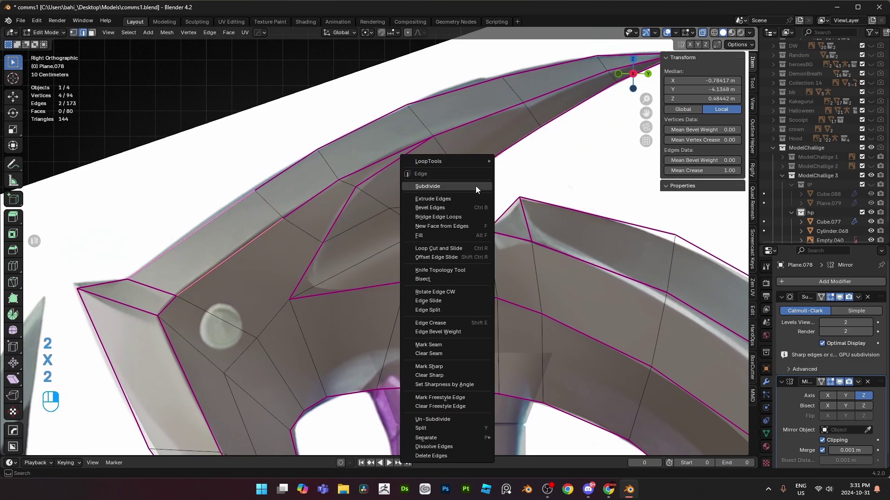
pyautogui.click(476, 187)
pyautogui.press('1')
pyautogui.click(245, 258)
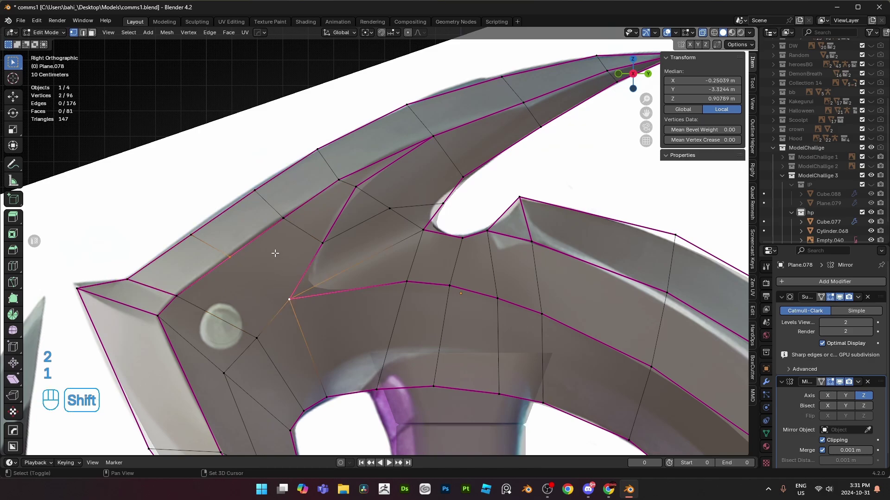
pyautogui.keyDown('shift'); pyautogui.click(289, 299); pyautogui.keyUp('shift')
pyautogui.press('j')
# - Move the short new edge beside the notch closer to the reference curve
pyautogui.press('2')
pyautogui.click(420, 206)
pyautogui.press('g')
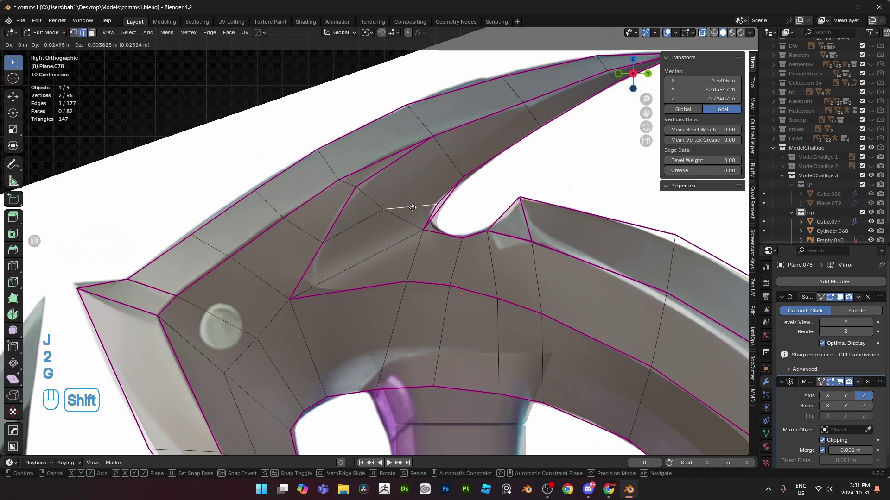
pyautogui.click(419, 207)
# - Subdivide the edge across the blade's thickness inside the notch and connect its midpoint to the neighbouring side vertex
pyautogui.moveTo(419, 207); pyautogui.dragTo(433, 211, button='middle')
pyautogui.hotkey('alt', 'z')
pyautogui.press('2')
pyautogui.click(431, 209)
pyautogui.rightClick(534, 182)
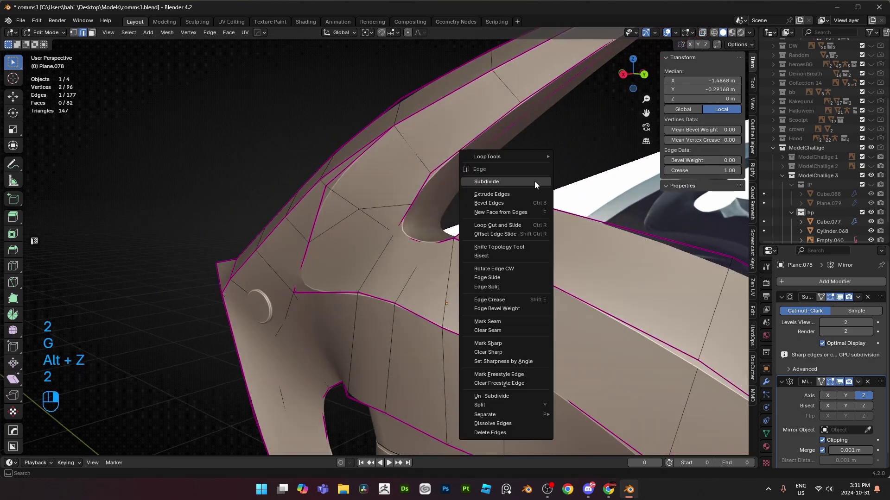
pyautogui.click(534, 181)
pyautogui.press('1')
pyautogui.hotkey('alt', 'z')
pyautogui.click(432, 204)
pyautogui.keyDown('shift'); pyautogui.click(411, 205); pyautogui.keyUp('shift')
pyautogui.press('j')
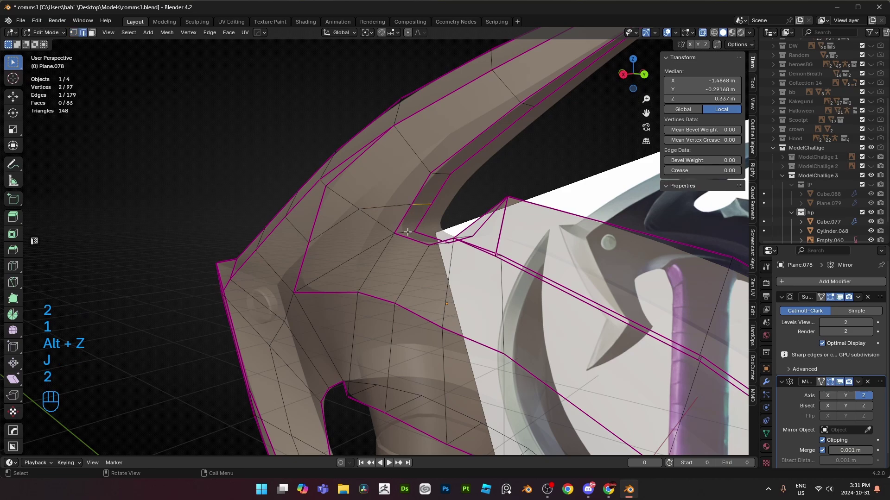
# - In the right view, align the new notch vertices and the inner ridge's middle vertex with the reference
pyautogui.press('KP_3')
pyautogui.click(322, 242)
pyautogui.press('g')
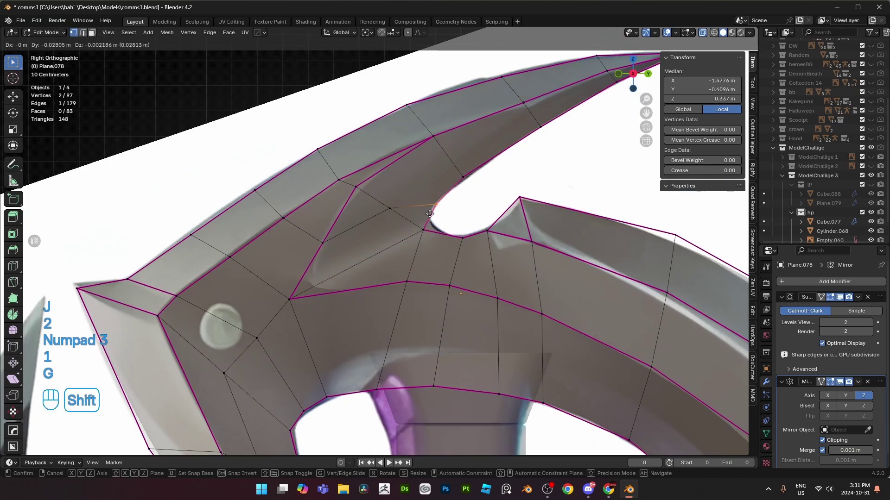
pyautogui.click(312, 232)
pyautogui.press('g')
# - Shift the inner ridge corner inward and readjust the ridge vertex above it to match the reference curve
pyautogui.click(279, 293)
pyautogui.press('g')
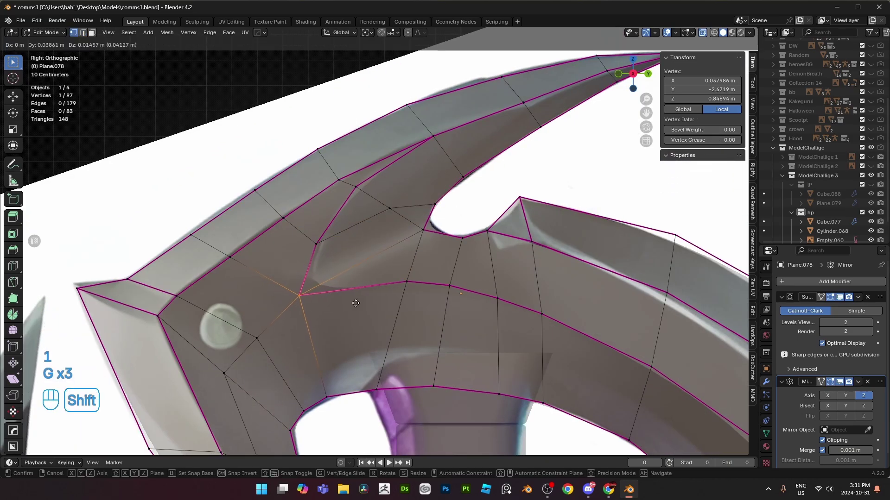
pyautogui.click(287, 289)
pyautogui.press('g')
pyautogui.click(298, 283)
pyautogui.click(302, 295)
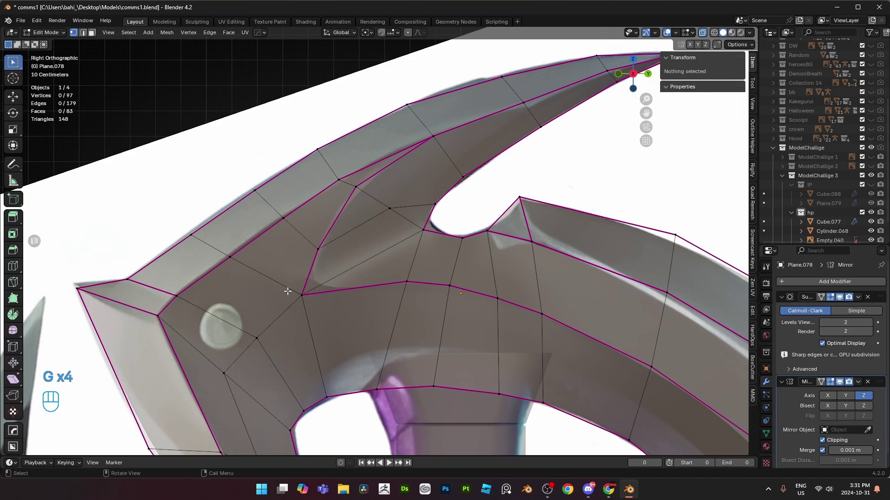
pyautogui.press('g')
pyautogui.click(324, 260)
pyautogui.click(318, 251)
pyautogui.press('g')
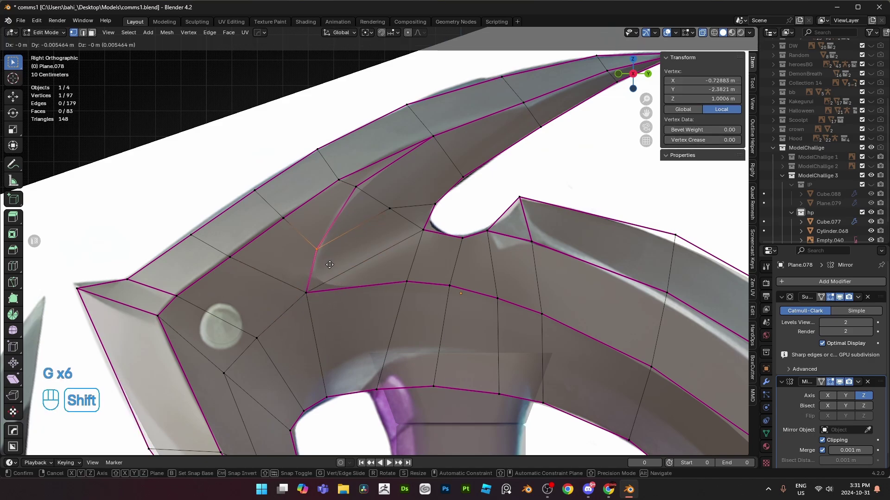
pyautogui.click(324, 260)
# - Apply Shade Smooth to the reshaped blade
pyautogui.hotkey('alt', 'z')
pyautogui.press('Tab')
pyautogui.scroll(-3, 388, 228)
pyautogui.press('Tab')
pyautogui.scroll(4, 337, 290)
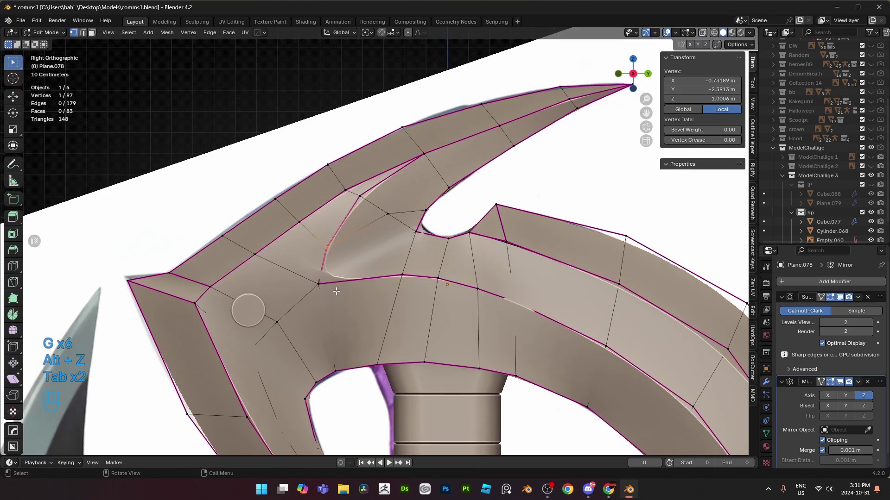
pyautogui.hotkey('alt', 'z')
pyautogui.keyDown('shift'); pyautogui.moveTo(311, 293); pyautogui.dragTo(393, 290, button='middle'); pyautogui.keyUp('shift')
pyautogui.hotkey('alt', 'z')
pyautogui.press('Tab')
pyautogui.rightClick(506, 250)
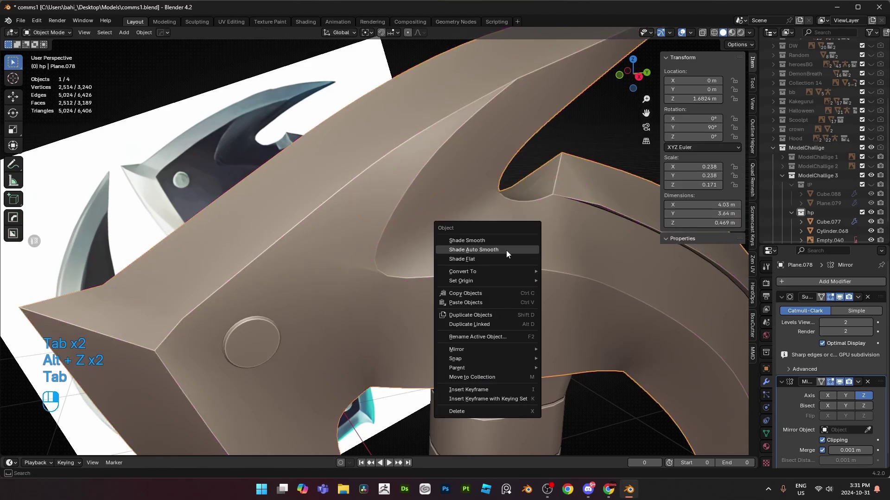
pyautogui.click(489, 241)
# - Examine the two creased edges meeting at the inner ridge corner and compare the smoothed curve with the reference
pyautogui.press('Tab')
pyautogui.scroll(1, 372, 285)
pyautogui.press('KP_3')
pyautogui.hotkey('alt', 'z')
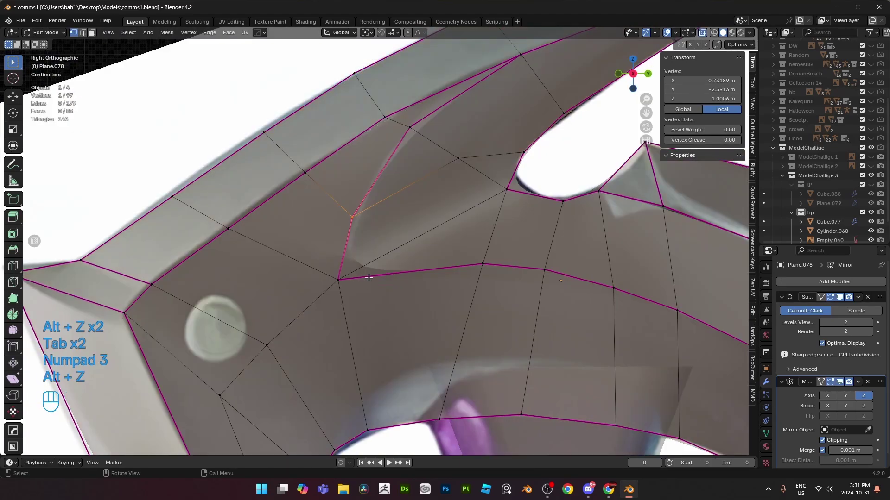
pyautogui.press('2')
pyautogui.keyDown('alt'); pyautogui.click(387, 245); pyautogui.keyUp('alt')
pyautogui.hotkey('alt', 'z')
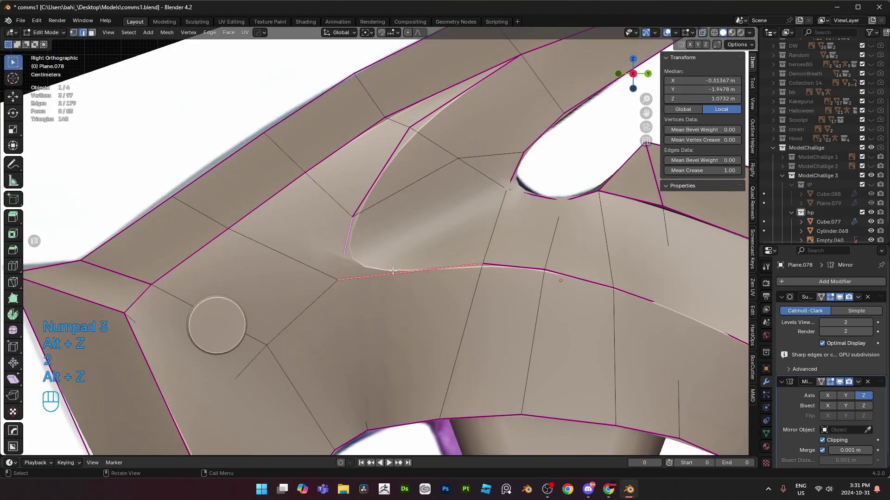
pyautogui.hotkey('alt', 'z')
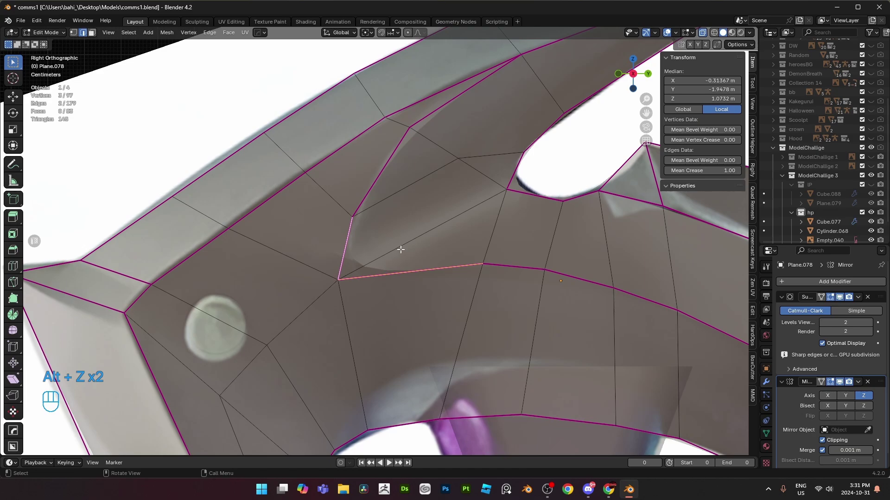
pyautogui.scroll(-8, 394, 256)
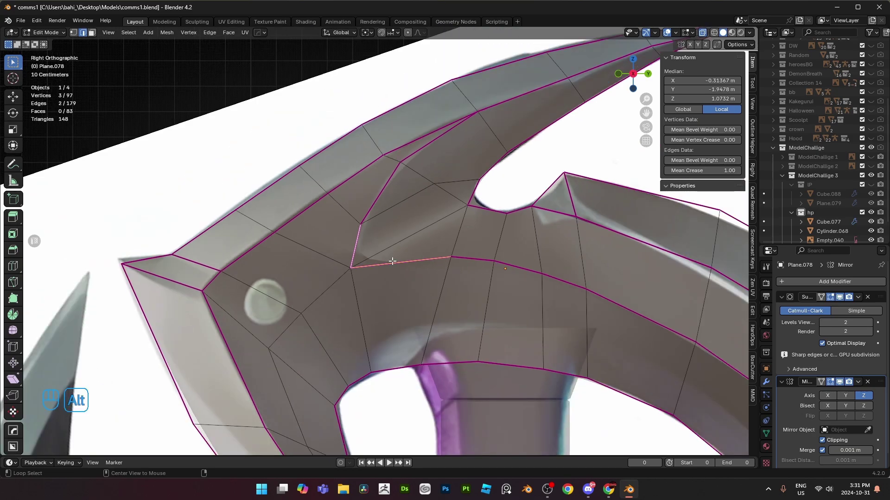
pyautogui.hotkey('alt', 'z')
pyautogui.press('Tab')
pyautogui.scroll(5, 449, 265)
pyautogui.scroll(2, 460, 294)
pyautogui.press('Tab')
pyautogui.hotkey('alt', 'z')
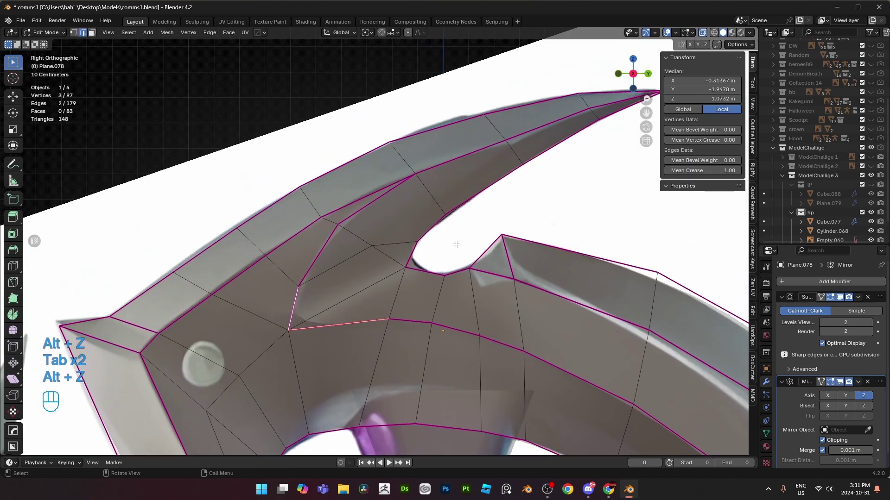
# - Adjust the vertices along the middle of the upper spike to follow the reference's ridge line
pyautogui.press('1')
pyautogui.press('g')
pyautogui.click(485, 183)
pyautogui.moveTo(505, 145); pyautogui.dragTo(513, 150)
pyautogui.press('g')
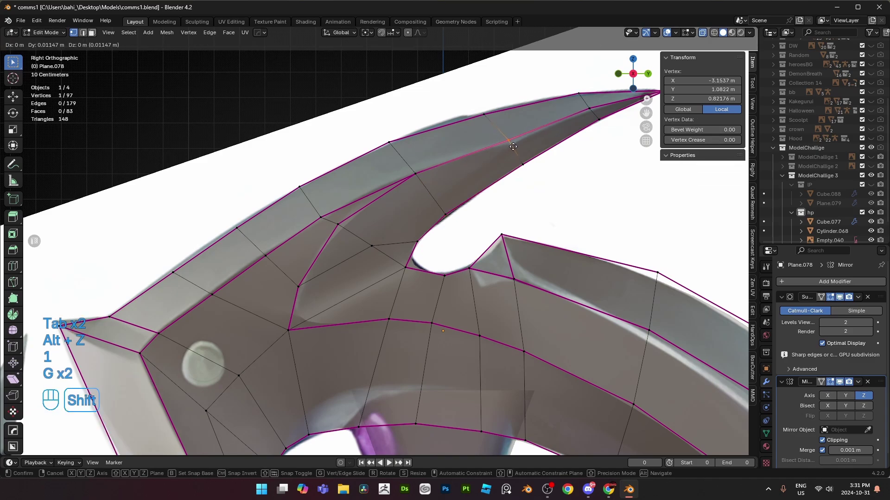
pyautogui.click(517, 150)
# - Move the lower edge and ridge vertices near the upper spike's tip onto the reference outline
pyautogui.keyDown('shift'); pyautogui.moveTo(561, 128); pyautogui.dragTo(528, 154, button='middle'); pyautogui.keyUp('shift')
pyautogui.moveTo(551, 128); pyautogui.dragTo(561, 139)
pyautogui.press('g')
pyautogui.click(563, 139)
pyautogui.keyDown('shift'); pyautogui.moveTo(613, 116); pyautogui.dragTo(583, 122, button='middle'); pyautogui.keyUp('shift')
pyautogui.moveTo(595, 116); pyautogui.dragTo(610, 134)
pyautogui.press('g')
pyautogui.click(605, 134)
# - Return the blade to Object Mode and save the file
pyautogui.hotkey('alt', 'z')
pyautogui.press('Tab')
pyautogui.scroll(-5, 515, 208)
pyautogui.hotkey('ctrl', 's')
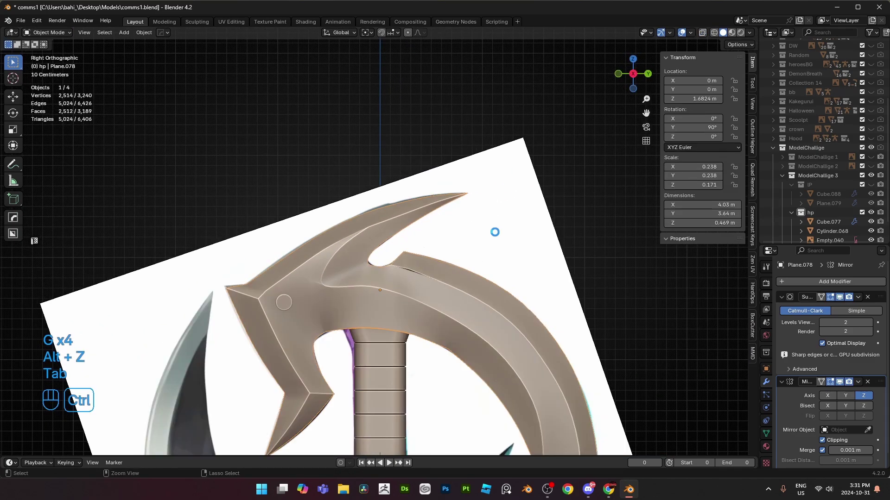
# - Move the ridge vertex beside the notch at the start of the large curved blade, and return to Object Mode
pyautogui.keyDown('shift'); pyautogui.moveTo(469, 326); pyautogui.dragTo(426, 271, button='middle'); pyautogui.keyUp('shift')
pyautogui.scroll(5, 401, 236)
pyautogui.press('Tab')
pyautogui.hotkey('alt', 'z')
pyautogui.hotkey('alt', 'z')
pyautogui.press('g')
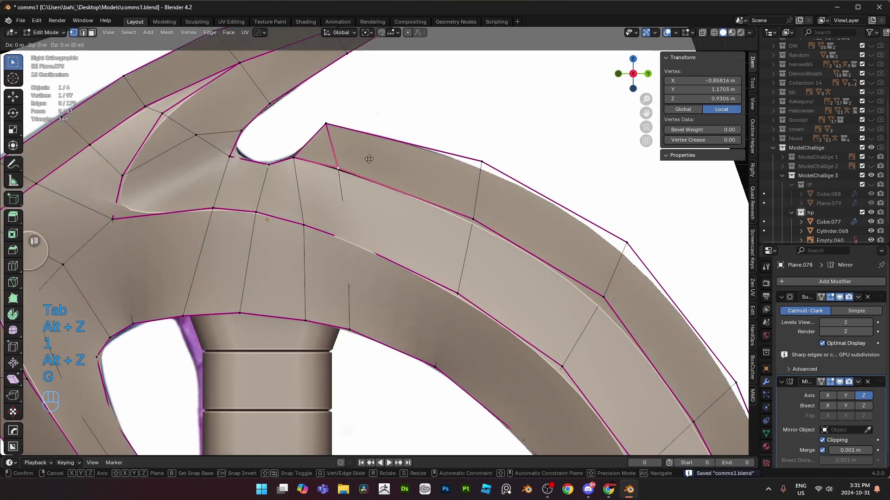
pyautogui.click(362, 164)
pyautogui.press('Tab')
pyautogui.scroll(-5, 360, 210)
pyautogui.scroll(4, 390, 219)
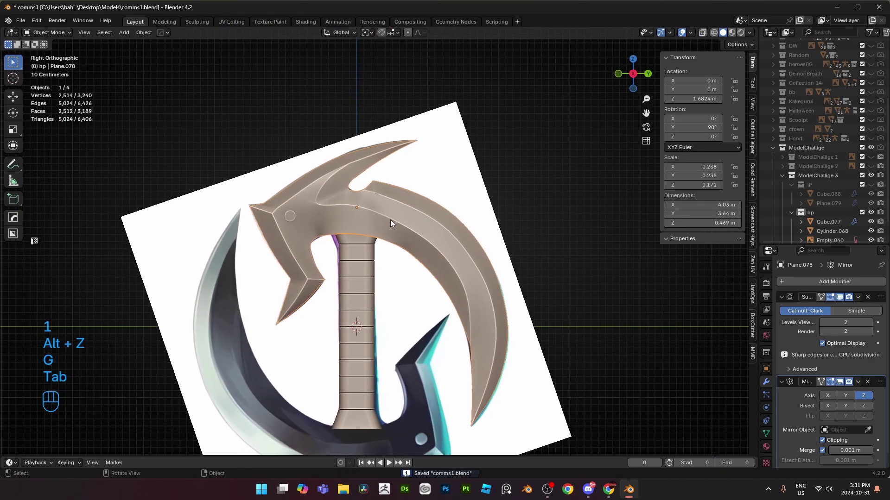
# - Apply the Subdivision modifier on the high-poly blade and check the resulting mesh in Edit Mode
pyautogui.click(857, 297)
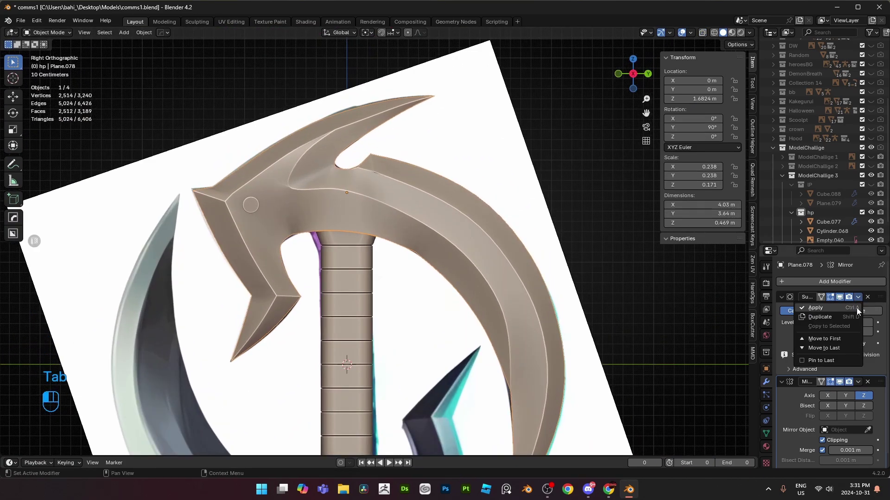
pyautogui.click(836, 308)
pyautogui.press('Tab')
pyautogui.scroll(3, 330, 221)
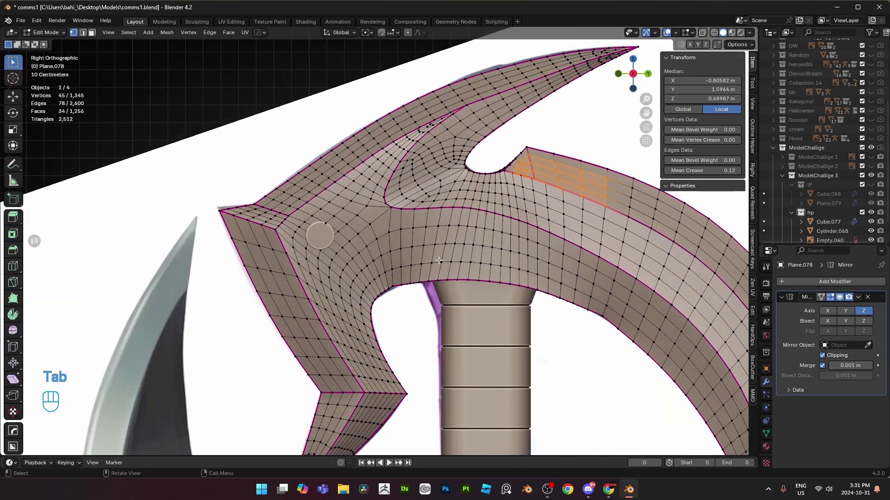
pyautogui.press('Tab')
# - Join the round rivet to the high-poly blade, keeping the blade as the active object
pyautogui.scroll(3, 440, 260)
pyautogui.click(288, 228)
pyautogui.scroll(-5, 293, 250)
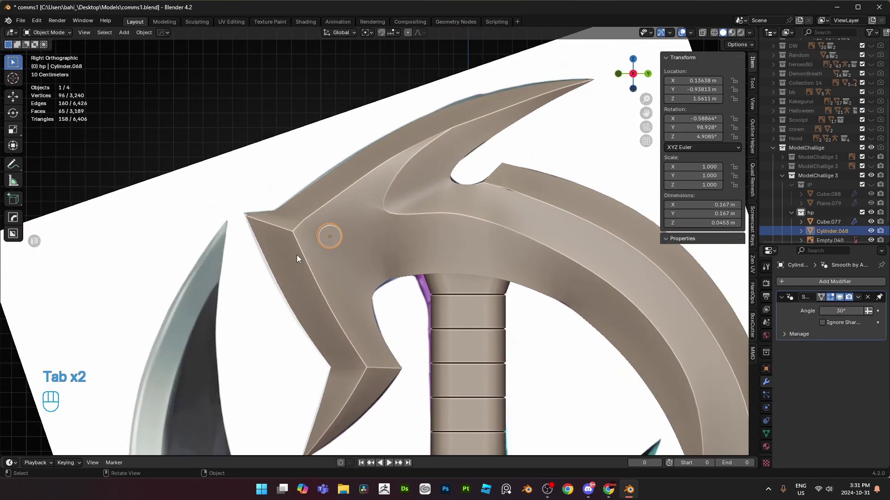
pyautogui.moveTo(296, 255); pyautogui.dragTo(442, 279, button='middle')
pyautogui.click(414, 233)
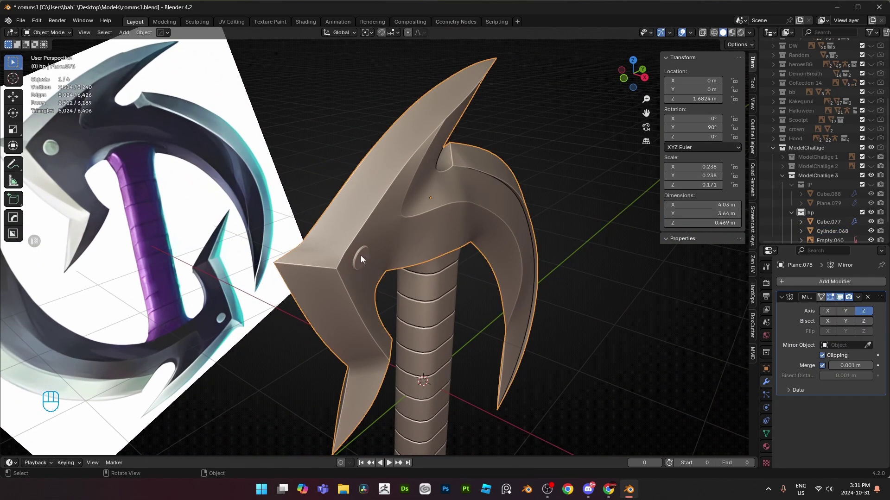
pyautogui.click(360, 254)
pyautogui.keyDown('shift'); pyautogui.click(468, 211); pyautogui.keyUp('shift')
pyautogui.rightClick(596, 245)
pyautogui.click(549, 279)
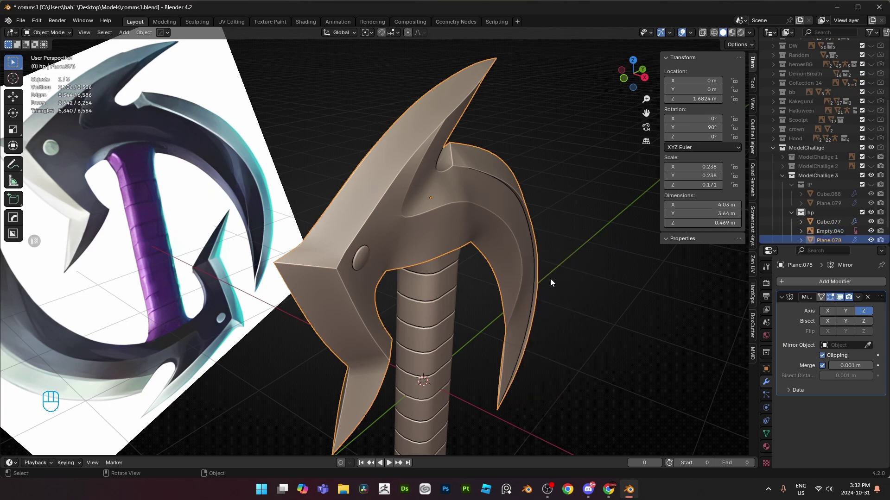
# - Mark the rivet's edge loops around its cap as sharp, return to Object Mode and save the file
pyautogui.scroll(5, 351, 271)
pyautogui.press('Tab')
pyautogui.press('2')
pyautogui.keyDown('alt'); pyautogui.click(313, 273); pyautogui.keyUp('alt')
pyautogui.keyDown('alt'); pyautogui.keyDown('shift'); pyautogui.click(304, 265); pyautogui.keyUp('shift'); pyautogui.keyUp('alt')
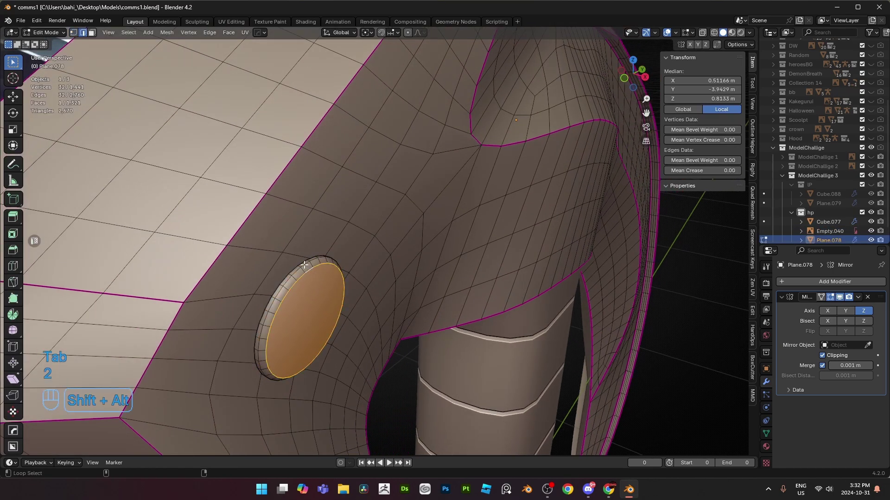
pyautogui.rightClick(574, 308)
pyautogui.click(545, 373)
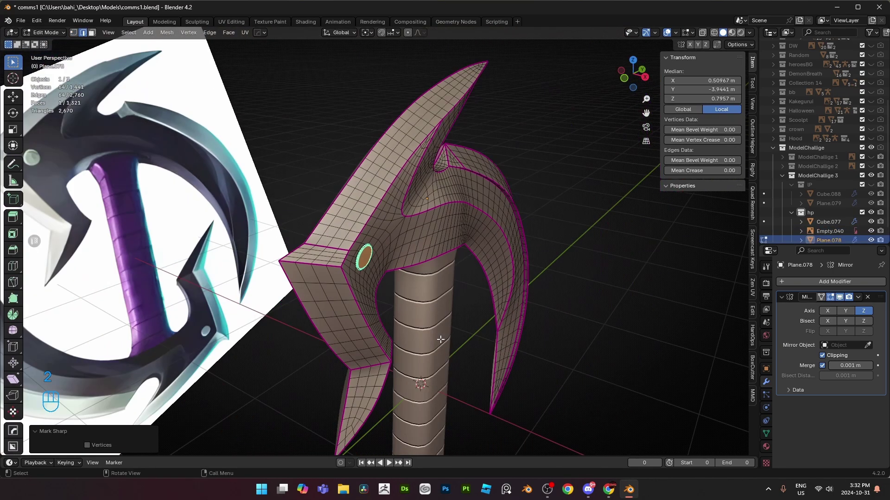
pyautogui.press('Tab')
pyautogui.scroll(-5, 446, 284)
pyautogui.moveTo(447, 284); pyautogui.dragTo(400, 240, button='middle')
pyautogui.hotkey('ctrl', 's')
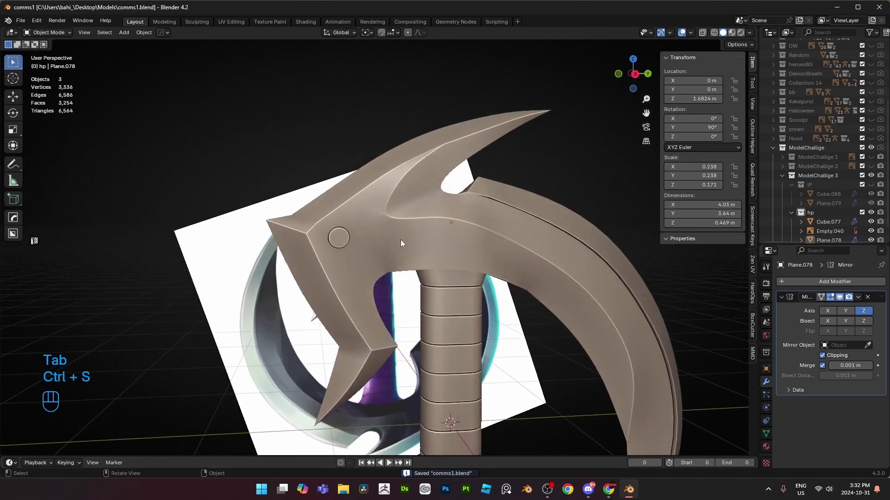
pyautogui.click(400, 240)
pyautogui.press('g')
pyautogui.rightClick(492, 191)
# - Open the handle's mesh for editing in the right orthographic view with X-ray shading on
pyautogui.click(406, 269)
pyautogui.press('KP_3')
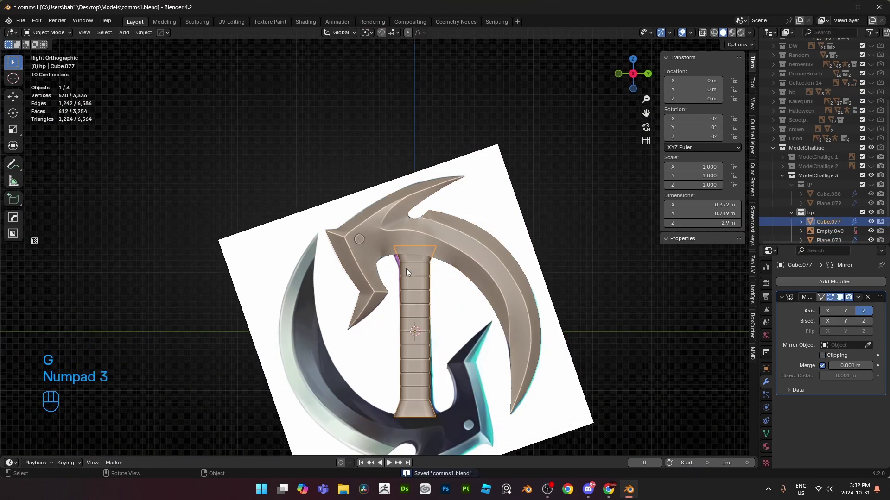
pyautogui.scroll(3, 406, 268)
pyautogui.scroll(3, 450, 301)
pyautogui.press('Tab')
pyautogui.press('Tab')
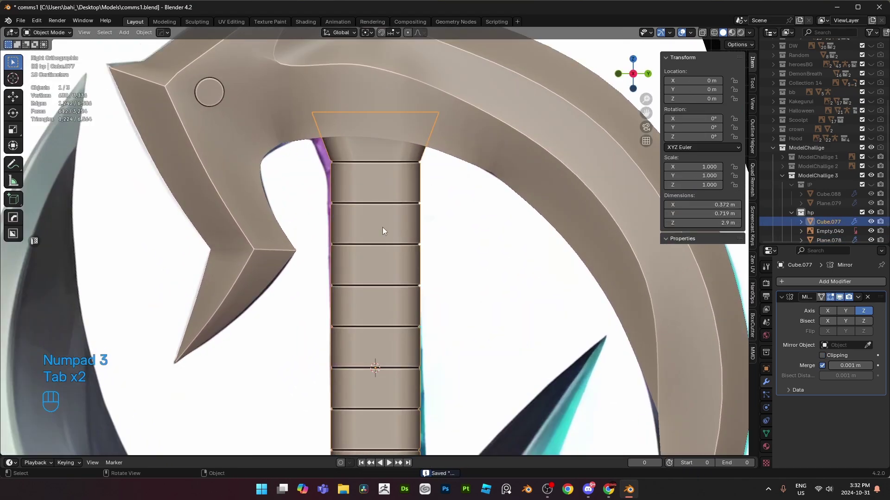
pyautogui.scroll(2, 382, 227)
pyautogui.scroll(-1, 382, 229)
pyautogui.press('Tab')
pyautogui.hotkey('alt', 'z')
pyautogui.scroll(2, 398, 245)
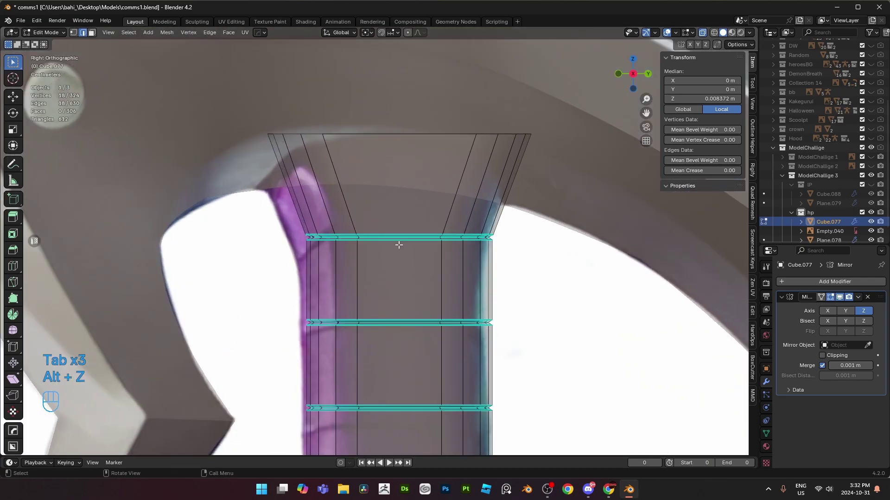
# - Crease the edge loops bordering all the handle's grooves, turn X-ray shading off and return to Object Mode
pyautogui.scroll(3, 391, 237)
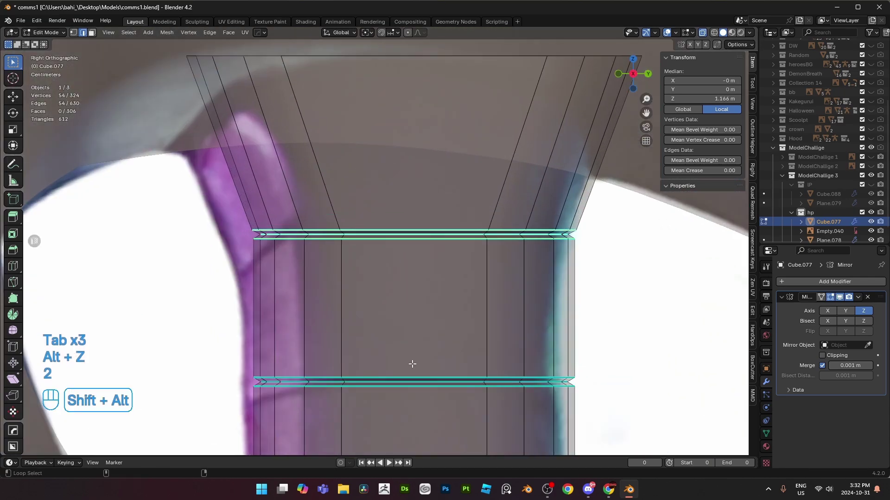
pyautogui.keyDown('shift'); pyautogui.moveTo(406, 390); pyautogui.dragTo(368, 163, button='middle'); pyautogui.keyUp('shift')
pyautogui.keyDown('shift'); pyautogui.moveTo(415, 314); pyautogui.dragTo(406, 265, button='middle'); pyautogui.keyUp('shift')
pyautogui.keyDown('alt'); pyautogui.keyDown('shift'); pyautogui.click(386, 254); pyautogui.keyUp('shift'); pyautogui.keyUp('alt')
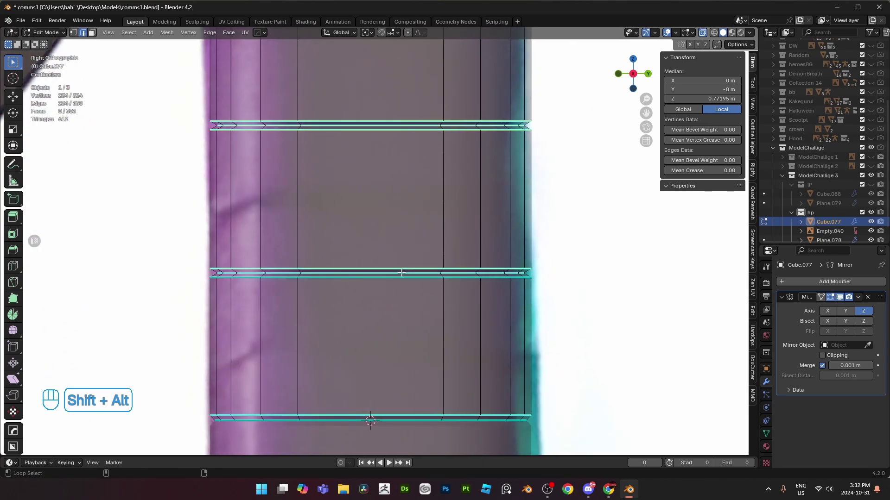
pyautogui.keyDown('shift'); pyautogui.moveTo(387, 408); pyautogui.dragTo(394, 264, button='middle'); pyautogui.keyUp('shift')
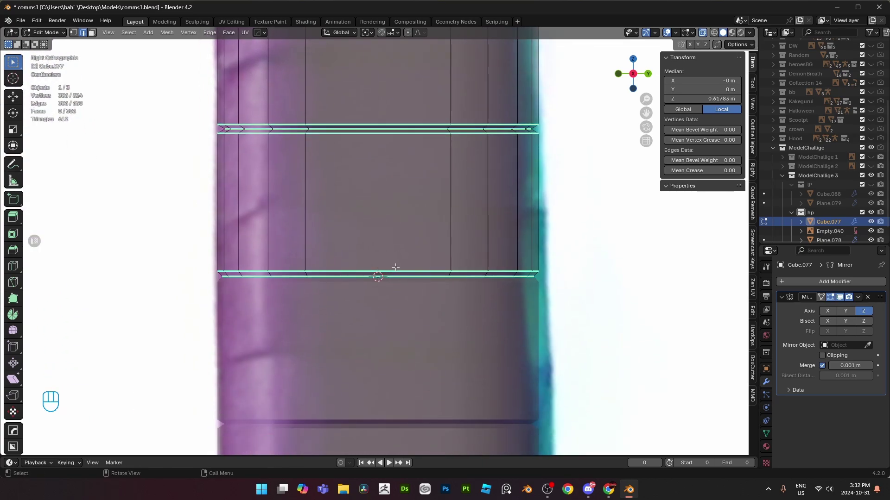
pyautogui.hotkey('alt', 'z')
pyautogui.scroll(-5, 396, 267)
pyautogui.hotkey('shift', 'e')
pyautogui.click(202, 306)
pyautogui.keyDown('shift'); pyautogui.moveTo(473, 132); pyautogui.dragTo(473, 245, button='middle'); pyautogui.keyUp('shift')
pyautogui.press('Tab')
pyautogui.scroll(-1, 475, 245)
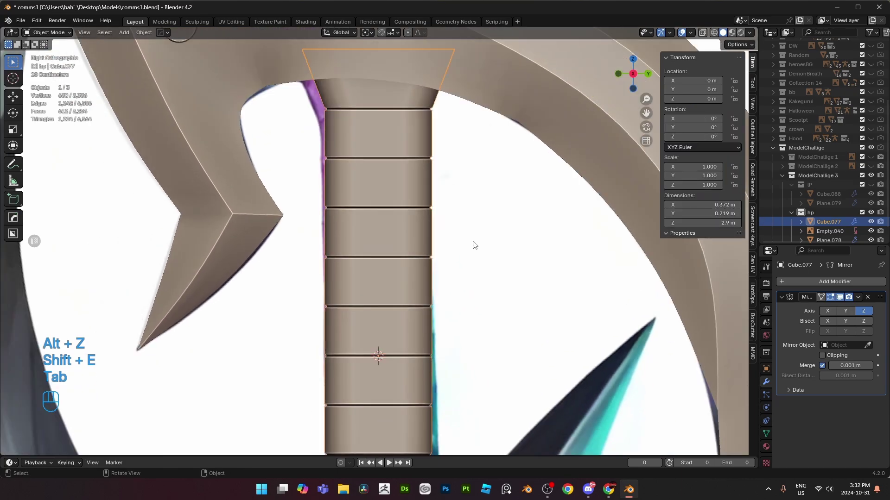
# - Add a Subdivision modifier to the handle with viewport level 2 and save the file
pyautogui.hotkey('ctrl', '1')
pyautogui.scroll(3, 456, 230)
pyautogui.keyDown('shift'); pyautogui.moveTo(420, 204); pyautogui.dragTo(414, 236, button='middle'); pyautogui.keyUp('shift')
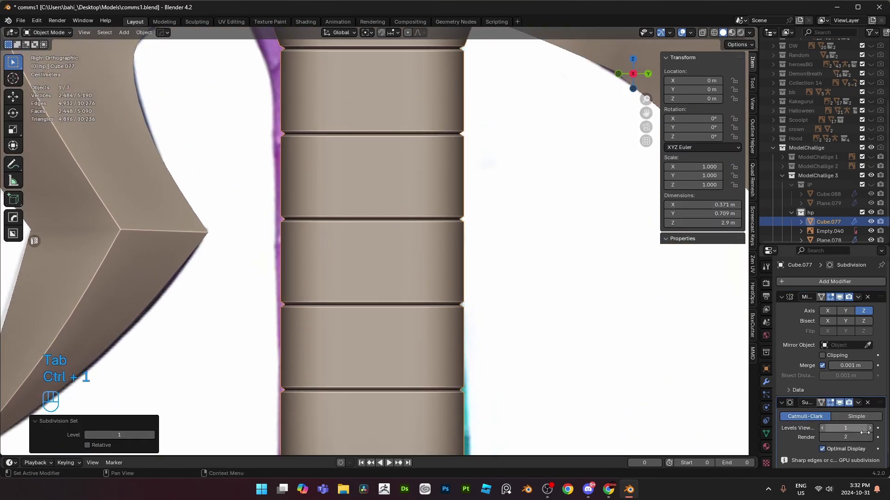
pyautogui.scroll(-4, 379, 191)
pyautogui.moveTo(379, 191); pyautogui.dragTo(397, 216, button='middle')
pyautogui.hotkey('ctrl', 's')
# - Examine the smoothed handle and blade against the reference image in the right orthographic view
pyautogui.scroll(-3, 444, 241)
pyautogui.press('KP_3')
pyautogui.scroll(4, 397, 213)
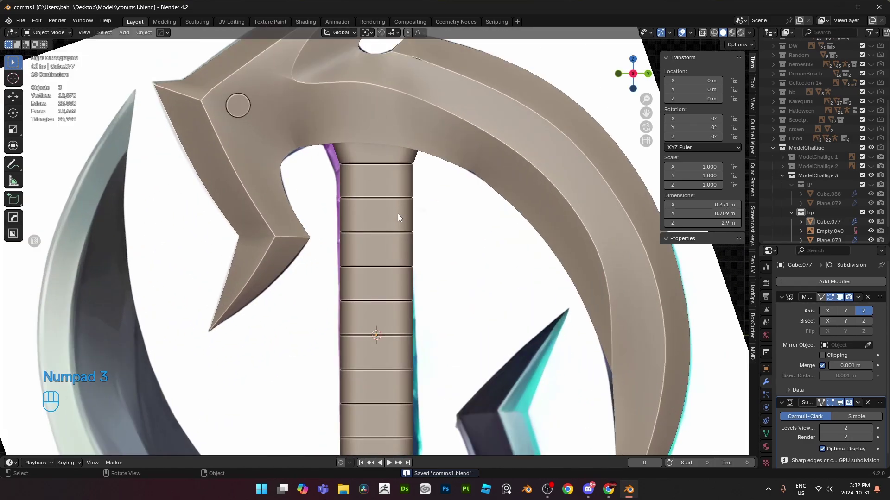
pyautogui.scroll(-5, 370, 183)
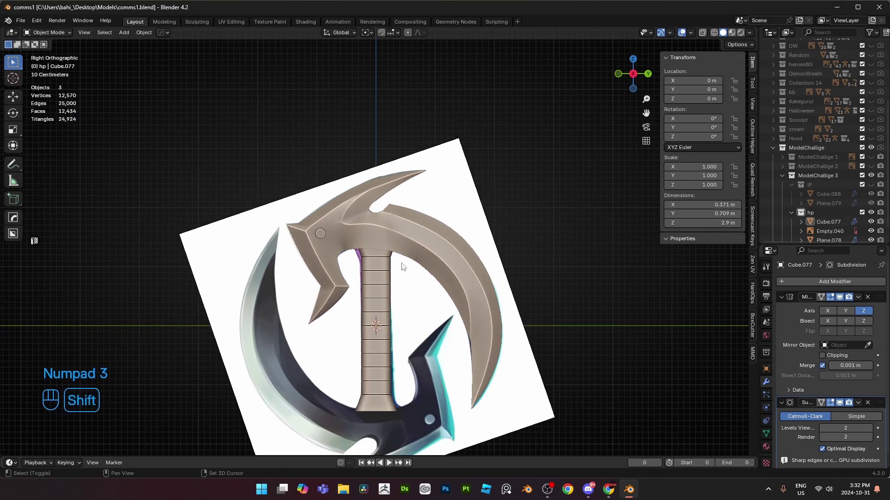
pyautogui.keyDown('shift'); pyautogui.moveTo(398, 296); pyautogui.dragTo(398, 273, button='middle'); pyautogui.keyUp('shift')
pyautogui.scroll(5, 370, 282)
pyautogui.scroll(-3, 377, 290)
pyautogui.keyDown('shift'); pyautogui.moveTo(376, 306); pyautogui.dragTo(377, 266, button='middle'); pyautogui.keyUp('shift')
pyautogui.click(377, 267)
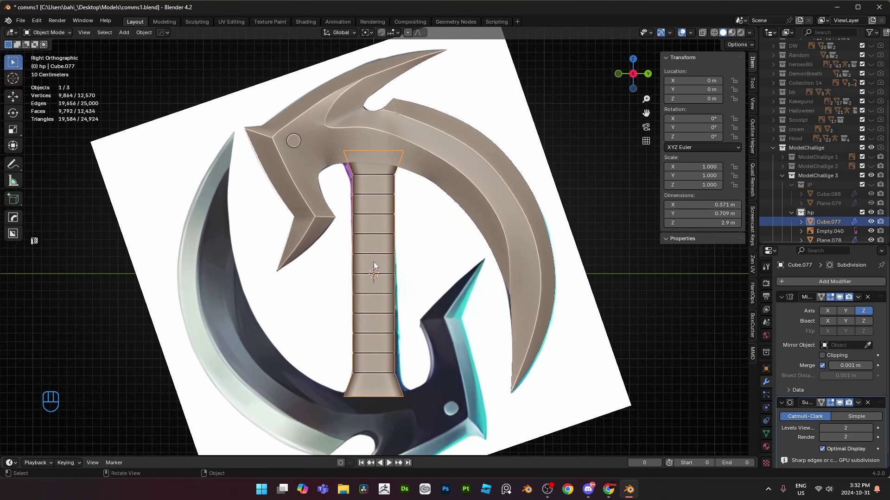
pyautogui.scroll(2, 374, 265)
# - Show the low-poly collection instead of the high-poly one, and apply the low-poly blade's Subdivision modifier at a lower viewport level
pyautogui.click(871, 212)
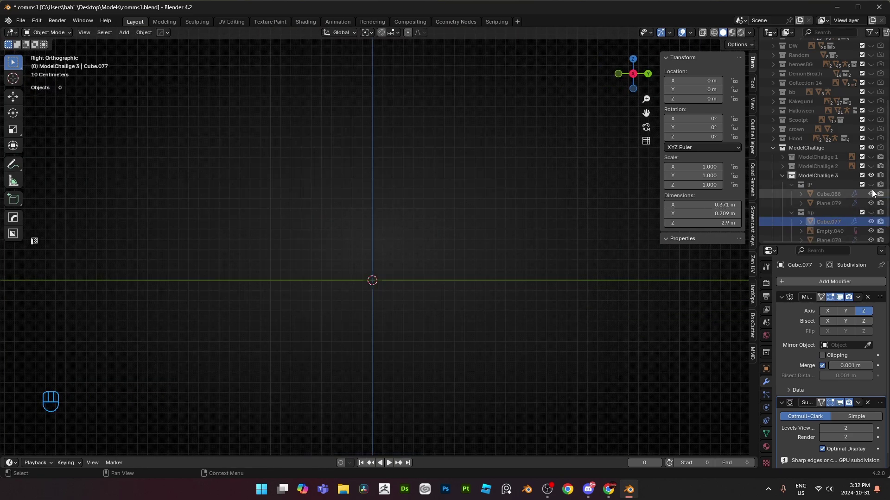
pyautogui.click(871, 185)
pyautogui.click(463, 150)
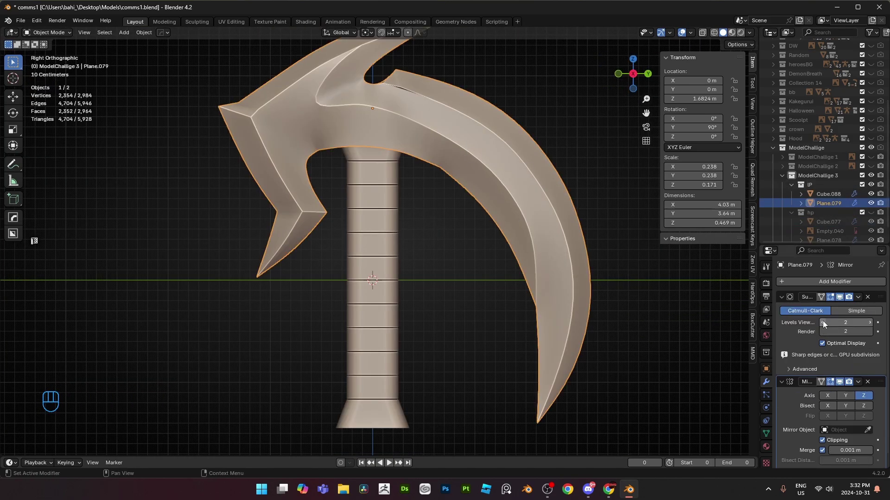
pyautogui.click(861, 297)
pyautogui.click(855, 308)
pyautogui.press('Tab')
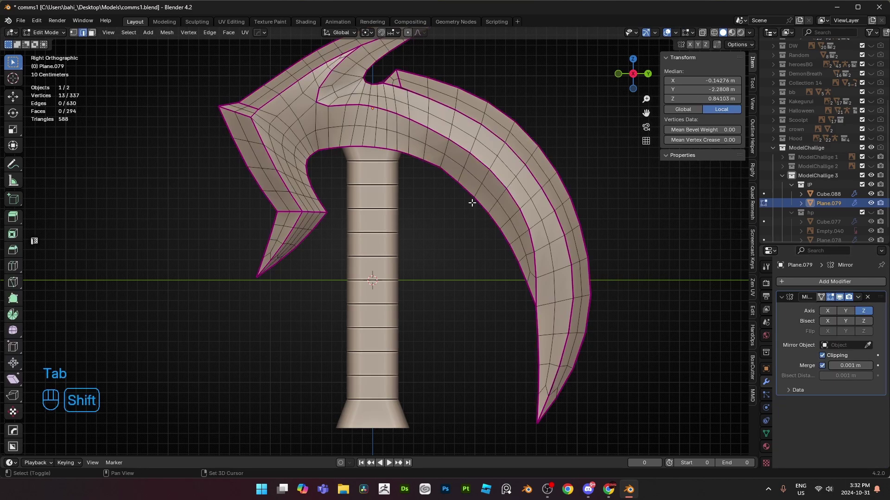
# - Dissolve the lengthwise midline edge loops on the blade's bevels and body, including the loop along the inner curve
pyautogui.keyDown('shift'); pyautogui.moveTo(471, 202); pyautogui.dragTo(489, 290, button='middle'); pyautogui.keyUp('shift')
pyautogui.scroll(1, 489, 290)
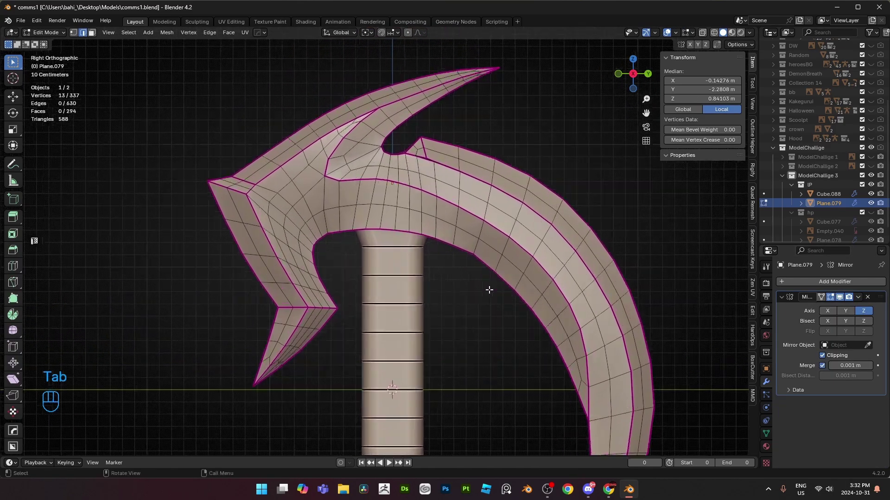
pyautogui.keyDown('alt'); pyautogui.keyDown('shift'); pyautogui.click(482, 194); pyautogui.keyUp('shift'); pyautogui.keyUp('alt')
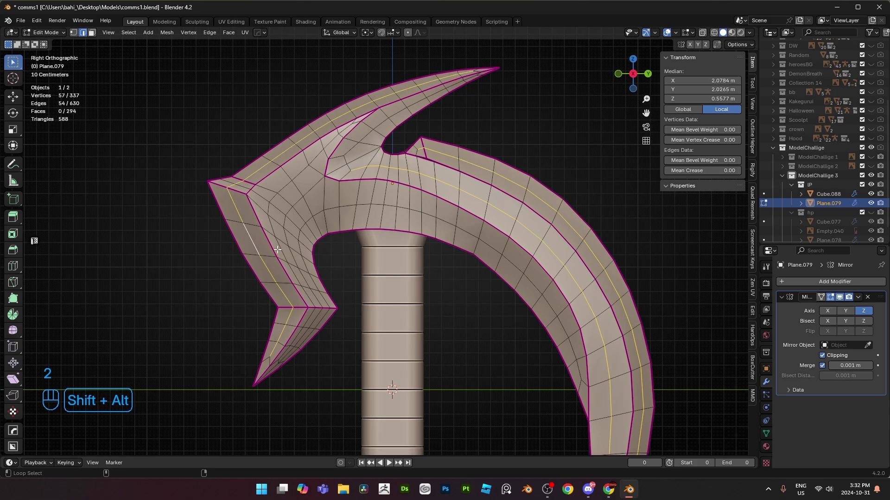
pyautogui.press('x')
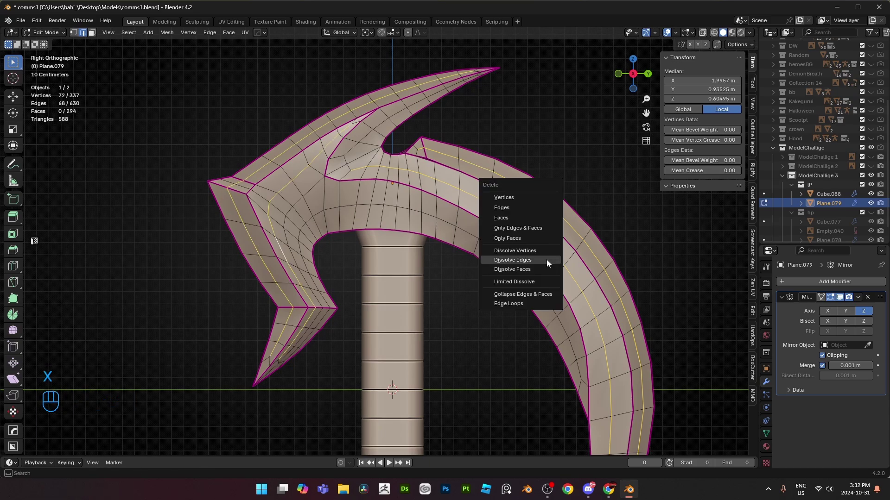
pyautogui.click(546, 259)
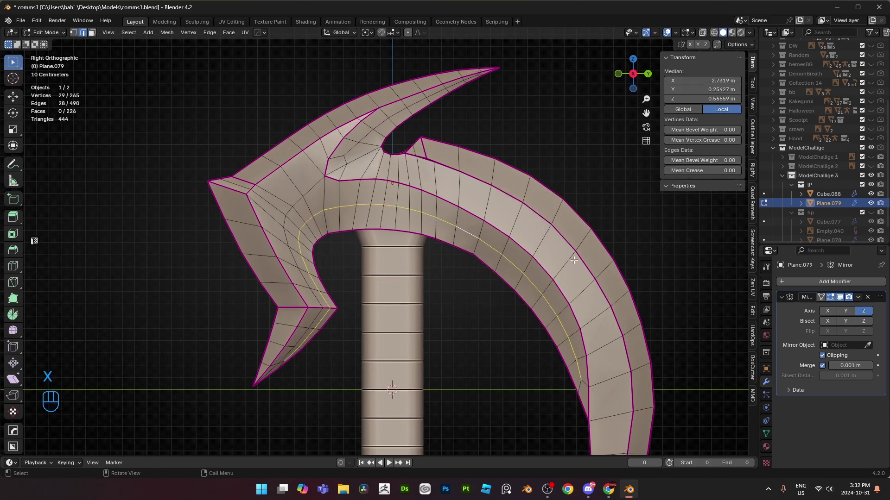
pyautogui.press('x')
pyautogui.click(575, 260)
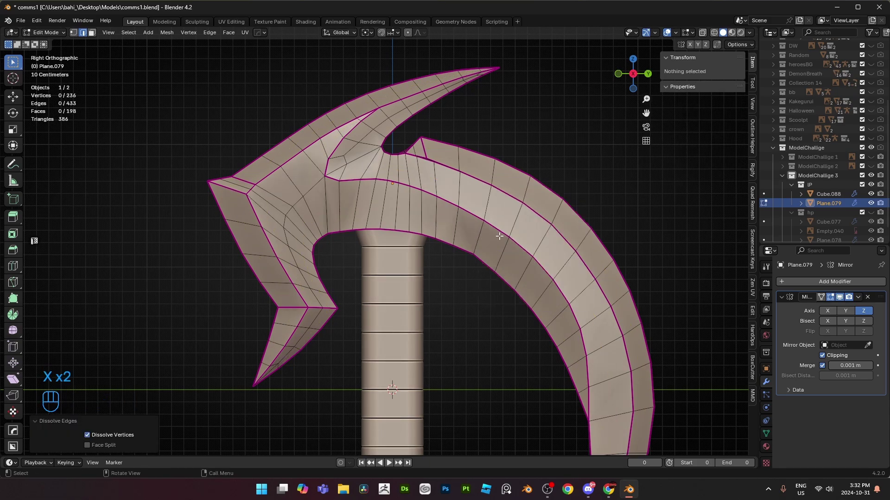
# - Dissolve the midline edge loops running along the narrow rims of the large curved blade
pyautogui.scroll(-1, 509, 250)
pyautogui.keyDown('shift'); pyautogui.moveTo(533, 304); pyautogui.dragTo(544, 256, button='middle'); pyautogui.keyUp('shift')
pyautogui.keyDown('alt'); pyautogui.click(340, 244); pyautogui.keyUp('alt')
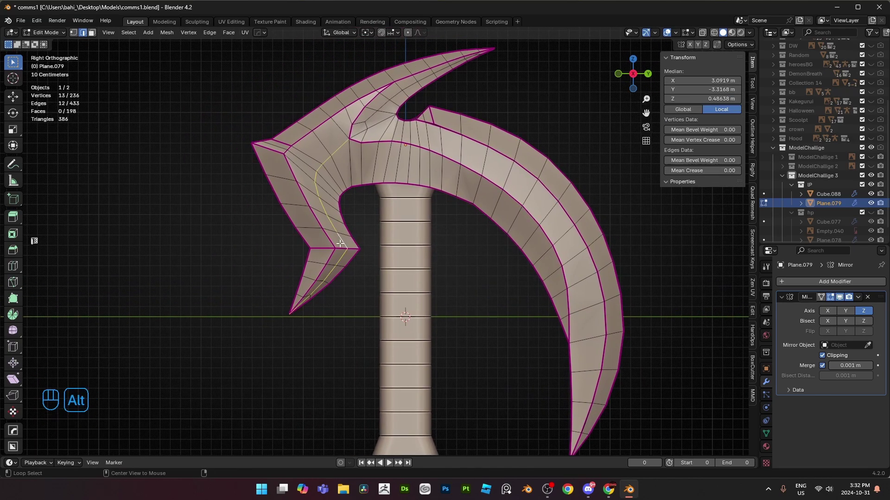
pyautogui.keyDown('shift'); pyautogui.moveTo(356, 218); pyautogui.dragTo(337, 317, button='middle'); pyautogui.keyUp('shift')
pyautogui.moveTo(455, 294); pyautogui.dragTo(415, 248, button='middle')
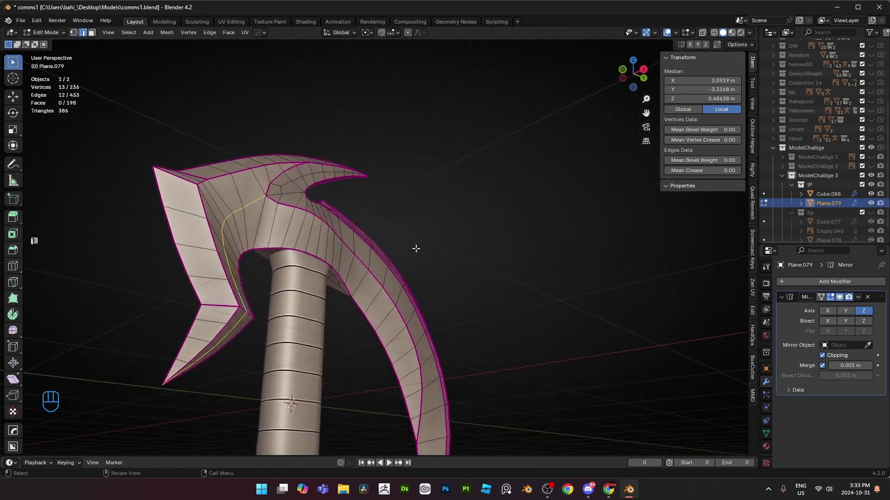
pyautogui.scroll(5, 373, 261)
pyautogui.keyDown('alt'); pyautogui.click(370, 262); pyautogui.keyUp('alt')
pyautogui.keyDown('shift'); pyautogui.moveTo(356, 308); pyautogui.dragTo(467, 151, button='middle'); pyautogui.keyUp('shift')
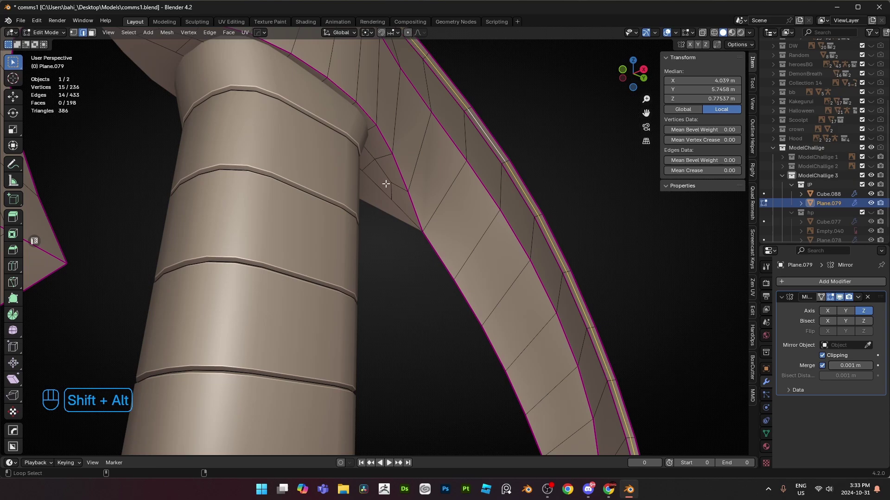
pyautogui.press('x')
pyautogui.click(551, 244)
pyautogui.scroll(-6, 546, 244)
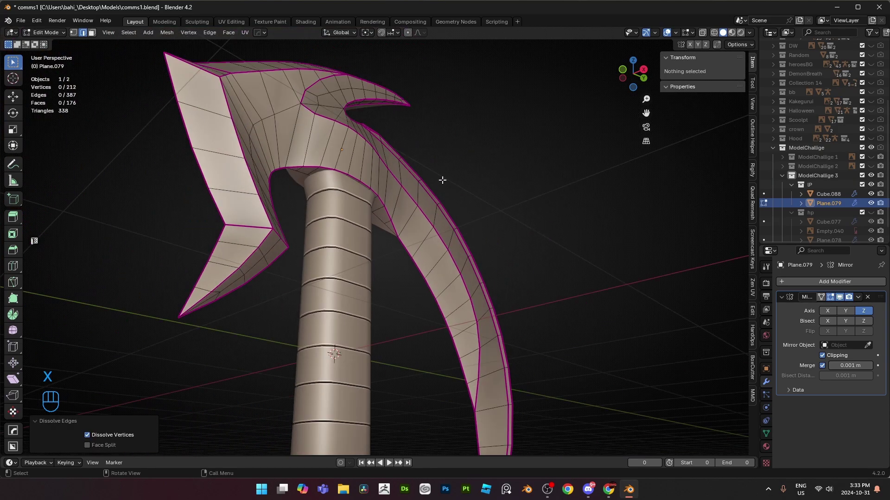
# - Dissolve the remaining superfluous edge loops on the low-poly blade around the upper spike and notch
pyautogui.scroll(4, 422, 290)
pyautogui.keyDown('shift'); pyautogui.moveTo(443, 180); pyautogui.dragTo(456, 246, button='middle'); pyautogui.keyUp('shift')
pyautogui.keyDown('alt'); pyautogui.click(406, 219); pyautogui.keyUp('alt')
pyautogui.press('x')
pyautogui.moveTo(397, 220); pyautogui.dragTo(432, 253, button='middle')
pyautogui.click(429, 240)
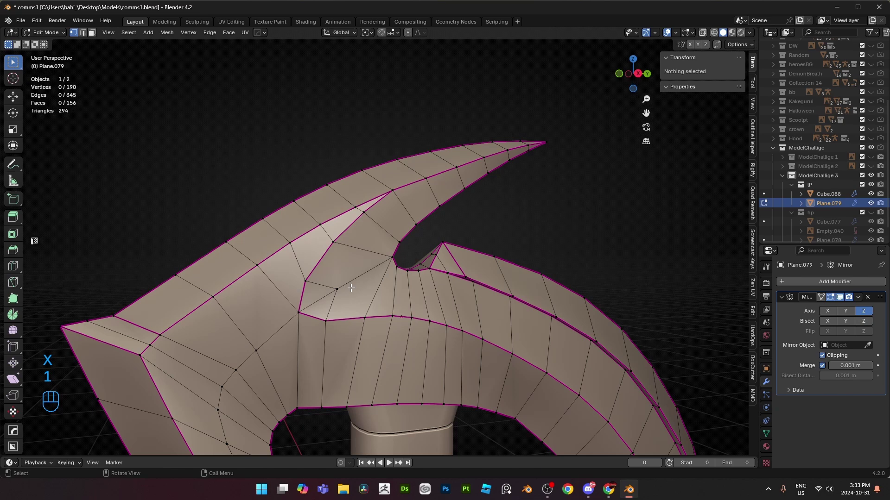
# - Inspect the low-poly blade's topology and shading around the notch and upper spike from several angles
pyautogui.click(352, 288)
pyautogui.moveTo(351, 288)
pyautogui.mouseDown(button='middle')
pyautogui.moveTo(365, 284)
pyautogui.moveTo(365, 294)
pyautogui.moveTo(341, 299)
pyautogui.moveTo(358, 281)
pyautogui.mouseUp(button='middle')
pyautogui.moveTo(326, 279); pyautogui.dragTo(302, 279, button='middle')
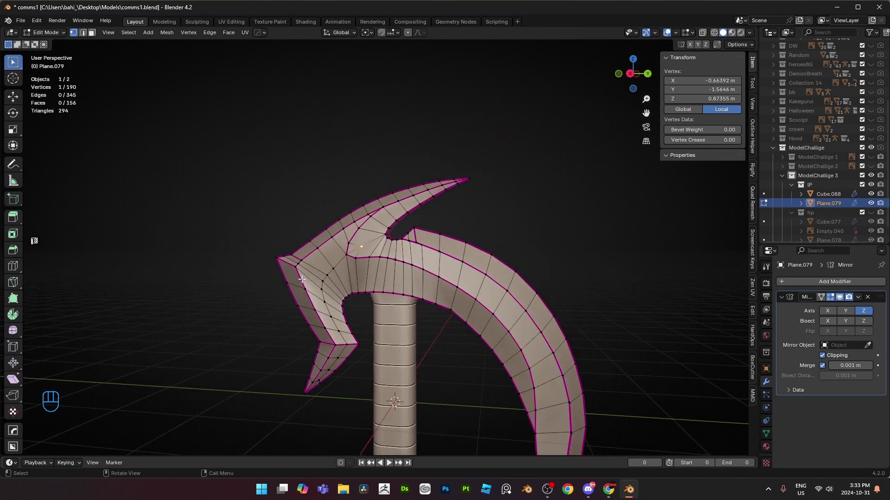
pyautogui.moveTo(390, 284); pyautogui.dragTo(399, 303, button='middle')
pyautogui.scroll(-3, 454, 311)
pyautogui.press('Tab')
pyautogui.moveTo(458, 312); pyautogui.dragTo(469, 305, button='middle')
pyautogui.press('Tab')
pyautogui.scroll(5, 433, 266)
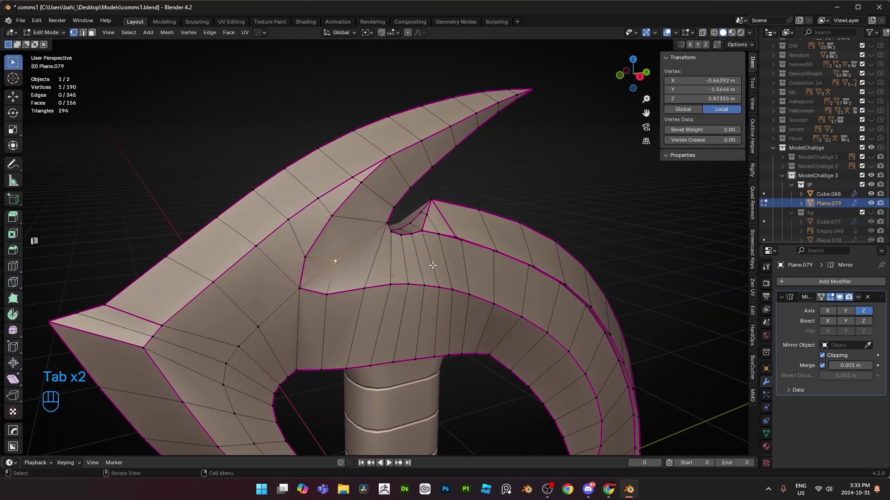
pyautogui.moveTo(432, 266); pyautogui.dragTo(434, 272, button='middle')
pyautogui.scroll(-5, 434, 274)
pyautogui.keyDown('shift'); pyautogui.moveTo(433, 323); pyautogui.dragTo(432, 222, button='middle'); pyautogui.keyUp('shift')
pyautogui.moveTo(431, 232); pyautogui.dragTo(419, 217, button='middle')
pyautogui.press('Tab')
# - Edit the low-poly handle from the right side and slide the top groove's recessed edge loop up onto the groove's upper edge
pyautogui.click(400, 258)
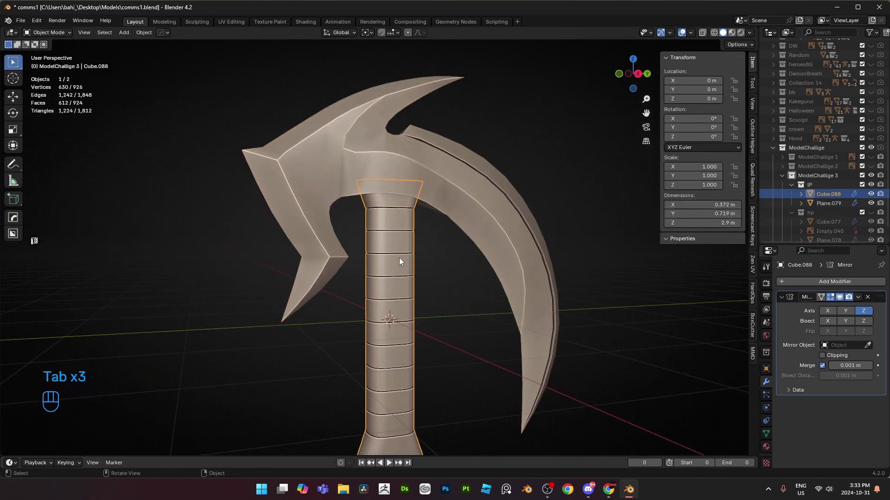
pyautogui.press('KP_3')
pyautogui.press('Tab')
pyautogui.scroll(4, 399, 257)
pyautogui.keyDown('shift'); pyautogui.moveTo(398, 258); pyautogui.dragTo(366, 245, button='middle'); pyautogui.keyUp('shift')
pyautogui.scroll(6, 366, 246)
pyautogui.hotkey('alt', 'z')
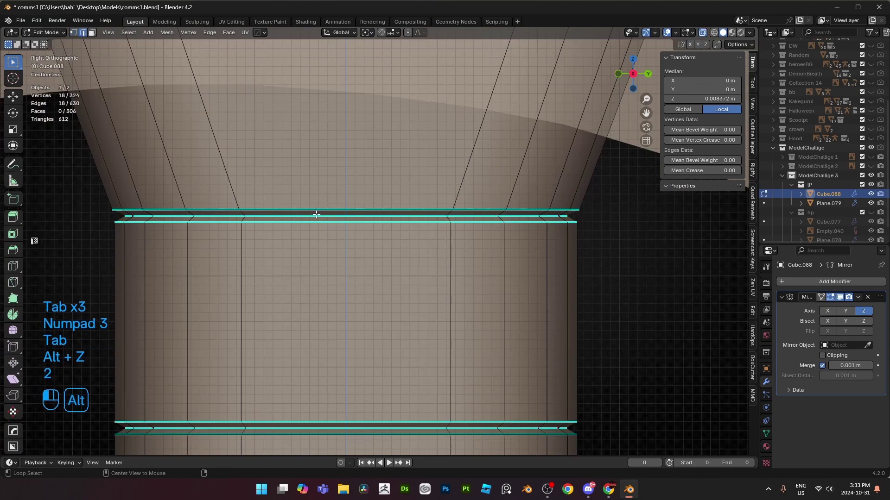
pyautogui.hotkey('alt', 'z')
pyautogui.press('g')
pyautogui.press('g')
pyautogui.click(291, 122)
# - Slide the recessed edge loops of the handle's second and third grooves onto their upper edges
pyautogui.keyDown('shift'); pyautogui.moveTo(345, 409); pyautogui.dragTo(372, 269, button='middle'); pyautogui.keyUp('shift')
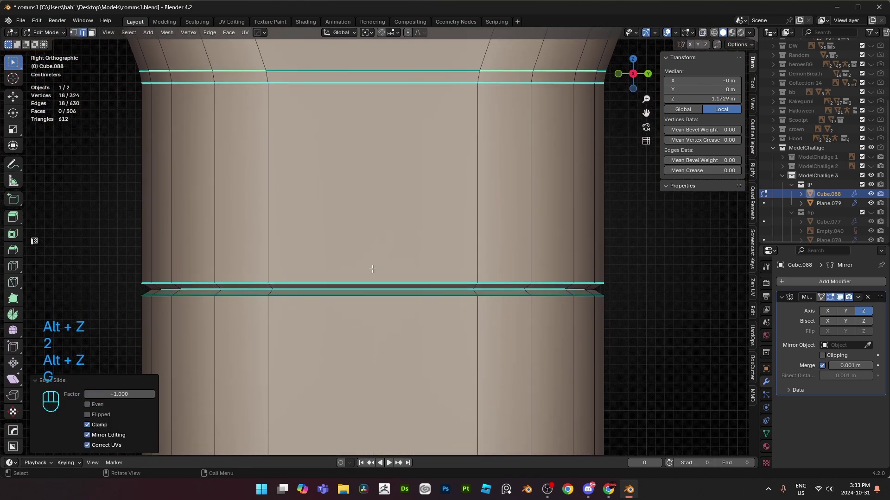
pyautogui.keyDown('alt'); pyautogui.click(370, 289); pyautogui.keyUp('alt')
pyautogui.press('g')
pyautogui.press('g')
pyautogui.click(372, 185)
pyautogui.scroll(-3, 372, 184)
pyautogui.keyDown('shift'); pyautogui.moveTo(384, 173); pyautogui.dragTo(405, 171, button='middle'); pyautogui.keyUp('shift')
pyautogui.scroll(1, 389, 234)
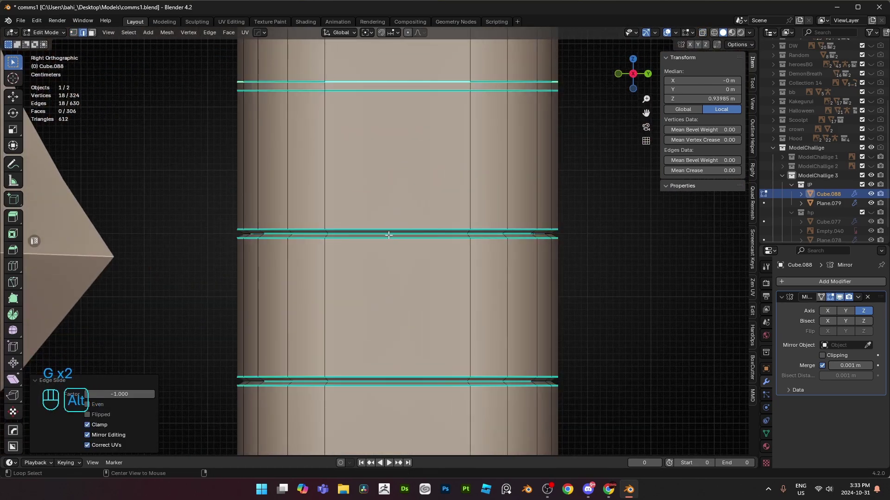
pyautogui.keyDown('alt'); pyautogui.click(388, 234); pyautogui.keyUp('alt')
pyautogui.press('g')
pyautogui.press('g')
pyautogui.click(389, 200)
# - Slide the recessed edge loop of the handle's fourth groove onto the groove's upper edge
pyautogui.keyDown('shift'); pyautogui.moveTo(411, 342); pyautogui.dragTo(405, 242, button='middle'); pyautogui.keyUp('shift')
pyautogui.scroll(1, 405, 243)
pyautogui.keyDown('alt'); pyautogui.click(415, 290); pyautogui.keyUp('alt')
pyautogui.press('g')
pyautogui.press('g')
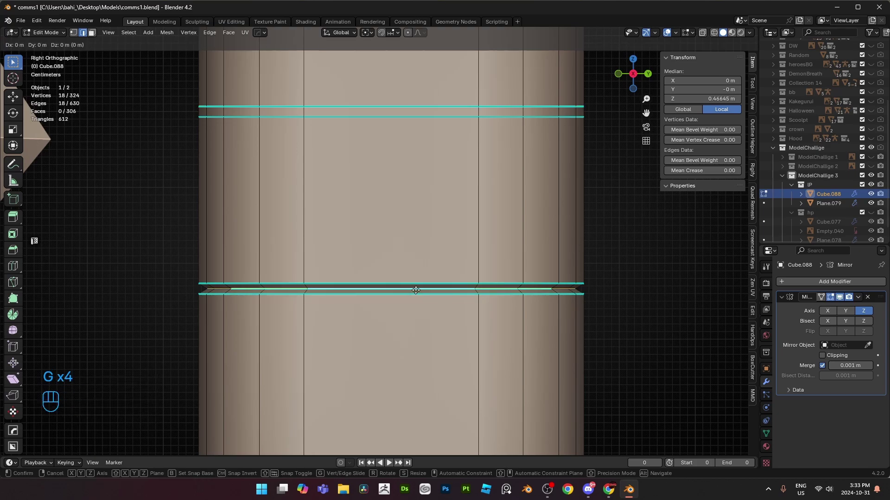
pyautogui.click(418, 278)
pyautogui.keyDown('shift'); pyautogui.moveTo(421, 293); pyautogui.dragTo(412, 107, button='middle'); pyautogui.keyUp('shift')
pyautogui.keyDown('alt'); pyautogui.click(420, 284); pyautogui.keyUp('alt')
pyautogui.press('g')
pyautogui.press('g')
pyautogui.rightClick(419, 284)
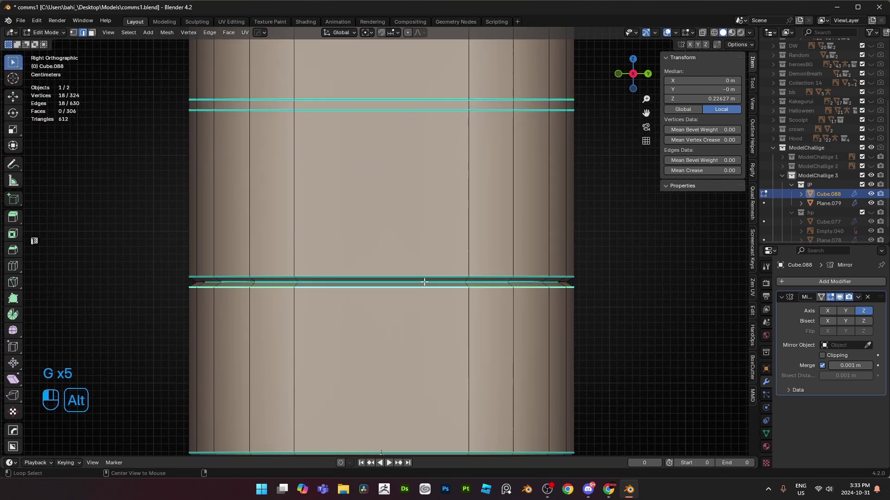
# - Slide the recessed edge loop of the handle's fifth groove onto the groove's upper edge
pyautogui.keyDown('alt'); pyautogui.click(423, 282); pyautogui.keyUp('alt')
pyautogui.press('g')
pyautogui.press('g')
pyautogui.click(430, 241)
# - Try sliding the recessed loop at the handle's mirror plane up onto the neighbouring loop, and undo the slide
pyautogui.keyDown('shift'); pyautogui.moveTo(431, 398); pyautogui.dragTo(454, 215, button='middle'); pyautogui.keyUp('shift')
pyautogui.keyDown('alt'); pyautogui.click(458, 277); pyautogui.keyUp('alt')
pyautogui.press('g')
pyautogui.press('g')
pyautogui.click(464, 191)
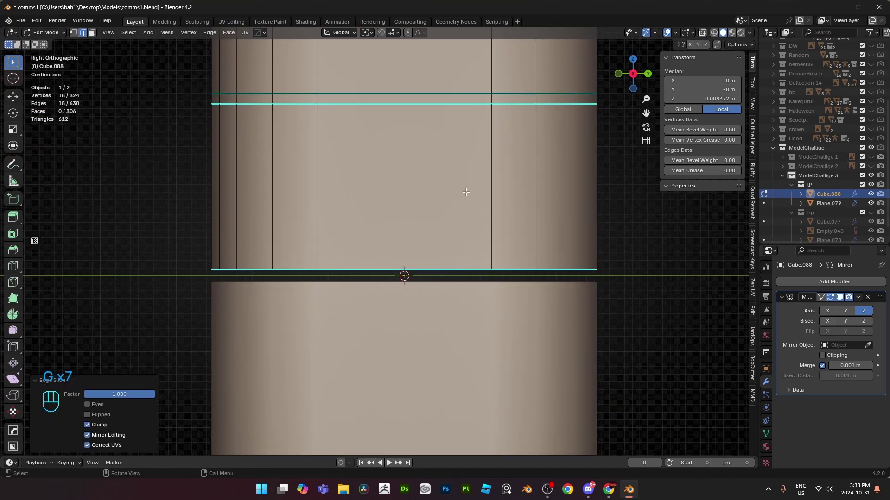
pyautogui.scroll(-1, 463, 197)
pyautogui.hotkey('ctrl', 'z')
# - Scale the mirror-plane loop outward without Z to the handle's width, and slide the adjacent loop down onto it
pyautogui.scroll(2, 462, 255)
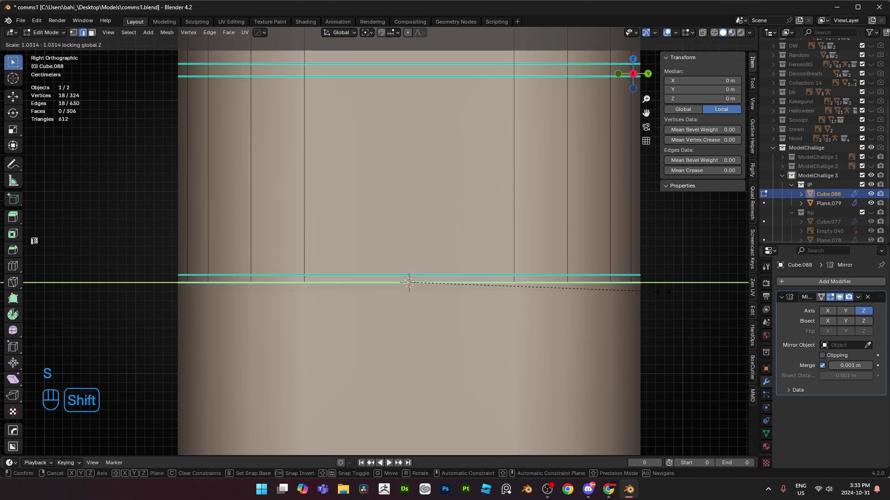
pyautogui.click(628, 290)
pyautogui.press('2')
pyautogui.press('g')
pyautogui.press('g')
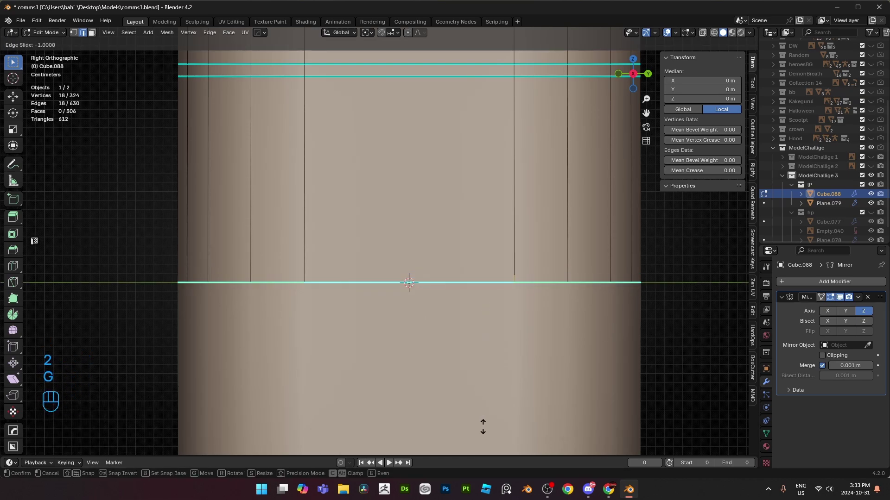
pyautogui.click(483, 427)
# - Merge all of the handle's vertices by distance and clear the sharp marks from its edges
pyautogui.press('a')
pyautogui.press('m')
pyautogui.click(448, 262)
pyautogui.scroll(-3, 456, 259)
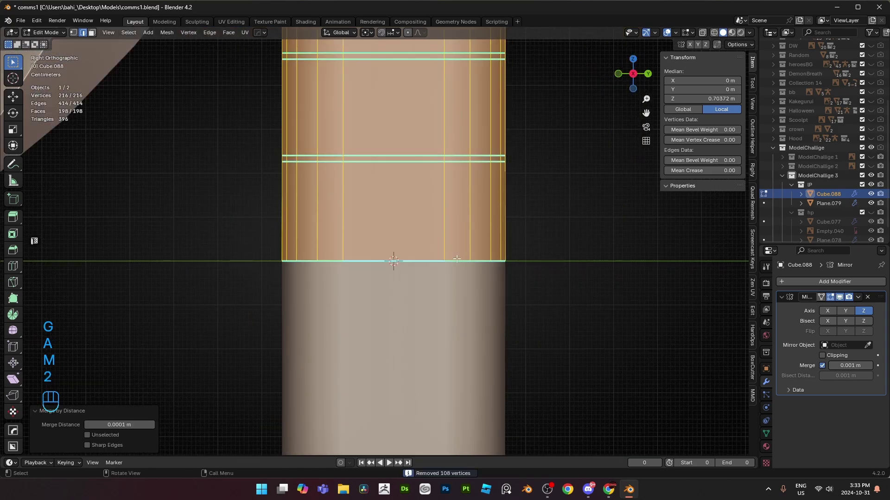
pyautogui.rightClick(550, 260)
pyautogui.click(505, 385)
pyautogui.scroll(-4, 515, 278)
pyautogui.click(520, 234)
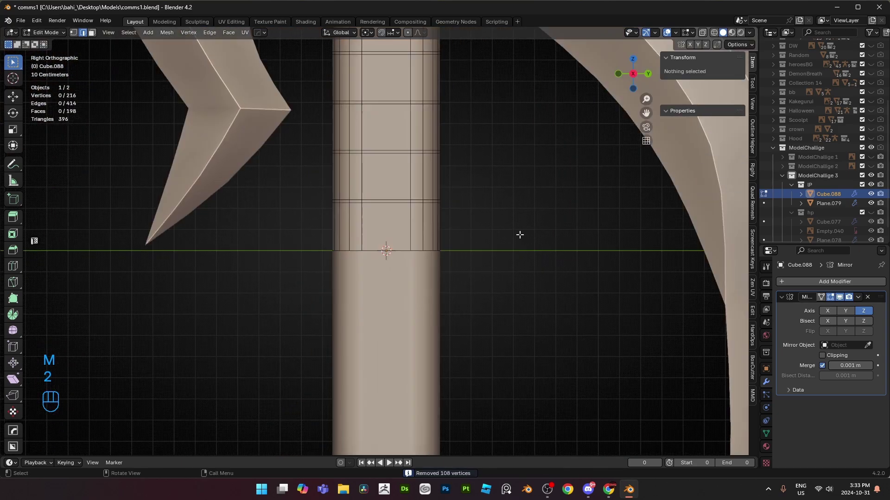
# - Collapse the handle's two lowest remaining loop pairs by sliding one loop of each pair onto the other
pyautogui.scroll(-4, 491, 204)
pyautogui.keyDown('shift'); pyautogui.moveTo(440, 155); pyautogui.dragTo(437, 191, button='middle'); pyautogui.keyUp('shift')
pyautogui.scroll(4, 433, 195)
pyautogui.press('2')
pyautogui.keyDown('alt'); pyautogui.click(385, 231); pyautogui.keyUp('alt')
pyautogui.scroll(3, 393, 233)
pyautogui.press('g')
pyautogui.press('g')
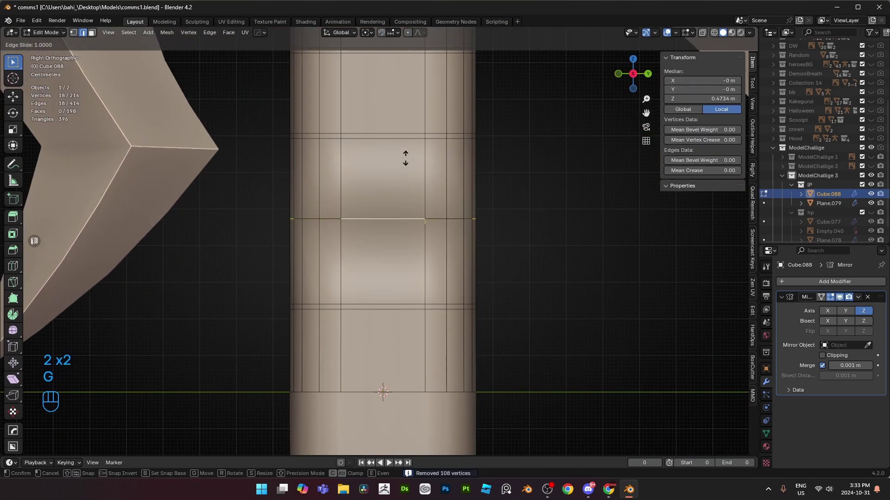
pyautogui.click(405, 158)
pyautogui.keyDown('alt'); pyautogui.click(391, 313); pyautogui.keyUp('alt')
pyautogui.press('g')
pyautogui.press('g')
pyautogui.click(406, 194)
# - Collapse the loop pairs on the upper part of the handle, up to the flare, by sliding the loops together
pyautogui.keyDown('shift'); pyautogui.moveTo(385, 150); pyautogui.dragTo(382, 263, button='middle'); pyautogui.keyUp('shift')
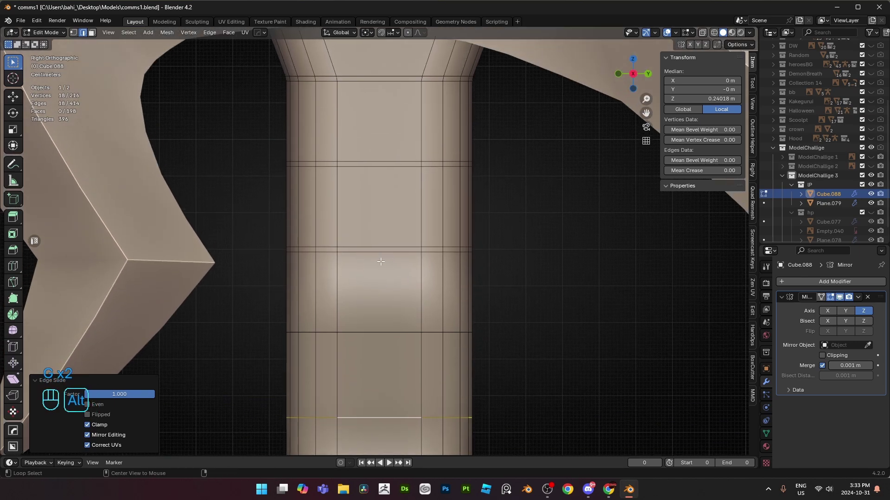
pyautogui.keyDown('alt'); pyautogui.click(380, 258); pyautogui.keyUp('alt')
pyautogui.press('g')
pyautogui.press('g')
pyautogui.click(388, 155)
pyautogui.keyDown('shift'); pyautogui.moveTo(377, 123); pyautogui.dragTo(364, 199, button='middle'); pyautogui.keyUp('shift')
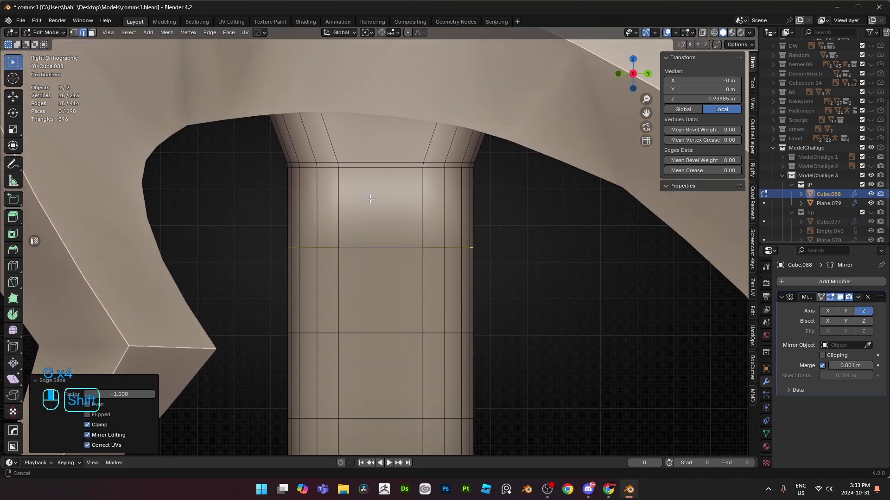
pyautogui.keyDown('alt'); pyautogui.click(379, 164); pyautogui.keyUp('alt')
pyautogui.press('g')
pyautogui.press('g')
pyautogui.click(385, 111)
# - Merge all of the handle's overlapping vertices by distance
pyautogui.press('a')
pyautogui.press('m')
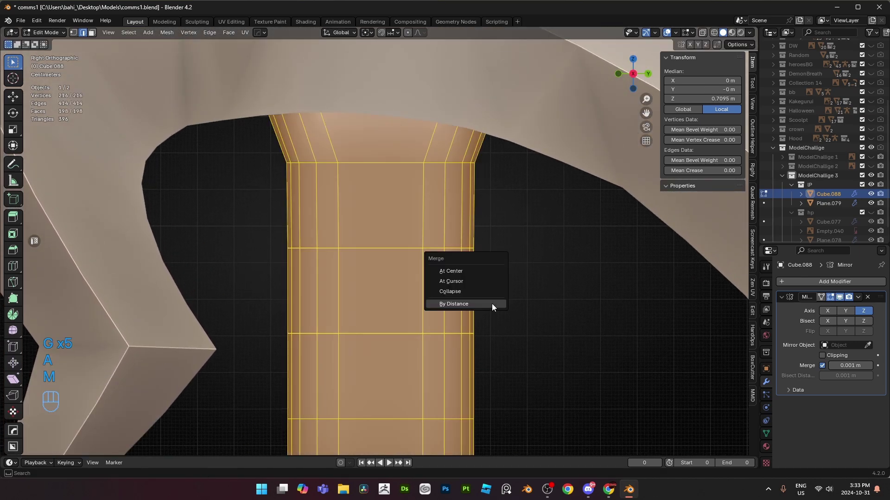
pyautogui.click(492, 305)
# - Dissolve the horizontal edge loops along the handle's straight section between the flare and the mirror plane
pyautogui.press('2')
pyautogui.keyDown('alt'); pyautogui.click(390, 250); pyautogui.keyUp('alt')
pyautogui.keyDown('alt'); pyautogui.keyDown('shift'); pyautogui.click(387, 335); pyautogui.keyUp('shift'); pyautogui.keyUp('alt')
pyautogui.keyDown('shift'); pyautogui.moveTo(387, 336); pyautogui.dragTo(367, 298, button='middle'); pyautogui.keyUp('shift')
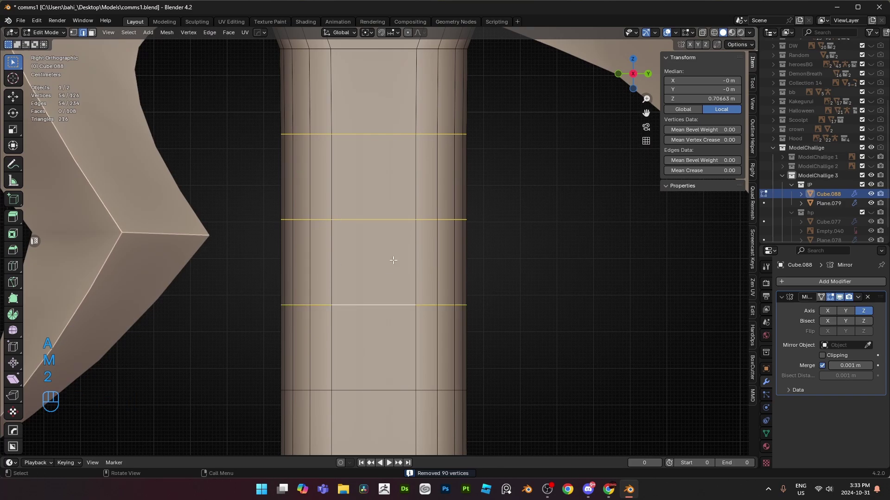
pyautogui.scroll(-2, 393, 260)
pyautogui.keyDown('alt'); pyautogui.keyDown('shift'); pyautogui.click(373, 390); pyautogui.keyUp('shift'); pyautogui.keyUp('alt')
pyautogui.click(604, 293)
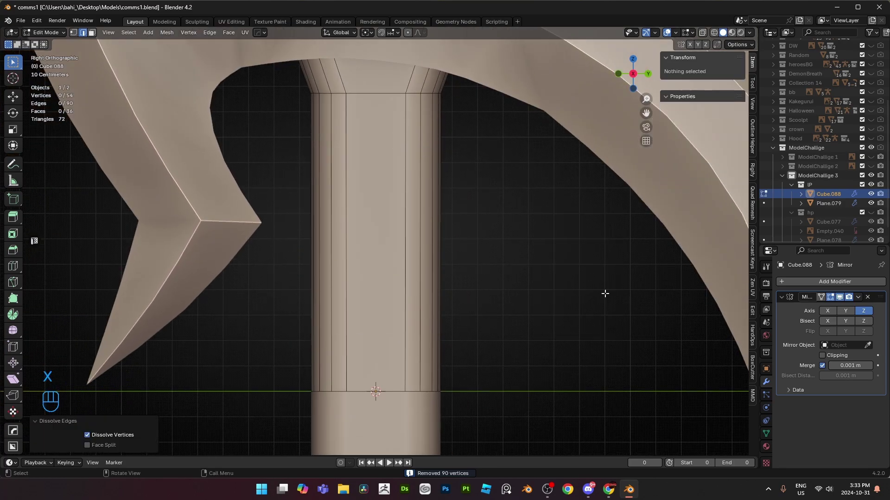
# - Inspect the simplified handle in X-ray, in perspective and in isolation
pyautogui.scroll(-2, 579, 289)
pyautogui.keyDown('shift'); pyautogui.moveTo(398, 156); pyautogui.dragTo(407, 205, button='middle'); pyautogui.keyUp('shift')
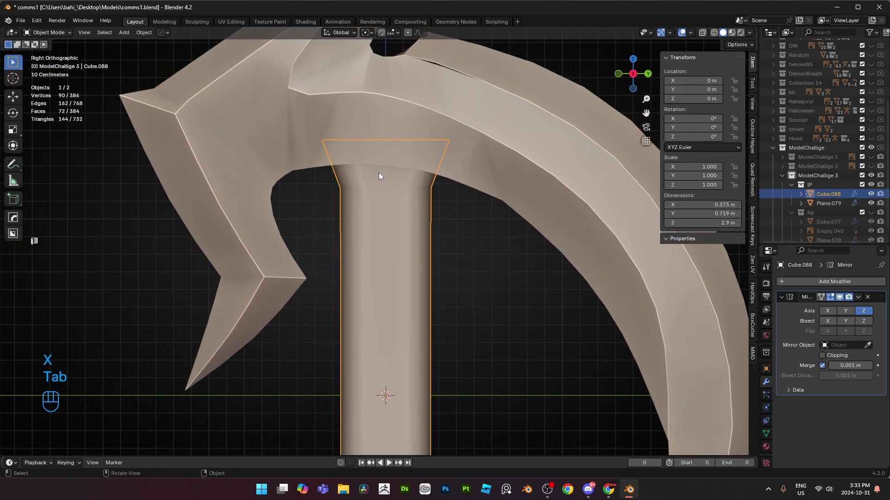
pyautogui.press('Tab')
pyautogui.hotkey('alt', 'z')
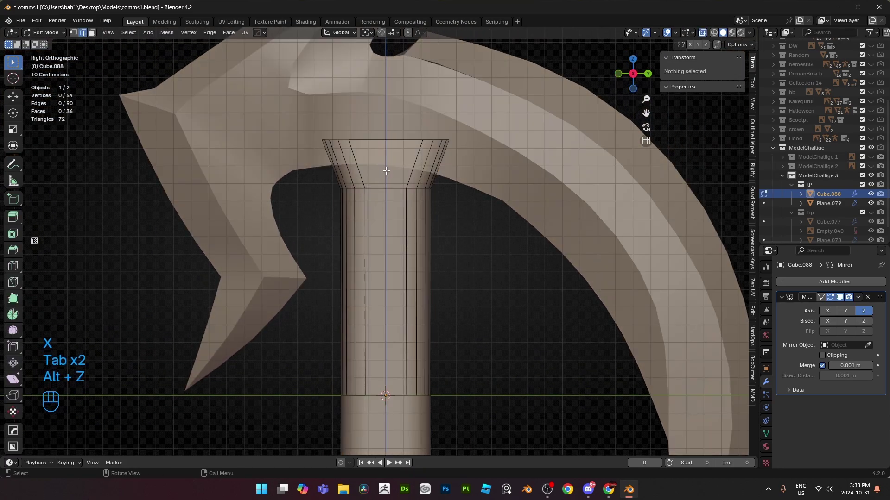
pyautogui.moveTo(385, 171); pyautogui.dragTo(401, 250, button='middle')
pyautogui.hotkey('alt', 'z')
pyautogui.press('Tab')
pyautogui.scroll(-3, 403, 269)
pyautogui.moveTo(404, 285); pyautogui.dragTo(435, 273, button='middle')
pyautogui.press('/')
pyautogui.press('/')
pyautogui.press('Tab')
pyautogui.press('Tab')
# - Give the low-poly blade a new material named CircleBlade
pyautogui.click(413, 203)
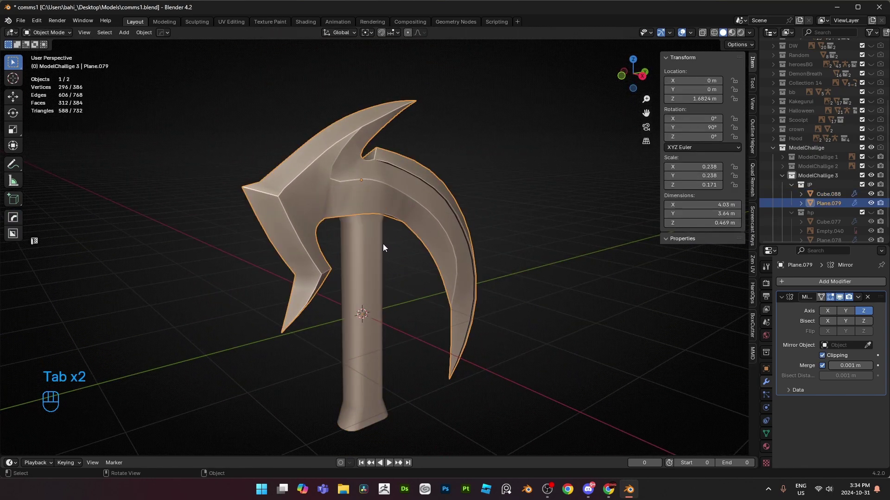
pyautogui.click(766, 447)
pyautogui.click(783, 321)
pyautogui.click(811, 319)
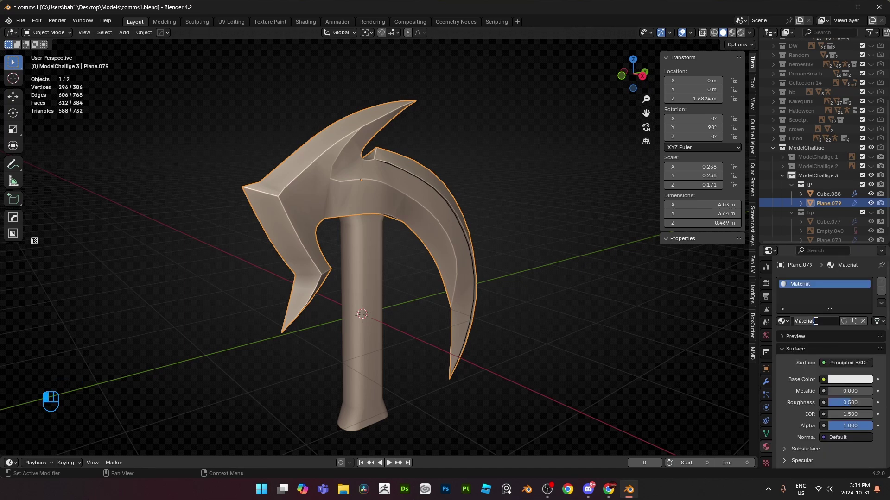
pyautogui.write('cIRCL')
pyautogui.press('BackSpace')
pyautogui.press('BackSpace')
pyautogui.press('BackSpace')
pyautogui.write('C')
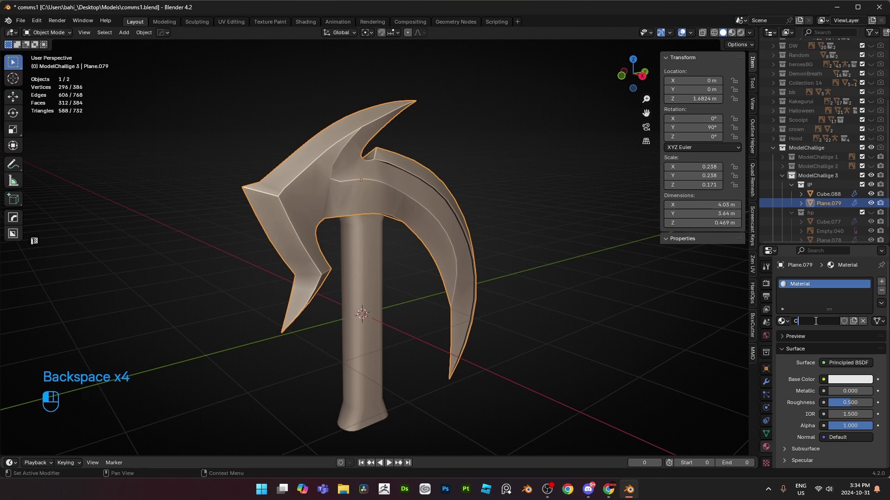
pyautogui.write('ircleB')
pyautogui.press('Return')
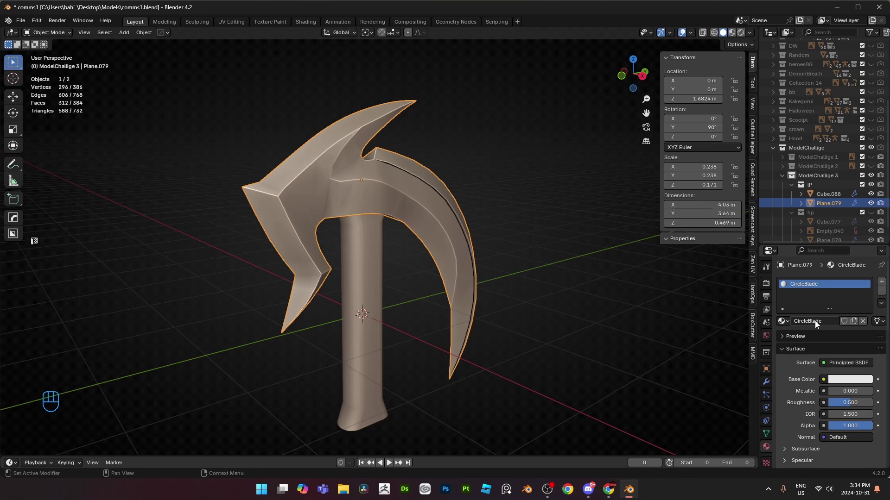
# - Copy the blade's CircleBlade material to the handle
pyautogui.click(357, 280)
pyautogui.keyDown('shift'); pyautogui.click(449, 268); pyautogui.keyUp('shift')
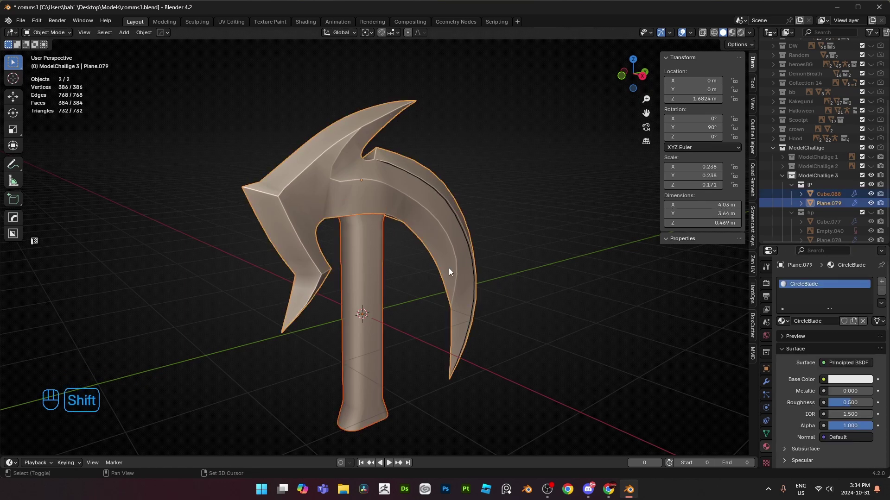
pyautogui.click(881, 304)
pyautogui.click(840, 323)
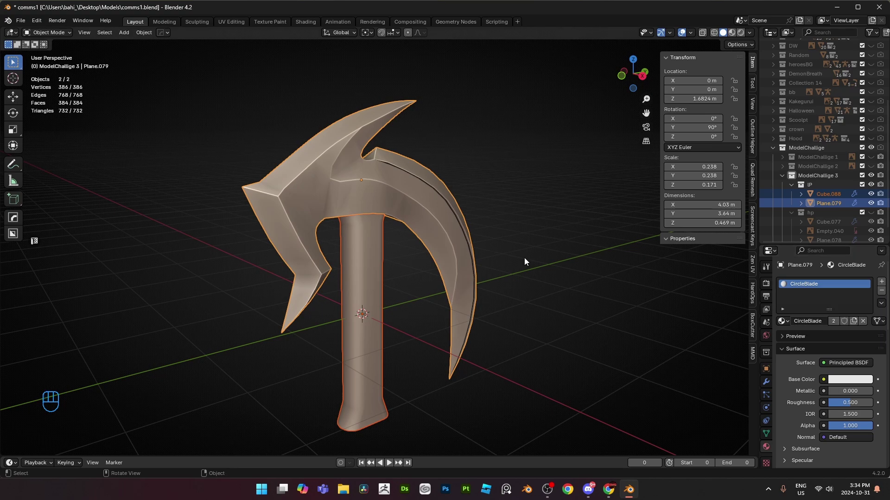
# - Apply the scale of the blade and handle, and save the file
pyautogui.moveTo(524, 257); pyautogui.dragTo(553, 254, button='middle')
pyautogui.hotkey('ctrl', 'a')
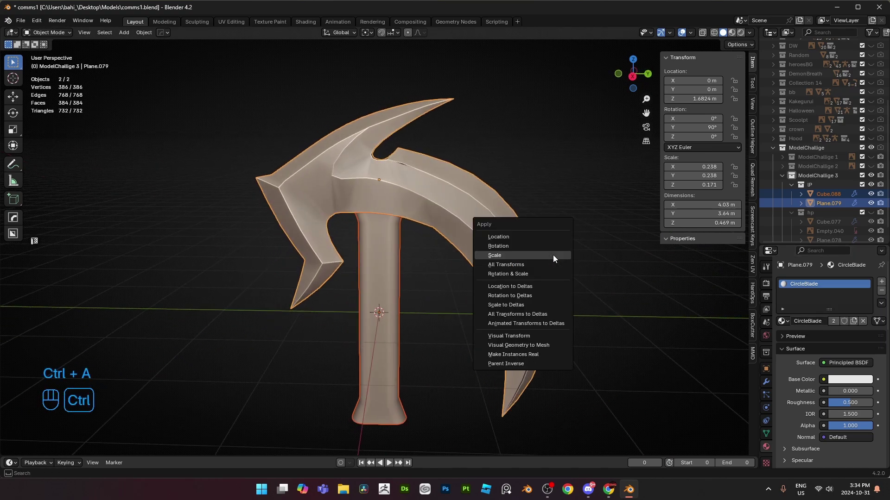
pyautogui.click(527, 254)
pyautogui.click(572, 229)
pyautogui.hotkey('ctrl', 's')
# - Select the low-poly blade alone and open it in the UV Editing workspace
pyautogui.moveTo(572, 229); pyautogui.dragTo(393, 207, button='middle')
pyautogui.click(393, 207)
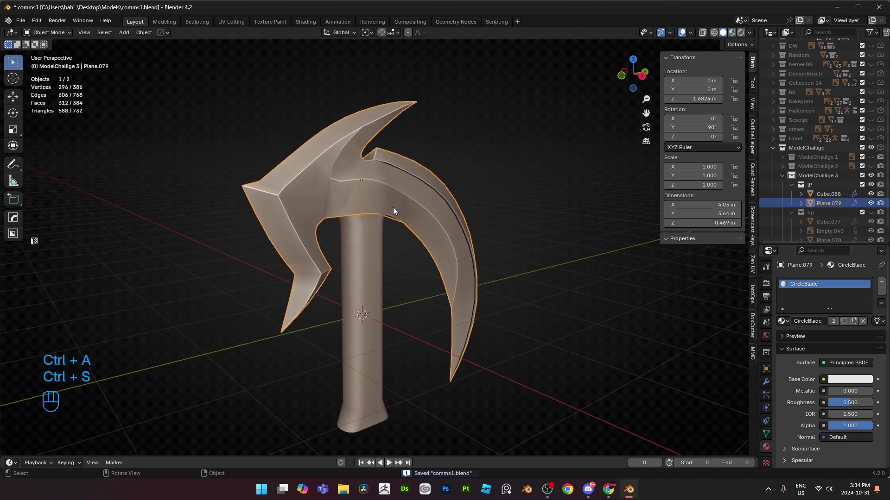
pyautogui.click(224, 21)
pyautogui.moveTo(565, 195); pyautogui.dragTo(672, 221, button='middle')
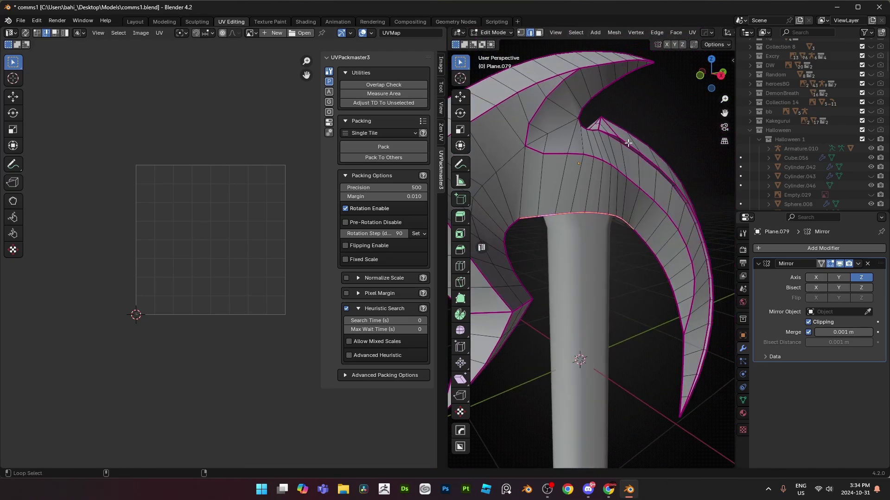
# - Clear the sharp and seam marks from the edge loops along the inner curve, the notch, the upper spike's underside and the large blade's back
pyautogui.keyDown('alt'); pyautogui.keyDown('shift'); pyautogui.click(632, 145); pyautogui.keyUp('shift'); pyautogui.keyUp('alt')
pyautogui.scroll(3, 624, 163)
pyautogui.keyDown('shift'); pyautogui.moveTo(624, 162); pyautogui.dragTo(483, 183, button='middle'); pyautogui.keyUp('shift')
pyautogui.keyDown('alt'); pyautogui.keyDown('shift'); pyautogui.click(517, 223); pyautogui.keyUp('shift'); pyautogui.keyUp('alt')
pyautogui.scroll(-3, 488, 172)
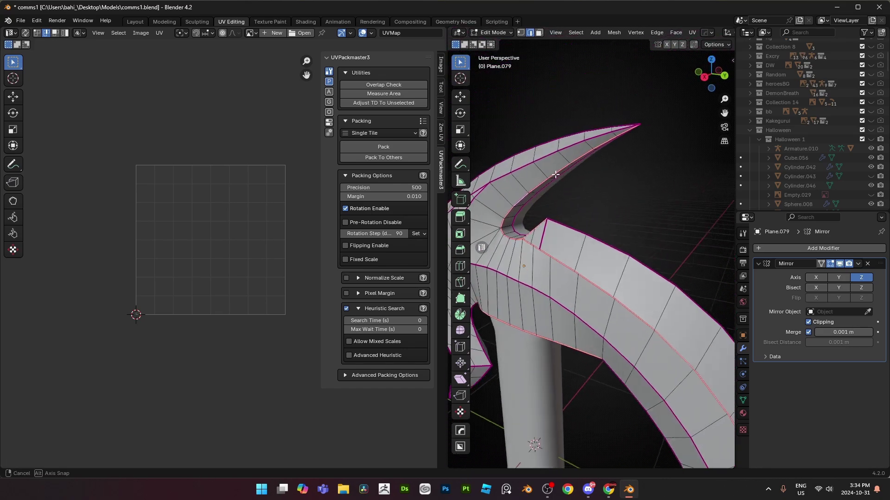
pyautogui.moveTo(546, 175); pyautogui.dragTo(660, 291, button='middle')
pyautogui.keyDown('alt'); pyautogui.keyDown('shift'); pyautogui.click(631, 190); pyautogui.keyUp('shift'); pyautogui.keyUp('alt')
pyautogui.rightClick(660, 291)
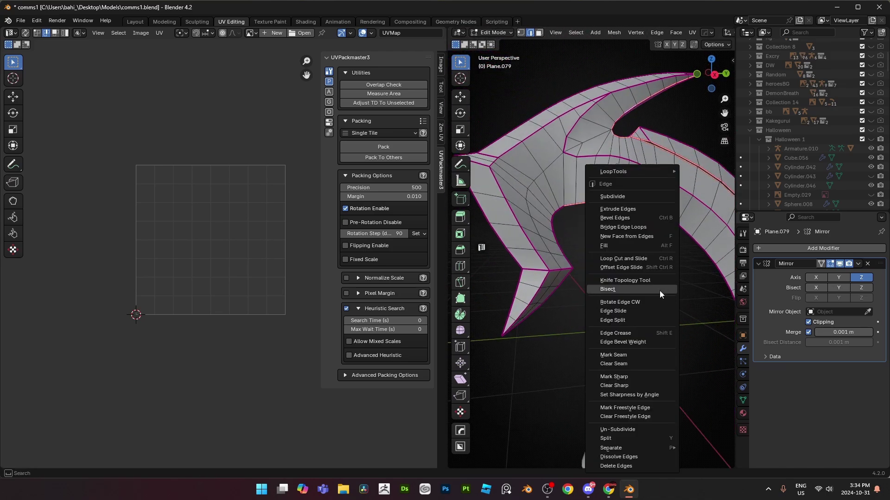
pyautogui.click(626, 377)
pyautogui.rightClick(664, 326)
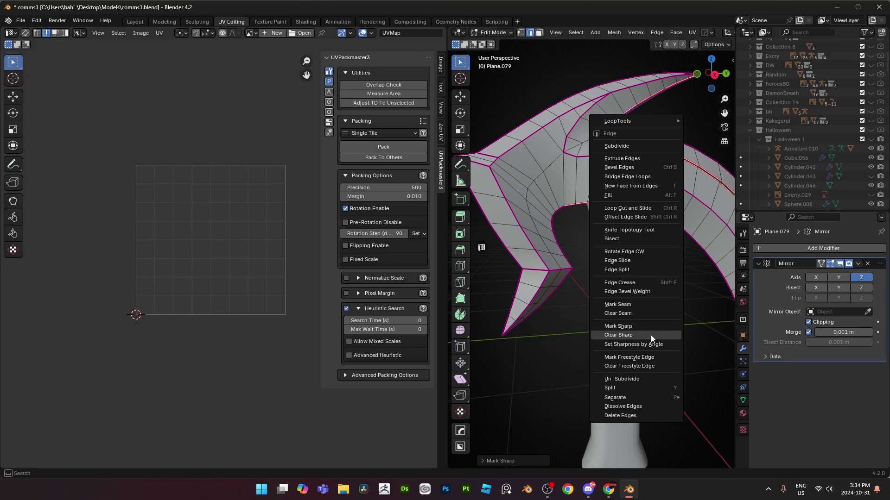
pyautogui.click(650, 335)
pyautogui.rightClick(674, 274)
pyautogui.click(643, 251)
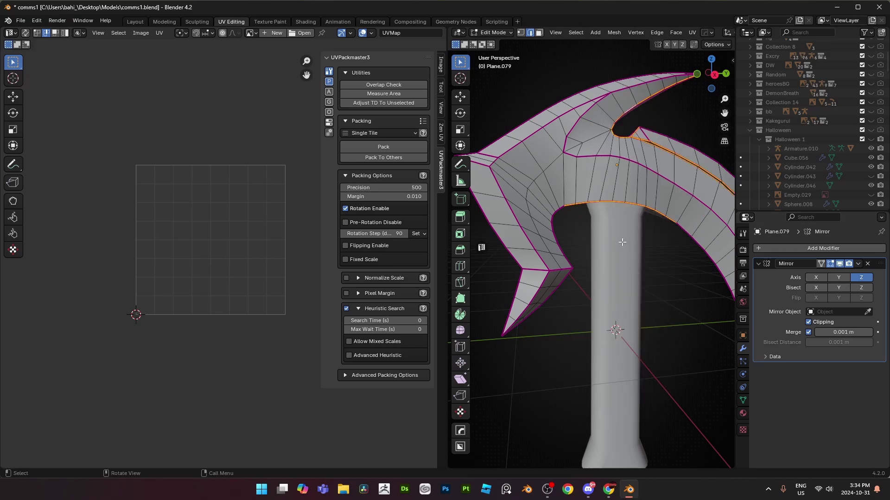
pyautogui.moveTo(643, 251); pyautogui.dragTo(589, 223, button='middle')
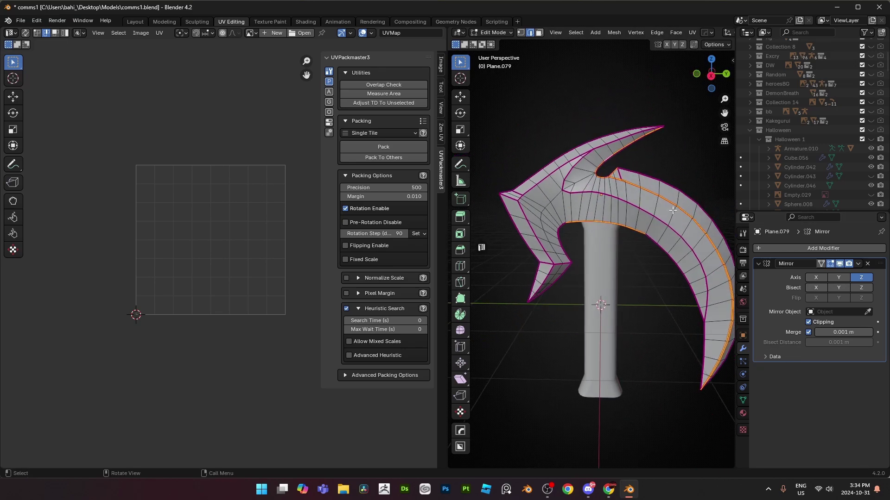
# - Switch to editing the handle and mark a seam along one of its lengthwise edge loops
pyautogui.press('Tab')
pyautogui.click(598, 258)
pyautogui.press('Tab')
pyautogui.scroll(2, 598, 258)
pyautogui.moveTo(598, 258); pyautogui.dragTo(570, 166, button='middle')
pyautogui.press('KP_3')
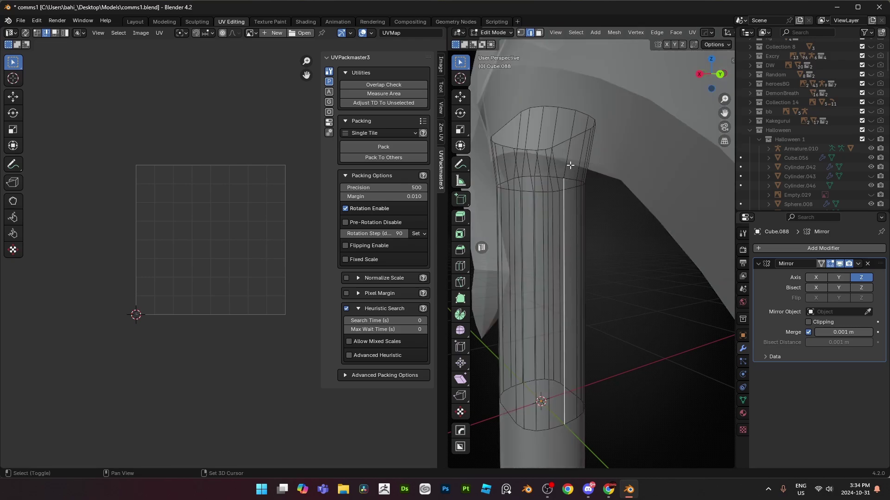
pyautogui.keyDown('alt'); pyautogui.click(573, 138); pyautogui.keyUp('alt')
pyautogui.hotkey('alt', 'z')
pyautogui.rightClick(669, 283)
pyautogui.click(669, 284)
# - Unwrap the UVs of the whole handle
pyautogui.scroll(-4, 669, 284)
pyautogui.moveTo(648, 284); pyautogui.dragTo(671, 282, button='middle')
pyautogui.press('a')
pyautogui.press('u')
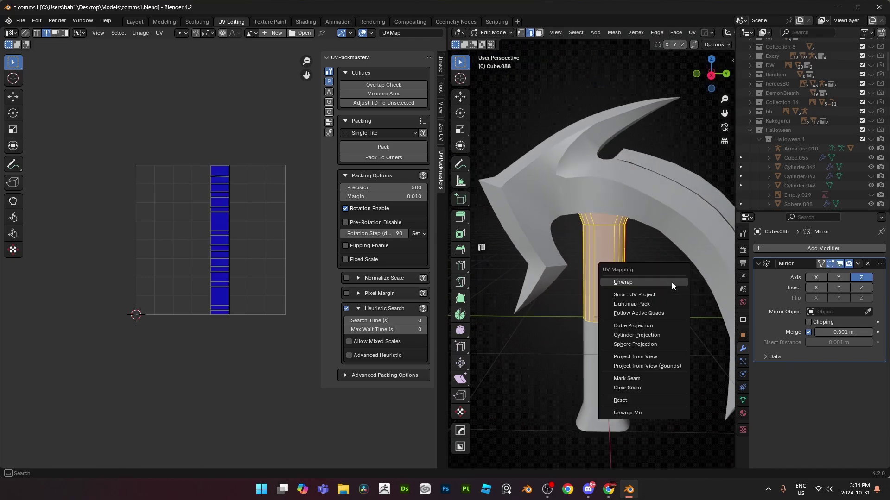
pyautogui.click(671, 282)
# - Apply the handle's object transform and unwrap its mesh again
pyautogui.press('Tab')
pyautogui.hotkey('ctrl', 'a')
pyautogui.click(672, 282)
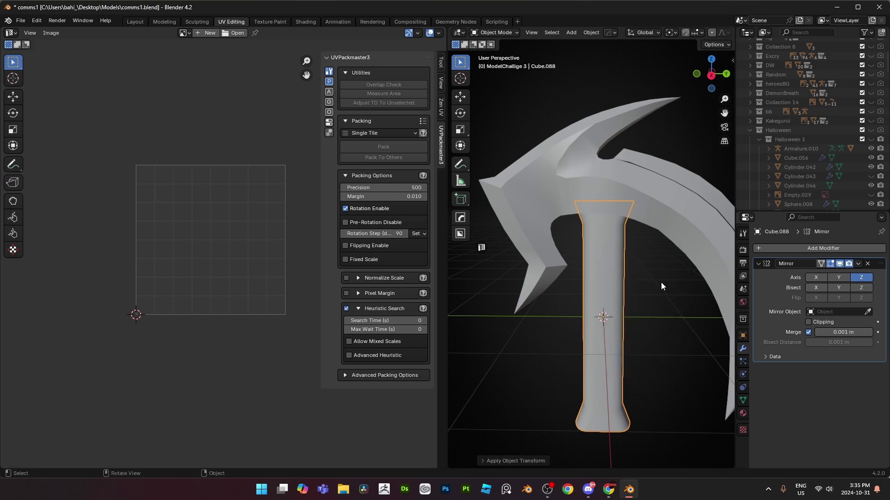
pyautogui.press('Tab')
pyautogui.press('u')
pyautogui.click(656, 282)
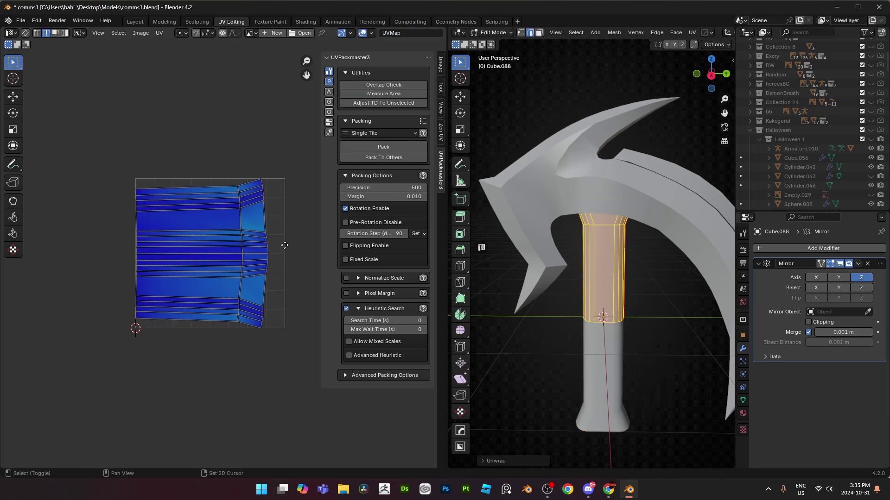
# - Switch to editing the blade and unwrap its whole mesh along the marked seams
pyautogui.press('Tab')
pyautogui.click(664, 225)
pyautogui.press('Tab')
pyautogui.press('a')
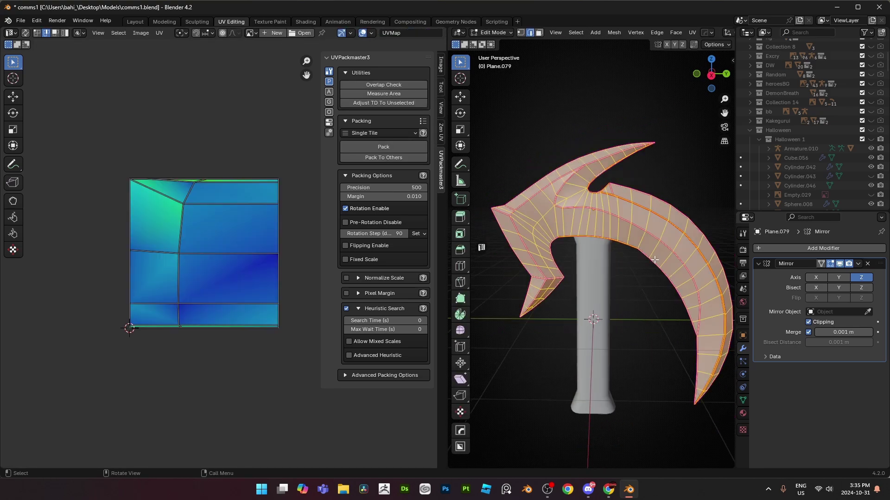
pyautogui.press('u')
pyautogui.click(654, 259)
pyautogui.click(182, 198)
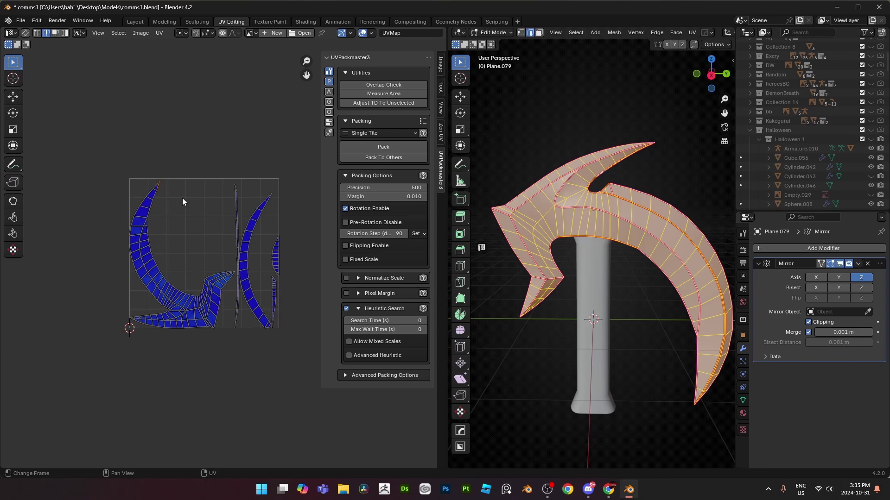
# - Check the blade's UV islands for overlapping faces with Select Overlap
pyautogui.press('a')
pyautogui.click(119, 33)
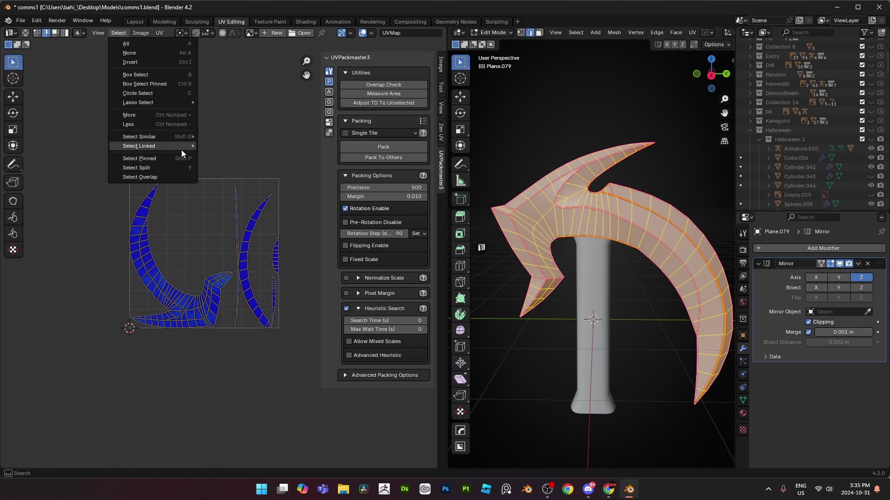
pyautogui.click(155, 174)
pyautogui.scroll(1, 226, 260)
pyautogui.moveTo(202, 213); pyautogui.dragTo(180, 227, button='middle')
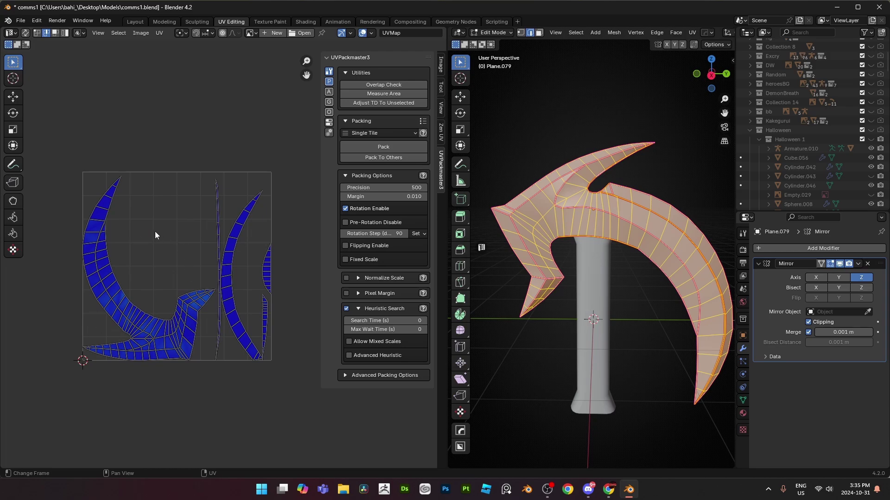
pyautogui.click(371, 34)
# - Switch back to editing the handle and select all of its UVs
pyautogui.moveTo(569, 292); pyautogui.dragTo(580, 279, button='middle')
pyautogui.scroll(1, 580, 280)
pyautogui.press('Tab')
pyautogui.click(610, 269)
pyautogui.press('Tab')
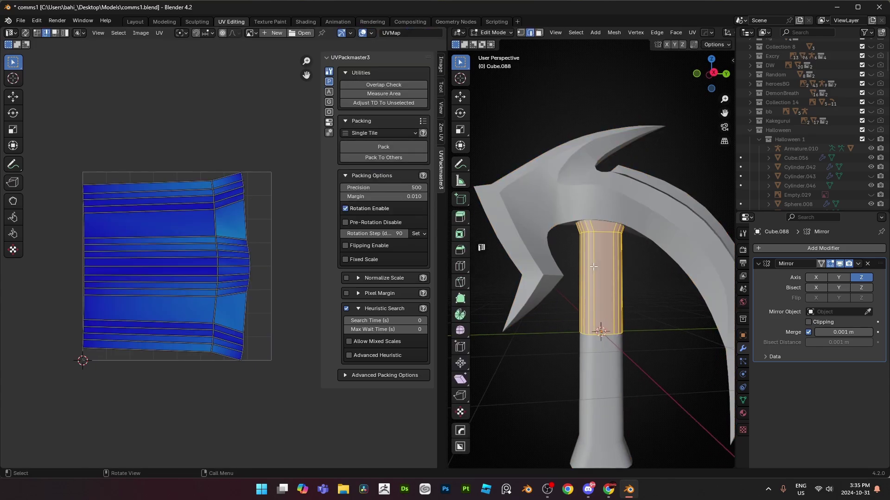
pyautogui.press('a')
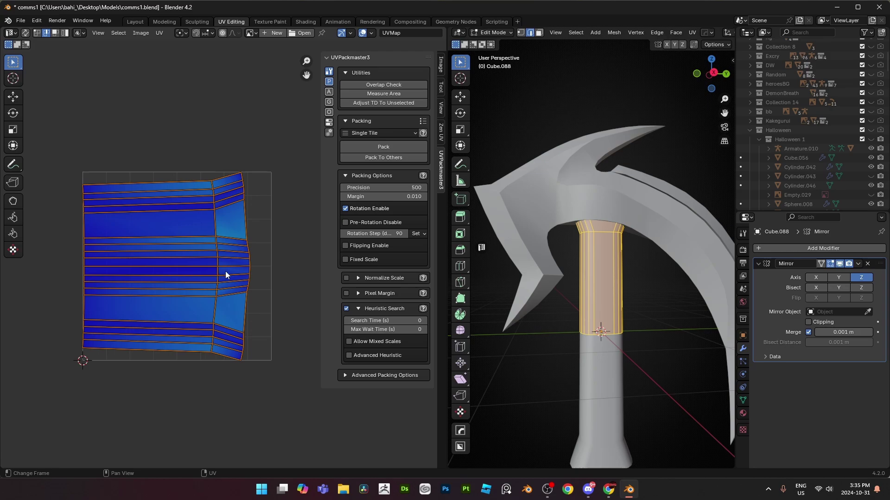
pyautogui.rightClick(227, 273)
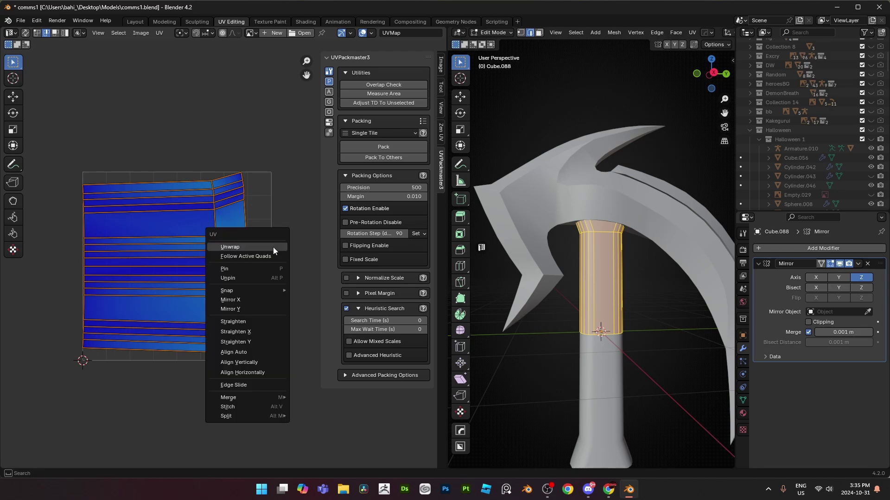
# - Try to straighten the handle's whole UV island into a rectangular grid with Zen UV's Quadrify Island
pyautogui.click(329, 92)
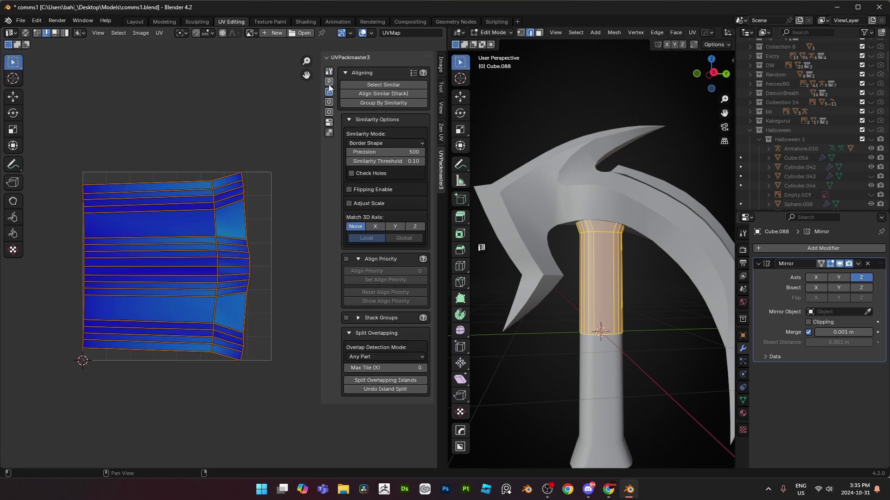
pyautogui.click(329, 82)
pyautogui.click(331, 73)
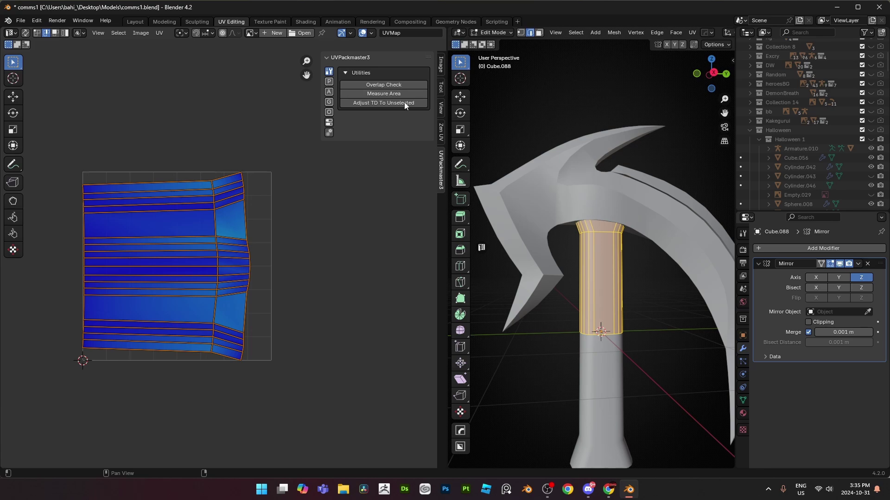
pyautogui.click(442, 130)
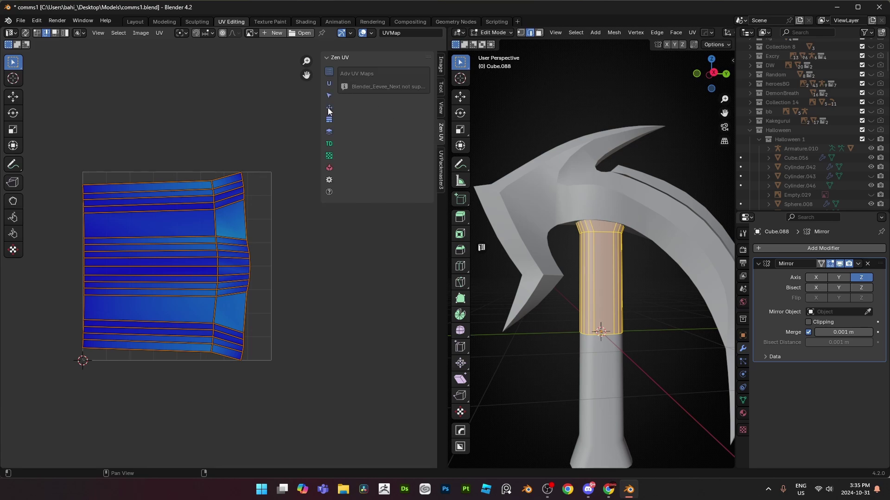
pyautogui.click(329, 108)
pyautogui.click(376, 114)
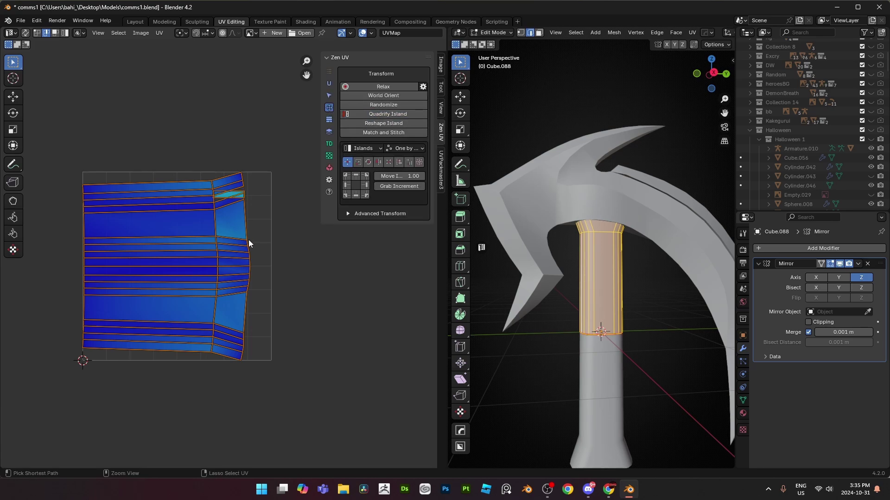
pyautogui.click(175, 220)
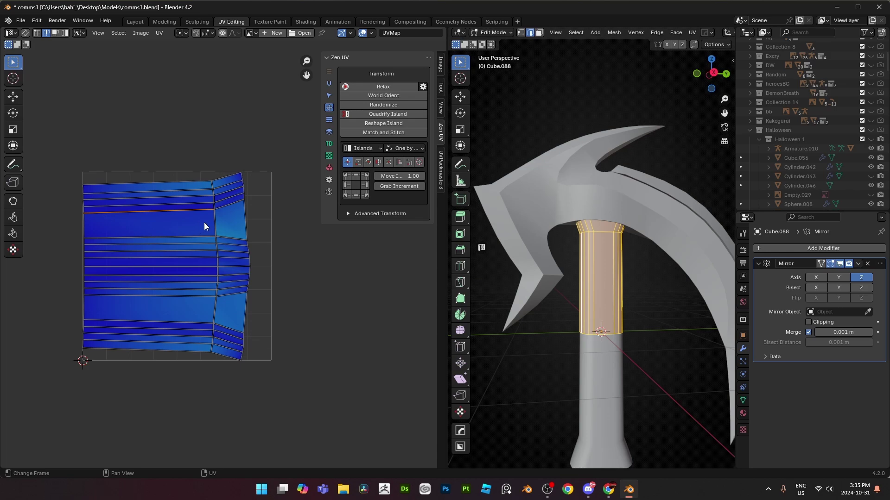
pyautogui.press('3')
pyautogui.press('a')
pyautogui.click(390, 123)
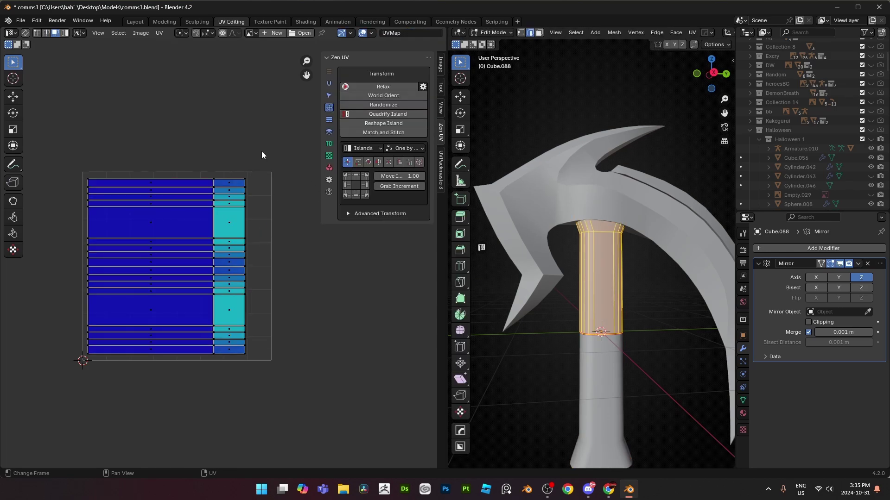
# - Undo the straightening of the handle's UV island
pyautogui.scroll(1, 252, 212)
pyautogui.moveTo(681, 308); pyautogui.dragTo(630, 306, button='middle')
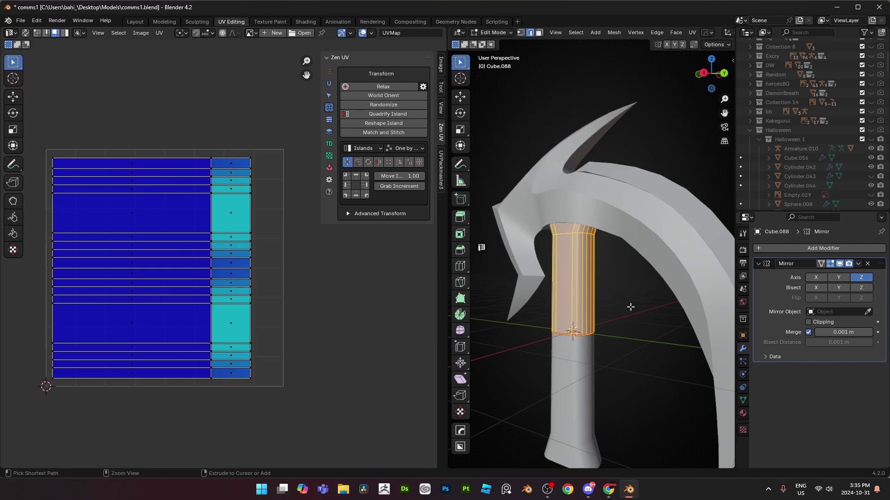
pyautogui.hotkey('ctrl', 'z')
pyautogui.hotkey('ctrl', 'z')
pyautogui.hotkey('ctrl', 'z')
pyautogui.hotkey('ctrl', 'z')
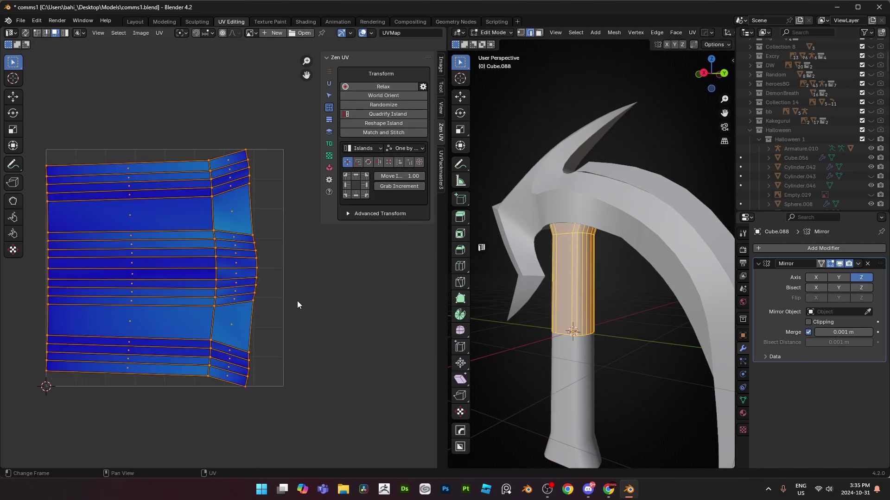
# - Select the blade and handle together, enter Edit Mode on both and select all their UVs
pyautogui.scroll(-2, 636, 310)
pyautogui.moveTo(637, 310); pyautogui.dragTo(655, 305, button='middle')
pyautogui.press('Tab')
pyautogui.click(633, 244)
pyautogui.keyDown('shift'); pyautogui.click(597, 255); pyautogui.keyUp('shift')
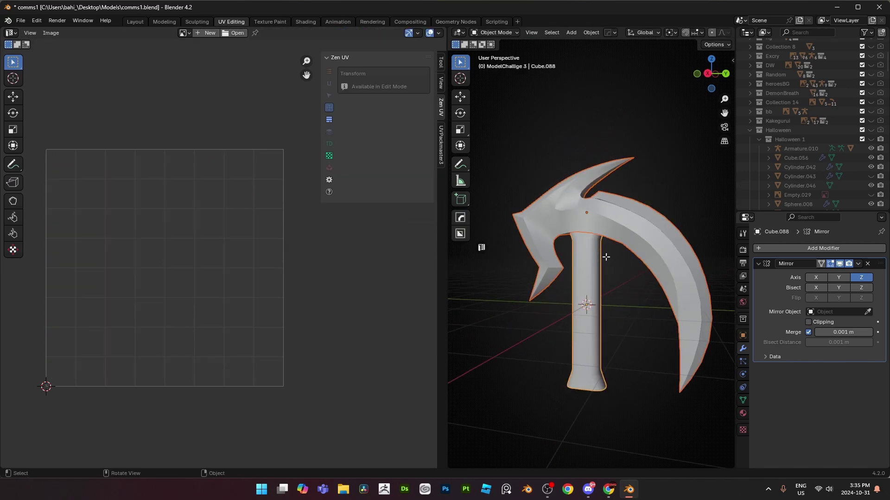
pyautogui.press('Tab')
pyautogui.moveTo(617, 266); pyautogui.dragTo(639, 233, button='middle')
pyautogui.scroll(1, 598, 302)
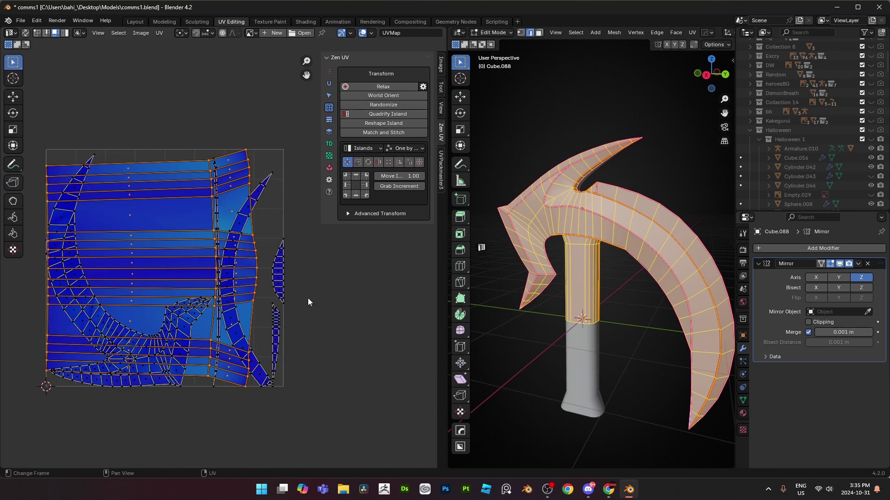
pyautogui.hotkey('alt', 'a')
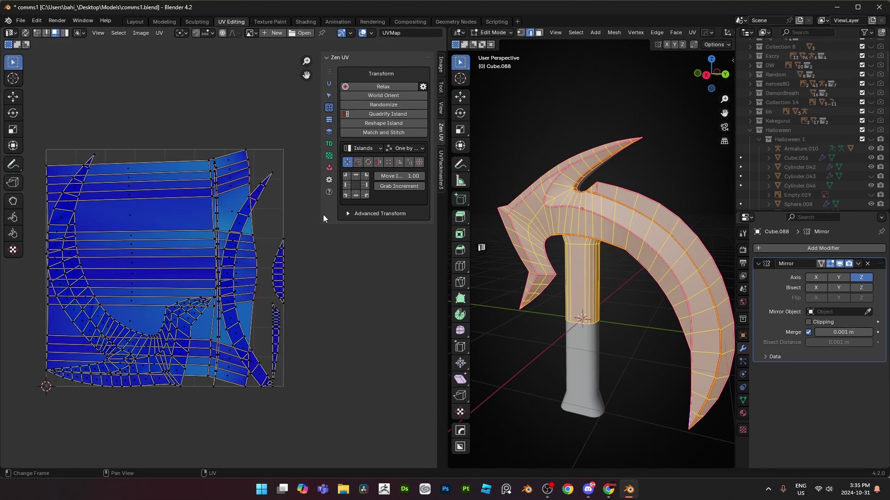
pyautogui.press('a')
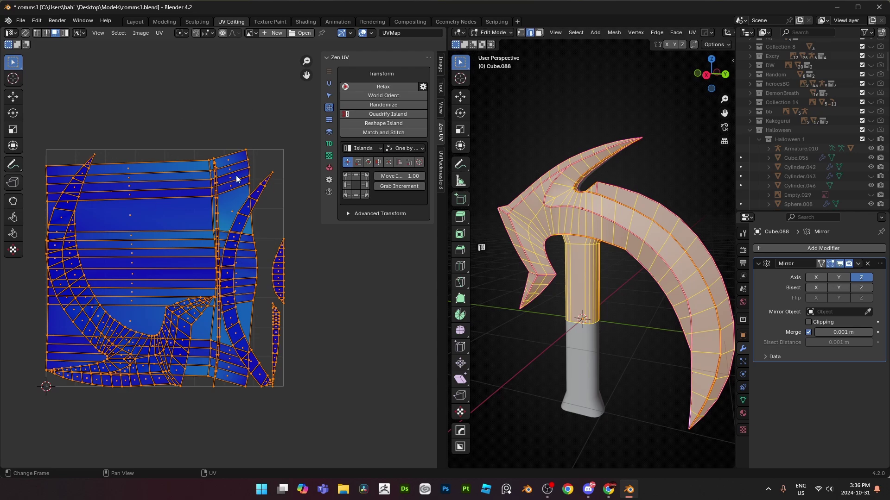
# - Try unwrapping the blade and handle together, and undo the unwrap
pyautogui.click(119, 32)
pyautogui.press('u')
pyautogui.click(652, 244)
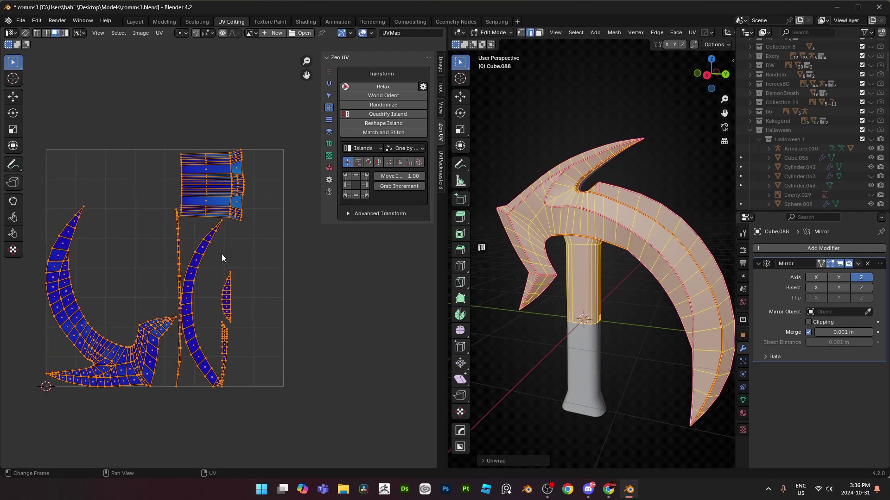
pyautogui.hotkey('ctrl', 'z')
pyautogui.hotkey('ctrl', 'z')
pyautogui.hotkey('ctrl', 'shift', 'z')
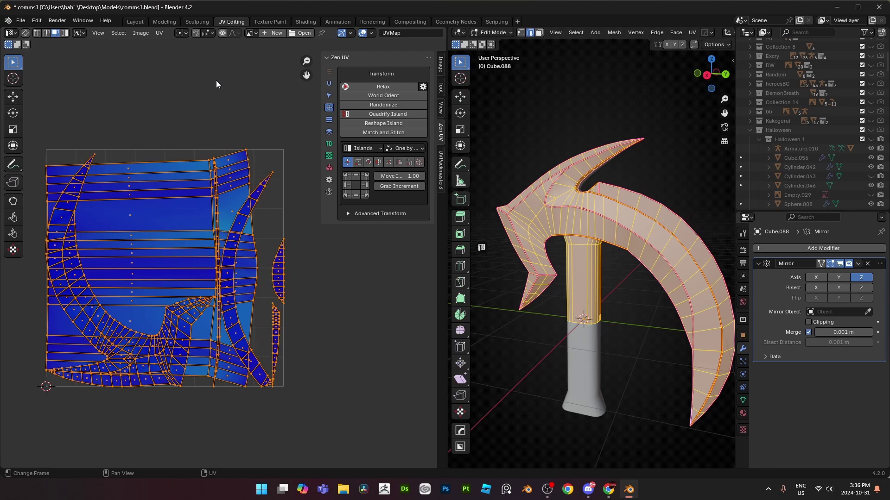
# - Pack the existing UV islands of the blade and handle into the tile with Pack Islands
pyautogui.click(159, 33)
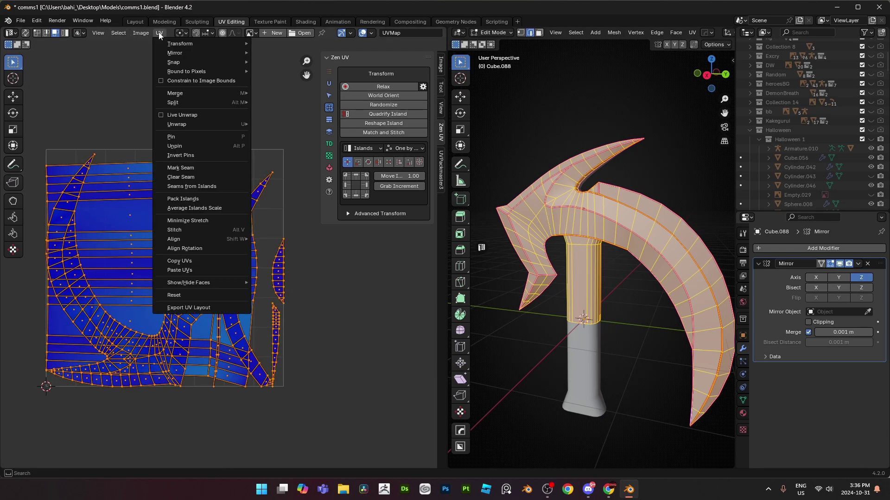
pyautogui.click(187, 199)
pyautogui.click(181, 344)
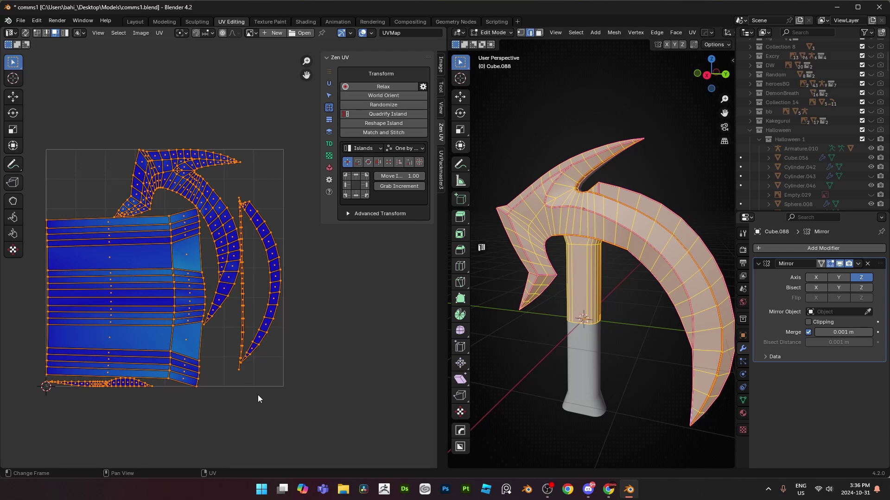
# - Mark another lengthwise seam on the handle so that its UVs split into two halves
pyautogui.click(623, 373)
pyautogui.moveTo(624, 373); pyautogui.dragTo(685, 331, button='middle')
pyautogui.scroll(1, 667, 336)
pyautogui.keyDown('alt'); pyautogui.click(639, 352); pyautogui.keyUp('alt')
pyautogui.moveTo(639, 352); pyautogui.dragTo(574, 345, button='middle')
pyautogui.rightClick(735, 290)
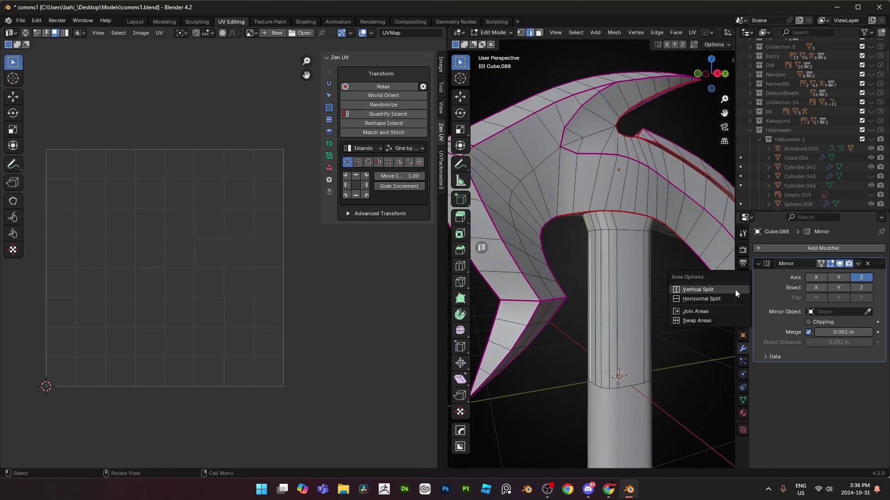
pyautogui.hotkey('ctrl', 'e')
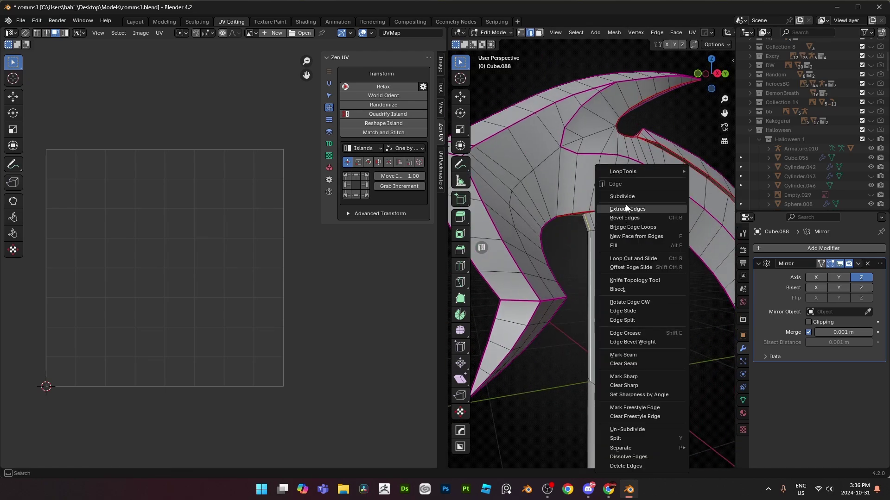
pyautogui.click(640, 353)
# - Select all of the blade and handle geometry and unwrap both meshes together
pyautogui.press('a')
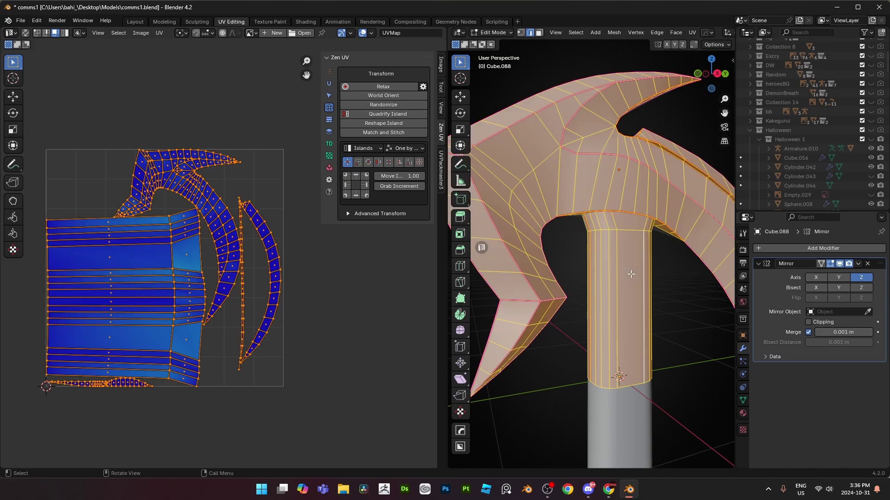
pyautogui.press('u')
pyautogui.click(630, 275)
pyautogui.click(210, 159)
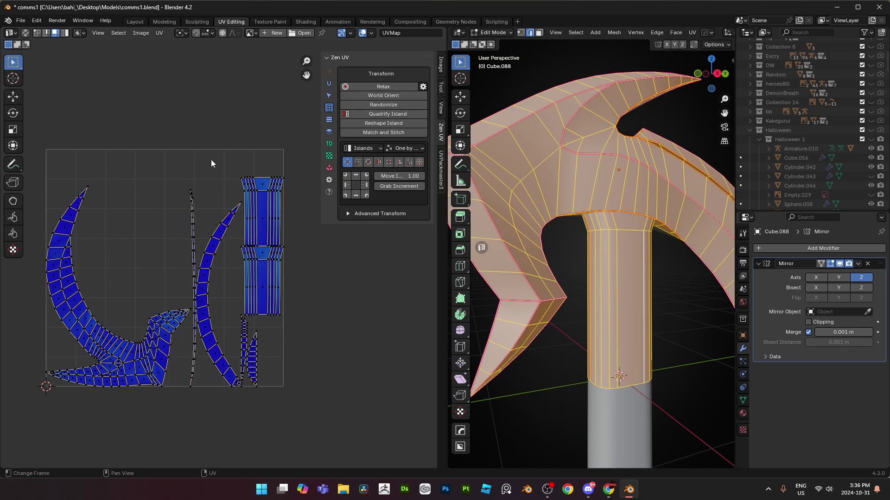
# - Pack all UV islands with the Exact Shape (Concave) method, scaling and rotation enabled, and a 0.001 margin
pyautogui.press('a')
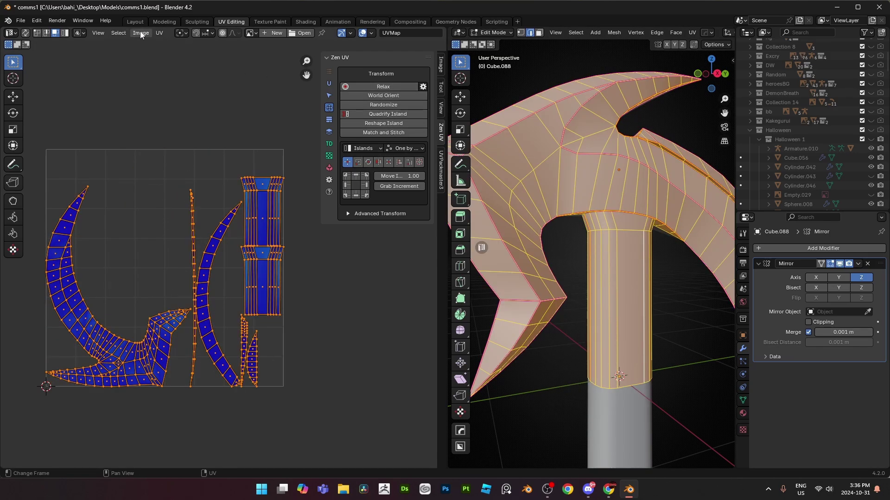
pyautogui.click(158, 32)
pyautogui.click(186, 220)
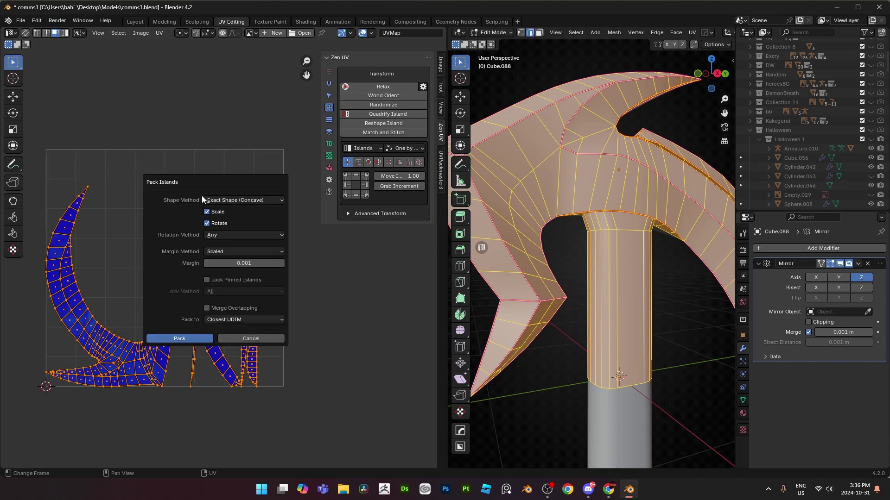
pyautogui.click(199, 342)
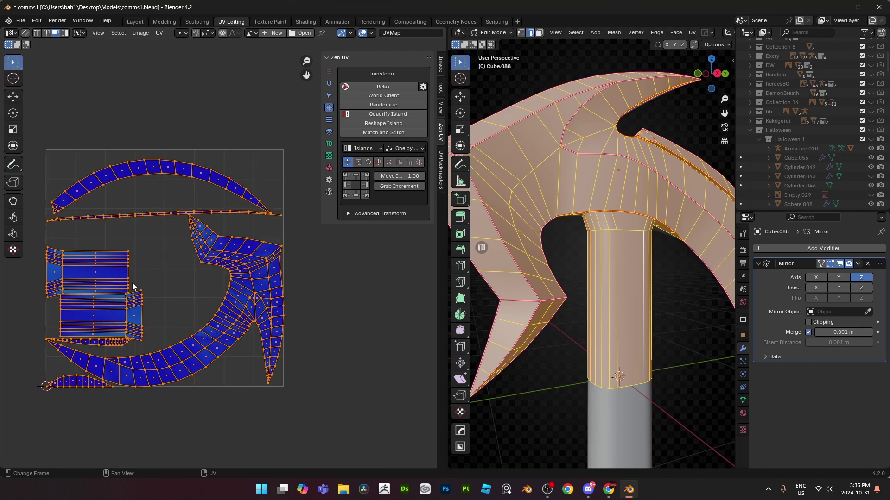
# - Move the upper handle UV island into free space and enlarge both handle islands together
pyautogui.keyDown('alt'); pyautogui.click(113, 281); pyautogui.keyUp('alt')
pyautogui.hotkey('ctrl', 'l')
pyautogui.press('s')
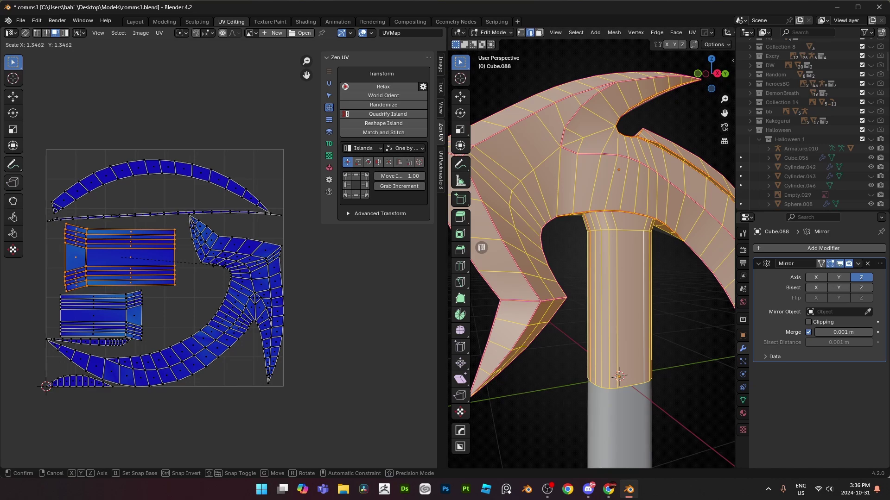
pyautogui.rightClick(217, 265)
pyautogui.press('l')
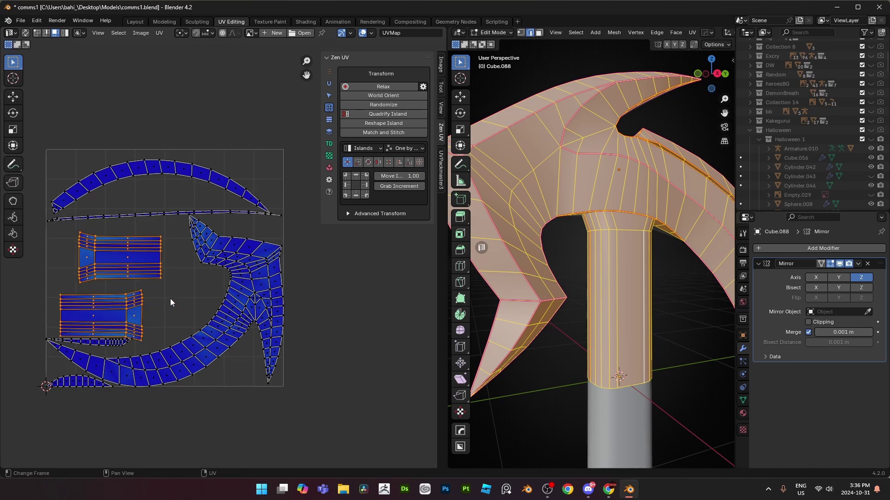
pyautogui.press('s')
pyautogui.click(190, 296)
pyautogui.press('g')
pyautogui.click(194, 299)
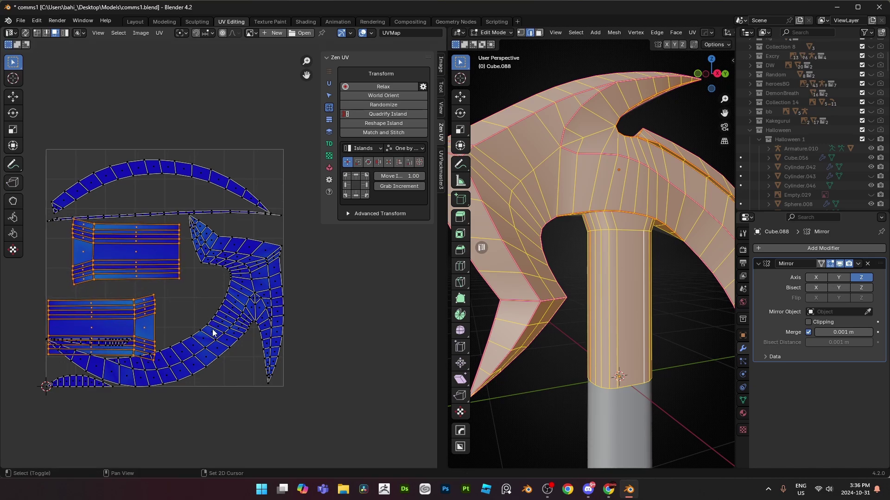
# - Shrink the long thin strip island and place it in the space under the arched island
pyautogui.click(229, 213)
pyautogui.press('l')
pyautogui.keyDown('shift'); pyautogui.moveTo(247, 218); pyautogui.dragTo(249, 217, button='middle'); pyautogui.keyUp('shift')
pyautogui.press('s')
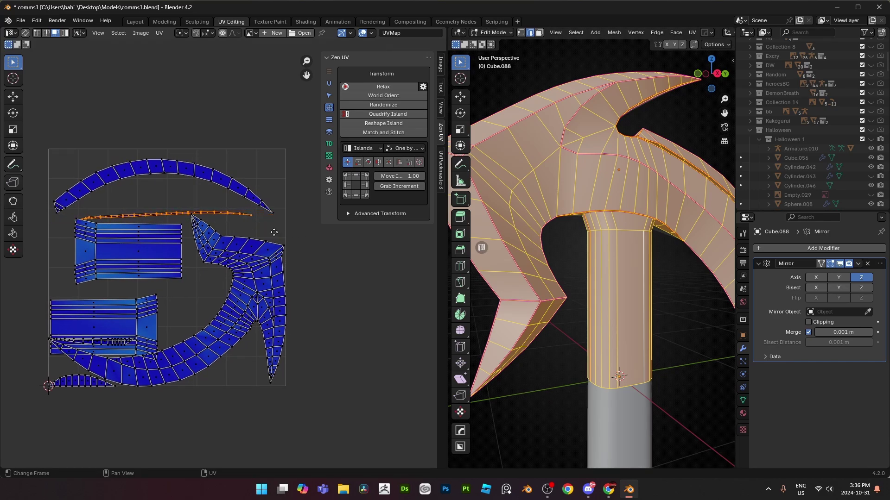
pyautogui.click(249, 221)
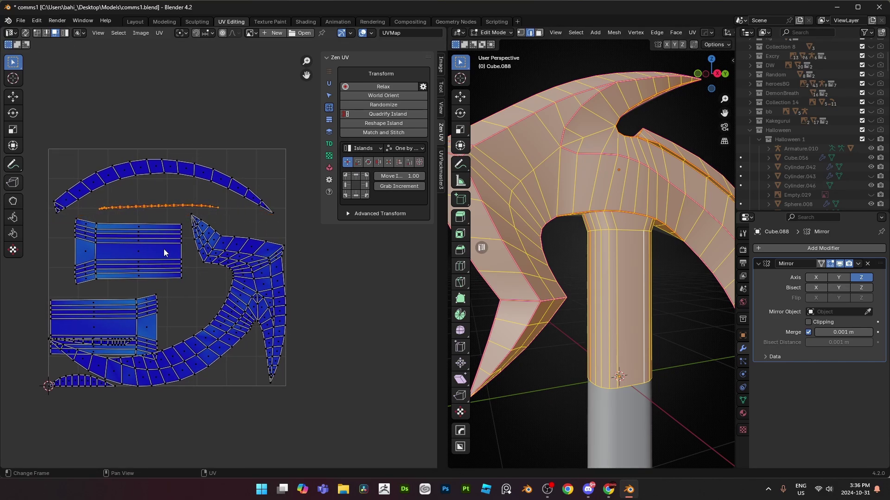
# - Move the short narrow strip island off the lower handle island into the gap between the arched island and the long strip
pyautogui.moveTo(147, 312); pyautogui.dragTo(164, 295, button='middle')
pyautogui.click(137, 326)
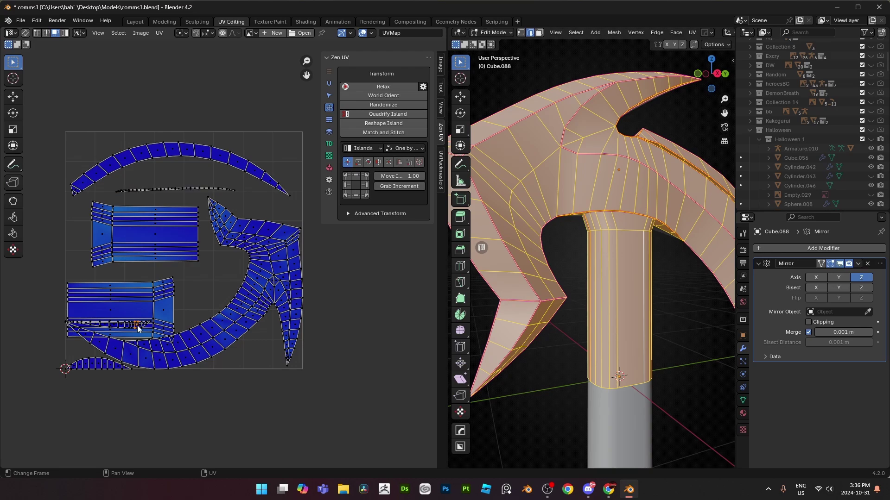
pyautogui.press('g')
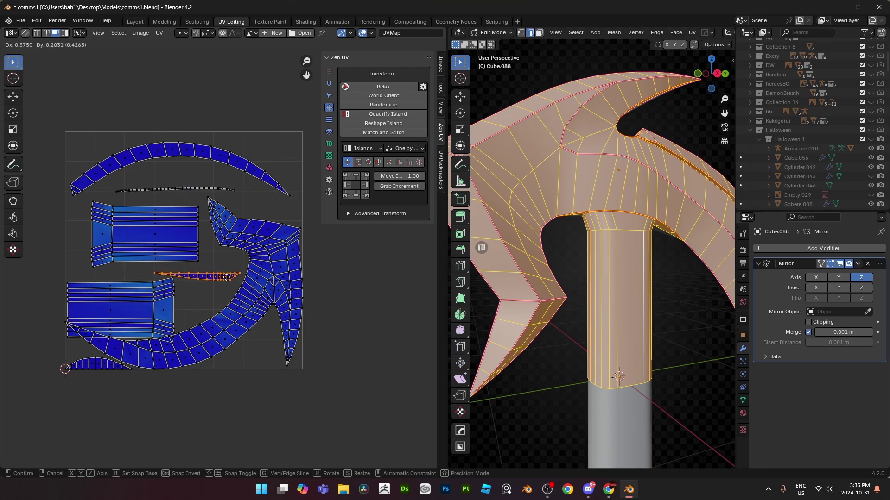
pyautogui.click(208, 175)
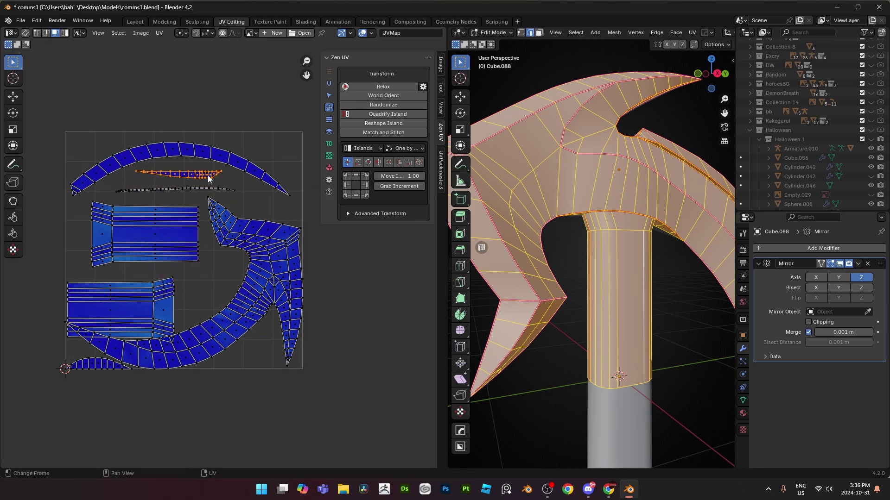
# - Shift the upper handle island toward the tile's left edge and nudge the arched island slightly up and to the right
pyautogui.click(182, 250)
pyautogui.press('g')
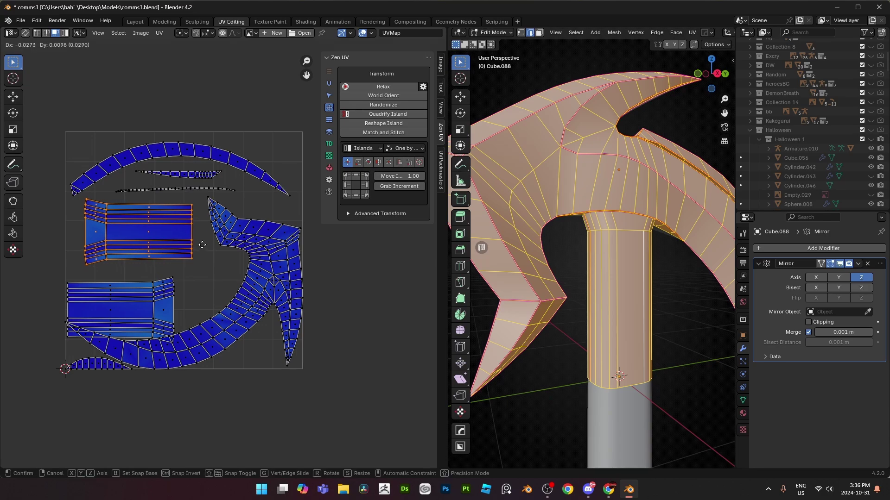
pyautogui.click(197, 258)
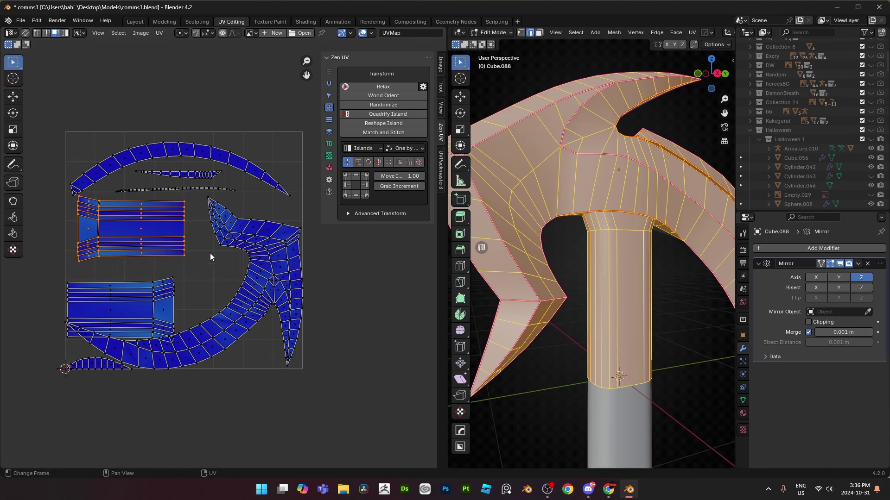
pyautogui.click(244, 171)
pyautogui.press('g')
pyautogui.click(274, 143)
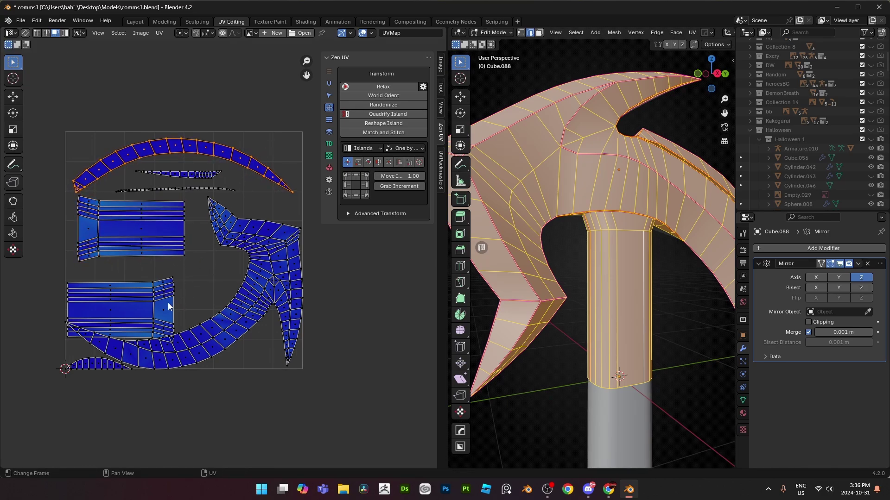
# - Move the lower handle island directly beneath the upper one, clear of the curved blade island
pyautogui.click(166, 302)
pyautogui.press('g')
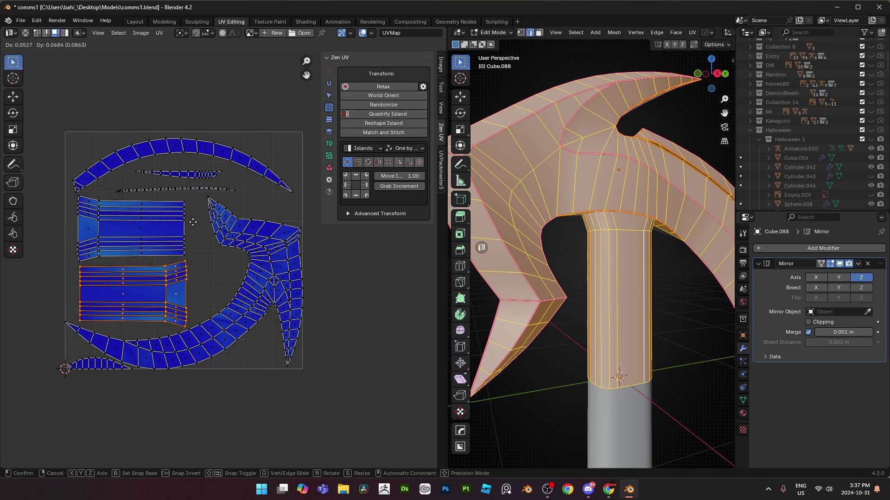
pyautogui.click(193, 218)
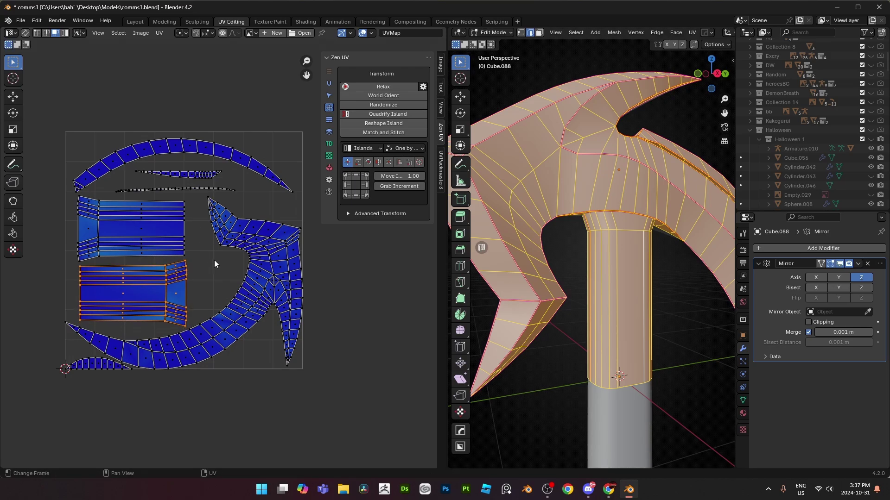
pyautogui.scroll(-2, 215, 260)
pyautogui.scroll(2, 210, 265)
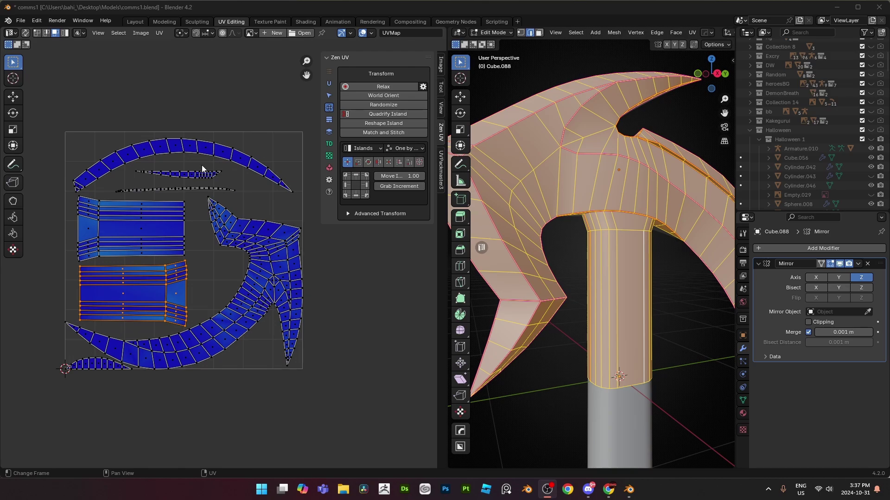
# - Select both handle islands and nudge them together within the gap inside the blade's curve
pyautogui.scroll(1, 207, 267)
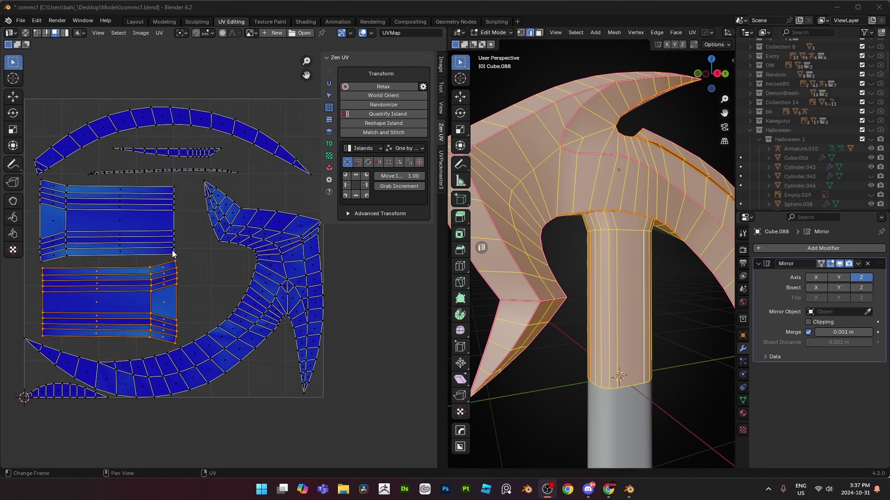
pyautogui.moveTo(125, 236); pyautogui.dragTo(158, 232, button='middle')
pyautogui.keyDown('shift'); pyautogui.click(141, 238); pyautogui.keyUp('shift')
pyautogui.click(188, 227)
pyautogui.press('g')
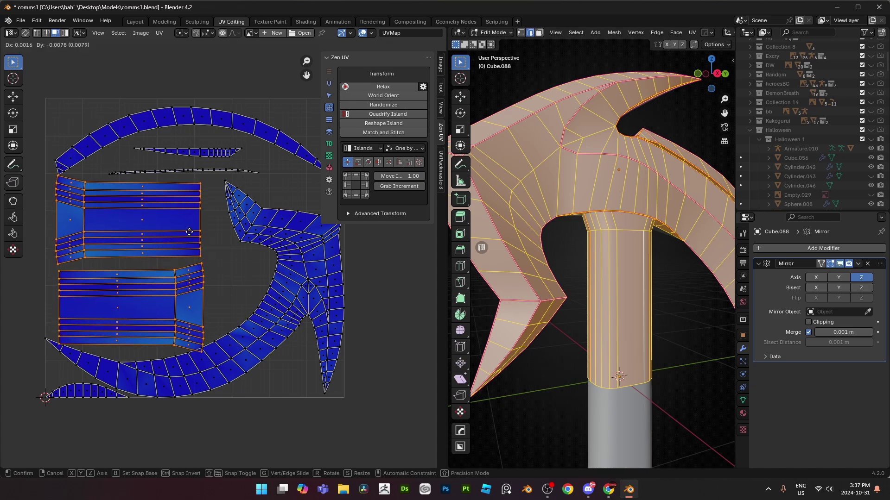
# - Scale and reposition the two rectangular handle UV islands together in the open space inside the curved blade island
pyautogui.click(186, 235)
pyautogui.press('s')
pyautogui.click(232, 249)
pyautogui.press('g')
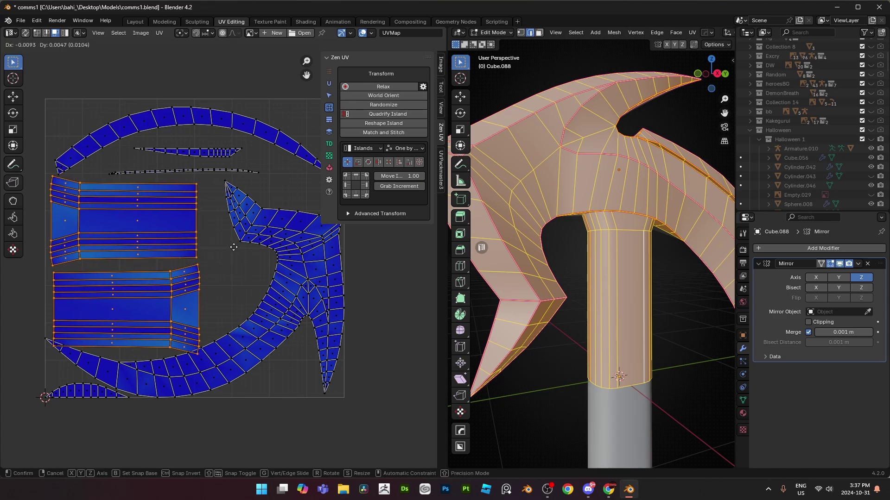
pyautogui.click(230, 246)
# - Move only the lower handle UV island further into the hollow of the curved blade island, below the upper handle island
pyautogui.click(187, 289)
pyautogui.hotkey('ctrl', 'l')
pyautogui.press('g')
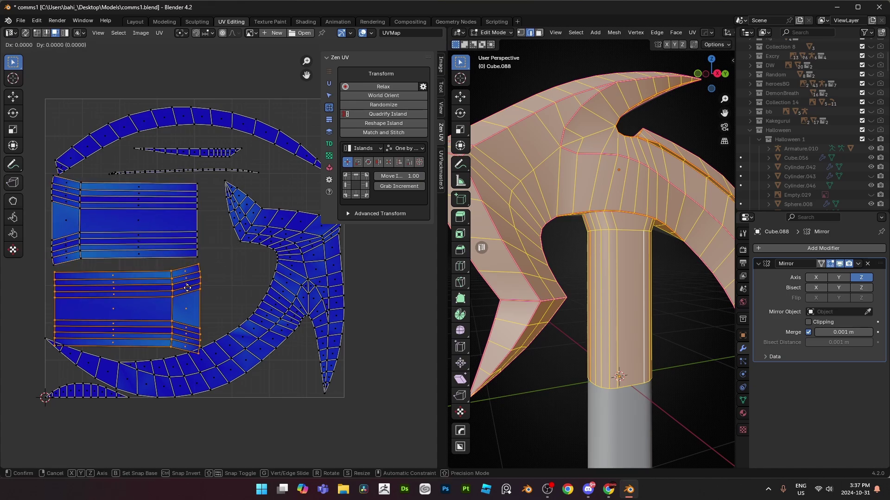
pyautogui.click(320, 250)
pyautogui.press('g')
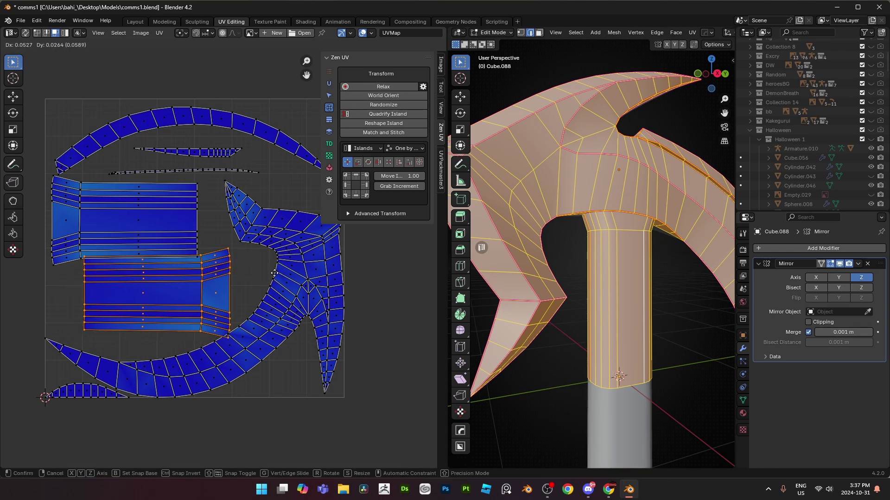
pyautogui.click(215, 320)
# - Try to straighten the lower handle UV island with Quadrify Island
pyautogui.moveTo(214, 321); pyautogui.dragTo(175, 272, button='middle')
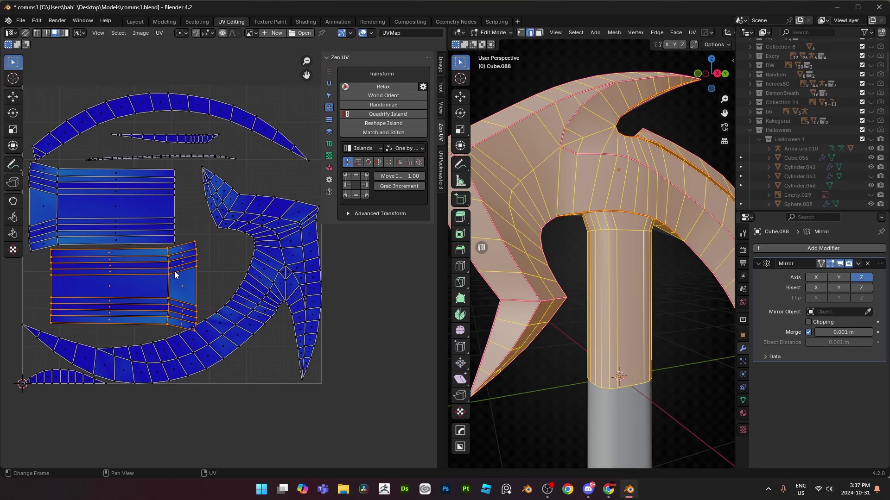
pyautogui.click(378, 114)
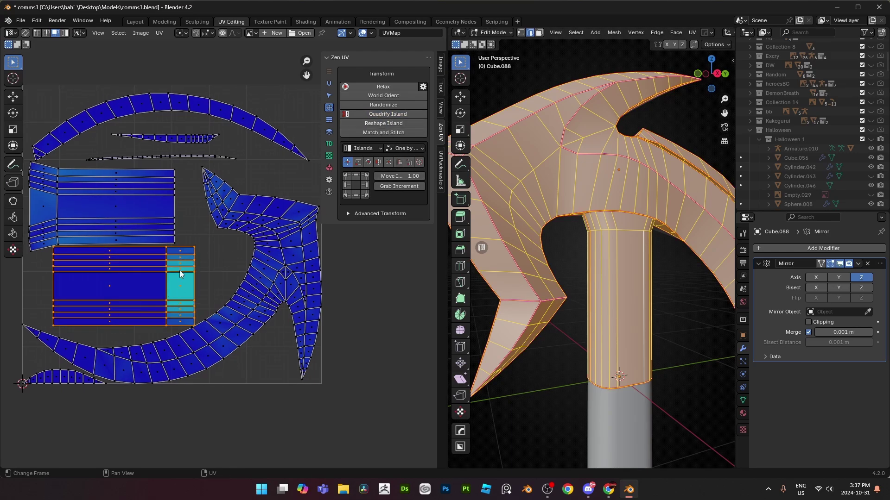
pyautogui.hotkey('ctrl', 'z')
# - Nudge the lower handle UV island within the gap between the upper handle island and the curved blade
pyautogui.press('g')
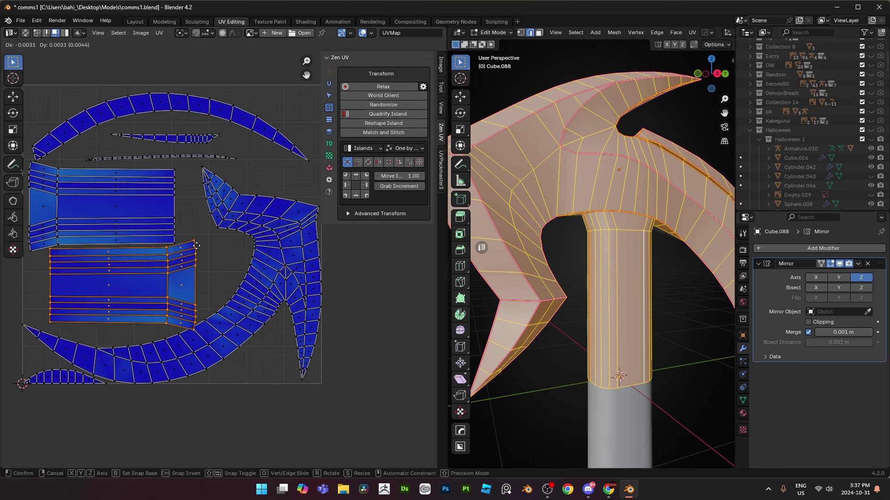
pyautogui.click(205, 235)
pyautogui.moveTo(193, 268); pyautogui.dragTo(236, 282, button='middle')
# - Rotate the large arc-shaped UV island slightly clockwise along the upper edge of the UV tile
pyautogui.moveTo(245, 166)
pyautogui.keyDown('shift'); pyautogui.mouseDown(button='middle')
pyautogui.moveTo(211, 196)
pyautogui.moveTo(237, 177)
pyautogui.mouseUp(button='middle'); pyautogui.keyUp('shift')
pyautogui.click(240, 161)
pyautogui.scroll(-1, 246, 174)
pyautogui.press('r')
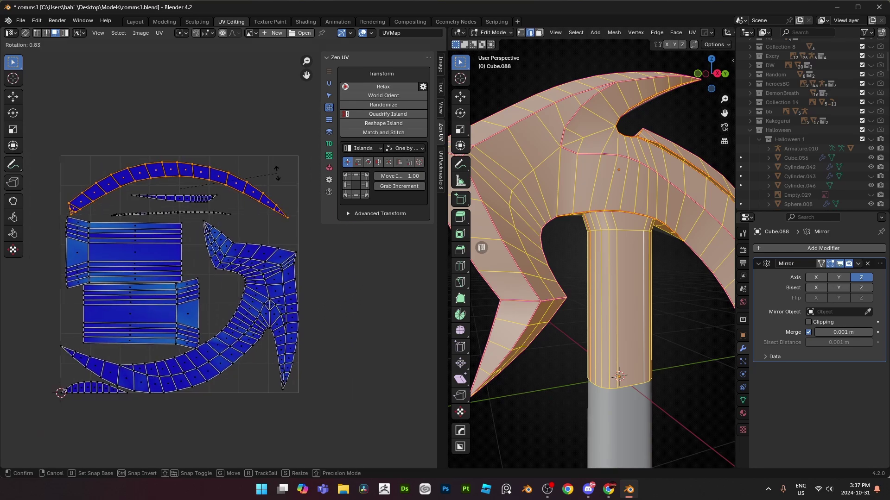
pyautogui.click(279, 190)
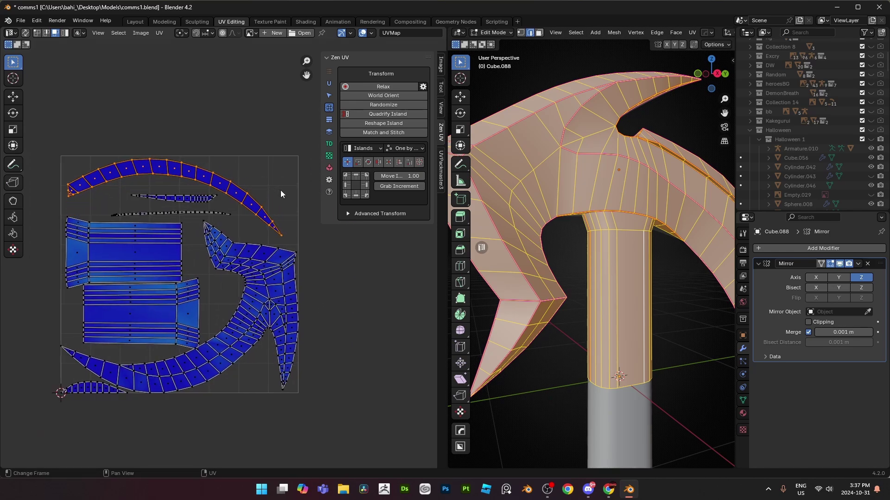
# - Move the two thin sliver UV islands together up and to the left, closer beneath the large arc
pyautogui.click(192, 197)
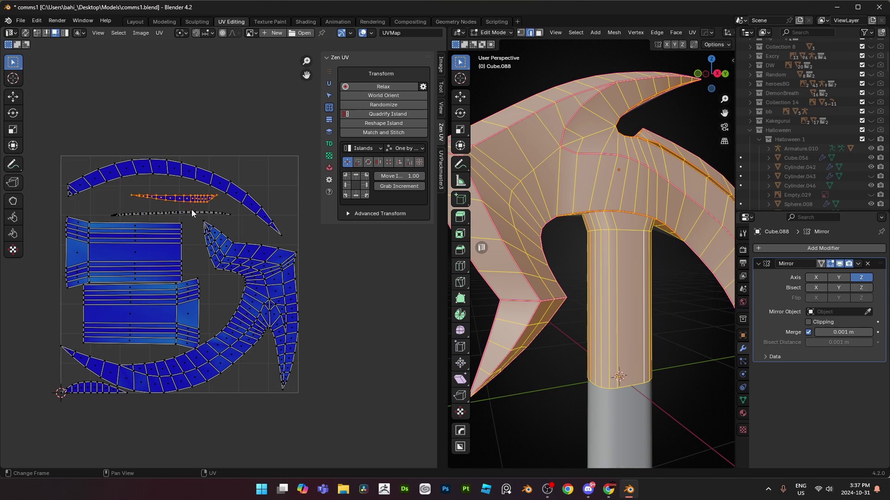
pyautogui.keyDown('shift'); pyautogui.click(192, 213); pyautogui.keyUp('shift')
pyautogui.press('g')
pyautogui.click(198, 202)
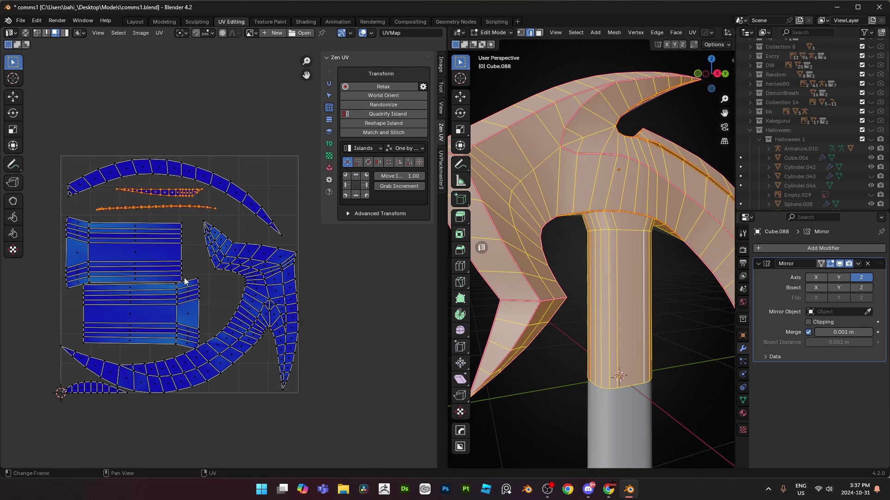
# - Shift the whole upper handle UV island slightly upward toward the thin strip island
pyautogui.click(169, 258)
pyautogui.press('l')
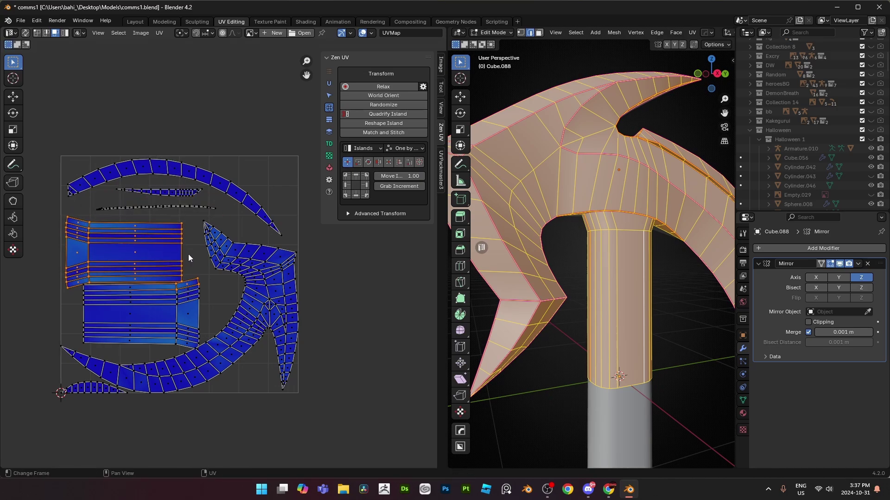
pyautogui.click(188, 255)
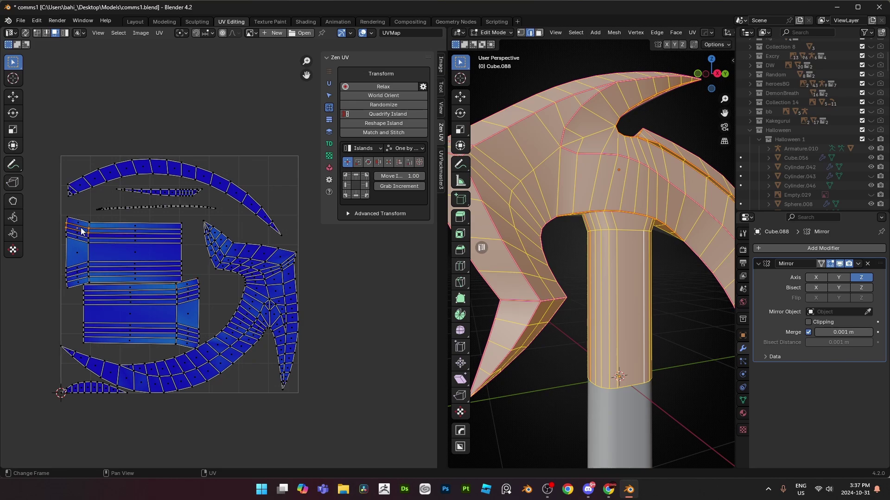
pyautogui.press('l')
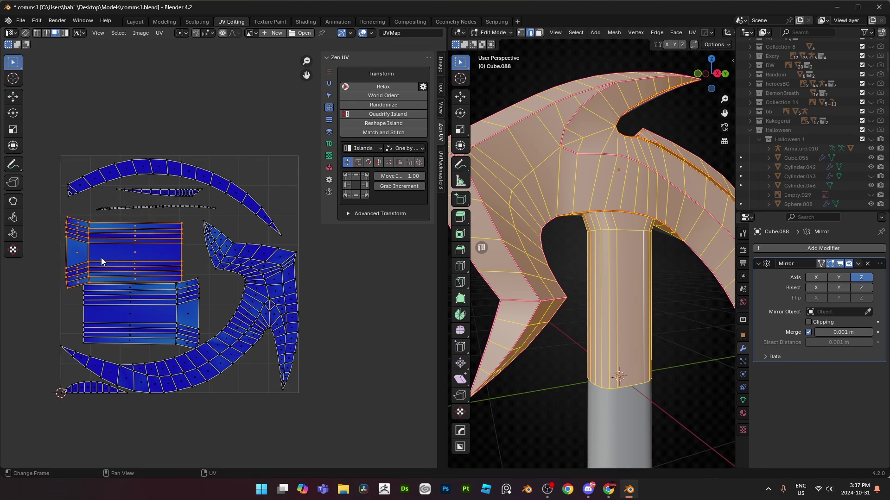
pyautogui.press('g')
pyautogui.click(103, 251)
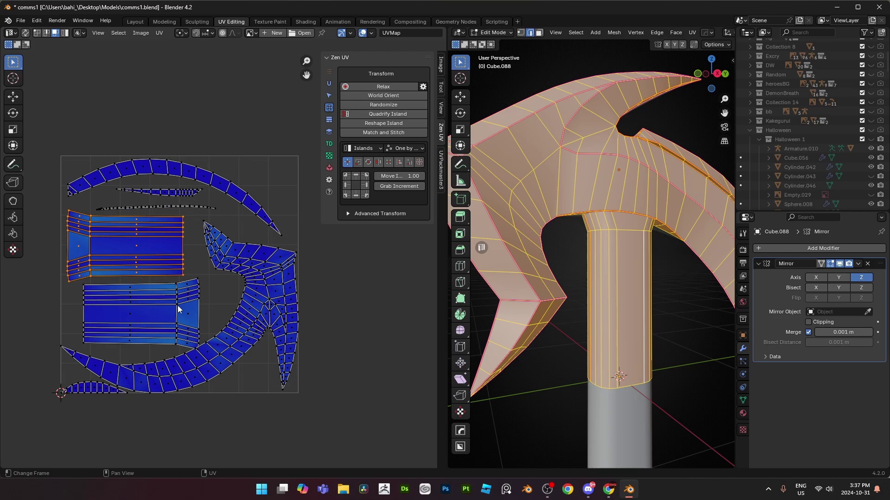
# - Move the lower handle UV island upward, closer to the upper handle island
pyautogui.click(188, 333)
pyautogui.press('l')
pyautogui.press('g')
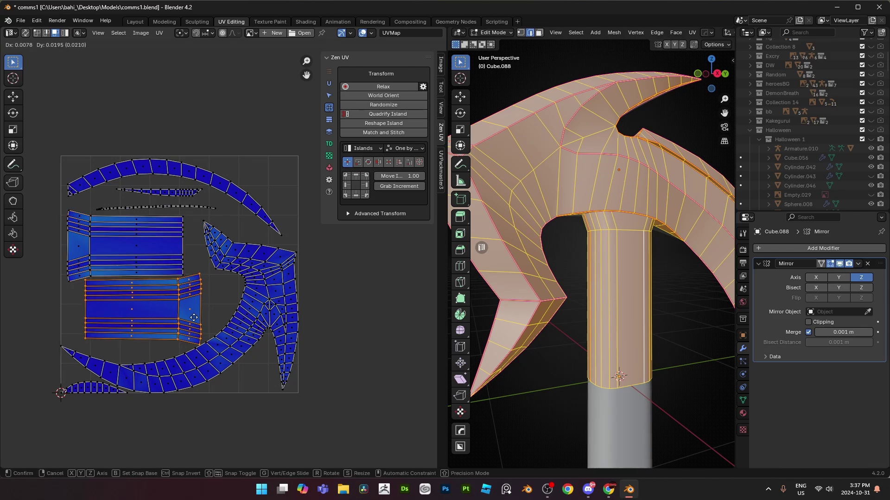
pyautogui.click(192, 318)
# - Fine-tune the lower handle UV island's position to balance the gaps to its neighbouring islands
pyautogui.scroll(3, 193, 318)
pyautogui.click(155, 222)
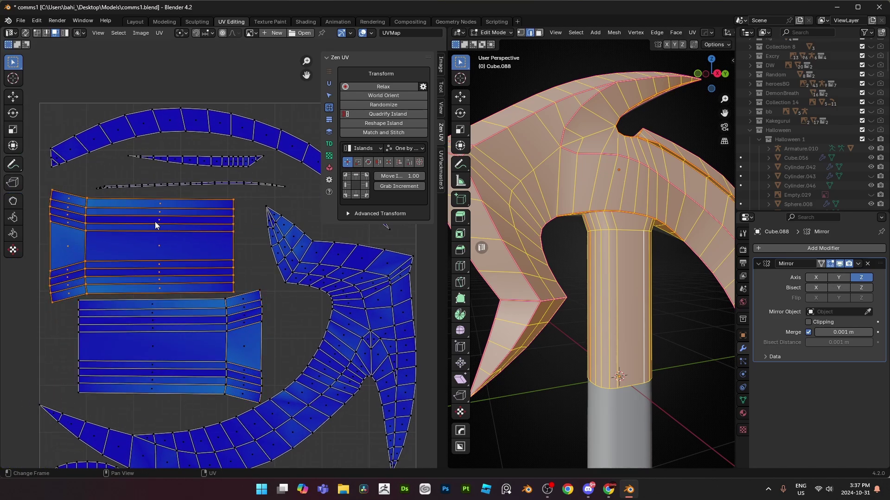
pyautogui.scroll(-2, 155, 221)
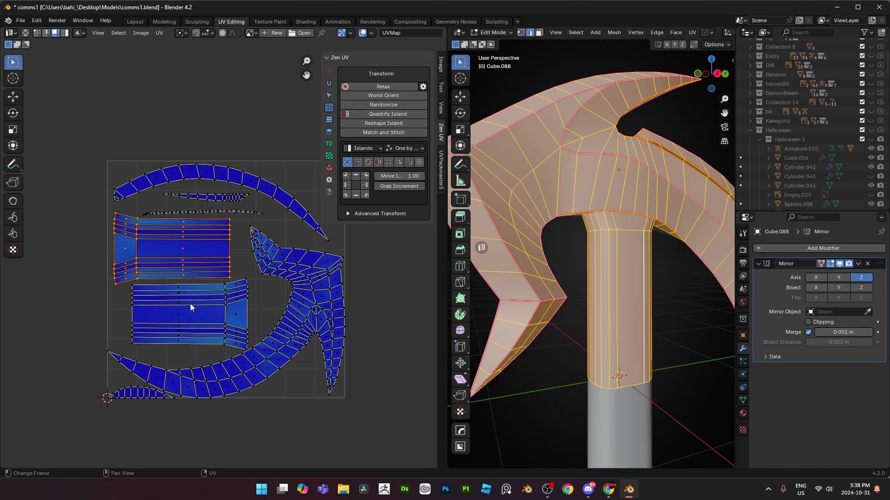
pyautogui.scroll(1, 190, 307)
pyautogui.click(229, 302)
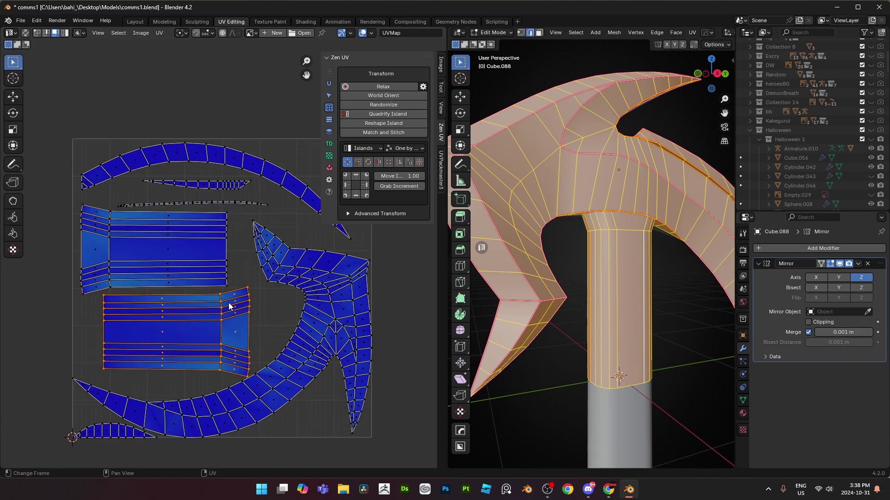
pyautogui.press('g')
pyautogui.click(230, 309)
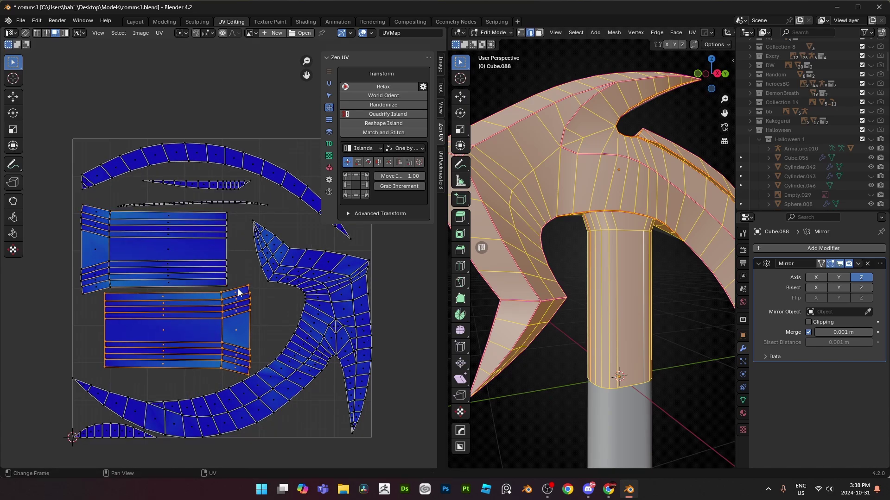
# - Rotate and reposition the thinnest strip UV island so it sits between the small sliver and the upper handle island
pyautogui.click(193, 203)
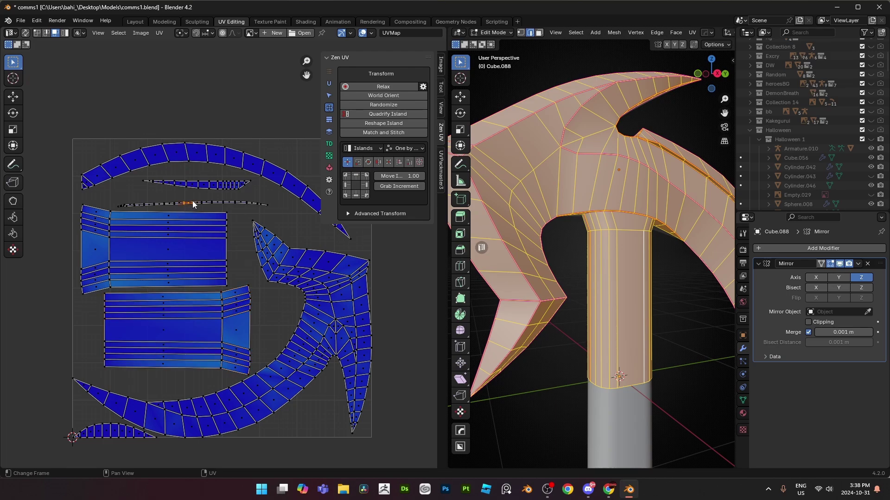
pyautogui.moveTo(235, 217); pyautogui.dragTo(201, 220, button='middle')
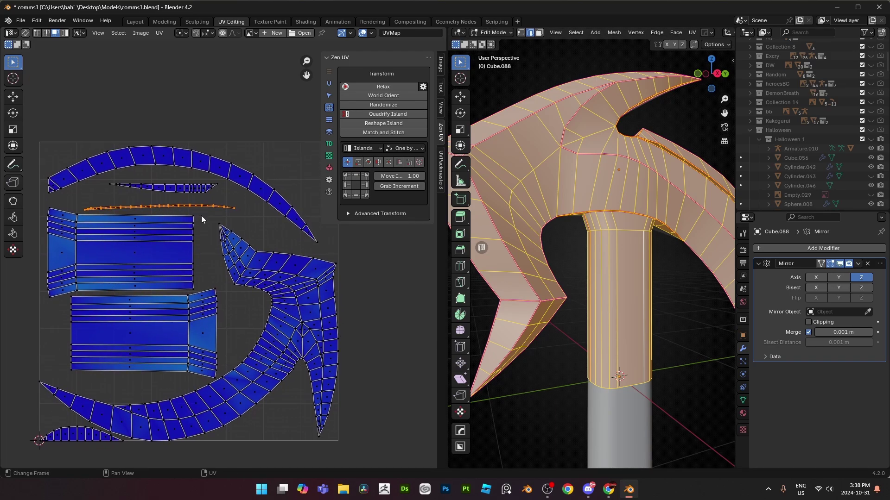
pyautogui.press('r')
pyautogui.click(249, 215)
pyautogui.press('g')
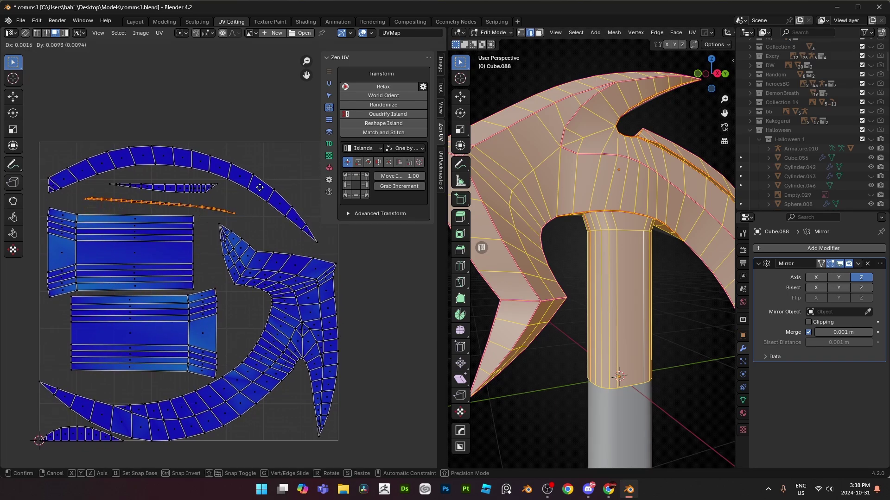
pyautogui.click(255, 200)
pyautogui.press('r')
pyautogui.click(254, 160)
pyautogui.press('g')
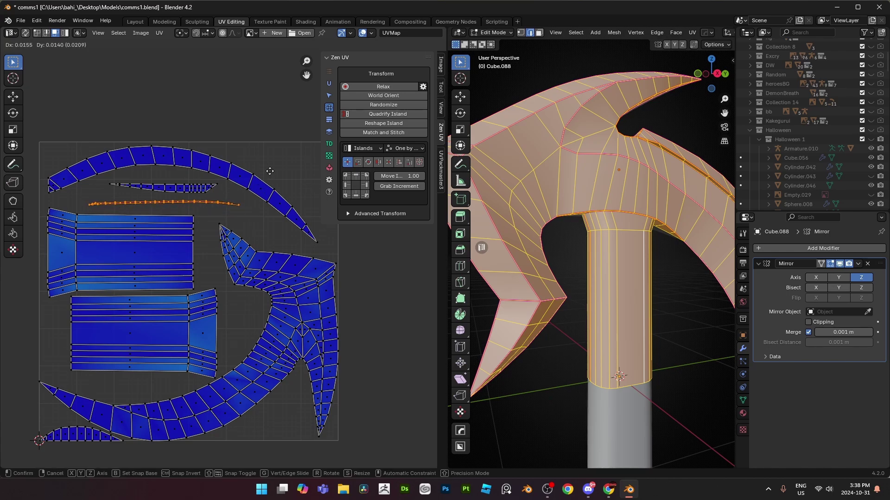
pyautogui.click(256, 151)
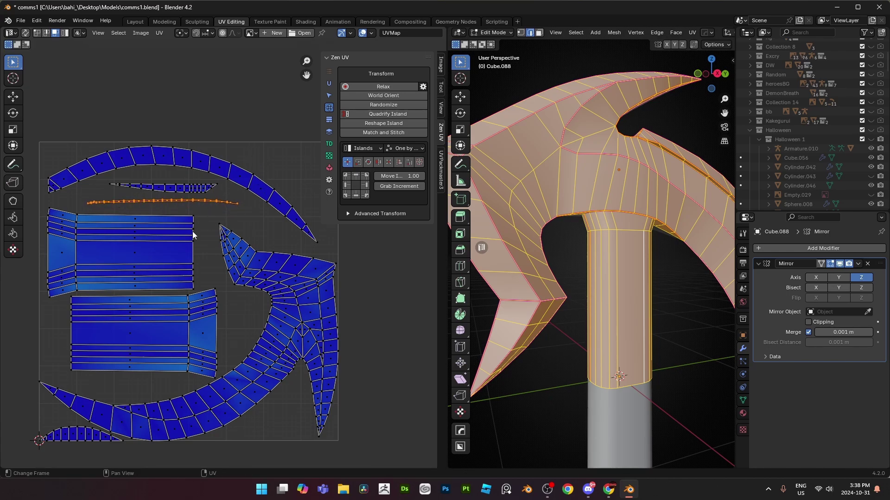
# - Move the upper handle UV island up, closer beneath the thin strip island
pyautogui.hotkey('alt', 'a')
pyautogui.press('l')
pyautogui.press('g')
pyautogui.click(137, 233)
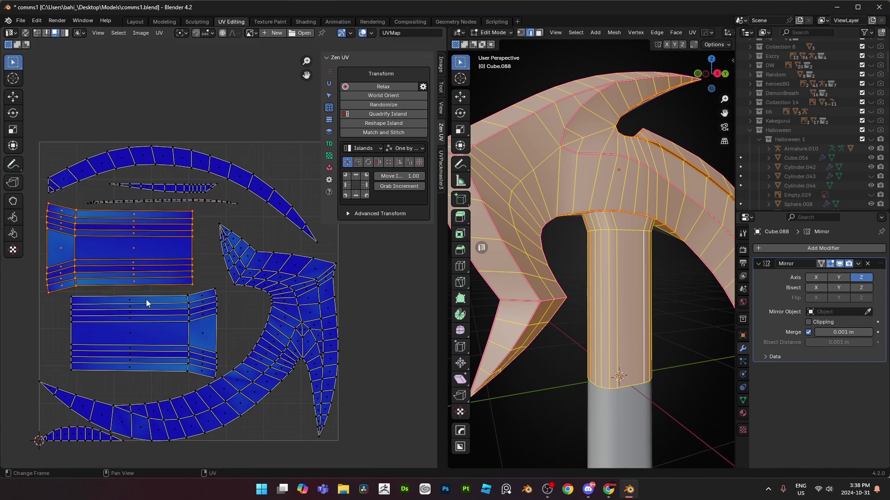
# - Move the lower handle UV island up to follow the upper handle island
pyautogui.hotkey('alt', 'a')
pyautogui.press('l')
pyautogui.press('g')
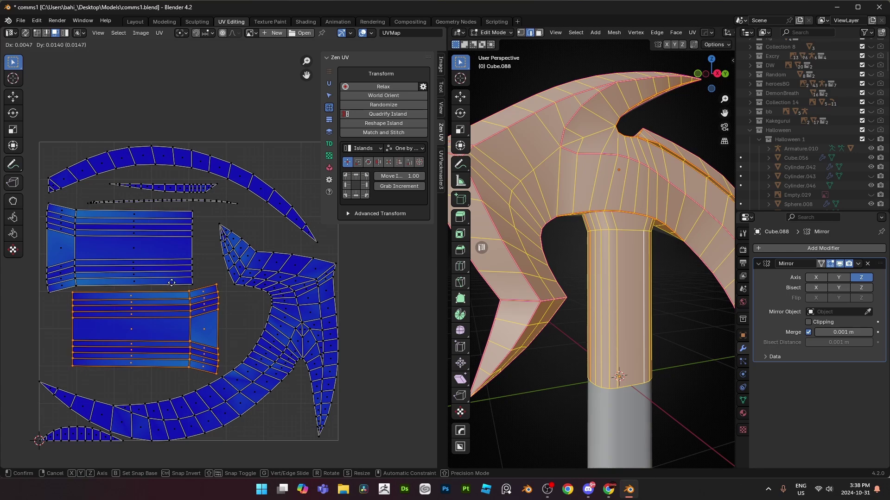
pyautogui.click(172, 283)
# - Return to the Layout workspace in Object Mode and save the file
pyautogui.click(138, 22)
pyautogui.scroll(-4, 463, 238)
pyautogui.click(471, 245)
pyautogui.hotkey('ctrl', 's')
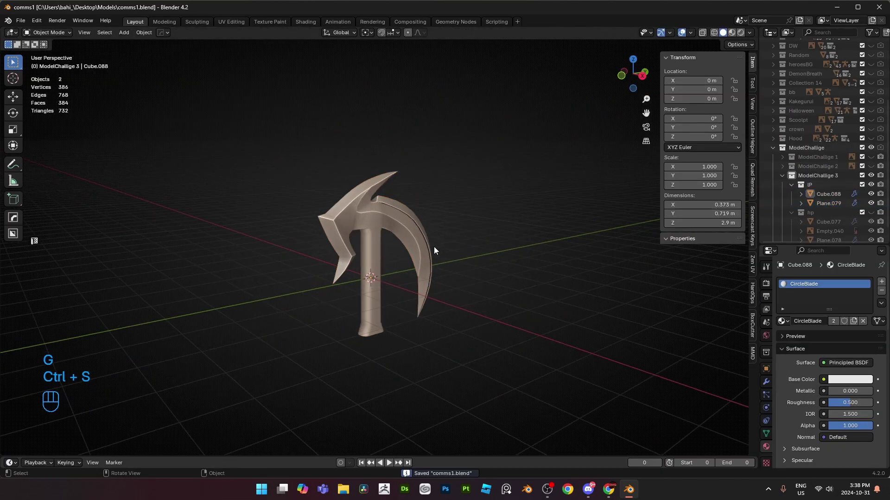
# - Select the handle and inspect its Mirror modifier, its editable mesh and its isolated view
pyautogui.moveTo(434, 251); pyautogui.dragTo(426, 255, button='middle')
pyautogui.click(372, 260)
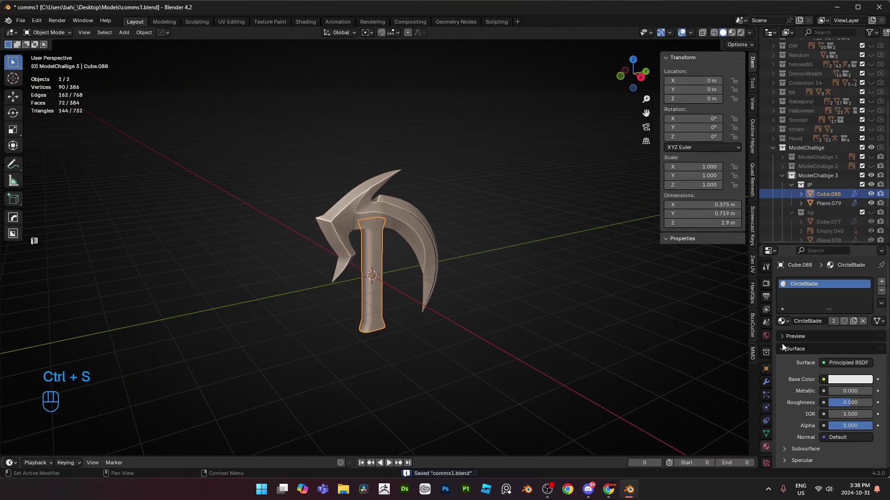
pyautogui.click(765, 382)
pyautogui.moveTo(518, 297); pyautogui.dragTo(523, 296, button='middle')
pyautogui.scroll(2, 378, 264)
pyautogui.press('Tab')
pyautogui.press('Tab')
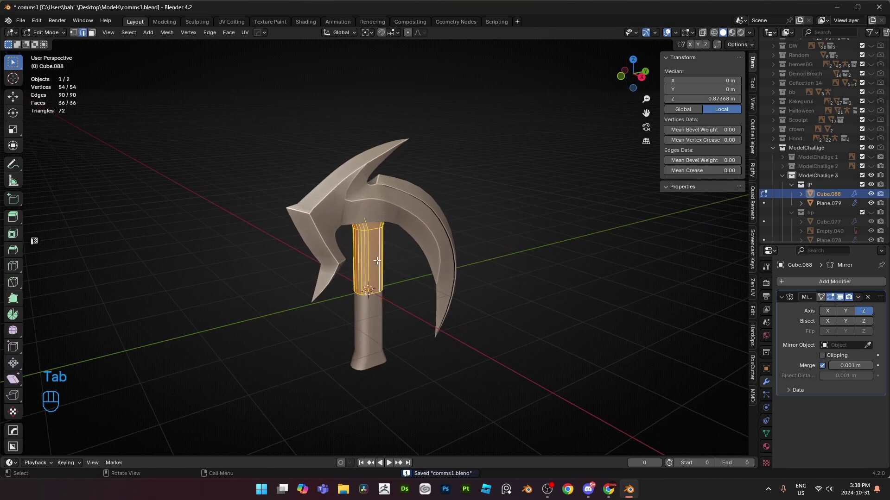
pyautogui.press('/')
pyautogui.press('/')
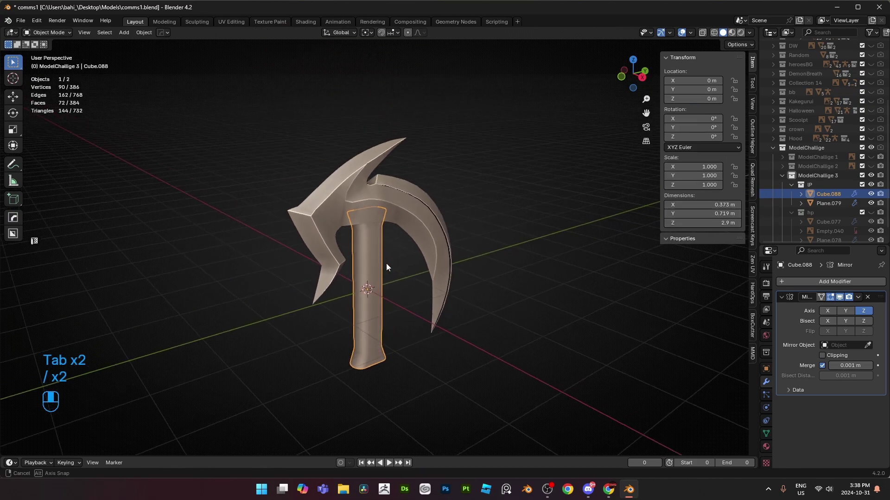
# - Select the blade together with the handle and export both objects to a model file
pyautogui.keyDown('shift'); pyautogui.click(410, 216); pyautogui.keyUp('shift')
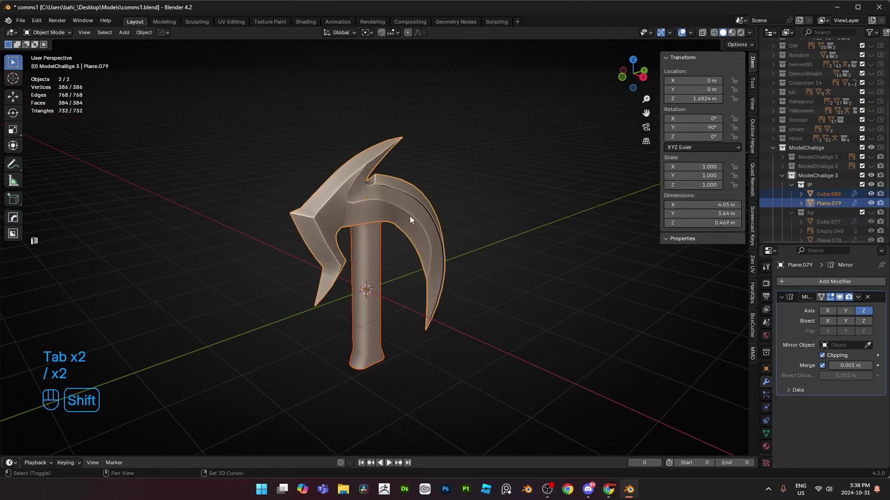
pyautogui.click(36, 20)
pyautogui.click(22, 21)
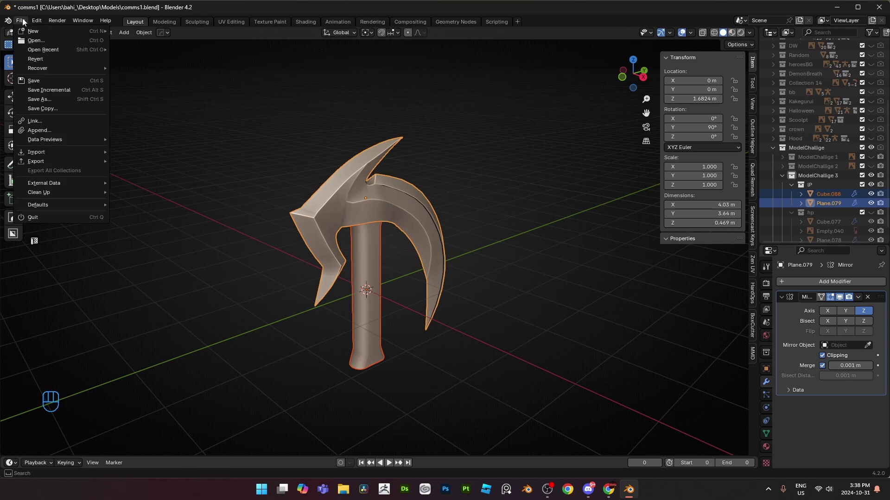
pyautogui.moveTo(43, 160)
pyautogui.click(154, 224)
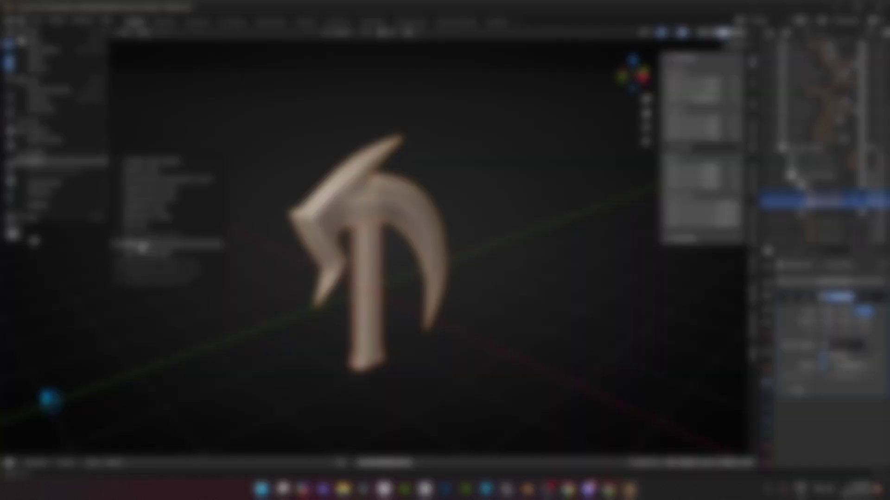
pyautogui.click(345, 177)
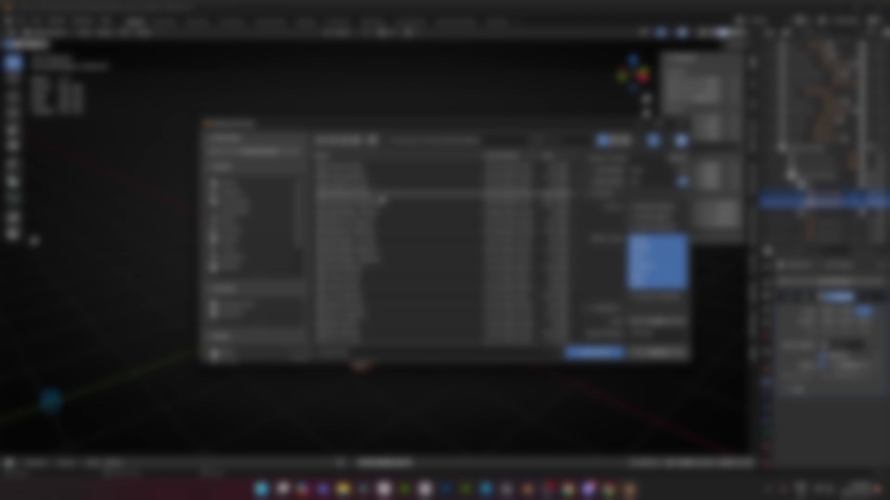
pyautogui.click(385, 213)
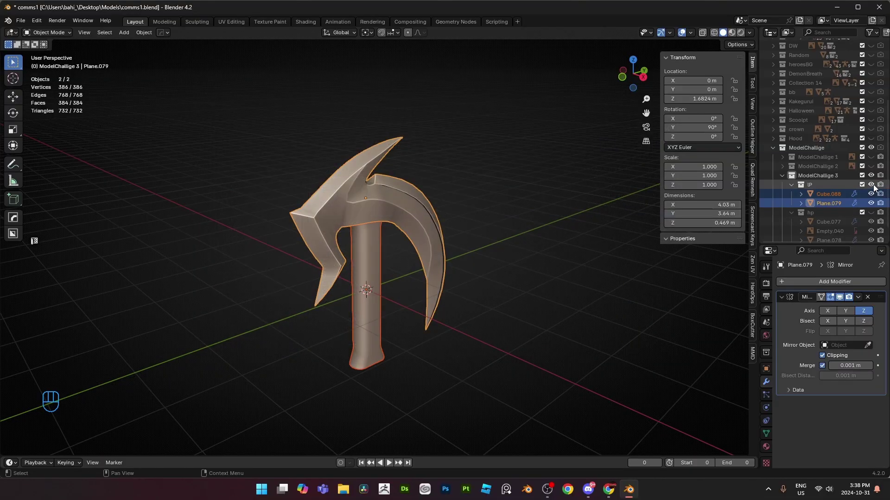
# - Hide the low-poly collection so the high-poly weapon shows, and inspect the high-poly handle's mesh
pyautogui.click(871, 184)
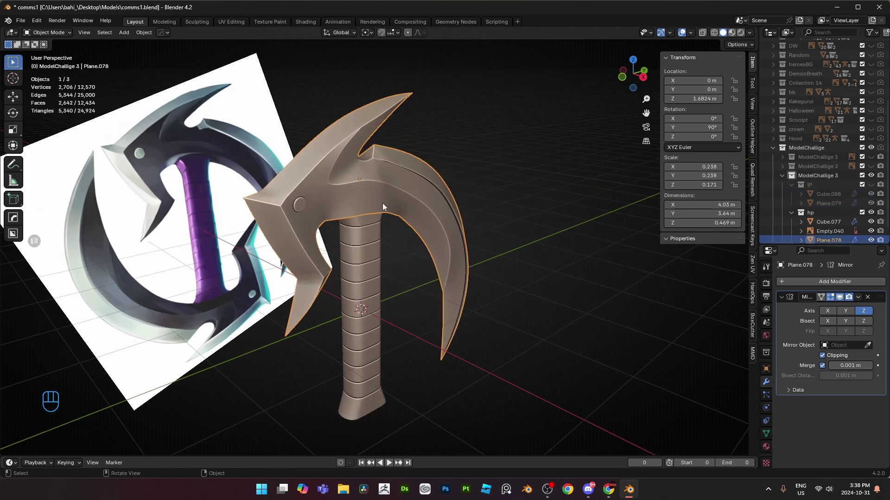
pyautogui.click(375, 274)
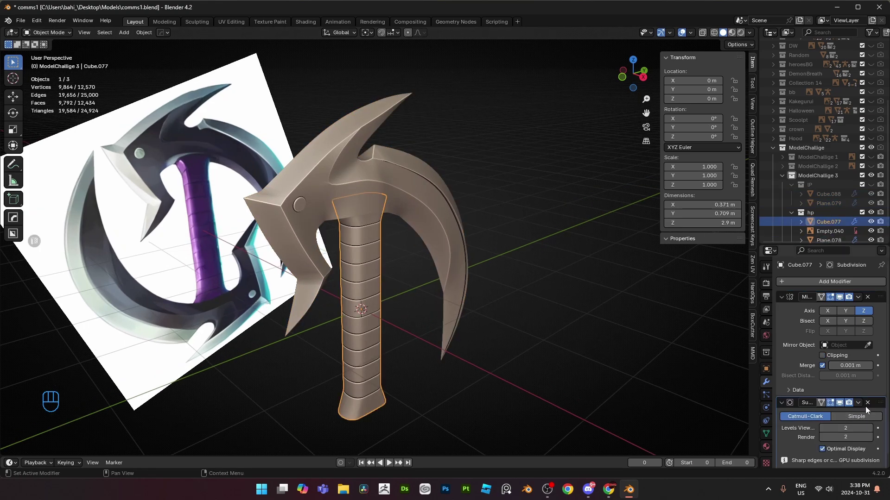
pyautogui.press('Tab')
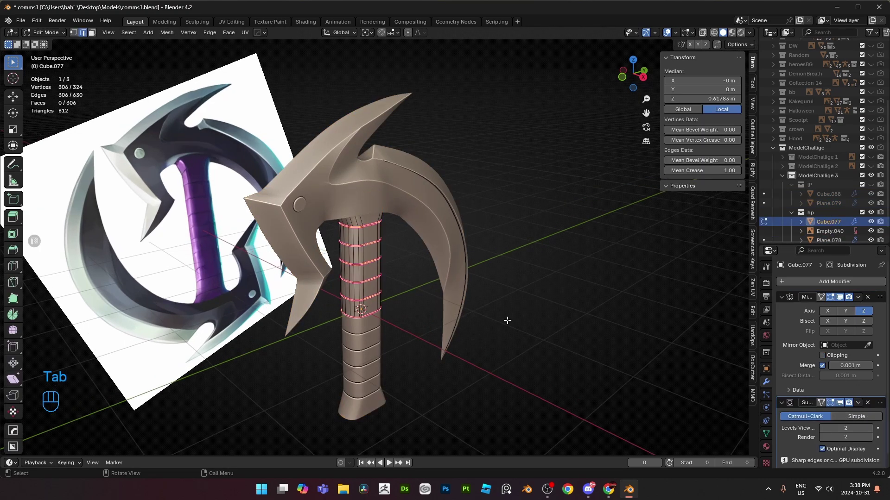
pyautogui.press('Tab')
pyautogui.keyDown('shift'); pyautogui.moveTo(558, 322); pyautogui.dragTo(562, 225, button='middle'); pyautogui.keyUp('shift')
pyautogui.scroll(5, 396, 268)
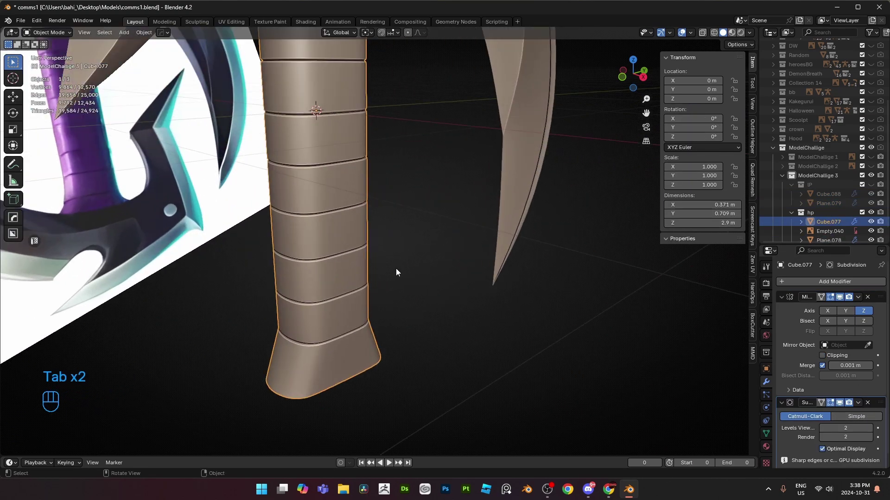
# - Apply the high-poly handle's Subdivision modifier and save the file
pyautogui.click(858, 403)
pyautogui.click(857, 411)
pyautogui.scroll(-4, 434, 192)
pyautogui.keyDown('shift'); pyautogui.moveTo(434, 192); pyautogui.dragTo(479, 311, button='middle'); pyautogui.keyUp('shift')
pyautogui.scroll(-2, 480, 311)
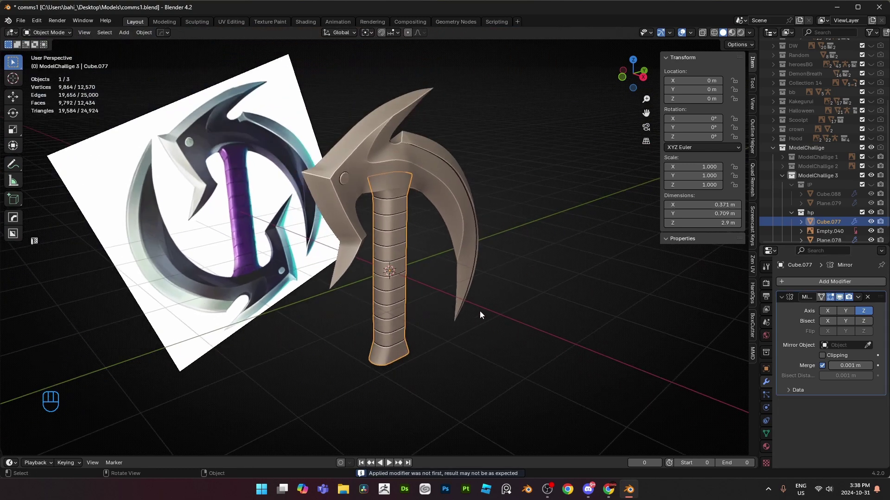
pyautogui.hotkey('ctrl', 's')
# - Select the high-poly blade together with the high-poly handle and export both, overwriting the existing high-poly model file
pyautogui.moveTo(394, 248); pyautogui.dragTo(383, 186, button='middle')
pyautogui.click(370, 200)
pyautogui.click(384, 182)
pyautogui.press('g')
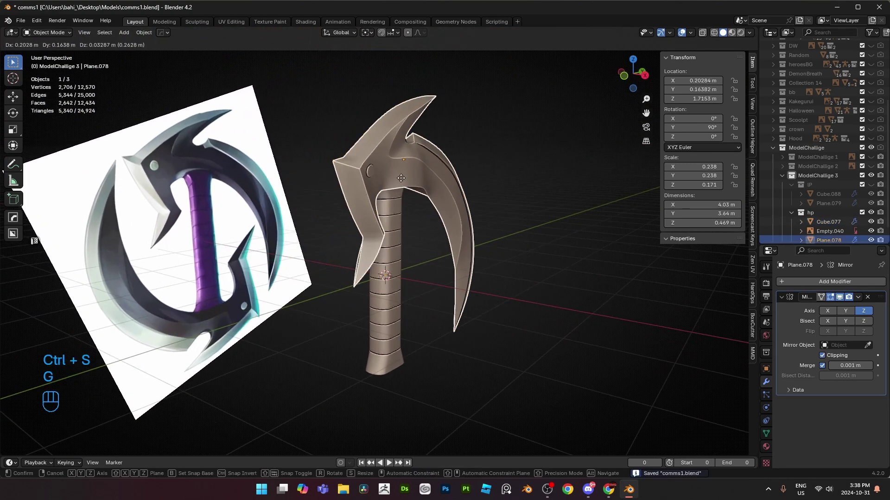
pyautogui.click(401, 178)
pyautogui.keyDown('shift'); pyautogui.click(377, 249); pyautogui.keyUp('shift')
pyautogui.moveTo(459, 249); pyautogui.dragTo(461, 223, button='middle')
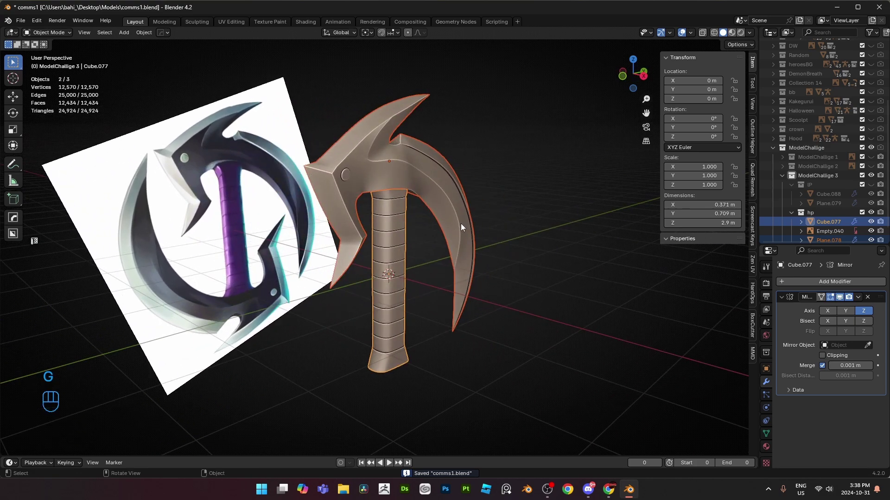
pyautogui.click(22, 20)
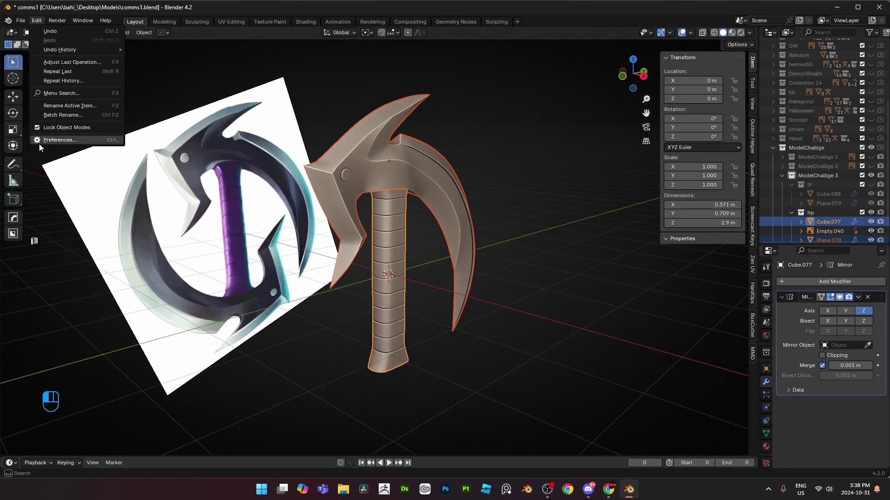
pyautogui.moveTo(47, 162)
pyautogui.click(145, 184)
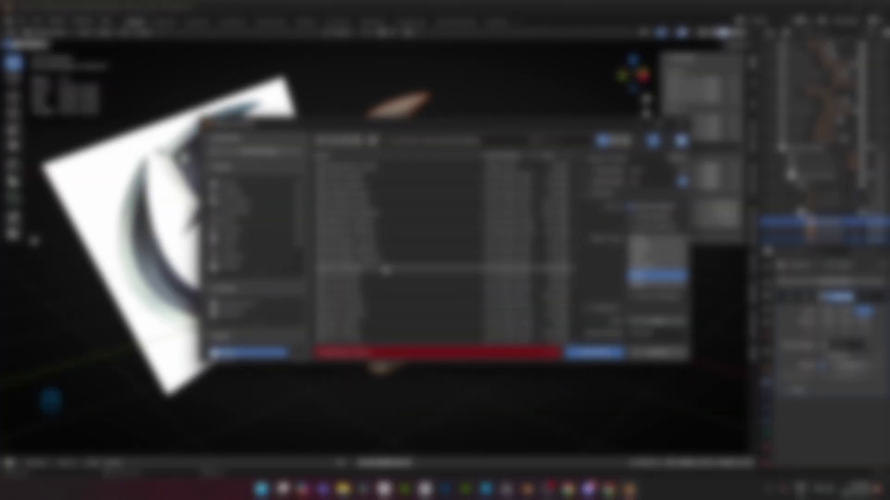
pyautogui.click(348, 213)
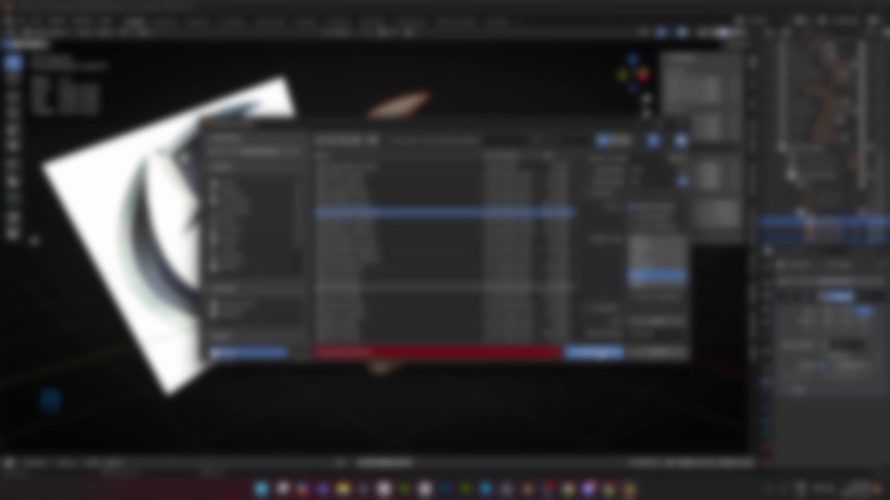
pyautogui.click(594, 353)
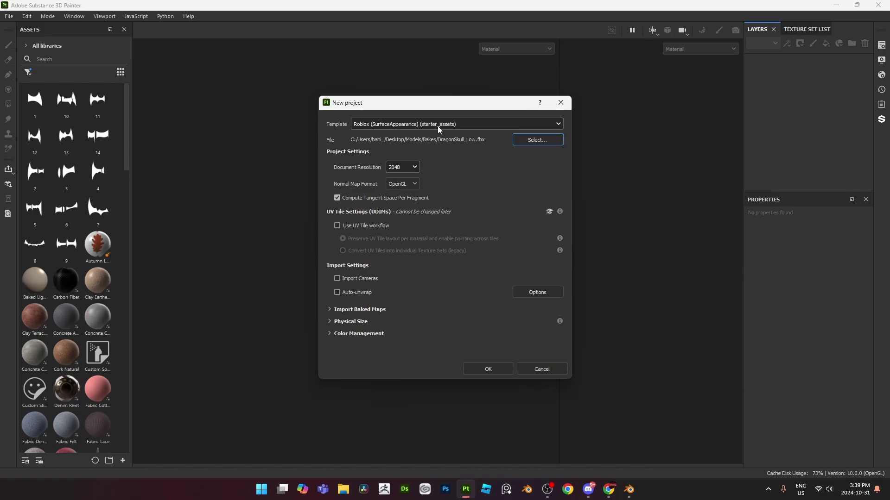
# - In Substance 3D Painter, create a 2048 OpenGL project from DragonSkull_Low.fbx using the Roblox (SurfaceAppearance) template, and inspect the weapon
pyautogui.press('Return')
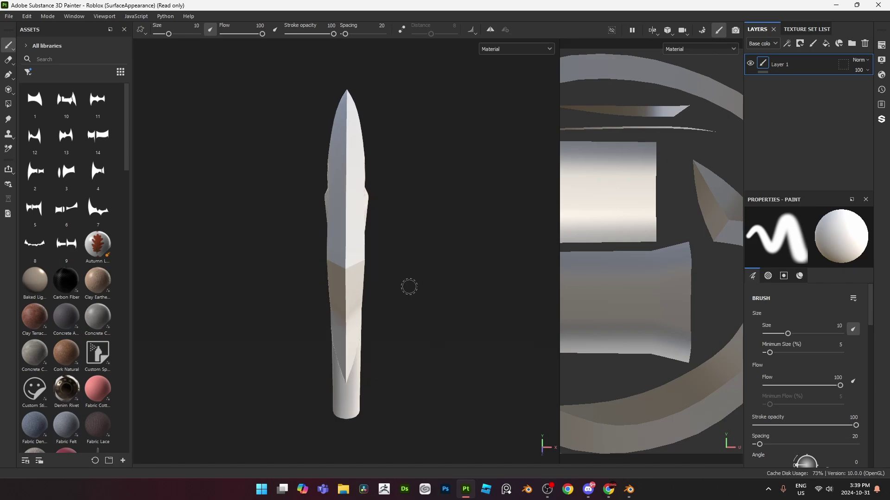
pyautogui.moveTo(407, 284)
pyautogui.keyDown('alt'); pyautogui.mouseDown()
pyautogui.moveTo(284, 193)
pyautogui.moveTo(433, 190)
pyautogui.moveTo(311, 189)
pyautogui.mouseUp(); pyautogui.keyUp('alt')
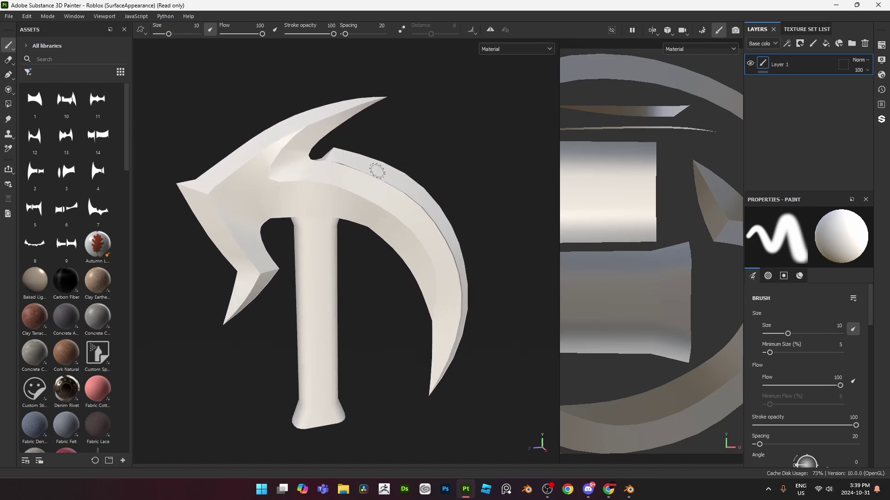
pyautogui.moveTo(367, 168)
pyautogui.keyDown('alt'); pyautogui.mouseDown()
pyautogui.moveTo(415, 127)
pyautogui.moveTo(404, 130)
pyautogui.mouseUp(); pyautogui.keyUp('alt')
pyautogui.keyDown('shift'); pyautogui.moveTo(403, 130); pyautogui.dragTo(420, 131, button='right'); pyautogui.keyUp('shift')
pyautogui.keyDown('alt'); pyautogui.moveTo(425, 148); pyautogui.dragTo(511, 138); pyautogui.keyUp('alt')
pyautogui.keyDown('alt'); pyautogui.moveTo(635, 138); pyautogui.dragTo(416, 142); pyautogui.keyUp('alt')
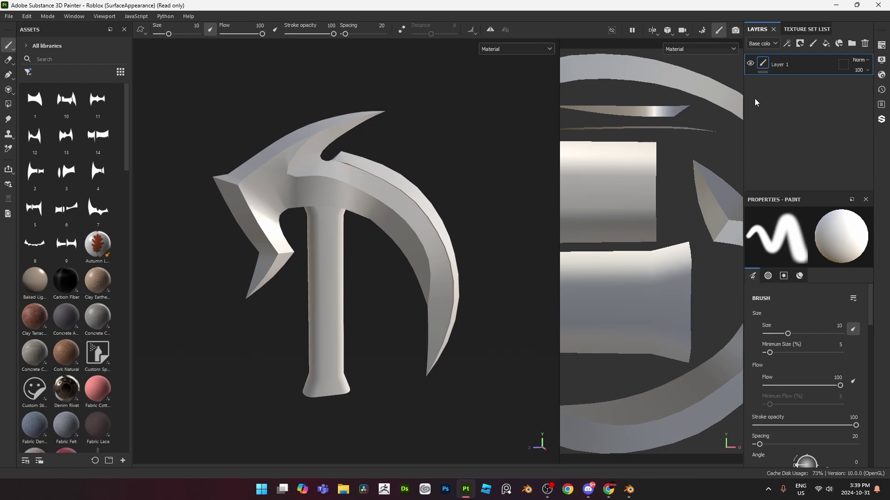
# - Enter baking mode, set the mesh map output size to 4096 and load DragonSkull_High.fbx as the high definition mesh
pyautogui.click(701, 30)
pyautogui.click(210, 60)
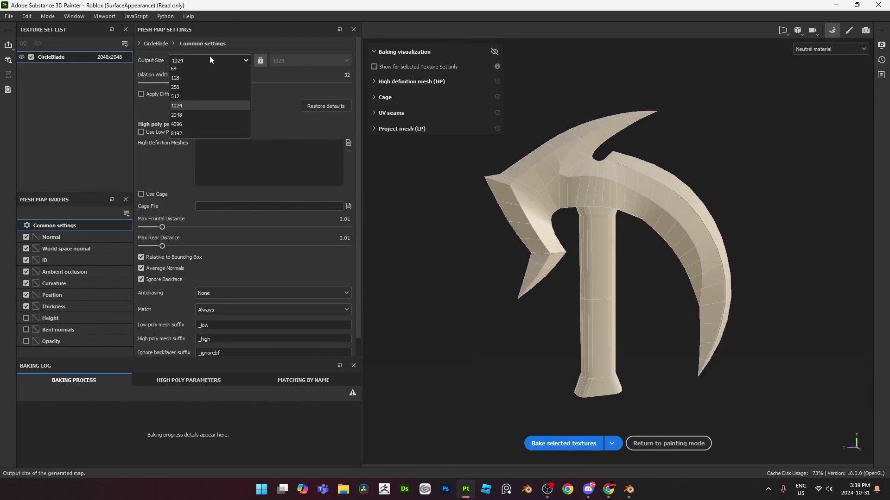
pyautogui.click(180, 135)
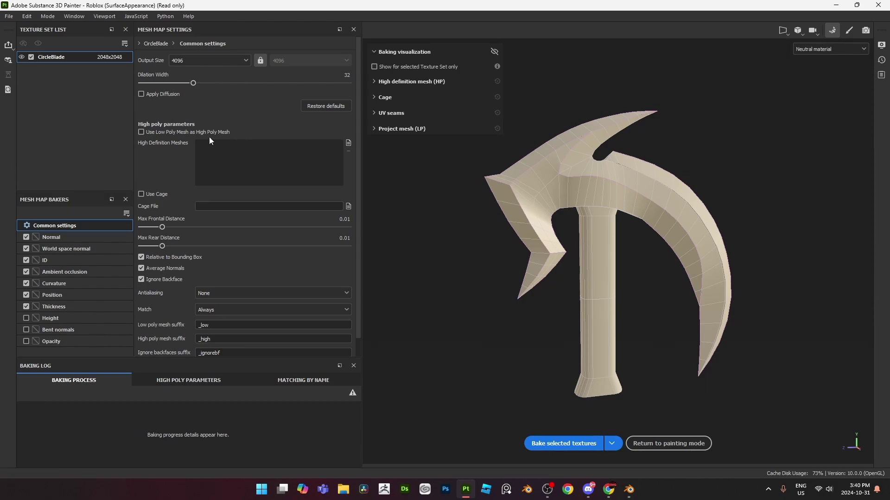
pyautogui.click(349, 144)
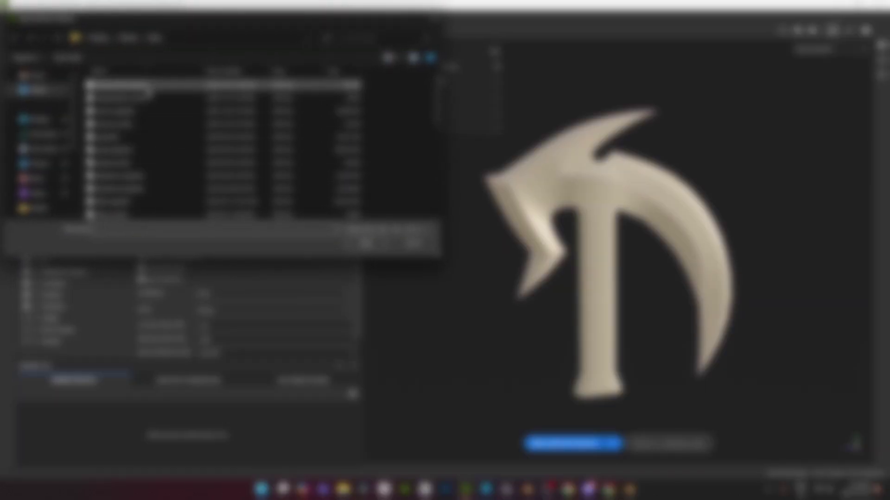
pyautogui.click(146, 88)
pyautogui.click(361, 245)
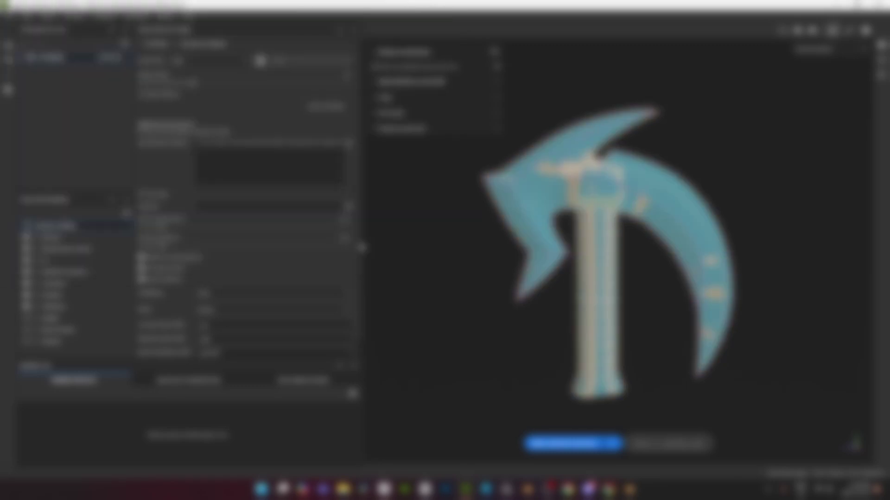
# - Examine how the high-poly mesh overlaps the low-poly mesh on the blade and handle
pyautogui.keyDown('alt'); pyautogui.moveTo(578, 175); pyautogui.dragTo(437, 284); pyautogui.keyUp('alt')
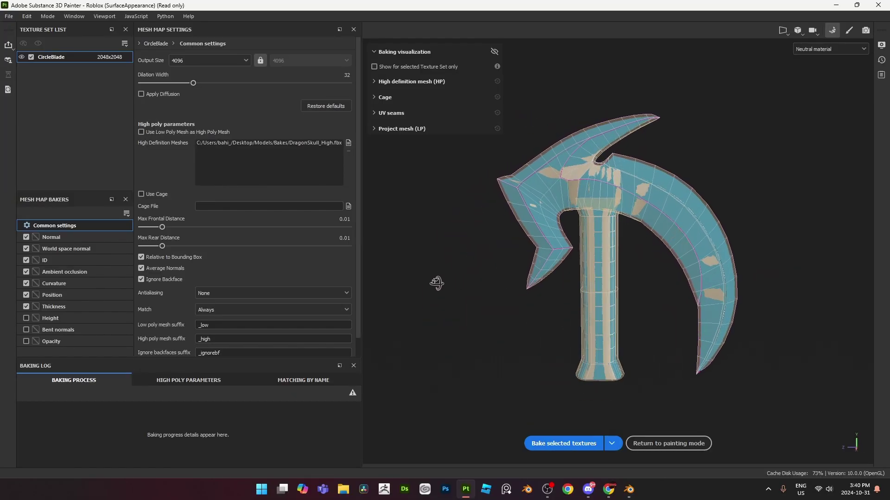
pyautogui.scroll(4, 717, 284)
pyautogui.moveTo(717, 284)
pyautogui.keyDown('alt'); pyautogui.mouseDown()
pyautogui.moveTo(511, 278)
pyautogui.moveTo(726, 284)
pyautogui.mouseUp(); pyautogui.keyUp('alt')
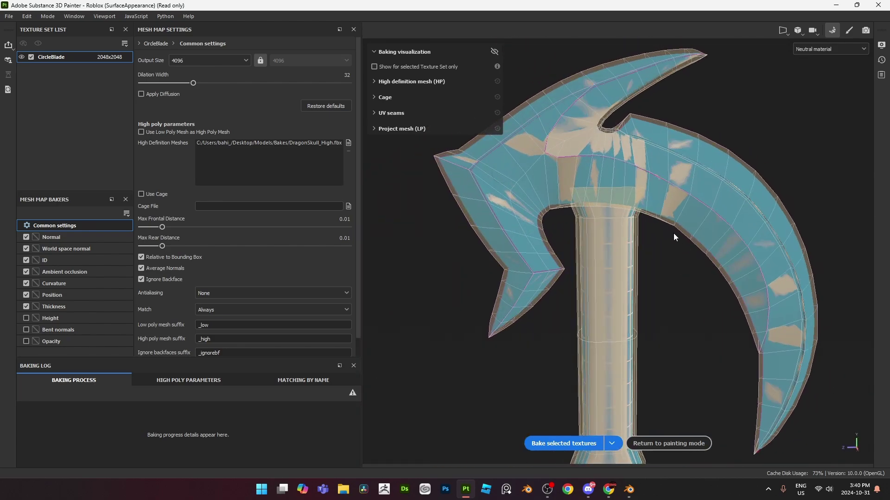
pyautogui.moveTo(673, 234)
pyautogui.keyDown('alt'); pyautogui.mouseDown()
pyautogui.moveTo(642, 233)
pyautogui.moveTo(673, 232)
pyautogui.mouseUp(); pyautogui.keyUp('alt')
pyautogui.scroll(-3, 632, 286)
pyautogui.keyDown('alt'); pyautogui.moveTo(632, 286); pyautogui.dragTo(598, 284); pyautogui.keyUp('alt')
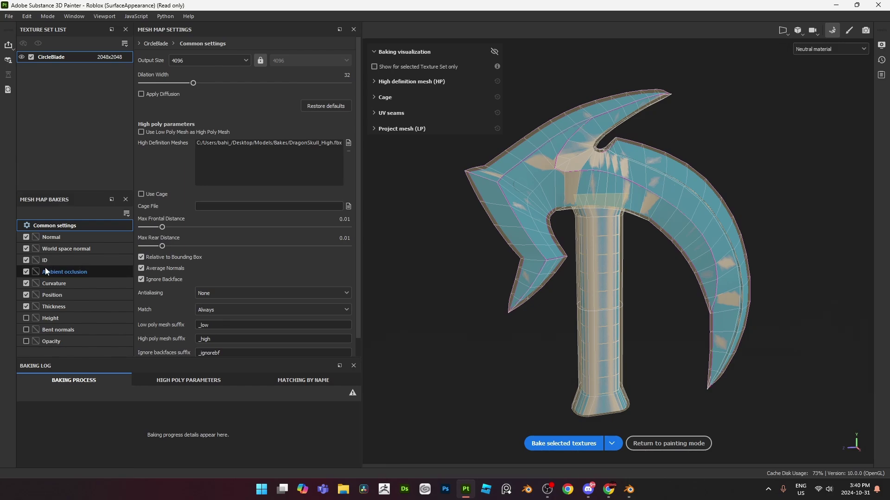
pyautogui.keyDown('alt'); pyautogui.moveTo(604, 342); pyautogui.dragTo(595, 311); pyautogui.keyUp('alt')
pyautogui.scroll(4, 594, 312)
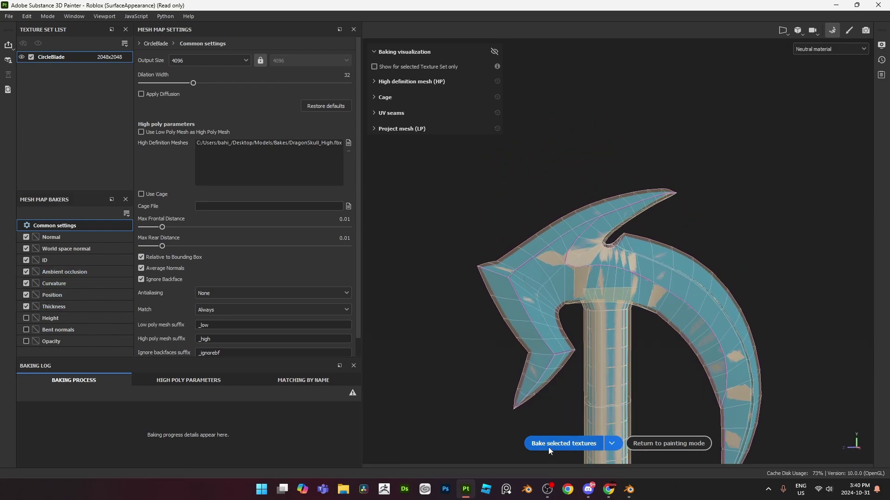
# - Bake the selected mesh maps, return to painting mode, inspect the baked weapon and widen the 3D view
pyautogui.click(548, 444)
pyautogui.keyDown('alt'); pyautogui.moveTo(639, 377); pyautogui.dragTo(610, 263); pyautogui.keyUp('alt')
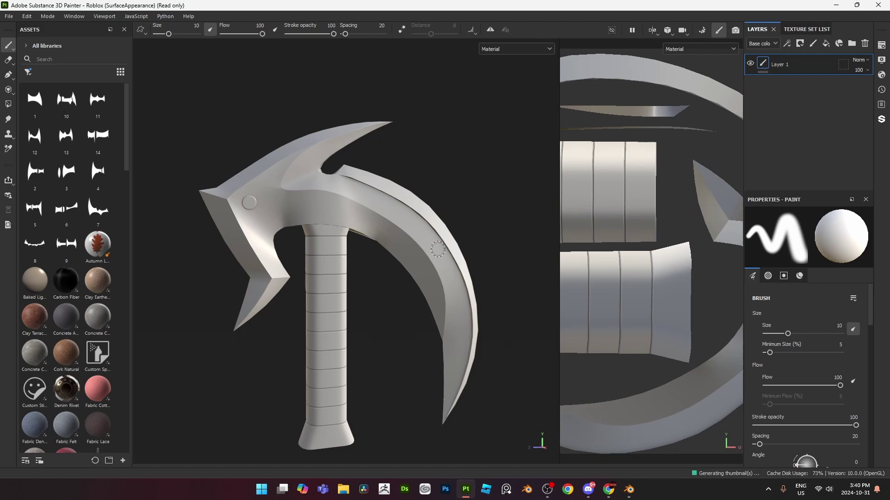
pyautogui.moveTo(438, 248)
pyautogui.keyDown('alt'); pyautogui.mouseDown()
pyautogui.moveTo(391, 240)
pyautogui.moveTo(157, 250)
pyautogui.mouseUp(); pyautogui.keyUp('alt')
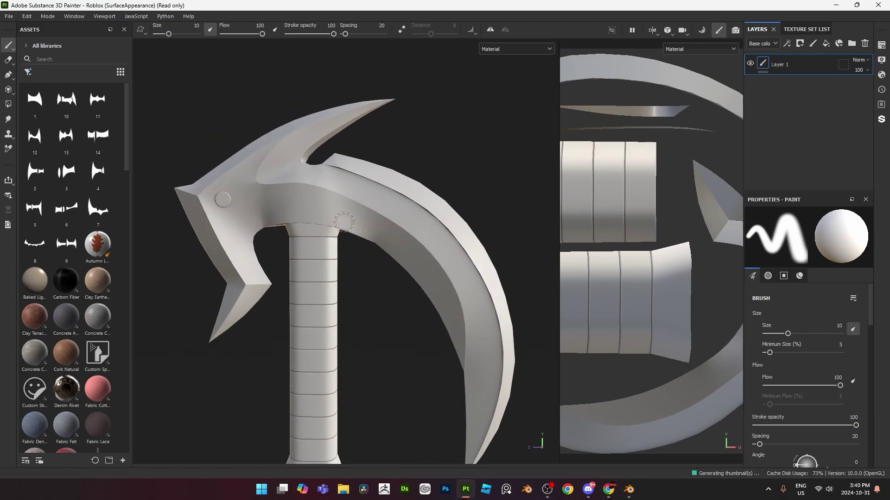
pyautogui.keyDown('alt'); pyautogui.moveTo(222, 199); pyautogui.dragTo(410, 236); pyautogui.keyUp('alt')
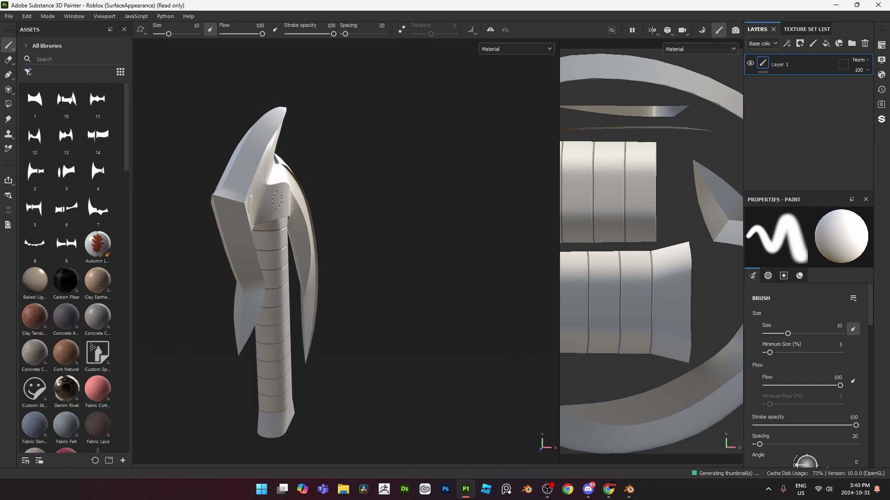
pyautogui.keyDown('alt'); pyautogui.moveTo(277, 201); pyautogui.dragTo(486, 208); pyautogui.keyUp('alt')
pyautogui.moveTo(556, 178)
pyautogui.mouseDown()
pyautogui.moveTo(638, 179)
pyautogui.moveTo(520, 178)
pyautogui.mouseUp()
pyautogui.scroll(-2, 556, 169)
# - Filter the assets to smart materials and switch to Blender to check the weapon's reference image
pyautogui.click(29, 74)
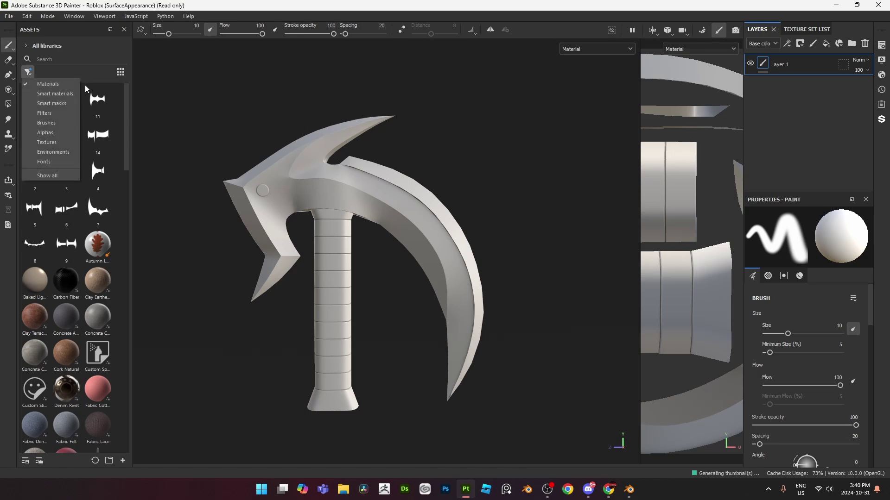
pyautogui.click(51, 87)
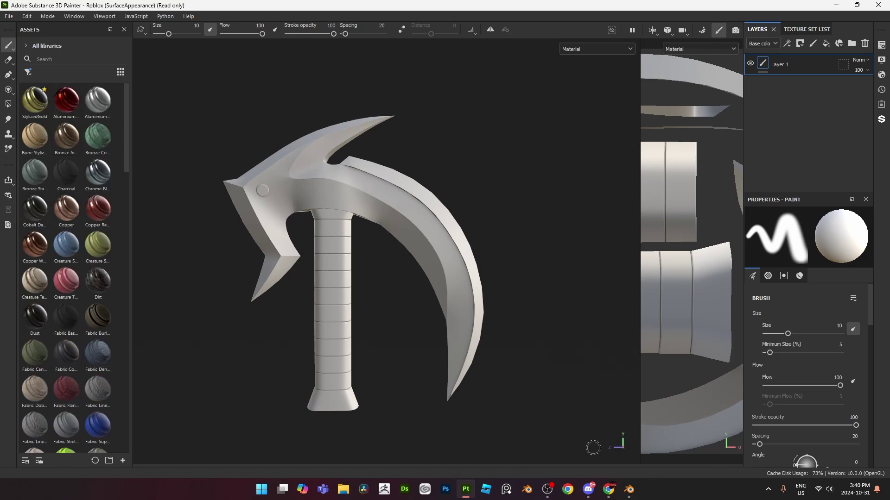
pyautogui.click(630, 489)
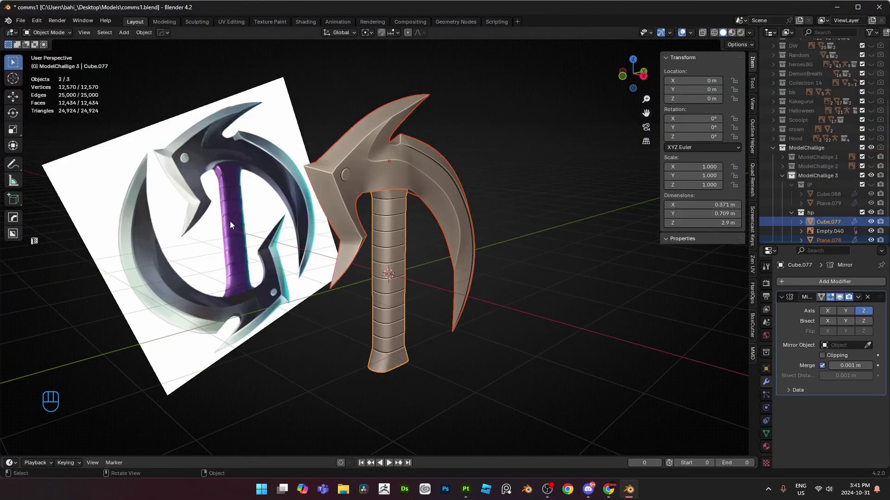
pyautogui.keyDown('shift'); pyautogui.moveTo(230, 221); pyautogui.dragTo(313, 226, button='middle'); pyautogui.keyUp('shift')
pyautogui.scroll(2, 313, 226)
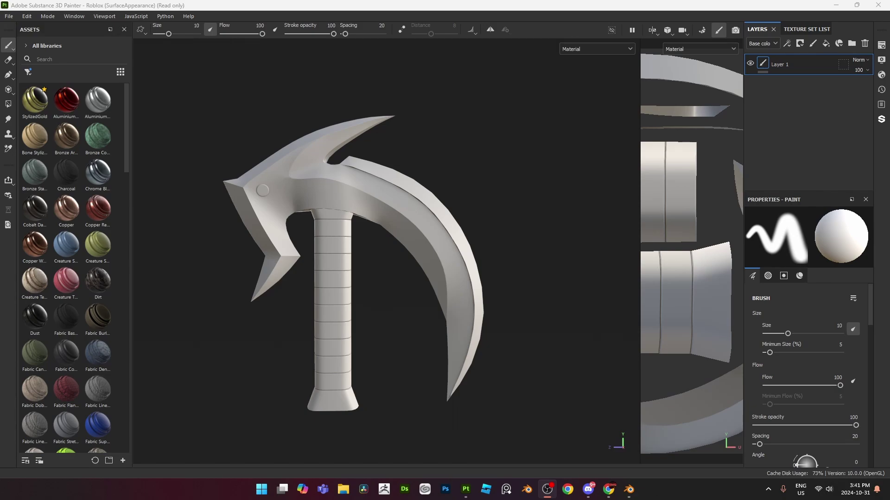
# - Try the Steel Scratched smart material on the weapon in Substance 3D Painter
pyautogui.keyDown('alt'); pyautogui.moveTo(408, 236); pyautogui.dragTo(426, 244); pyautogui.keyUp('alt')
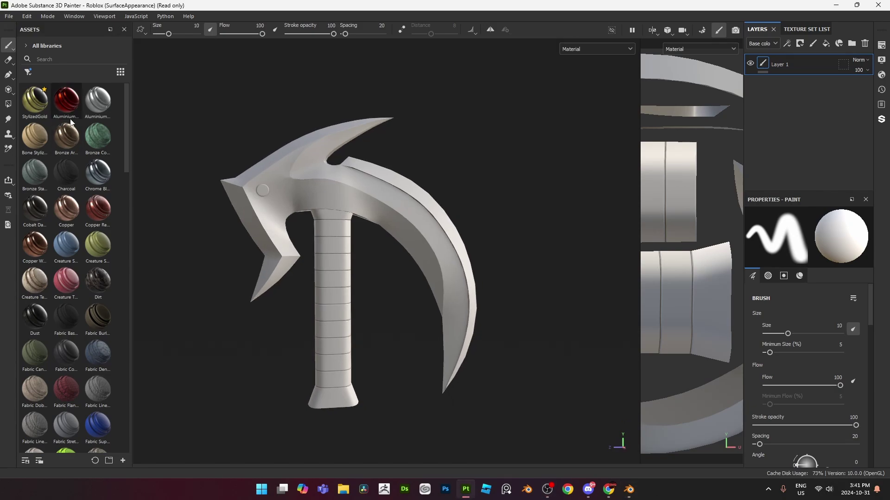
pyautogui.scroll(-8, 76, 208)
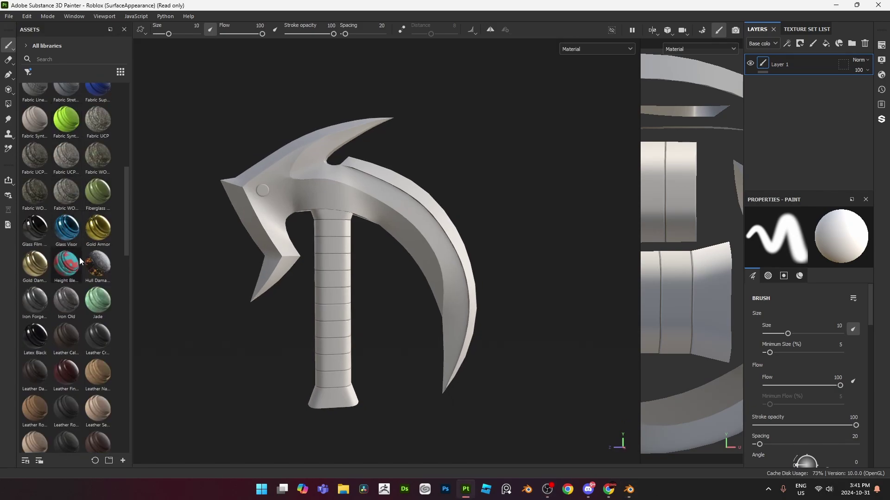
pyautogui.scroll(-15, 38, 298)
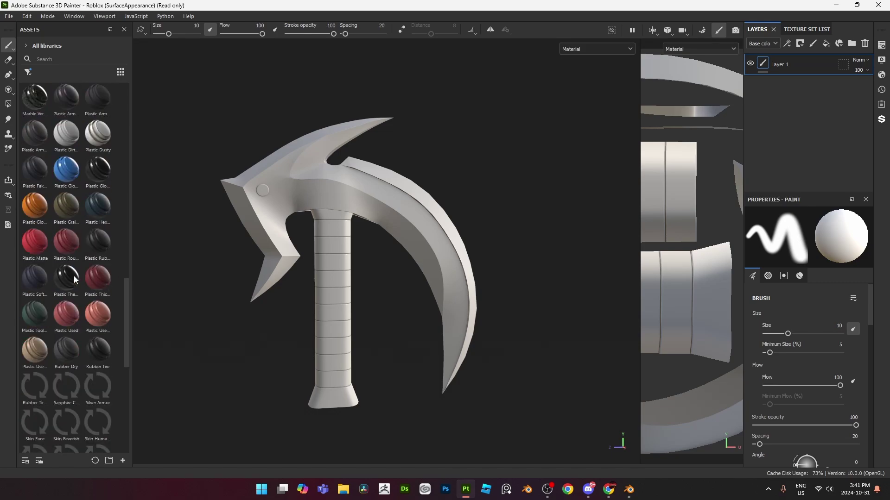
pyautogui.moveTo(31, 333); pyautogui.dragTo(383, 203)
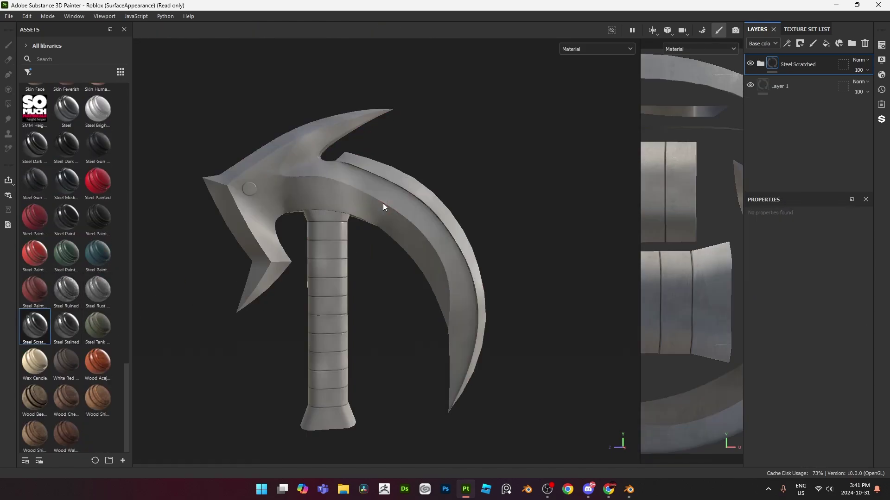
pyautogui.scroll(5, 474, 165)
pyautogui.keyDown('alt'); pyautogui.moveTo(413, 173); pyautogui.dragTo(473, 172); pyautogui.keyUp('alt')
# - Apply the Steel Stained smart material to the weapon in place of Steel Scratched
pyautogui.moveTo(76, 336); pyautogui.dragTo(494, 192)
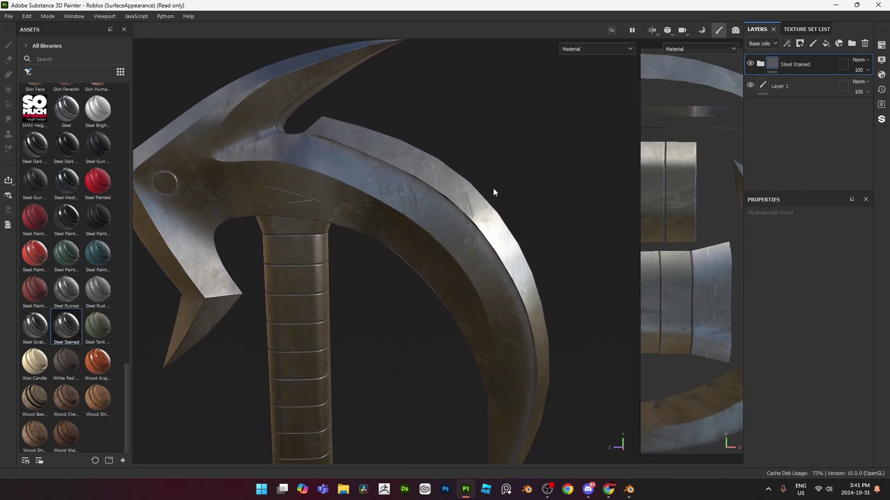
pyautogui.scroll(-3, 336, 202)
pyautogui.keyDown('alt'); pyautogui.moveTo(346, 219); pyautogui.dragTo(279, 240); pyautogui.keyUp('alt')
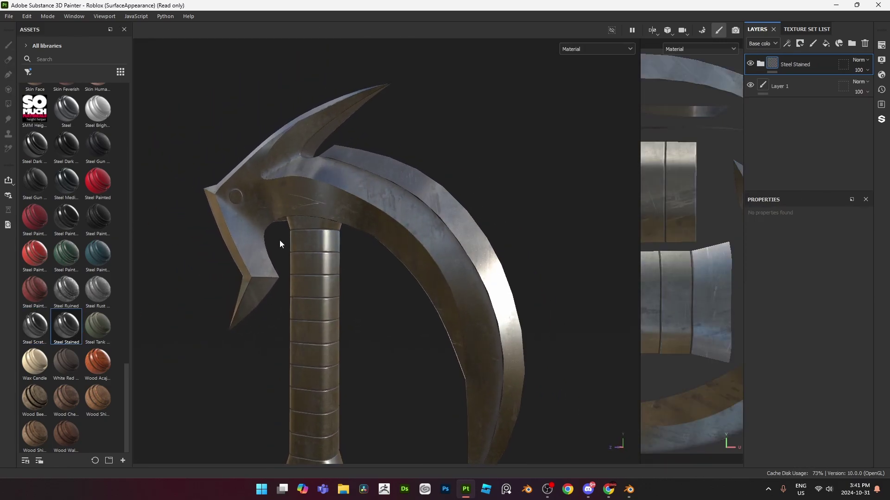
# - Apply the Steel Scratched smart material to the weapon in place of Steel Stained and inspect it under rotated lighting
pyautogui.keyDown('shift'); pyautogui.moveTo(279, 240); pyautogui.dragTo(277, 238, button='right'); pyautogui.keyUp('shift')
pyautogui.moveTo(35, 326); pyautogui.dragTo(408, 240)
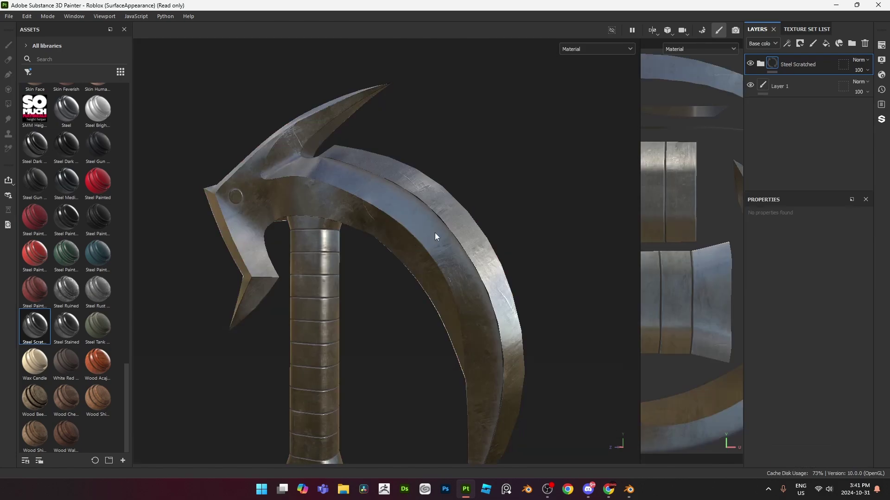
pyautogui.moveTo(435, 233)
pyautogui.keyDown('shift'); pyautogui.mouseDown(button='right')
pyautogui.moveTo(512, 199)
pyautogui.moveTo(459, 188)
pyautogui.mouseUp(button='right'); pyautogui.keyUp('shift')
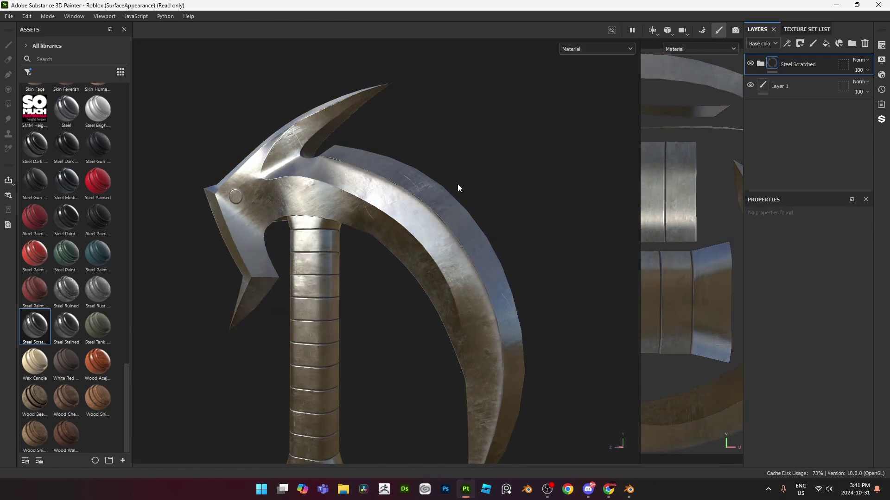
pyautogui.keyDown('alt'); pyautogui.moveTo(458, 189); pyautogui.dragTo(273, 258); pyautogui.keyUp('alt')
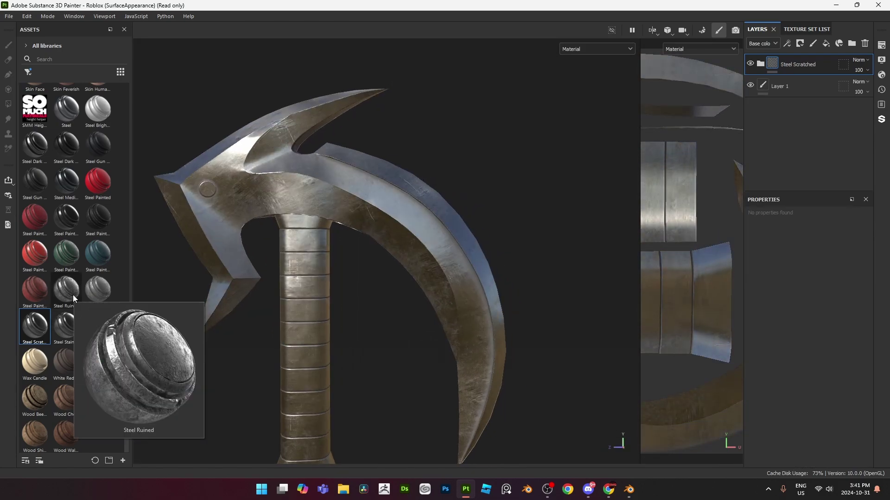
# - Try the Steel Ruined smart material on the weapon and undo it
pyautogui.moveTo(73, 295); pyautogui.dragTo(426, 224)
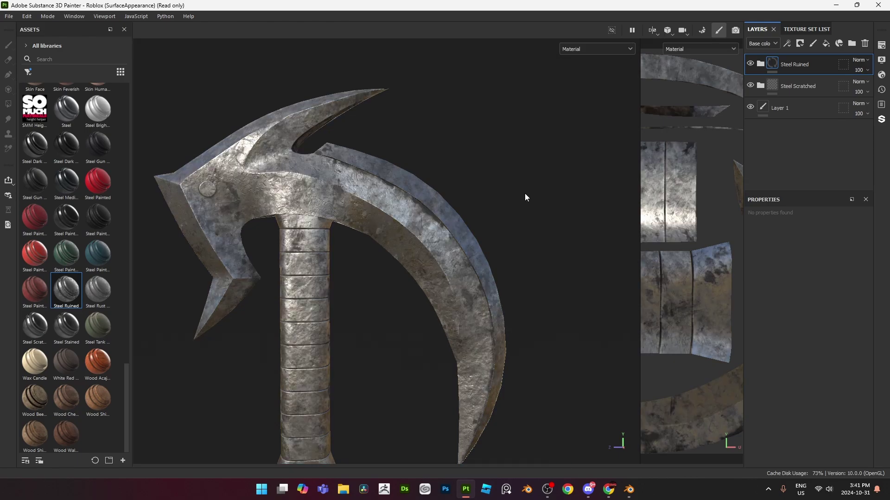
pyautogui.keyDown('alt'); pyautogui.moveTo(524, 193); pyautogui.dragTo(399, 195); pyautogui.keyUp('alt')
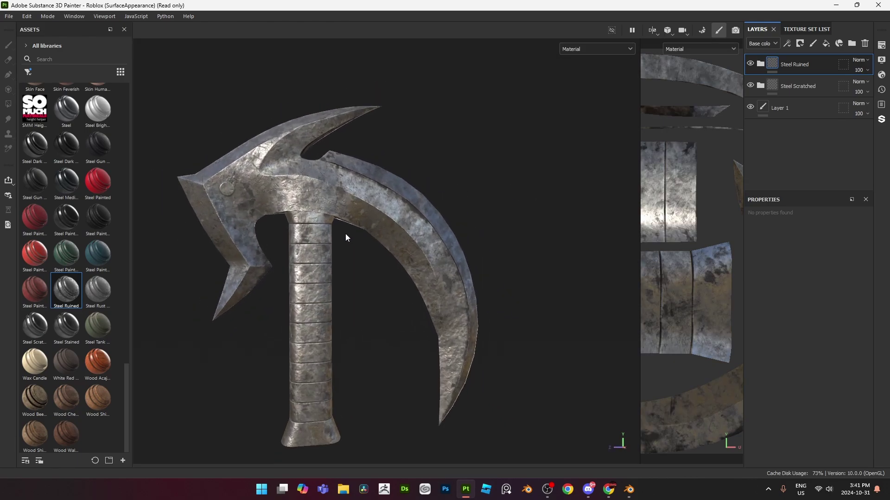
pyautogui.hotkey('ctrl', 'z')
# - Browse the metal smart materials and apply Silver Armor to the weapon above Steel Scratched
pyautogui.scroll(3, 346, 234)
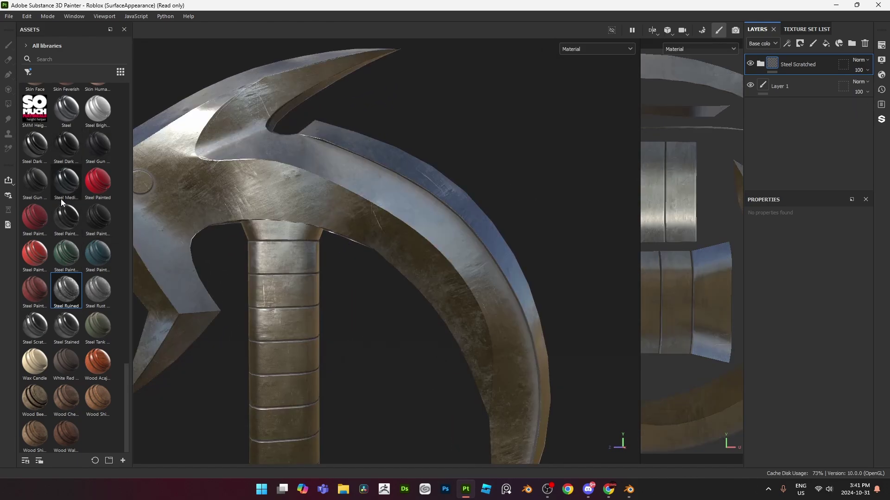
pyautogui.scroll(3, 62, 213)
pyautogui.moveTo(63, 257)
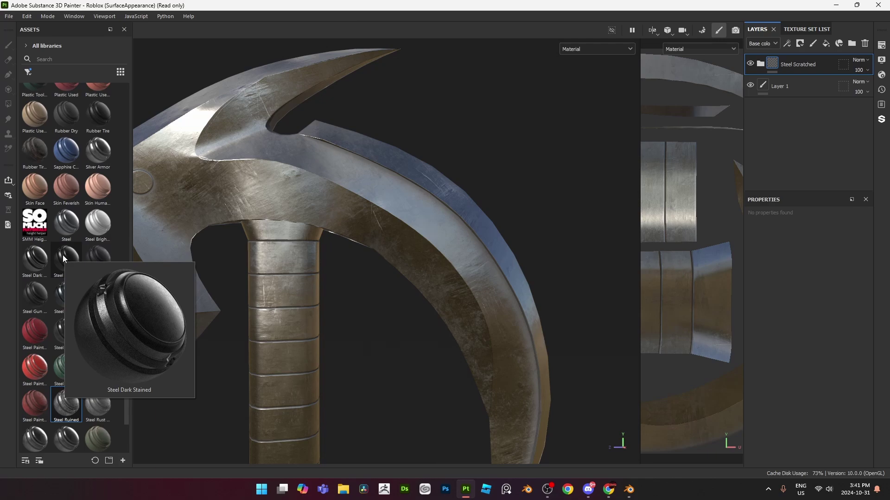
pyautogui.moveTo(36, 300)
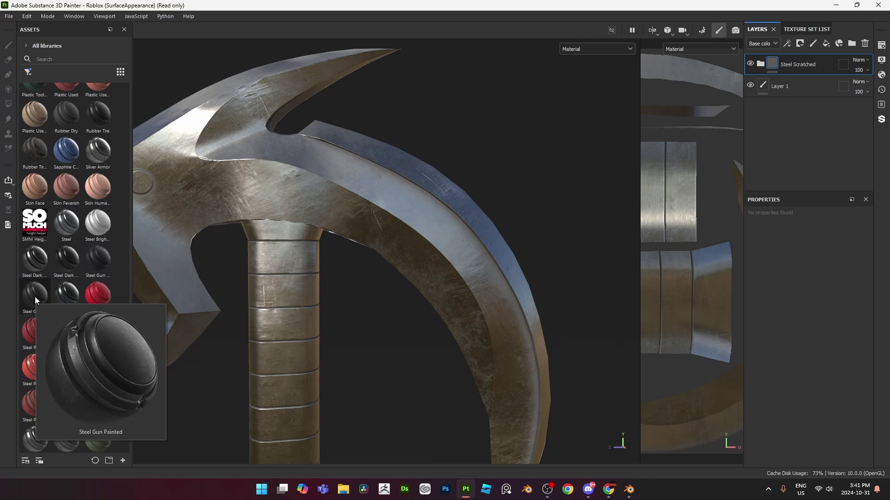
pyautogui.moveTo(91, 259)
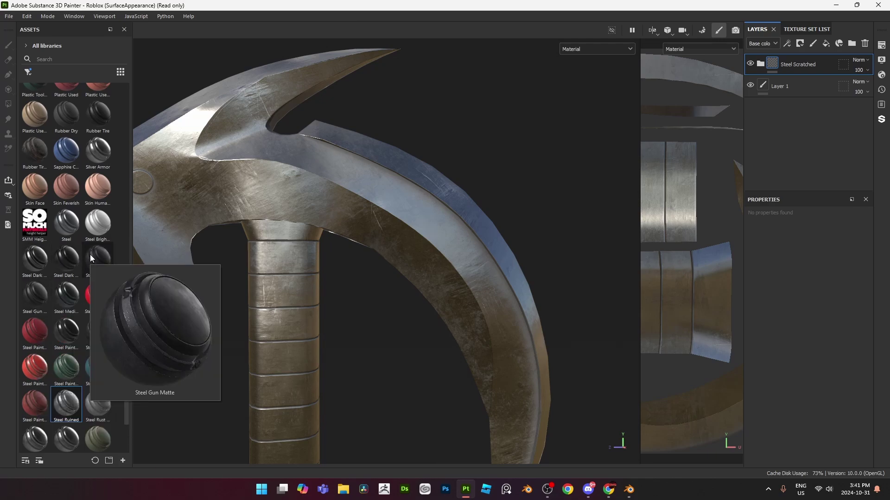
pyautogui.moveTo(97, 140)
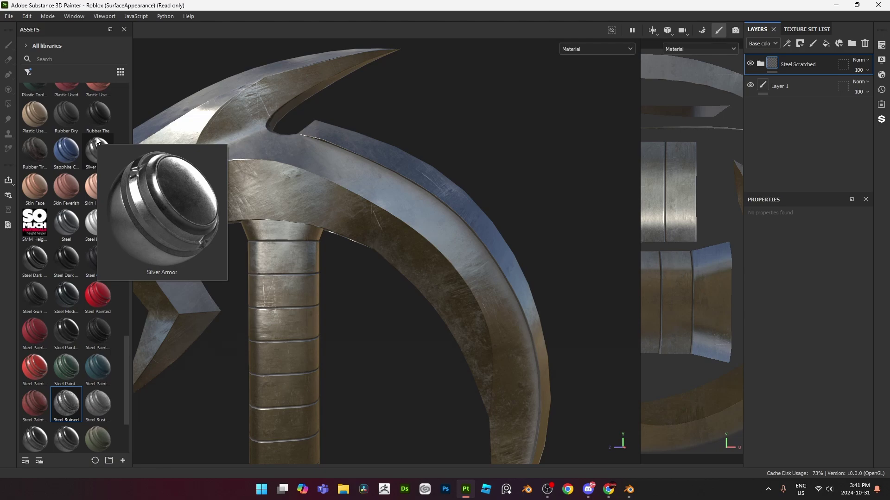
pyautogui.moveTo(97, 140); pyautogui.dragTo(402, 232)
pyautogui.scroll(-2, 375, 231)
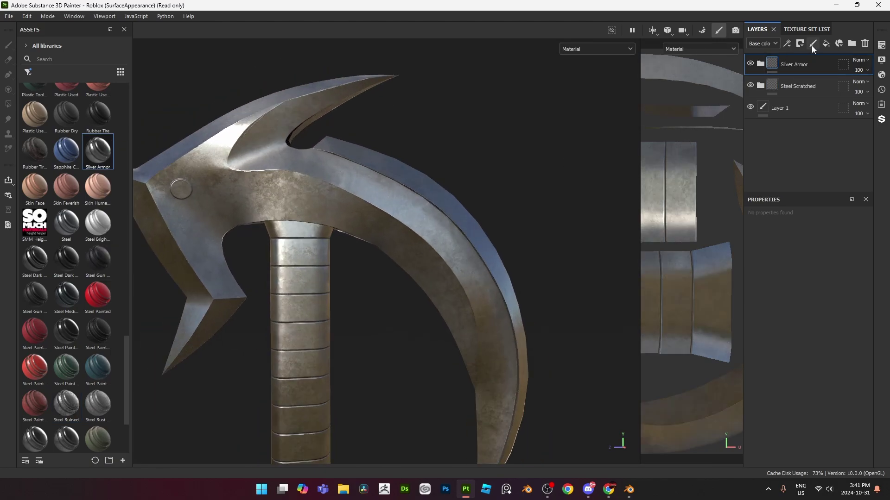
# - Change the base color of the Silver Armor material's Base layer to a dark blue-grey and check the weapon
pyautogui.click(760, 65)
pyautogui.scroll(-1, 771, 118)
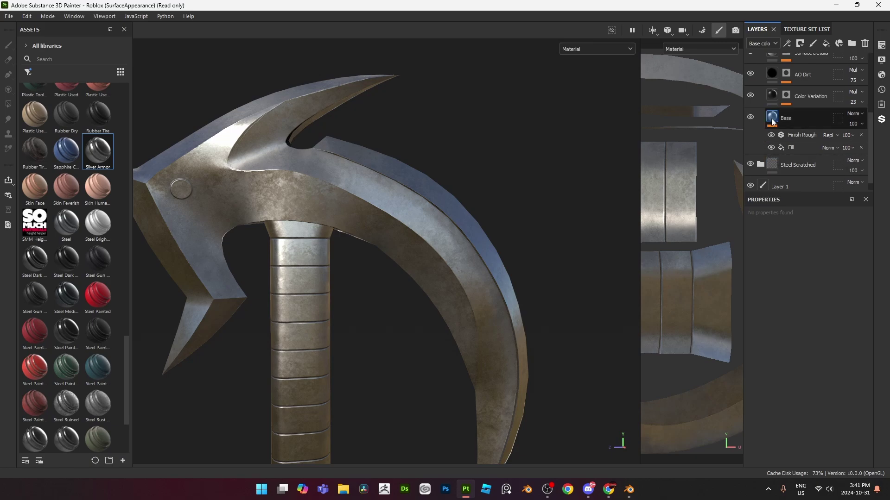
pyautogui.scroll(-4, 839, 370)
pyautogui.click(855, 365)
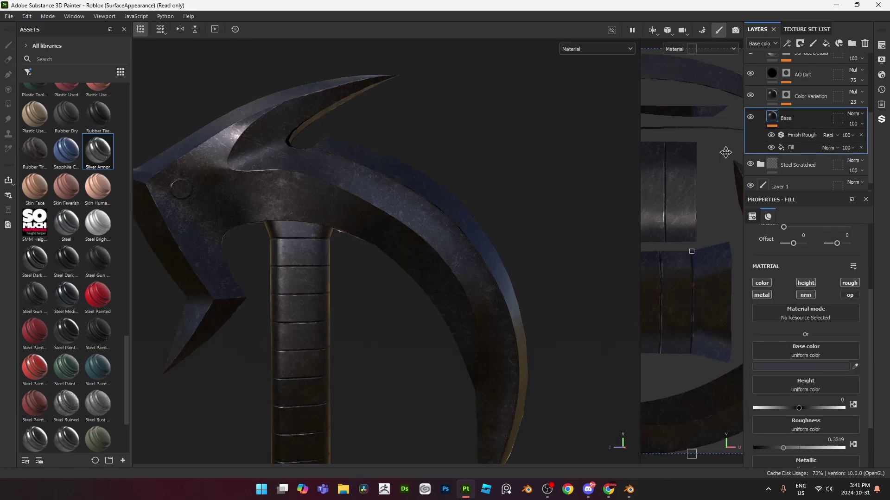
pyautogui.click(855, 368)
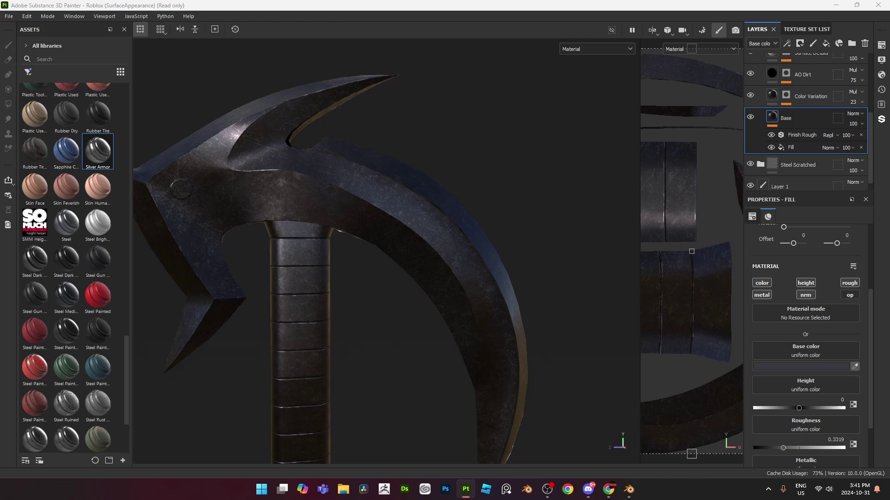
pyautogui.scroll(-5, 245, 255)
pyautogui.scroll(4, 299, 257)
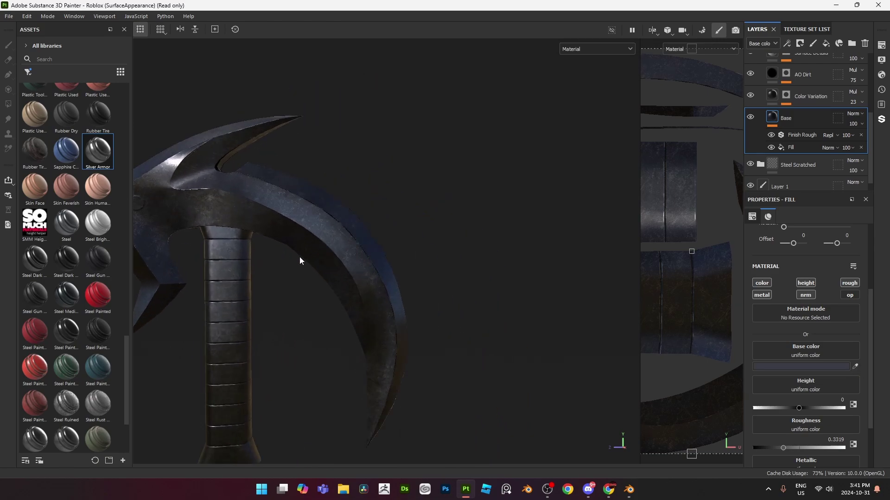
pyautogui.keyDown('alt'); pyautogui.moveTo(312, 164); pyautogui.dragTo(466, 182, button='middle'); pyautogui.keyUp('alt')
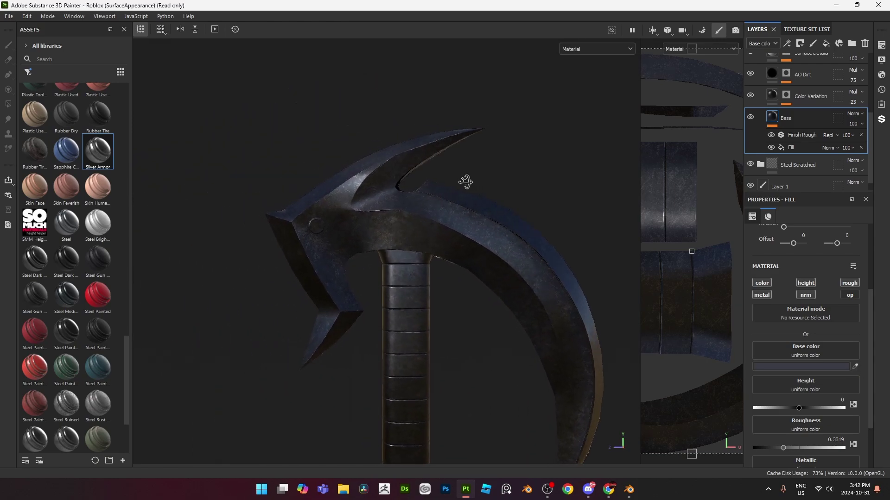
pyautogui.keyDown('alt'); pyautogui.moveTo(467, 183); pyautogui.dragTo(580, 177); pyautogui.keyUp('alt')
pyautogui.scroll(5, 783, 95)
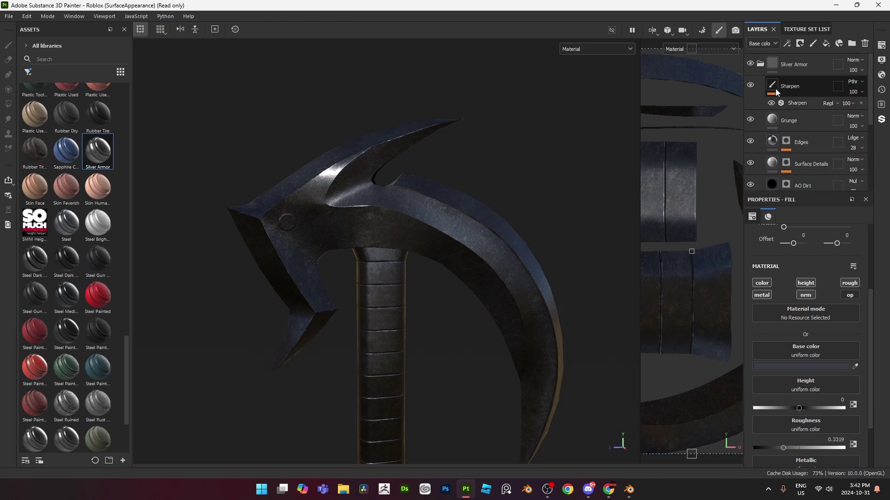
pyautogui.click(760, 65)
# - Create two layer folders and place the Steel Scratched and Silver Armor materials in separate folders
pyautogui.click(800, 93)
pyautogui.click(851, 43)
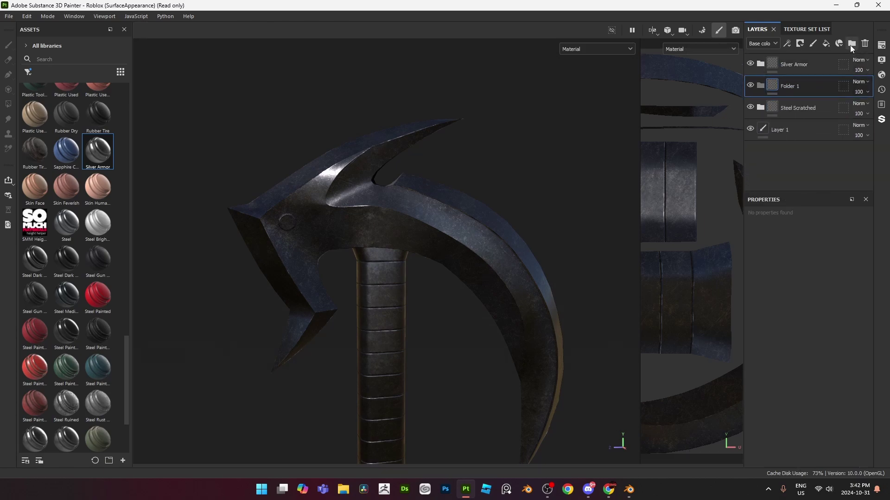
pyautogui.click(852, 43)
pyautogui.moveTo(810, 81); pyautogui.dragTo(801, 64)
pyautogui.moveTo(784, 129); pyautogui.dragTo(776, 109)
# - Add a black mask to the folder holding Steel Scratched and rename the folder Outer
pyautogui.rightClick(776, 108)
pyautogui.click(783, 113)
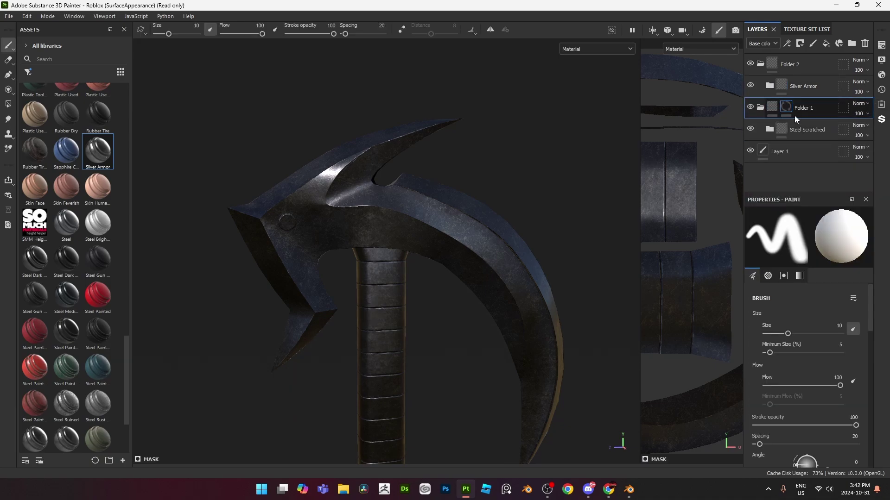
pyautogui.doubleClick(805, 108)
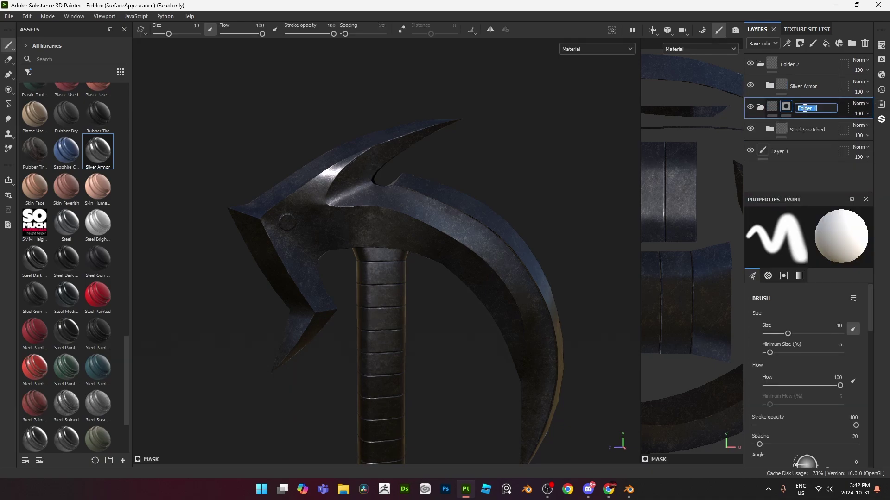
pyautogui.write('Outer')
pyautogui.press('Return')
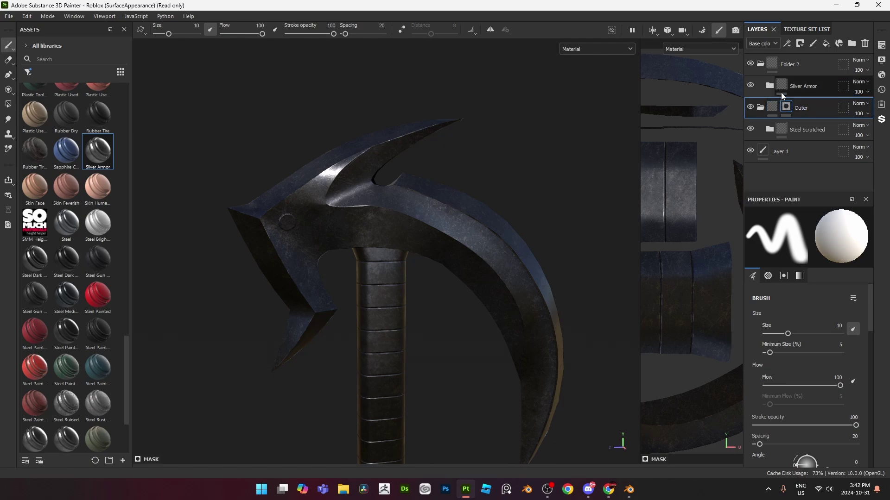
# - Place the Silver Armor folder directly beneath the Outer folder, outside it, and hide it
pyautogui.click(760, 64)
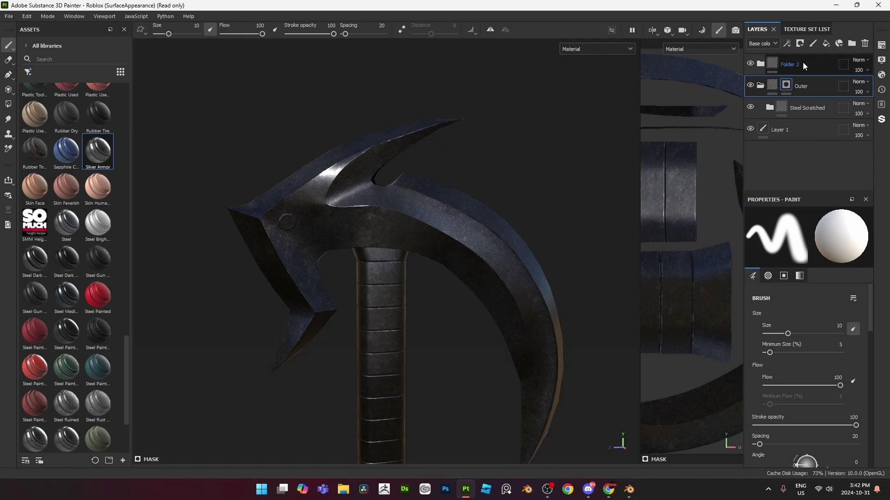
pyautogui.moveTo(802, 64); pyautogui.dragTo(802, 112)
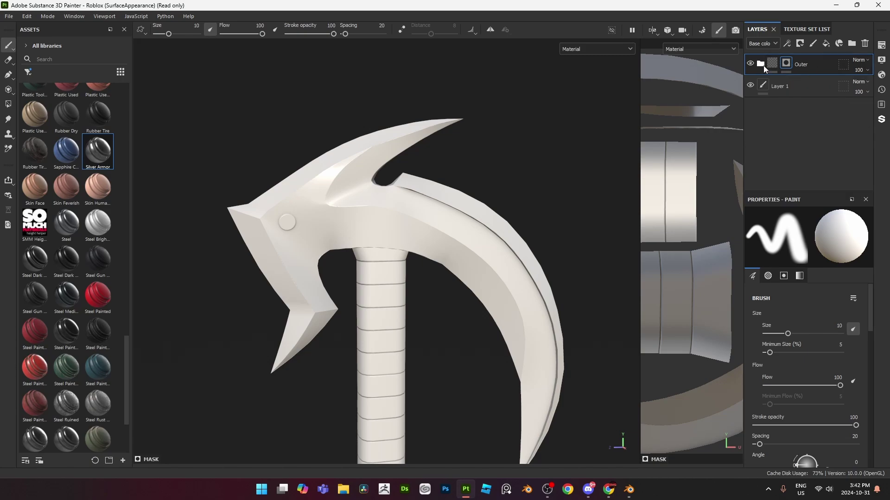
pyautogui.click(769, 108)
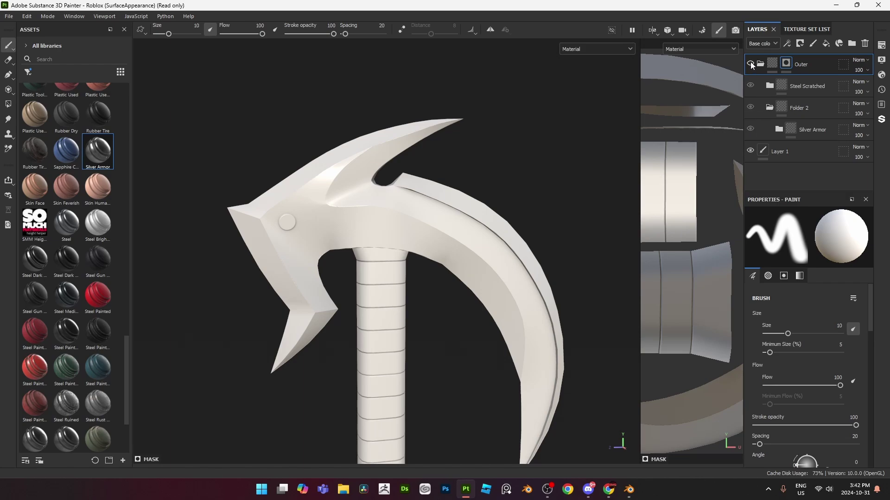
pyautogui.click(807, 87)
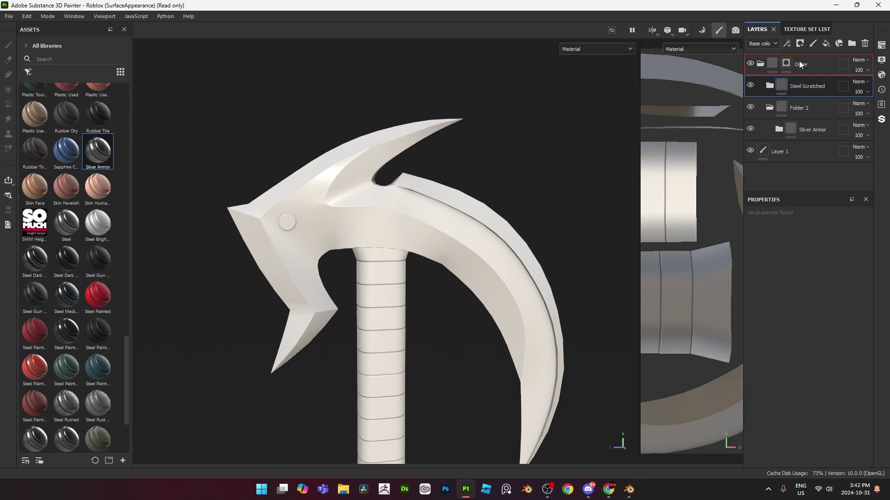
pyautogui.click(761, 65)
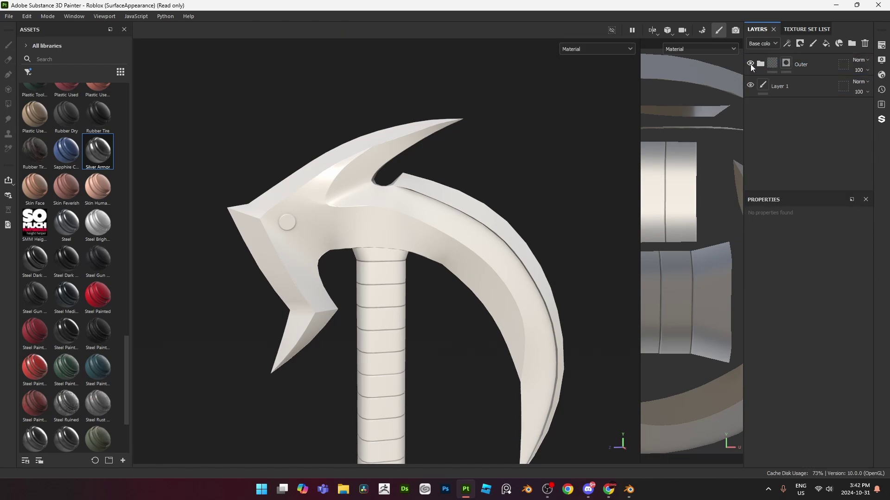
pyautogui.click(760, 64)
pyautogui.moveTo(805, 106); pyautogui.dragTo(796, 142)
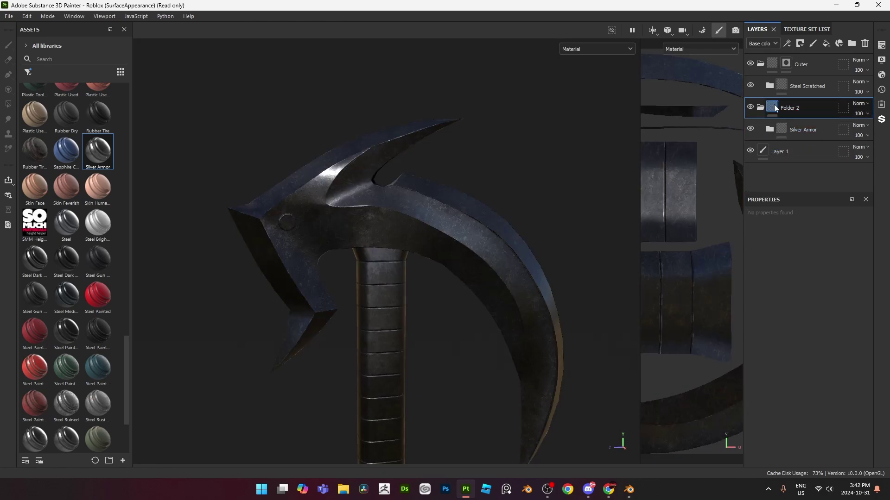
pyautogui.click(760, 109)
pyautogui.click(750, 107)
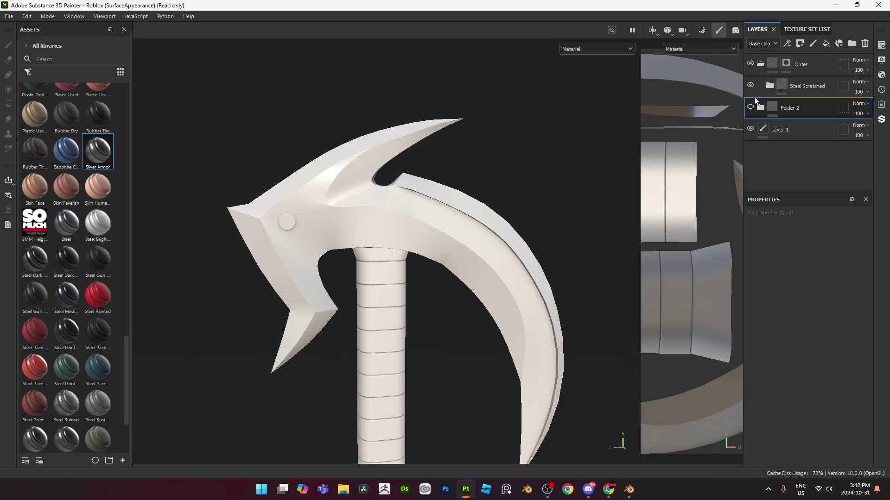
# - Fill the faces along the curved blade's outer edge into the Outer folder's mask with the quad Polygon Fill
pyautogui.click(786, 63)
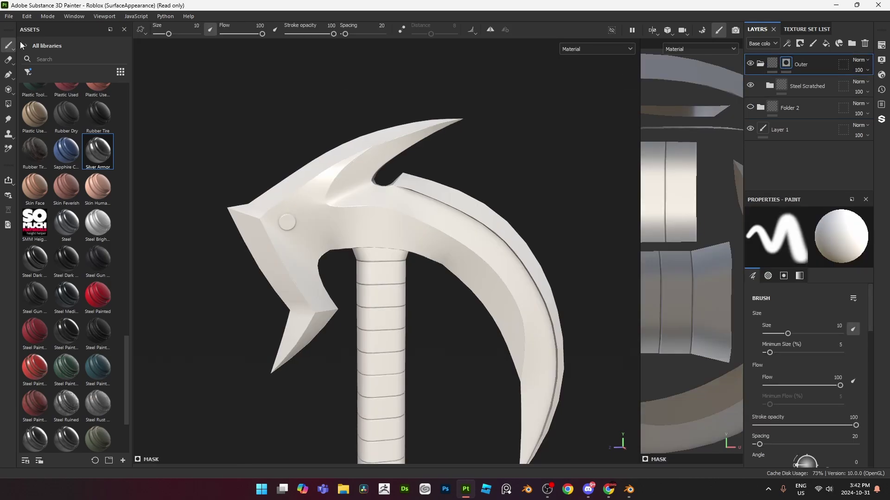
pyautogui.press('4')
pyautogui.scroll(3, 451, 214)
pyautogui.click(475, 182)
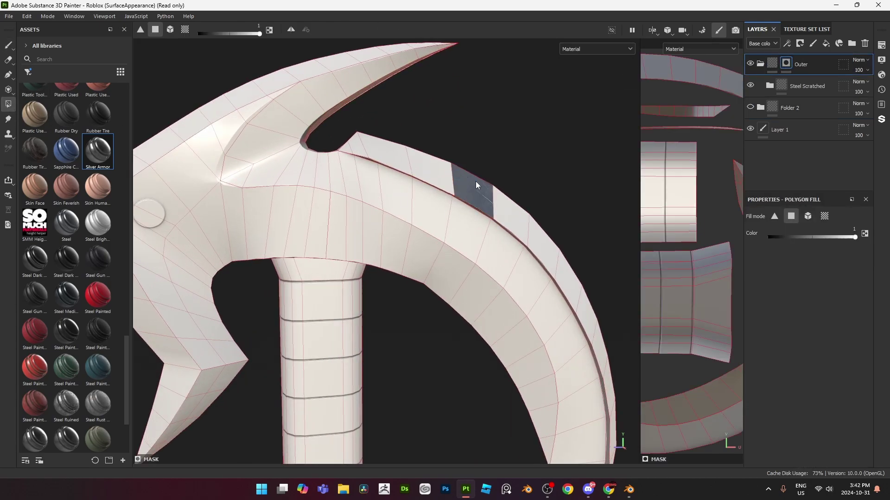
pyautogui.click(512, 208)
pyautogui.keyDown('alt'); pyautogui.moveTo(558, 227); pyautogui.dragTo(493, 142, button='middle'); pyautogui.keyUp('alt')
pyautogui.click(488, 163)
pyautogui.click(508, 197)
pyautogui.click(533, 236)
pyautogui.click(544, 260)
pyautogui.keyDown('alt'); pyautogui.moveTo(549, 259); pyautogui.dragTo(527, 171, button='middle'); pyautogui.keyUp('alt')
pyautogui.click(534, 231)
pyautogui.click(535, 273)
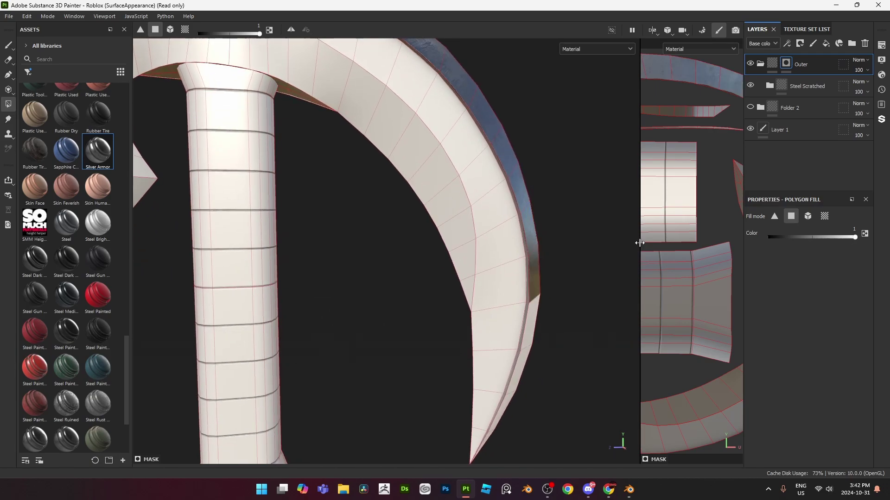
# - Enlarge the UV view and fill the outer blade edge's UV islands into the mask using the UV chunk fill mode
pyautogui.moveTo(640, 244); pyautogui.dragTo(420, 243)
pyautogui.click(824, 217)
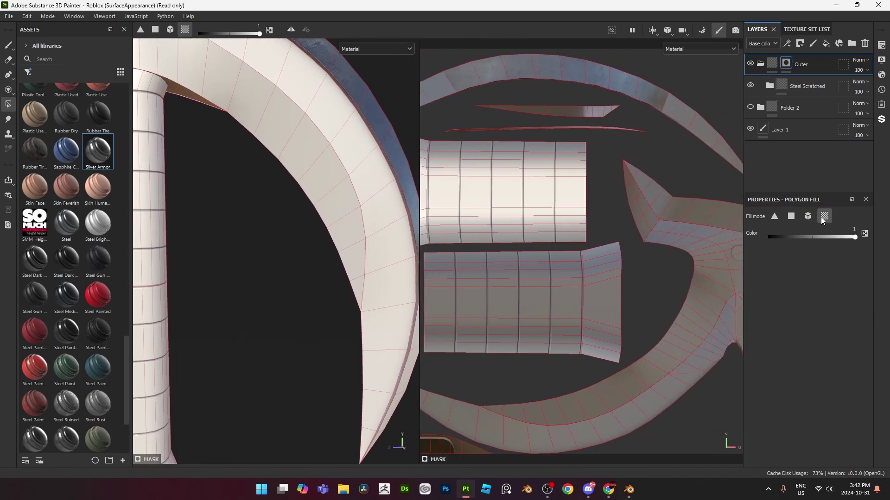
pyautogui.click(661, 93)
pyautogui.click(604, 128)
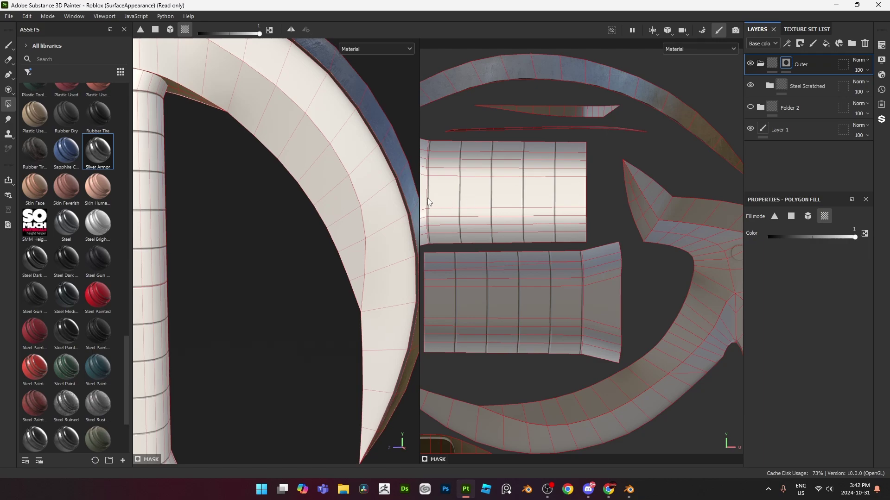
# - Switch Polygon Fill back to quad mode and enlarge the 3D view around the weapon
pyautogui.scroll(-4, 320, 181)
pyautogui.keyDown('alt'); pyautogui.moveTo(315, 179); pyautogui.dragTo(431, 202, button='middle'); pyautogui.keyUp('alt')
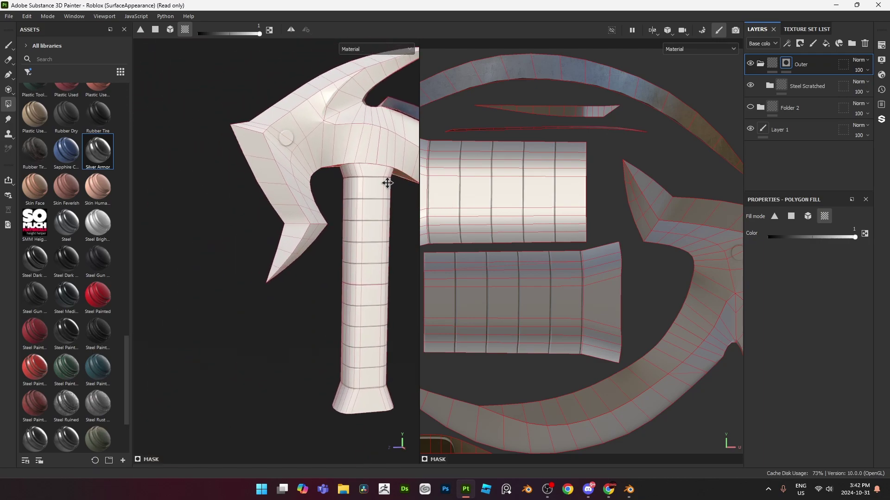
pyautogui.click(793, 218)
pyautogui.moveTo(418, 214); pyautogui.dragTo(616, 222)
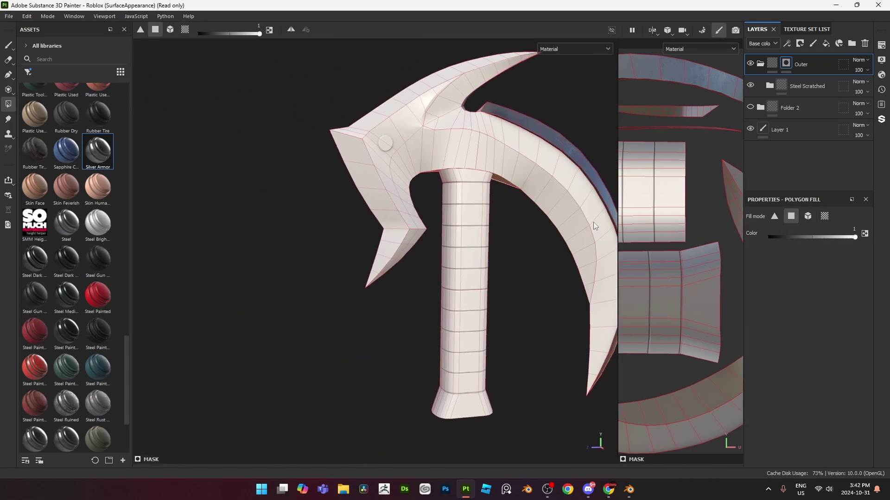
# - Fill the lower hook's outer faces and the adjoining front edge faces into the Outer folder's mask with the quad Polygon Fill
pyautogui.scroll(5, 381, 257)
pyautogui.moveTo(358, 235); pyautogui.dragTo(379, 249)
pyautogui.click(368, 281)
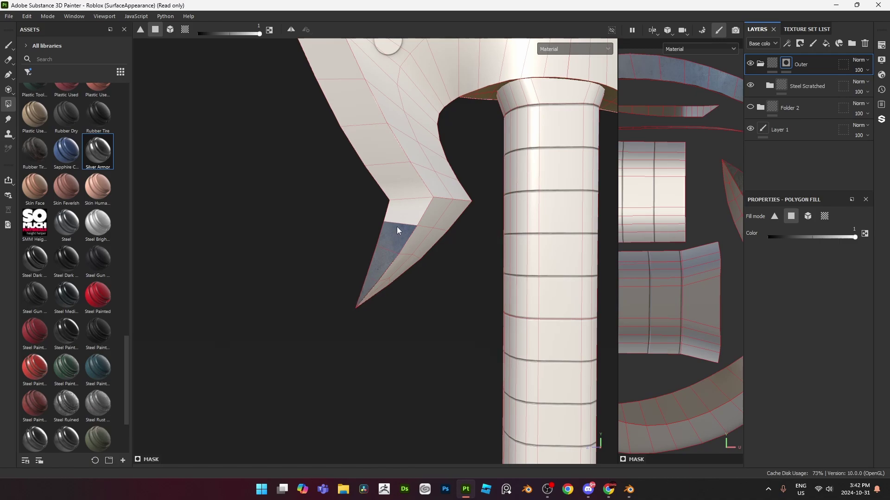
pyautogui.click(402, 211)
pyautogui.click(396, 177)
pyautogui.click(383, 149)
pyautogui.scroll(-3, 342, 130)
pyautogui.keyDown('alt'); pyautogui.moveTo(342, 130); pyautogui.dragTo(343, 81); pyautogui.keyUp('alt')
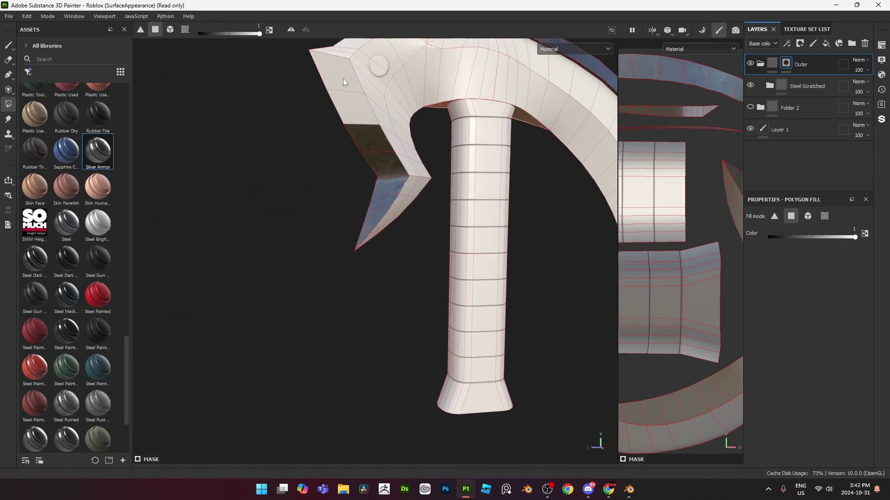
# - Fill the remaining front and upper edge faces, up to the upper spike's tip, into the Outer folder's mask
pyautogui.keyDown('alt'); pyautogui.moveTo(343, 83); pyautogui.dragTo(353, 224, button='middle'); pyautogui.keyUp('alt')
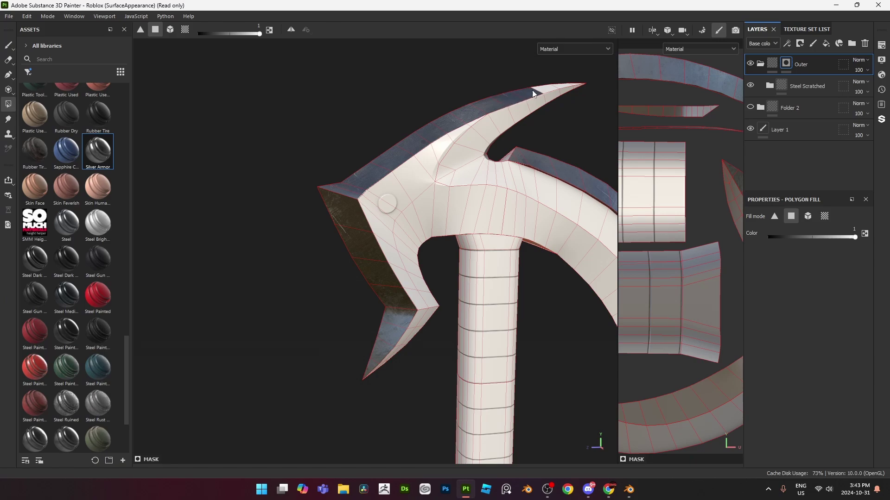
pyautogui.keyDown('alt'); pyautogui.moveTo(552, 85); pyautogui.dragTo(562, 85); pyautogui.keyUp('alt')
pyautogui.scroll(3, 439, 204)
pyautogui.keyDown('alt'); pyautogui.moveTo(562, 86); pyautogui.dragTo(446, 195, button='middle'); pyautogui.keyUp('alt')
pyautogui.click(473, 194)
pyautogui.scroll(-2, 456, 205)
# - Switch to the Paint tool and make Folder 2 visible again to view the whole weapon with both metals
pyautogui.click(9, 46)
pyautogui.scroll(-2, 286, 157)
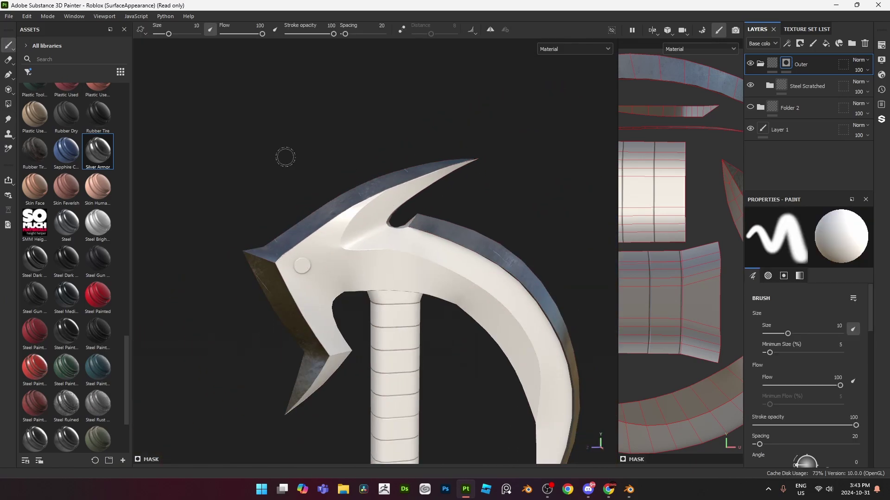
pyautogui.keyDown('alt'); pyautogui.moveTo(320, 172); pyautogui.dragTo(313, 124, button='middle'); pyautogui.keyUp('alt')
pyautogui.click(751, 108)
pyautogui.scroll(-2, 498, 147)
pyautogui.keyDown('alt'); pyautogui.moveTo(498, 147); pyautogui.dragTo(459, 166); pyautogui.keyUp('alt')
pyautogui.keyDown('alt'); pyautogui.moveTo(409, 116); pyautogui.dragTo(400, 111, button='middle'); pyautogui.keyUp('alt')
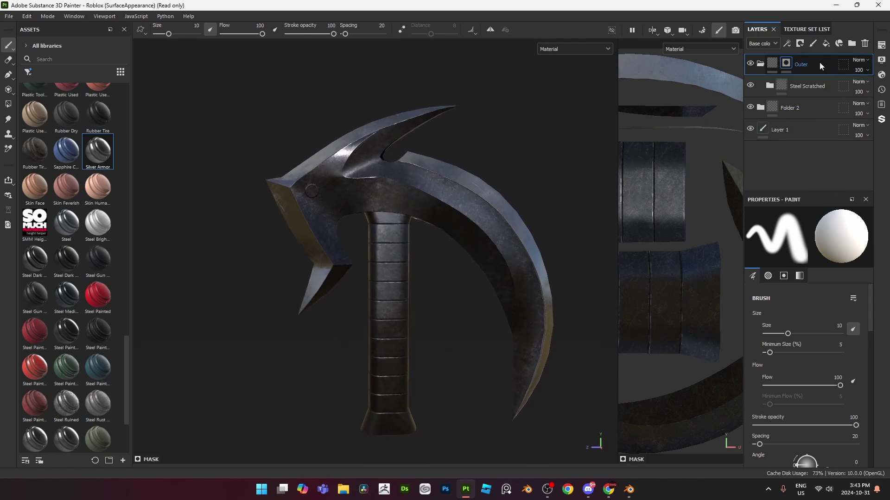
# - Duplicate the Outer folder and clear the copy's mask
pyautogui.hotkey('ctrl', 'd')
pyautogui.rightClick(770, 63)
pyautogui.click(792, 80)
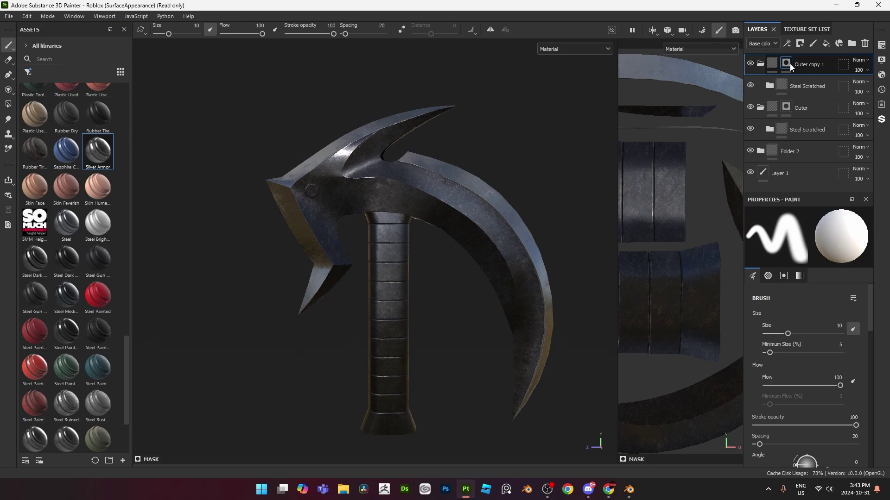
# - Fill the whole handle into the copied folder's mask using Polygon Fill's mesh fill mode
pyautogui.click(8, 103)
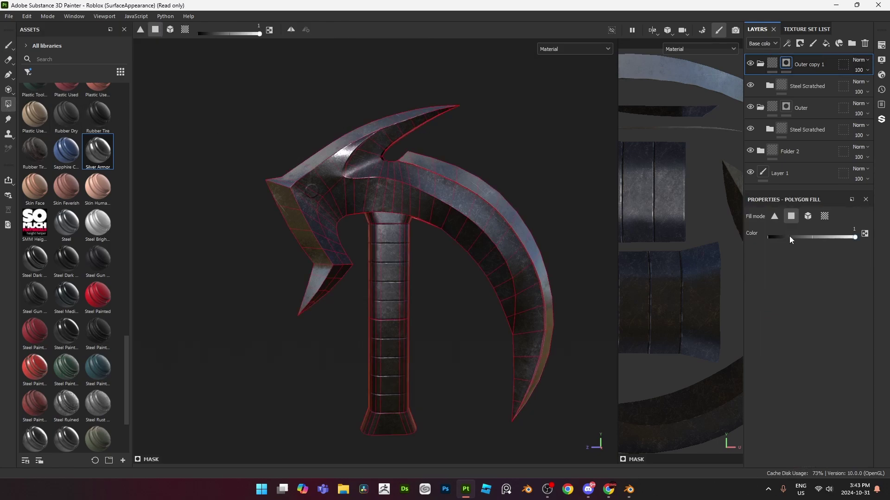
pyautogui.click(814, 219)
pyautogui.click(391, 295)
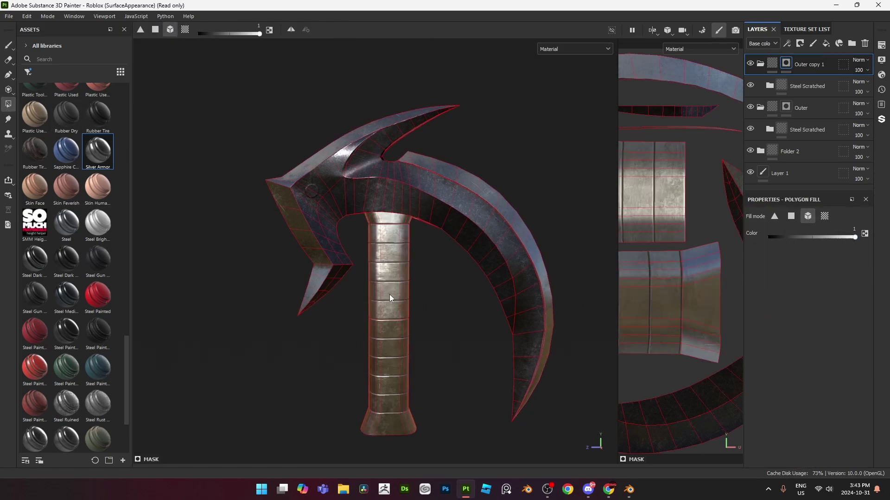
# - Replace the Steel Scratched folder inside Outer copy 1 with a fill layer using a dark purple base color
pyautogui.click(781, 88)
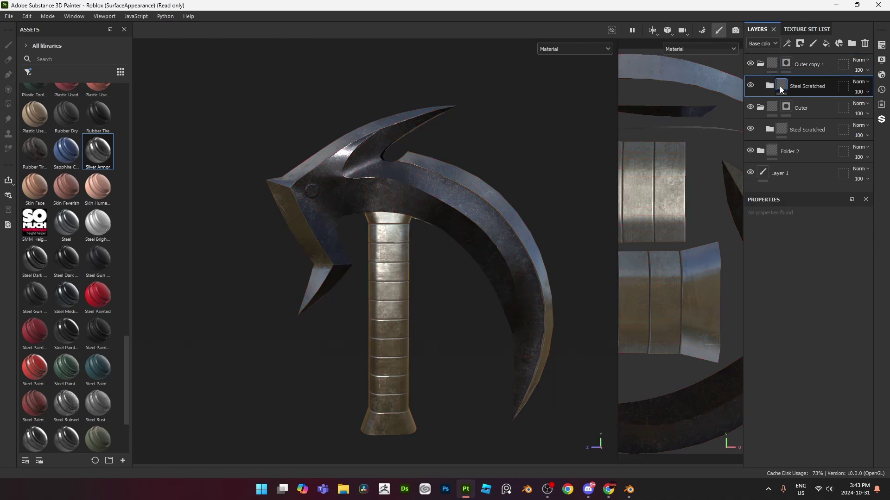
pyautogui.click(827, 44)
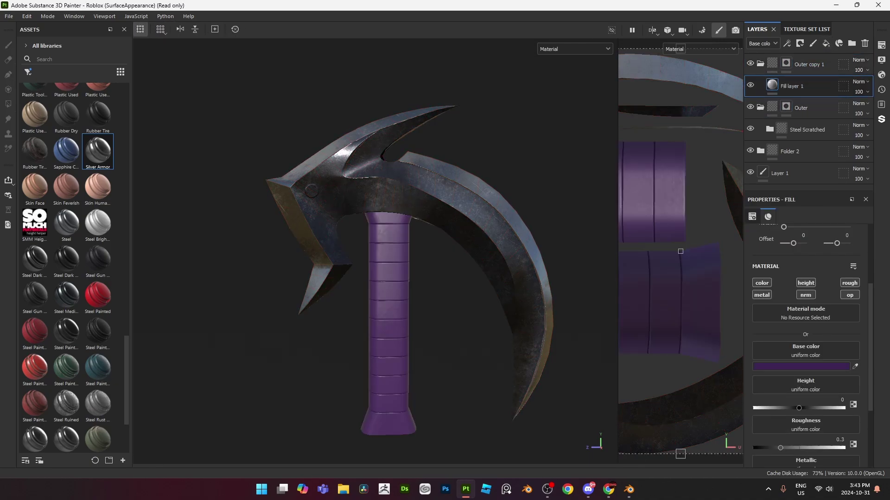
# - Examine the purple handle and the metal blade from several angles and close up
pyautogui.keyDown('alt'); pyautogui.moveTo(412, 290); pyautogui.dragTo(436, 283); pyautogui.keyUp('alt')
pyautogui.keyDown('alt'); pyautogui.moveTo(436, 282); pyautogui.dragTo(420, 260, button='right'); pyautogui.keyUp('alt')
pyautogui.keyDown('alt'); pyautogui.moveTo(421, 260); pyautogui.dragTo(433, 284, button='middle'); pyautogui.keyUp('alt')
pyautogui.moveTo(433, 284)
pyautogui.keyDown('alt'); pyautogui.mouseDown()
pyautogui.moveTo(403, 286)
pyautogui.moveTo(421, 285)
pyautogui.moveTo(403, 276)
pyautogui.moveTo(443, 276)
pyautogui.mouseUp(); pyautogui.keyUp('alt')
pyautogui.keyDown('alt'); pyautogui.moveTo(443, 277); pyautogui.dragTo(459, 236, button='middle'); pyautogui.keyUp('alt')
pyautogui.keyDown('alt'); pyautogui.moveTo(459, 236); pyautogui.dragTo(470, 222, button='right'); pyautogui.keyUp('alt')
pyautogui.keyDown('alt'); pyautogui.moveTo(471, 222); pyautogui.dragTo(446, 209); pyautogui.keyUp('alt')
pyautogui.scroll(5, 382, 181)
pyautogui.moveTo(414, 188)
pyautogui.keyDown('shift'); pyautogui.mouseDown(button='right')
pyautogui.moveTo(317, 181)
pyautogui.moveTo(399, 180)
pyautogui.mouseUp(button='right'); pyautogui.keyUp('shift')
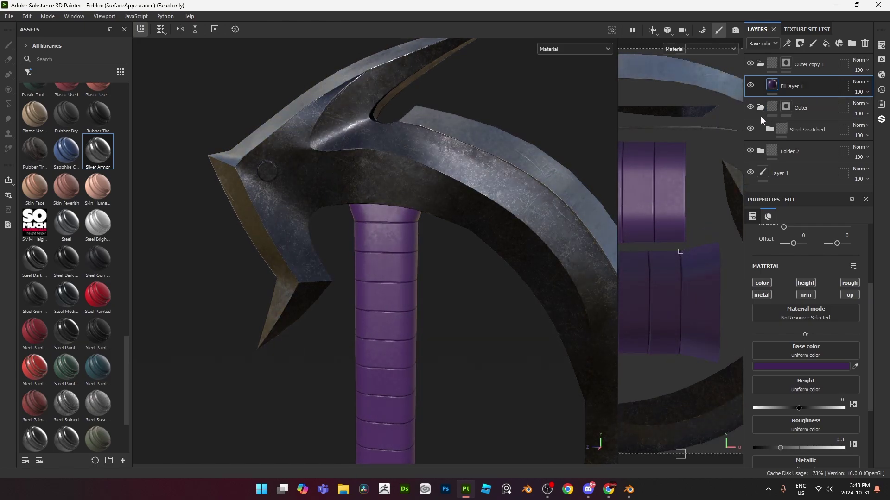
# - Collapse the Outer folder, expand Folder 2, and compare the blade with Silver Armor hidden and shown
pyautogui.click(760, 107)
pyautogui.click(760, 130)
pyautogui.click(750, 151)
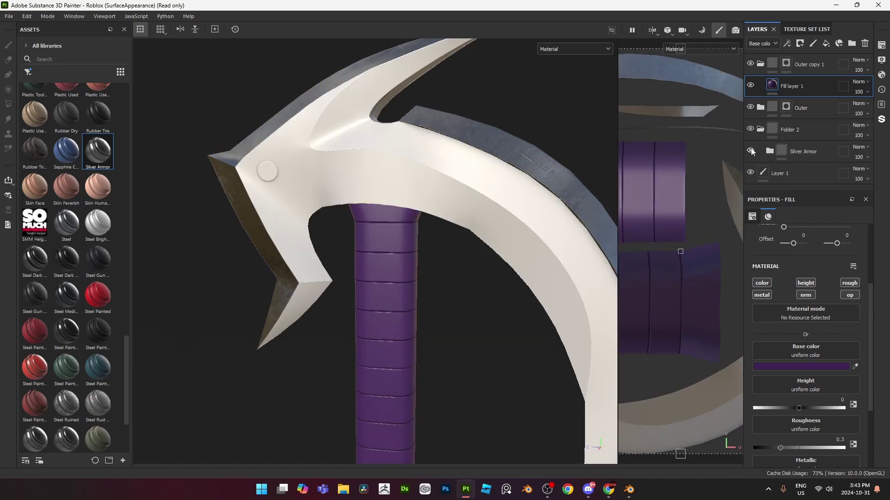
pyautogui.click(750, 151)
# - Try several Steel Gun and Steel Dark smart materials on the weapon, undoing each one
pyautogui.scroll(-3, 84, 323)
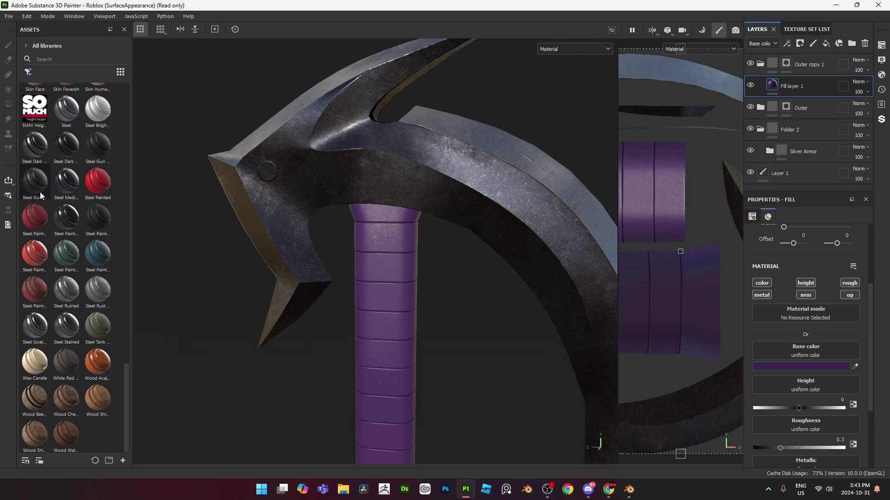
pyautogui.moveTo(40, 191)
pyautogui.mouseDown()
pyautogui.moveTo(446, 174)
pyautogui.moveTo(327, 250)
pyautogui.mouseUp()
pyautogui.hotkey('ctrl', 'z')
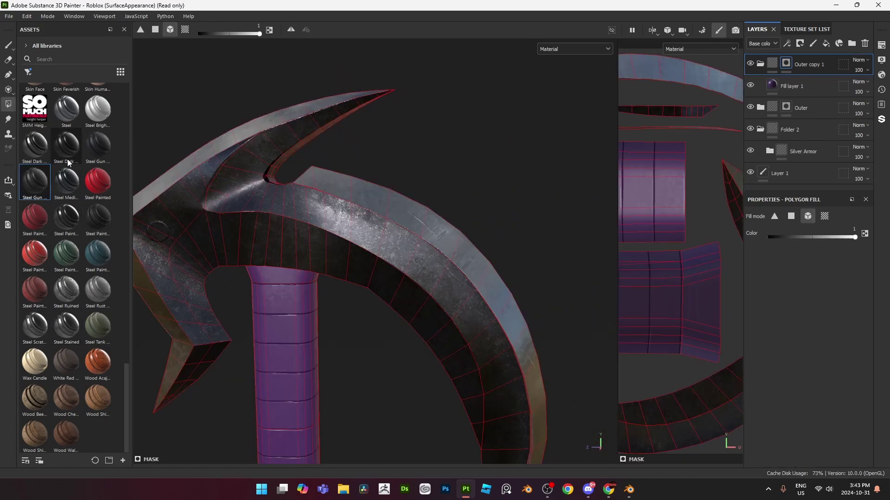
pyautogui.moveTo(67, 159); pyautogui.dragTo(369, 242)
pyautogui.hotkey('ctrl', 'z')
pyautogui.moveTo(34, 144); pyautogui.dragTo(307, 246)
pyautogui.hotkey('ctrl', 'z')
pyautogui.moveTo(97, 146); pyautogui.dragTo(349, 308)
pyautogui.scroll(-3, 350, 307)
pyautogui.keyDown('alt'); pyautogui.moveTo(349, 307); pyautogui.dragTo(372, 275, button='middle'); pyautogui.keyUp('alt')
pyautogui.scroll(3, 371, 276)
pyautogui.hotkey('ctrl', 'z')
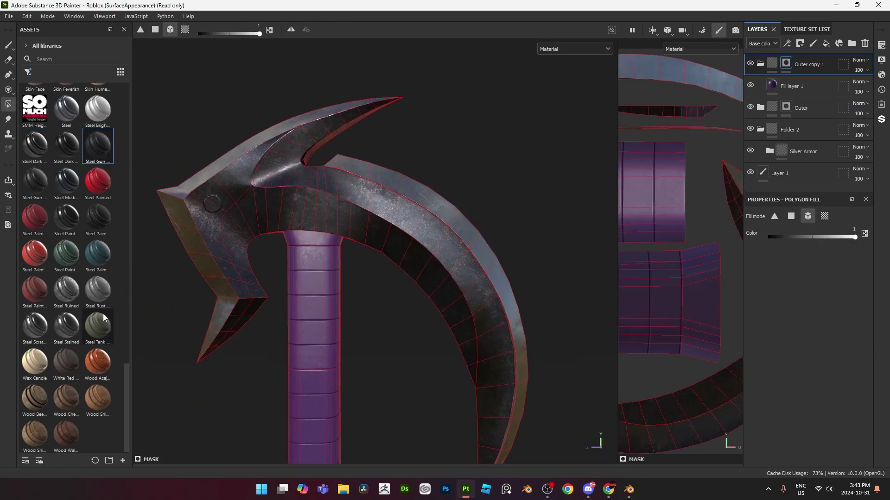
# - Filter the assets to materials and apply Stylized Raw Metal to the weapon
pyautogui.click(29, 72)
pyautogui.click(48, 85)
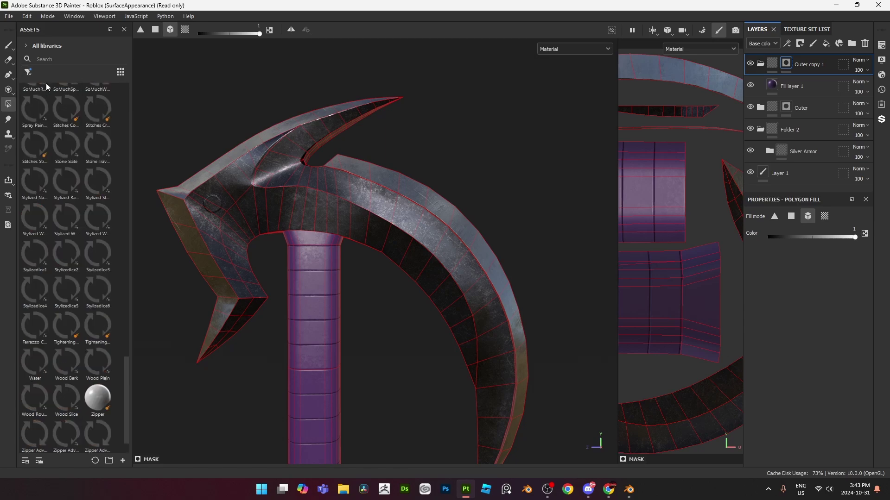
pyautogui.scroll(-2, 52, 254)
pyautogui.moveTo(66, 146); pyautogui.dragTo(383, 224)
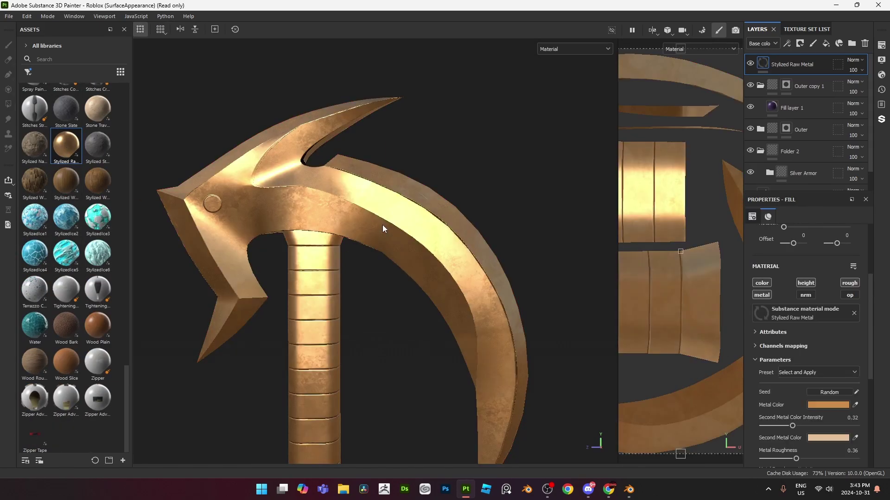
pyautogui.keyDown('alt'); pyautogui.moveTo(364, 287); pyautogui.dragTo(353, 294); pyautogui.keyUp('alt')
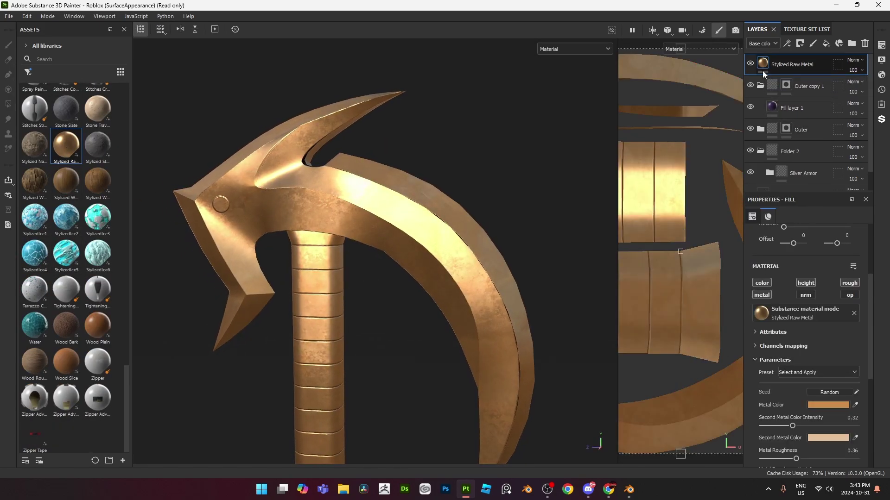
# - Sample a very dark grey as Stylized Raw Metal's metal color and a lighter grey as its second metal color
pyautogui.click(855, 405)
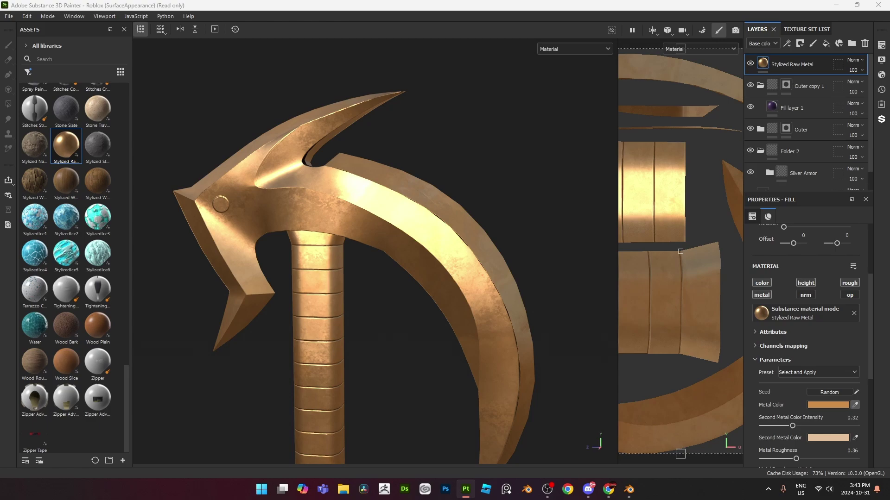
pyautogui.click(855, 438)
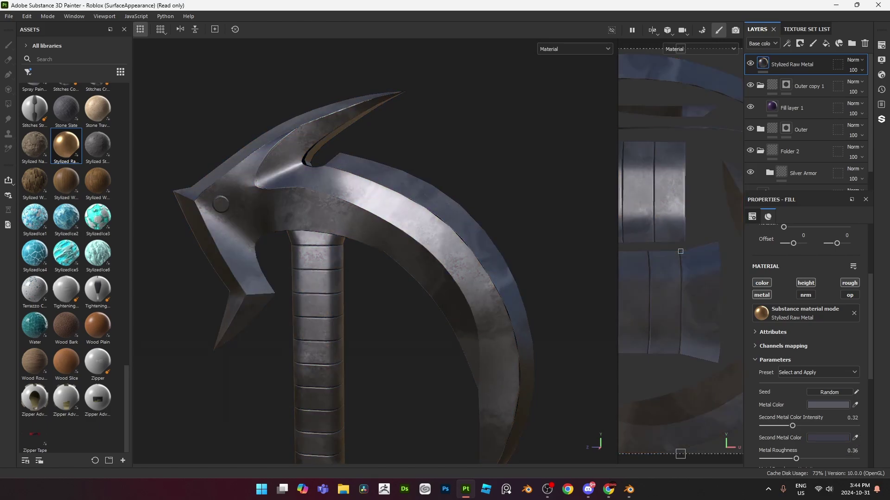
pyautogui.click(855, 405)
pyautogui.click(854, 438)
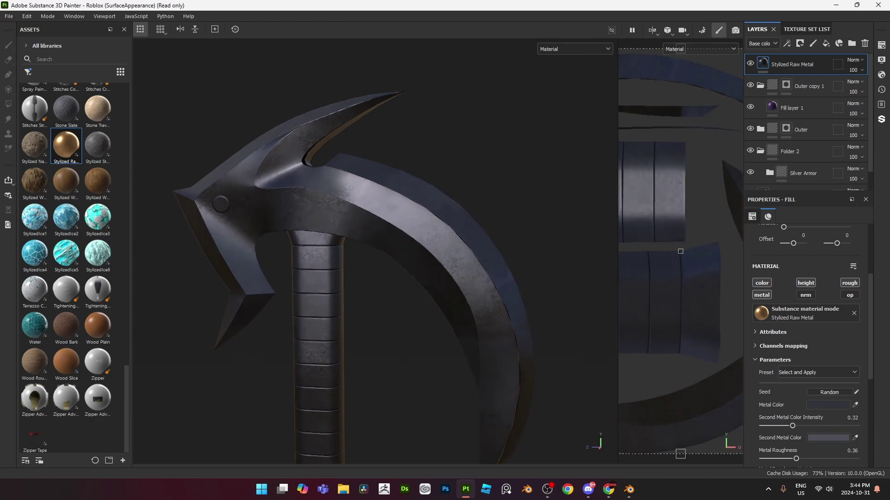
pyautogui.scroll(-3, 276, 167)
pyautogui.keyDown('alt'); pyautogui.moveTo(276, 167); pyautogui.dragTo(311, 171); pyautogui.keyUp('alt')
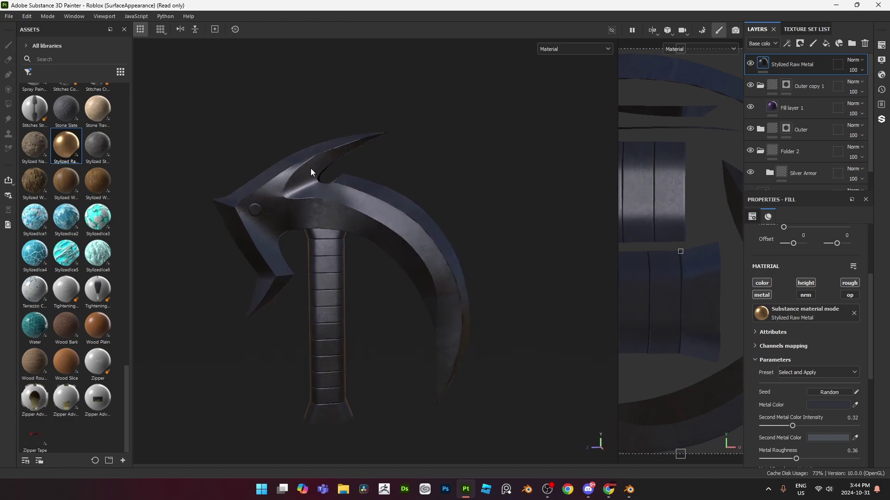
pyautogui.scroll(3, 311, 171)
pyautogui.keyDown('alt'); pyautogui.moveTo(310, 159); pyautogui.dragTo(342, 164, button='middle'); pyautogui.keyUp('alt')
# - Move the Stylized Raw Metal layer into Folder 2, directly above Silver Armor
pyautogui.click(759, 86)
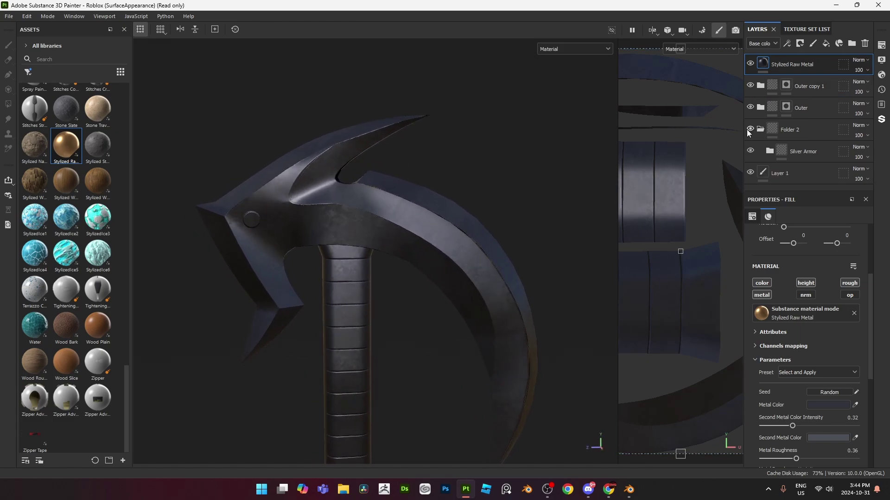
pyautogui.click(750, 107)
pyautogui.click(760, 86)
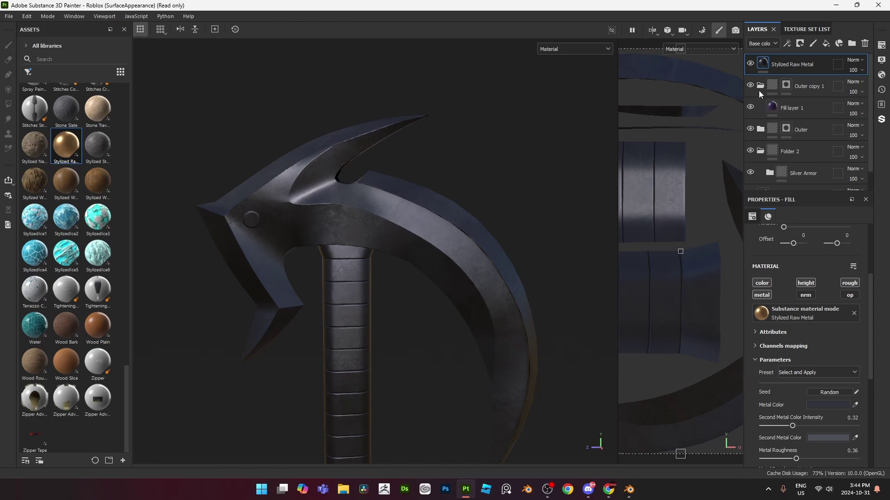
pyautogui.click(772, 107)
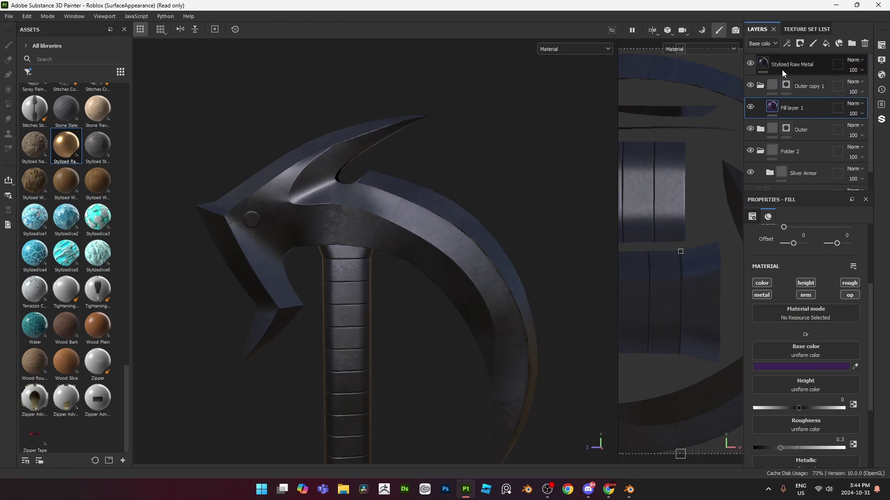
pyautogui.moveTo(785, 67); pyautogui.dragTo(786, 152)
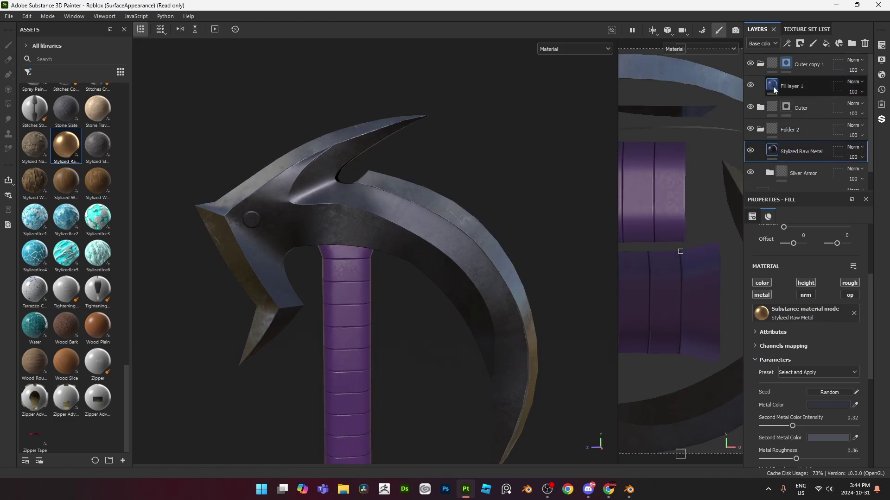
# - Collapse Outer copy 1 and rename it handle, and rename Folder 2 as Inner
pyautogui.click(760, 64)
pyautogui.doubleClick(796, 65)
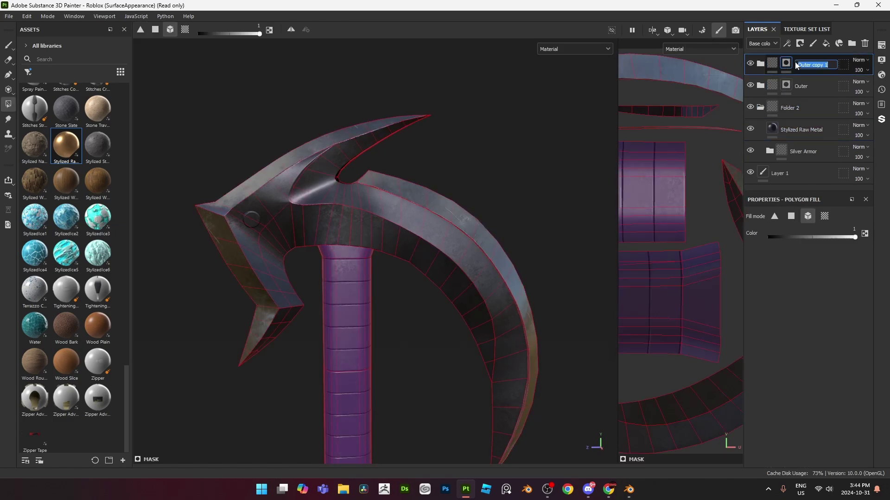
pyautogui.write('handle')
pyautogui.press('Return')
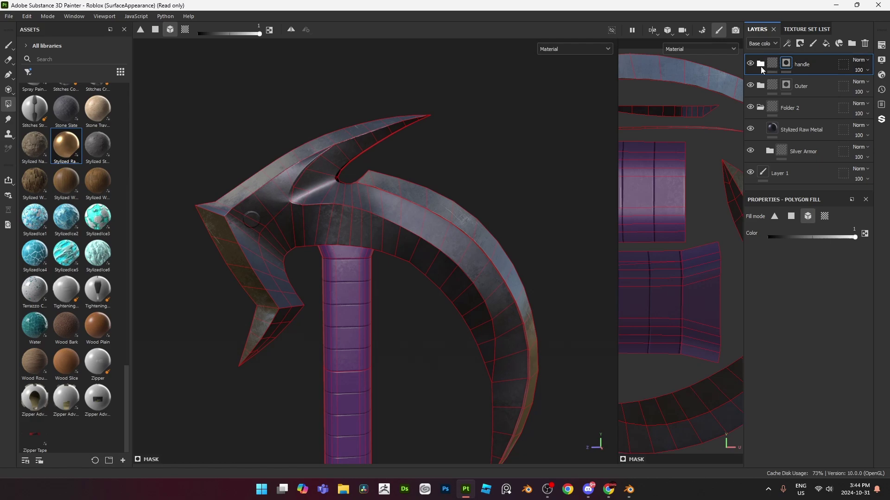
pyautogui.doubleClick(794, 108)
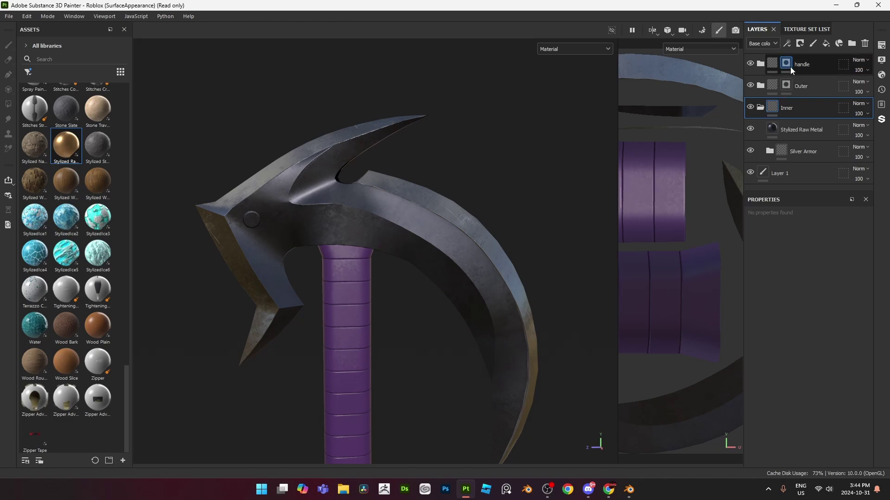
# - Set up the Outer folder's mask for painting around the round rivet with the Basic Hard brush
pyautogui.click(788, 85)
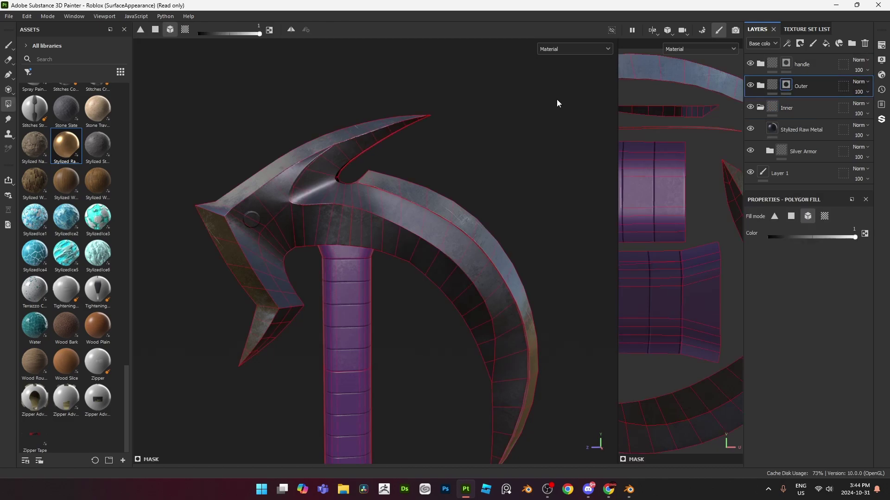
pyautogui.click(8, 46)
pyautogui.scroll(10, 393, 232)
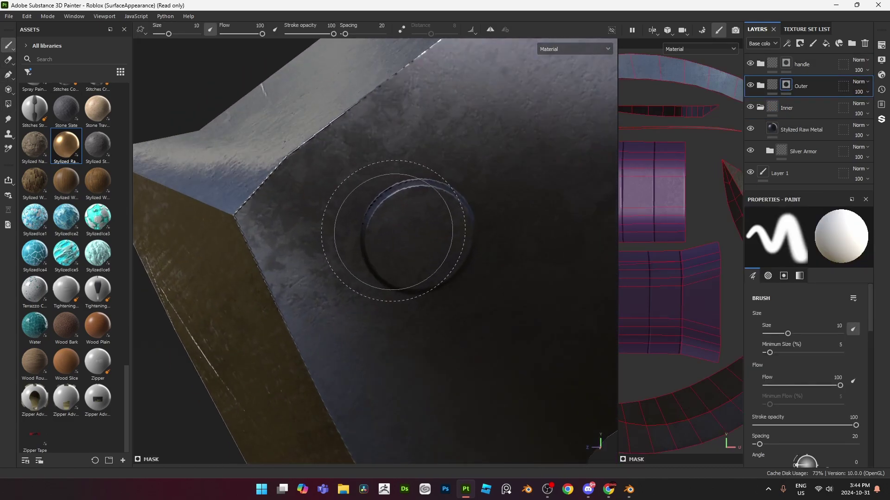
pyautogui.keyDown('alt'); pyautogui.moveTo(392, 231); pyautogui.dragTo(383, 213); pyautogui.keyUp('alt')
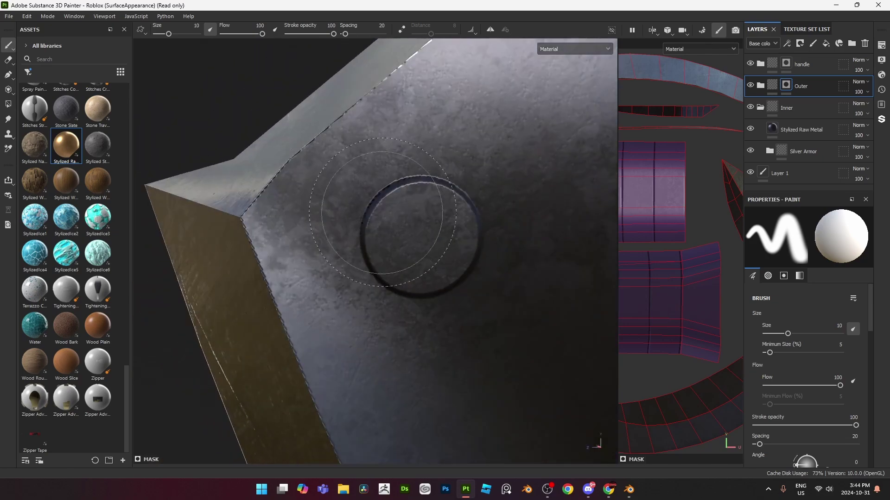
pyautogui.scroll(15, 64, 283)
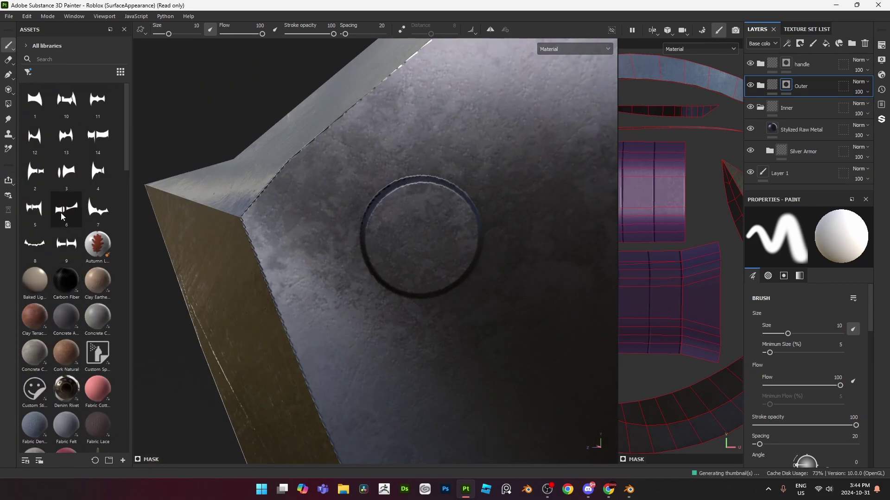
pyautogui.click(28, 72)
pyautogui.click(46, 123)
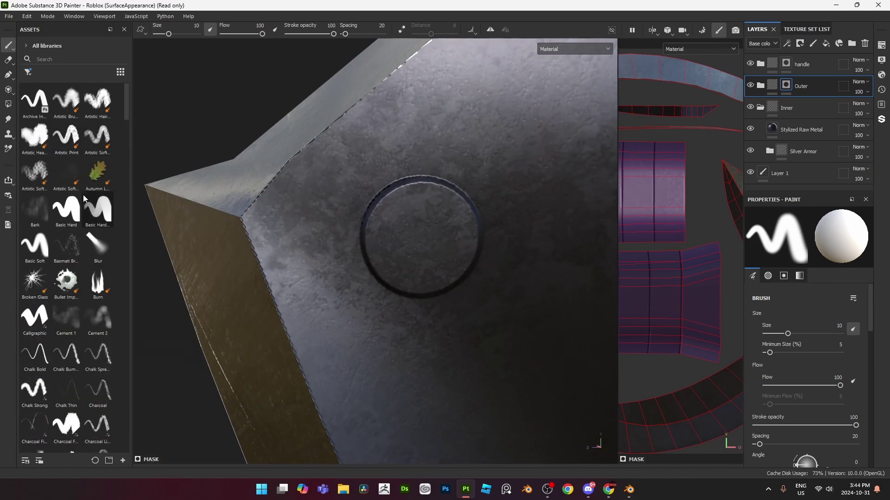
pyautogui.click(66, 209)
# - Paint the rivet's face inside the circular groove into the Outer mask with a brush size of 5.39
pyautogui.scroll(3, 417, 232)
pyautogui.moveTo(413, 228)
pyautogui.mouseDown()
pyautogui.moveTo(427, 235)
pyautogui.moveTo(442, 211)
pyautogui.mouseUp()
pyautogui.click(784, 87)
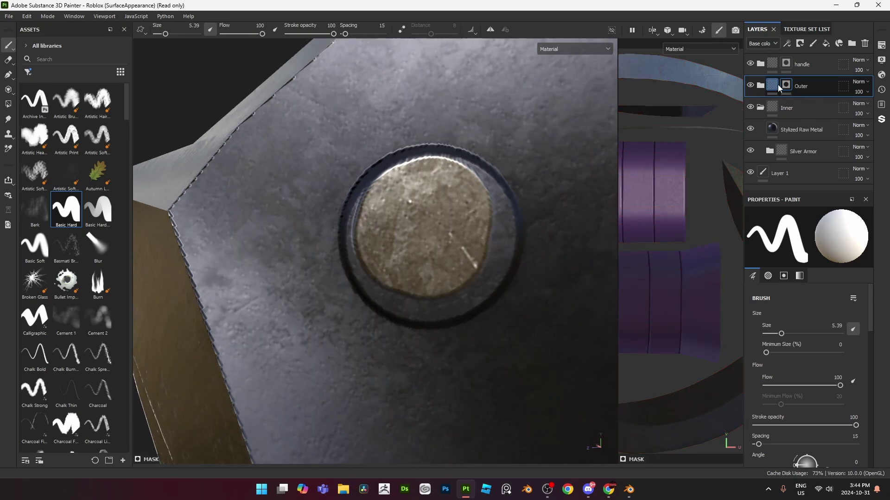
# - Extend the rivet's painted face to its circular groove in the Outer mask at brush size 4.16, and reduce the brush to 1.49
pyautogui.keyDown('ctrl'); pyautogui.moveTo(461, 224); pyautogui.dragTo(447, 223, button='right'); pyautogui.keyUp('ctrl')
pyautogui.moveTo(460, 223)
pyautogui.mouseDown()
pyautogui.moveTo(478, 225)
pyautogui.moveTo(473, 261)
pyautogui.moveTo(404, 287)
pyautogui.moveTo(387, 238)
pyautogui.moveTo(389, 200)
pyautogui.moveTo(436, 197)
pyautogui.moveTo(472, 215)
pyautogui.mouseUp()
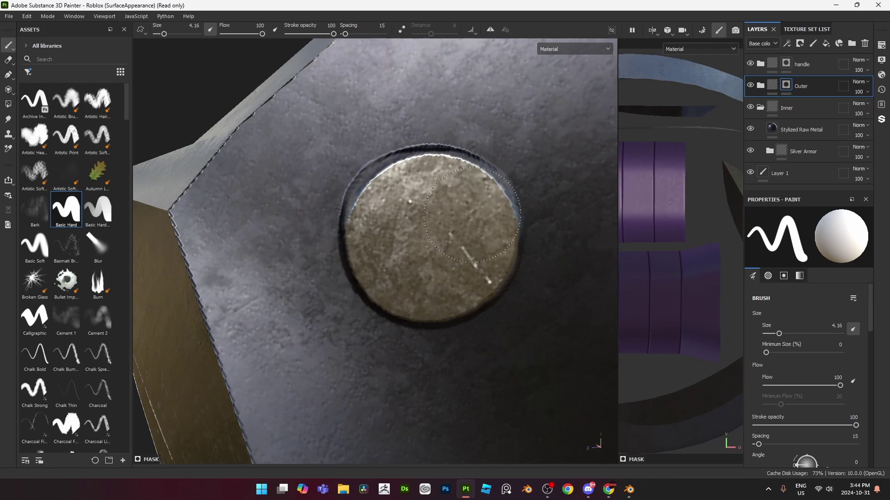
pyautogui.press('[')
pyautogui.press('[')
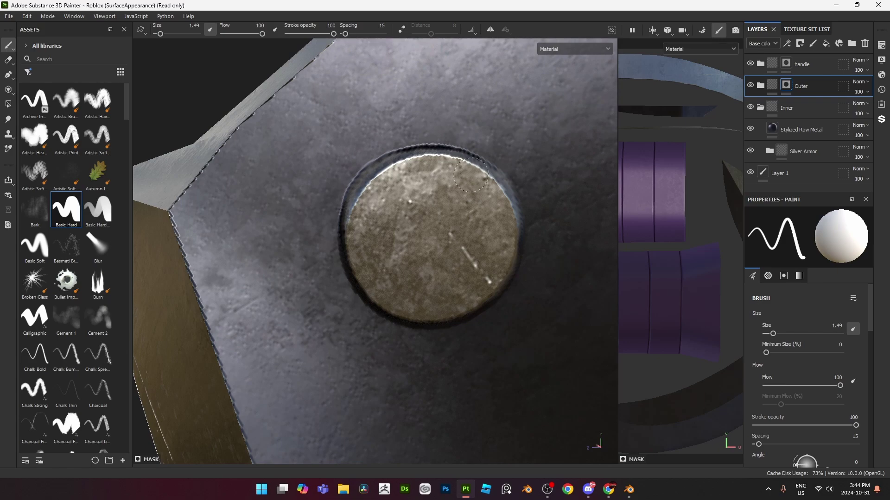
pyautogui.keyDown('alt'); pyautogui.moveTo(405, 166); pyautogui.dragTo(360, 212); pyautogui.keyUp('alt')
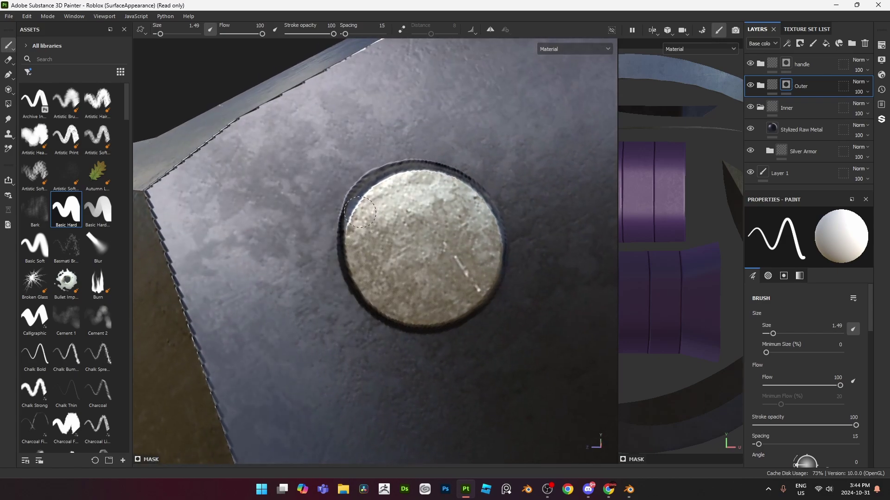
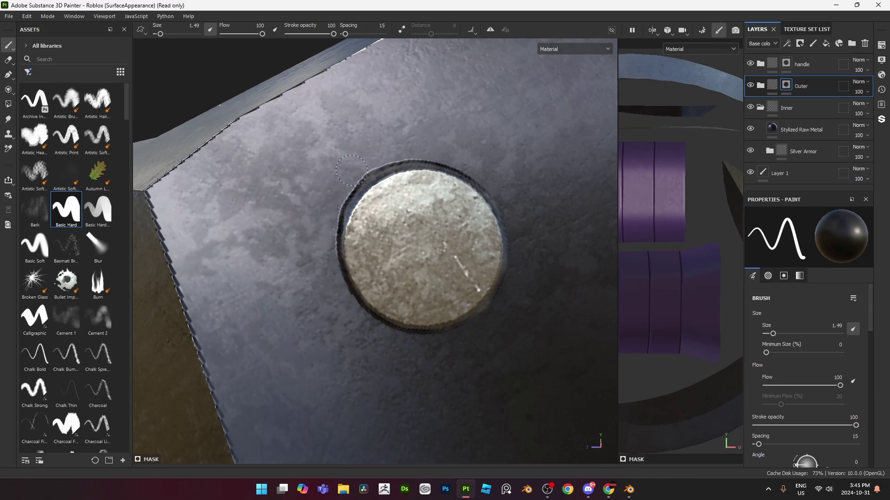
# - Examine the painted rivet's edge up close and the whole weapon from a distance
pyautogui.scroll(-12, 311, 245)
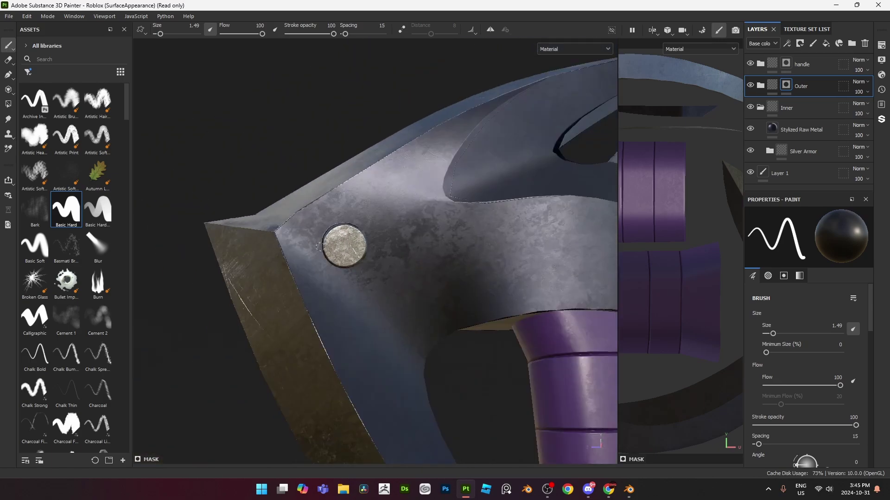
pyautogui.scroll(10, 360, 291)
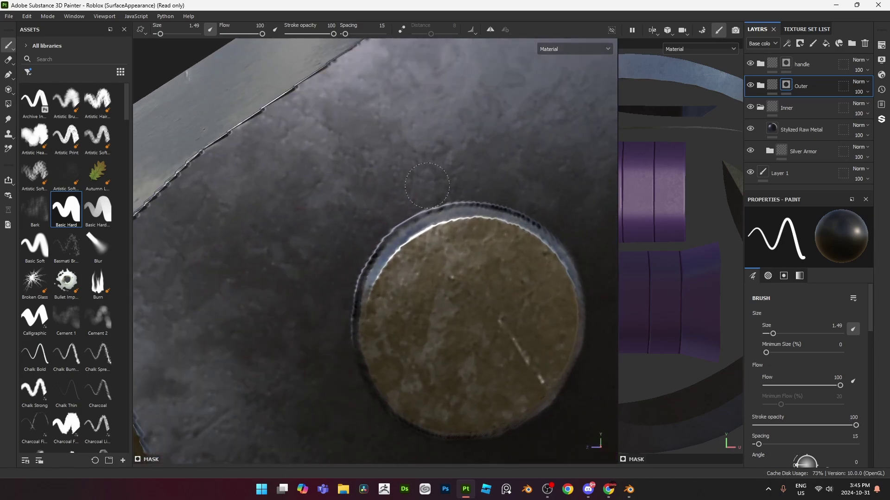
pyautogui.scroll(-10, 318, 308)
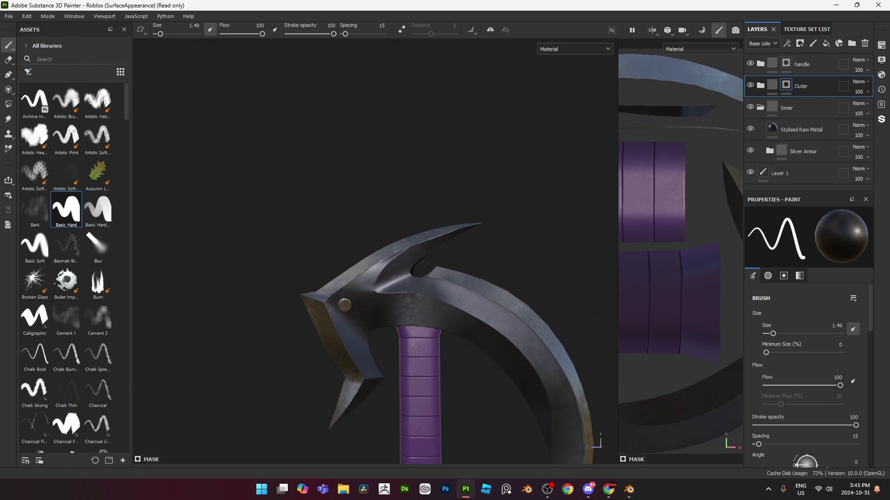
pyautogui.scroll(4, 311, 234)
pyautogui.press(']')
pyautogui.scroll(-6, 311, 234)
pyautogui.moveTo(340, 268)
pyautogui.keyDown('alt'); pyautogui.mouseDown(button='middle')
pyautogui.moveTo(338, 242)
pyautogui.moveTo(282, 141)
pyautogui.mouseUp(button='middle'); pyautogui.keyUp('alt')
pyautogui.moveTo(324, 155)
pyautogui.keyDown('alt'); pyautogui.mouseDown()
pyautogui.moveTo(412, 180)
pyautogui.moveTo(500, 186)
pyautogui.moveTo(477, 220)
pyautogui.mouseUp(); pyautogui.keyUp('alt')
pyautogui.scroll(3, 499, 186)
pyautogui.scroll(3, 339, 240)
pyautogui.scroll(-3, 338, 241)
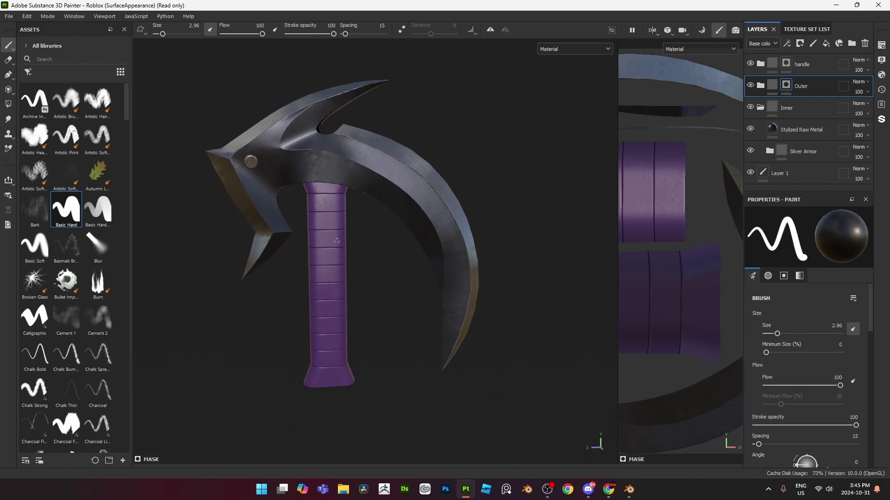
pyautogui.scroll(3, 339, 241)
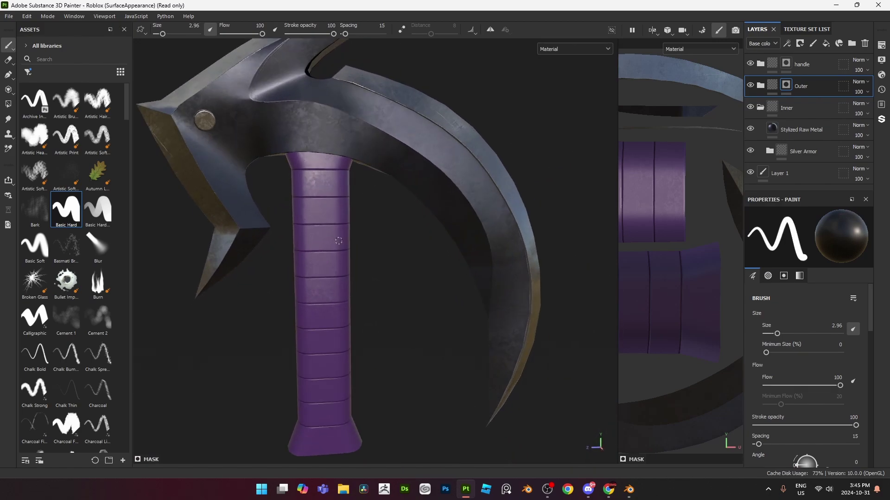
# - Filter the assets to materials and set the roughness of Fill layer 1 in the handle folder to 1
pyautogui.click(28, 71)
pyautogui.click(46, 82)
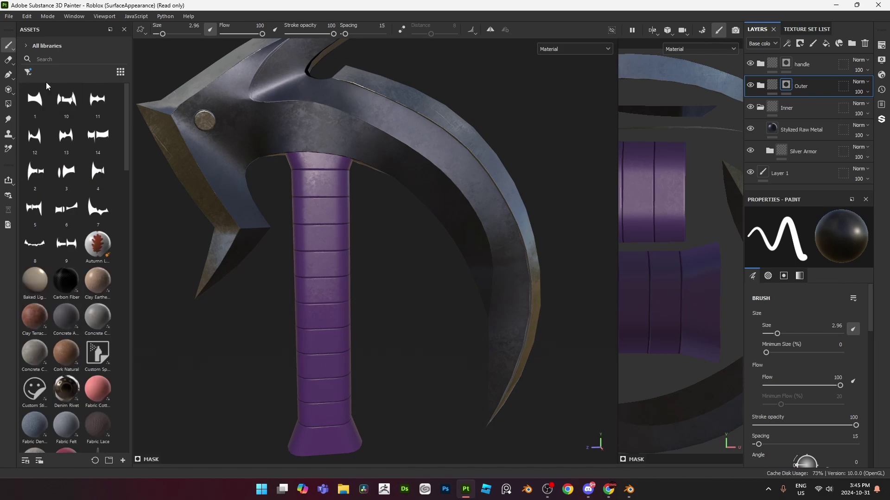
pyautogui.click(761, 65)
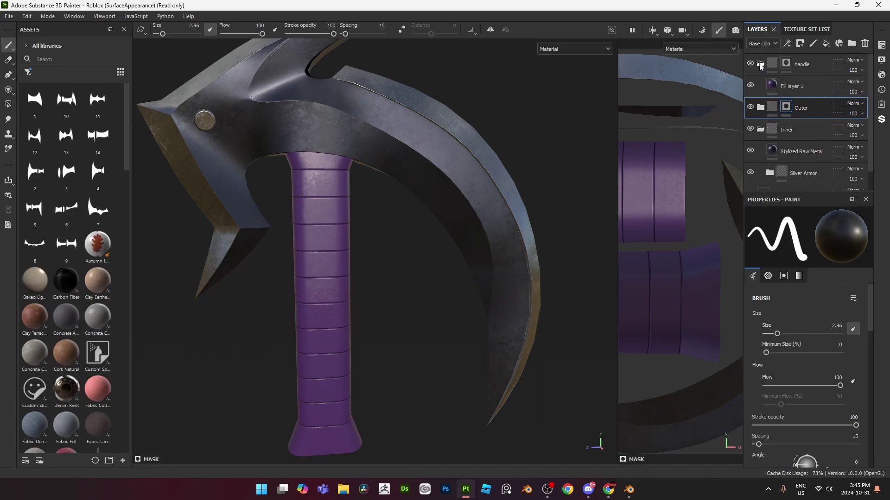
pyautogui.click(754, 86)
pyautogui.scroll(3, 405, 163)
pyautogui.click(776, 86)
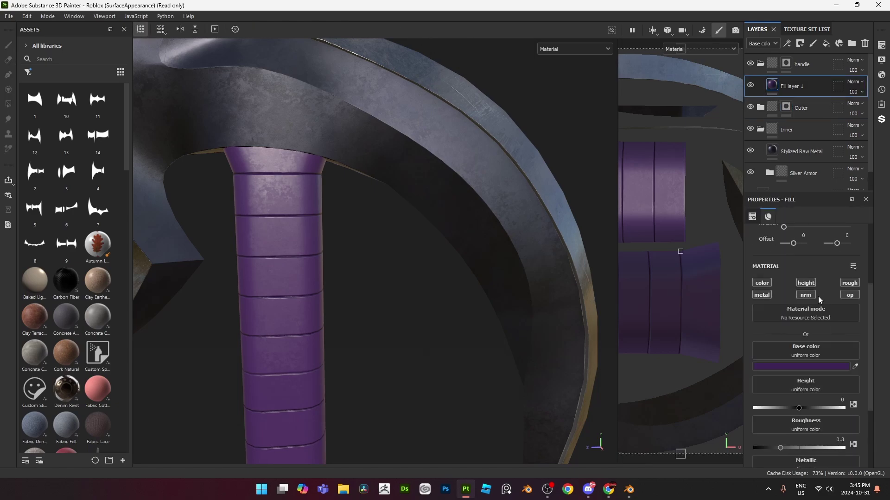
pyautogui.moveTo(801, 448); pyautogui.dragTo(844, 448)
pyautogui.scroll(-3, 407, 294)
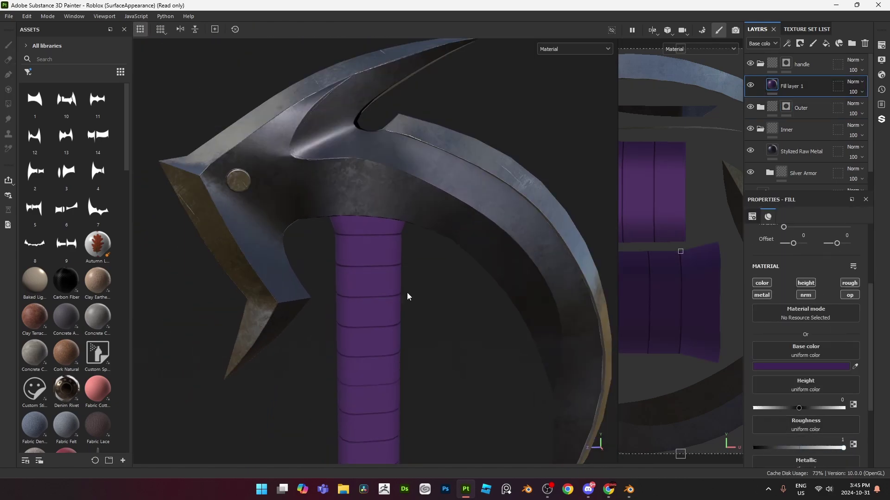
# - Duplicate Fill layer 1 with a lighter purple base color, and give the copy a black mask with a fill effect
pyautogui.scroll(2, 407, 294)
pyautogui.hotkey('ctrl', 'd')
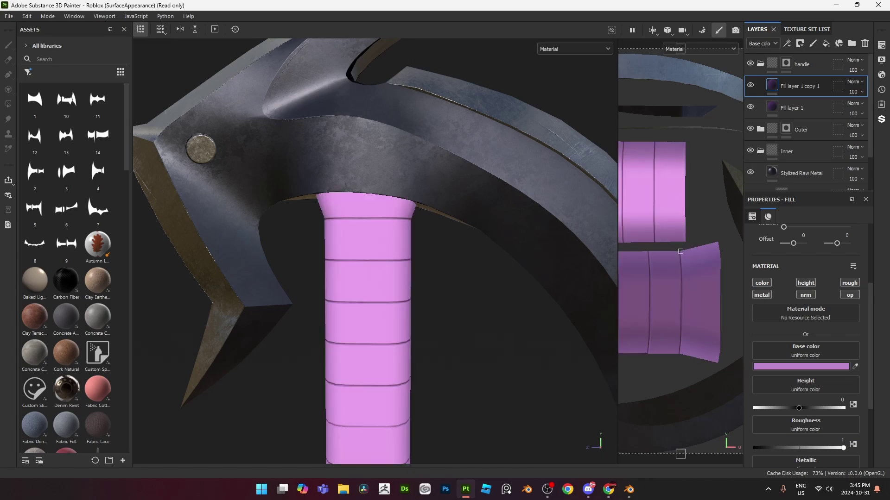
pyautogui.rightClick(771, 86)
pyautogui.click(788, 102)
pyautogui.rightClick(787, 85)
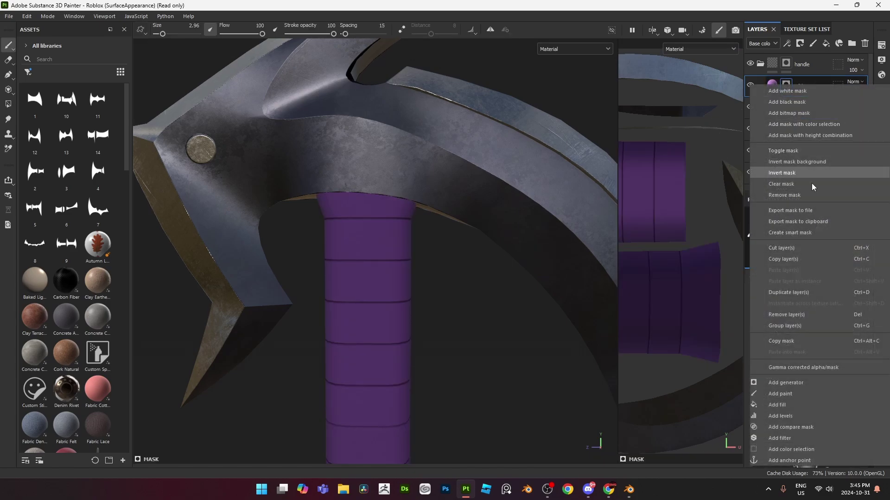
pyautogui.click(783, 404)
# - Filter the assets to textures and search for "fabr"
pyautogui.click(29, 73)
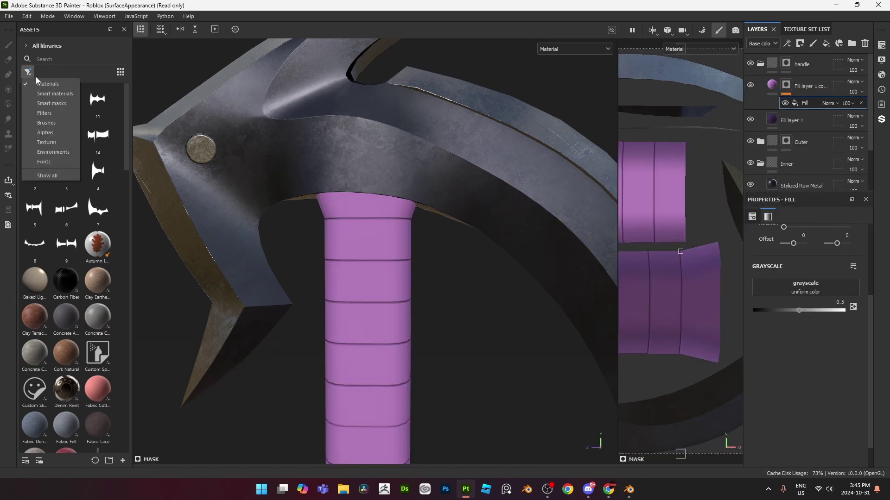
pyautogui.click(52, 132)
pyautogui.click(66, 59)
pyautogui.write('fabr')
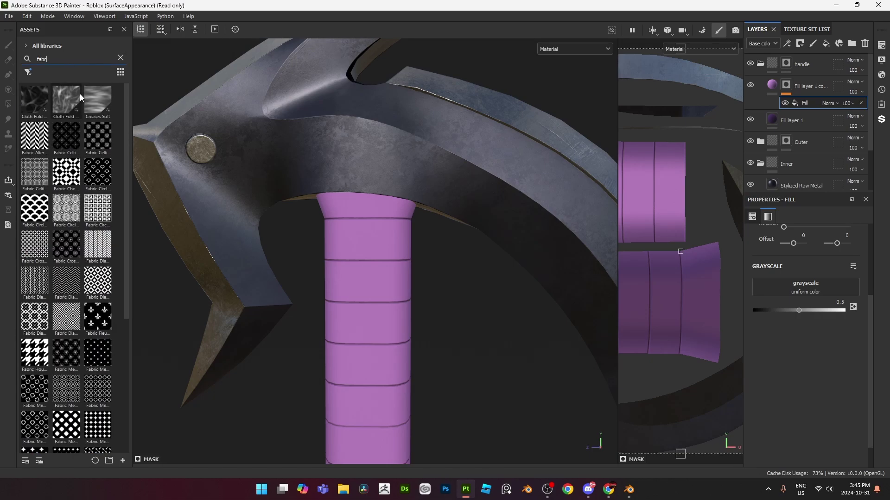
# - Apply the Creases Soft texture to the mask fill with tiling about -3.46 and rotation about 95.29
pyautogui.moveTo(98, 100); pyautogui.dragTo(813, 288)
pyautogui.scroll(1, 276, 284)
pyautogui.keyDown('alt'); pyautogui.moveTo(409, 313); pyautogui.dragTo(408, 258, button='middle'); pyautogui.keyUp('alt')
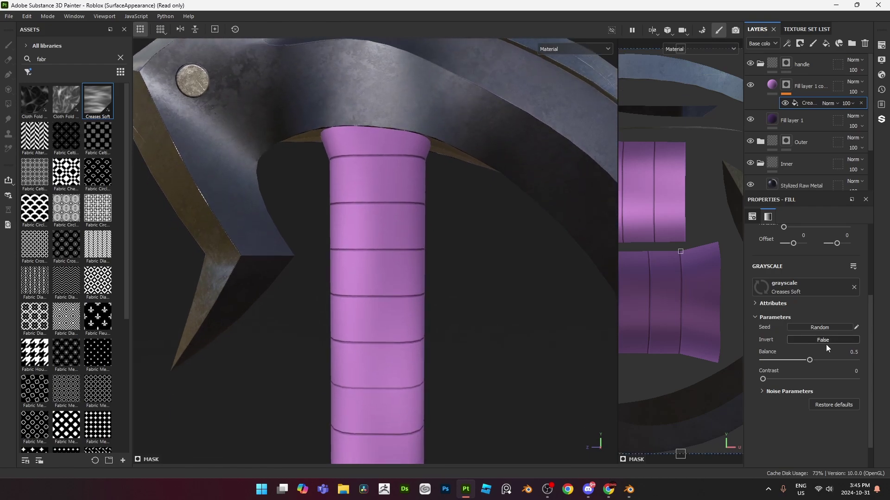
pyautogui.scroll(3, 795, 358)
pyautogui.moveTo(797, 295)
pyautogui.mouseDown()
pyautogui.moveTo(786, 309)
pyautogui.moveTo(800, 310)
pyautogui.mouseUp()
pyautogui.scroll(-5, 412, 287)
pyautogui.keyDown('alt'); pyautogui.moveTo(421, 294); pyautogui.dragTo(442, 291); pyautogui.keyUp('alt')
pyautogui.keyDown('alt'); pyautogui.moveTo(442, 291); pyautogui.dragTo(444, 257, button='middle'); pyautogui.keyUp('alt')
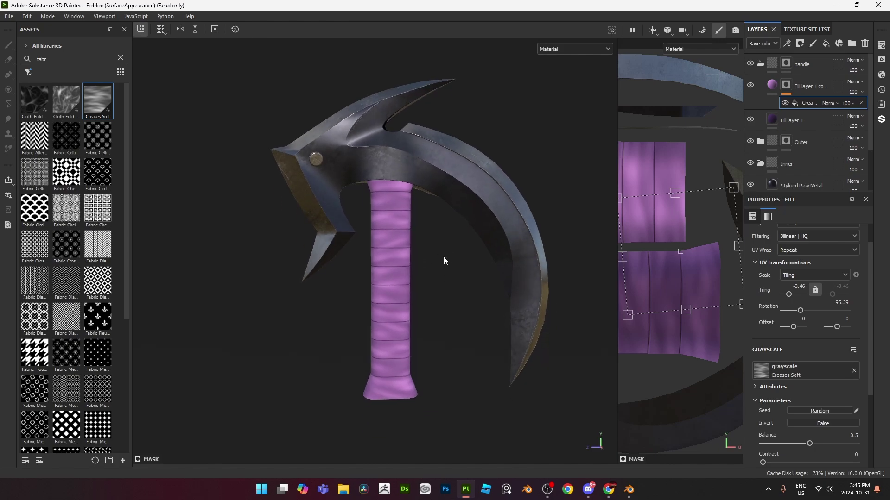
# - Set the height of the lighter purple fill layer to 1
pyautogui.scroll(5, 440, 259)
pyautogui.click(773, 86)
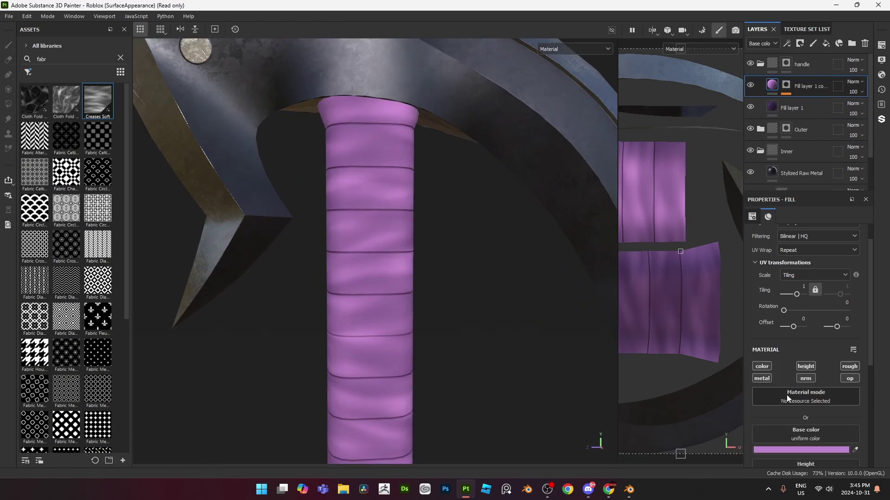
pyautogui.scroll(-3, 795, 406)
pyautogui.moveTo(760, 381); pyautogui.dragTo(854, 381)
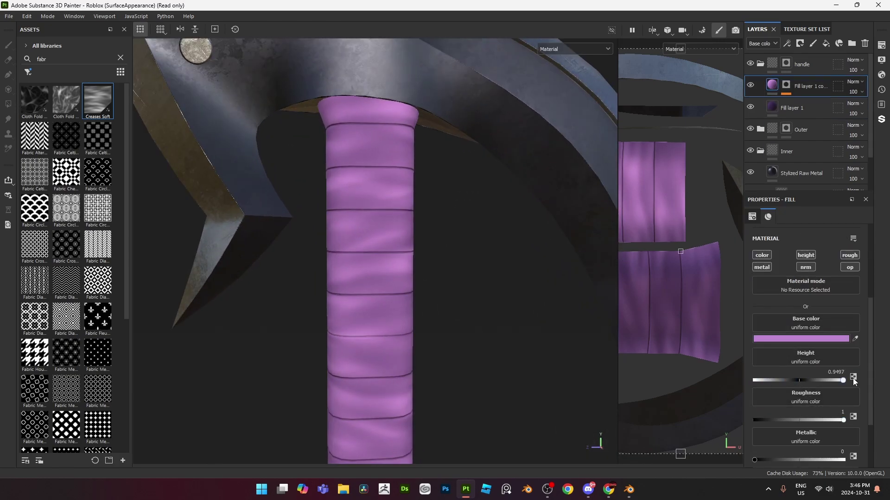
pyautogui.scroll(-2, 444, 268)
pyautogui.moveTo(445, 268)
pyautogui.keyDown('alt'); pyautogui.mouseDown()
pyautogui.moveTo(490, 270)
pyautogui.moveTo(462, 268)
pyautogui.mouseUp(); pyautogui.keyUp('alt')
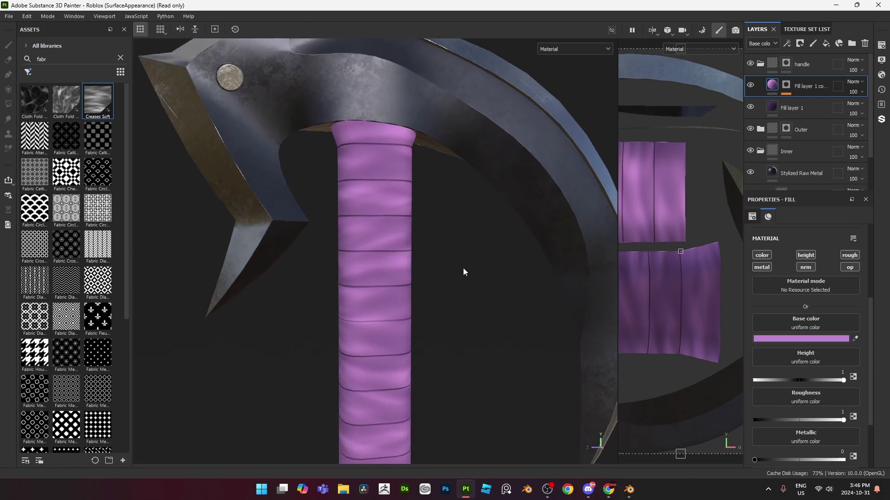
# - Replace the lighter purple layer's creased mask with a fresh black mask and add a new fill effect to it
pyautogui.rightClick(786, 85)
pyautogui.click(790, 94)
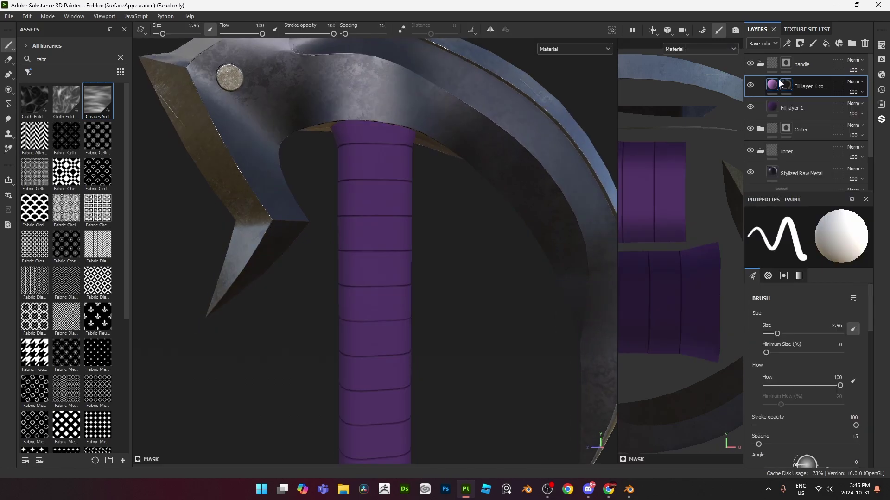
pyautogui.rightClick(786, 85)
pyautogui.click(795, 400)
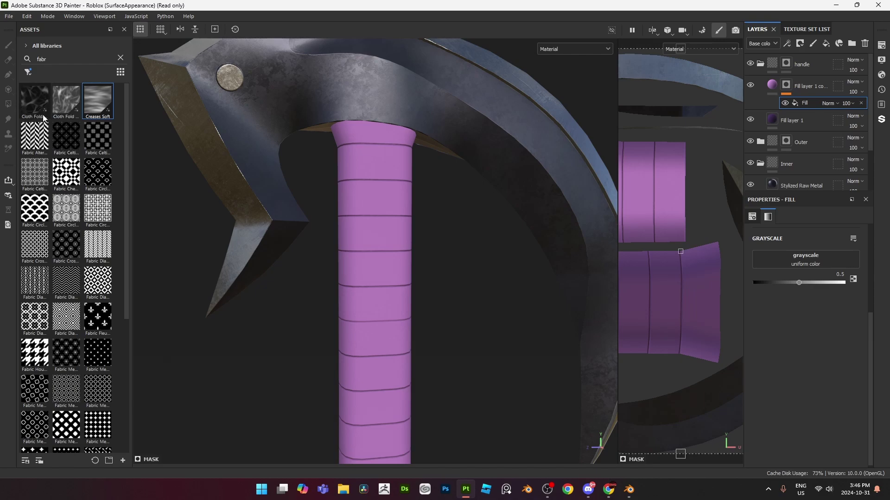
# - Apply the Weave 2 texture to the new mask fill and set its tiling to about -5.97
pyautogui.scroll(-3, 44, 118)
pyautogui.scroll(-3, 44, 118)
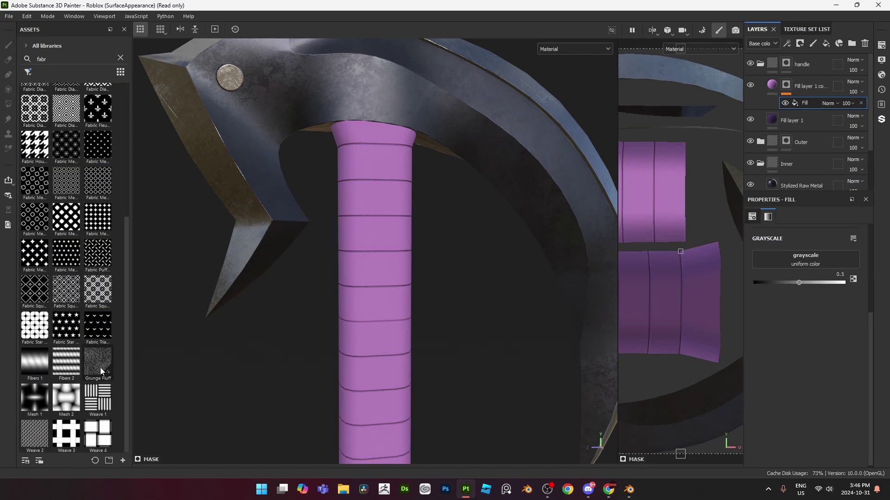
pyautogui.moveTo(74, 378)
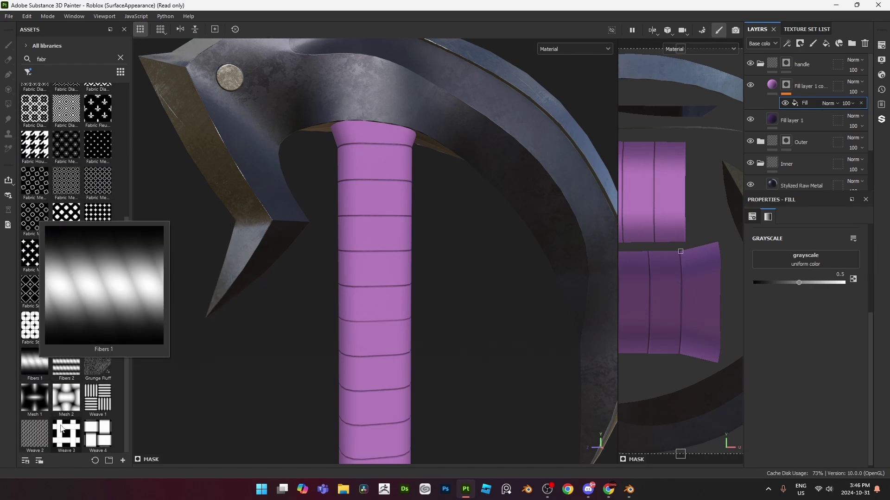
pyautogui.moveTo(35, 434); pyautogui.dragTo(812, 257)
pyautogui.scroll(3, 367, 262)
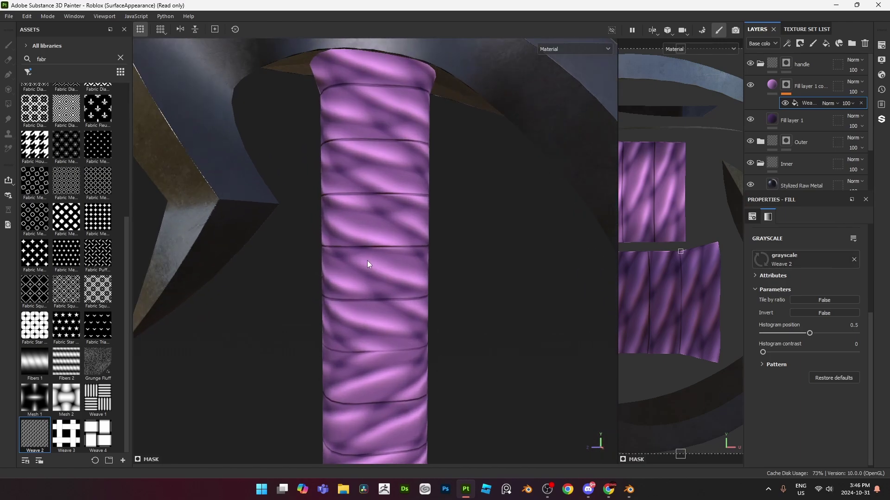
pyautogui.scroll(2, 811, 328)
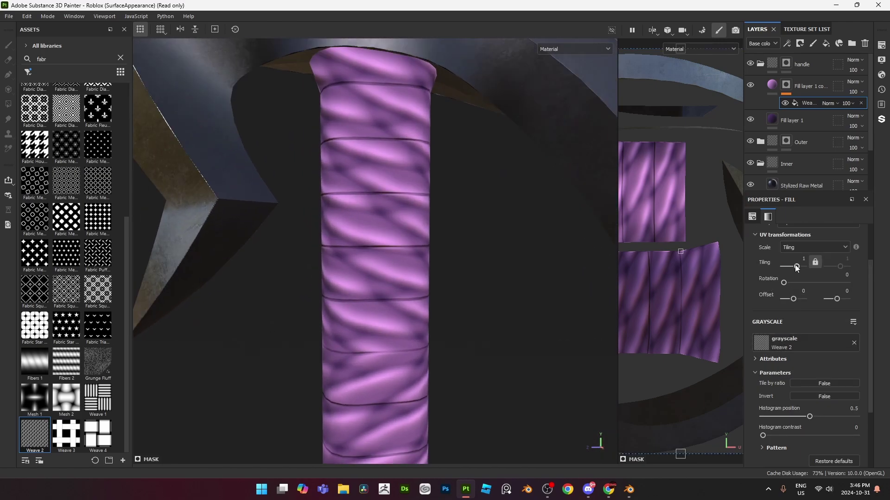
pyautogui.moveTo(793, 267)
pyautogui.mouseDown()
pyautogui.moveTo(815, 267)
pyautogui.moveTo(787, 267)
pyautogui.mouseUp()
# - Set the height of the lighter purple fill layer to 0
pyautogui.click(806, 87)
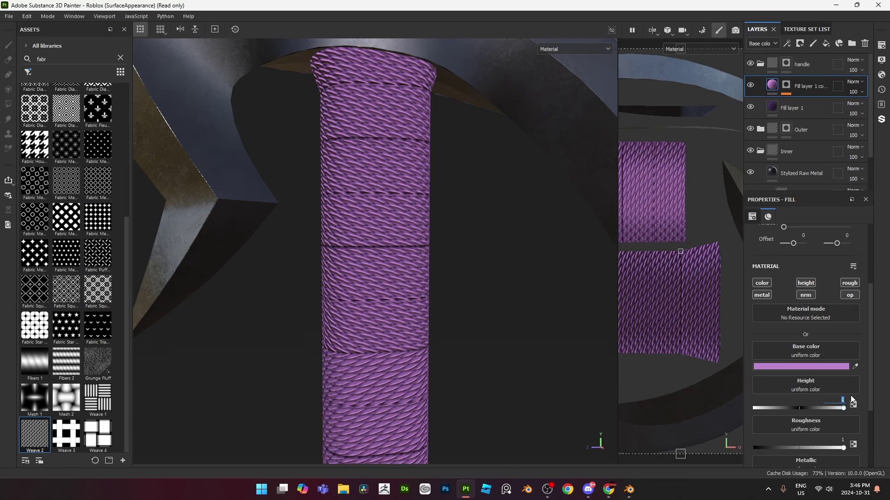
pyautogui.write('0')
pyautogui.press('Return')
# - Set the Weave 2 mask fill's histogram position to about 0.73 and its rotation to about 26.47
pyautogui.click(786, 85)
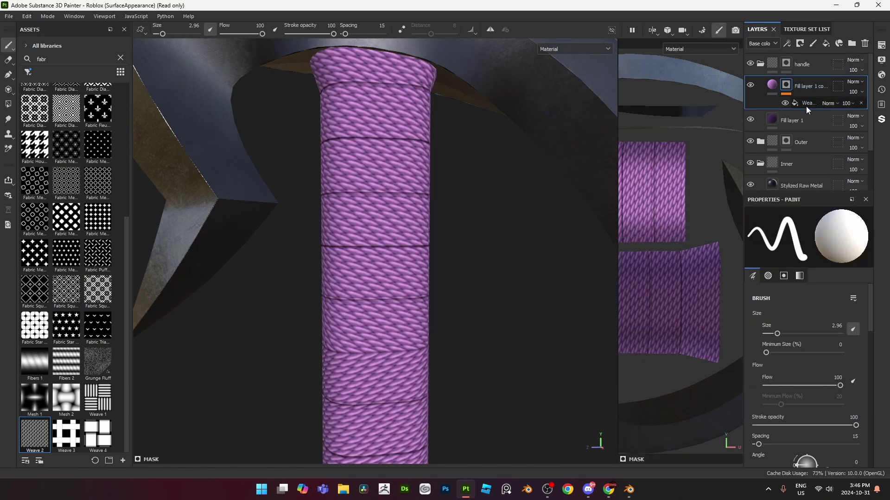
pyautogui.click(806, 104)
pyautogui.moveTo(806, 360); pyautogui.dragTo(830, 365)
pyautogui.scroll(2, 809, 360)
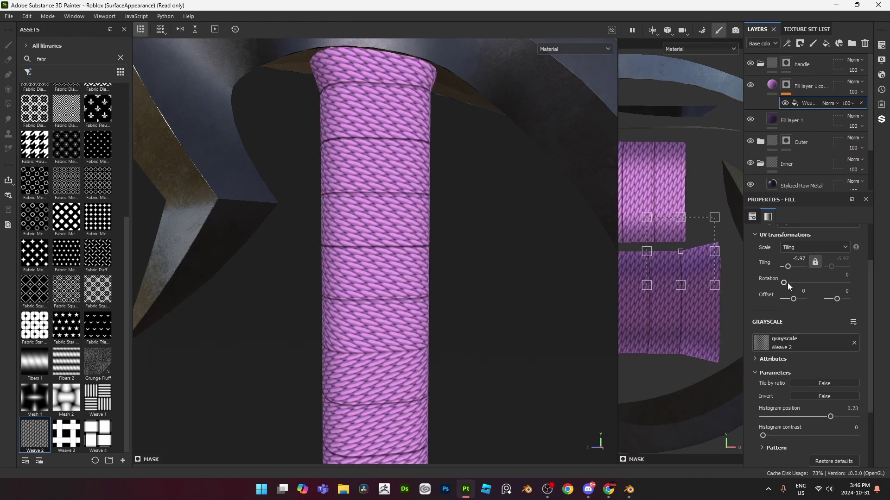
pyautogui.moveTo(785, 283); pyautogui.dragTo(788, 283)
pyautogui.scroll(-4, 419, 271)
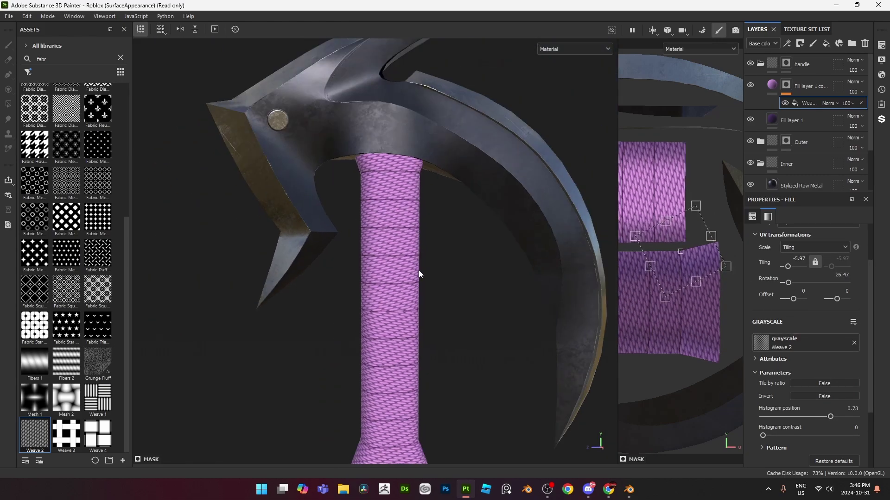
pyautogui.scroll(-3, 418, 274)
pyautogui.scroll(5, 482, 282)
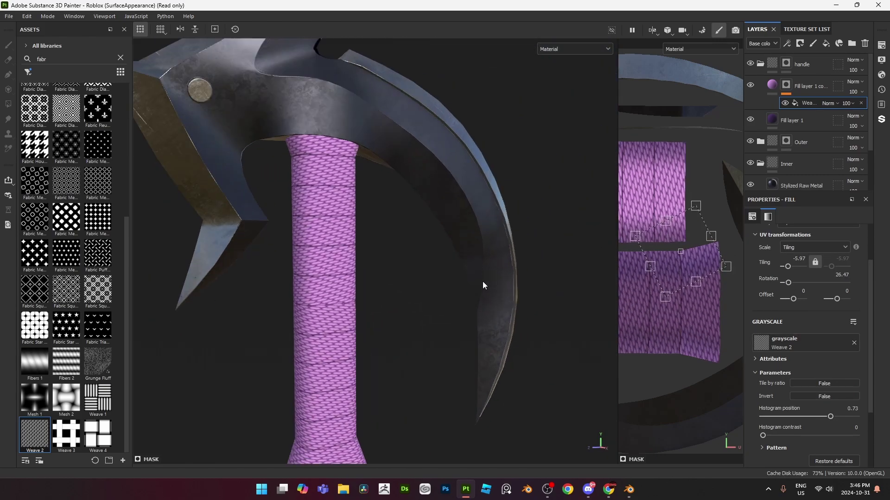
pyautogui.click(852, 103)
pyautogui.moveTo(884, 108)
pyautogui.mouseDown()
pyautogui.moveTo(843, 105)
pyautogui.moveTo(887, 109)
pyautogui.mouseUp()
pyautogui.keyDown('alt'); pyautogui.moveTo(411, 184); pyautogui.dragTo(458, 219, button='middle'); pyautogui.keyUp('alt')
# - Filter the "fabr" asset search to materials
pyautogui.click(29, 73)
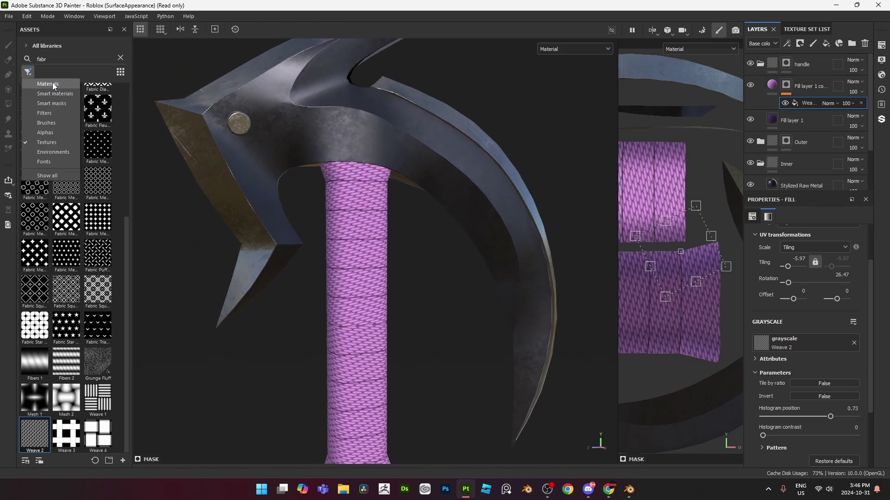
pyautogui.click(47, 84)
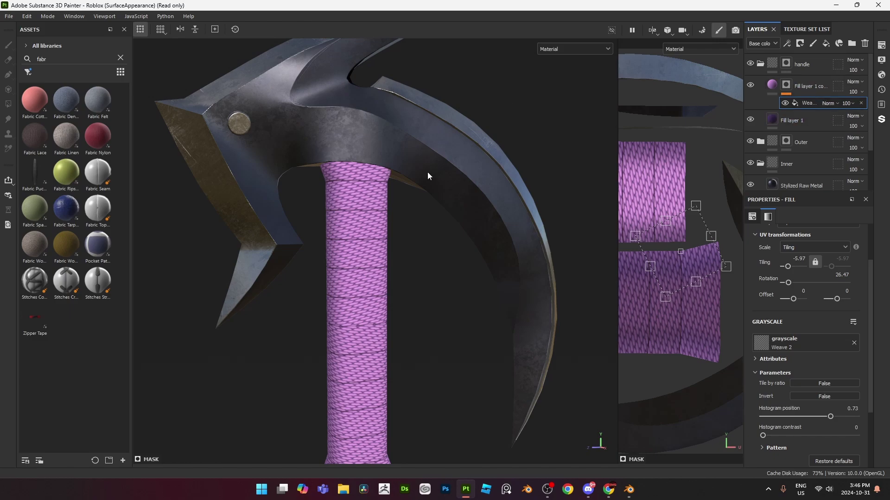
# - Replace the "fabr" asset search with a search for "leather" materials
pyautogui.click(109, 58)
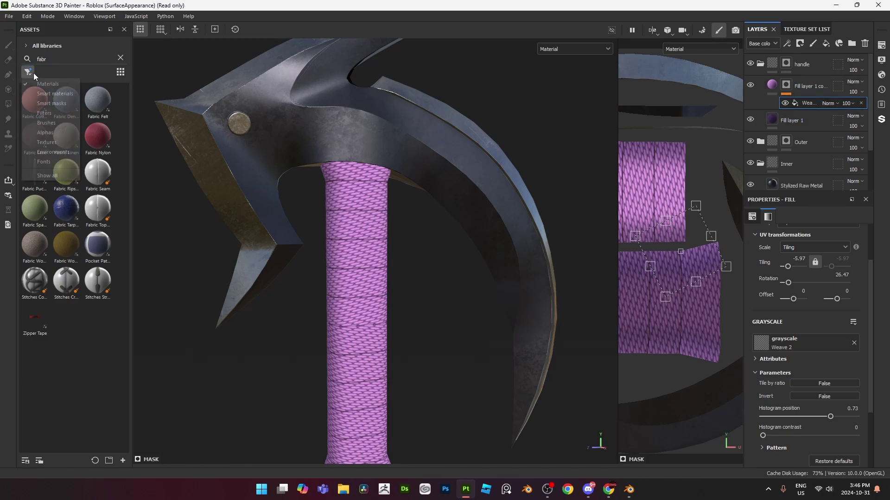
pyautogui.click(121, 58)
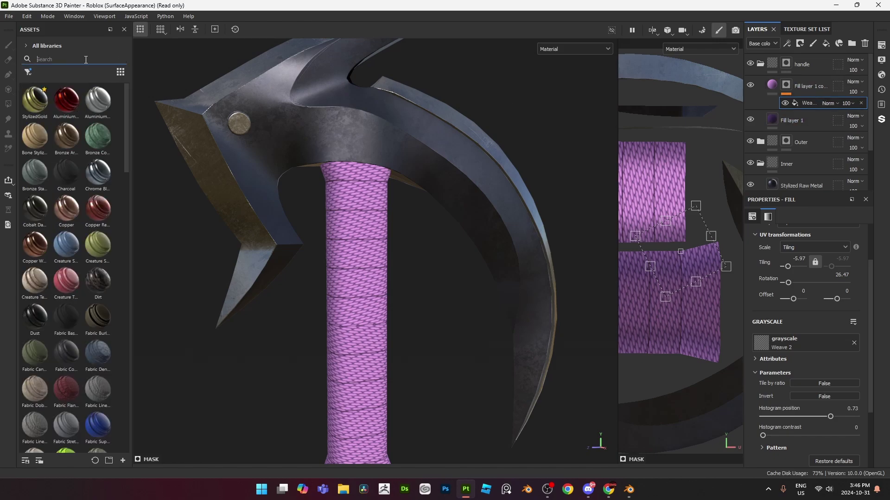
pyautogui.write('leather')
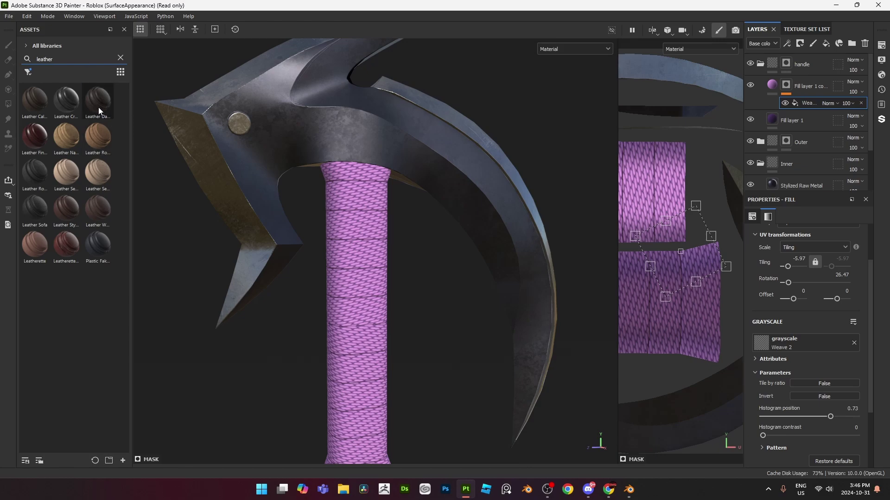
# - Add the Leather Calf smart material inside the handle folder and delete the woven purple fill layer copy
pyautogui.moveTo(99, 110); pyautogui.dragTo(96, 101)
pyautogui.moveTo(38, 101); pyautogui.dragTo(381, 271)
pyautogui.scroll(4, 366, 262)
pyautogui.moveTo(791, 61); pyautogui.dragTo(781, 97)
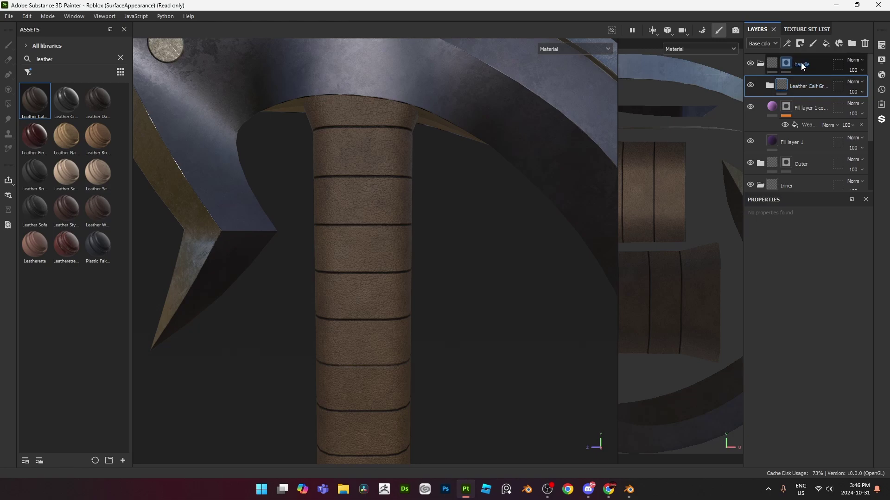
pyautogui.click(797, 107)
# - Sample a dark purple as the base color of the leather group's Base layer
pyautogui.click(772, 85)
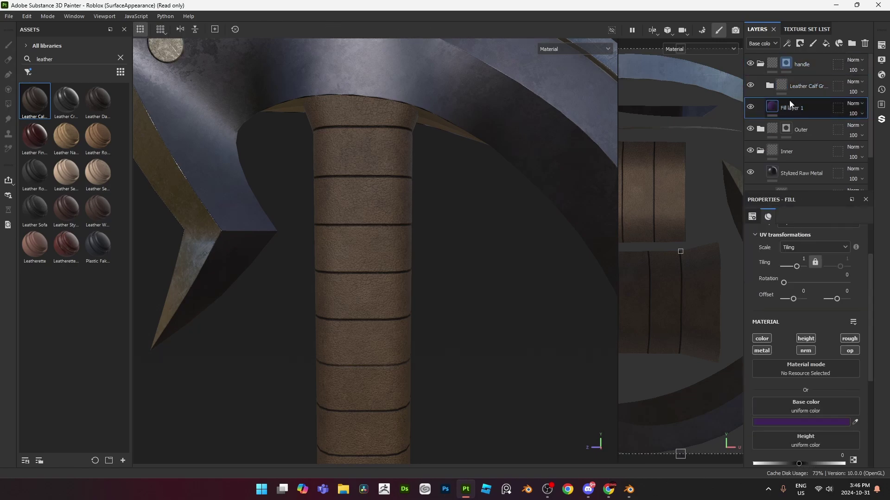
pyautogui.scroll(-1, 777, 100)
pyautogui.click(792, 130)
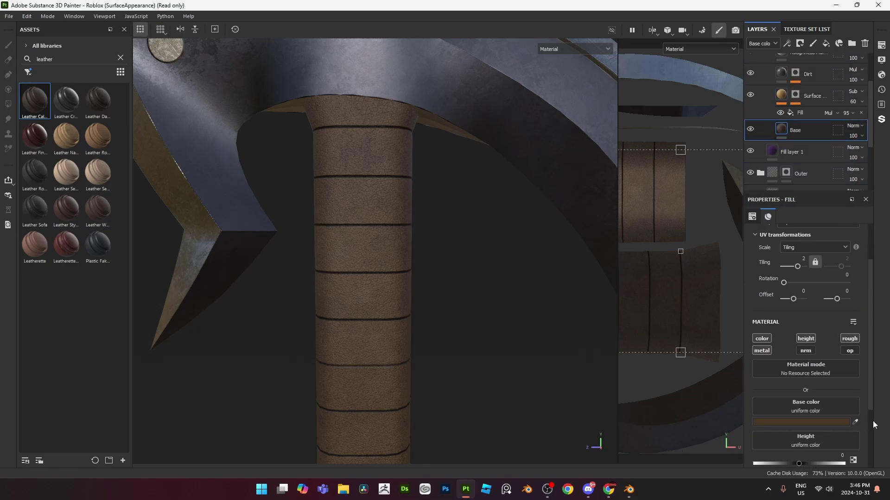
pyautogui.click(855, 422)
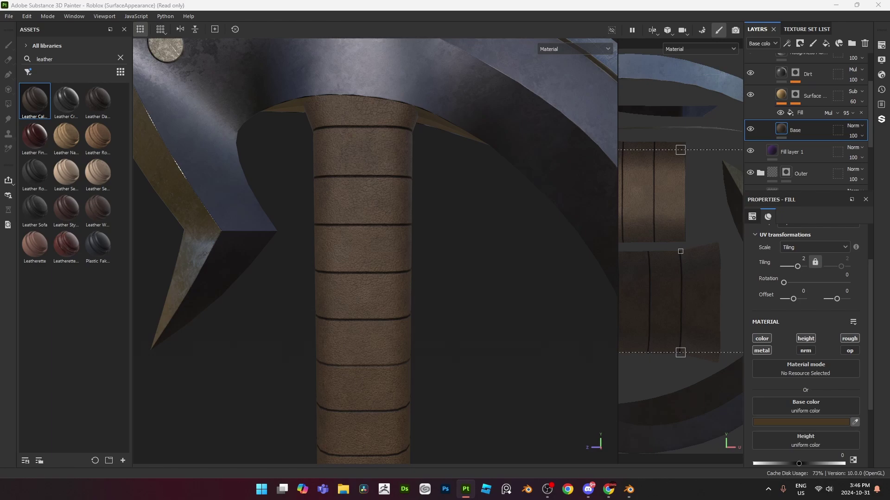
pyautogui.scroll(-5, 269, 261)
pyautogui.keyDown('alt'); pyautogui.moveTo(323, 258); pyautogui.dragTo(341, 260); pyautogui.keyUp('alt')
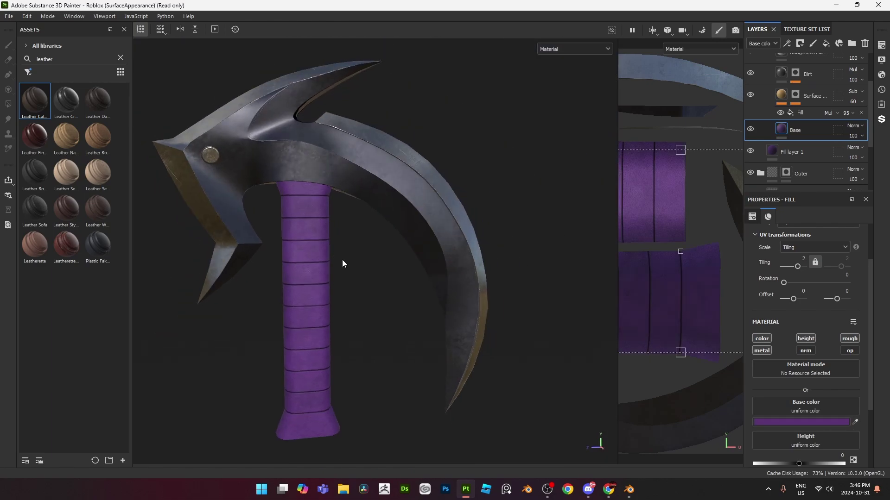
pyautogui.scroll(3, 342, 260)
pyautogui.click(855, 422)
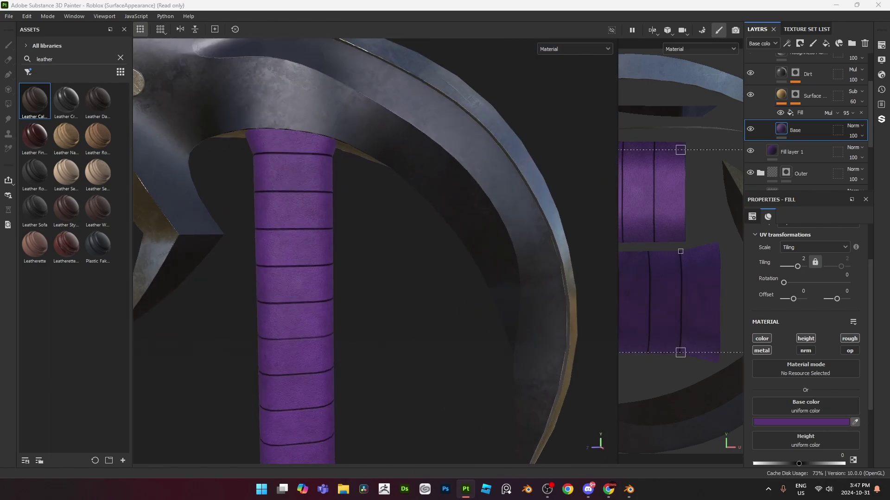
pyautogui.keyDown('alt'); pyautogui.moveTo(504, 247); pyautogui.dragTo(454, 232); pyautogui.keyUp('alt')
pyautogui.scroll(1, 778, 133)
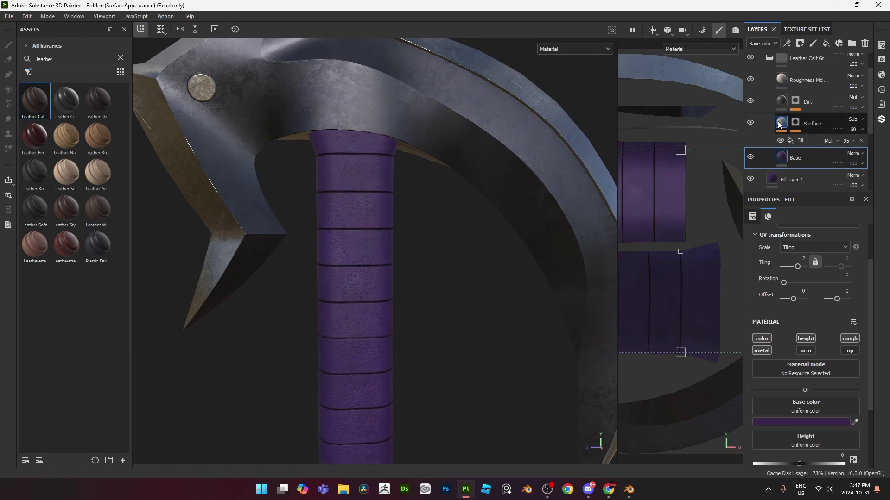
# - Sample a lighter purple from the handle as the base color of the leather group's Surface layer
pyautogui.click(781, 123)
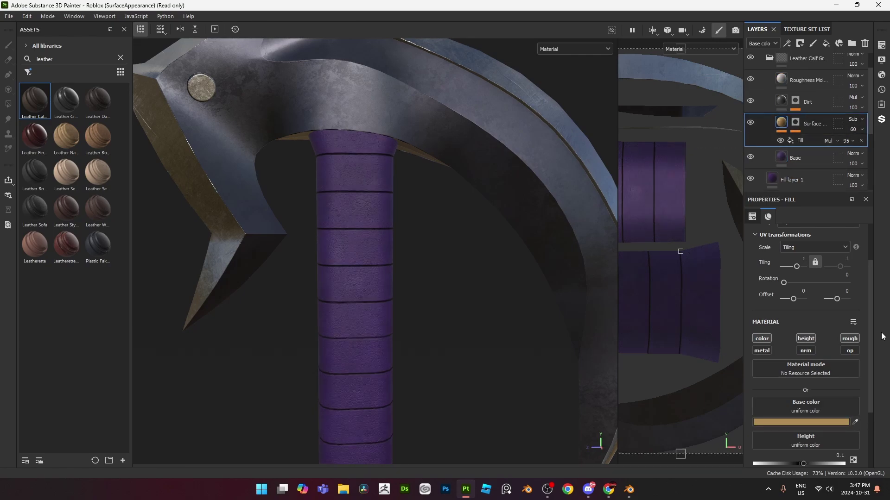
pyautogui.click(855, 422)
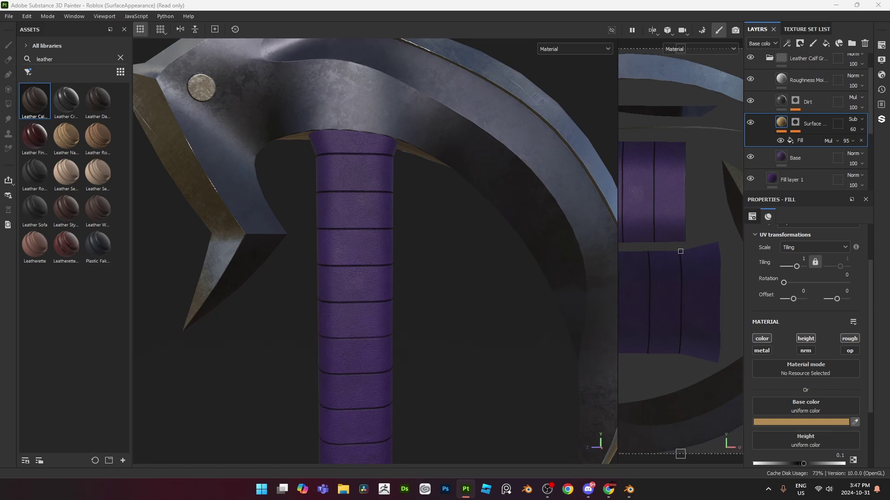
pyautogui.click(356, 250)
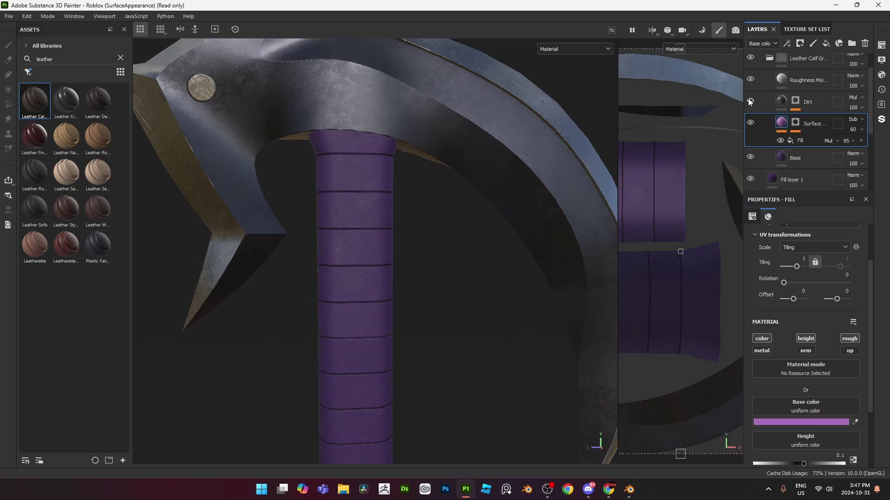
# - Set the Dirt layer's base color to a near-black navy blue and toggle the layer's visibility to compare
pyautogui.click(807, 102)
pyautogui.click(807, 420)
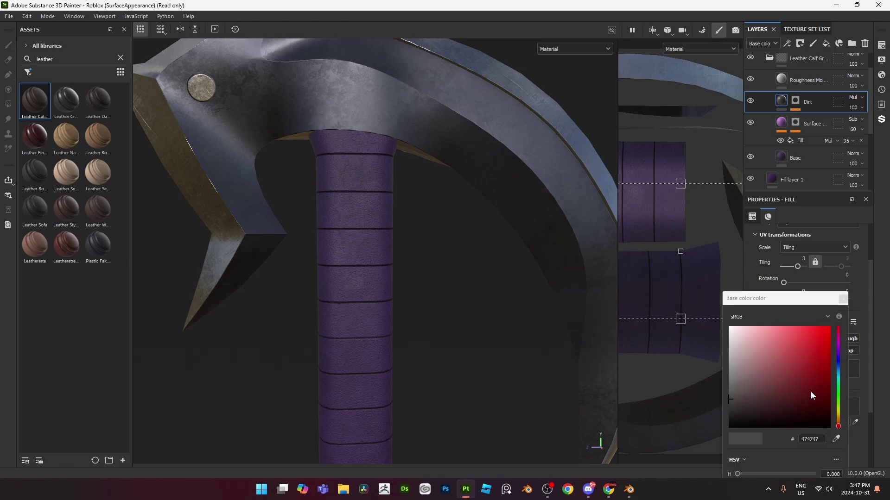
pyautogui.click(838, 364)
pyautogui.click(829, 398)
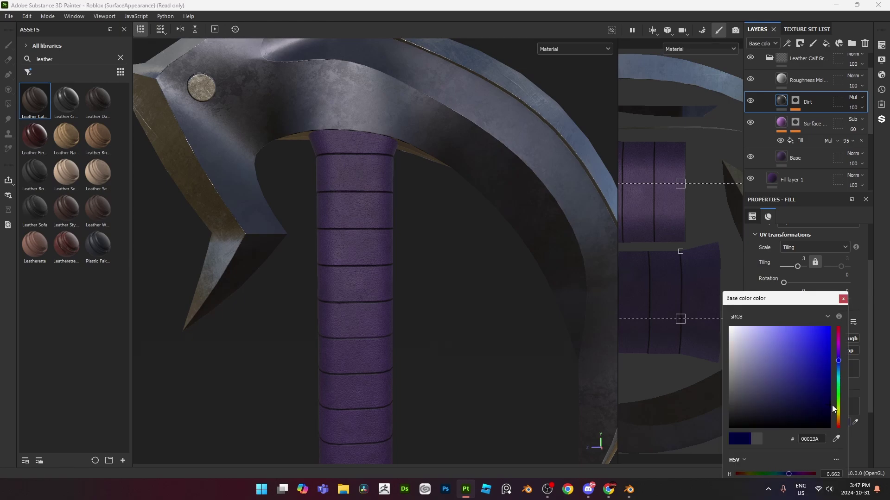
pyautogui.click(843, 299)
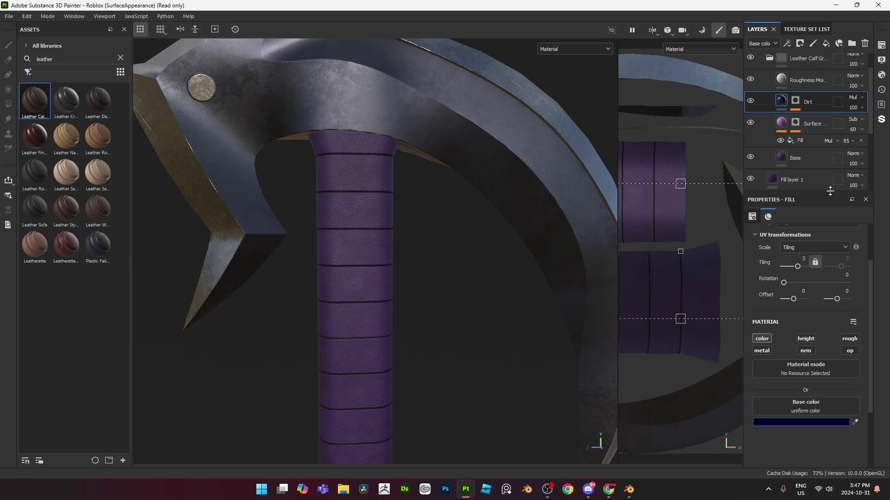
pyautogui.click(808, 421)
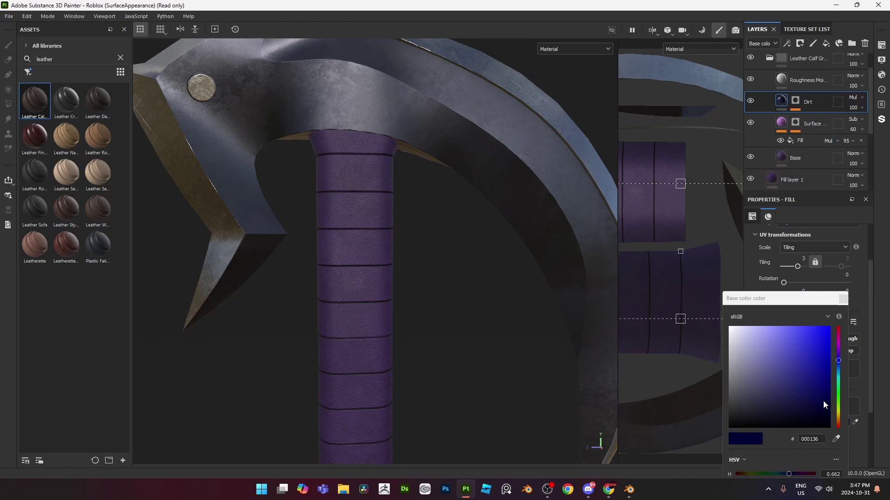
pyautogui.click(843, 299)
pyautogui.click(751, 101)
pyautogui.click(750, 101)
# - Examine the recolored leather handle against the blade from several angles and distances
pyautogui.scroll(-5, 399, 300)
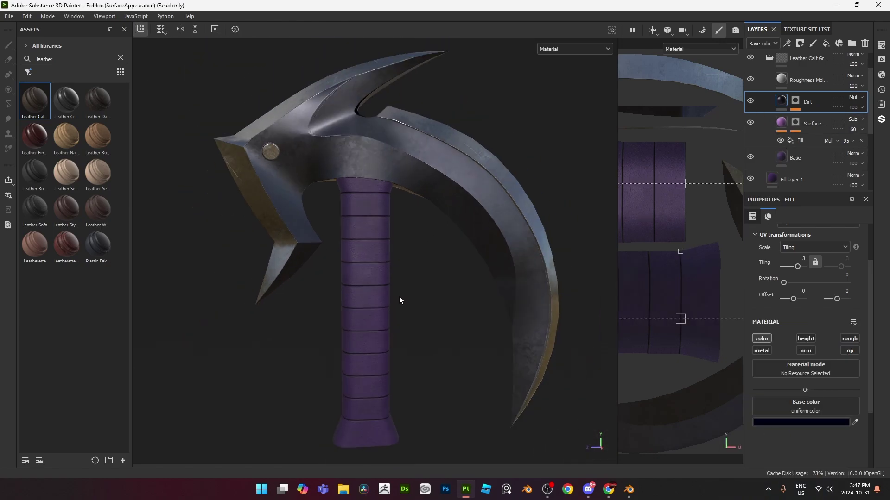
pyautogui.keyDown('alt'); pyautogui.moveTo(400, 300); pyautogui.dragTo(471, 252); pyautogui.keyUp('alt')
pyautogui.scroll(4, 408, 301)
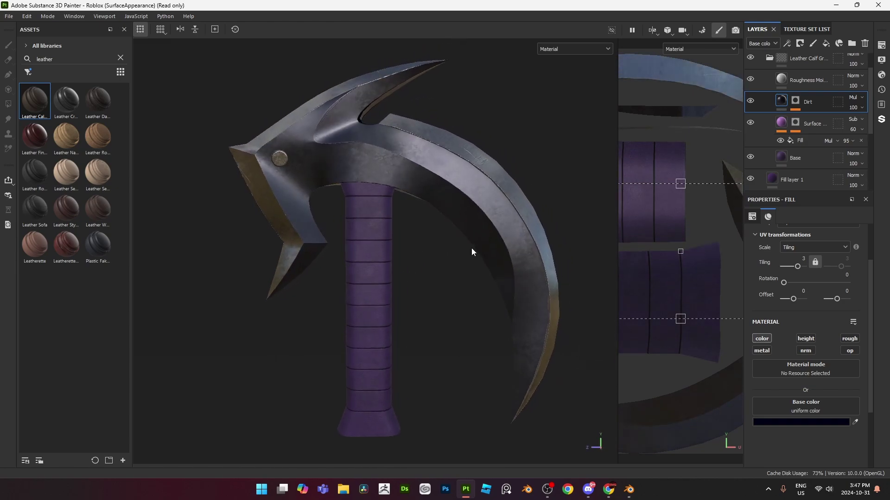
pyautogui.keyDown('alt'); pyautogui.moveTo(349, 168); pyautogui.dragTo(352, 250); pyautogui.keyUp('alt')
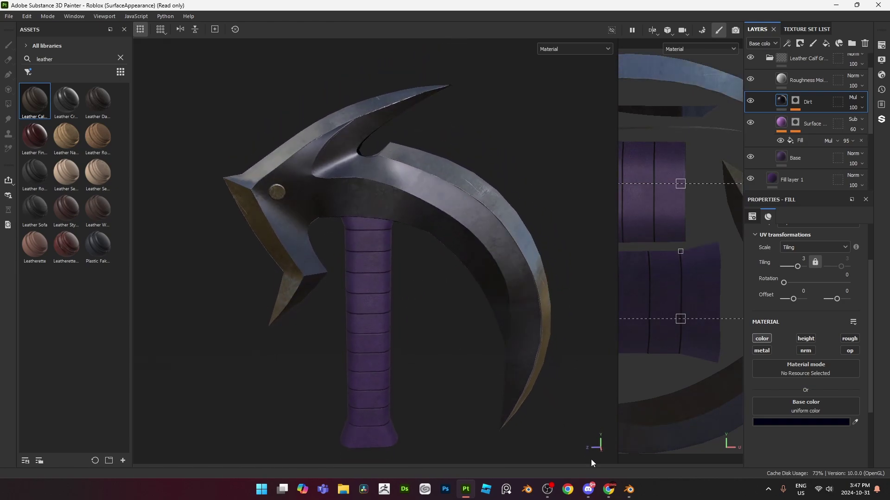
pyautogui.click(590, 488)
pyautogui.keyDown('alt'); pyautogui.moveTo(523, 357); pyautogui.dragTo(493, 370); pyautogui.keyUp('alt')
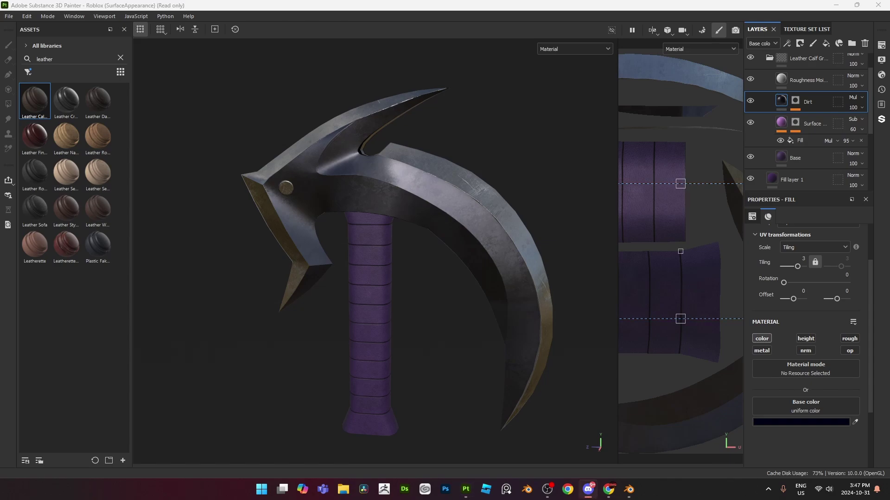
pyautogui.keyDown('alt'); pyautogui.moveTo(535, 244); pyautogui.dragTo(541, 253); pyautogui.keyUp('alt')
pyautogui.scroll(2, 790, 110)
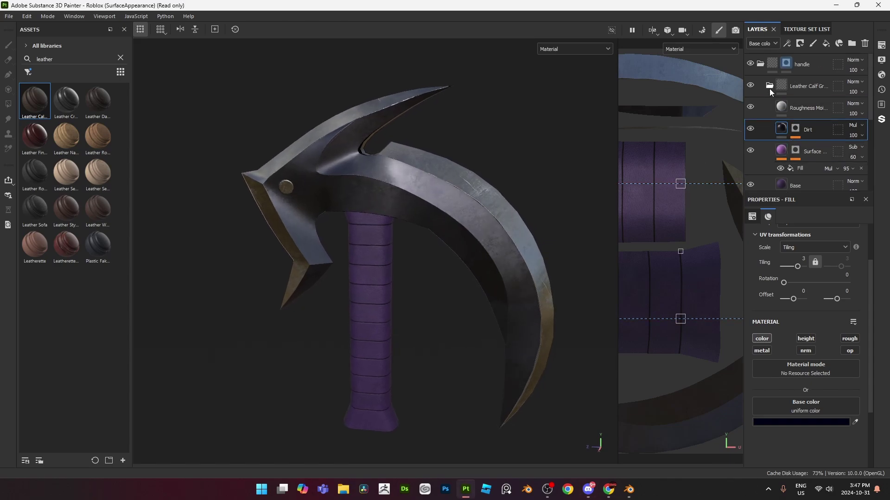
# - Collapse the leather group and add a fill layer above it in the handle folder
pyautogui.click(797, 105)
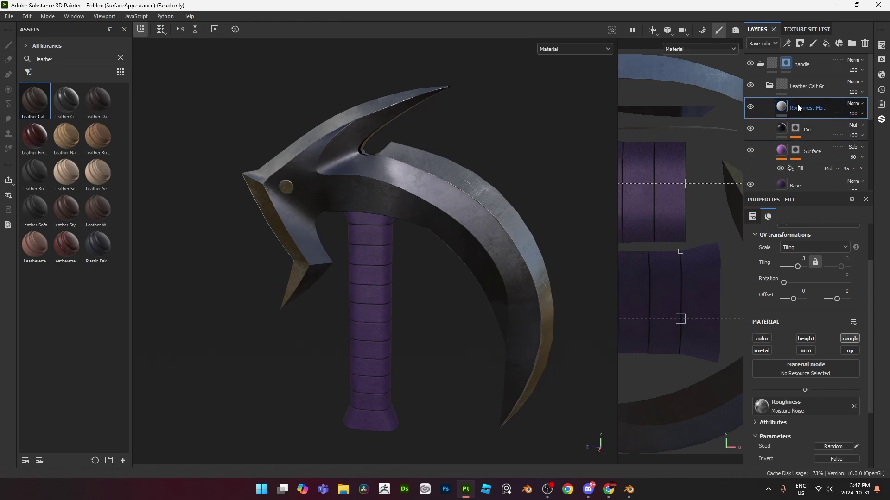
pyautogui.click(769, 86)
pyautogui.click(800, 87)
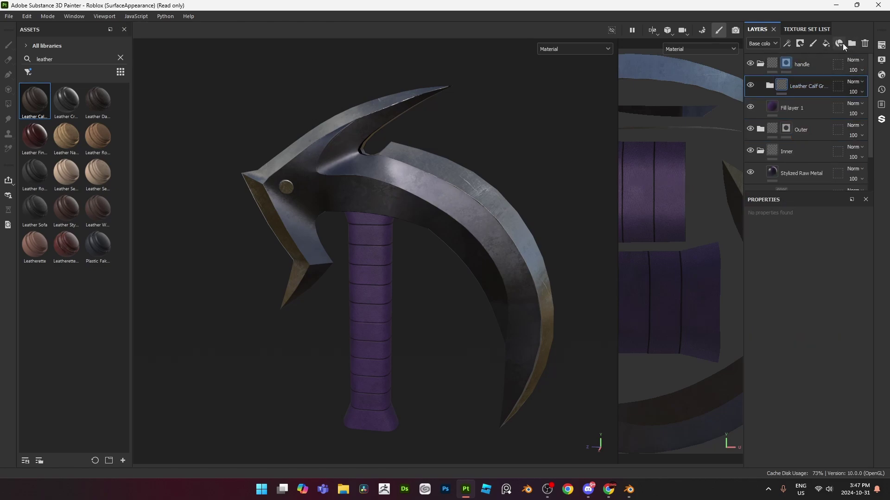
pyautogui.click(826, 43)
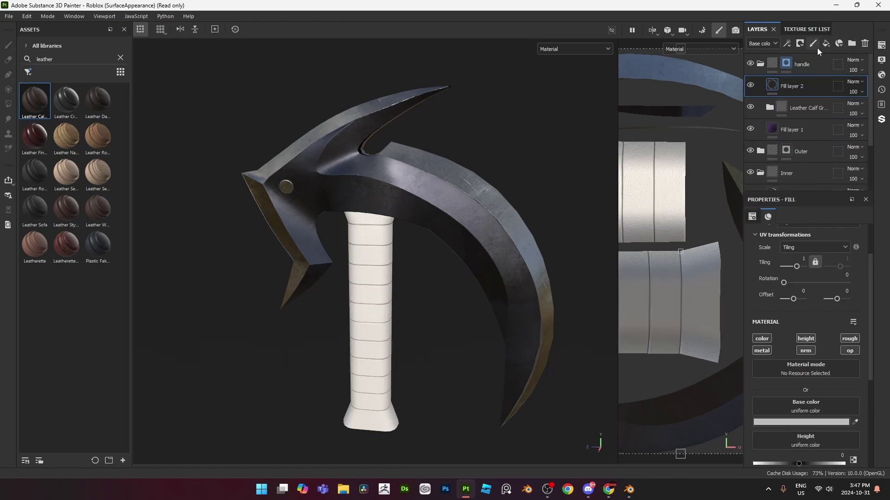
pyautogui.scroll(4, 455, 229)
pyautogui.scroll(3, 358, 224)
# - Add a mask with a Curvature generator to the handle's new fill layer
pyautogui.rightClick(793, 80)
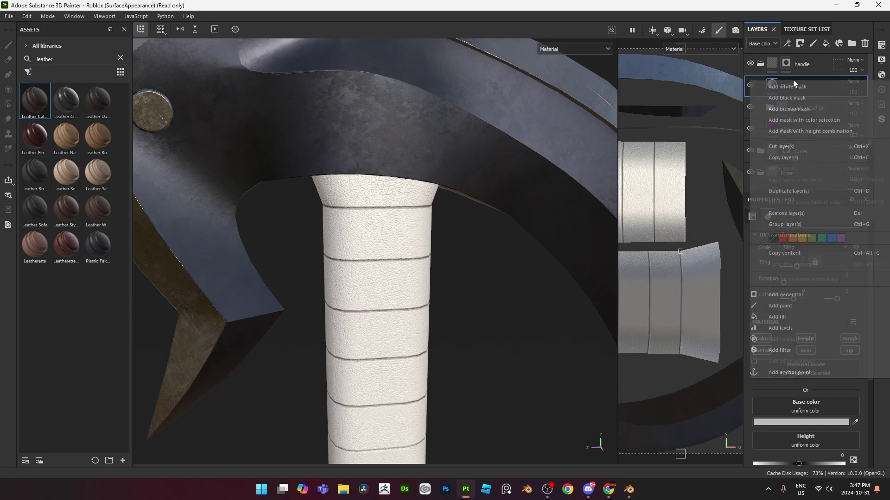
pyautogui.click(788, 86)
pyautogui.rightClick(786, 87)
pyautogui.click(789, 387)
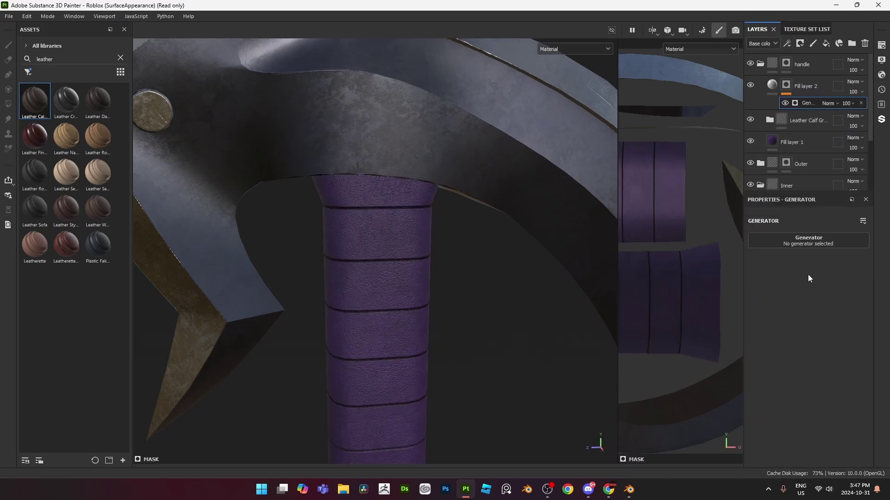
pyautogui.click(803, 234)
pyautogui.click(800, 274)
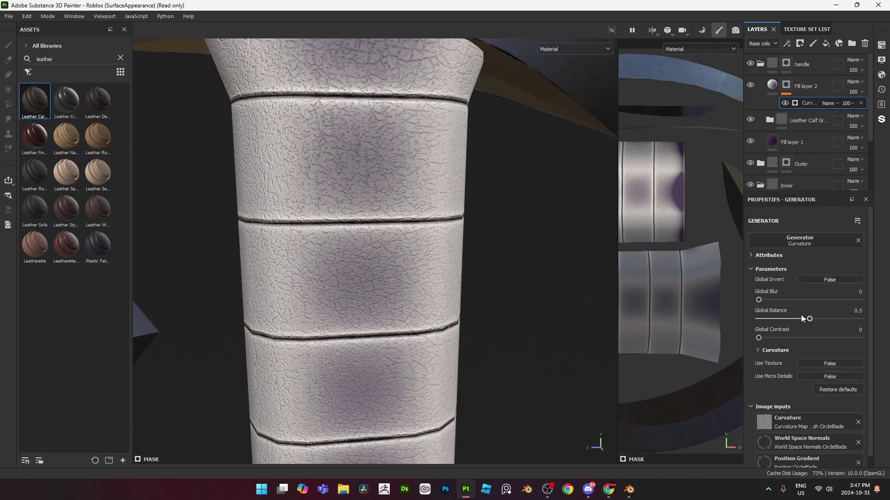
# - Set the Curvature generator's Global Balance to 0.16 so only the handle's wrap edges are highlighted
pyautogui.moveTo(809, 318); pyautogui.dragTo(774, 320)
pyautogui.scroll(-5, 423, 272)
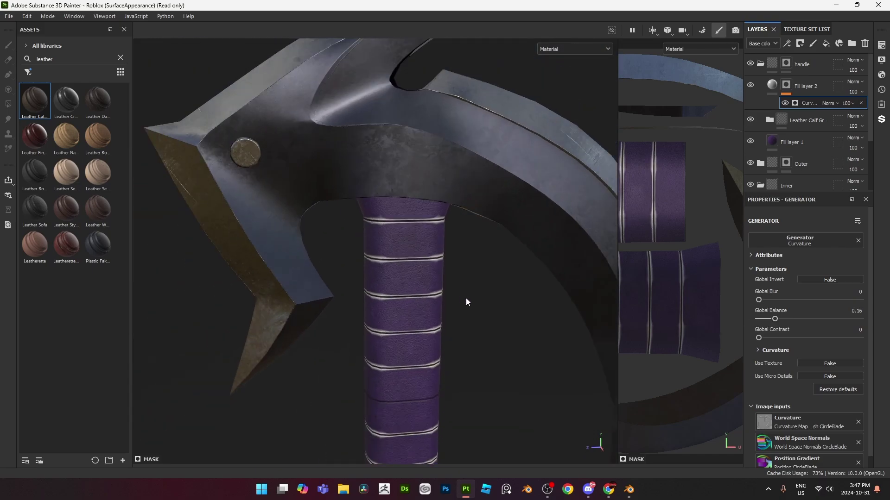
pyautogui.scroll(5, 460, 285)
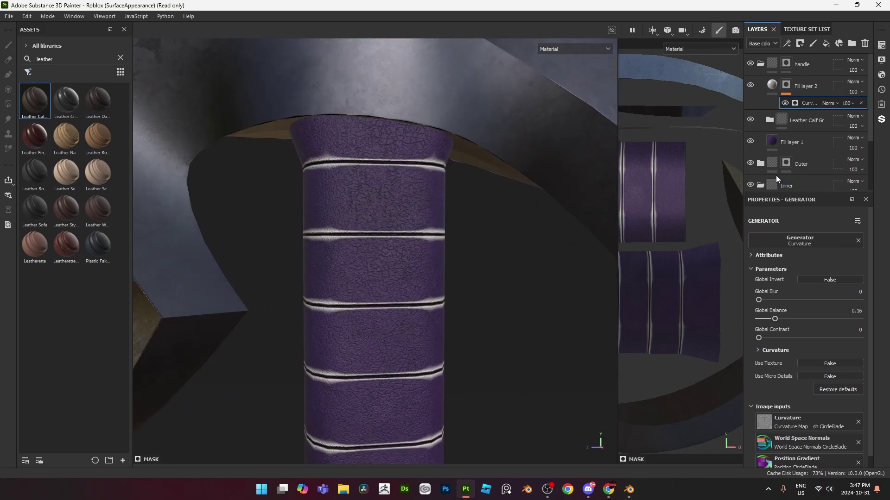
# - Set the blending mode of the handle's edge highlight fill layer to Soft light
pyautogui.click(855, 82)
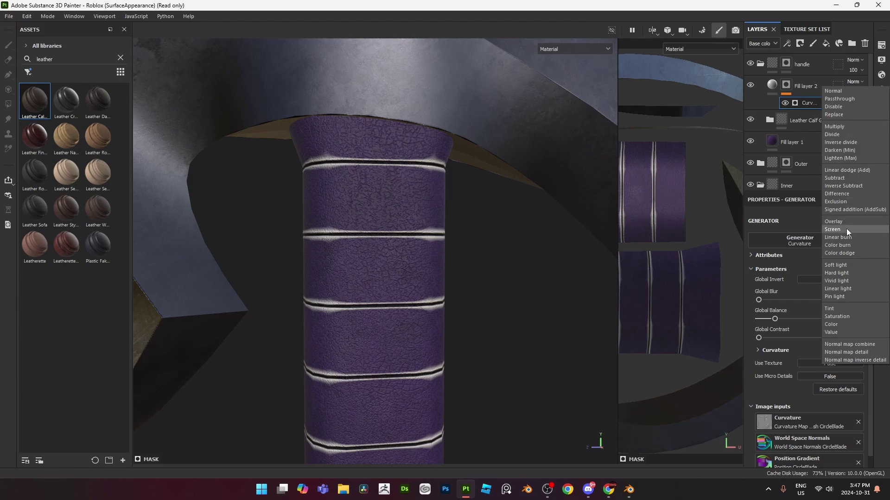
pyautogui.click(844, 266)
pyautogui.keyDown('alt'); pyautogui.moveTo(504, 234); pyautogui.dragTo(425, 305); pyautogui.keyUp('alt')
# - Collapse the handle folder and select the Stylized Raw Metal layer in the Inner folder
pyautogui.click(761, 64)
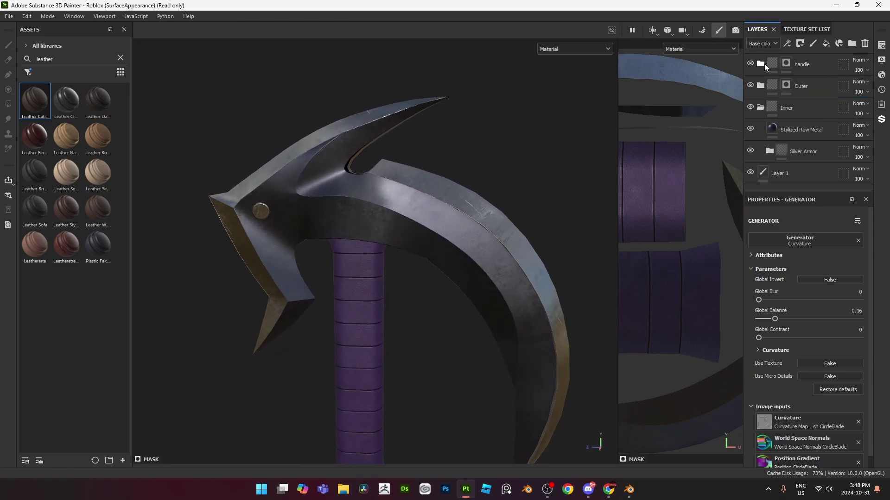
pyautogui.click(745, 106)
pyautogui.click(745, 105)
pyautogui.click(792, 130)
# - Clear the asset search and place the Steel Scratched material above Stylized Raw Metal in the Inner folder
pyautogui.click(121, 57)
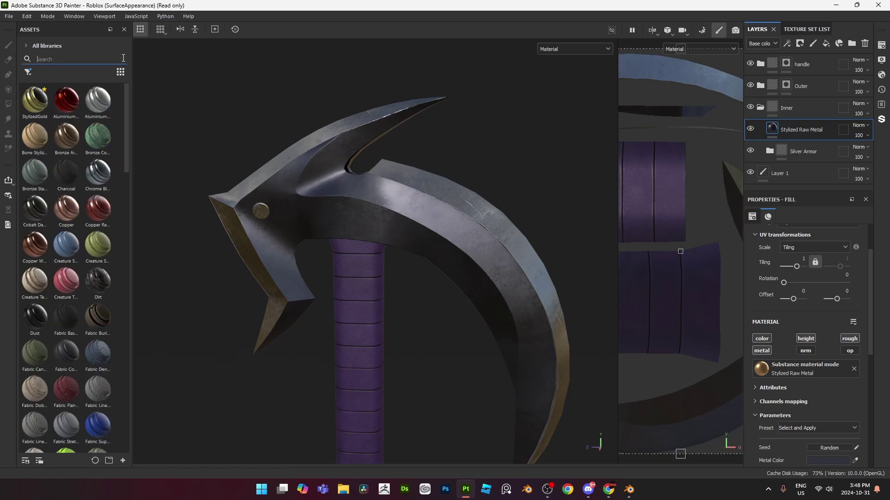
pyautogui.scroll(-10, 66, 246)
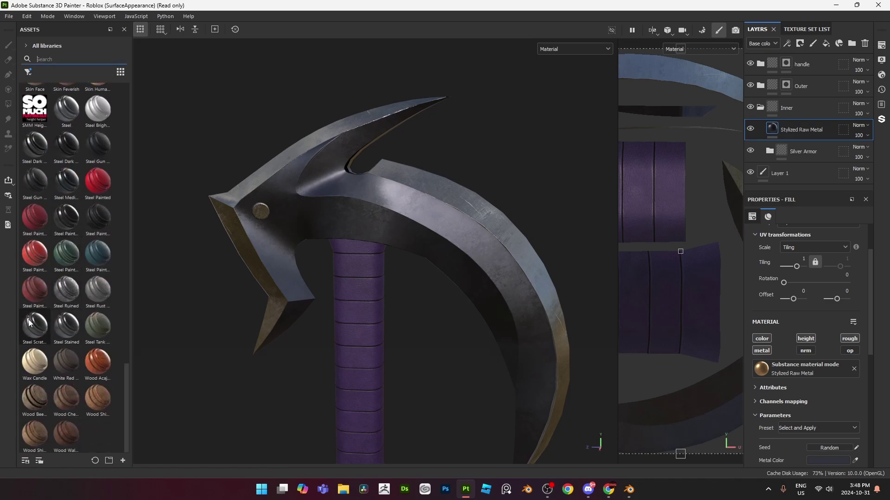
pyautogui.moveTo(29, 323); pyautogui.dragTo(425, 209)
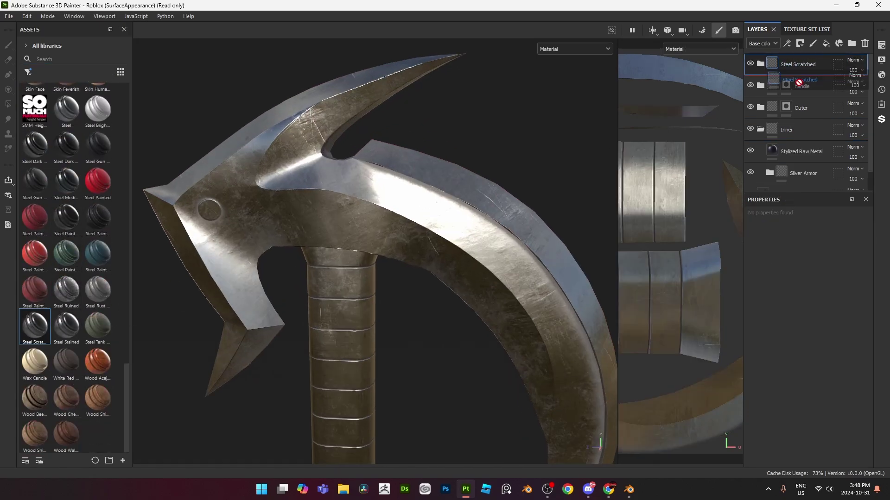
pyautogui.moveTo(799, 82); pyautogui.dragTo(791, 136)
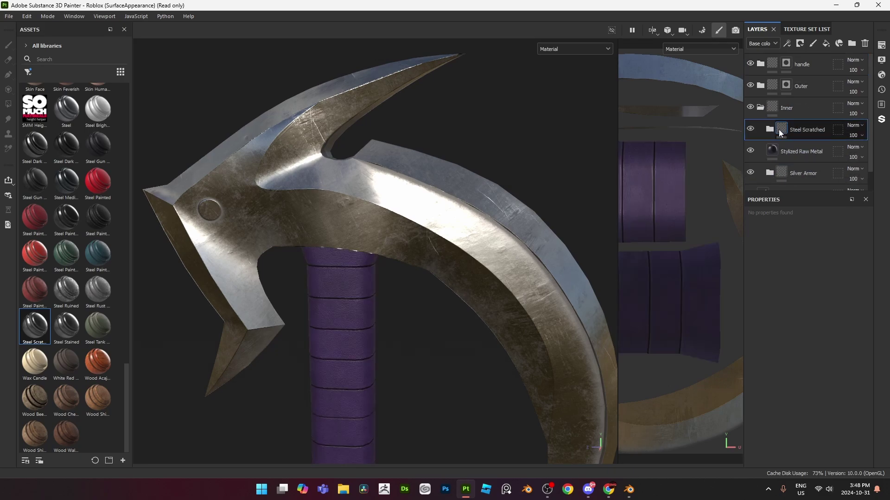
# - Add a black mask with a Metal Edge Wear generator to the Inner folder's Steel Scratched group
pyautogui.rightClick(805, 134)
pyautogui.click(799, 137)
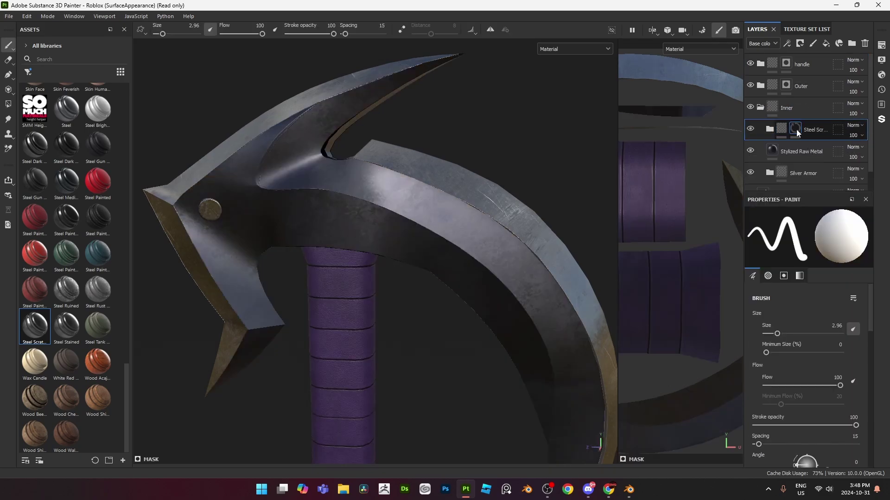
pyautogui.rightClick(796, 133)
pyautogui.click(827, 363)
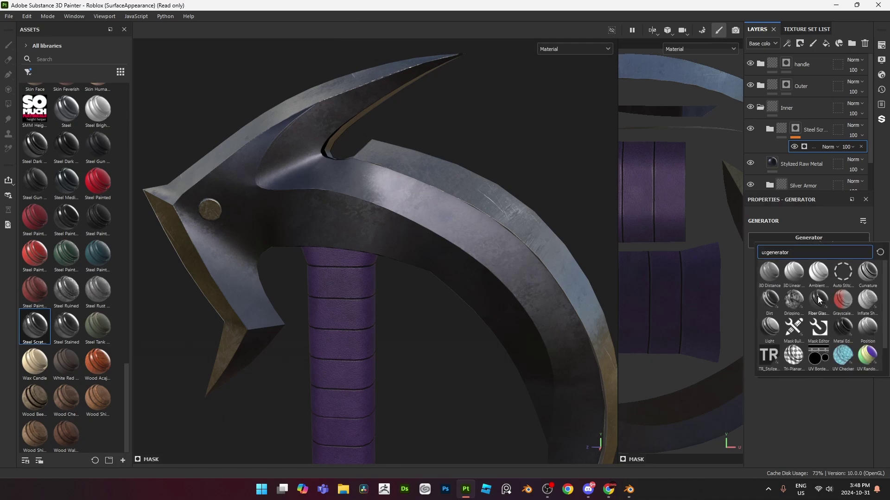
pyautogui.click(842, 330)
# - Set the Metal Edge Wear generator's Wear Level to 0.74 and inspect the wear along the blade's edges
pyautogui.keyDown('alt'); pyautogui.moveTo(397, 287); pyautogui.dragTo(432, 224); pyautogui.keyUp('alt')
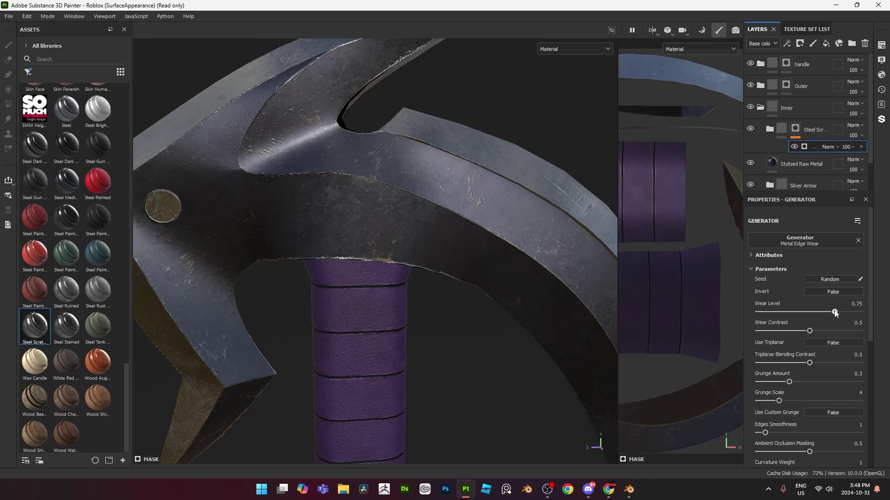
pyautogui.scroll(-5, 235, 211)
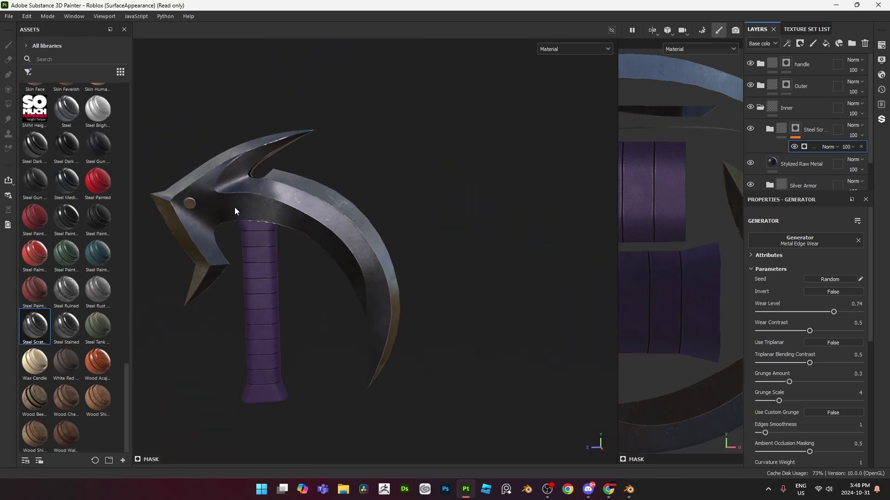
pyautogui.keyDown('alt'); pyautogui.moveTo(235, 211); pyautogui.dragTo(246, 206); pyautogui.keyUp('alt')
pyautogui.scroll(3, 248, 204)
pyautogui.keyDown('alt'); pyautogui.moveTo(288, 182); pyautogui.dragTo(389, 186, button='middle'); pyautogui.keyUp('alt')
pyautogui.keyDown('shift'); pyautogui.moveTo(389, 187); pyautogui.dragTo(396, 183, button='right'); pyautogui.keyUp('shift')
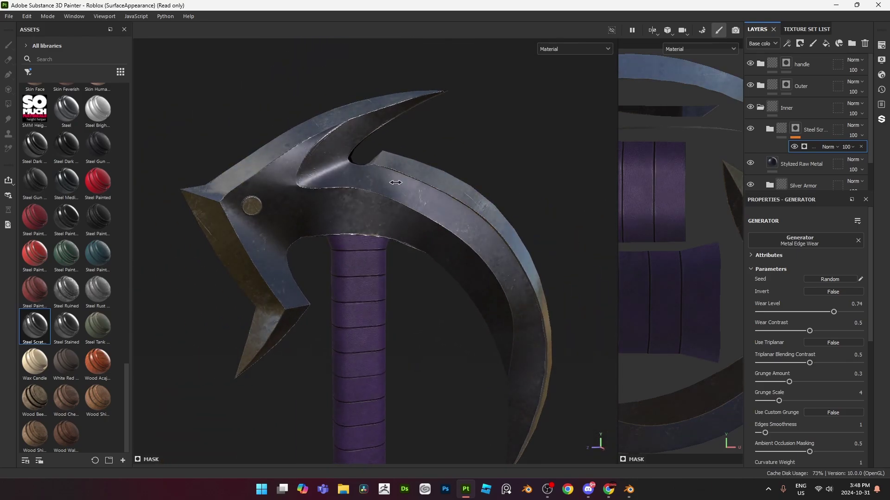
pyautogui.scroll(5, 387, 184)
pyautogui.keyDown('alt'); pyautogui.moveTo(388, 184); pyautogui.dragTo(306, 176); pyautogui.keyUp('alt')
# - Add a fill layer directly above Stylized Raw Metal with a black mask and a Curvature generator
pyautogui.click(829, 164)
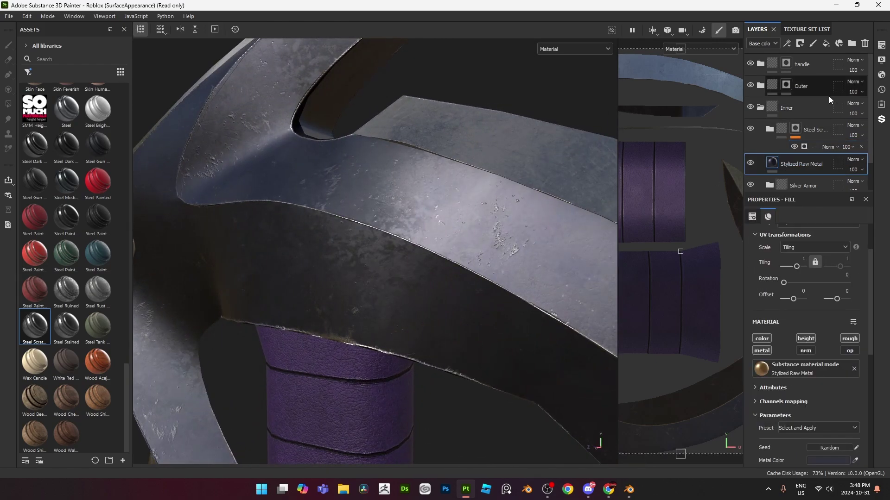
pyautogui.click(826, 43)
pyautogui.rightClick(773, 163)
pyautogui.click(796, 178)
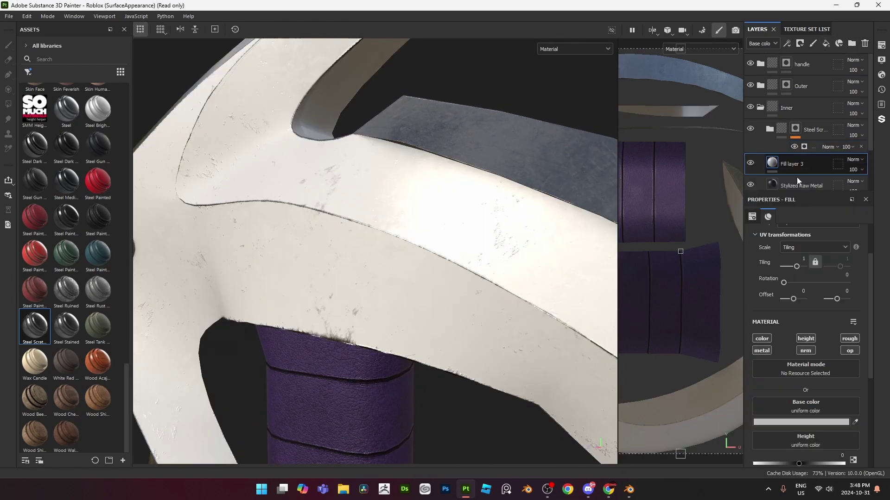
pyautogui.rightClick(786, 164)
pyautogui.click(786, 298)
pyautogui.click(800, 240)
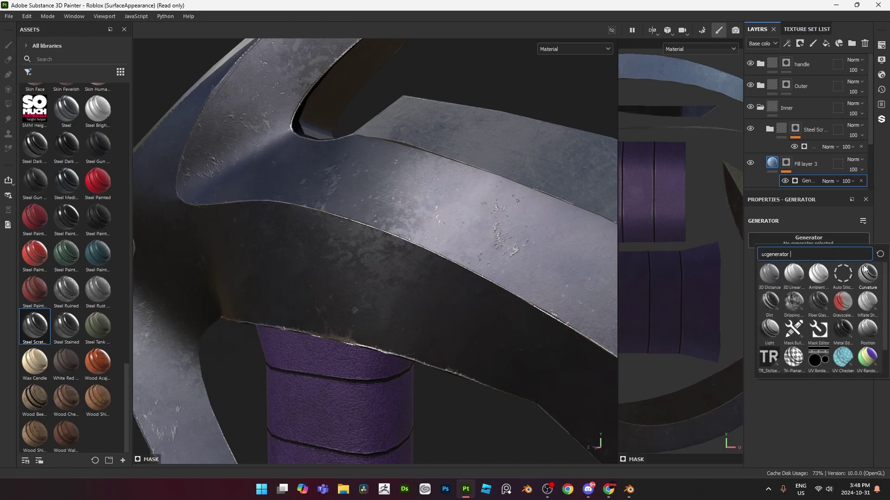
pyautogui.click(764, 301)
# - Set the Curvature generator's Global Balance to 0.15 on the inner blade's fill layer
pyautogui.moveTo(805, 319); pyautogui.dragTo(774, 320)
pyautogui.scroll(-5, 431, 260)
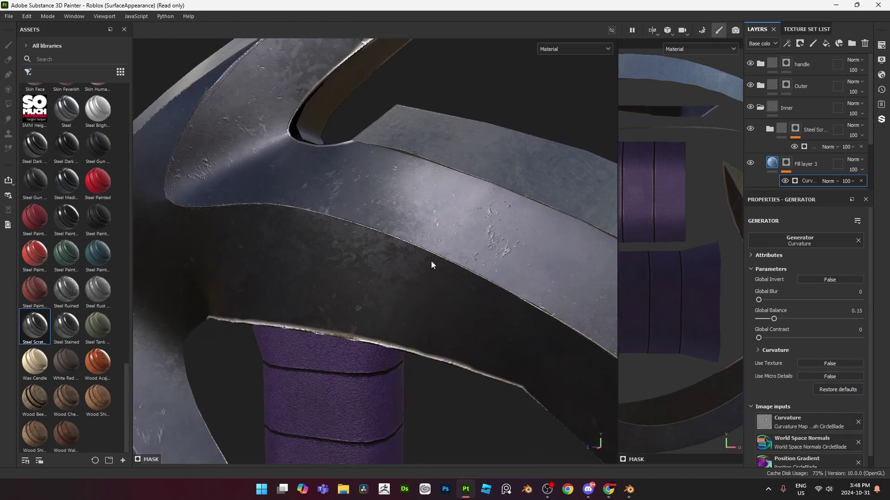
pyautogui.scroll(3, 428, 268)
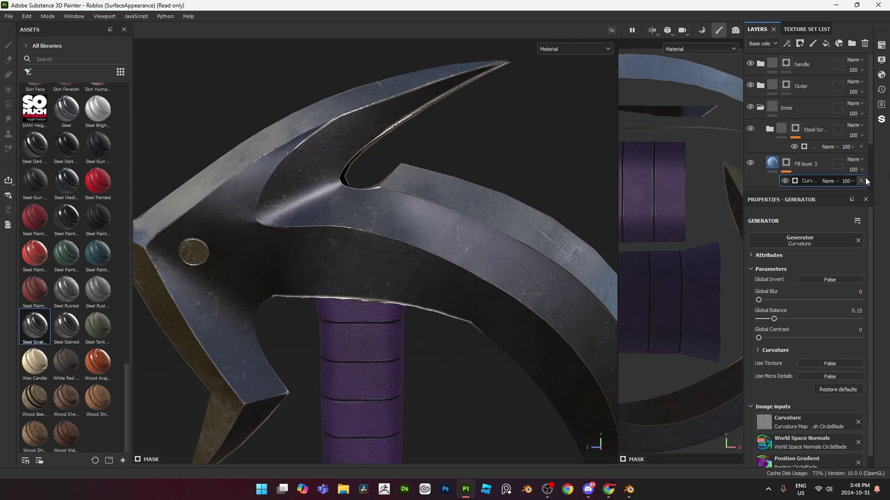
# - Limit Fill layer 3 to the color channel and try Soft light blending before returning it to Normal
pyautogui.click(855, 161)
pyautogui.click(841, 343)
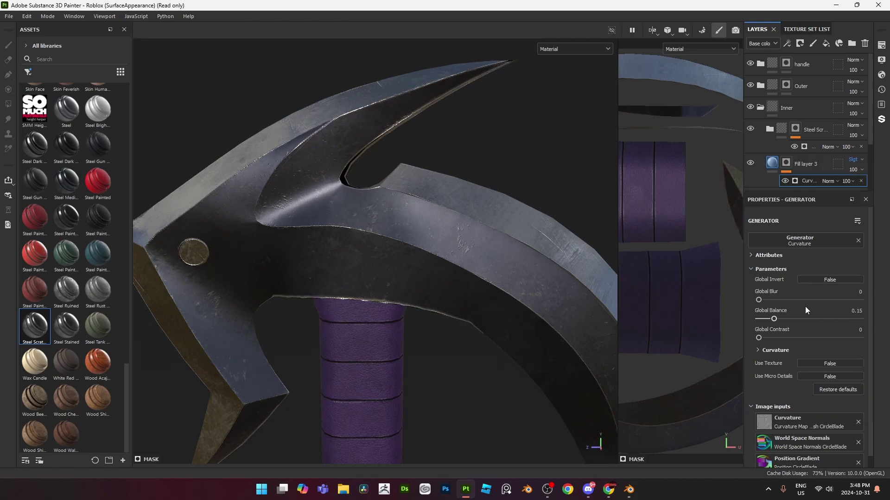
pyautogui.click(805, 164)
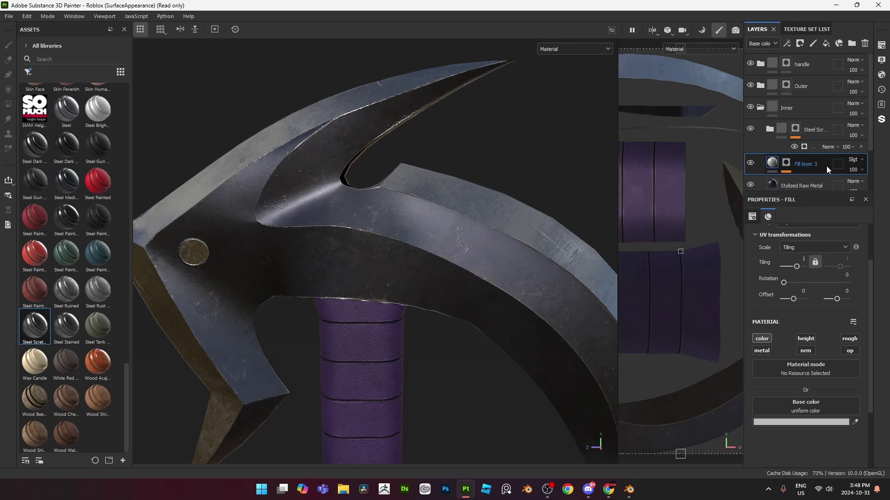
pyautogui.click(854, 160)
pyautogui.click(853, 168)
# - Set the Global Balance of Fill layer 3's Curvature generator to 0.19 and check the whole weapon
pyautogui.click(786, 164)
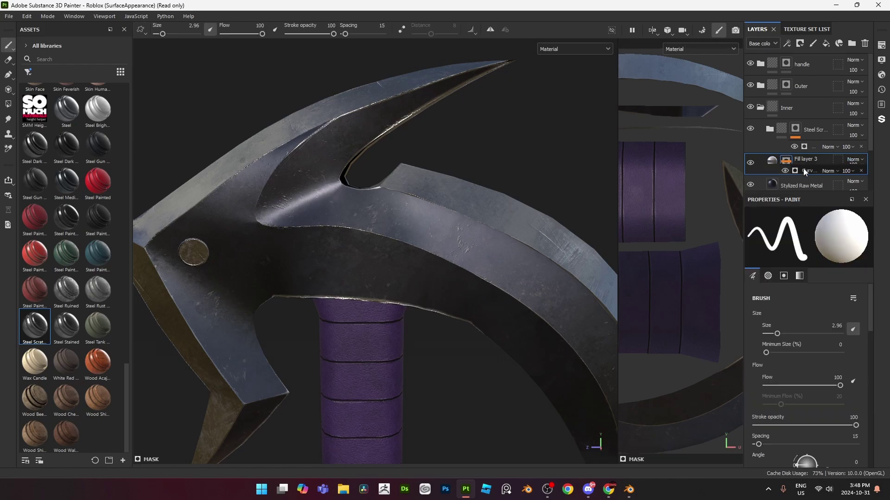
pyautogui.click(804, 170)
pyautogui.moveTo(773, 318); pyautogui.dragTo(781, 323)
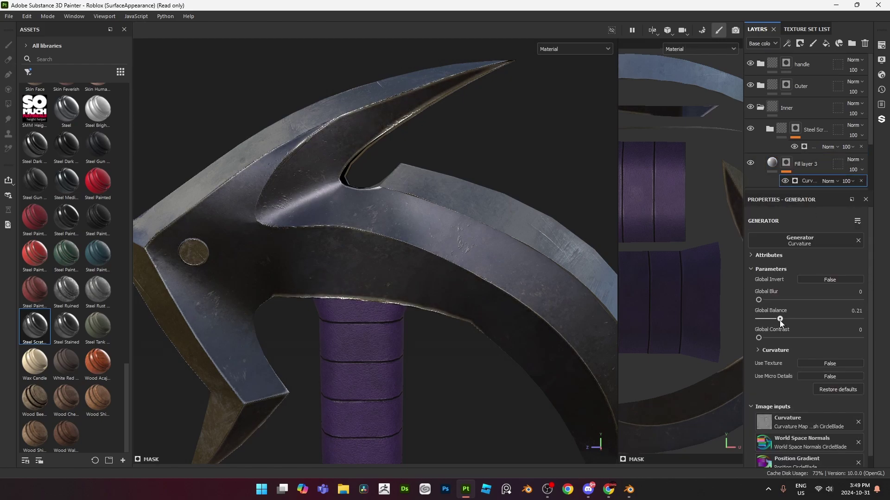
pyautogui.scroll(-8, 429, 296)
pyautogui.keyDown('alt'); pyautogui.moveTo(428, 287); pyautogui.dragTo(482, 214); pyautogui.keyUp('alt')
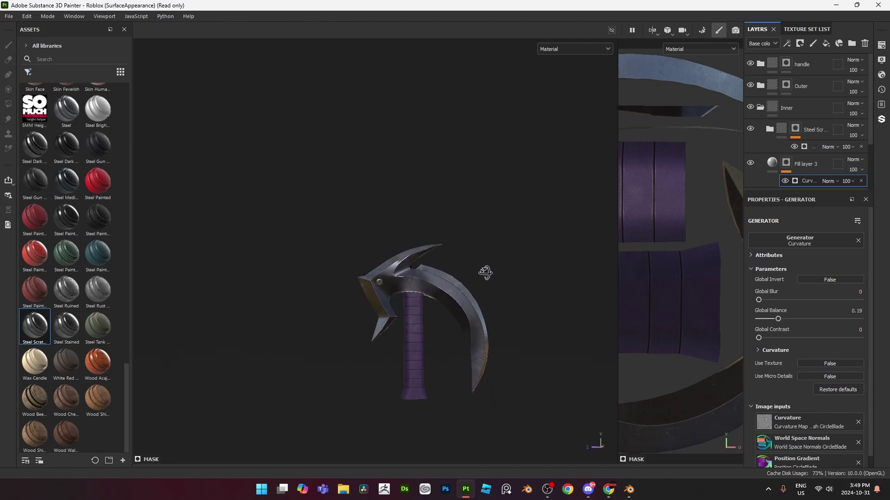
pyautogui.scroll(6, 452, 336)
# - Duplicate Fill layer 3 and give the copy a fresh black mask with a Dirt generator
pyautogui.click(816, 167)
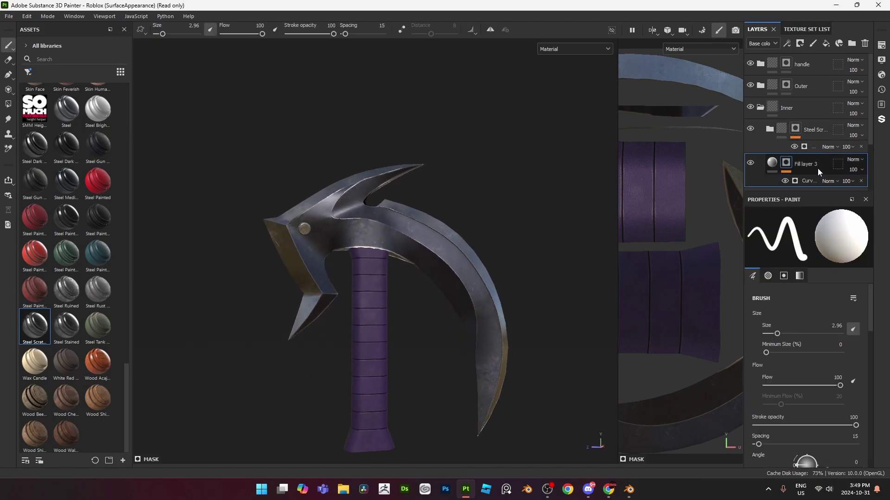
pyautogui.rightClick(815, 165)
pyautogui.click(802, 182)
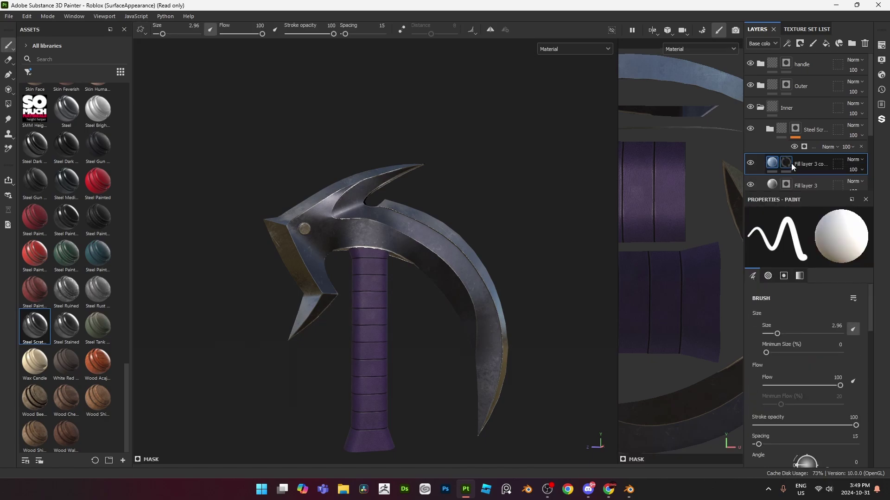
pyautogui.rightClick(790, 163)
pyautogui.click(824, 320)
pyautogui.click(813, 245)
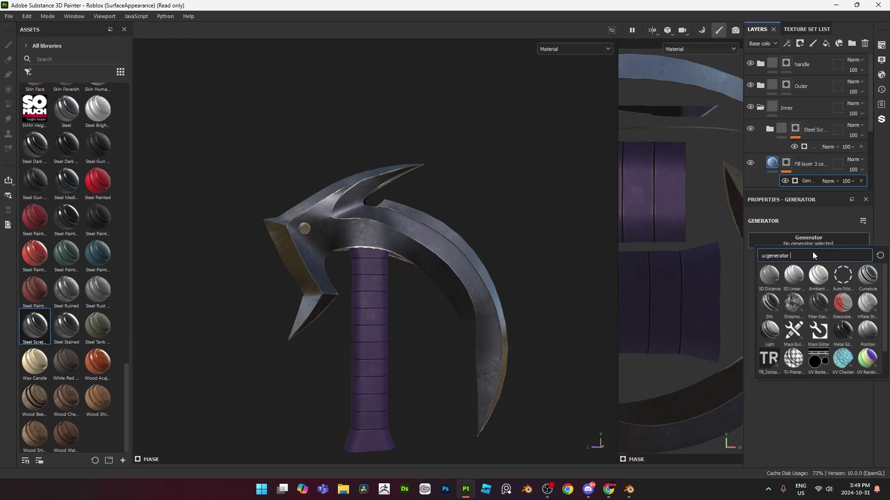
pyautogui.click(769, 303)
# - Set the duplicated fill layer's base color to near-black and compare the blade with the layer hidden and shown
pyautogui.click(789, 422)
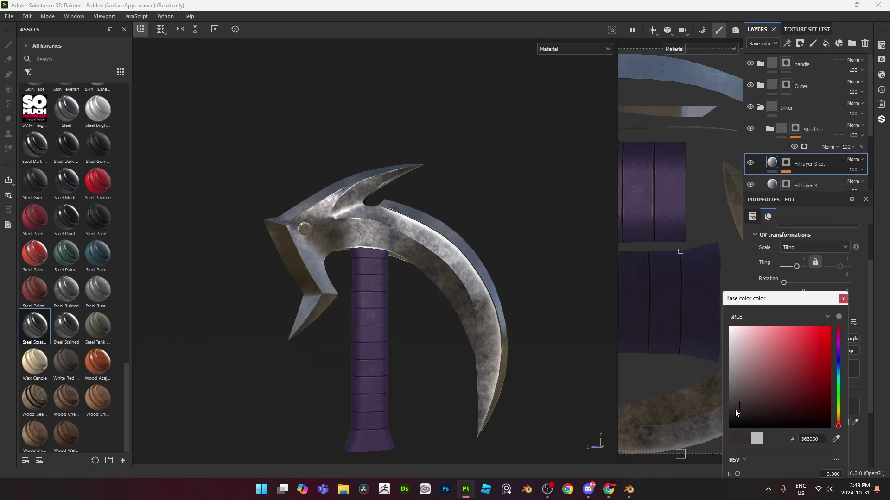
pyautogui.moveTo(734, 409); pyautogui.dragTo(725, 414)
pyautogui.click(843, 301)
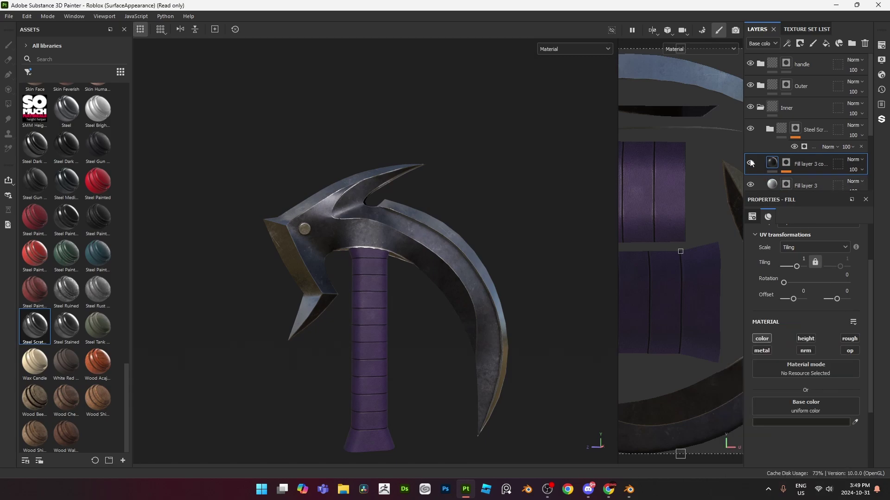
pyautogui.click(750, 162)
pyautogui.click(750, 162)
pyautogui.click(751, 162)
pyautogui.click(750, 163)
pyautogui.scroll(5, 504, 253)
pyautogui.scroll(5, 504, 252)
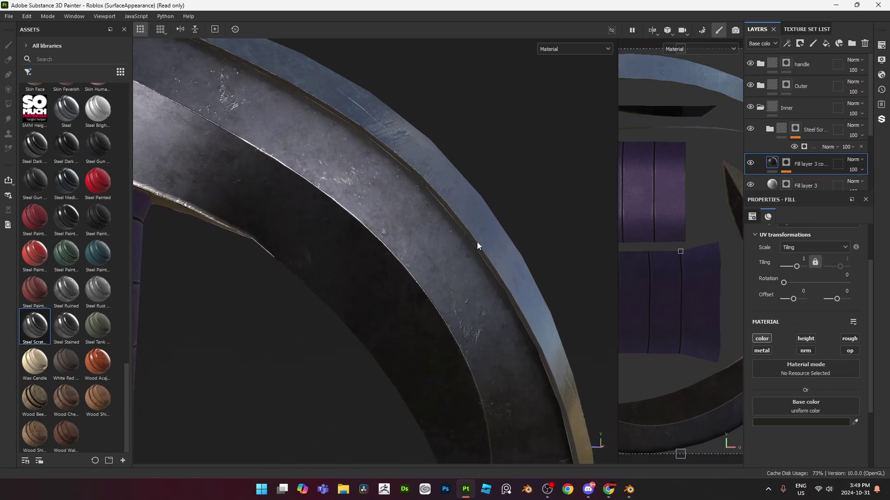
# - Set the Dirt Level of the dark fill layer's Dirt generator to 0.63 and review the blade
pyautogui.click(786, 166)
pyautogui.click(823, 179)
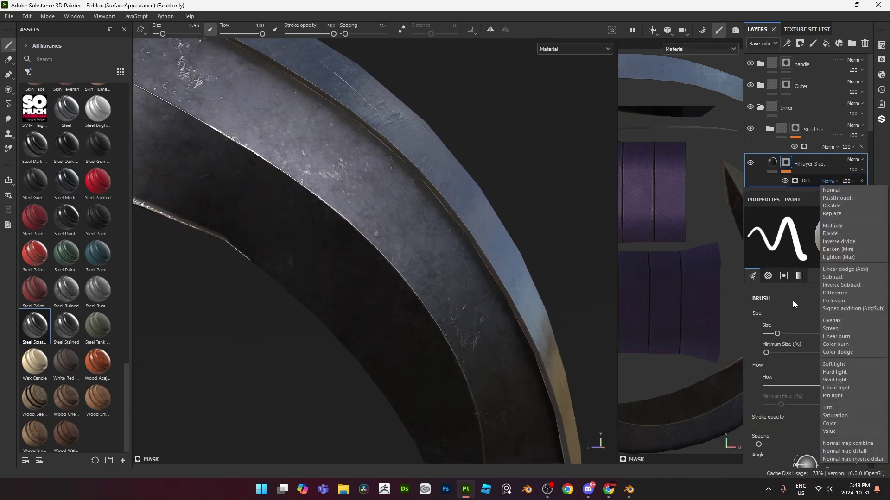
pyautogui.click(800, 180)
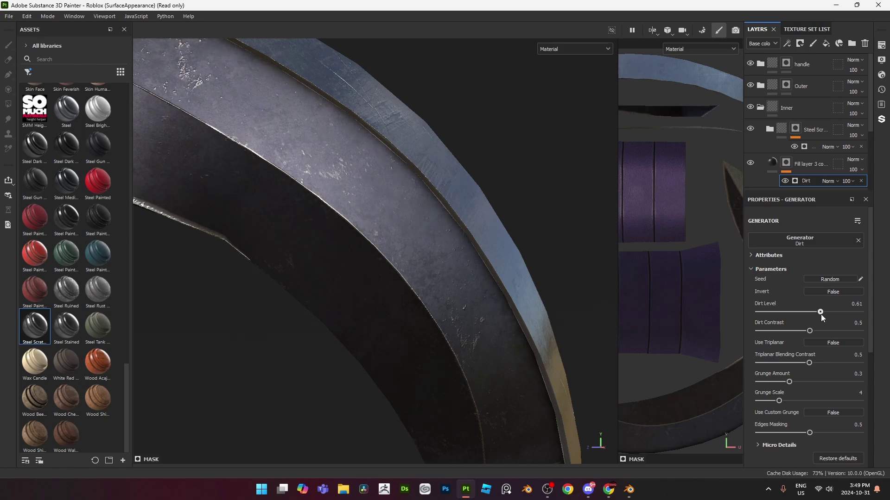
pyautogui.scroll(-10, 532, 266)
pyautogui.keyDown('alt'); pyautogui.moveTo(531, 266); pyautogui.dragTo(484, 278); pyautogui.keyUp('alt')
pyautogui.scroll(3, 480, 280)
pyautogui.keyDown('shift'); pyautogui.moveTo(484, 278); pyautogui.dragTo(465, 278, button='right'); pyautogui.keyUp('shift')
pyautogui.keyDown('alt'); pyautogui.moveTo(433, 283); pyautogui.dragTo(491, 274); pyautogui.keyUp('alt')
# - Collapse the Inner folder and select the Steel Scratched group inside the Outer folder
pyautogui.click(761, 108)
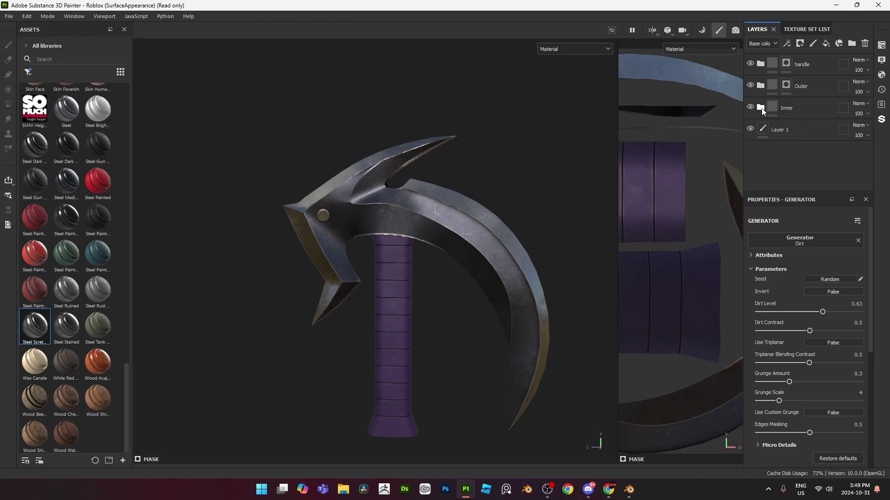
pyautogui.click(806, 107)
pyautogui.scroll(10, 446, 188)
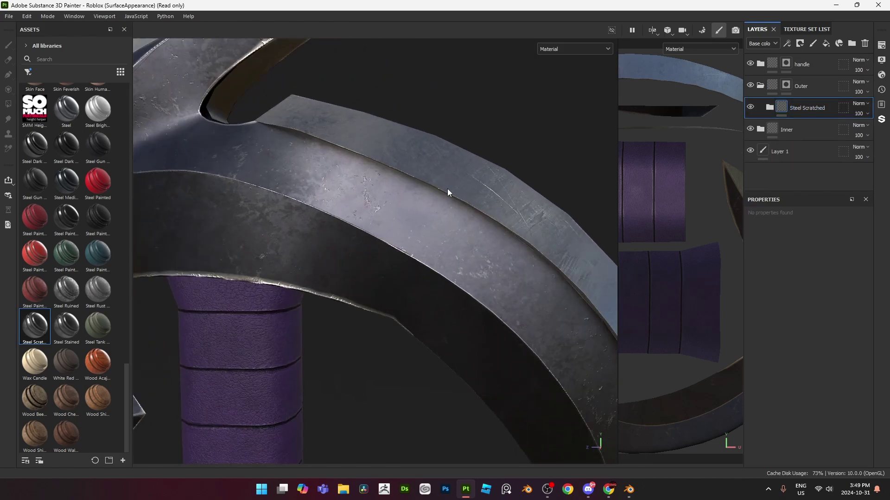
pyautogui.keyDown('alt'); pyautogui.moveTo(447, 188); pyautogui.dragTo(334, 262); pyautogui.keyUp('alt')
# - Expand the Outer folder's Steel Scratched group to view its layers, and collapse it again
pyautogui.click(769, 107)
pyautogui.click(795, 130)
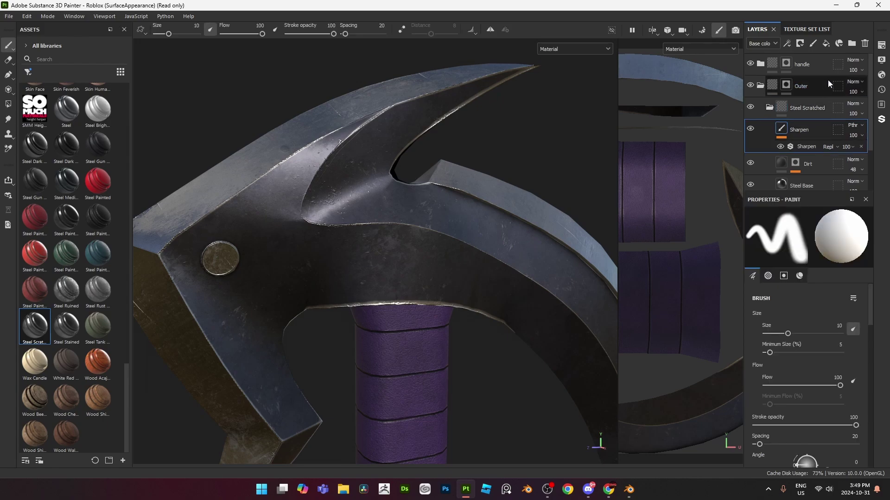
pyautogui.click(772, 109)
pyautogui.click(805, 109)
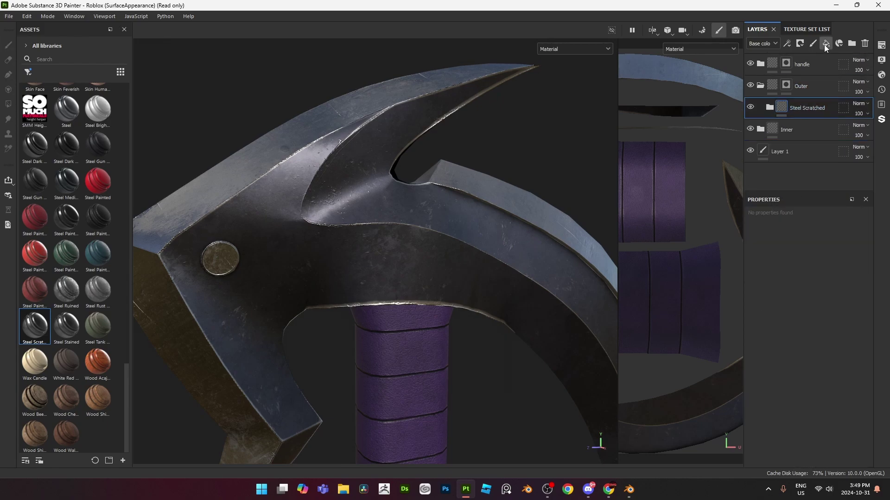
# - Add a fill layer above Steel Scratched in the Outer folder, masked in black with a Dirt generator, and select its fill
pyautogui.click(825, 44)
pyautogui.rightClick(772, 111)
pyautogui.click(797, 127)
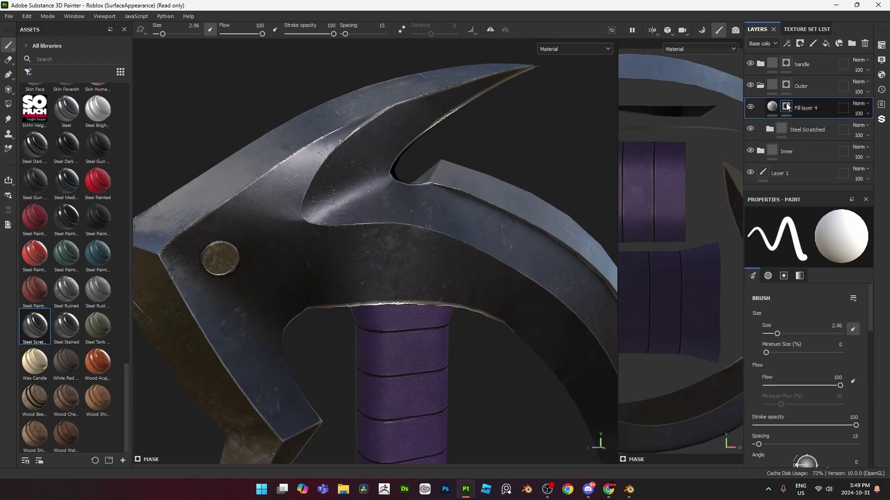
pyautogui.rightClick(786, 107)
pyautogui.click(816, 401)
pyautogui.click(808, 240)
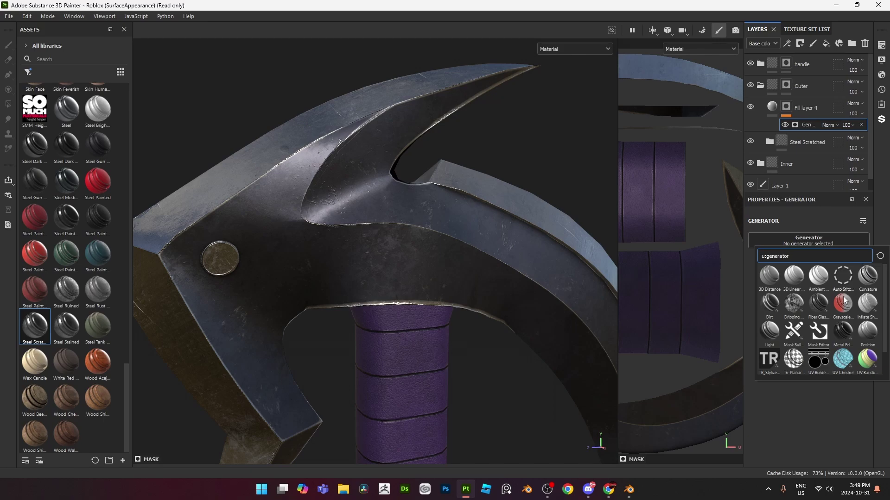
pyautogui.click(770, 304)
pyautogui.click(772, 107)
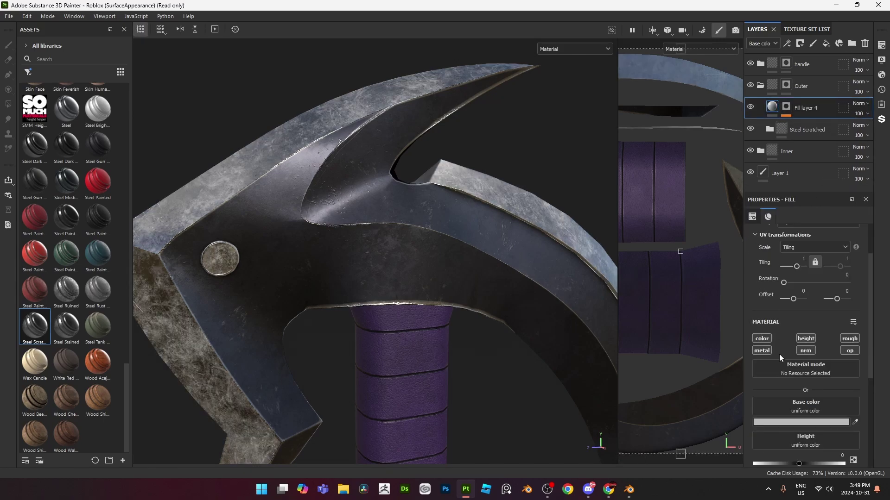
# - Set the Outer folder fill layer's base color to near-black 101010 and disable its metal, height and normal channels
pyautogui.click(794, 417)
pyautogui.click(730, 421)
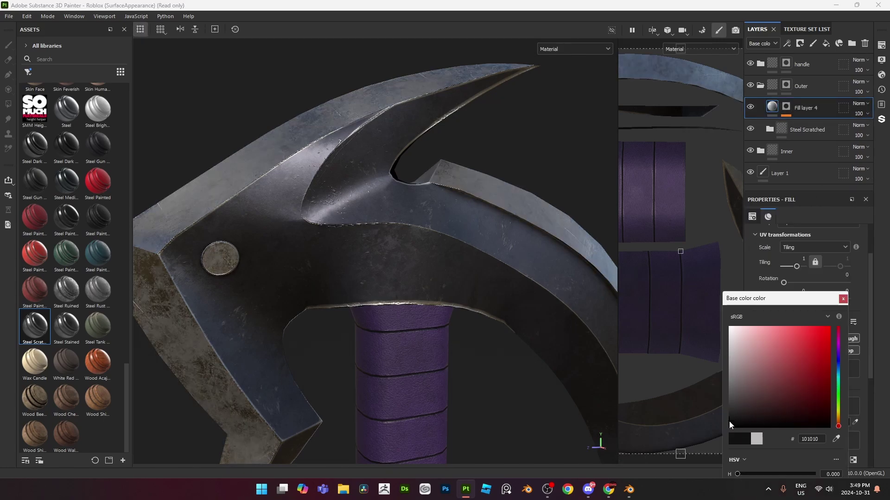
pyautogui.click(843, 300)
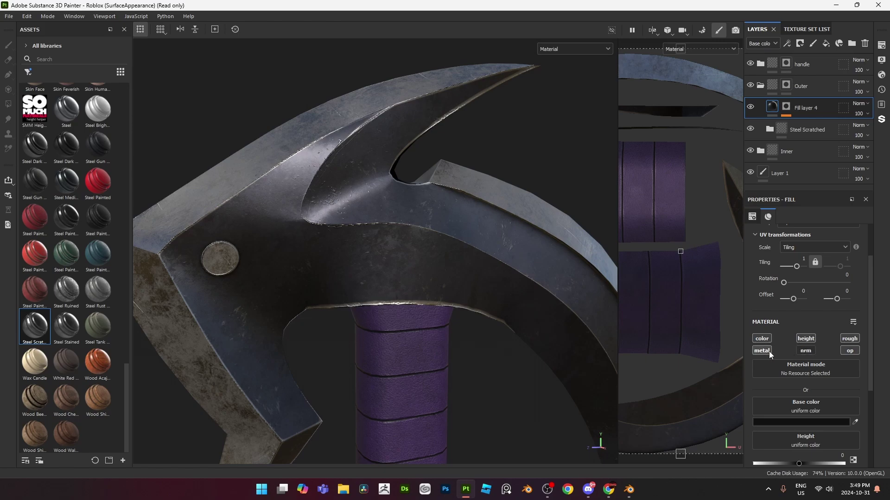
pyautogui.click(763, 350)
pyautogui.click(806, 339)
# - Set the Dirt Level of the Outer fill layer's Dirt generator to 0.66 and check the blade
pyautogui.click(784, 116)
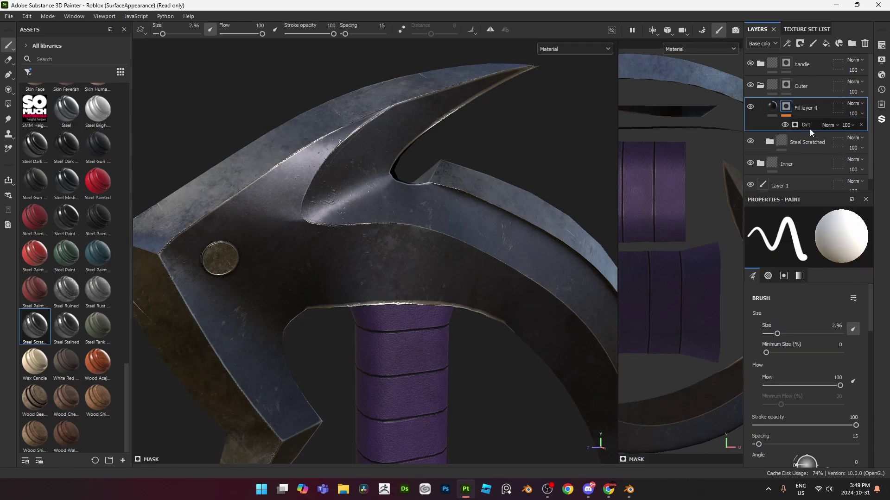
pyautogui.click(810, 127)
pyautogui.scroll(-3, 400, 288)
pyautogui.keyDown('alt'); pyautogui.moveTo(400, 288); pyautogui.dragTo(434, 281, button='middle'); pyautogui.keyUp('alt')
pyautogui.keyDown('alt'); pyautogui.moveTo(434, 281); pyautogui.dragTo(438, 289); pyautogui.keyUp('alt')
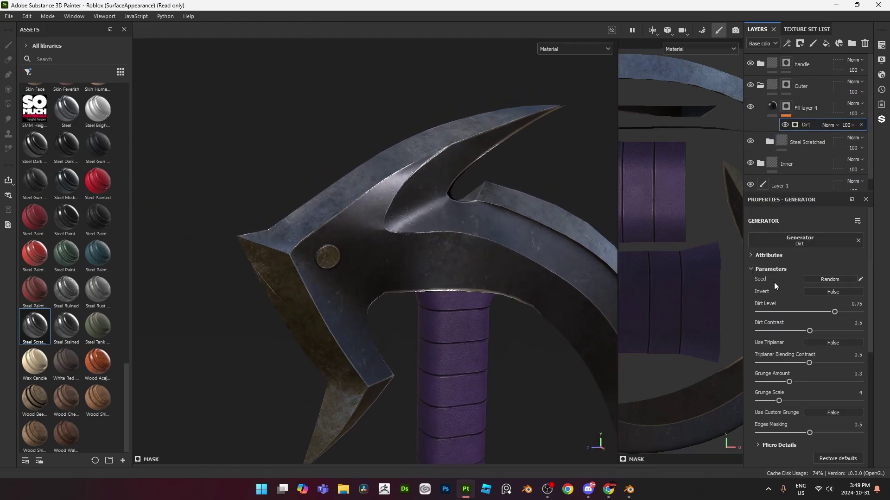
pyautogui.moveTo(833, 313); pyautogui.dragTo(818, 313)
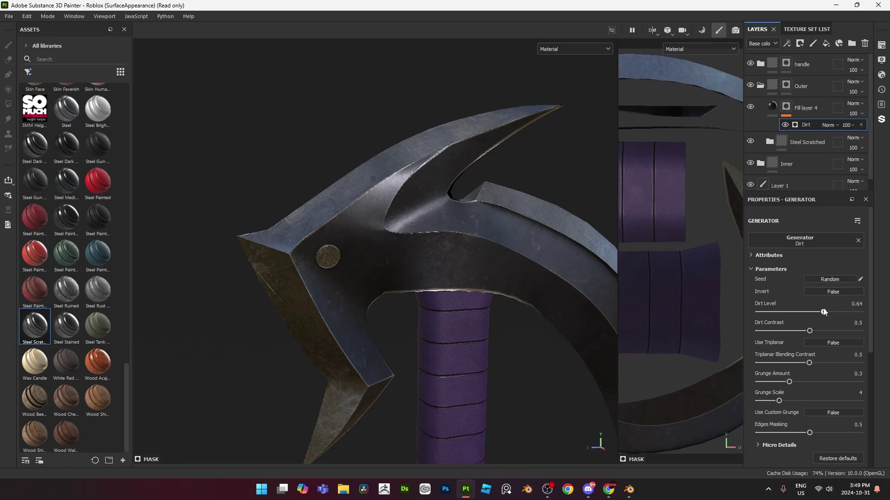
pyautogui.scroll(-4, 418, 255)
pyautogui.keyDown('alt'); pyautogui.moveTo(430, 273); pyautogui.dragTo(384, 242, button='middle'); pyautogui.keyUp('alt')
pyautogui.keyDown('alt'); pyautogui.moveTo(383, 242); pyautogui.dragTo(433, 250); pyautogui.keyUp('alt')
pyautogui.scroll(7, 378, 249)
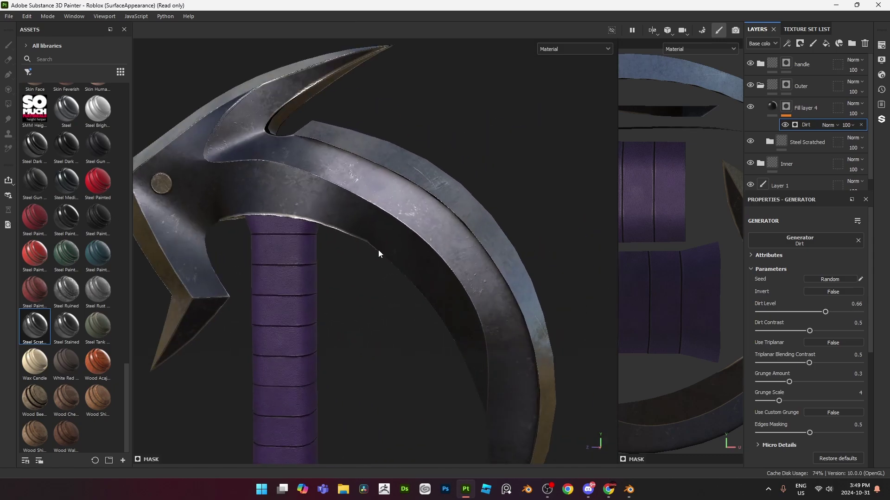
pyautogui.keyDown('alt'); pyautogui.moveTo(301, 221); pyautogui.dragTo(407, 255, button='middle'); pyautogui.keyUp('alt')
pyautogui.keyDown('alt'); pyautogui.moveTo(407, 256); pyautogui.dragTo(472, 253, button='right'); pyautogui.keyUp('alt')
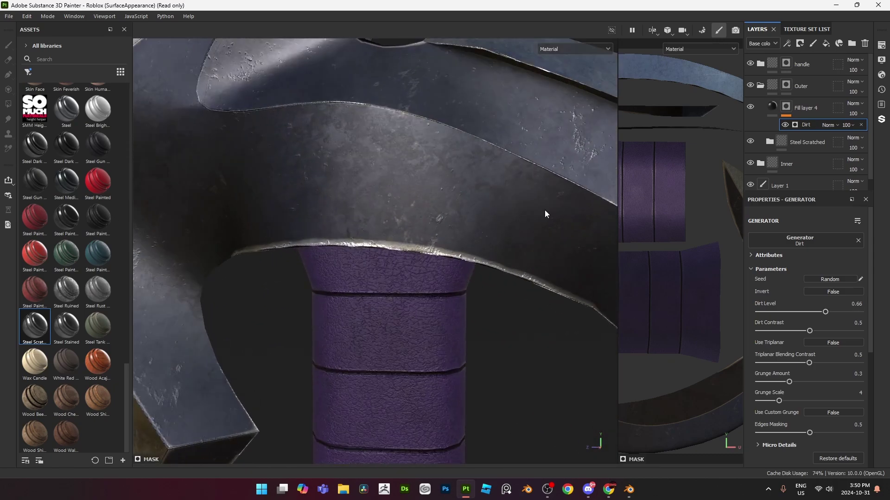
# - Expand the Inner folder and set the Global Balance of Fill layer 3's Curvature generator to 0.1
pyautogui.scroll(-1, 786, 123)
pyautogui.click(761, 153)
pyautogui.scroll(-2, 763, 152)
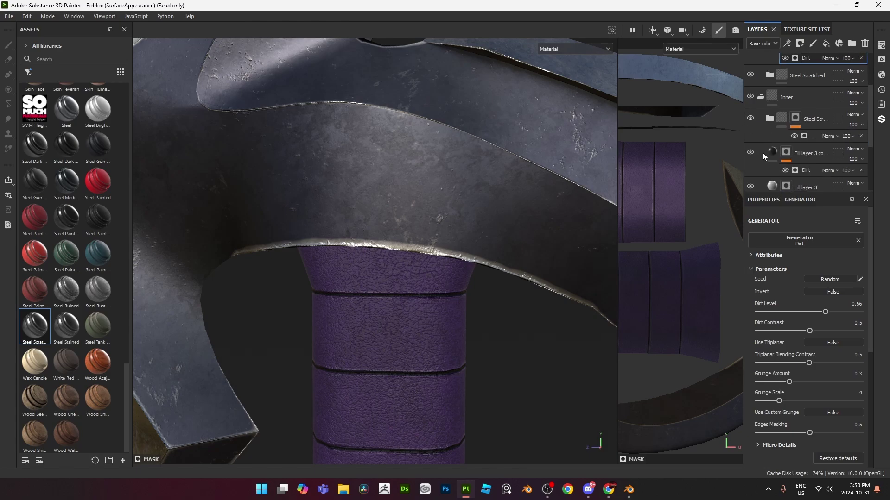
pyautogui.scroll(-1, 762, 133)
pyautogui.scroll(-3, 626, 163)
pyautogui.scroll(-4, 504, 199)
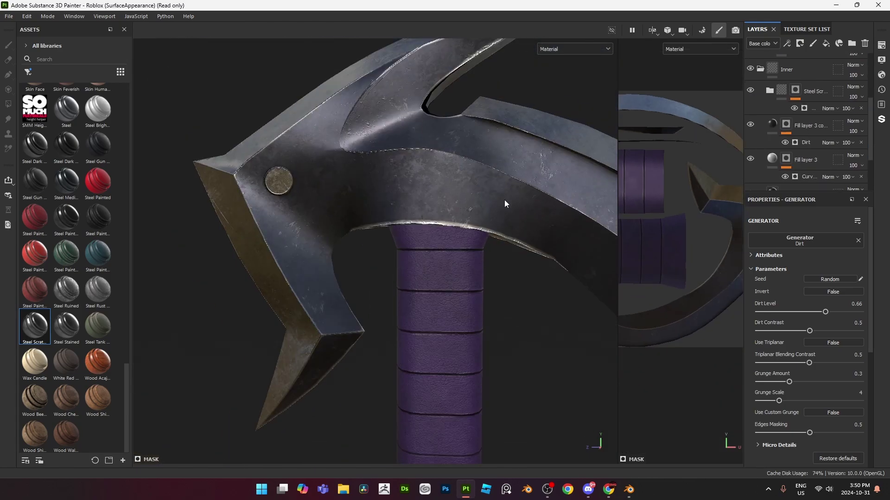
pyautogui.click(751, 159)
pyautogui.keyDown('alt'); pyautogui.moveTo(479, 87); pyautogui.dragTo(480, 70); pyautogui.keyUp('alt')
pyautogui.click(811, 177)
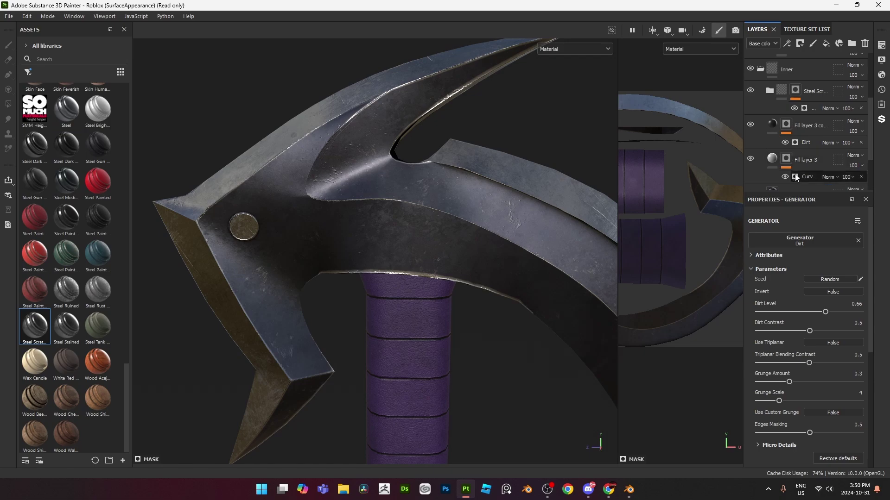
pyautogui.moveTo(776, 320); pyautogui.dragTo(768, 321)
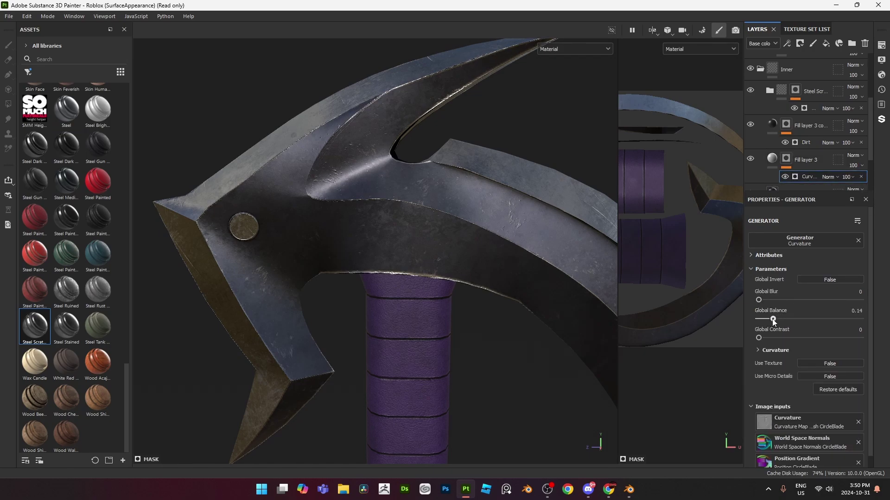
# - Inspect the edge wear across the whole weapon from several angles and rotate the environment lighting
pyautogui.scroll(-5, 407, 262)
pyautogui.keyDown('alt'); pyautogui.moveTo(427, 254); pyautogui.dragTo(355, 173); pyautogui.keyUp('alt')
pyautogui.scroll(5, 438, 212)
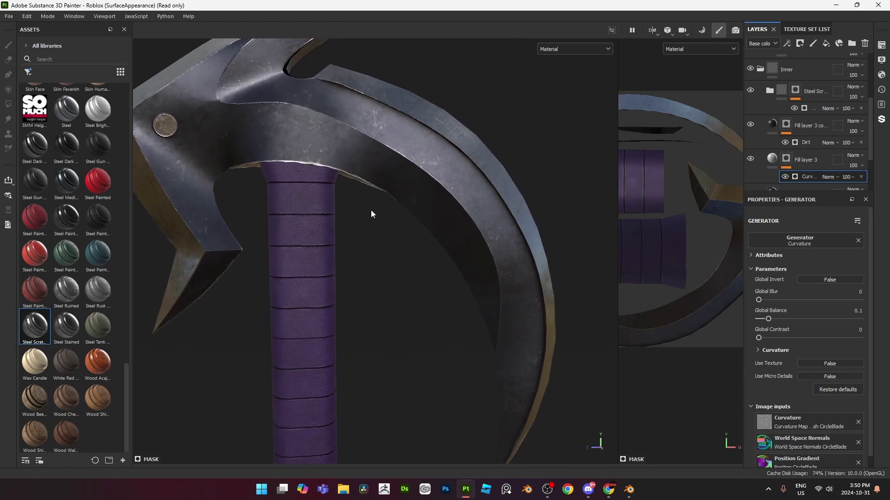
pyautogui.scroll(-3, 370, 213)
pyautogui.keyDown('alt'); pyautogui.moveTo(359, 246); pyautogui.dragTo(320, 244); pyautogui.keyUp('alt')
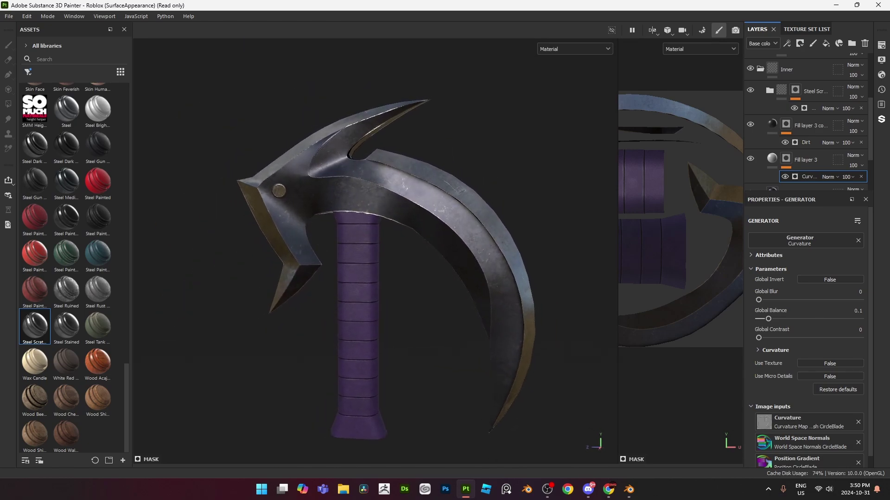
pyautogui.keyDown('alt'); pyautogui.moveTo(407, 257); pyautogui.dragTo(429, 258); pyautogui.keyUp('alt')
pyautogui.moveTo(407, 259)
pyautogui.keyDown('shift'); pyautogui.mouseDown(button='right')
pyautogui.moveTo(428, 257)
pyautogui.moveTo(391, 250)
pyautogui.moveTo(415, 252)
pyautogui.mouseUp(button='right'); pyautogui.keyUp('shift')
# - Change the environment map in the display settings to Studio Tomoco
pyautogui.click(882, 60)
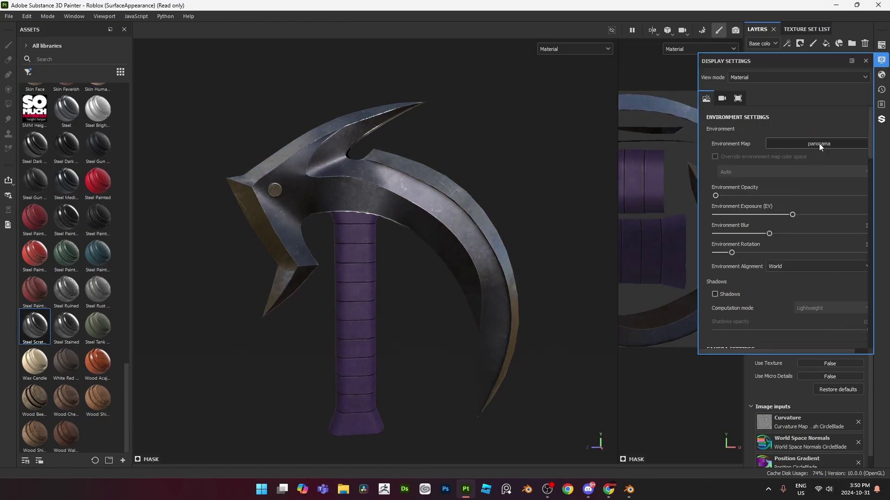
pyautogui.click(819, 143)
pyautogui.click(767, 234)
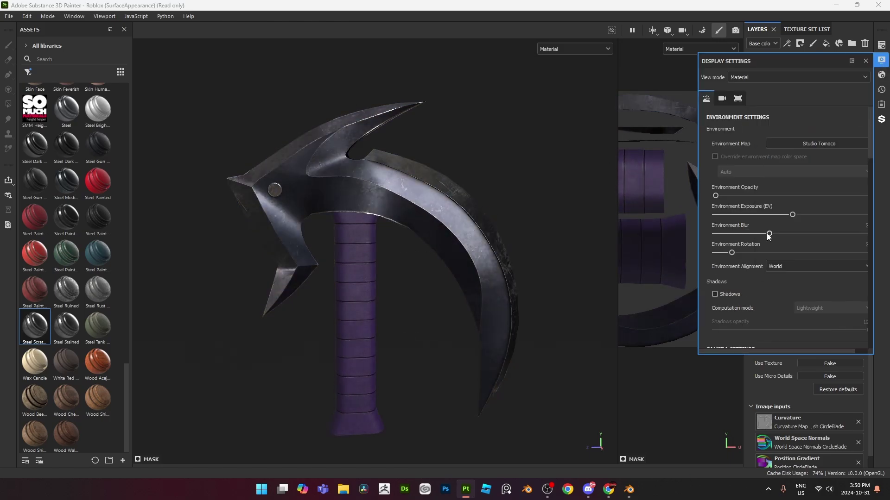
# - Narrow the camera's field of view, activate post effects, and look through the remaining display settings
pyautogui.scroll(-5, 820, 281)
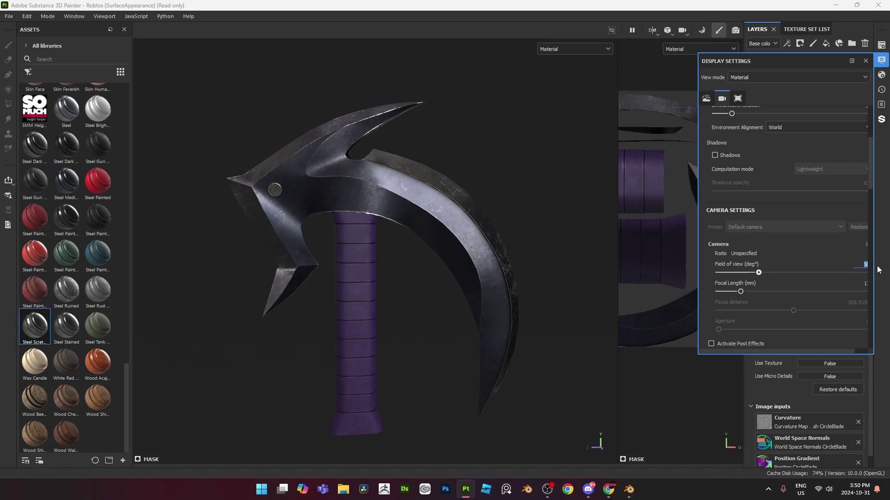
pyautogui.moveTo(873, 263); pyautogui.dragTo(873, 264)
pyautogui.scroll(-3, 770, 274)
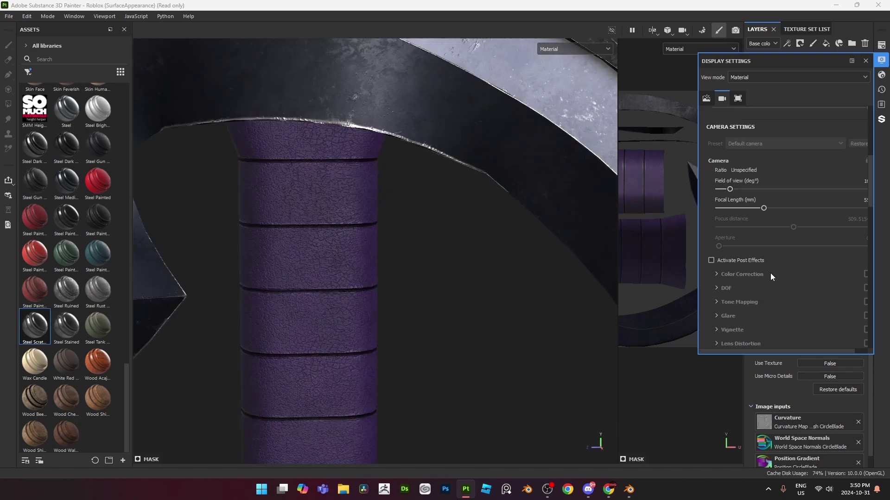
pyautogui.click(711, 260)
pyautogui.scroll(-2, 720, 269)
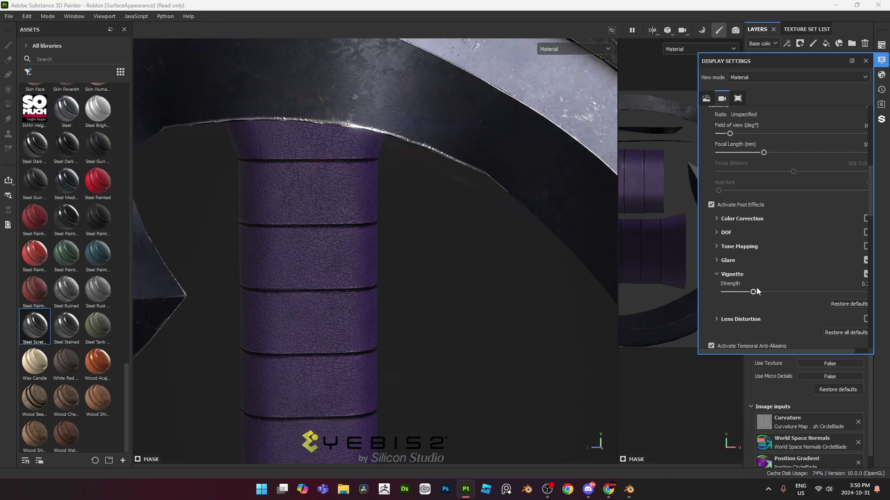
pyautogui.scroll(-10, 762, 296)
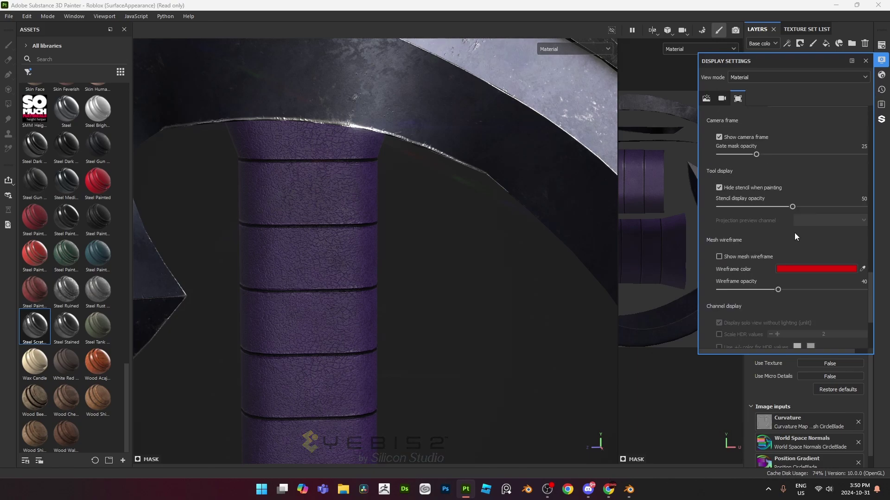
pyautogui.click(788, 237)
# - Set the main shader's specular quality to Ultra (256 spp)
pyautogui.click(881, 75)
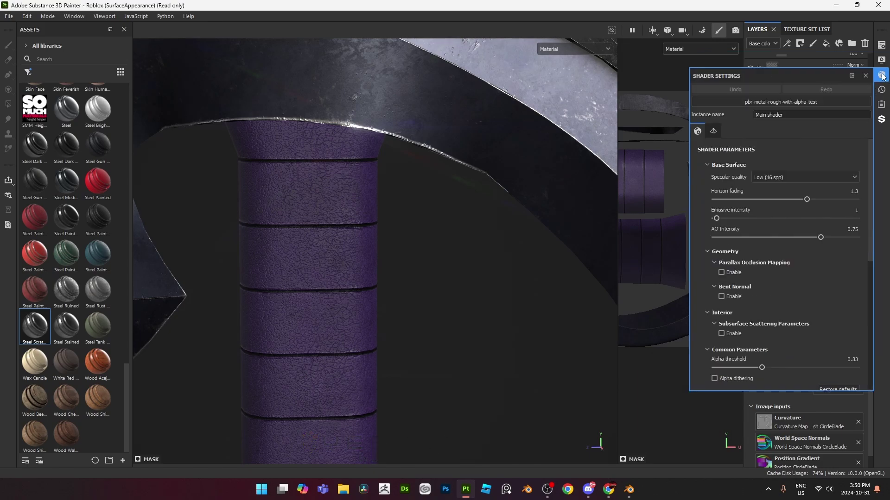
pyautogui.click(783, 179)
pyautogui.click(764, 234)
pyautogui.scroll(-5, 482, 274)
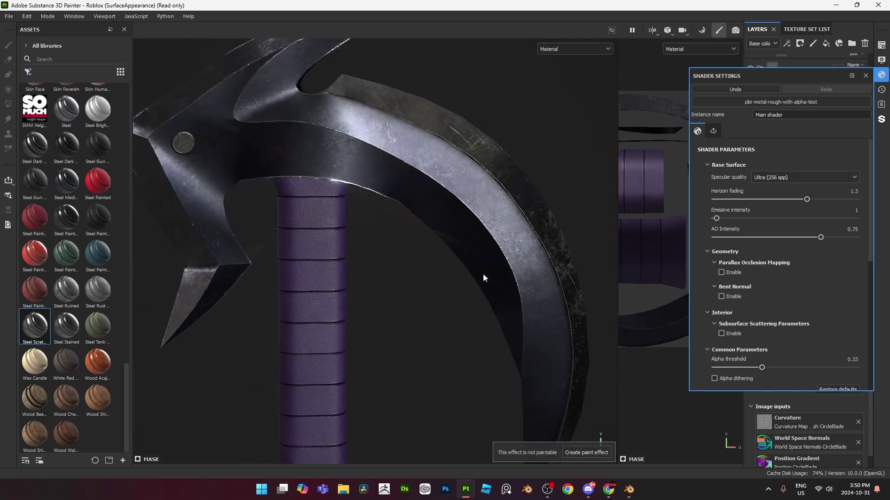
# - Hide the interface panels and examine the full weapon from several angles under rotated lighting
pyautogui.keyDown('alt'); pyautogui.moveTo(447, 277); pyautogui.dragTo(422, 283); pyautogui.keyUp('alt')
pyautogui.press('Tab')
pyautogui.keyDown('alt'); pyautogui.moveTo(423, 284); pyautogui.dragTo(385, 264, button='middle'); pyautogui.keyUp('alt')
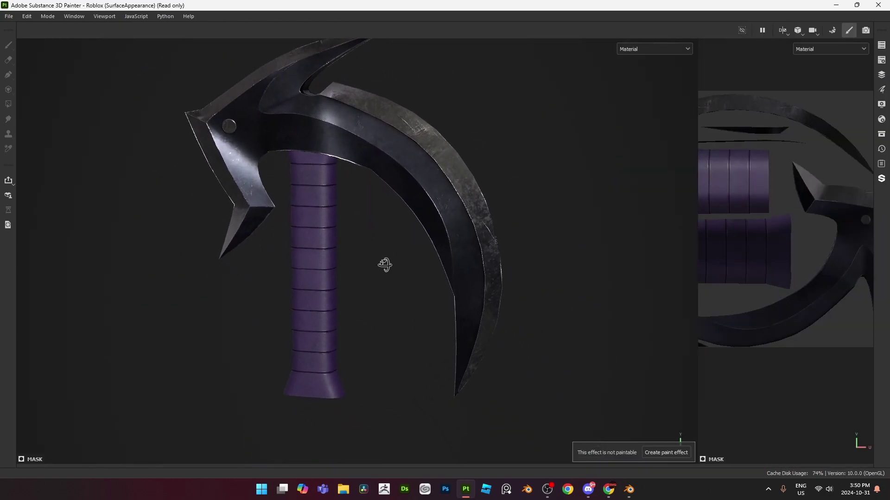
pyautogui.keyDown('shift'); pyautogui.moveTo(385, 264); pyautogui.dragTo(380, 260, button='right'); pyautogui.keyUp('shift')
pyautogui.keyDown('alt'); pyautogui.moveTo(380, 260); pyautogui.dragTo(518, 235); pyautogui.keyUp('alt')
pyautogui.keyDown('alt'); pyautogui.moveTo(518, 235); pyautogui.dragTo(522, 259, button='middle'); pyautogui.keyUp('alt')
pyautogui.moveTo(521, 258)
pyautogui.keyDown('alt'); pyautogui.mouseDown()
pyautogui.moveTo(594, 250)
pyautogui.moveTo(537, 251)
pyautogui.mouseUp(); pyautogui.keyUp('alt')
pyautogui.keyDown('alt'); pyautogui.moveTo(347, 289); pyautogui.dragTo(375, 227, button='middle'); pyautogui.keyUp('alt')
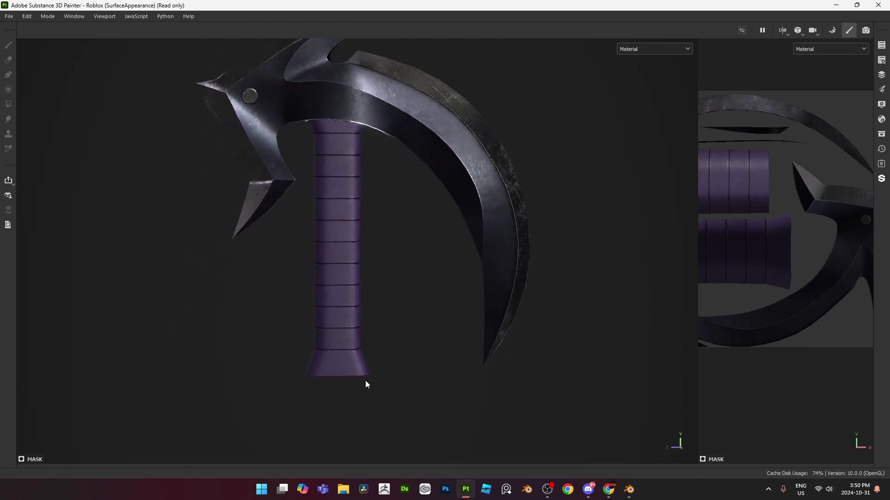
pyautogui.keyDown('alt'); pyautogui.moveTo(366, 385); pyautogui.dragTo(238, 362, button='right'); pyautogui.keyUp('alt')
pyautogui.keyDown('alt'); pyautogui.moveTo(238, 361); pyautogui.dragTo(337, 339); pyautogui.keyUp('alt')
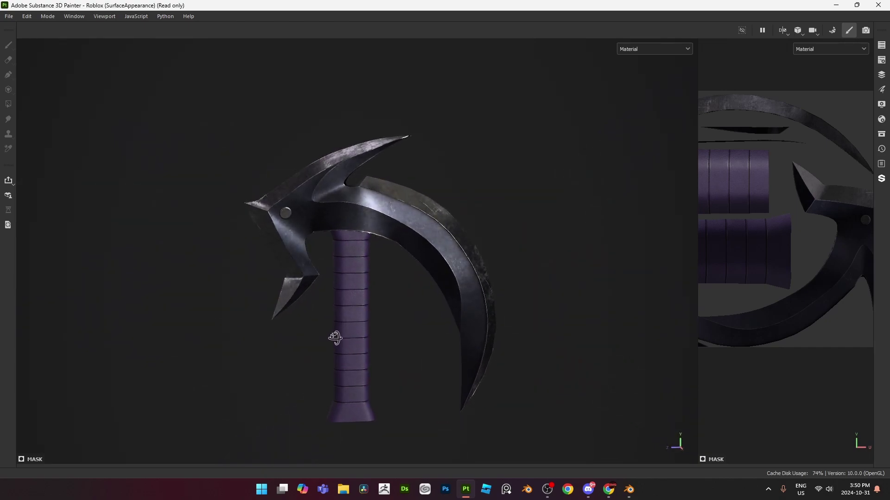
# - Examine the blade's scratches, worn edges and leather grip close up, and restore the interface panels
pyautogui.scroll(6, 286, 236)
pyautogui.keyDown('alt'); pyautogui.moveTo(286, 260); pyautogui.dragTo(356, 249); pyautogui.keyUp('alt')
pyautogui.press('f')
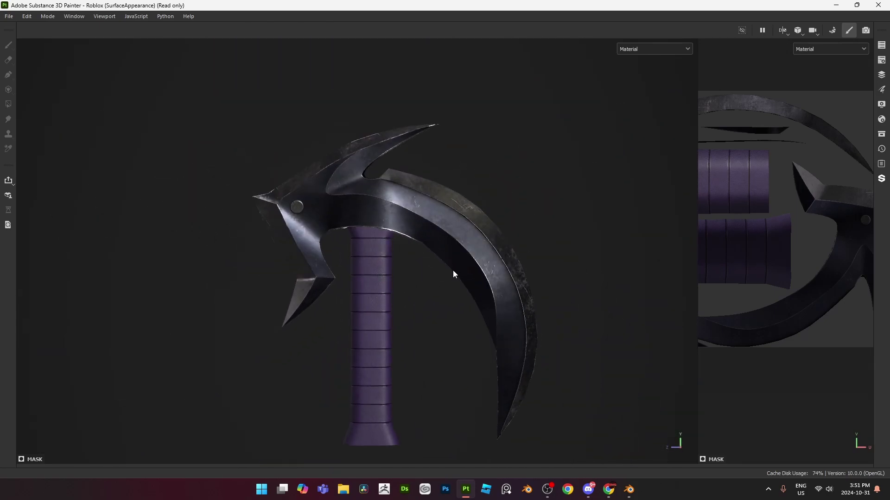
pyautogui.scroll(5, 444, 274)
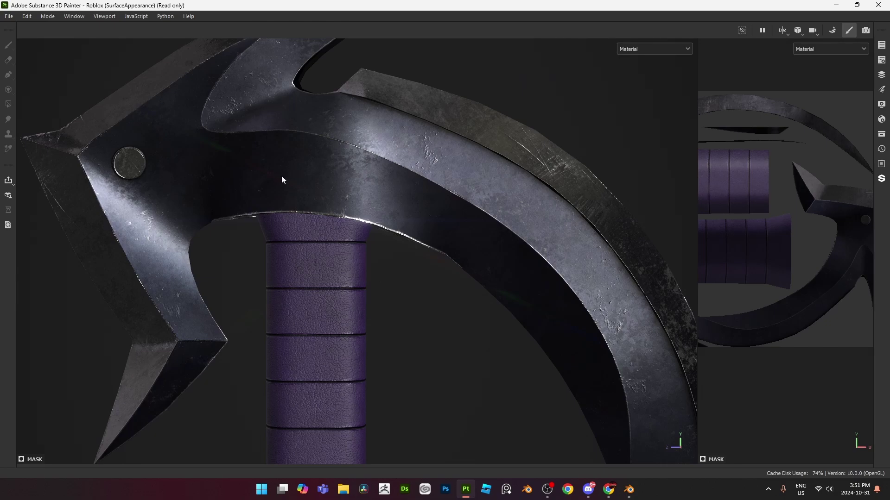
pyautogui.press('f')
pyautogui.keyDown('alt'); pyautogui.moveTo(422, 152); pyautogui.dragTo(528, 157); pyautogui.keyUp('alt')
pyautogui.moveTo(400, 152)
pyautogui.keyDown('shift'); pyautogui.mouseDown(button='right')
pyautogui.moveTo(272, 163)
pyautogui.moveTo(470, 140)
pyautogui.moveTo(459, 157)
pyautogui.mouseUp(button='right'); pyautogui.keyUp('shift')
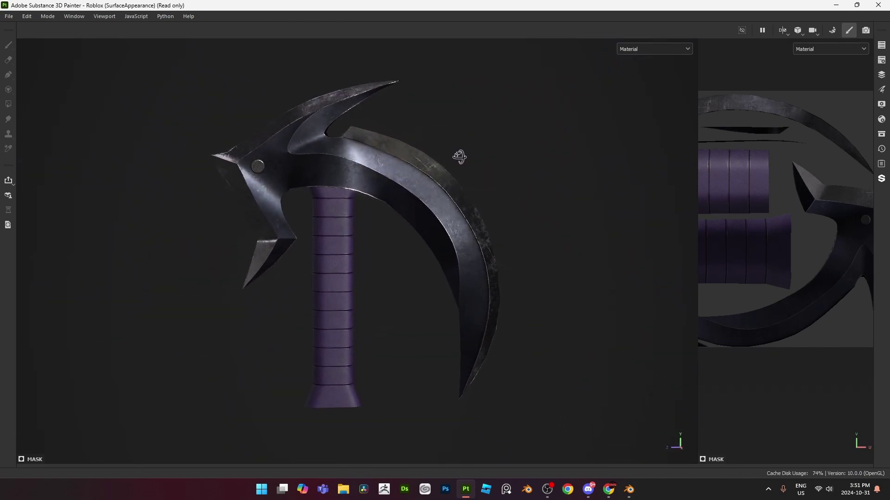
pyautogui.press('Tab')
pyautogui.scroll(5, 350, 208)
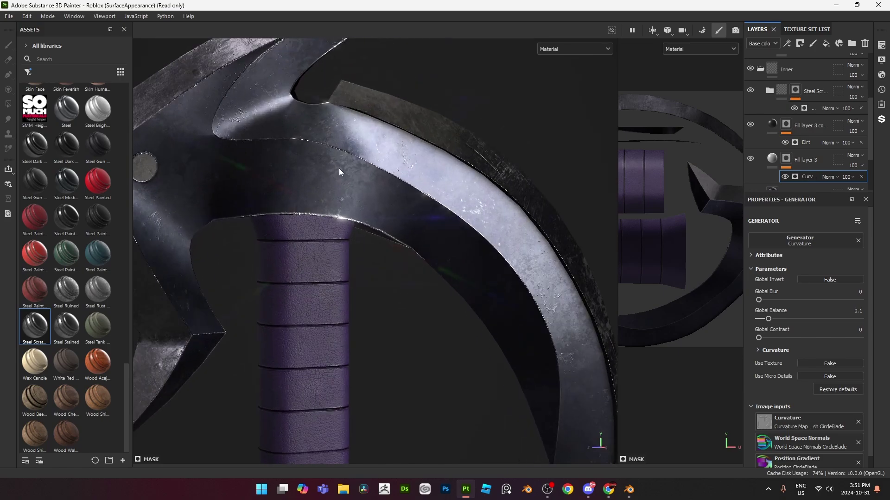
pyautogui.keyDown('alt'); pyautogui.moveTo(527, 374); pyautogui.dragTo(392, 194); pyautogui.keyUp('alt')
# - Open the texture export settings and view the output maps of the CircleBlade texture set
pyautogui.click(41, 17)
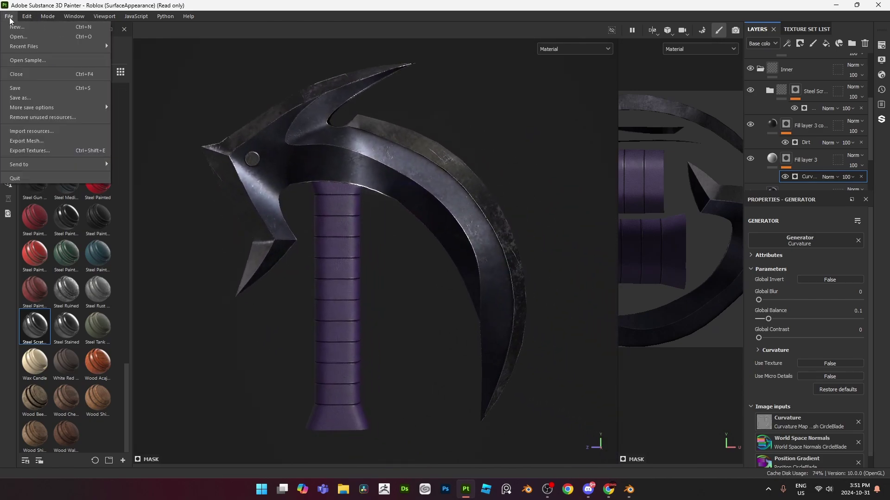
pyautogui.click(9, 18)
pyautogui.click(9, 18)
pyautogui.click(30, 151)
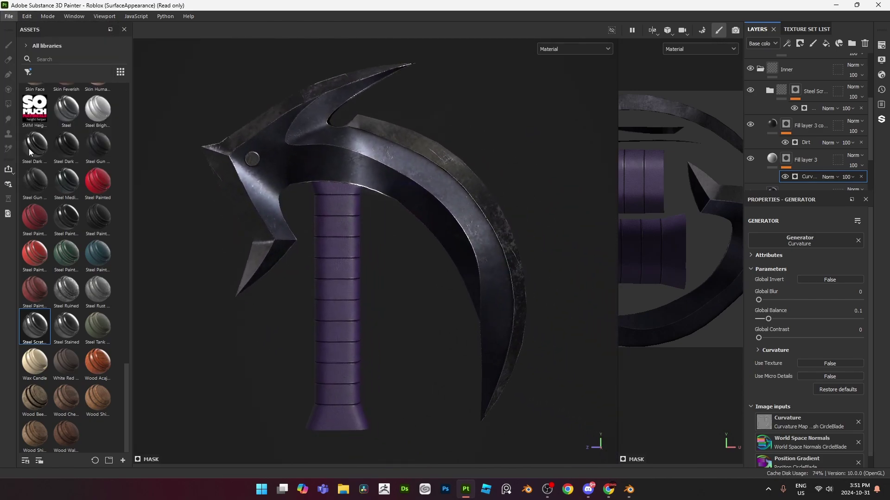
pyautogui.click(240, 124)
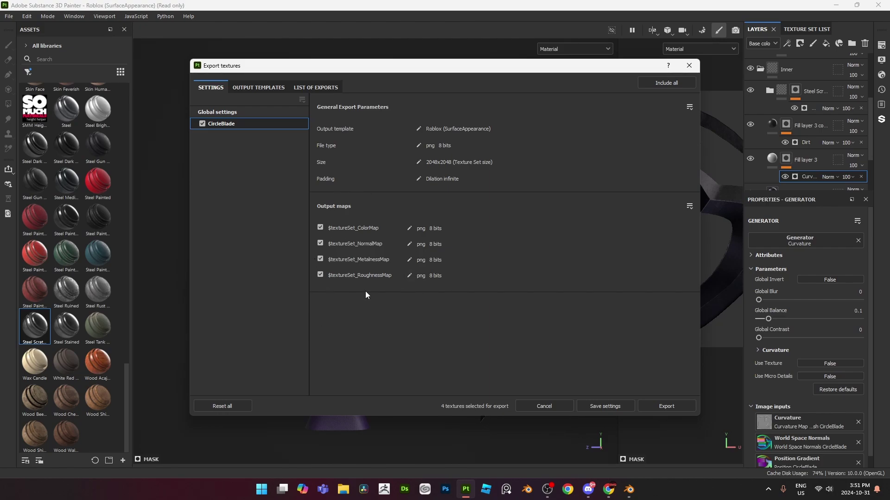
# - Set the global output directory to the SubTexts folder inside Desktop's Models folder and export the textures
pyautogui.click(238, 114)
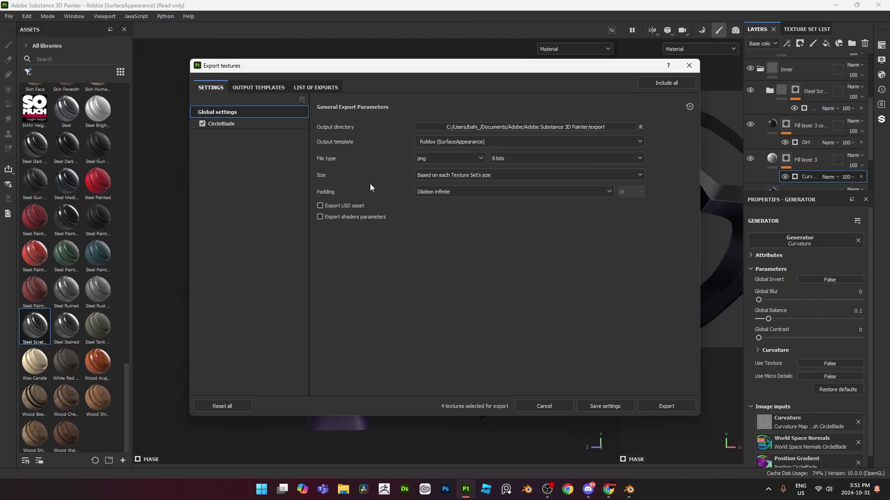
pyautogui.click(475, 127)
pyautogui.click(195, 168)
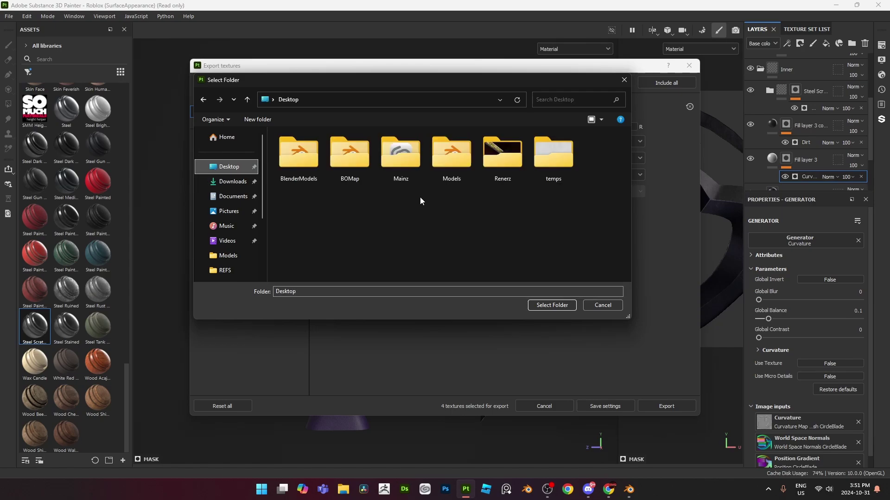
pyautogui.doubleClick(452, 167)
pyautogui.scroll(-1, 323, 267)
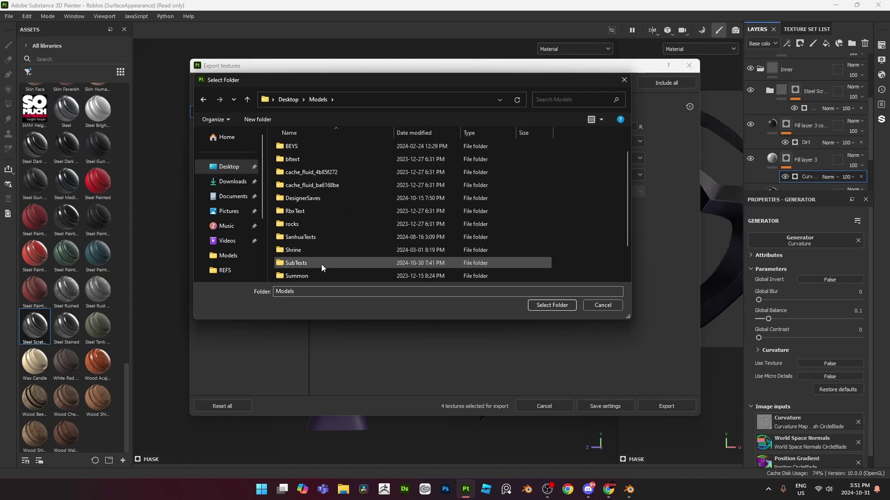
pyautogui.click(315, 261)
pyautogui.click(560, 308)
pyautogui.click(659, 405)
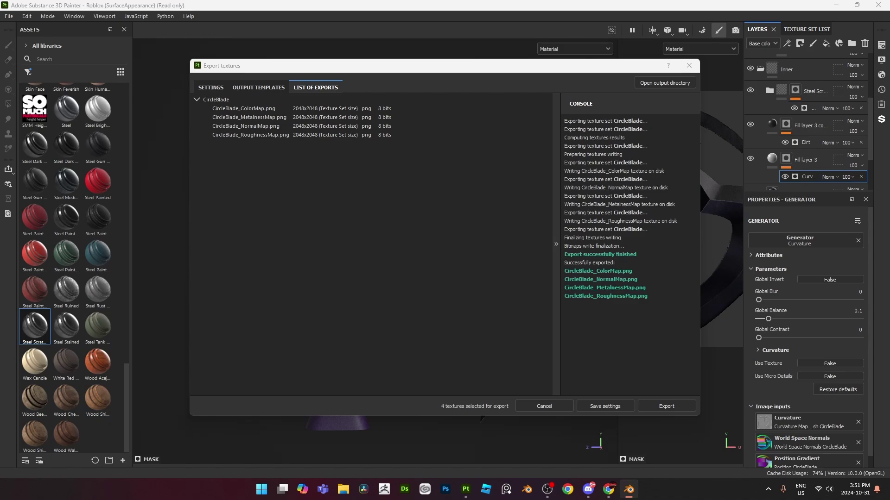
# - Switch to Blender, save comms1.blend, hide the hp collection and show the lP collection under ModelChallige 3
pyautogui.hotkey('alt', 'Tab')
pyautogui.scroll(3, 569, 190)
pyautogui.hotkey('ctrl', 's')
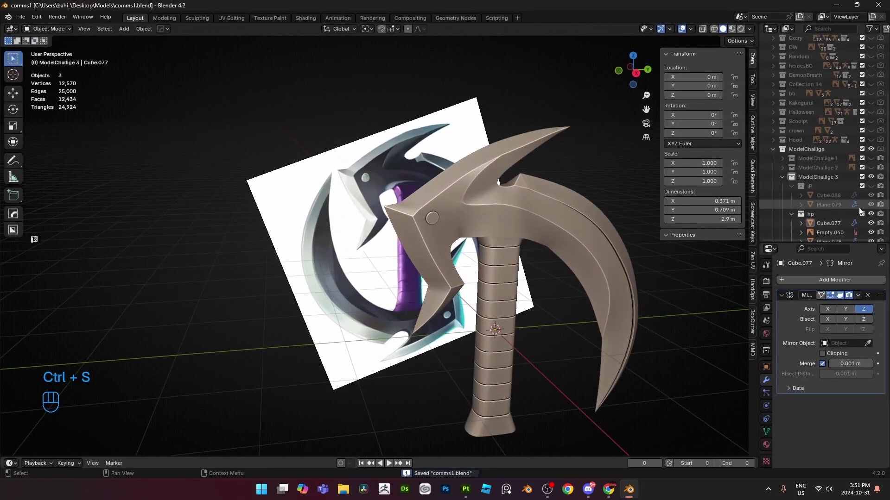
pyautogui.click(871, 213)
pyautogui.click(871, 186)
pyautogui.moveTo(400, 202); pyautogui.dragTo(353, 200, button='middle')
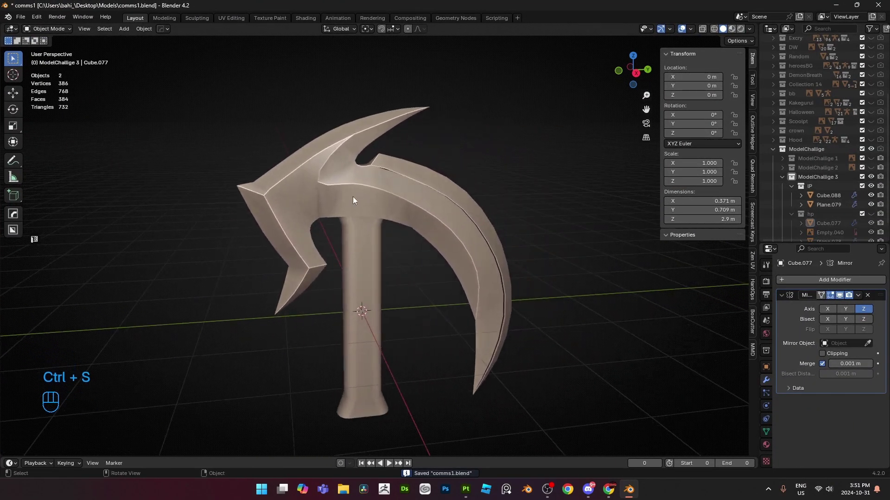
pyautogui.scroll(1, 353, 200)
# - Select the low-poly curved blade and open its CircleBlade material nodes in the Shading workspace, with the Principled BSDF node selected
pyautogui.click(413, 193)
pyautogui.press('g')
pyautogui.rightClick(500, 187)
pyautogui.click(268, 20)
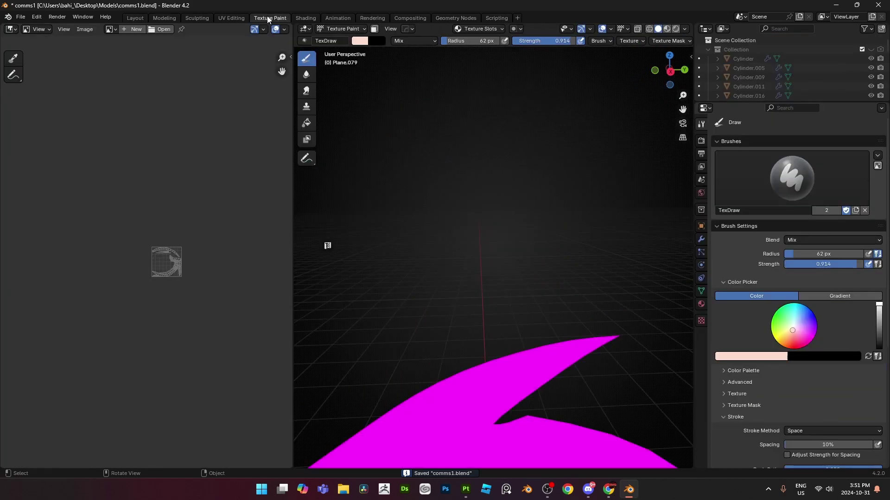
pyautogui.click(306, 18)
pyautogui.scroll(-6, 449, 213)
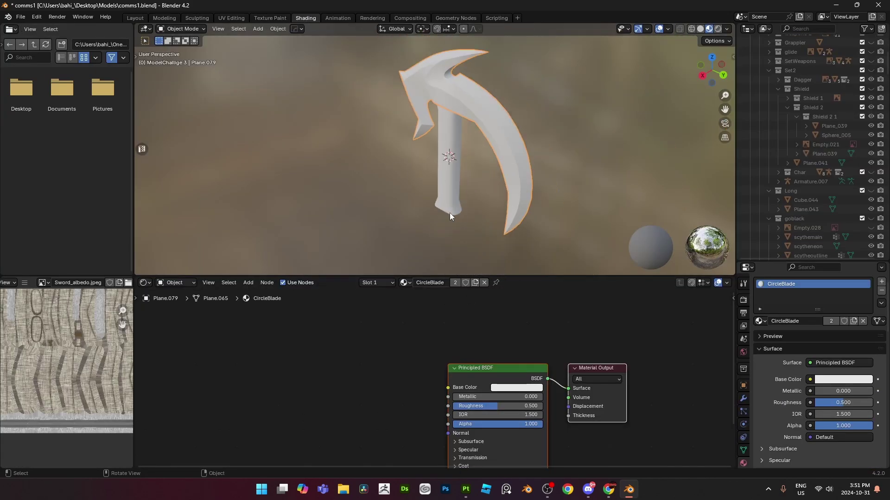
pyautogui.moveTo(470, 195); pyautogui.dragTo(420, 277, button='middle')
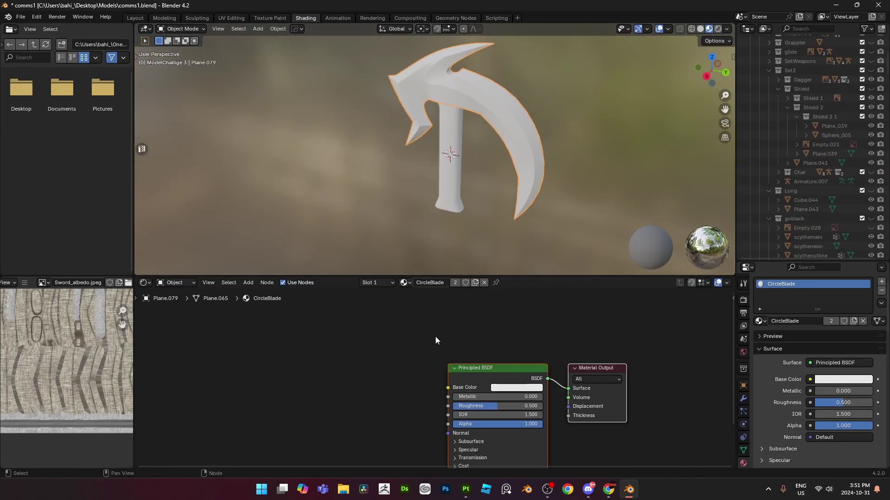
pyautogui.scroll(-1, 435, 337)
pyautogui.click(476, 374)
pyautogui.moveTo(476, 374); pyautogui.dragTo(446, 363)
pyautogui.rightClick(447, 362)
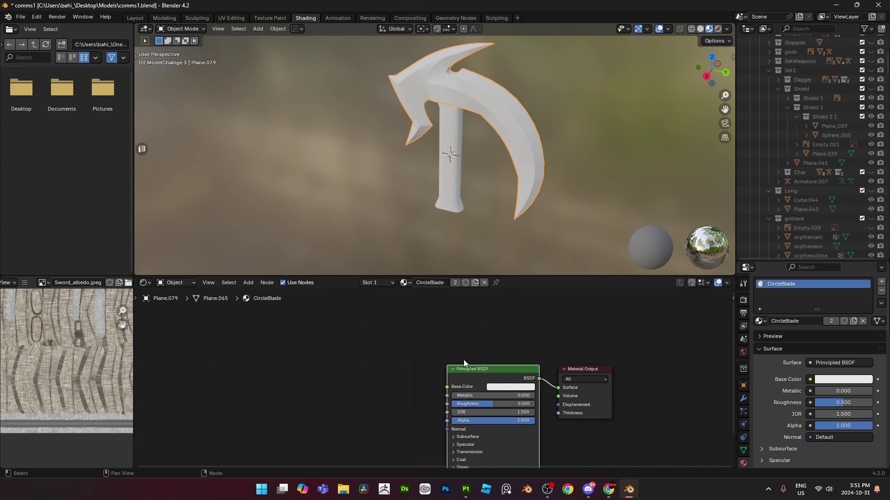
# - View the enabled add-ons in the preferences to check for Node Wrangler, and close the preferences
pyautogui.click(43, 18)
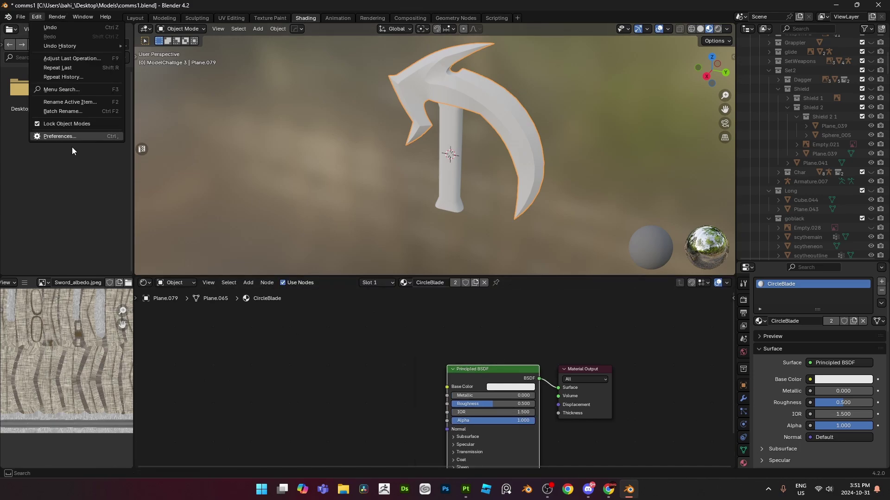
pyautogui.click(60, 136)
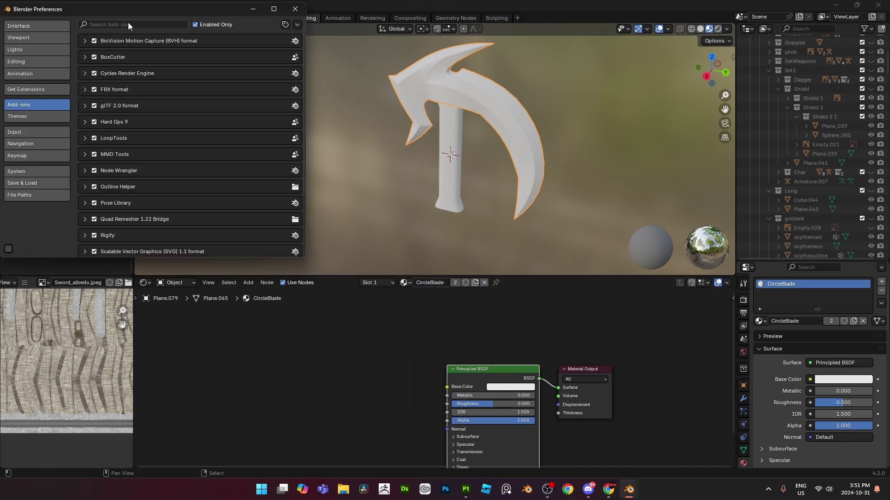
pyautogui.click(294, 8)
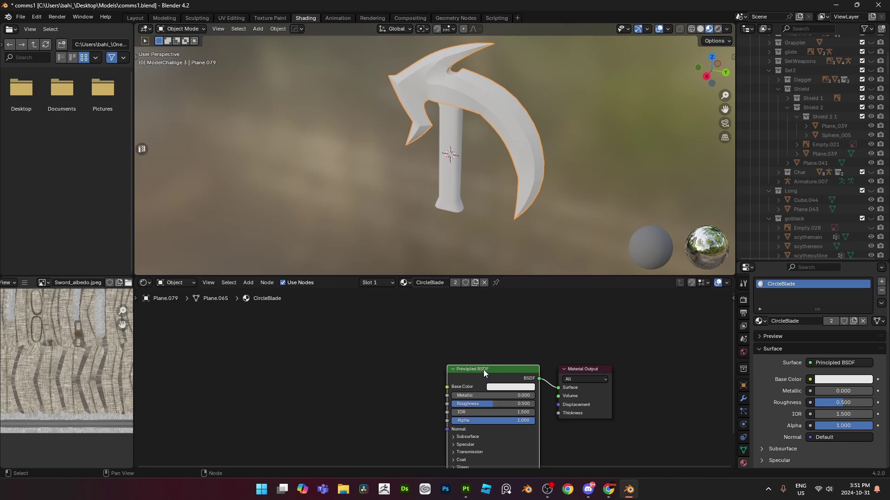
# - Load the four exported CircleBlade maps onto the Principled BSDF using Node Wrangler's Principled texture setup
pyautogui.hotkey('ctrl', 'shift', 't')
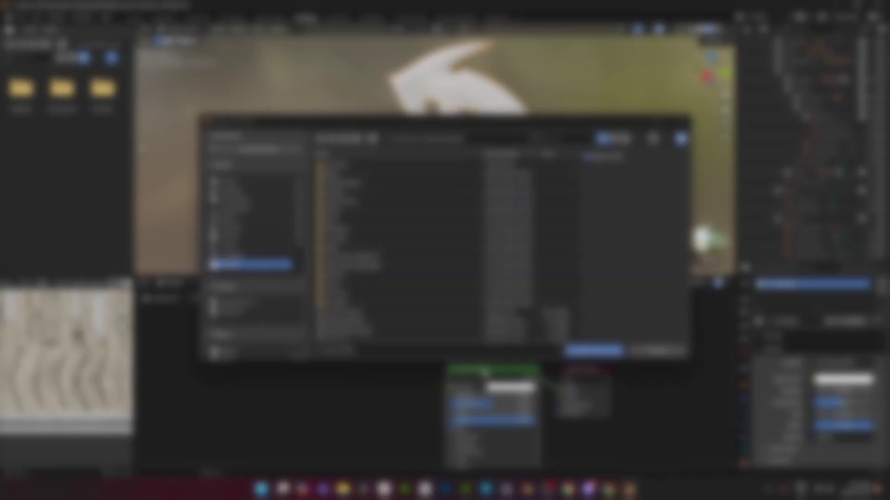
pyautogui.doubleClick(362, 164)
pyautogui.click(355, 257)
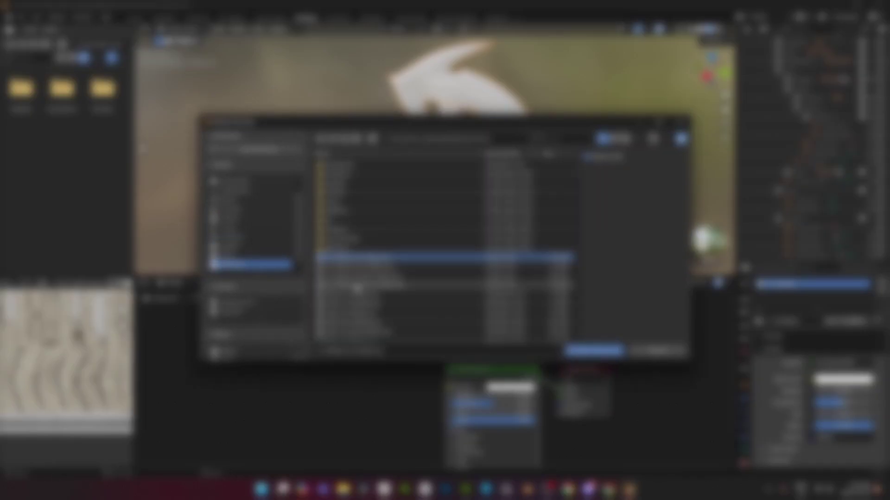
pyautogui.keyDown('shift'); pyautogui.click(357, 286); pyautogui.keyUp('shift')
pyautogui.click(574, 351)
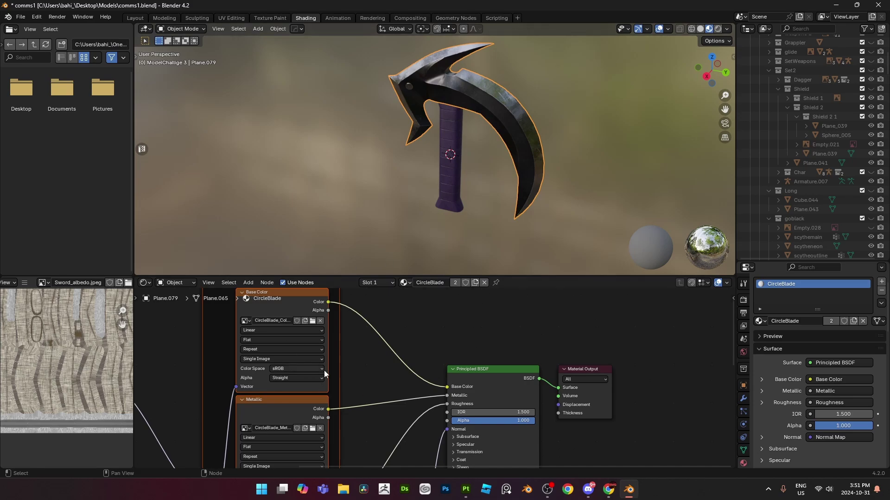
pyautogui.moveTo(399, 199); pyautogui.dragTo(424, 175, button='middle')
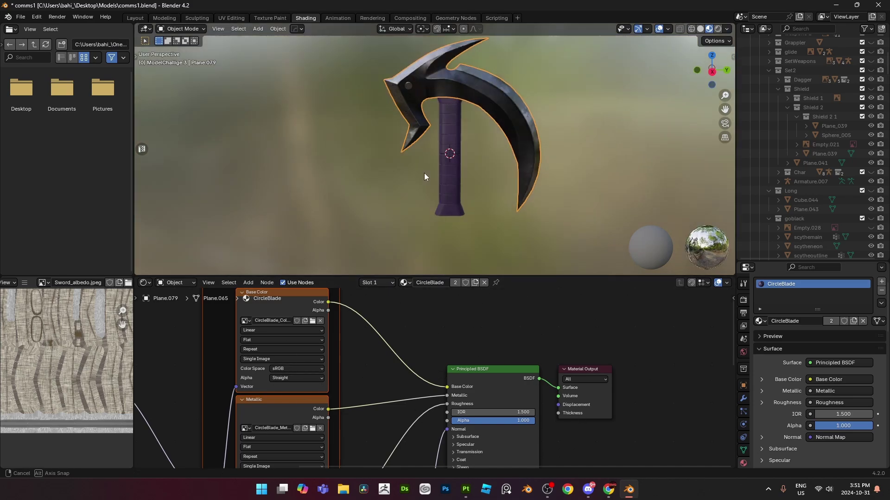
# - Return to the Layout workspace and apply the blade's Mirror modifier
pyautogui.click(135, 18)
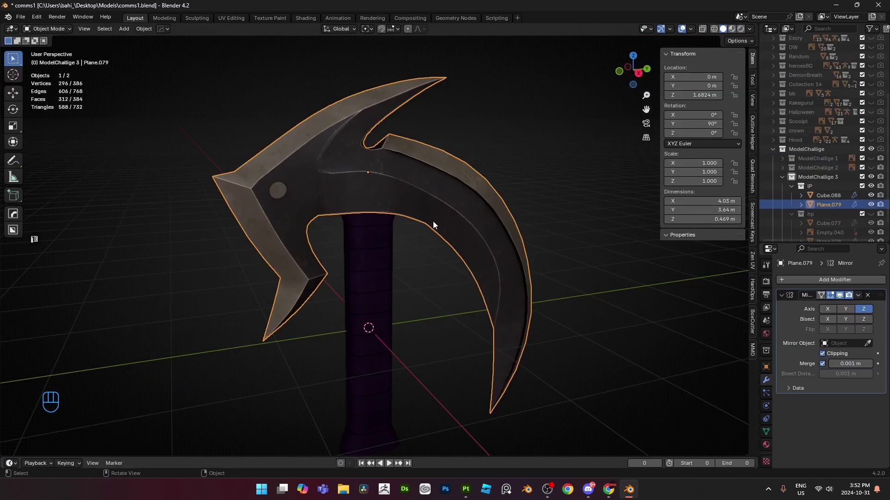
pyautogui.press('KP_3')
pyautogui.scroll(-1, 610, 265)
pyautogui.press('g')
pyautogui.rightClick(516, 224)
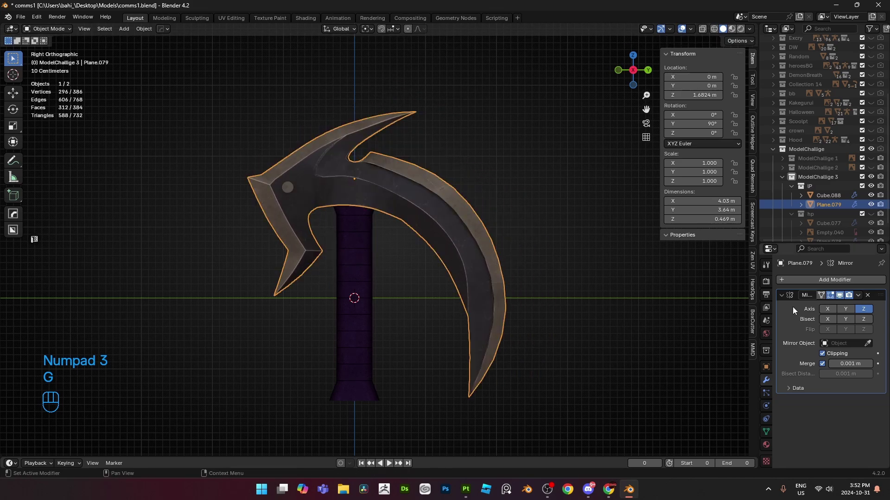
pyautogui.click(857, 295)
pyautogui.click(853, 307)
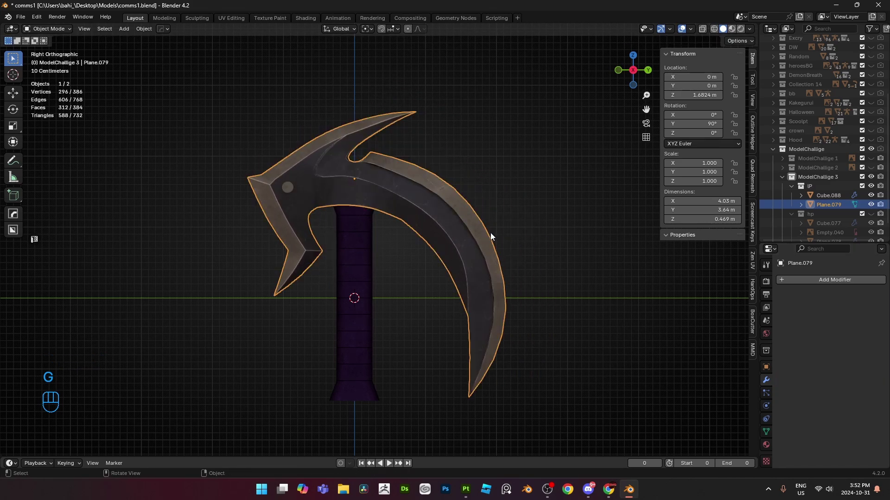
# - Duplicate the blade and move the copy about 2.79 m down along the Z axis
pyautogui.keyDown('shift'); pyautogui.moveTo(503, 231); pyautogui.dragTo(485, 204, button='middle'); pyautogui.keyUp('shift')
pyautogui.hotkey('shift', 'd')
pyautogui.press('g')
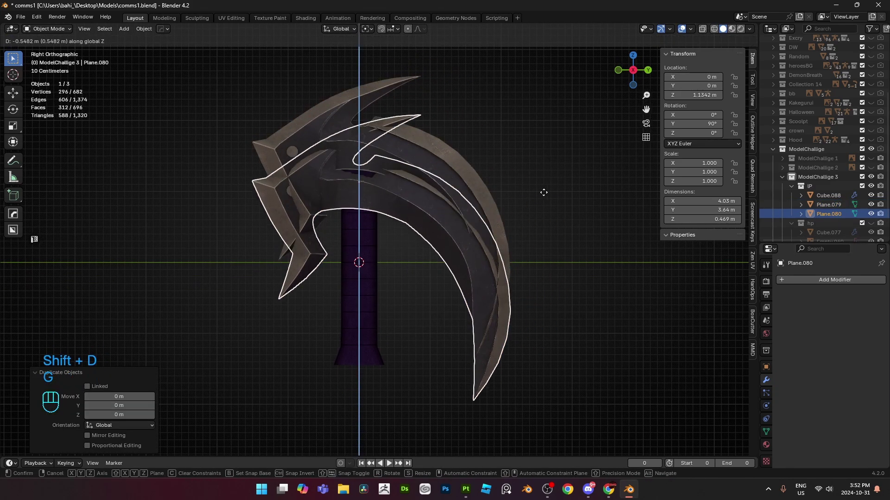
pyautogui.click(525, 347)
pyautogui.scroll(-2, 526, 323)
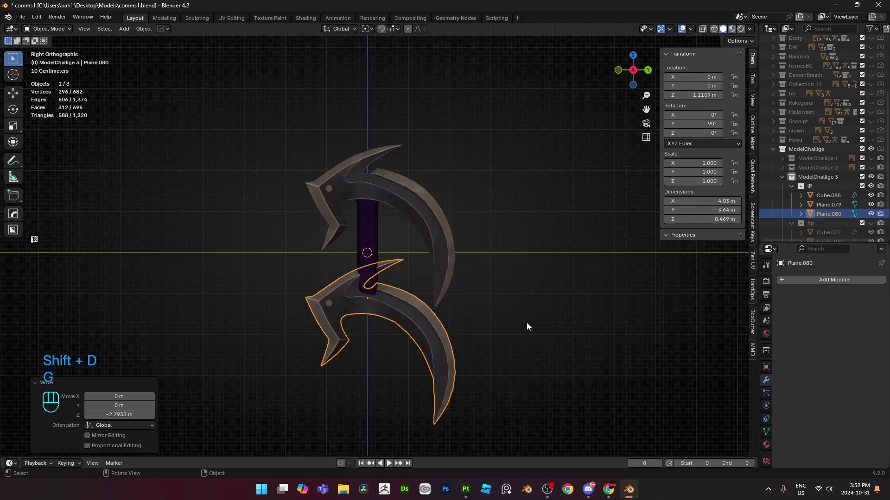
# - Rotate the duplicated blade 180° about the Y axis and 180° about the Z axis
pyautogui.press('r')
pyautogui.press('y')
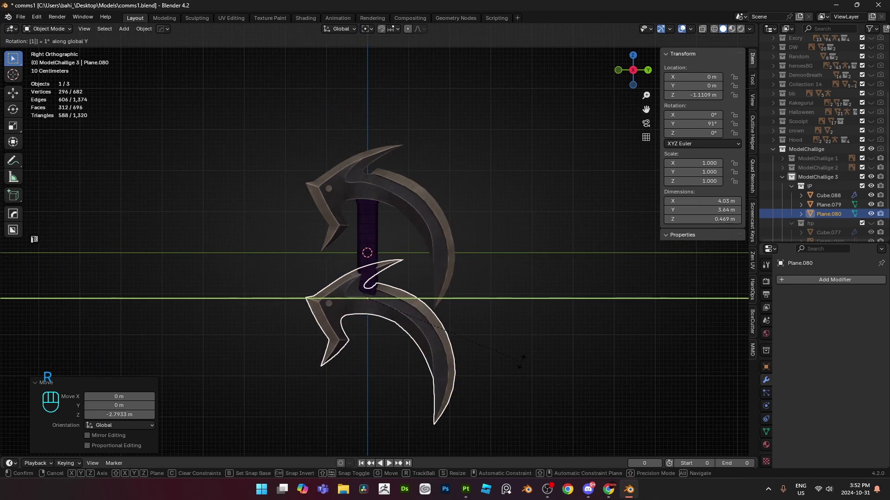
pyautogui.write('180')
pyautogui.press('Return')
pyautogui.write('rz')
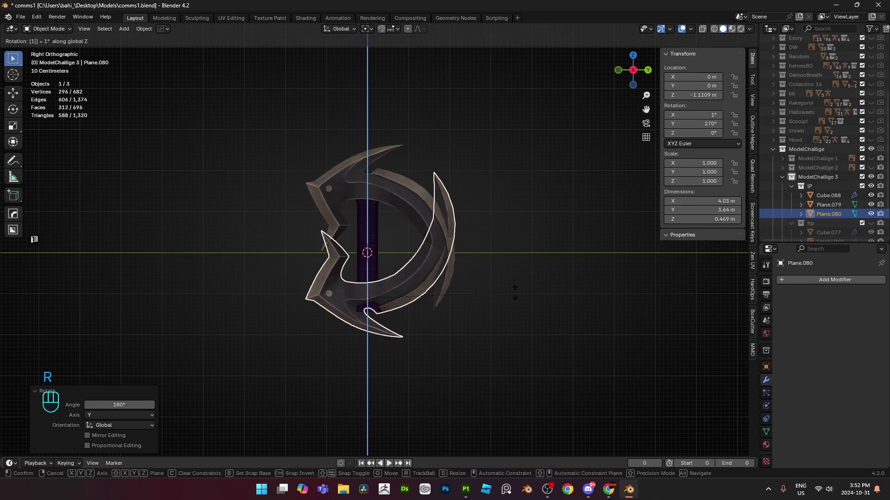
pyautogui.write('180')
pyautogui.press('Return')
# - Move the rotated blade copy about 0.64 m down so it sits at the handle's lower end
pyautogui.scroll(2, 514, 296)
pyautogui.keyDown('shift'); pyautogui.moveTo(513, 293); pyautogui.dragTo(511, 244, button='middle'); pyautogui.keyUp('shift')
pyautogui.press('g')
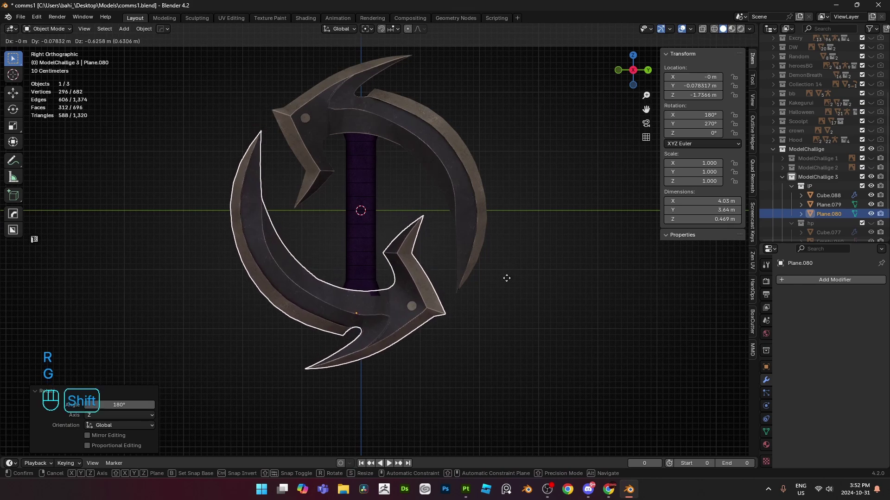
pyautogui.click(548, 284)
pyautogui.scroll(-1, 861, 216)
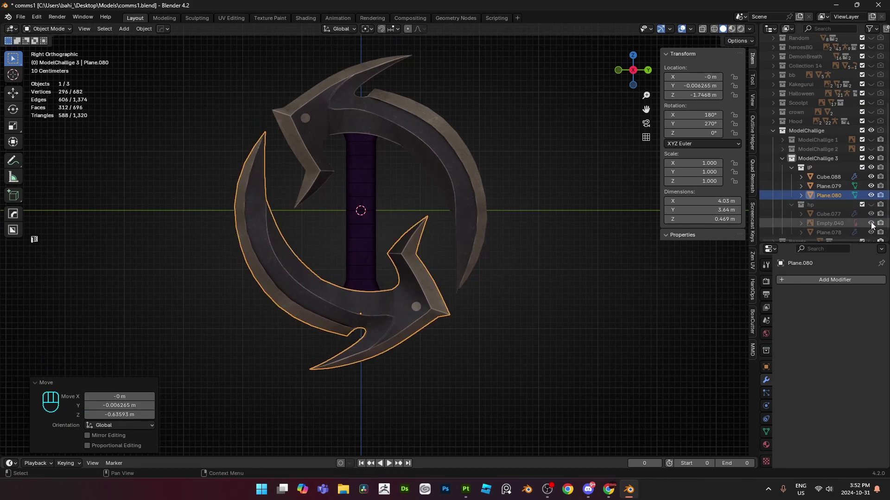
# - Show the hp collection, compare the mirrored blade with the reference image using X-ray, and hide the collection again
pyautogui.click(871, 224)
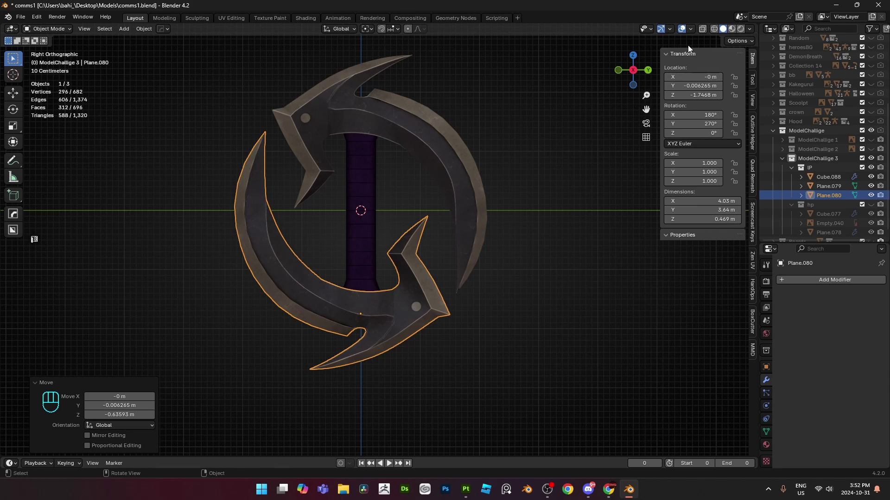
pyautogui.click(871, 205)
pyautogui.scroll(3, 532, 251)
pyautogui.hotkey('alt', 'z')
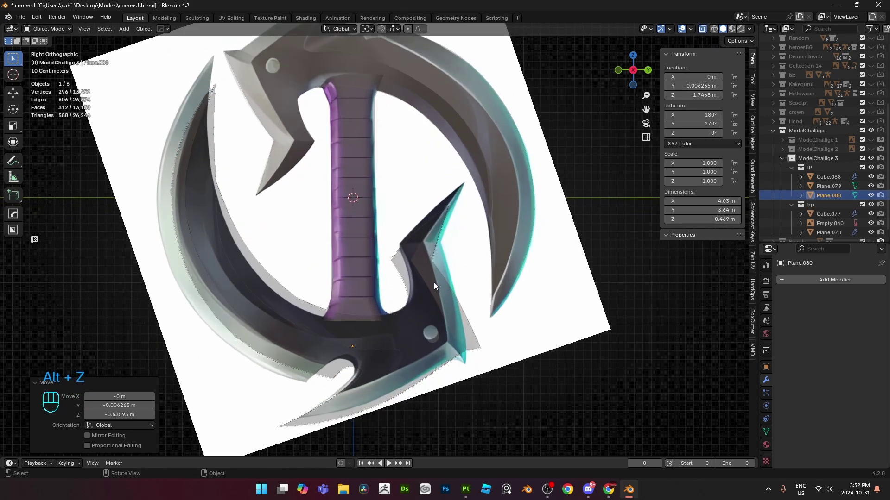
pyautogui.hotkey('alt', 'z')
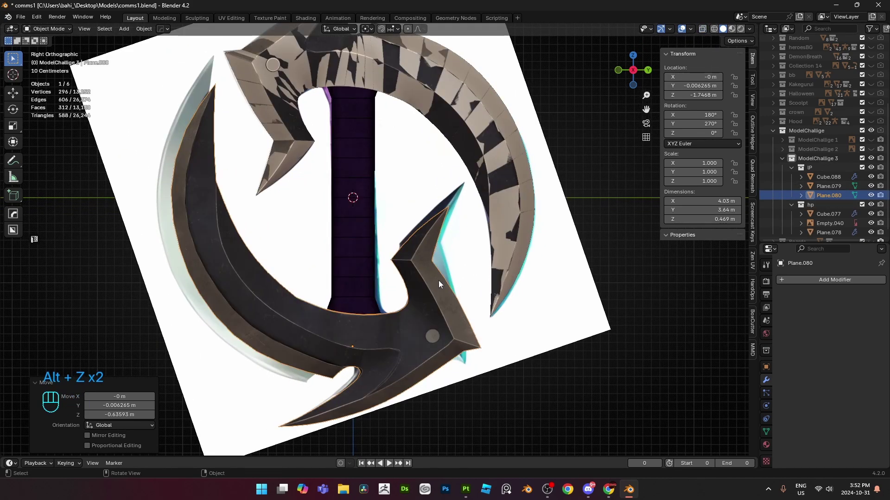
pyautogui.scroll(-4, 438, 279)
pyautogui.click(871, 205)
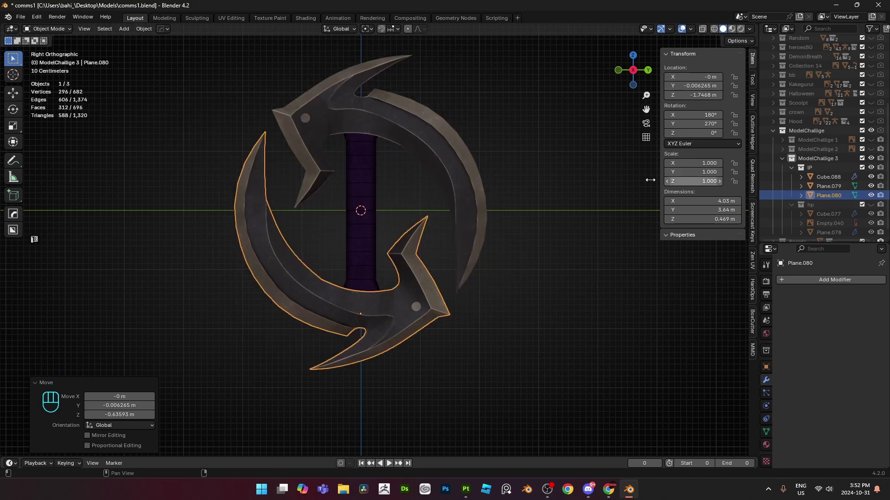
# - Deselect the blade copy, save the file and set the viewport shading to Material Preview
pyautogui.scroll(-1, 621, 168)
pyautogui.click(568, 144)
pyautogui.hotkey('ctrl', 's')
pyautogui.click(732, 30)
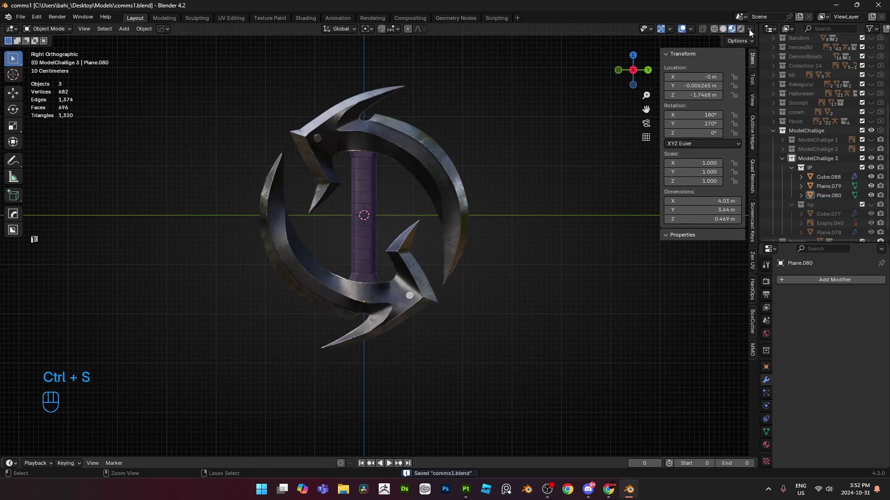
# - Try a different environment image for the viewport lighting and restore the original forest one
pyautogui.click(750, 29)
pyautogui.click(743, 104)
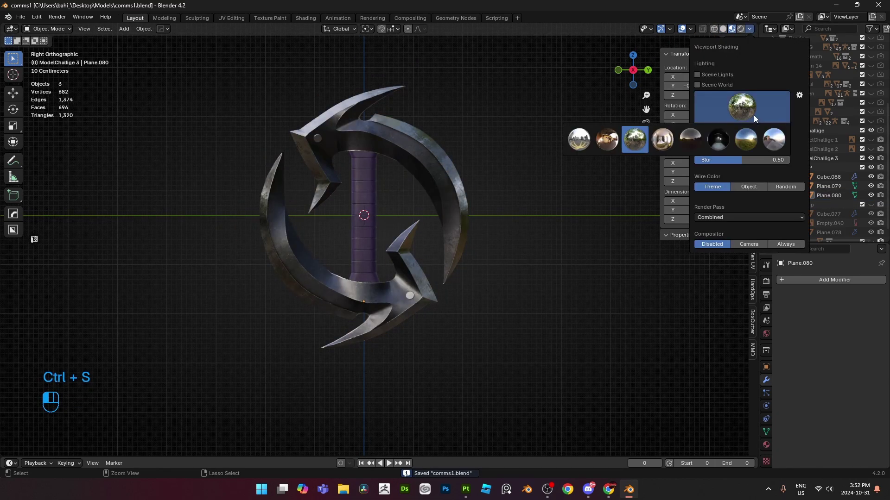
pyautogui.click(607, 138)
pyautogui.click(727, 106)
pyautogui.click(636, 140)
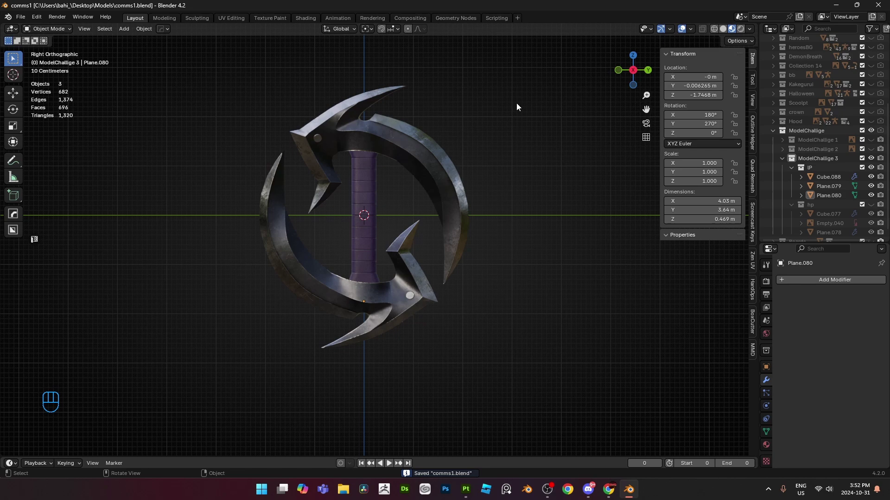
# - Hide the viewport overlays and examine the assembled double-bladed weapon from an angle and close up
pyautogui.click(680, 29)
pyautogui.moveTo(532, 119); pyautogui.dragTo(522, 181, button='middle')
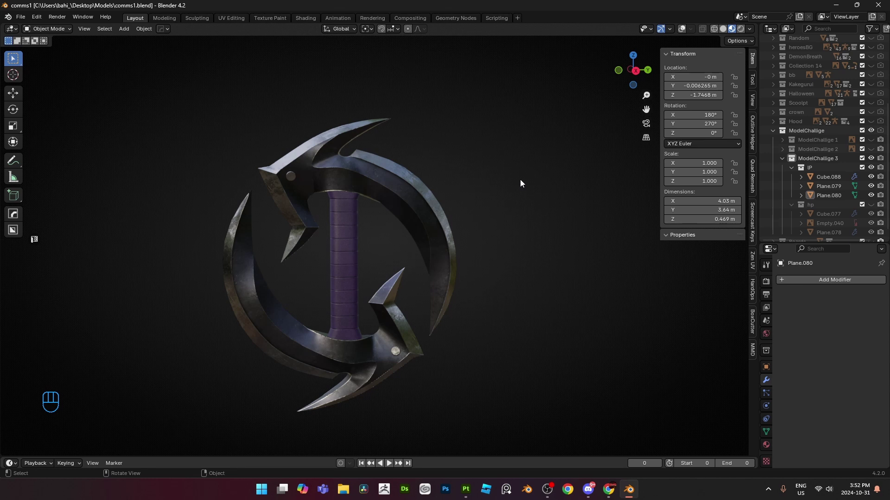
pyautogui.moveTo(519, 179); pyautogui.dragTo(499, 173, button='middle')
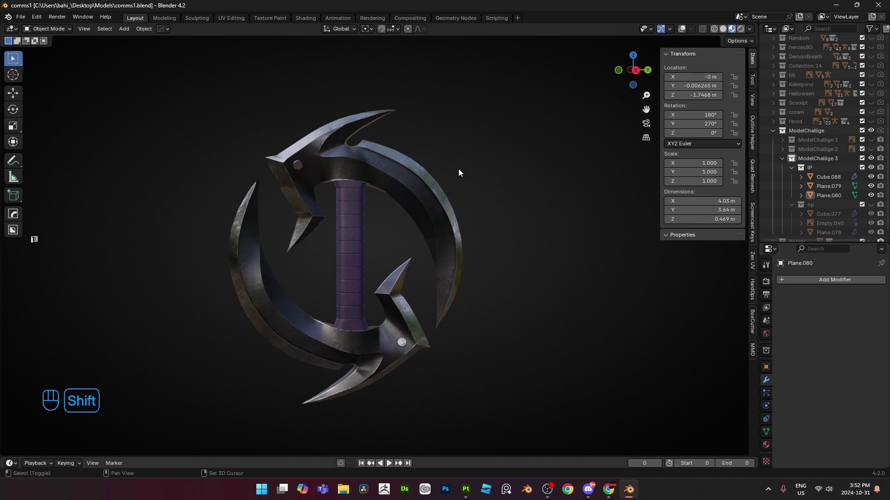
pyautogui.scroll(5, 430, 204)
pyautogui.keyDown('shift'); pyautogui.moveTo(367, 143); pyautogui.dragTo(549, 218, button='middle'); pyautogui.keyUp('shift')
pyautogui.scroll(-6, 431, 207)
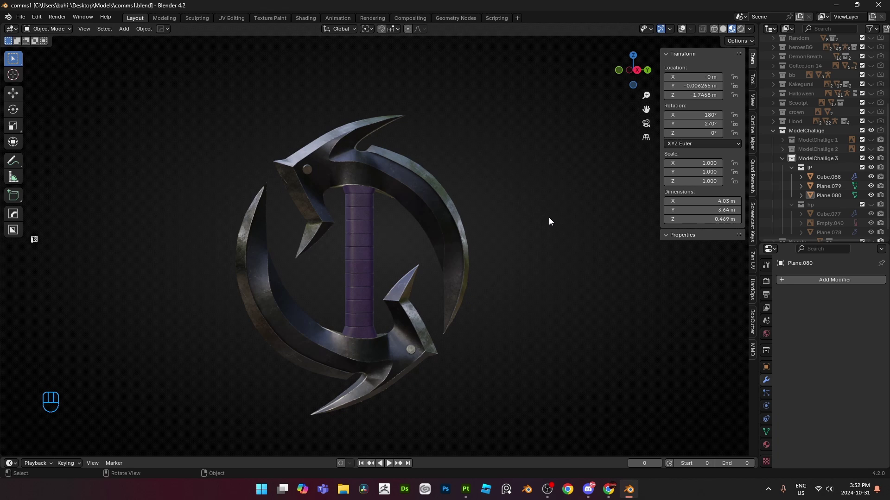
# - Examine the finished weapon in right and front views and from slightly turned and raised angles
pyautogui.press('KP_3')
pyautogui.press('KP_1')
pyautogui.press('KP_4')
pyautogui.press('KP_3')
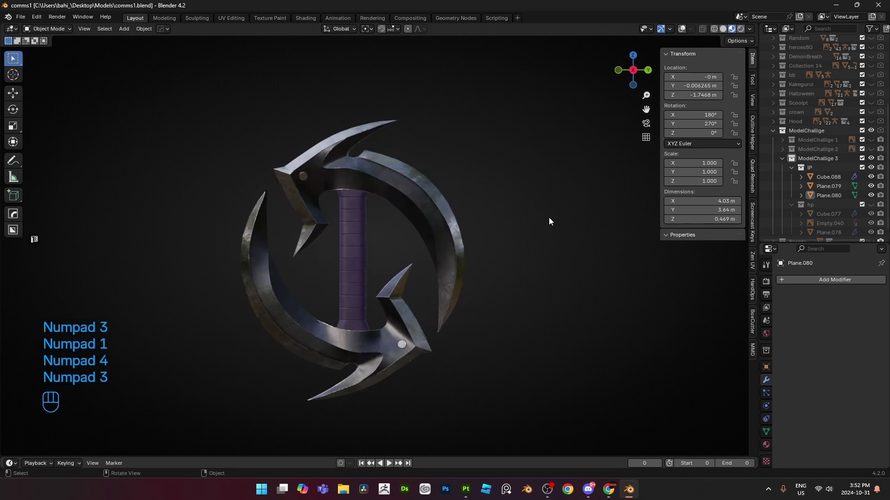
pyautogui.press('KP_4')
pyautogui.press('KP_8')
pyautogui.keyDown('shift'); pyautogui.moveTo(420, 204); pyautogui.dragTo(385, 198, button='middle'); pyautogui.keyUp('shift')
pyautogui.moveTo(528, 227); pyautogui.dragTo(533, 211, button='middle')
pyautogui.keyDown('ctrl'); pyautogui.moveTo(533, 211); pyautogui.dragTo(532, 198, button='middle'); pyautogui.keyUp('ctrl')
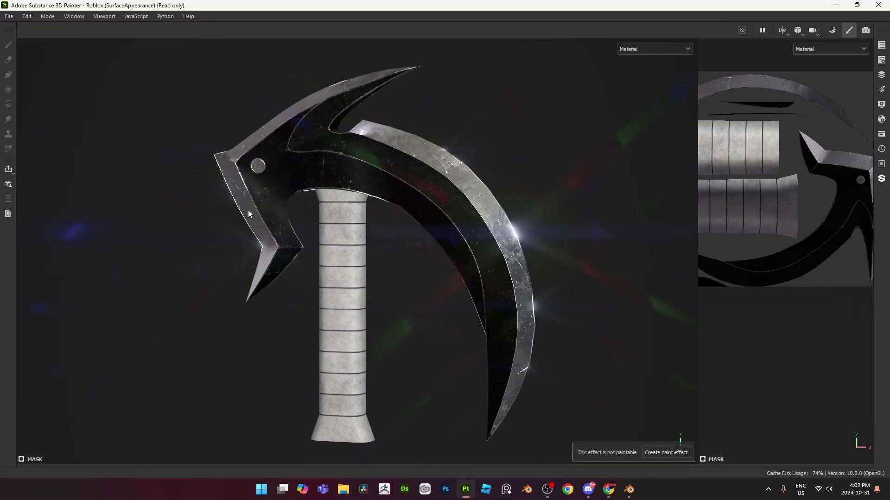
# - Examine the textured blade and its wrapped handle in the 3D view, close up and from turned angles
pyautogui.keyDown('alt'); pyautogui.moveTo(548, 215); pyautogui.dragTo(584, 213); pyautogui.keyUp('alt')
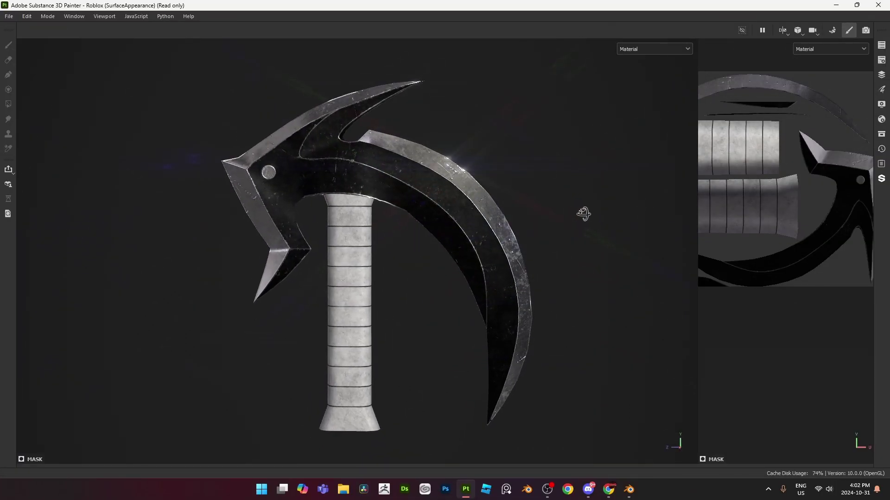
pyautogui.scroll(3, 298, 215)
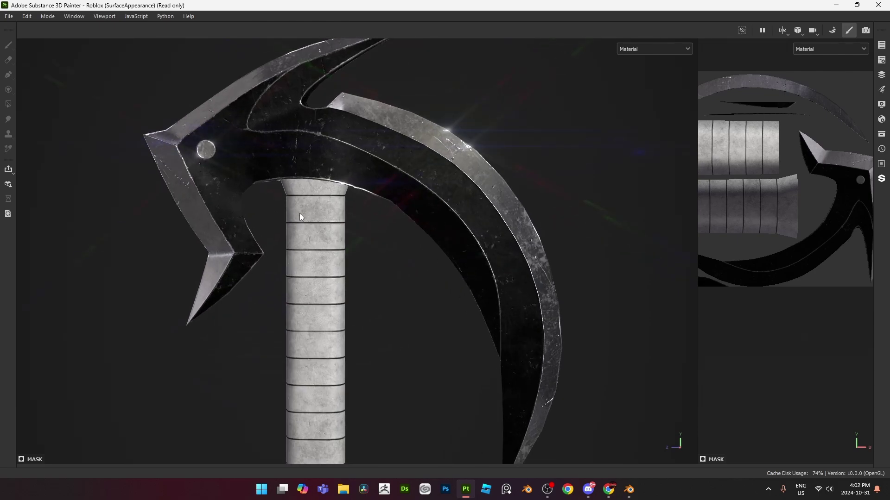
pyautogui.keyDown('alt'); pyautogui.moveTo(299, 214); pyautogui.dragTo(366, 241, button='middle'); pyautogui.keyUp('alt')
pyautogui.keyDown('alt'); pyautogui.moveTo(396, 241); pyautogui.dragTo(346, 243); pyautogui.keyUp('alt')
pyautogui.scroll(-3, 346, 243)
pyautogui.keyDown('alt'); pyautogui.moveTo(347, 243); pyautogui.dragTo(385, 216, button='middle'); pyautogui.keyUp('alt')
pyautogui.keyDown('alt'); pyautogui.moveTo(386, 217); pyautogui.dragTo(466, 217); pyautogui.keyUp('alt')
pyautogui.keyDown('alt'); pyautogui.moveTo(467, 216); pyautogui.dragTo(428, 204, button='middle'); pyautogui.keyUp('alt')
pyautogui.keyDown('alt'); pyautogui.moveTo(429, 204); pyautogui.dragTo(413, 218); pyautogui.keyUp('alt')
pyautogui.scroll(2, 449, 157)
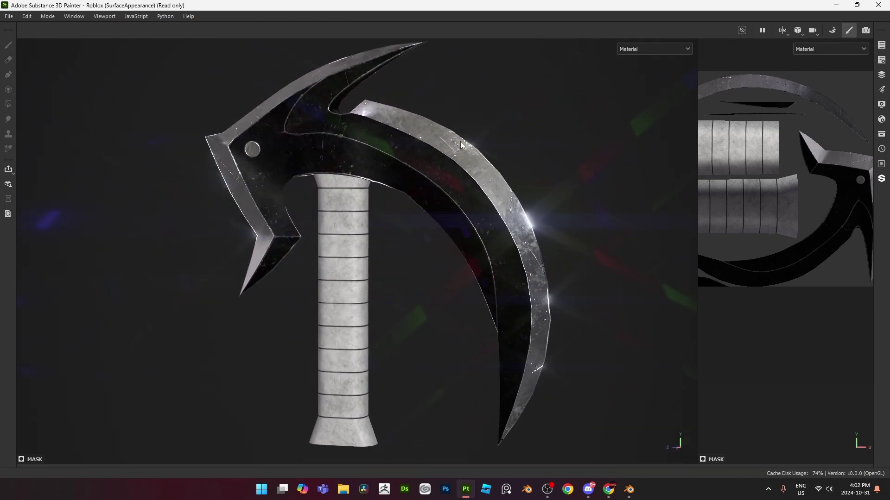
# - Show the hidden interface panels again, review the layer stack and open the grunge fill in the mask of Fill layer 5 under Inner
pyautogui.press('Tab')
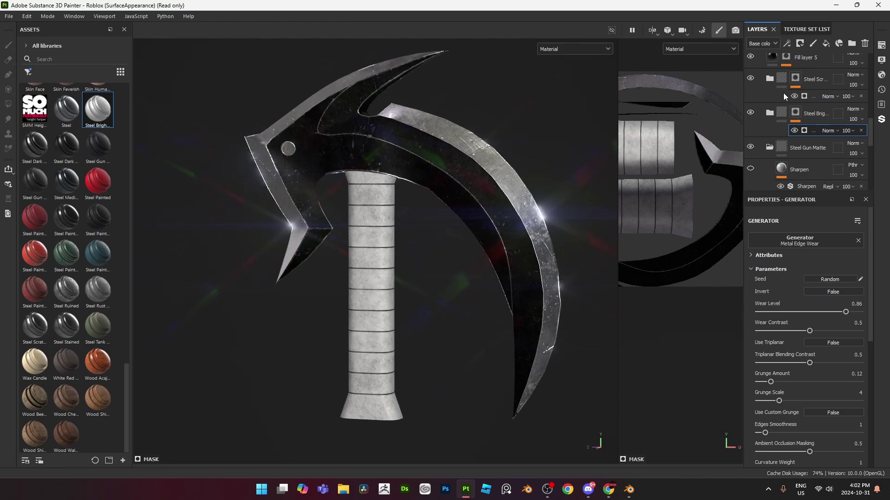
pyautogui.scroll(2, 783, 93)
pyautogui.scroll(5, 783, 92)
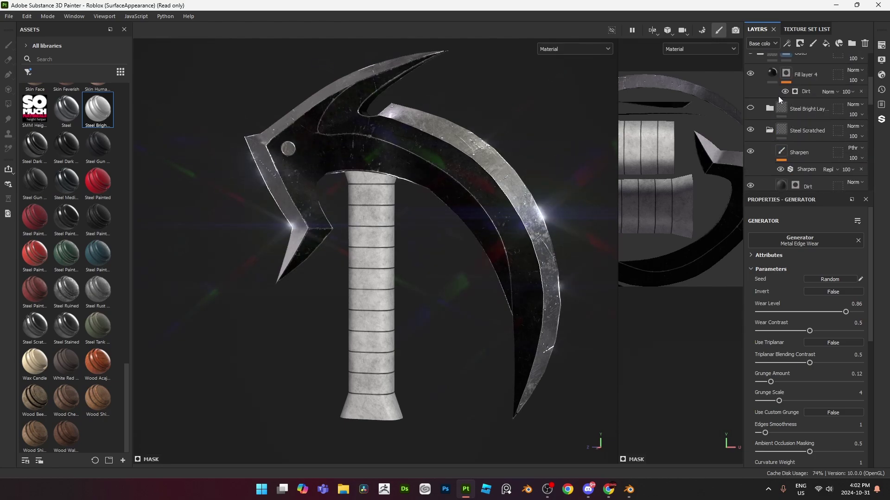
pyautogui.scroll(4, 777, 96)
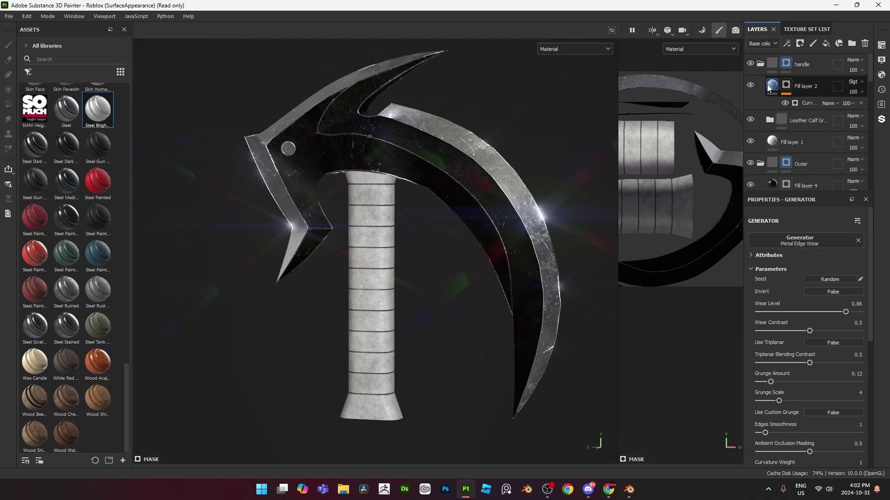
pyautogui.scroll(-6, 761, 149)
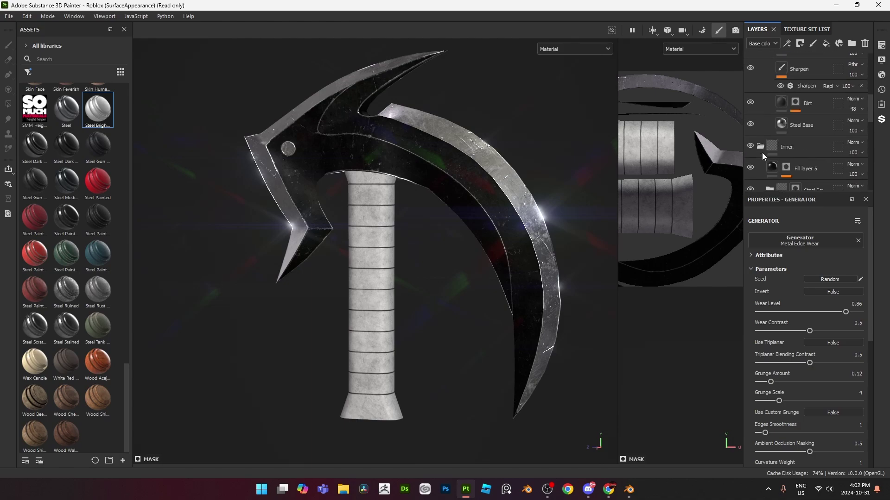
pyautogui.click(784, 142)
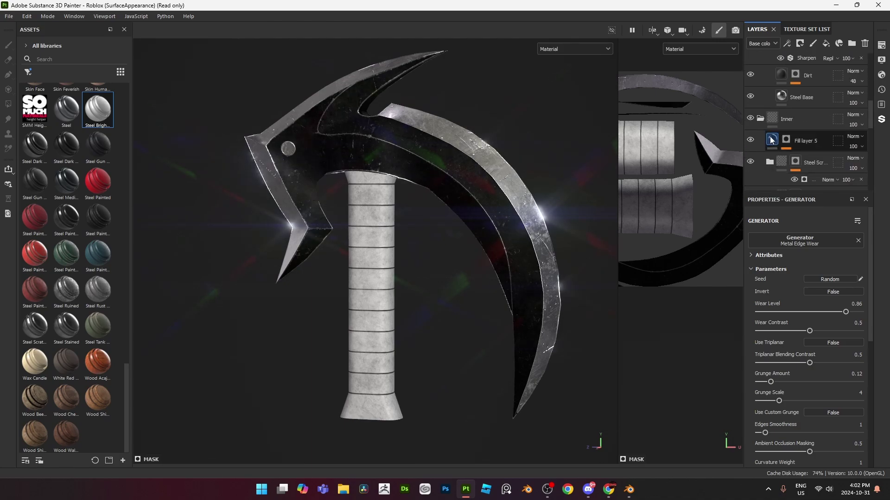
pyautogui.click(784, 142)
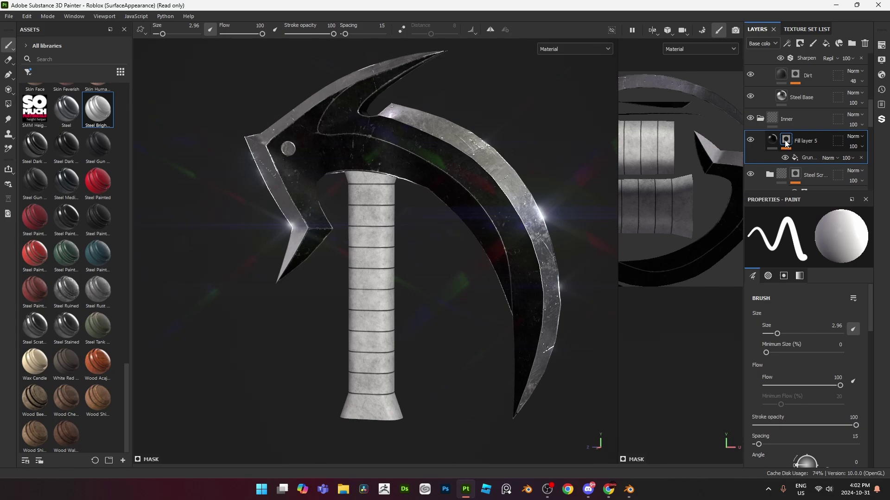
pyautogui.click(806, 156)
# - Filter the assets to textures and search them for "scra"
pyautogui.click(28, 72)
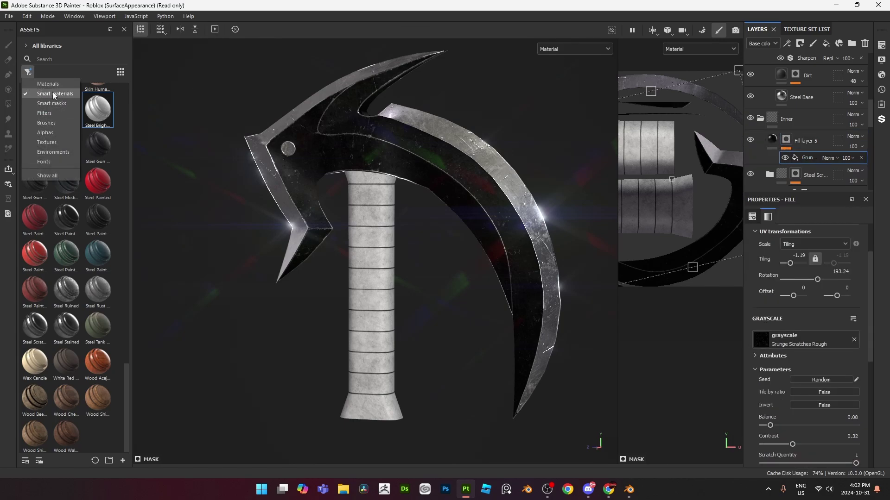
pyautogui.click(51, 146)
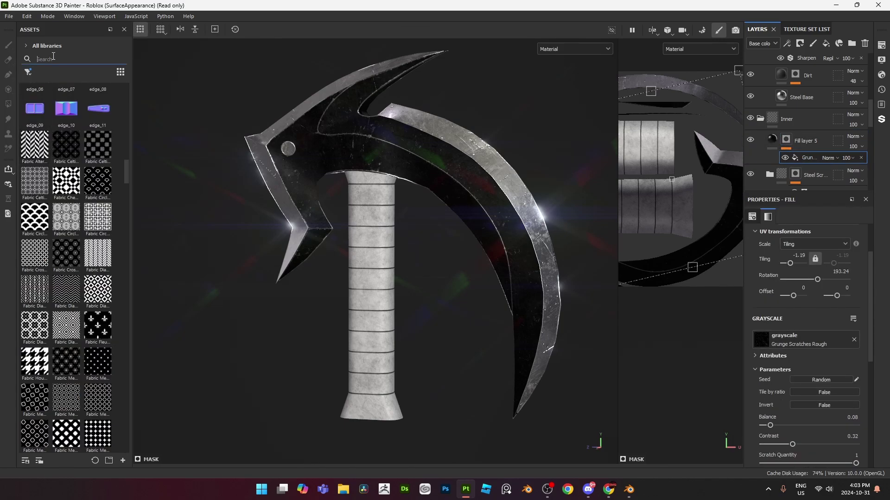
pyautogui.click(54, 56)
pyautogui.write('scra')
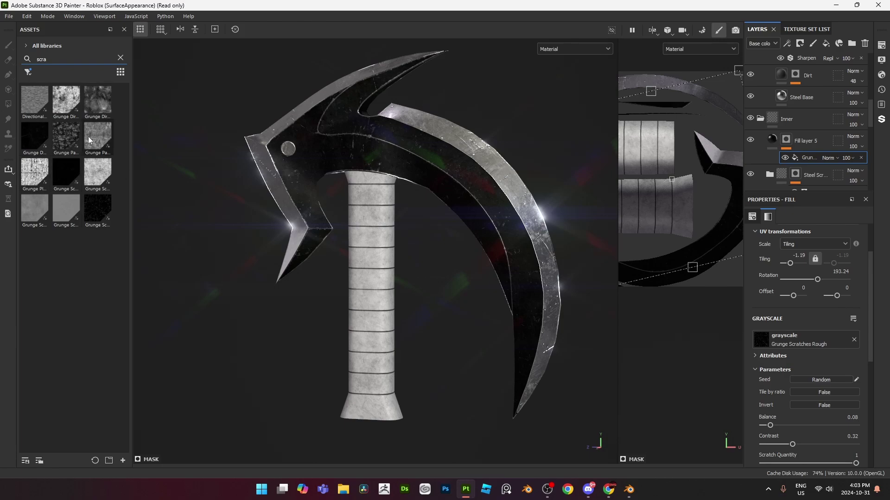
# - Review the grunge parameters, open the material settings of Fill layer 5 and examine the blade's scratches close up and from turned angles
pyautogui.scroll(-1, 803, 380)
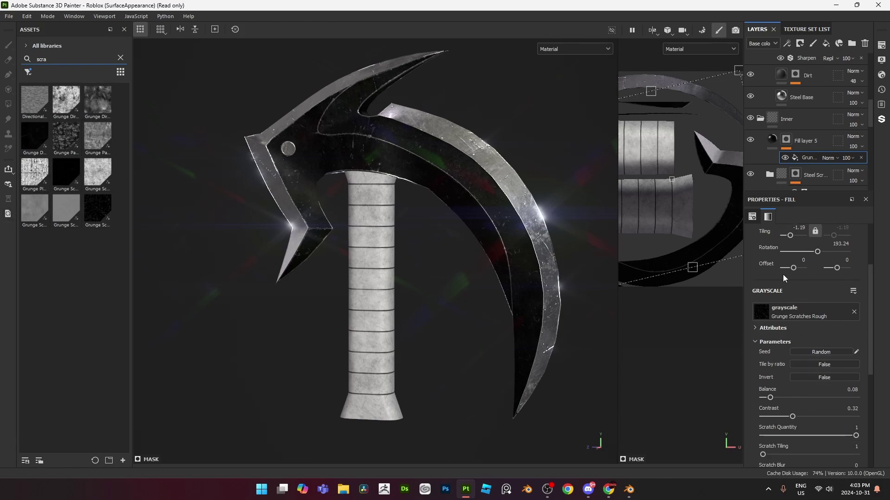
pyautogui.click(771, 140)
pyautogui.scroll(3, 487, 275)
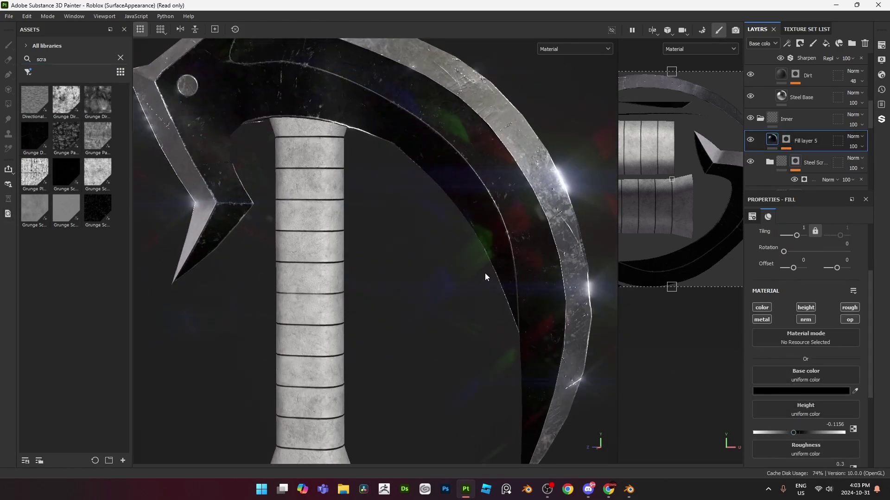
pyautogui.keyDown('alt'); pyautogui.moveTo(552, 240); pyautogui.dragTo(495, 302, button='middle'); pyautogui.keyUp('alt')
pyautogui.scroll(-2, 432, 140)
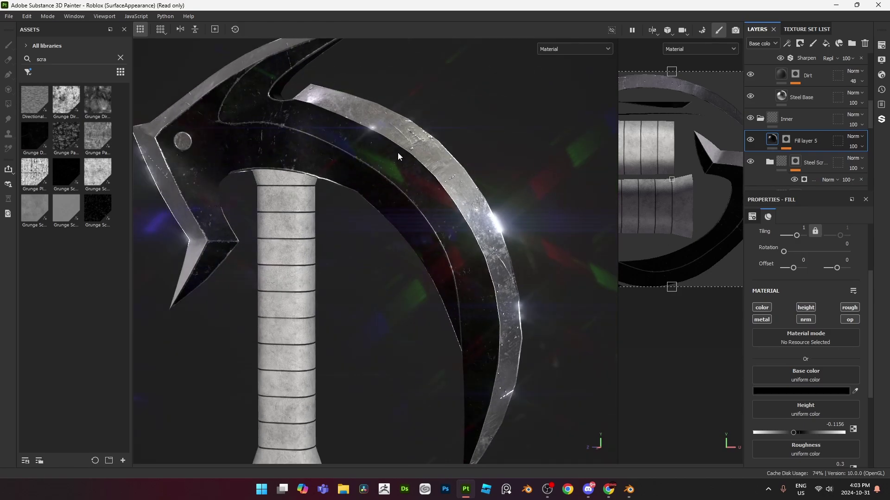
pyautogui.keyDown('alt'); pyautogui.moveTo(397, 157); pyautogui.dragTo(416, 183, button='middle'); pyautogui.keyUp('alt')
pyautogui.scroll(-2, 417, 183)
pyautogui.keyDown('alt'); pyautogui.moveTo(456, 187); pyautogui.dragTo(583, 200); pyautogui.keyUp('alt')
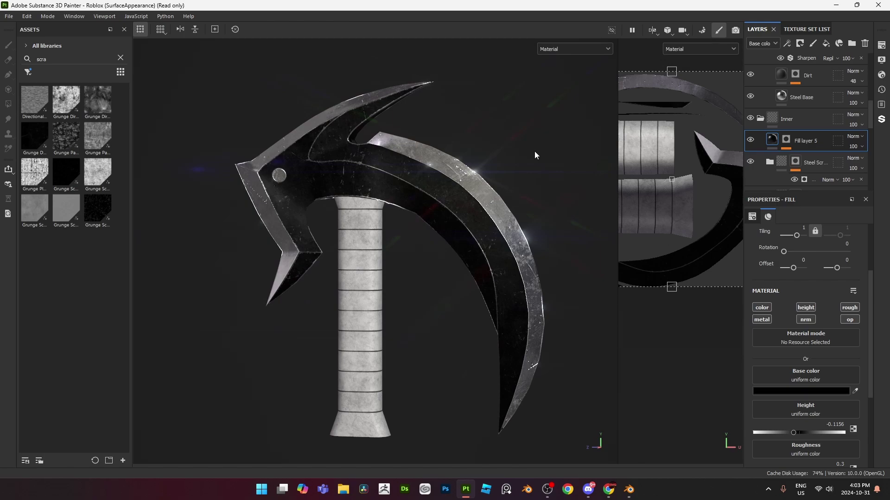